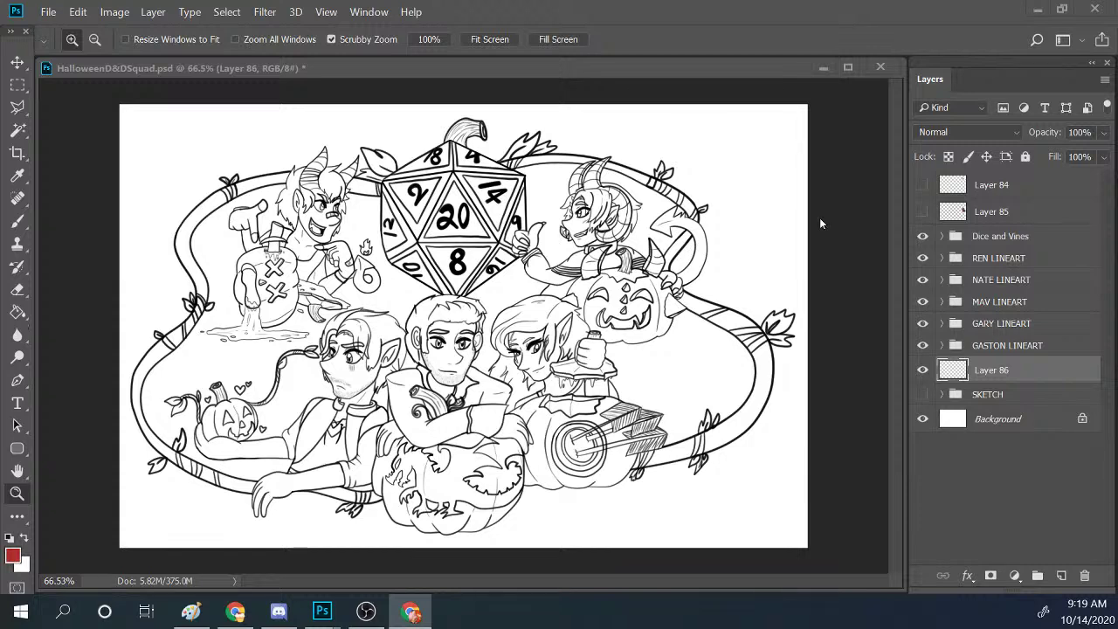
Group the Dice and Vines folder, the five LINEART folders and Layer 86 into one new layer group.
scroll(650, 293, "up", 2)
scroll(650, 292, "up", 1)
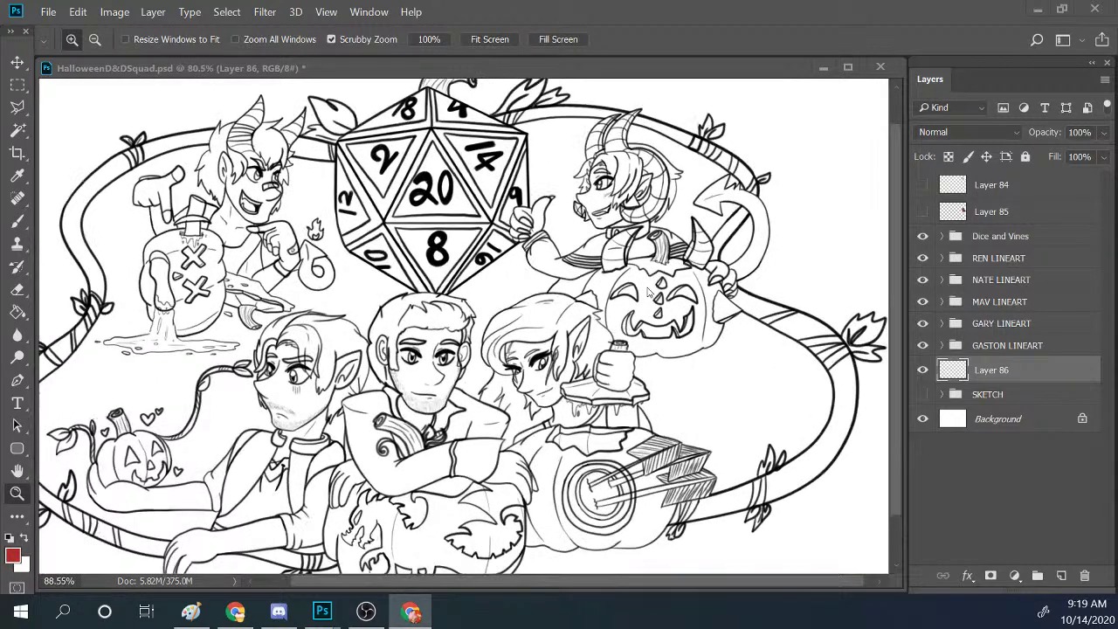
scroll(649, 293, "down", 1)
scroll(650, 293, "up", 1)
scroll(885, 262, "down", 2)
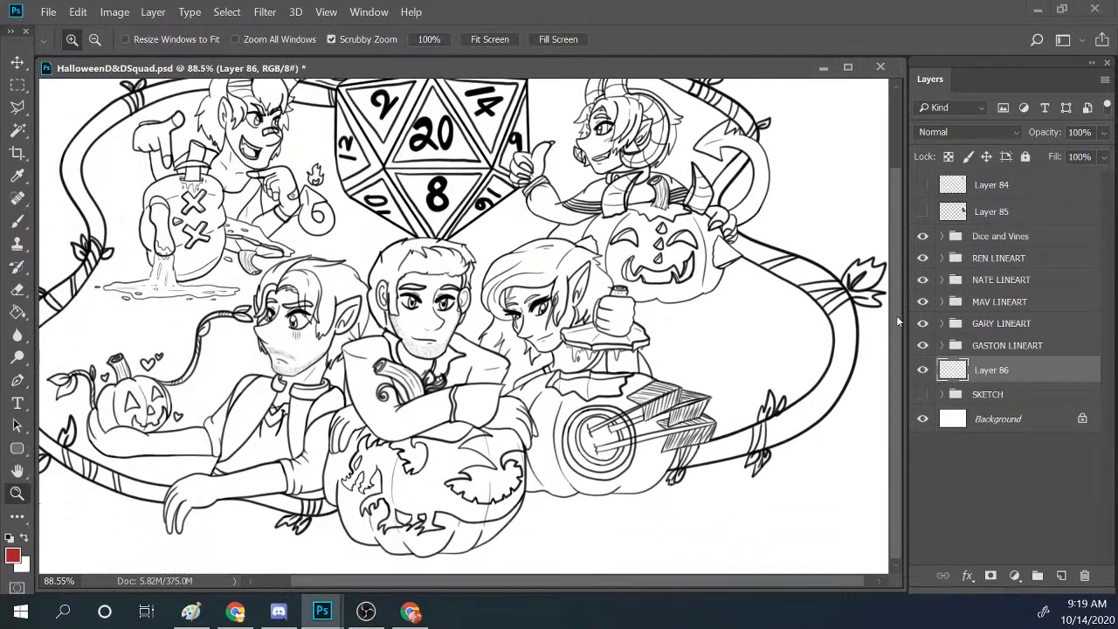
scroll(885, 257, "up", 1)
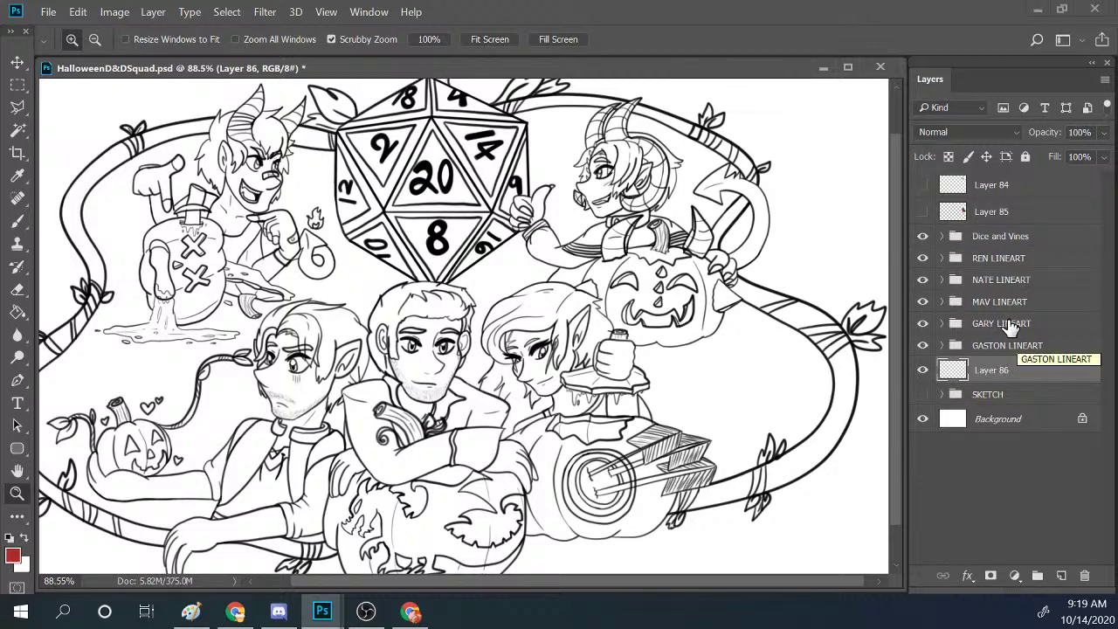
left_click(994, 237, "shift")
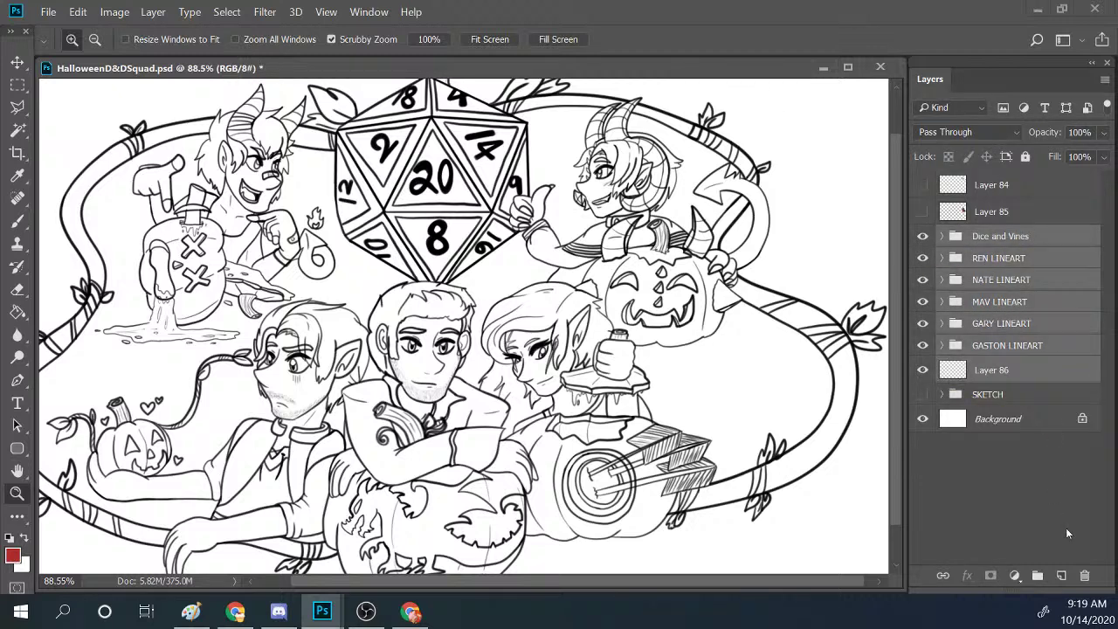
left_click(1038, 575)
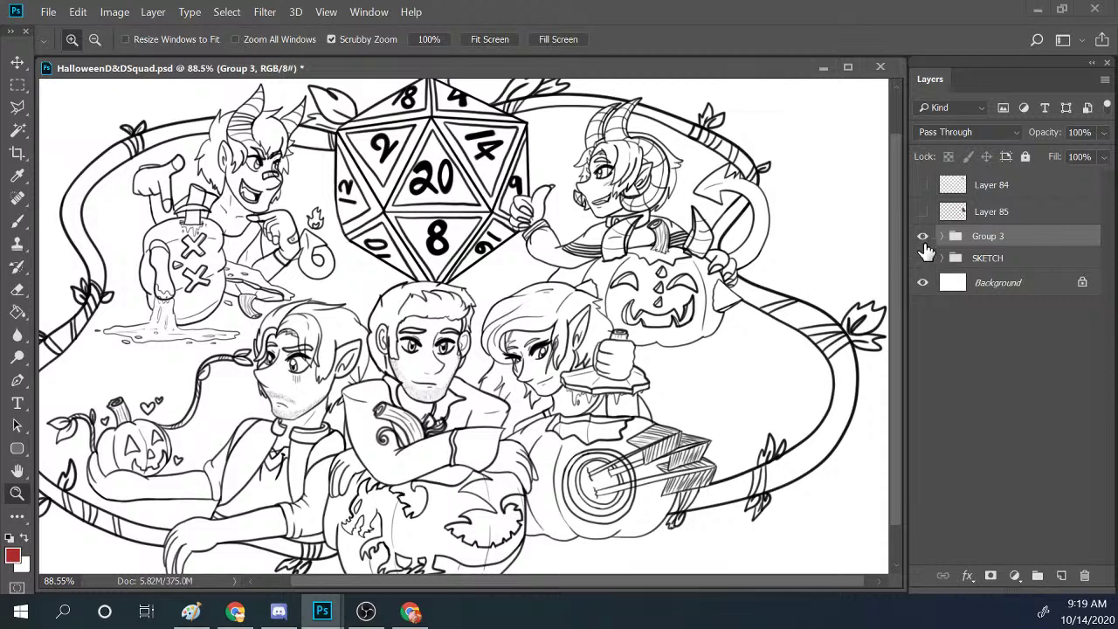
Hide the new line art group and show the SKETCH group to examine the rough sketch on its own.
left_click(923, 244)
left_click(923, 258)
scroll(556, 367, "down", 2)
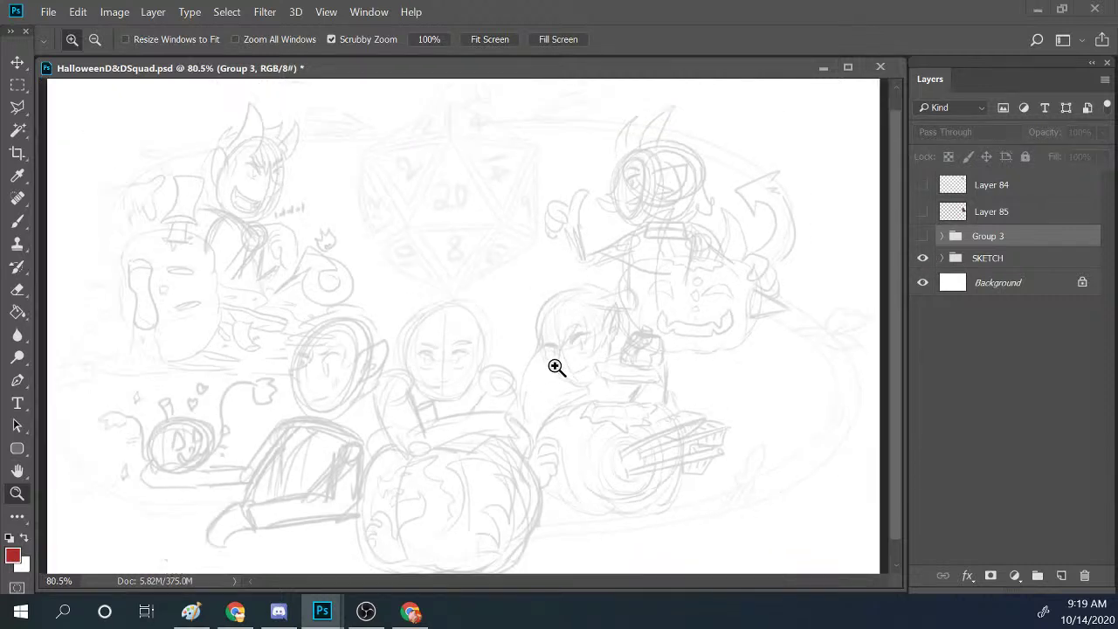
scroll(473, 398, "up", 6)
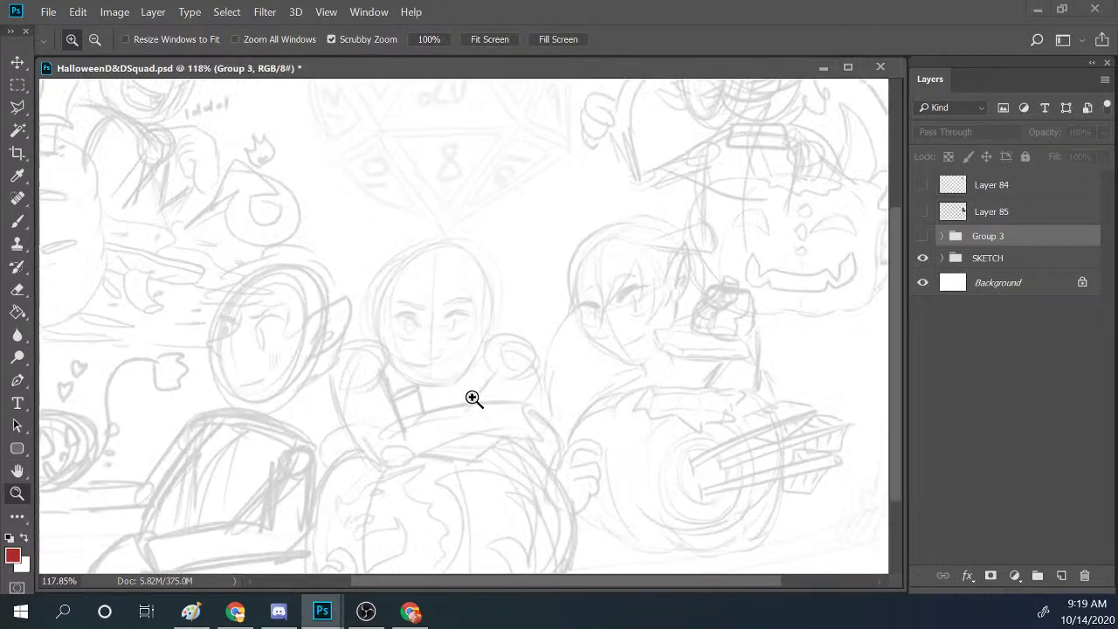
scroll(472, 398, "up", 1)
scroll(472, 398, "down", 8)
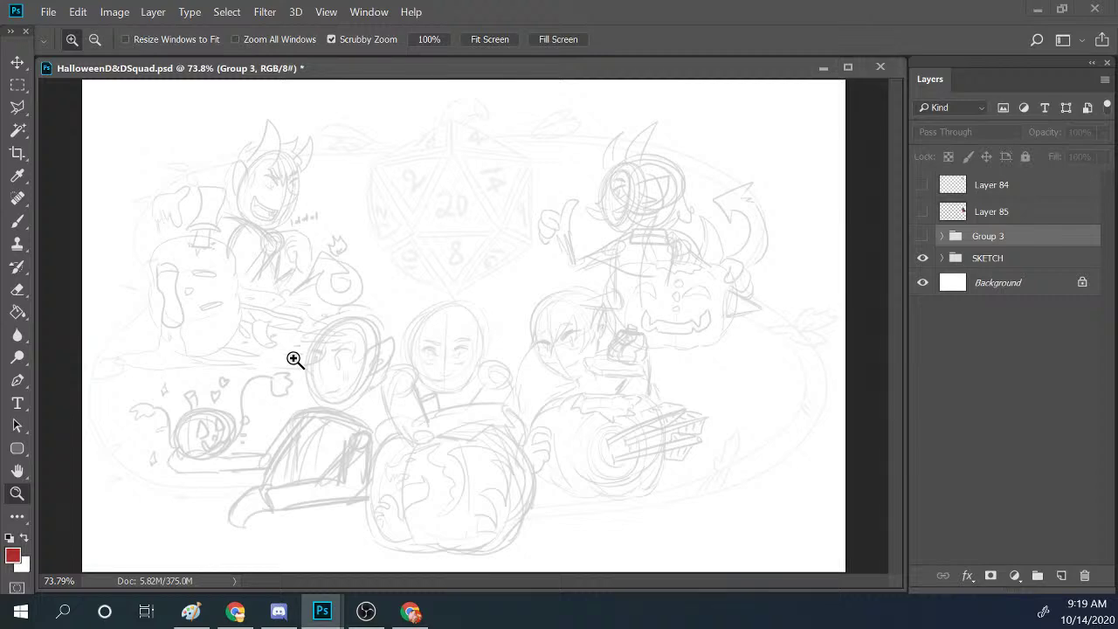
Toggle the line art group's visibility over the sketch to compare both versions, leaving the line art shown.
left_click(922, 237)
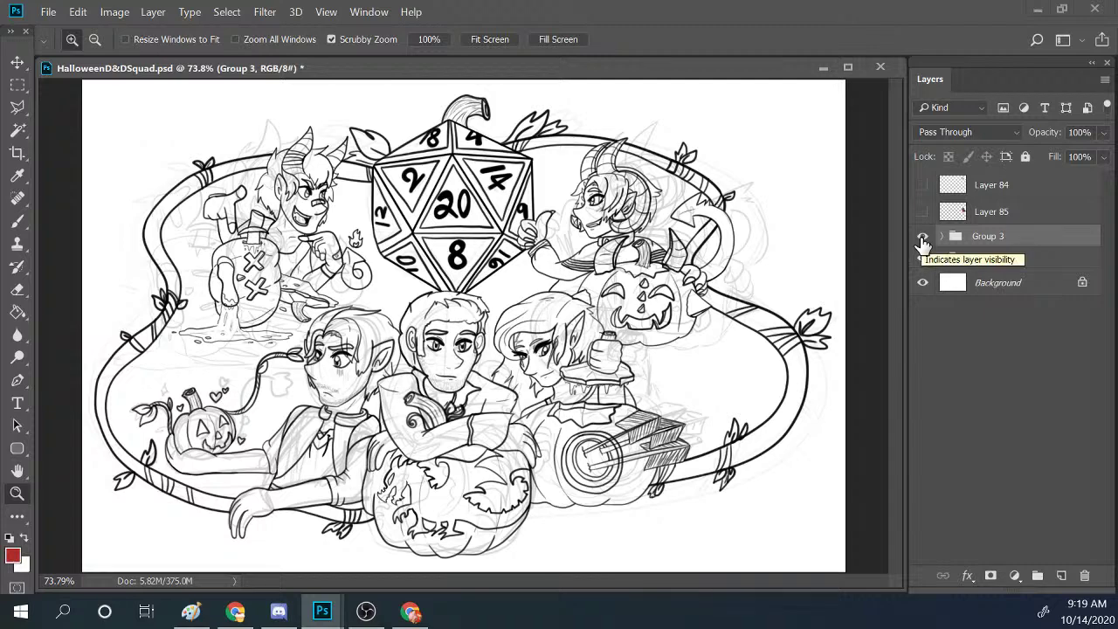
left_click(922, 238)
left_click(922, 237)
left_click(922, 237)
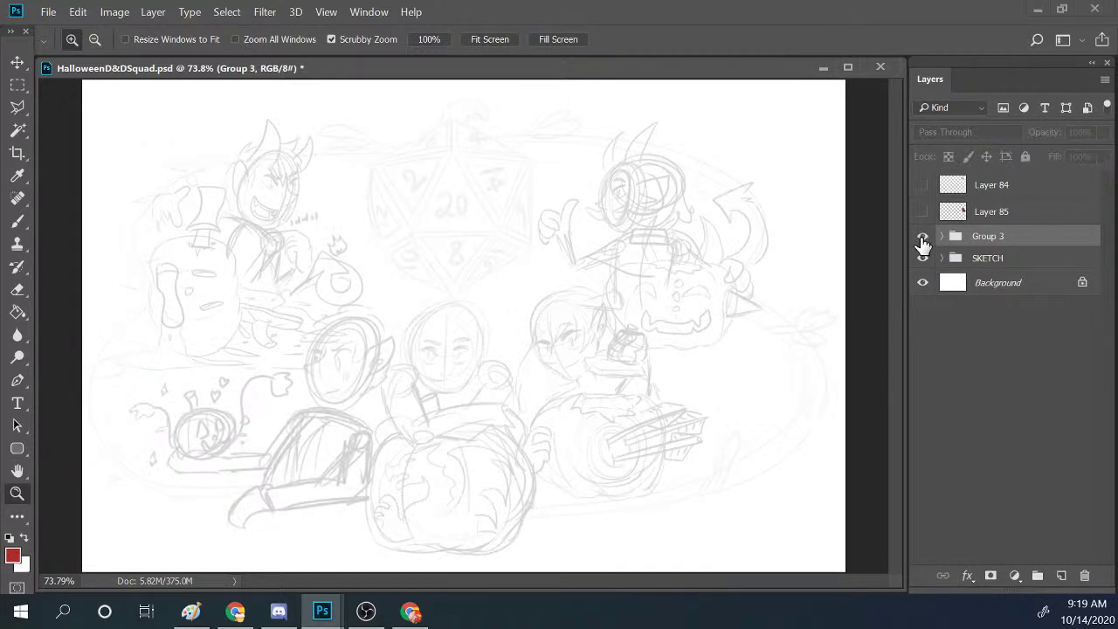
left_click(922, 237)
left_click(922, 237)
left_click(922, 238)
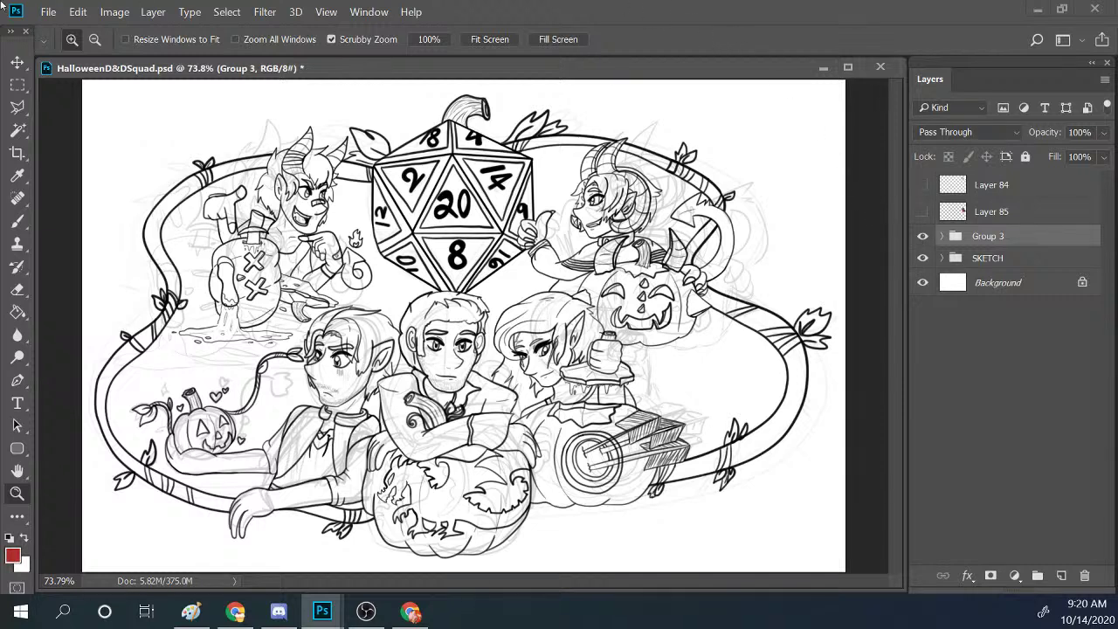
Switch to Chrome, bring its window into view to look at the Halloween seagull meme tweet, and return to Photoshop.
key("alt+Tab")
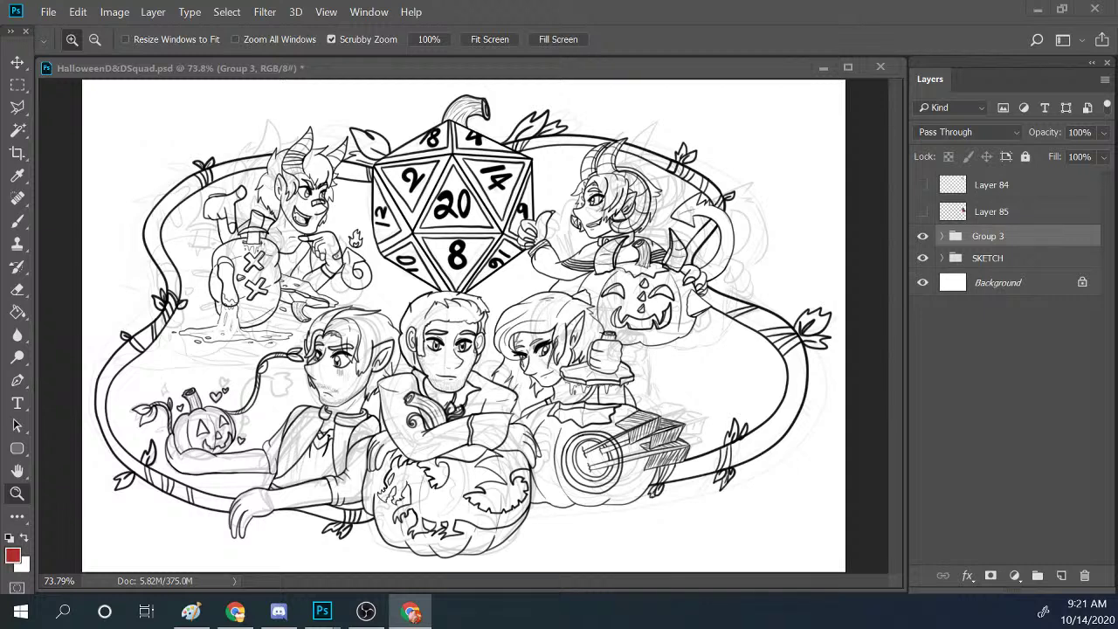
key("alt+Tab")
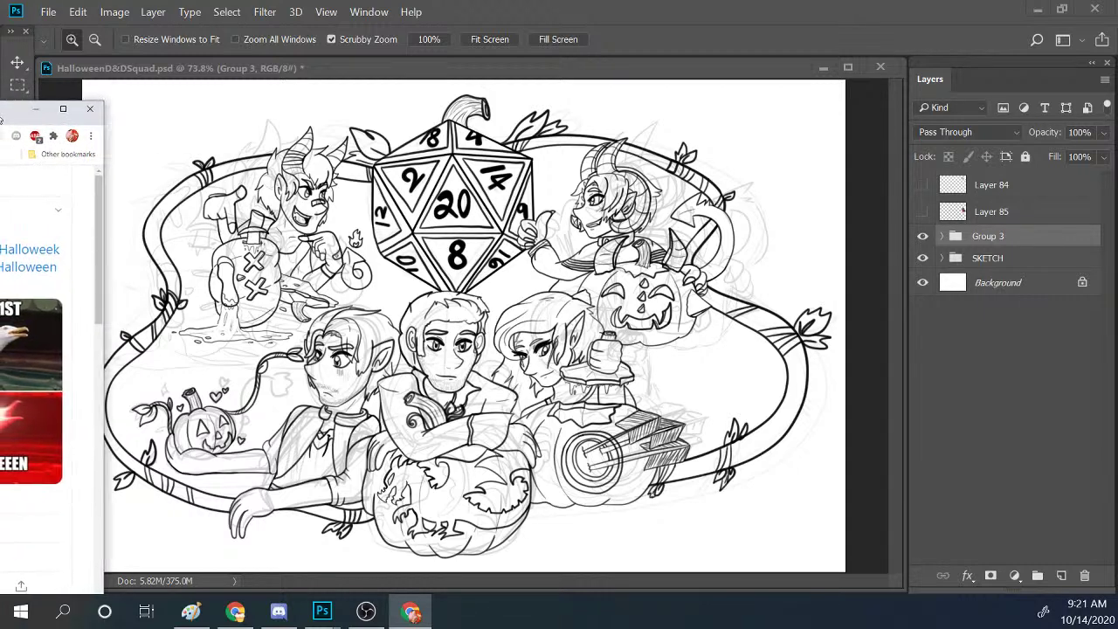
left_click_drag(70, 126, 596, 15)
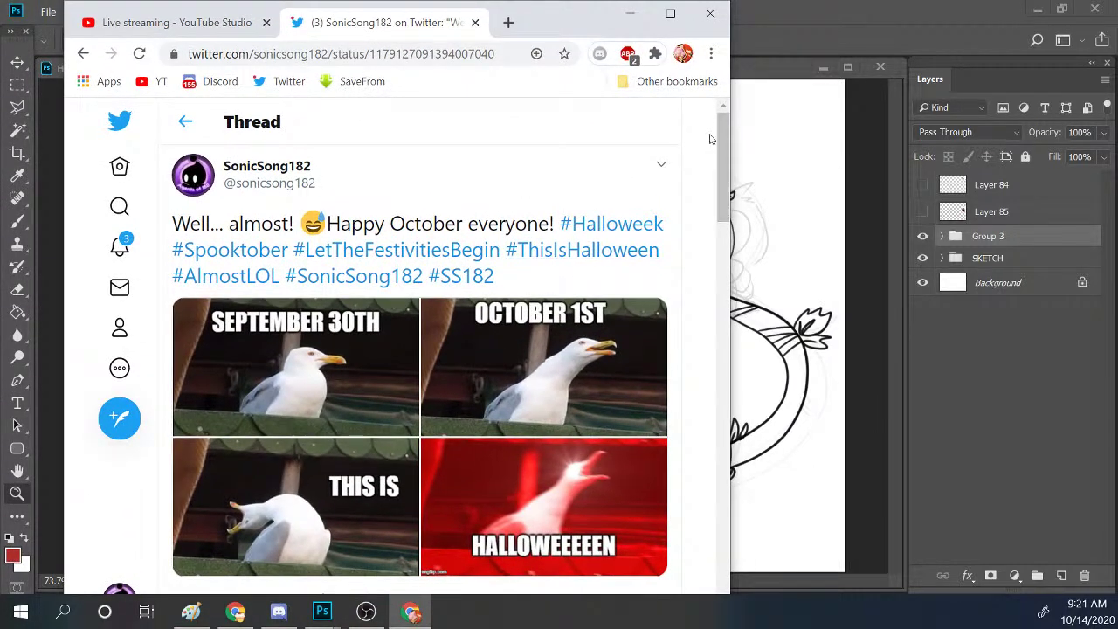
scroll(726, 177, "down", 1)
mouse_move(726, 178)
left_mouse_down()
mouse_move(721, 161)
mouse_move(725, 182)
left_mouse_up()
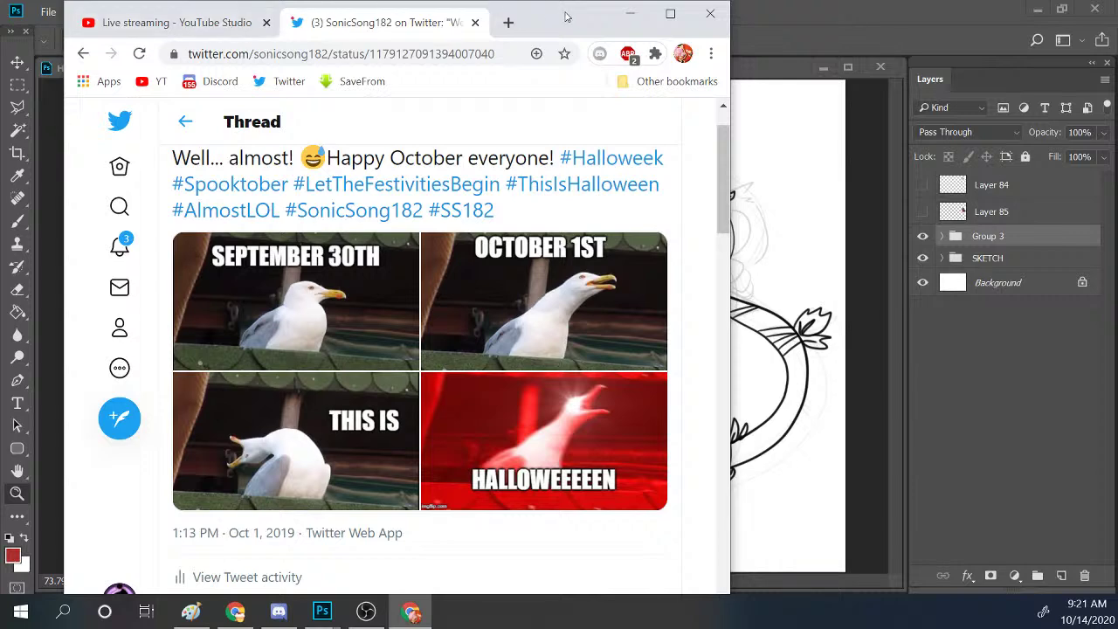
left_click(630, 14)
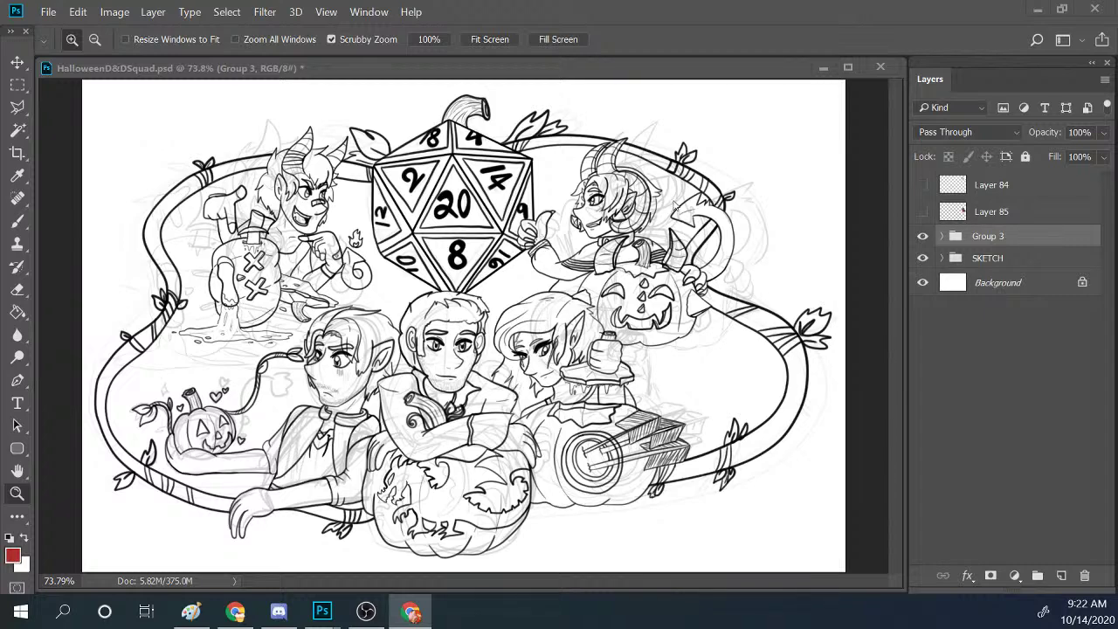
Hide the SKETCH group and examine the clean line art by itself.
left_click_drag(676, 205, 674, 202)
key("ctrl+0")
left_click(924, 260)
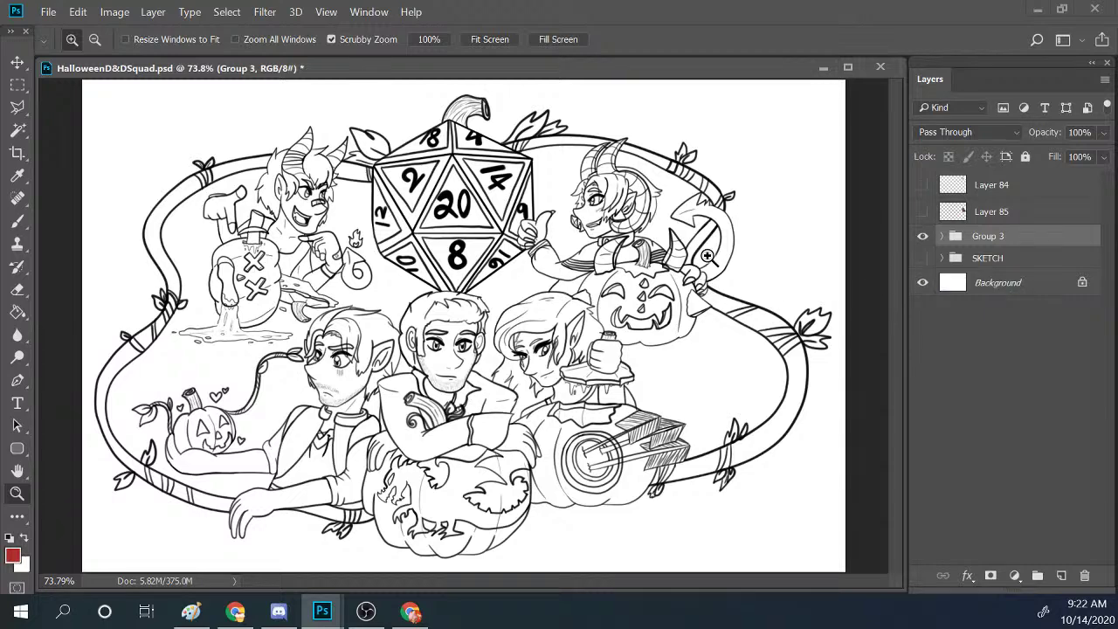
scroll(721, 234, "up", 1)
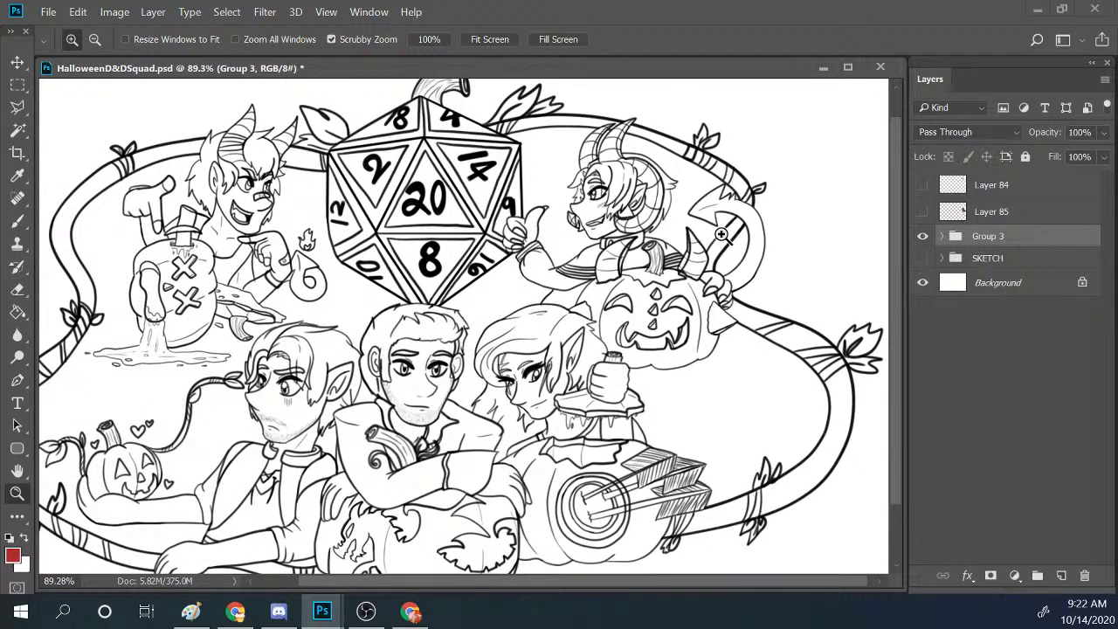
scroll(721, 234, "up", 7)
scroll(721, 234, "down", 8)
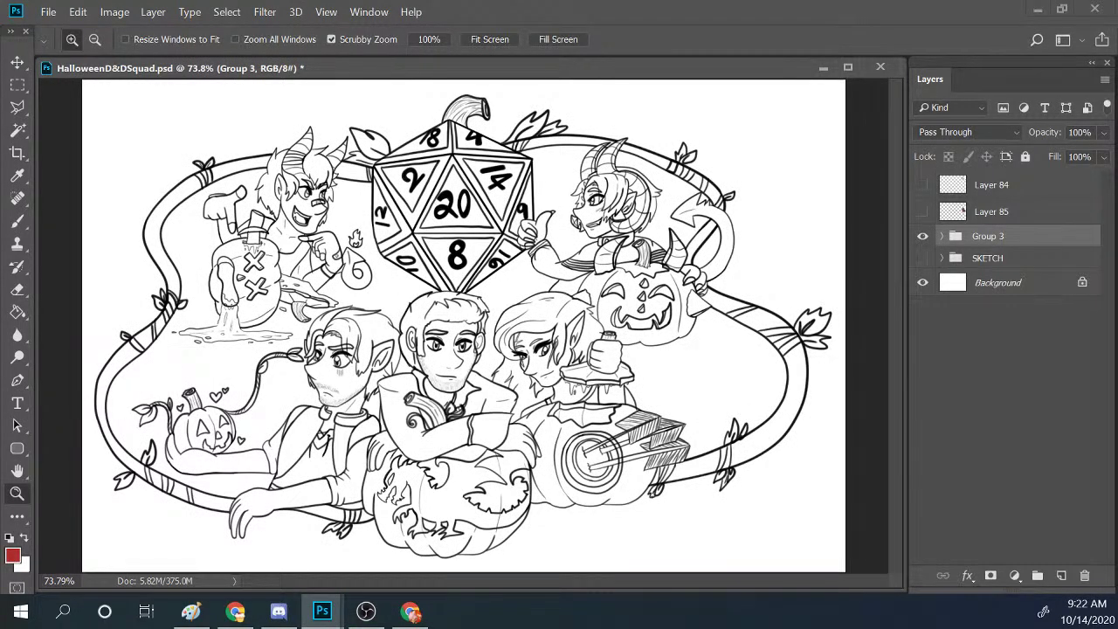
Examine the line art of the thumbs-up horned character with the tail and jack-o'-lantern, and return to the full drawing.
key("alt+Tab")
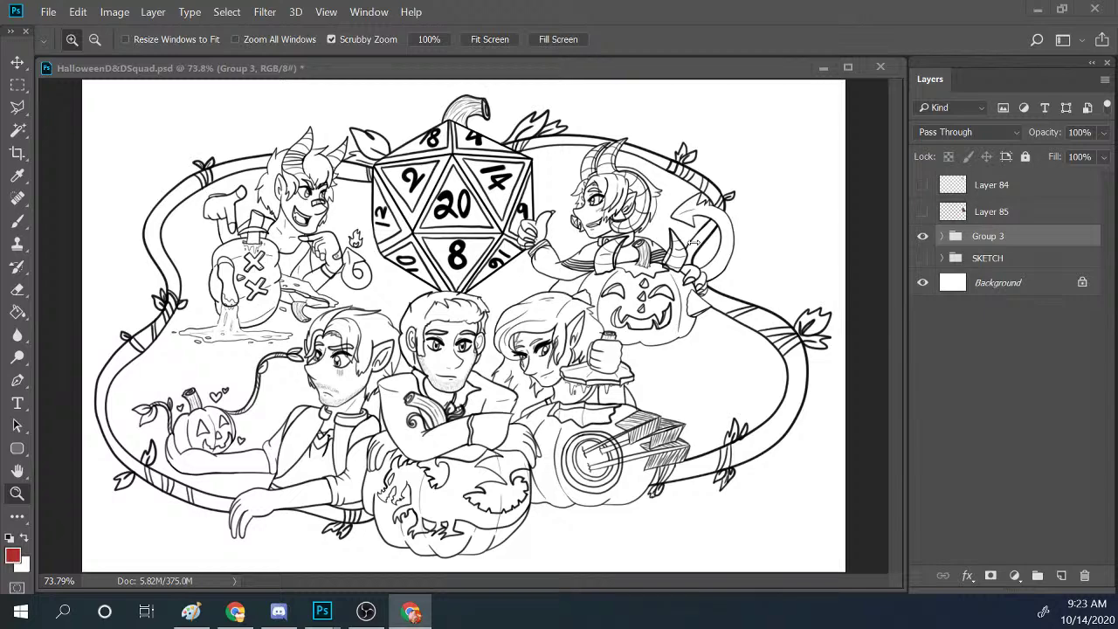
left_click_drag(727, 202, 900, 284)
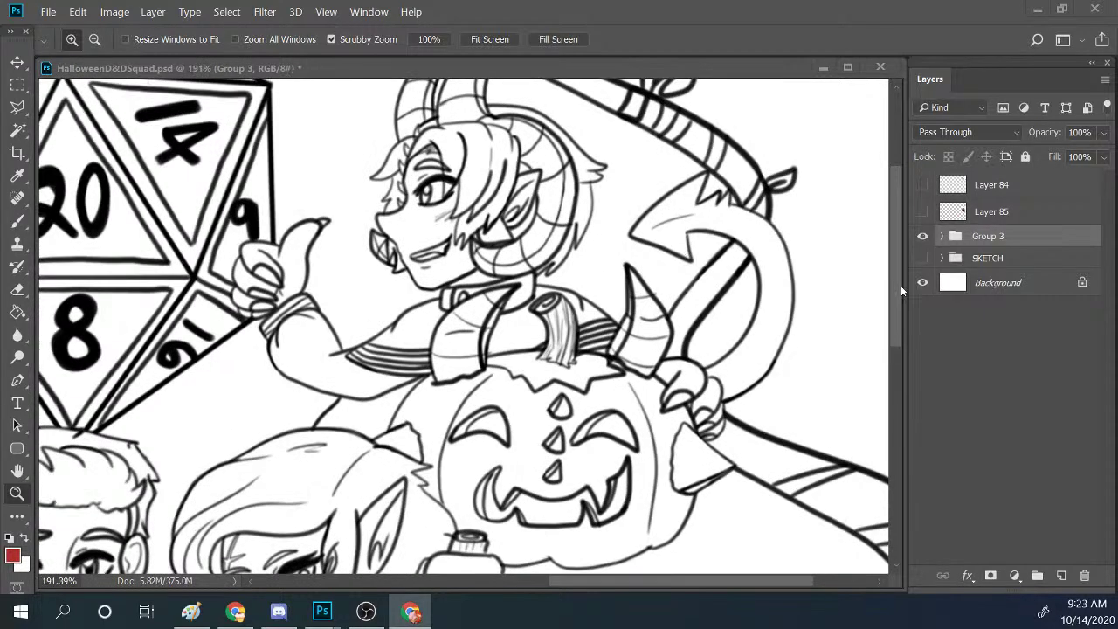
scroll(893, 274, "up", 3)
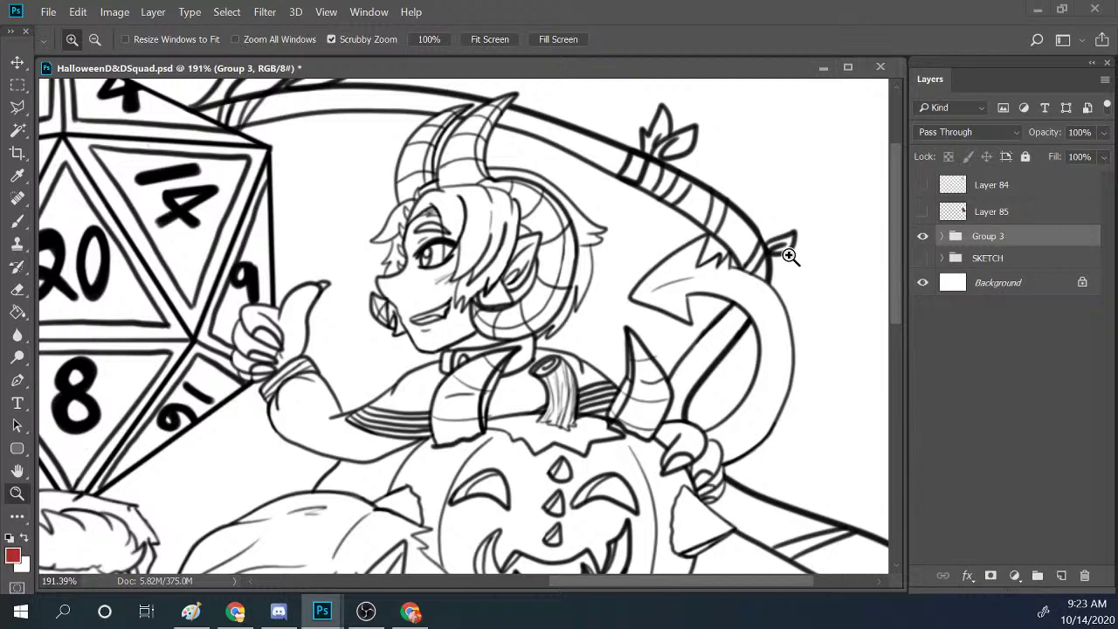
scroll(790, 255, "down", 3)
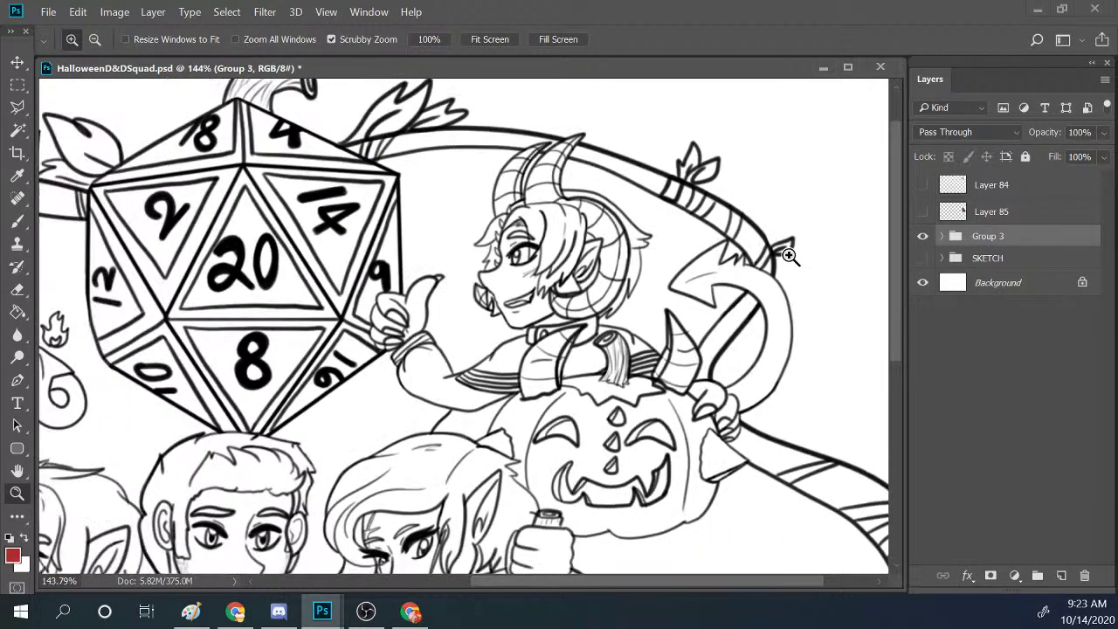
scroll(789, 255, "up", 2)
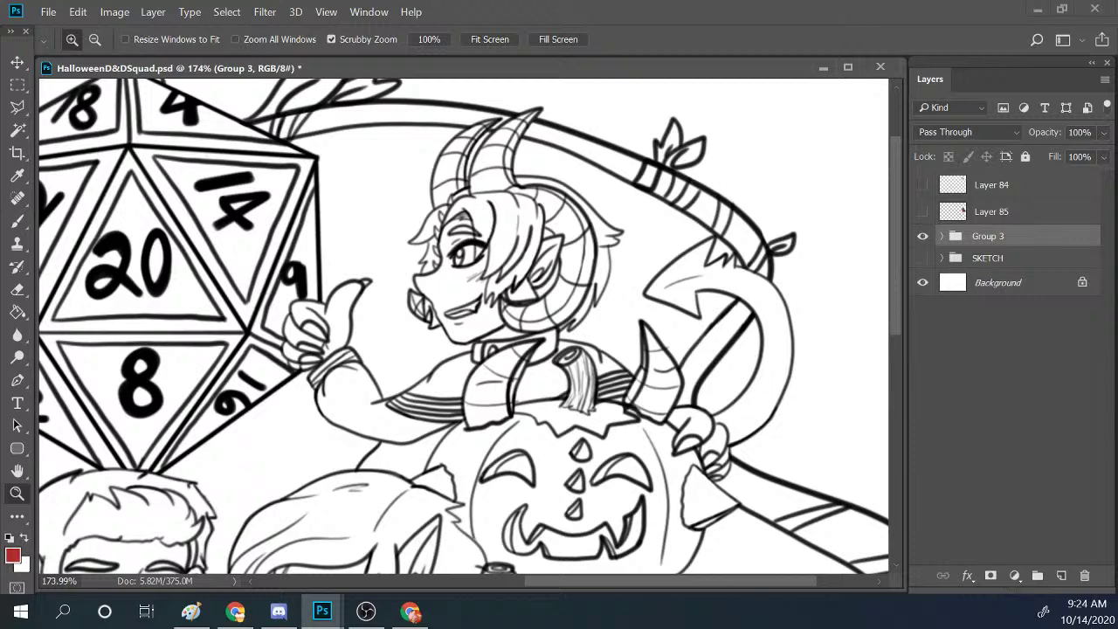
left_click(410, 611)
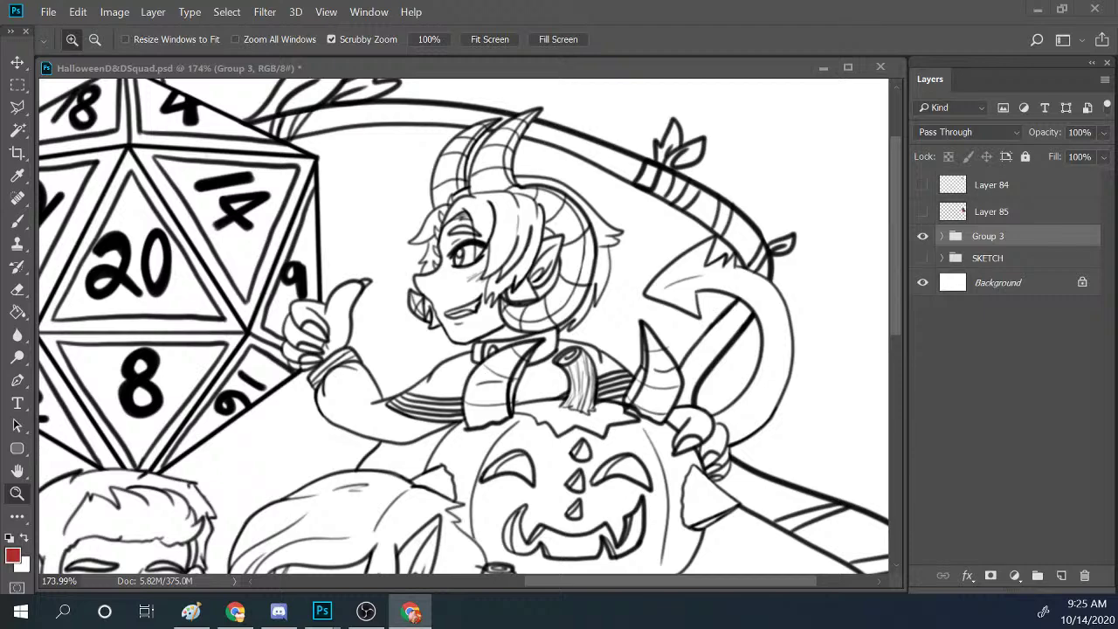
key("ctrl+0")
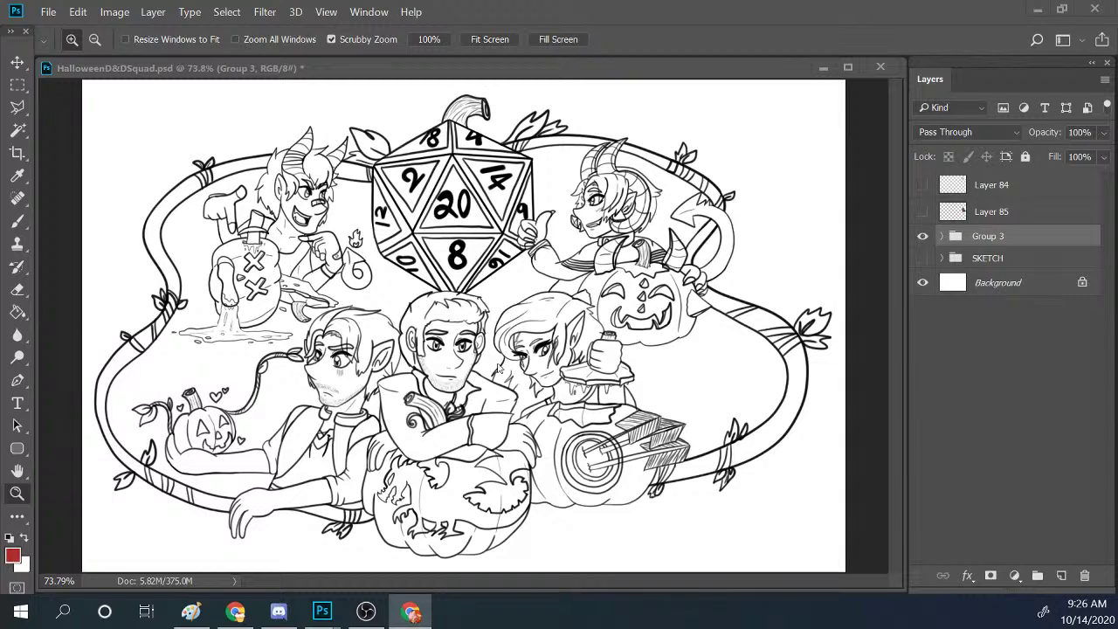
Hide the line art group and show the SKETCH group to examine the rough faces of the front characters.
left_click_drag(419, 404, 431, 404)
key("ctrl+0")
left_click(922, 236)
left_click(922, 258)
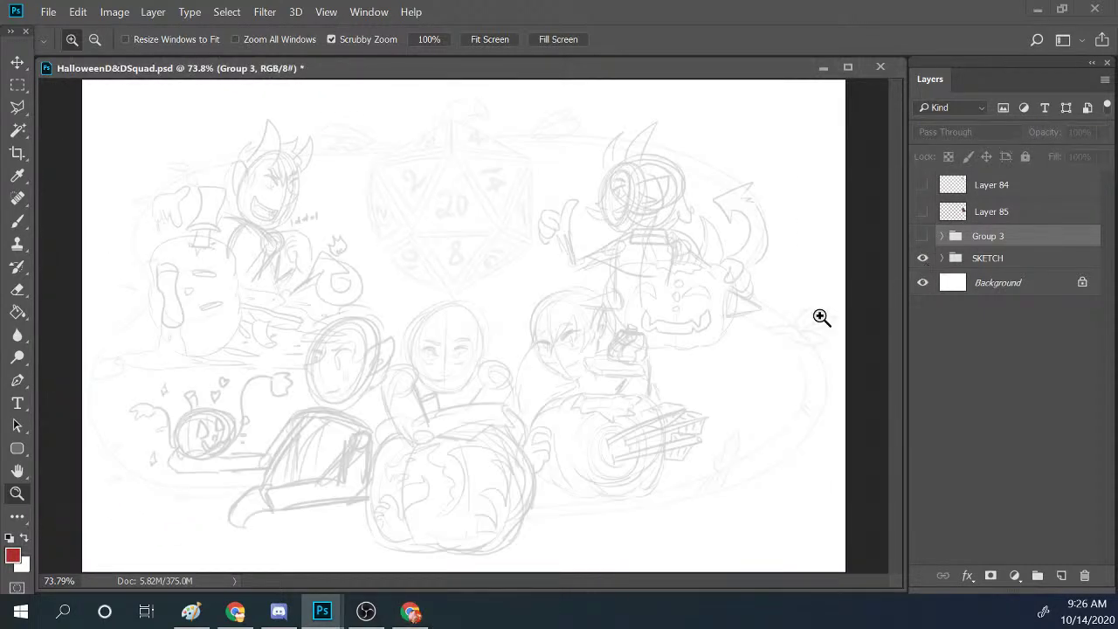
scroll(492, 382, "up", 6)
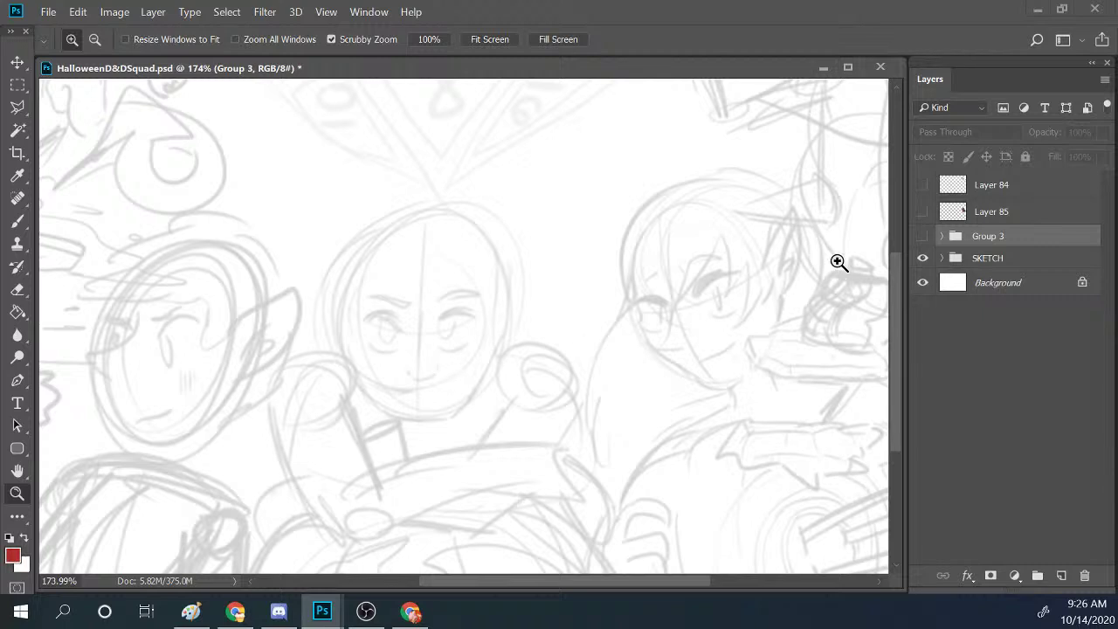
left_click_drag(894, 312, 904, 339)
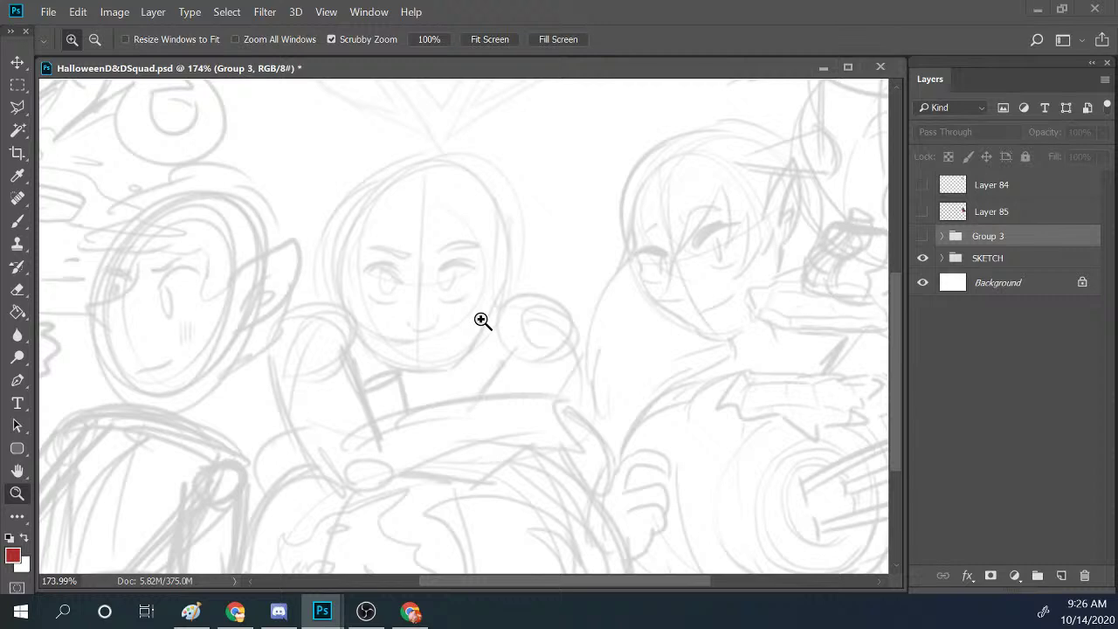
scroll(482, 320, "up", 1)
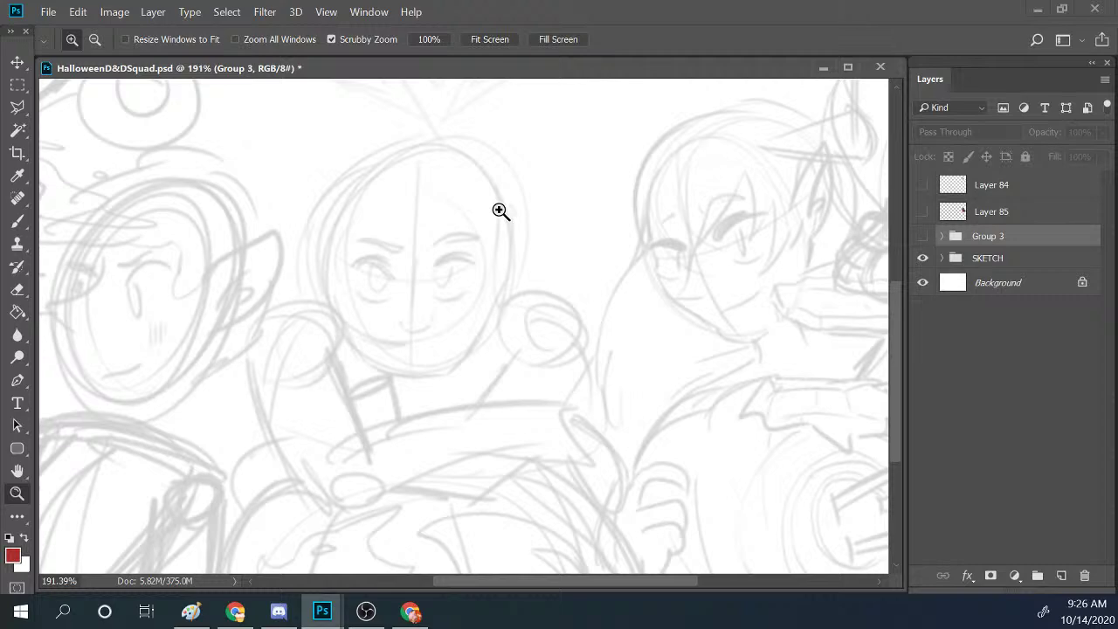
Show the line art group over the sketch and examine the central bearded character's face against its rough version.
left_click(922, 237)
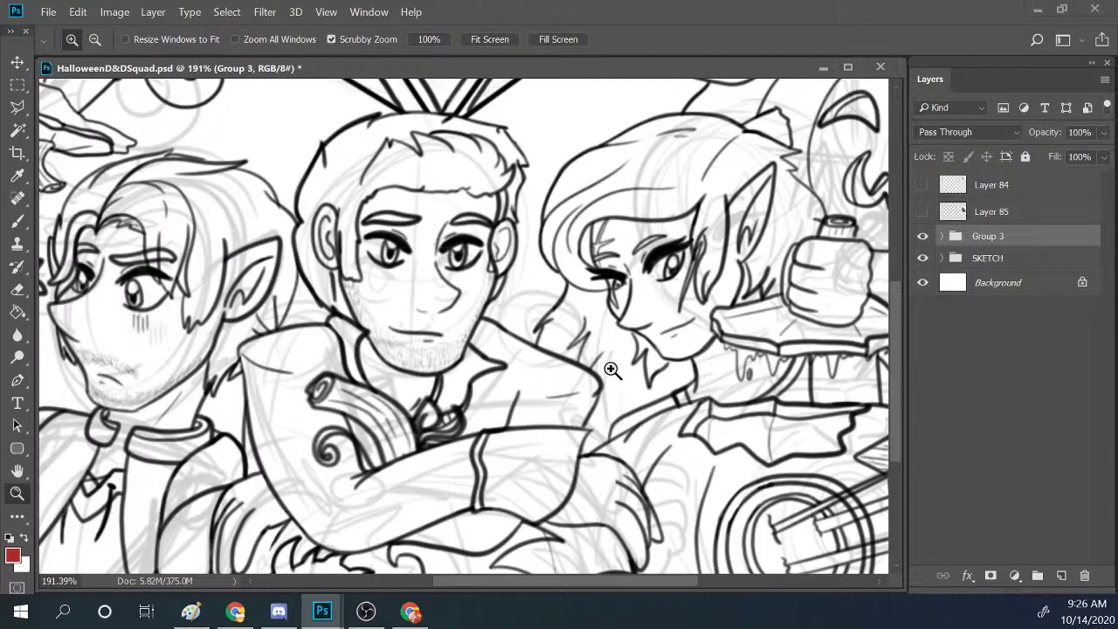
scroll(611, 371, "down", 8)
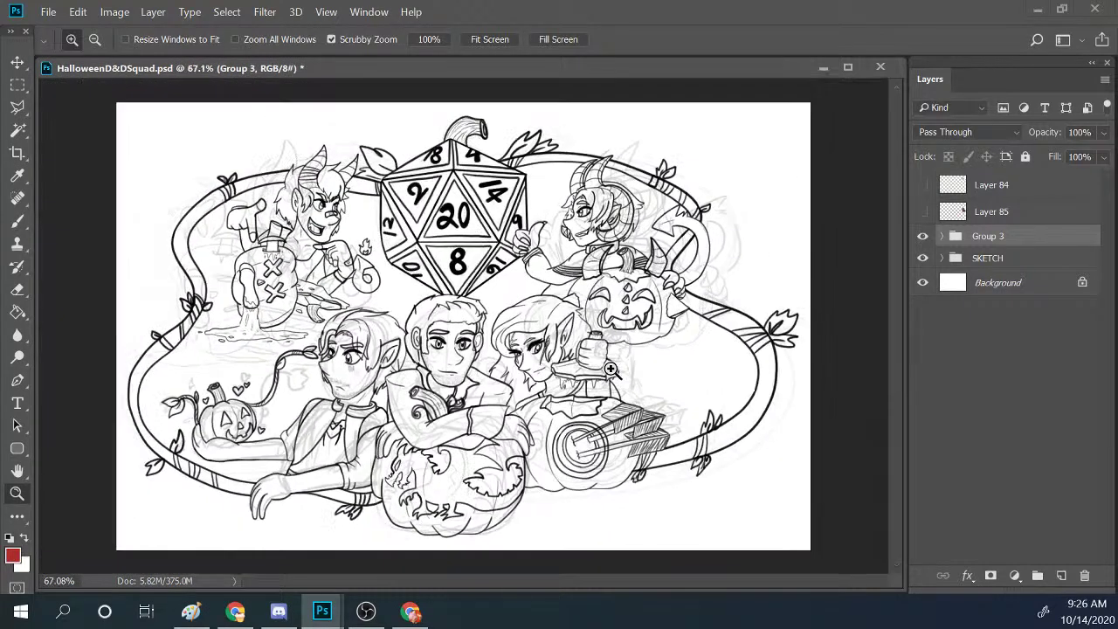
scroll(611, 371, "up", 1)
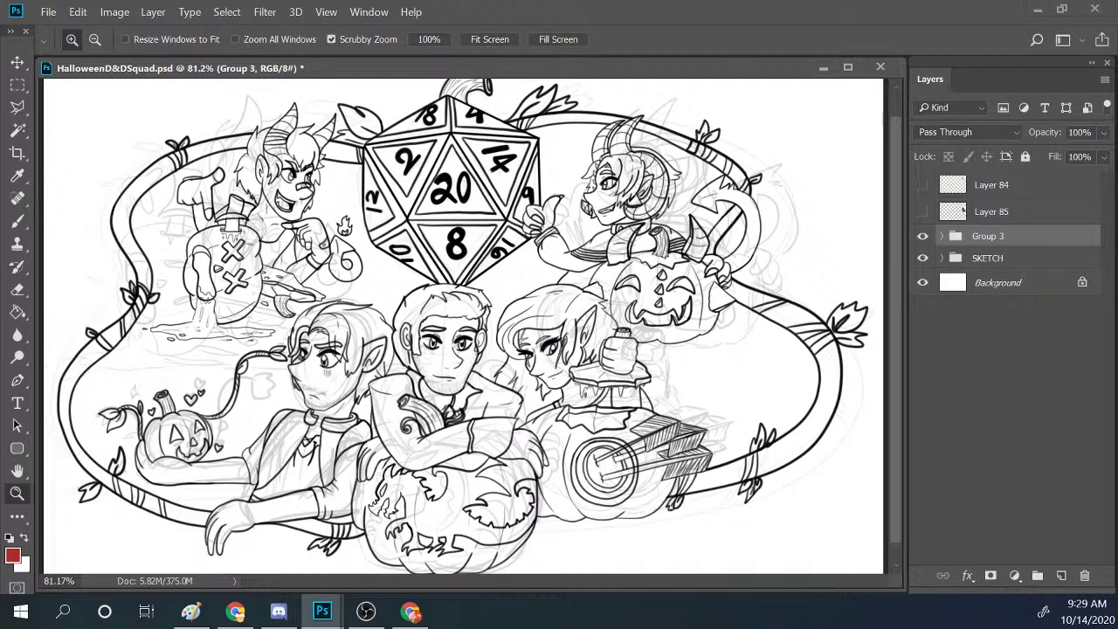
left_click(502, 345)
left_click_drag(432, 387, 419, 408)
scroll(900, 327, "up", 3)
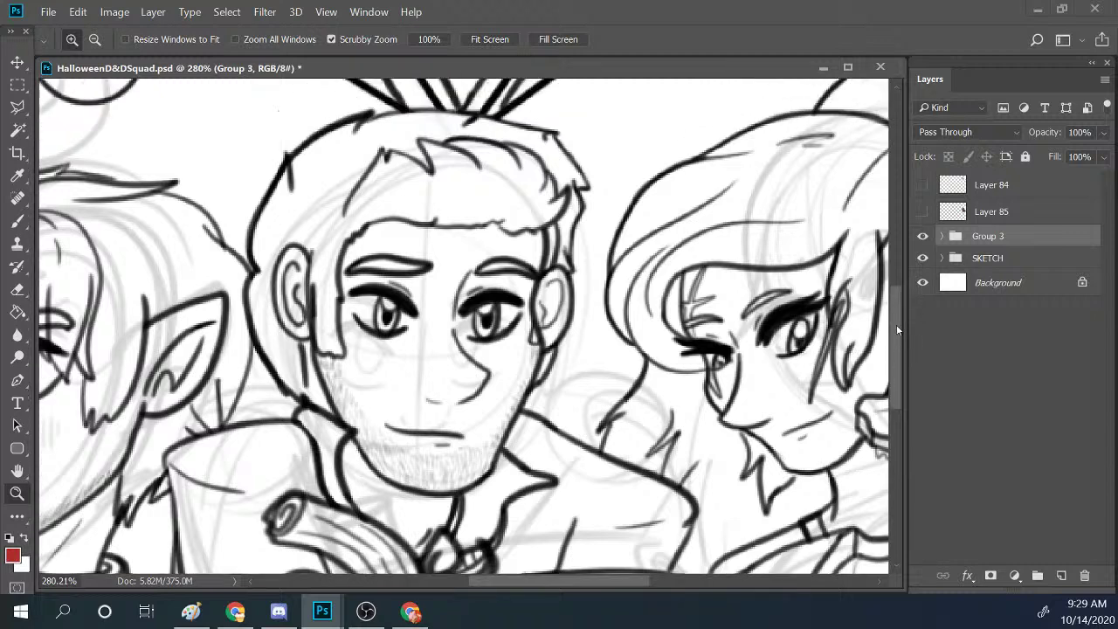
scroll(899, 330, "down", 3)
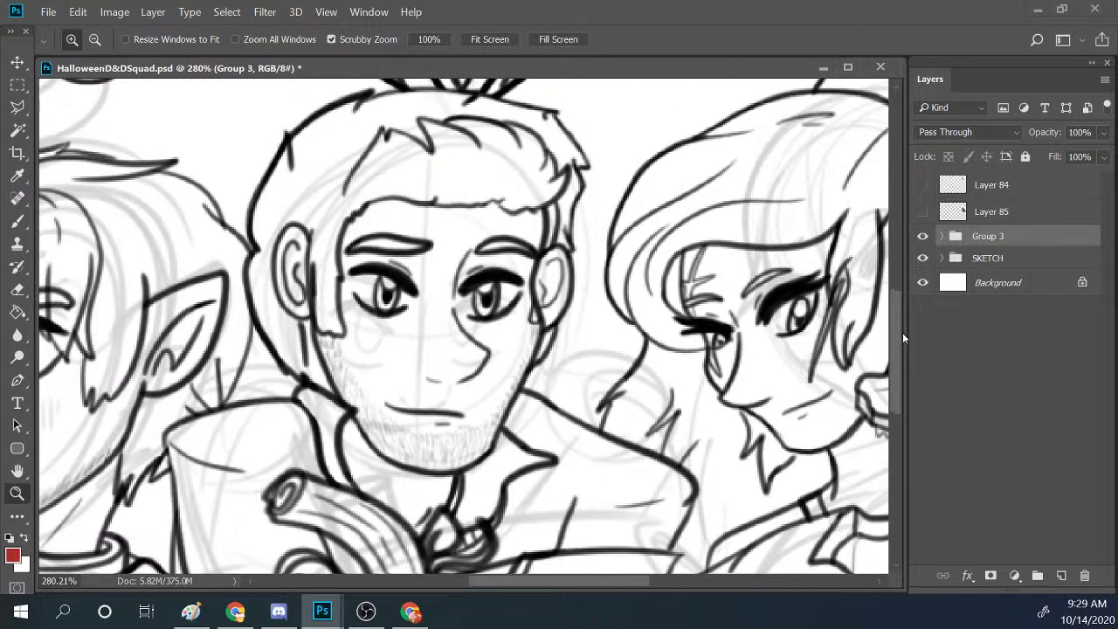
Hide the SKETCH group again and examine the clean line art of the front characters and the full drawing.
scroll(902, 332, "up", 3)
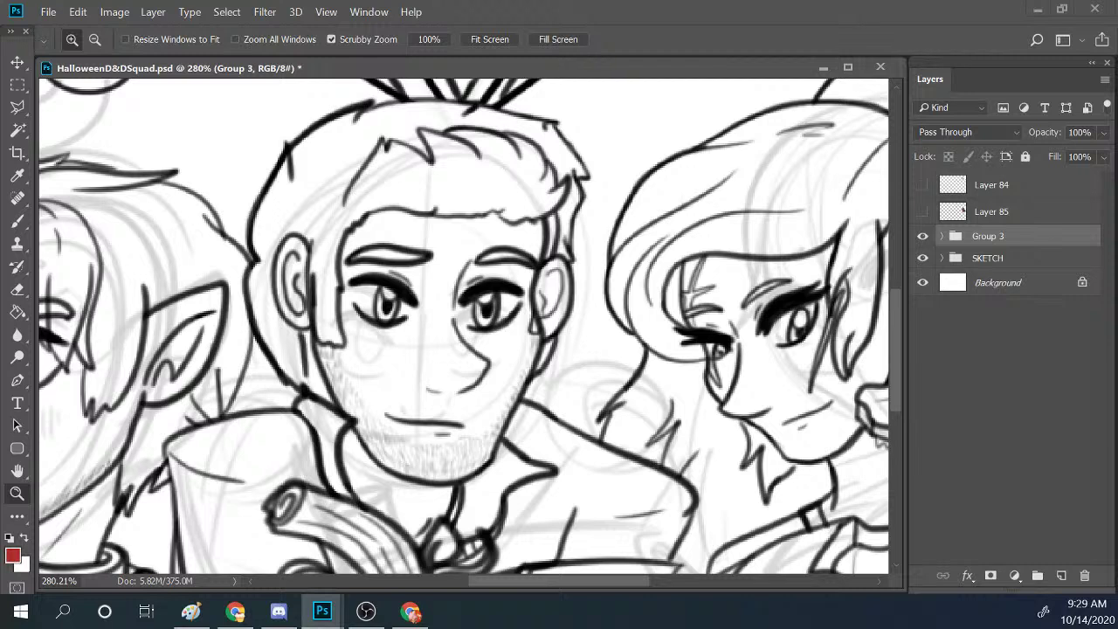
key("alt+Tab")
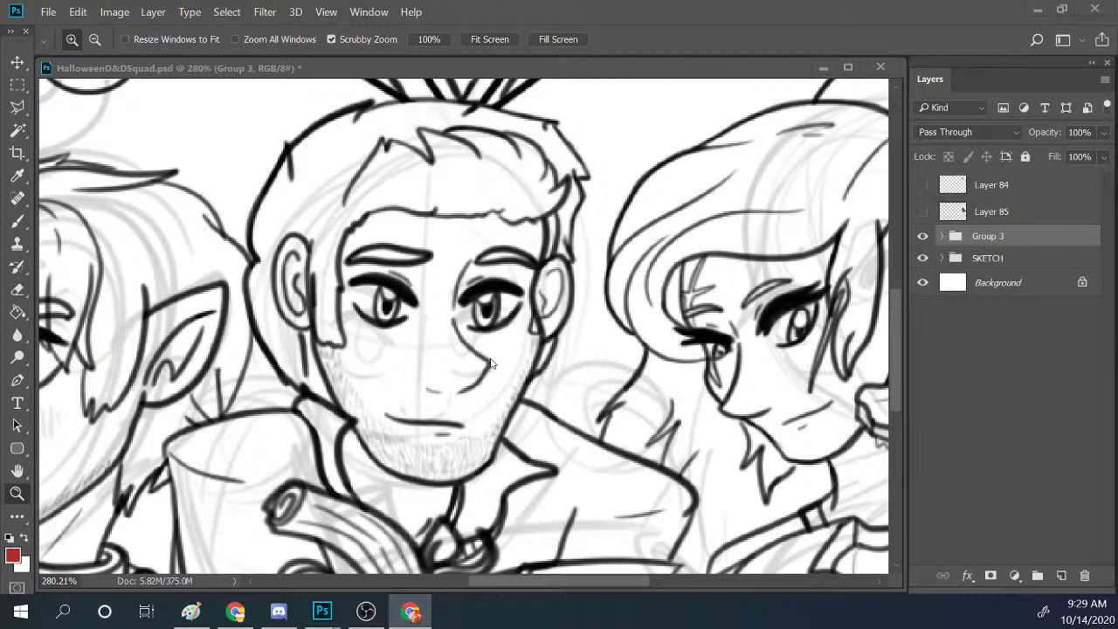
left_click(922, 257)
scroll(904, 381, "down", 4)
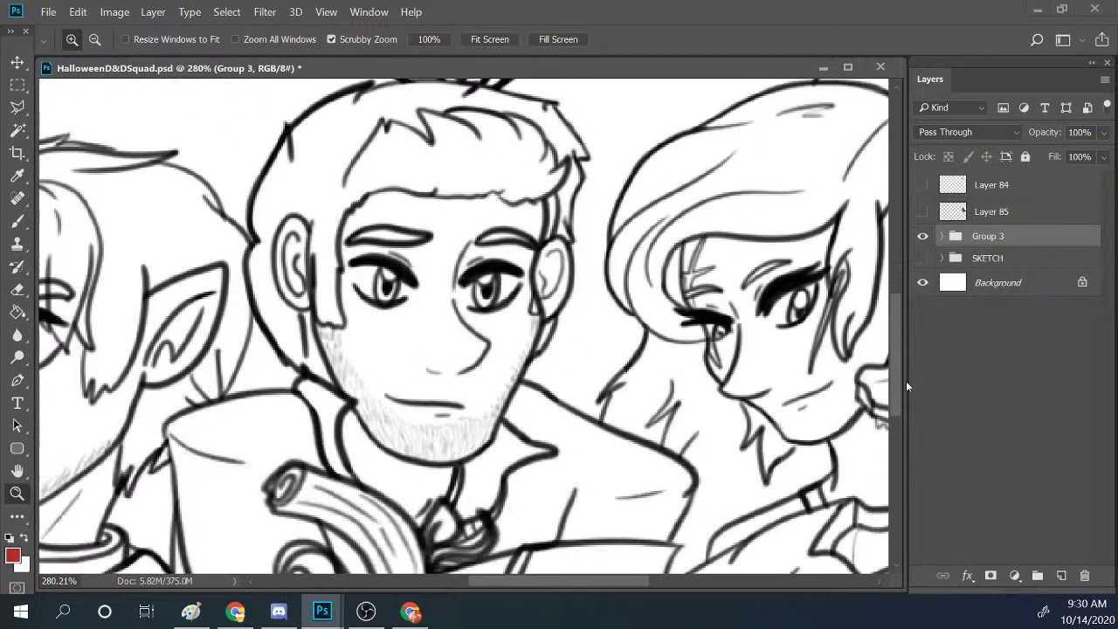
scroll(813, 318, "down", 4)
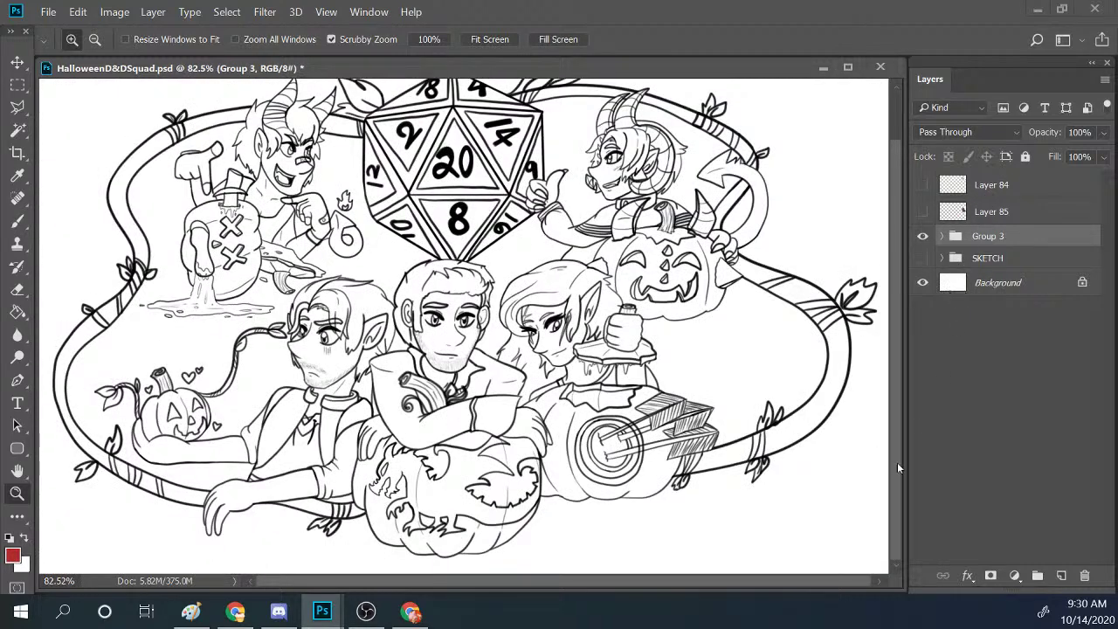
Create a new layer above Group 3 and brush a round black head outline in the blank area below the vine.
scroll(873, 528, "up", 5)
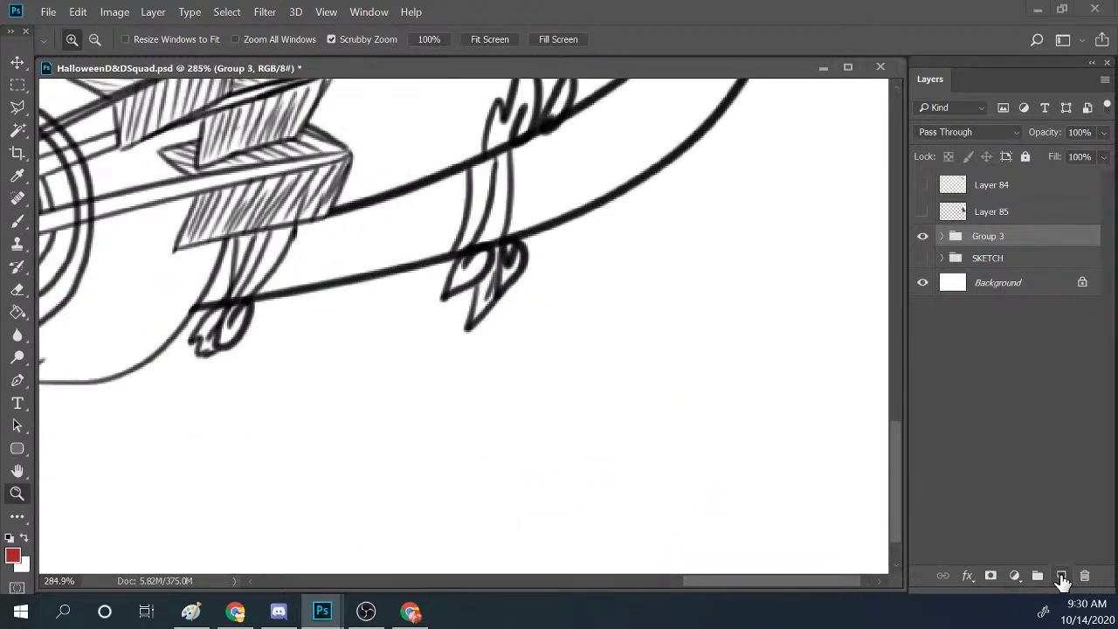
left_click(1061, 575)
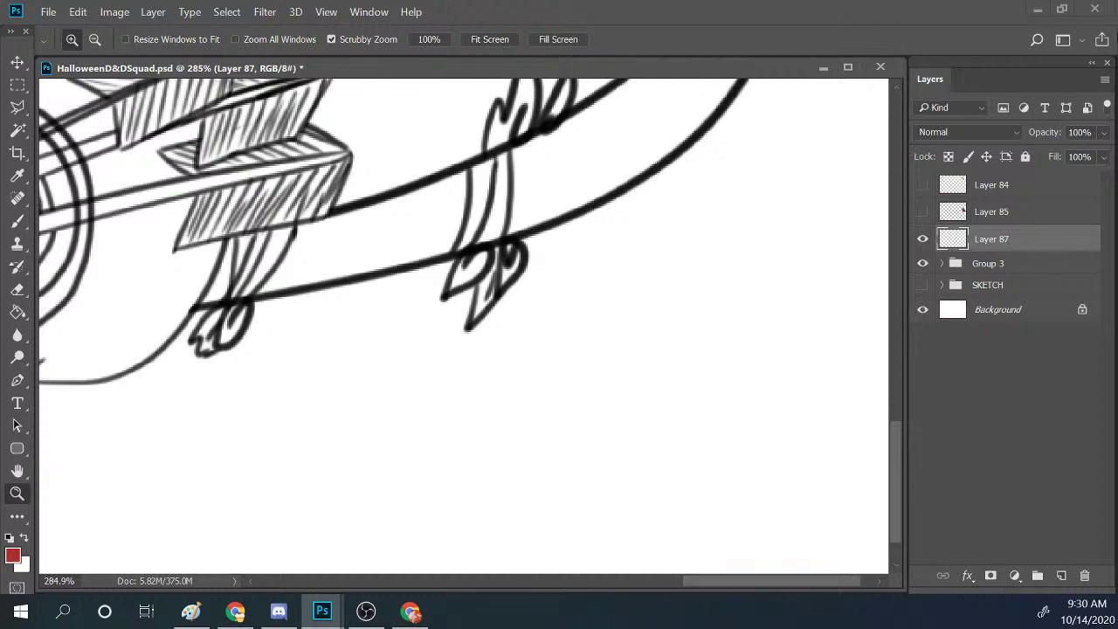
left_click(10, 537)
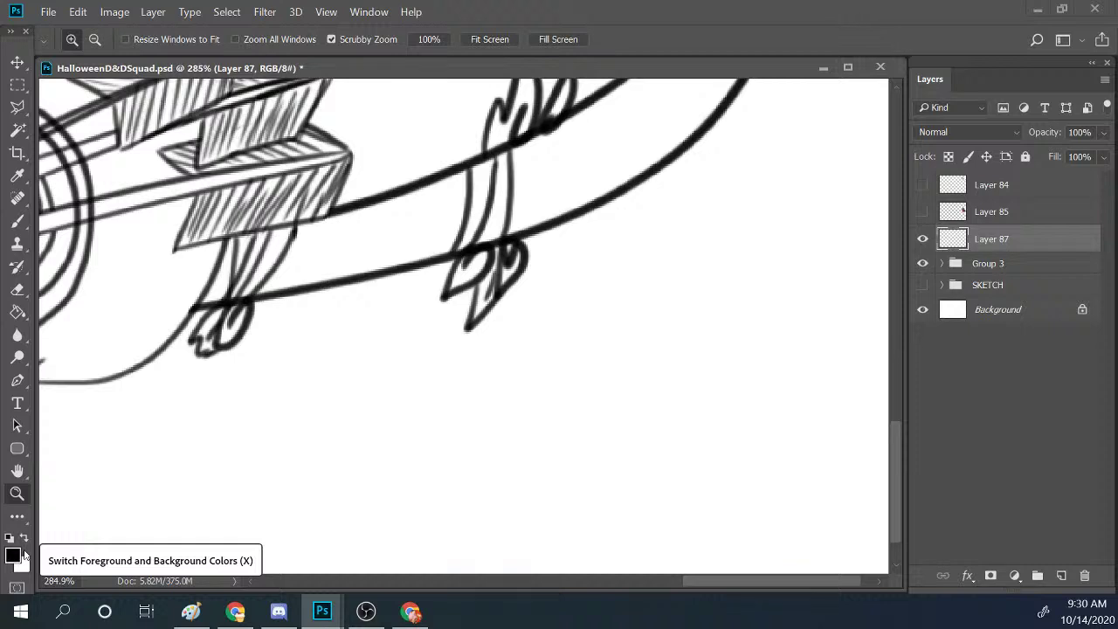
key("b")
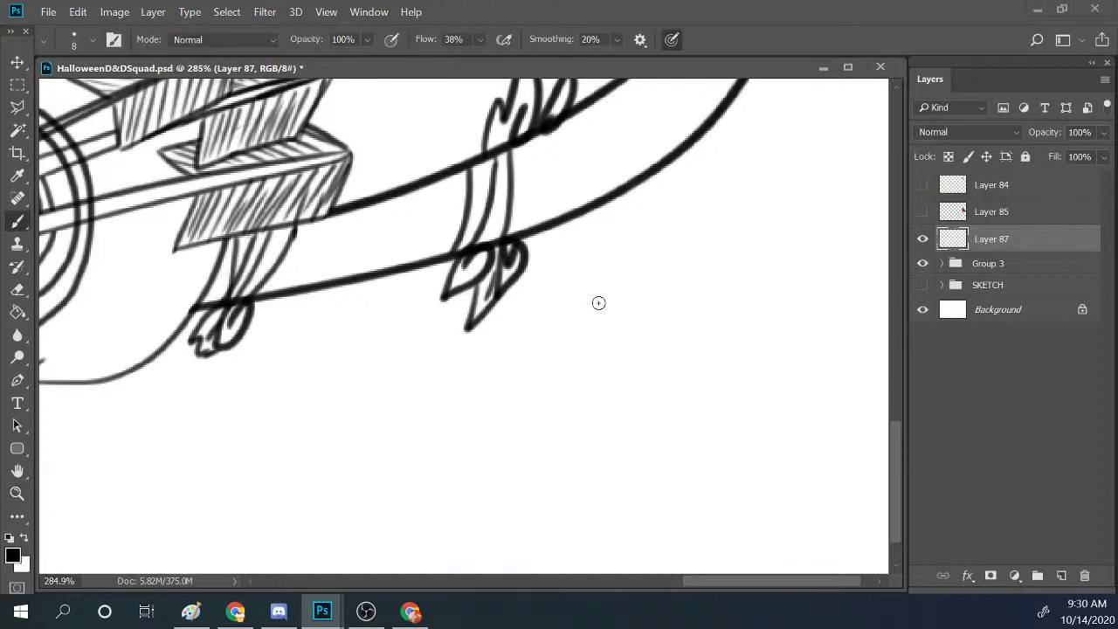
mouse_move(598, 302)
left_mouse_down()
mouse_move(538, 365)
mouse_move(566, 457)
mouse_move(689, 464)
mouse_move(737, 357)
mouse_move(633, 295)
mouse_move(563, 310)
mouse_move(587, 300)
left_mouse_up()
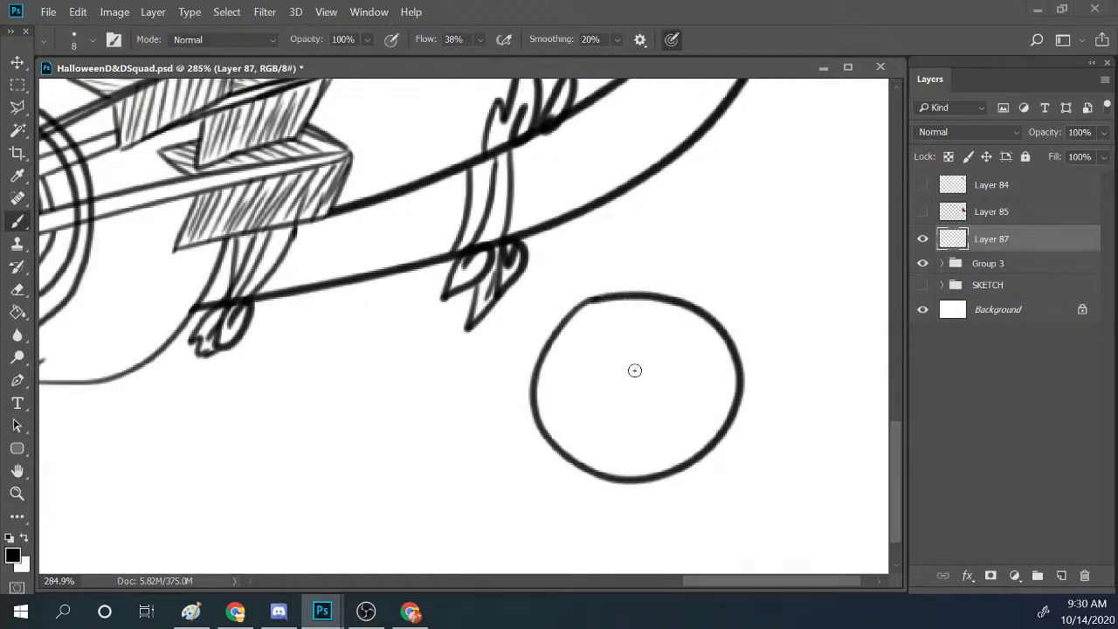
Draw the doodle's facial features inside the circle: almond eyes with dark outer corners and pupils, a nose, a mouth and eyebrows.
mouse_move(625, 387)
left_mouse_down()
mouse_move(658, 352)
mouse_move(626, 390)
mouse_move(643, 405)
mouse_move(679, 351)
left_mouse_up()
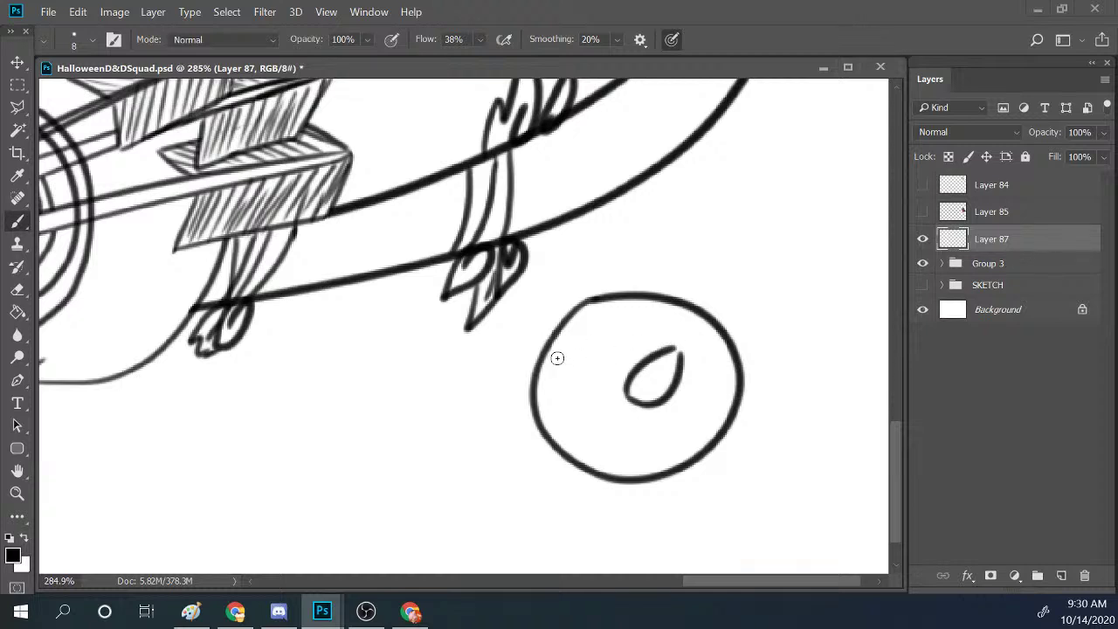
mouse_move(554, 350)
left_mouse_down()
mouse_move(591, 396)
mouse_move(551, 378)
mouse_move(550, 351)
left_mouse_up()
mouse_move(597, 396)
left_mouse_down()
mouse_move(589, 407)
mouse_move(608, 449)
mouse_move(666, 443)
left_mouse_up()
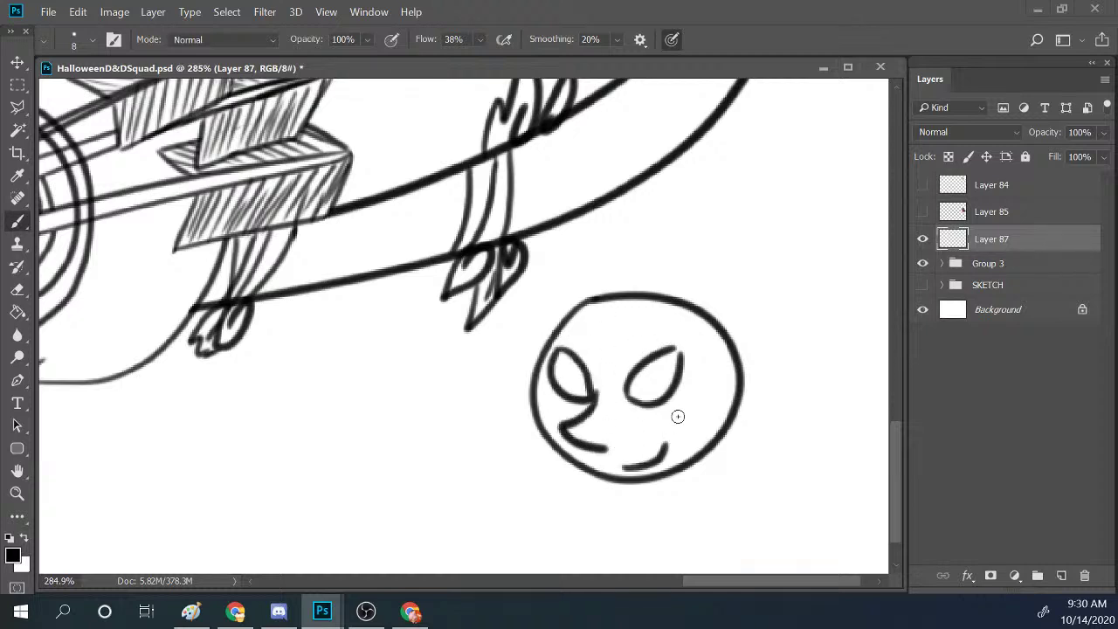
mouse_move(663, 354)
left_mouse_down()
mouse_move(689, 340)
mouse_move(680, 385)
mouse_move(688, 346)
left_mouse_up()
left_click_drag(557, 386, 554, 342)
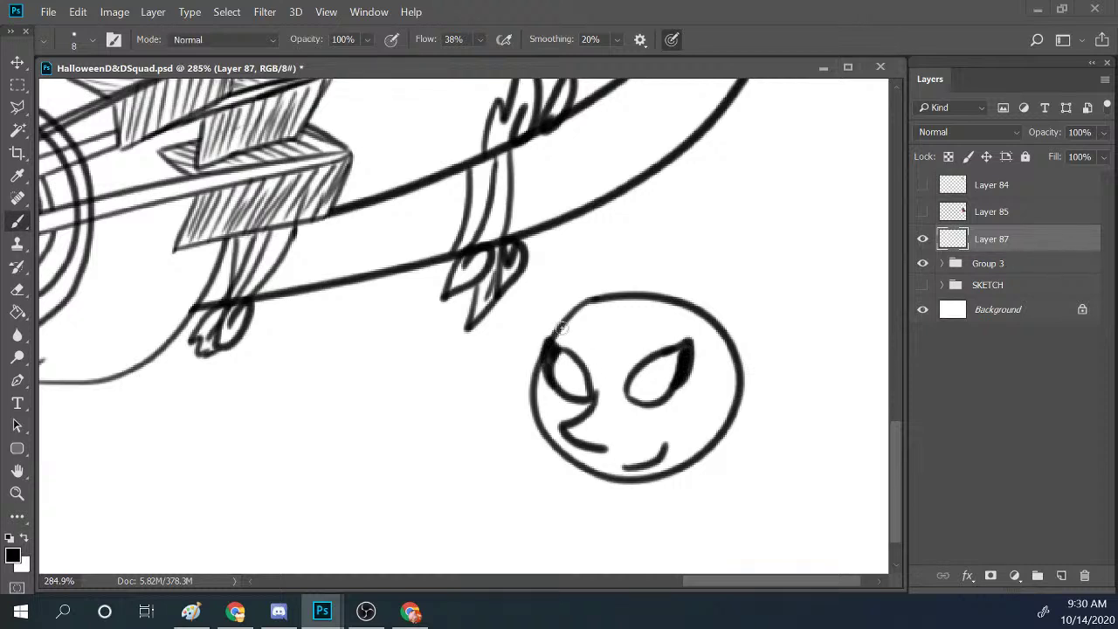
mouse_move(651, 360)
left_mouse_down()
mouse_move(646, 405)
mouse_move(673, 350)
left_mouse_up()
mouse_move(572, 349)
left_mouse_down()
mouse_move(577, 395)
mouse_move(575, 366)
mouse_move(586, 367)
mouse_move(579, 375)
mouse_move(658, 338)
mouse_move(601, 351)
left_mouse_up()
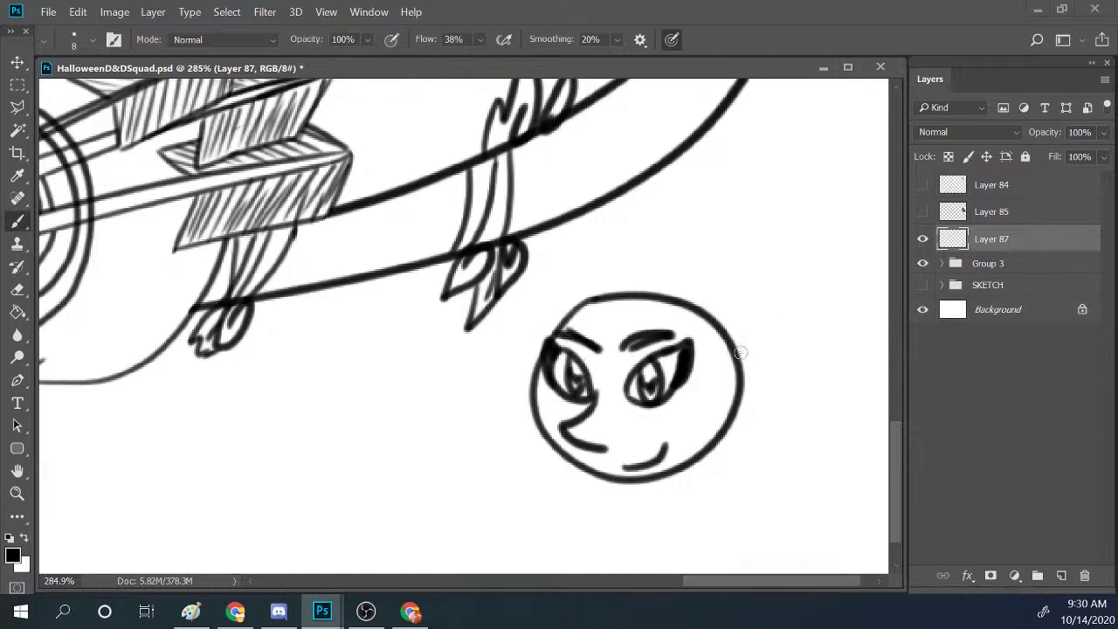
Draw the doodle's ear, face-framing locks, parted fringe and long outer hair around the head.
left_click_drag(739, 350, 746, 409)
mouse_move(692, 313)
left_mouse_down()
mouse_move(706, 448)
mouse_move(747, 367)
left_mouse_up()
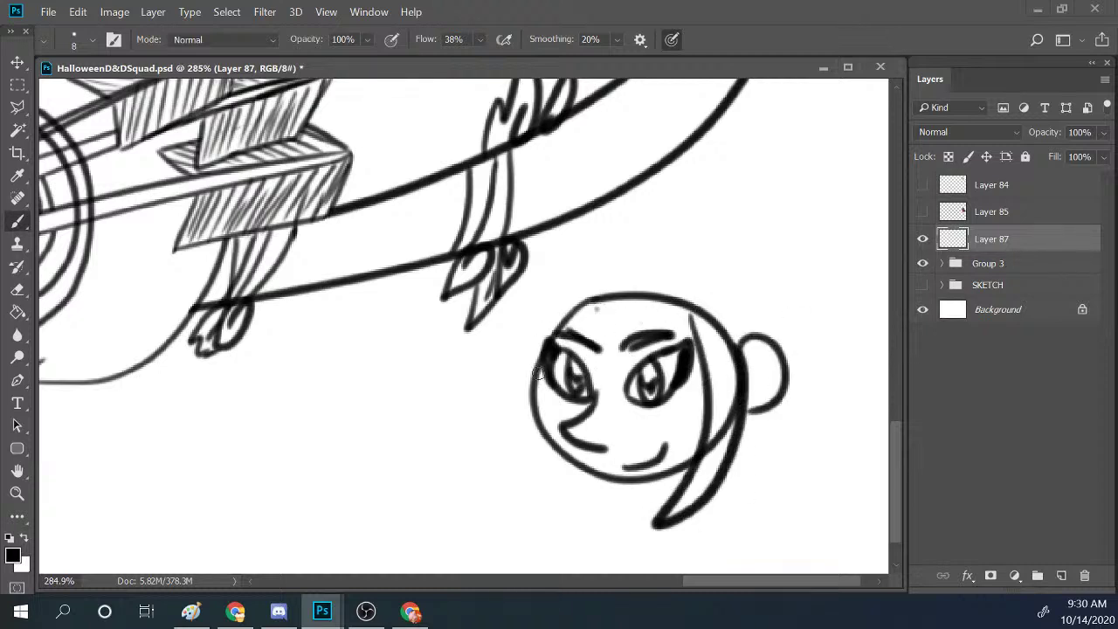
left_click_drag(595, 308, 559, 503)
mouse_move(559, 503)
left_mouse_down()
mouse_move(544, 308)
mouse_move(627, 309)
mouse_move(648, 285)
mouse_move(714, 336)
left_mouse_up()
left_click_drag(619, 317, 715, 299)
mouse_move(589, 272)
left_mouse_down()
mouse_move(745, 265)
mouse_move(808, 459)
mouse_move(810, 499)
left_mouse_up()
left_click_drag(804, 494, 788, 534)
left_click_drag(500, 464, 513, 515)
left_click_drag(501, 524, 497, 566)
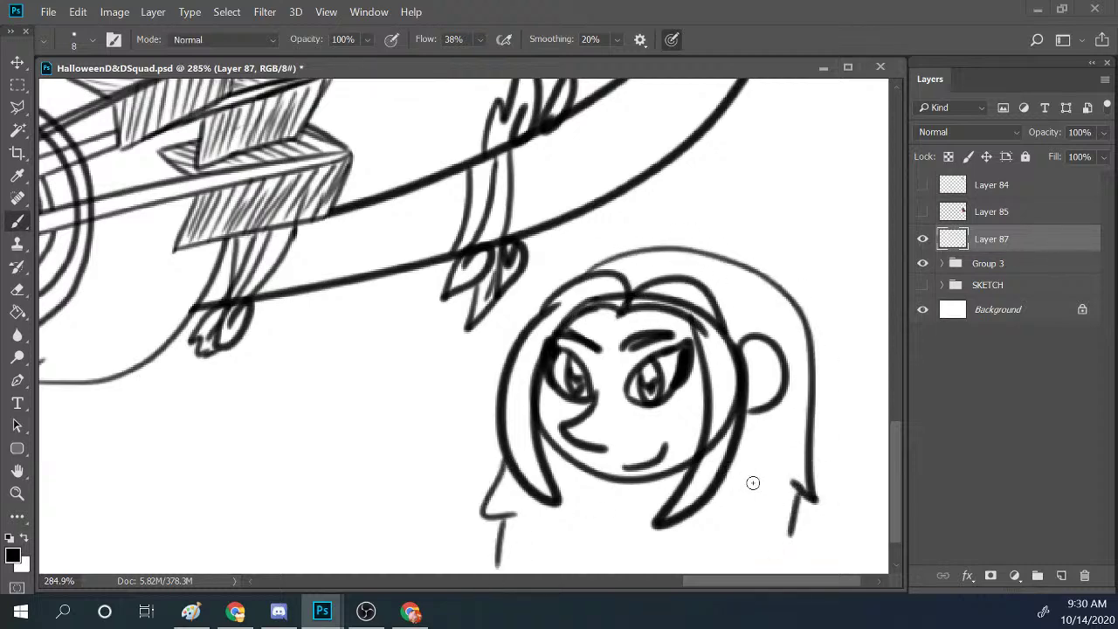
Add the inner ear lines and full lips to the doodle and extend the hair ends on both sides.
left_click_drag(796, 515, 792, 548)
left_click_drag(751, 363, 752, 393)
mouse_move(622, 465)
left_mouse_down()
mouse_move(645, 470)
mouse_move(662, 457)
left_mouse_up()
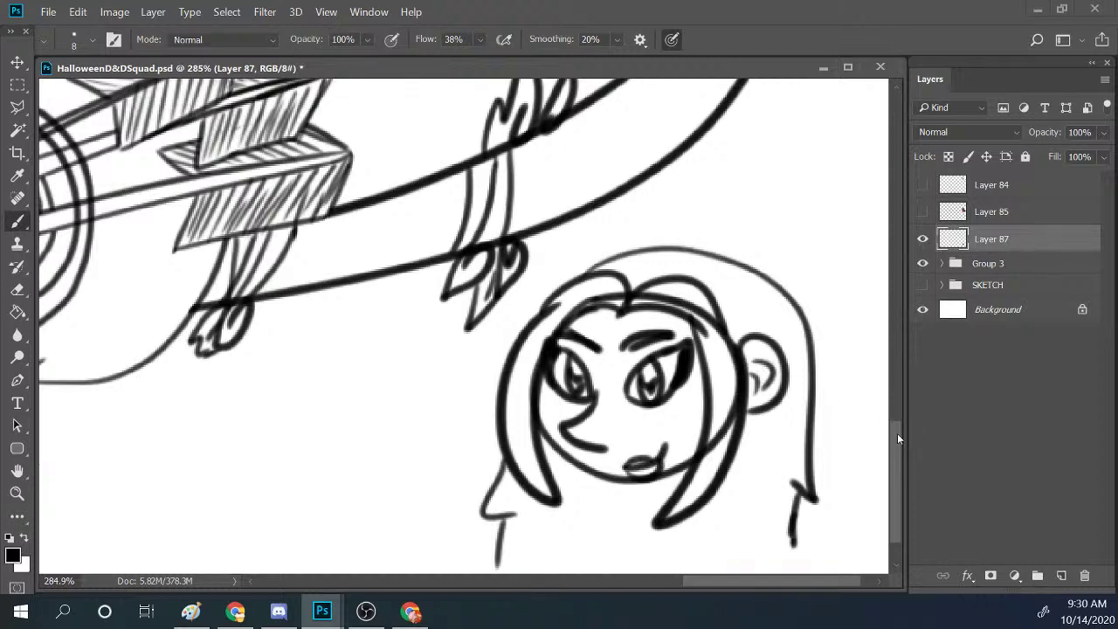
left_click_drag(897, 433, 895, 445)
left_click_drag(500, 485, 496, 526)
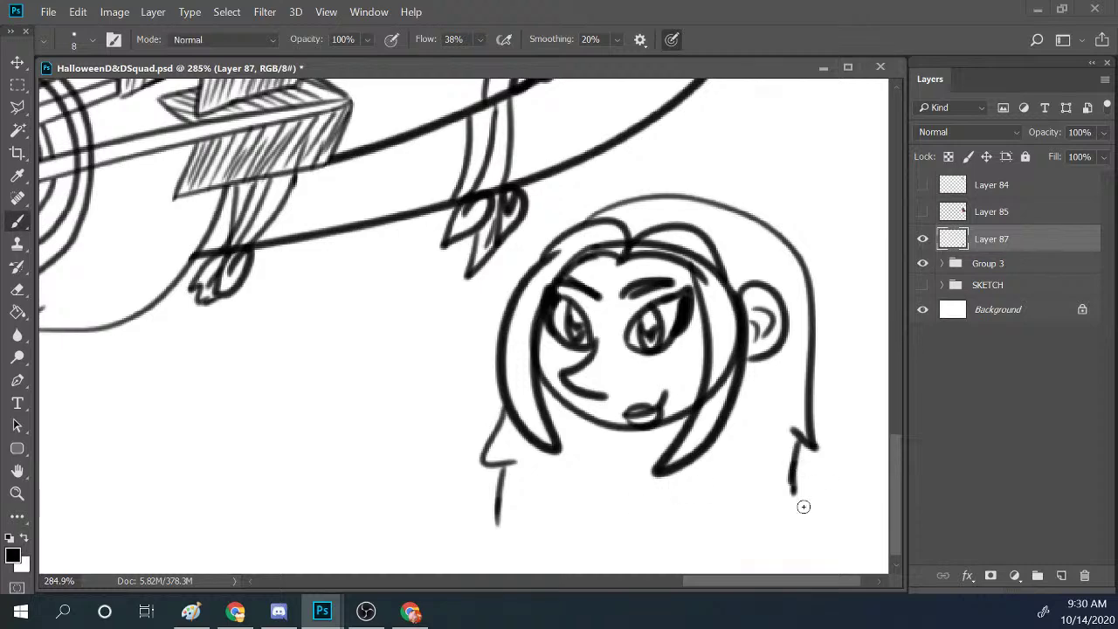
left_click_drag(804, 471, 795, 524)
Delete the layer containing the doodled head.
left_click_drag(998, 249, 1085, 575)
Show the coloured reference on Layer 85 and sample its red skin tone as the foreground colour.
left_click_drag(901, 460, 883, 165)
left_click_drag(721, 580, 639, 583)
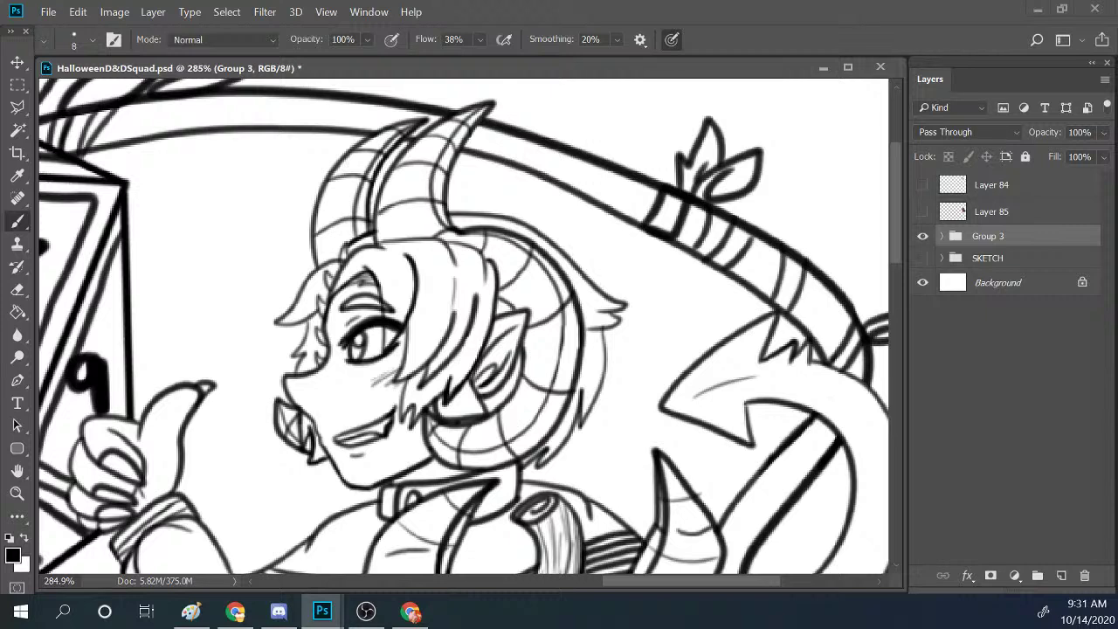
left_click(922, 211)
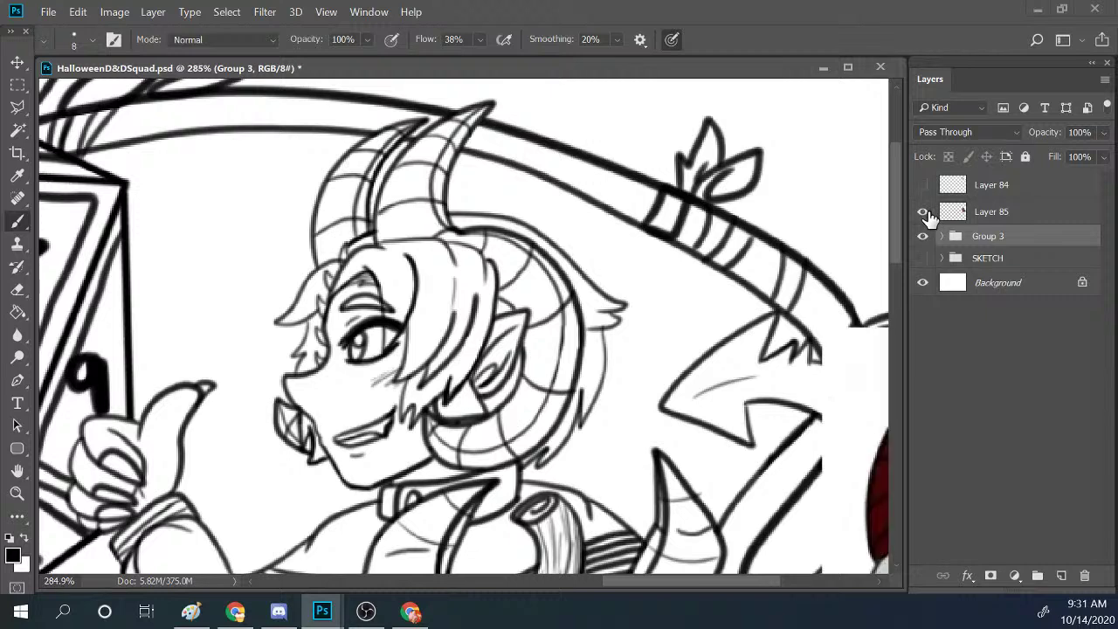
left_click_drag(756, 578, 789, 582)
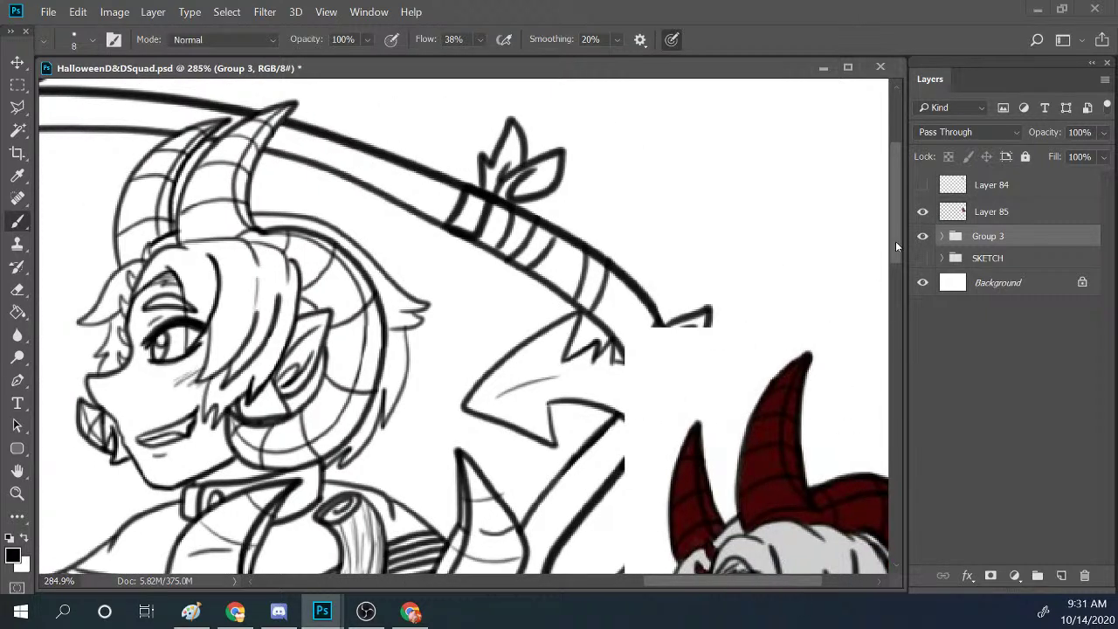
left_click_drag(895, 241, 901, 301)
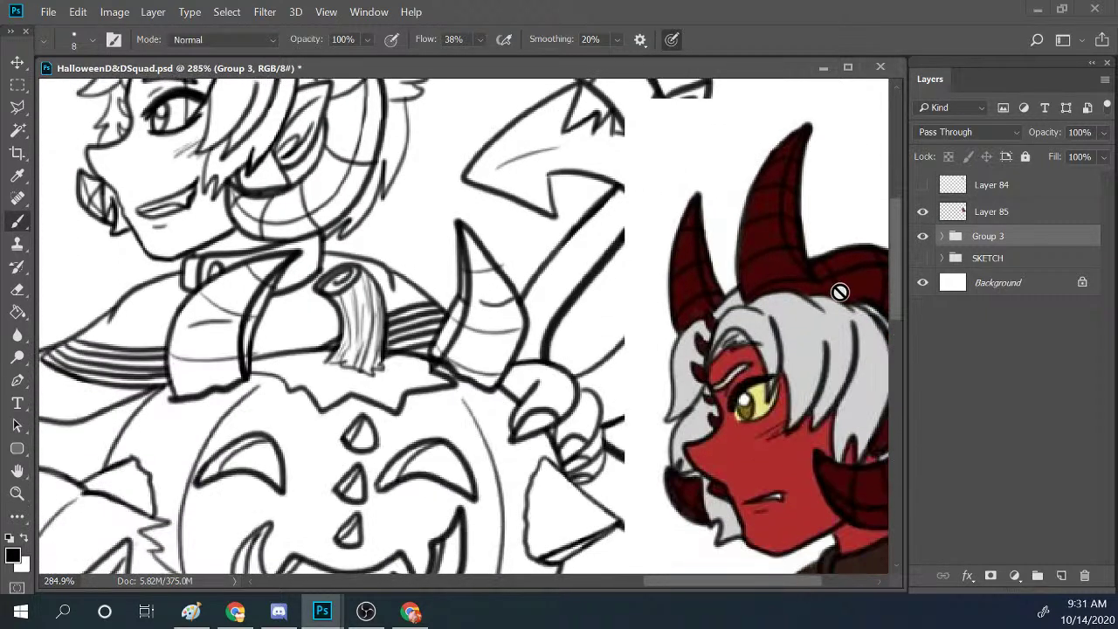
left_click(766, 463, "alt")
Create a new layer between Group 3 and SKETCH and brush red along the thumbs-up horned character's brow and forehead edge.
left_click_drag(890, 317, 897, 260)
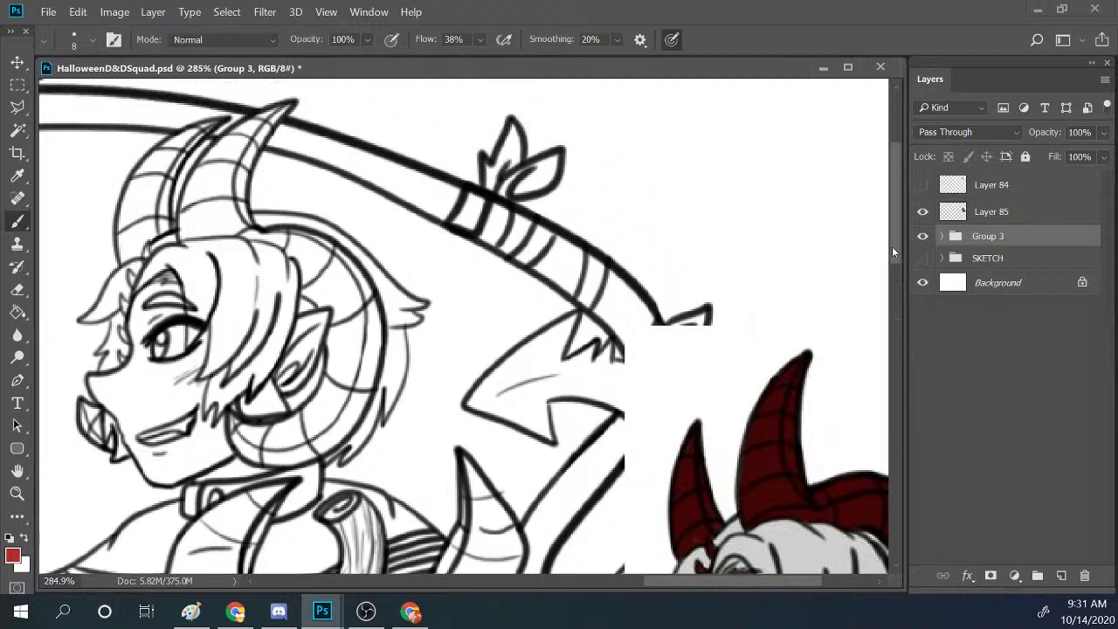
left_click(991, 258)
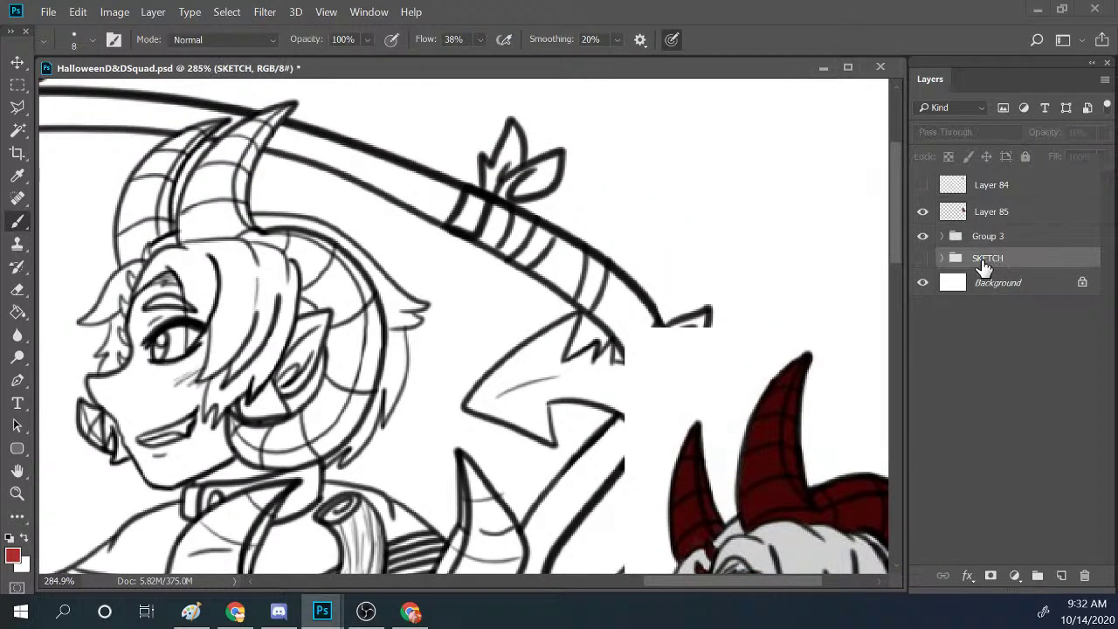
left_click(1060, 577)
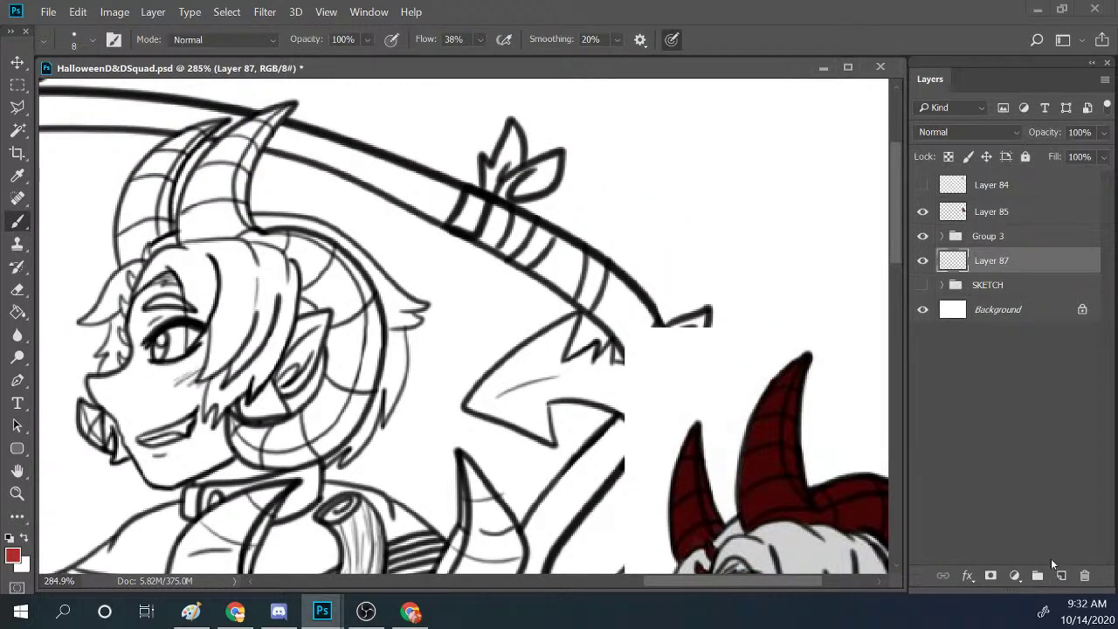
mouse_move(135, 304)
left_mouse_down()
mouse_move(135, 362)
mouse_move(129, 351)
left_mouse_up()
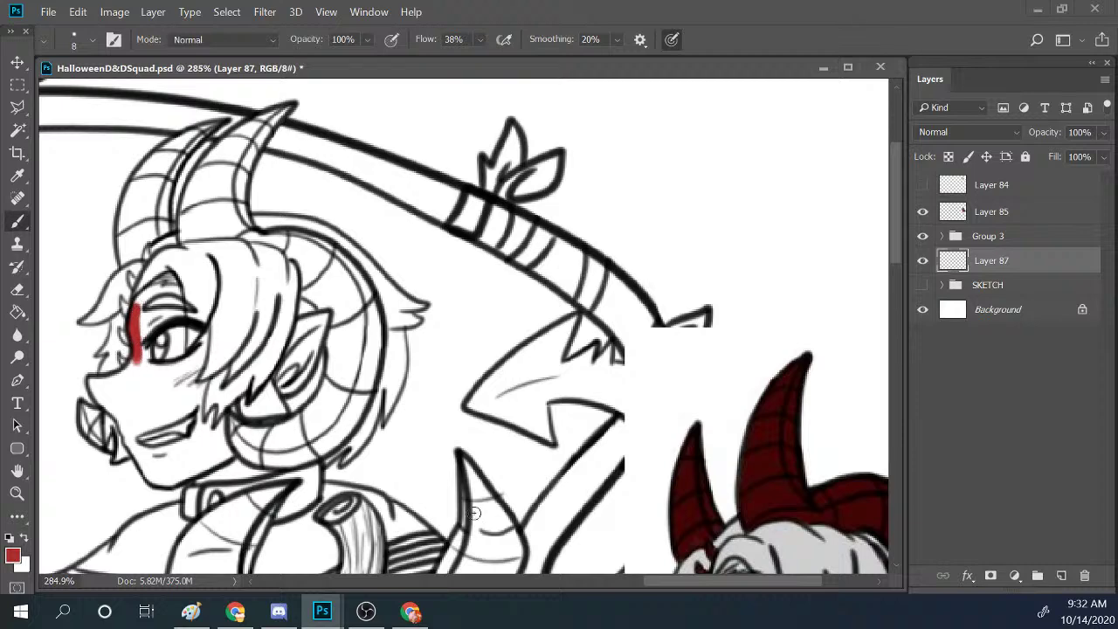
scroll(642, 581, "left", 5)
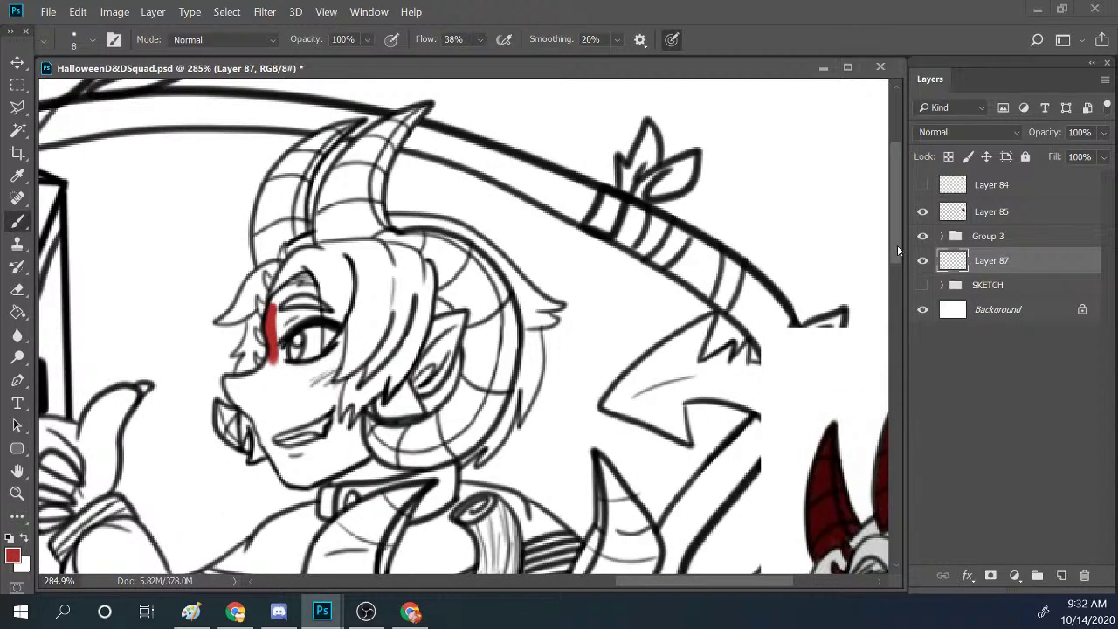
scroll(897, 244, "down", 2)
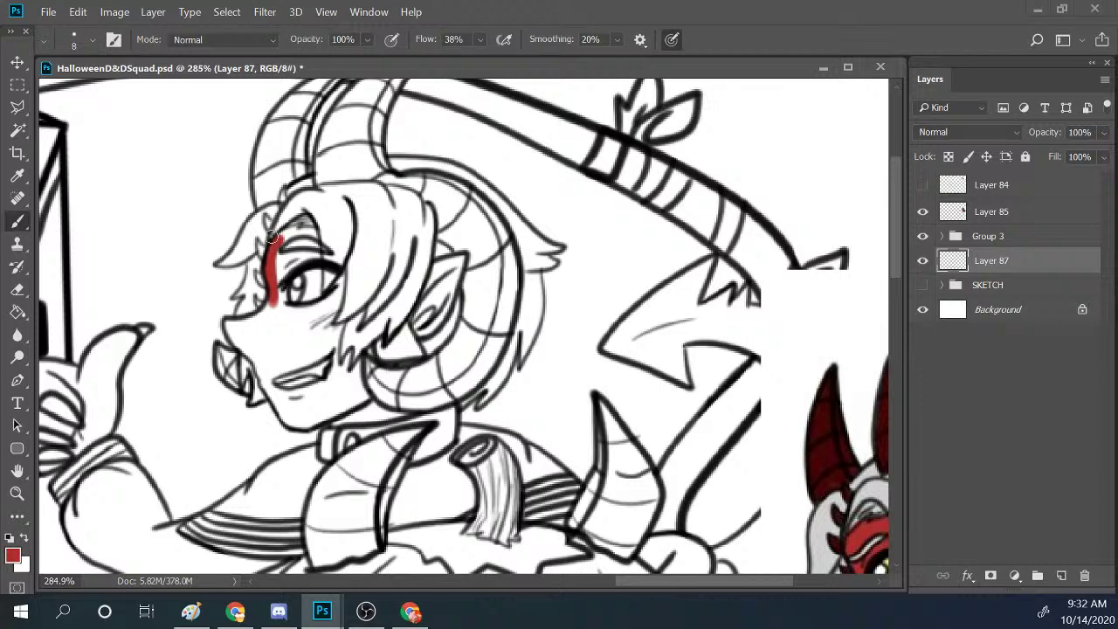
mouse_move(294, 227)
left_mouse_down()
mouse_move(275, 250)
mouse_move(301, 229)
left_mouse_up()
left_click(974, 283)
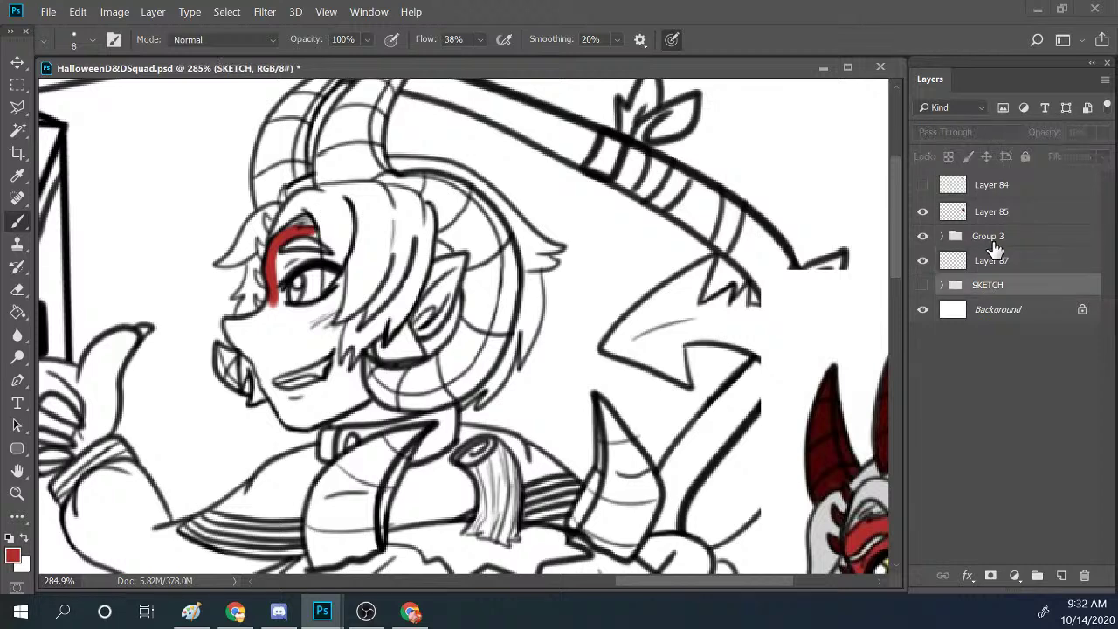
key("alt+Tab")
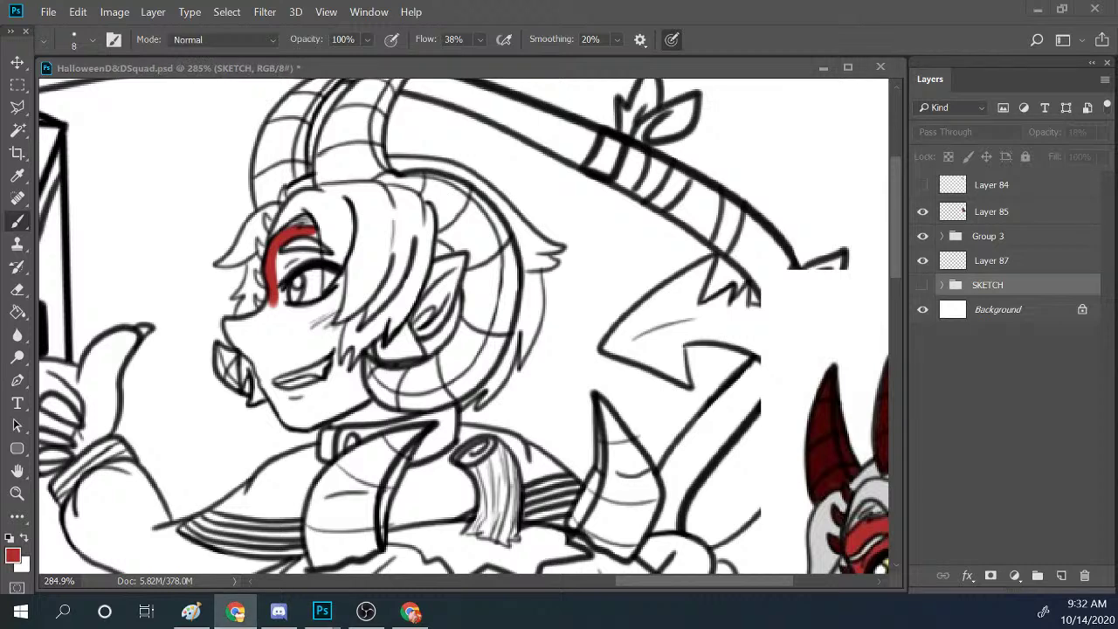
key("alt+Tab")
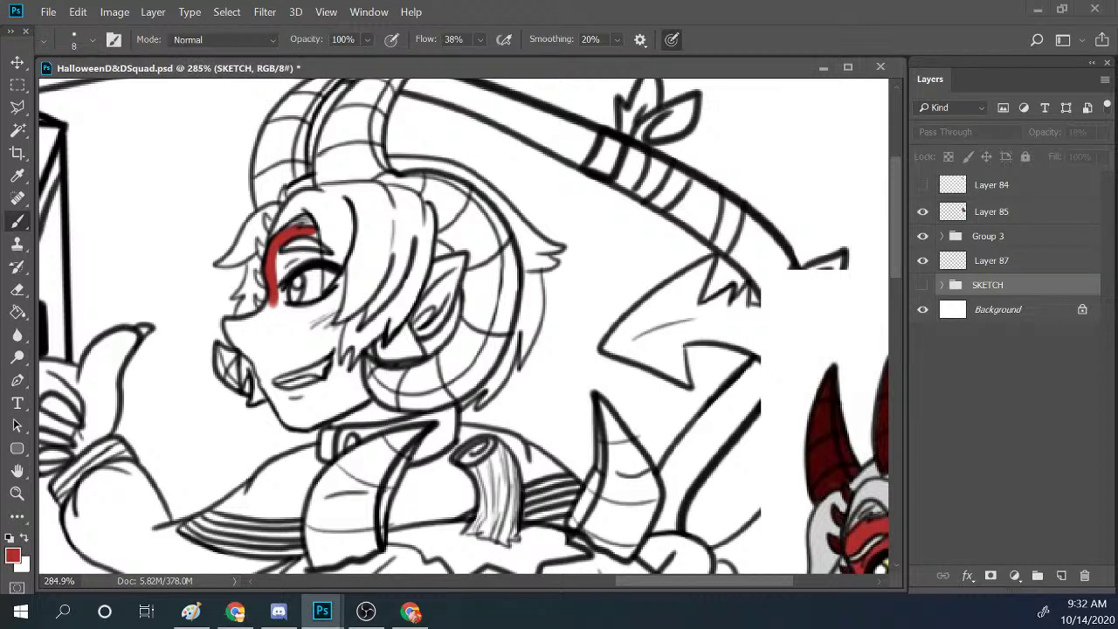
key("alt+Tab")
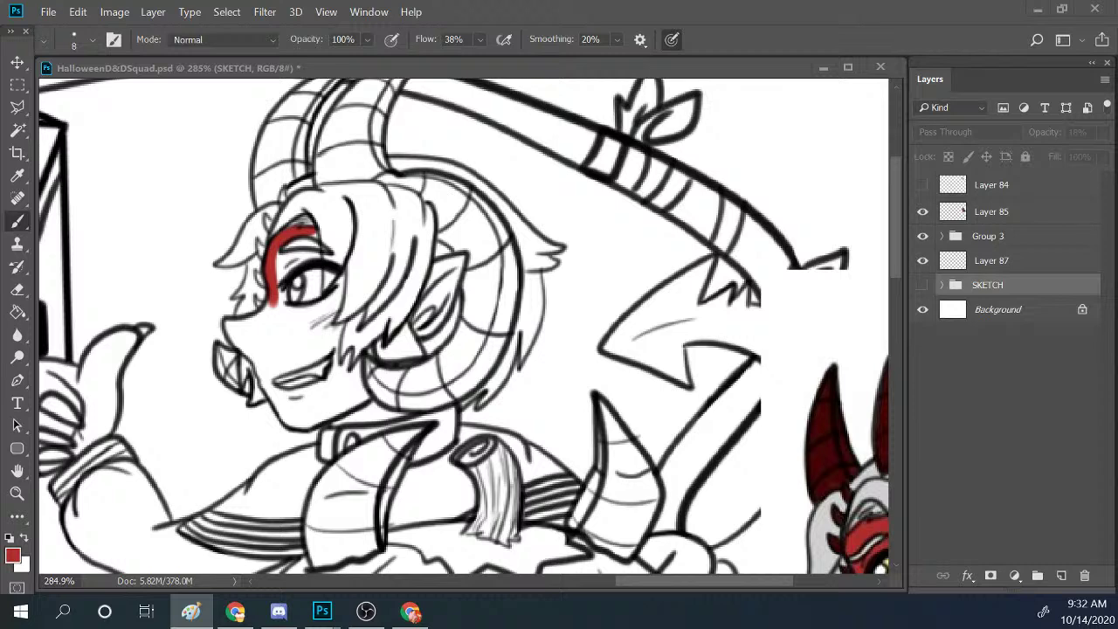
key("alt+Tab")
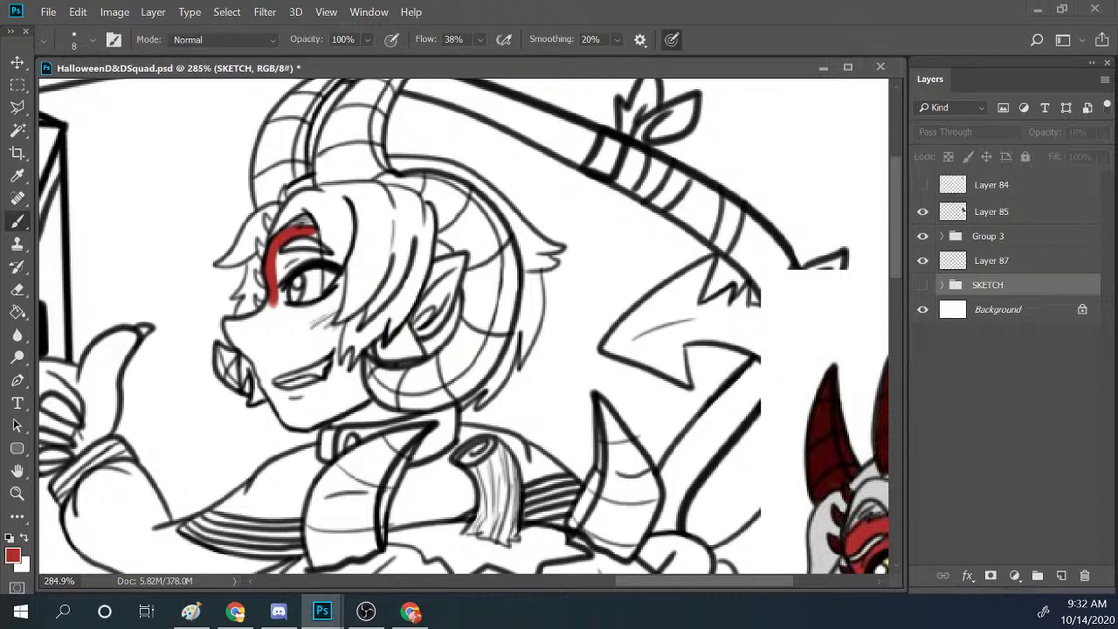
On Layer 87, fill the thumbs-up horned character's forehead, nose, cheek, jaw and neck with the red skin tone.
left_click(971, 260)
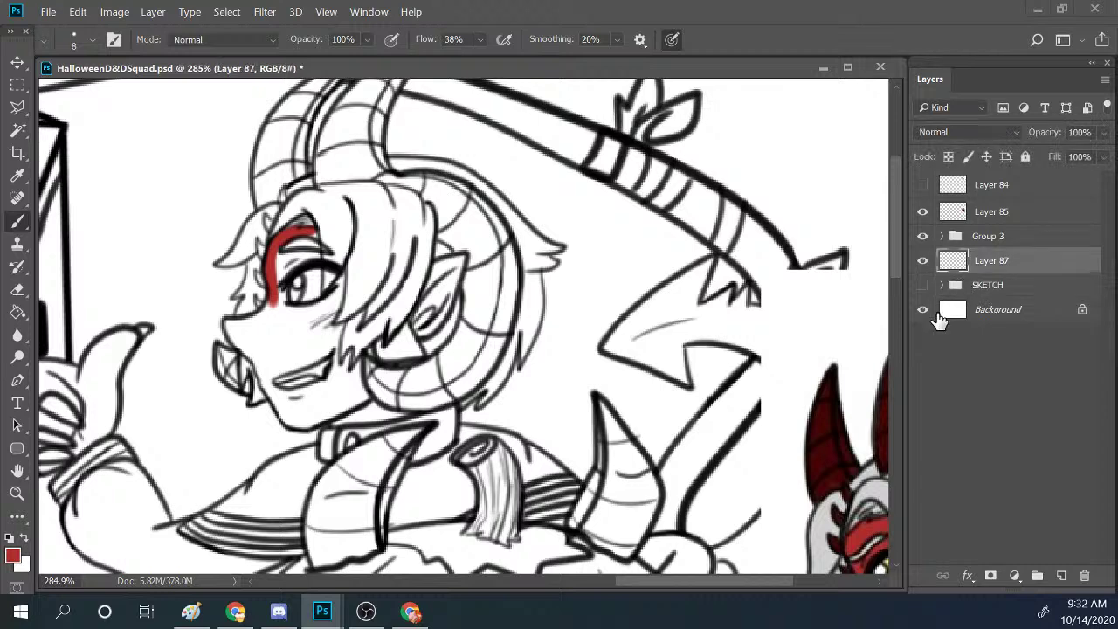
mouse_move(269, 332)
left_mouse_down()
mouse_move(230, 327)
mouse_move(253, 323)
mouse_move(285, 279)
mouse_move(241, 324)
mouse_move(264, 320)
mouse_move(236, 331)
mouse_move(245, 346)
mouse_move(234, 335)
mouse_move(257, 358)
mouse_move(239, 339)
mouse_move(246, 328)
mouse_move(262, 354)
mouse_move(261, 320)
mouse_move(270, 349)
mouse_move(285, 303)
mouse_move(255, 356)
mouse_move(262, 375)
mouse_move(276, 309)
mouse_move(272, 352)
mouse_move(324, 257)
mouse_move(272, 299)
mouse_move(290, 262)
mouse_move(275, 252)
mouse_move(288, 261)
mouse_move(278, 271)
mouse_move(313, 234)
left_mouse_up()
left_click(230, 327)
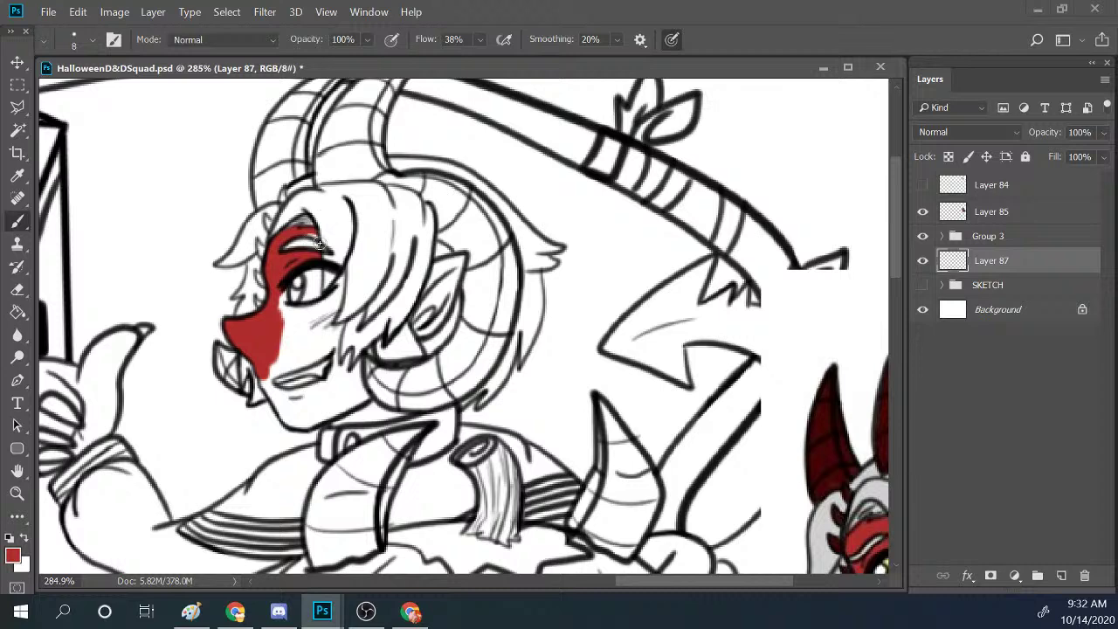
mouse_move(310, 233)
left_mouse_down()
mouse_move(319, 229)
mouse_move(281, 239)
left_mouse_up()
mouse_move(278, 305)
left_mouse_down()
mouse_move(303, 312)
mouse_move(279, 320)
mouse_move(325, 305)
mouse_move(321, 288)
mouse_move(335, 289)
mouse_move(331, 297)
mouse_move(339, 286)
mouse_move(337, 300)
mouse_move(341, 280)
mouse_move(324, 332)
mouse_move(340, 274)
mouse_move(326, 324)
mouse_move(353, 282)
mouse_move(266, 349)
mouse_move(319, 314)
mouse_move(311, 340)
mouse_move(316, 318)
mouse_move(334, 326)
mouse_move(330, 336)
mouse_move(340, 325)
mouse_move(342, 387)
mouse_move(348, 358)
mouse_move(345, 375)
mouse_move(360, 361)
mouse_move(367, 399)
left_mouse_up()
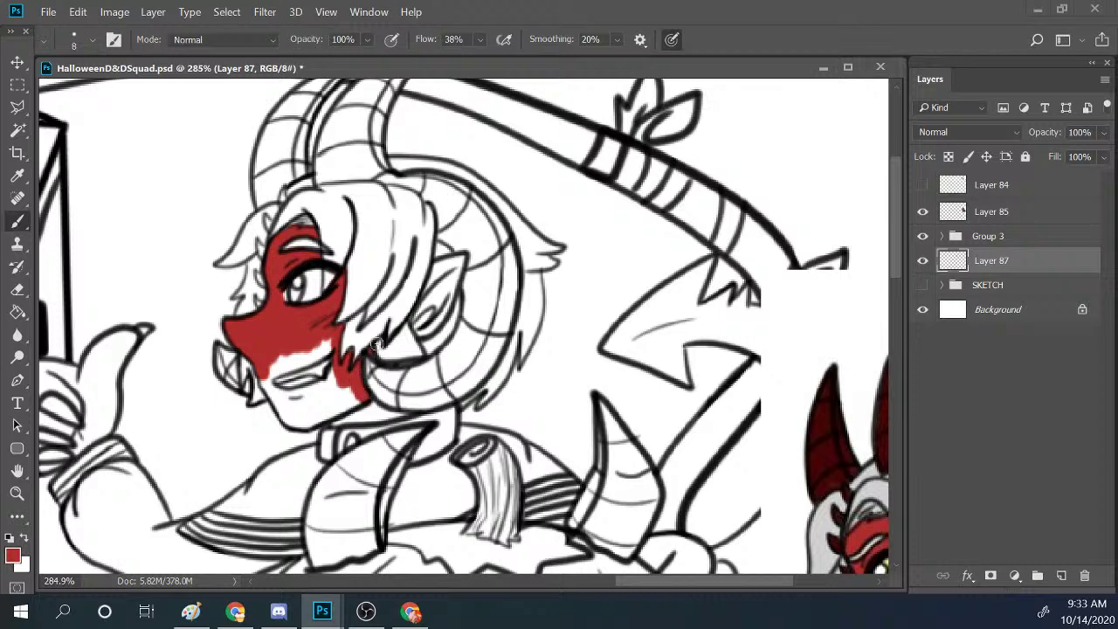
mouse_move(308, 359)
left_mouse_down()
mouse_move(265, 374)
mouse_move(326, 351)
mouse_move(288, 355)
mouse_move(340, 307)
mouse_move(294, 360)
mouse_move(336, 355)
mouse_move(324, 400)
mouse_move(351, 401)
left_mouse_up()
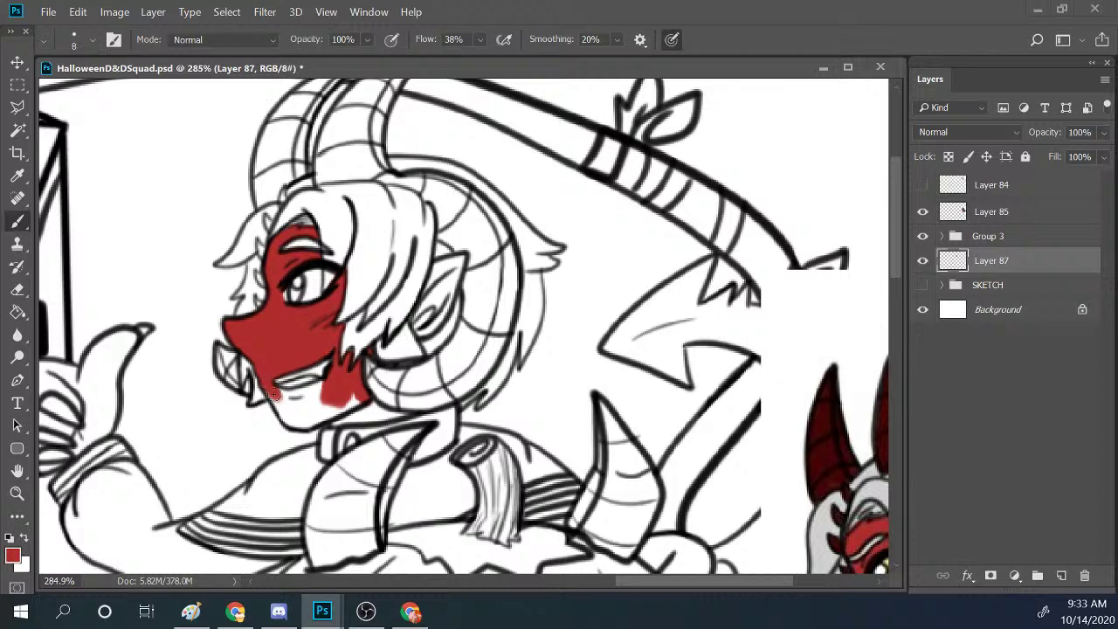
mouse_move(275, 395)
left_mouse_down()
mouse_move(268, 348)
mouse_move(312, 395)
mouse_move(284, 398)
mouse_move(320, 385)
mouse_move(298, 399)
mouse_move(327, 394)
mouse_move(284, 409)
mouse_move(289, 418)
mouse_move(312, 409)
mouse_move(292, 424)
mouse_move(351, 406)
mouse_move(353, 374)
mouse_move(351, 406)
mouse_move(333, 420)
mouse_move(374, 416)
mouse_move(372, 406)
mouse_move(399, 414)
mouse_move(382, 419)
mouse_move(411, 411)
mouse_move(364, 416)
left_mouse_up()
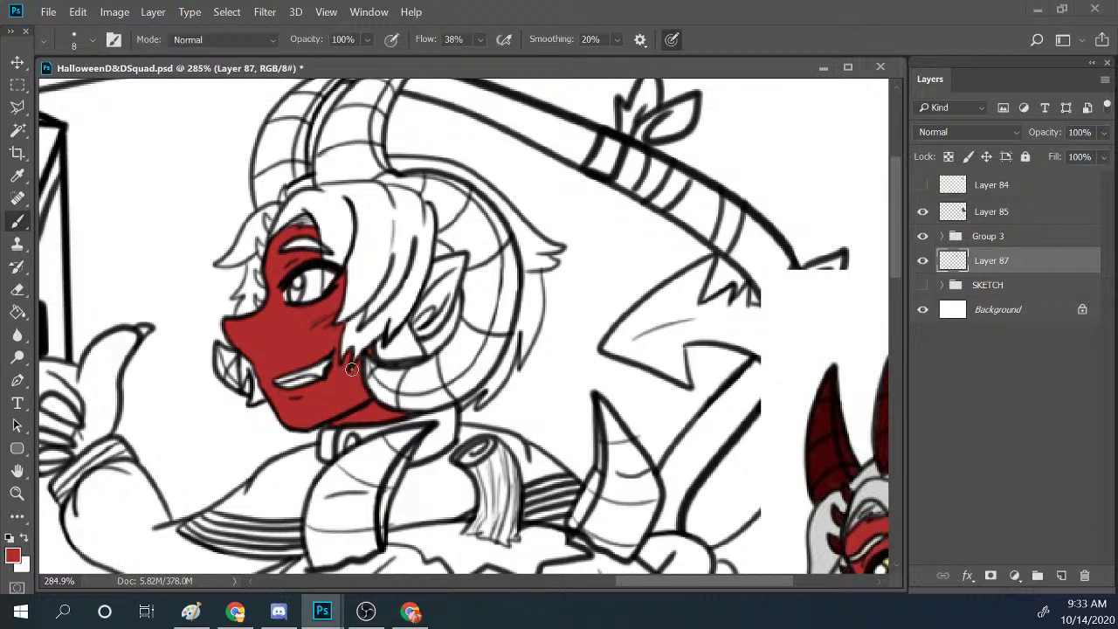
Fill the horned character's pointed ear with the same red, inside the ear line art.
mouse_move(417, 322)
left_mouse_down()
mouse_move(436, 269)
mouse_move(463, 256)
mouse_move(442, 268)
mouse_move(432, 293)
mouse_move(456, 272)
mouse_move(443, 298)
mouse_move(443, 270)
mouse_move(442, 309)
left_mouse_up()
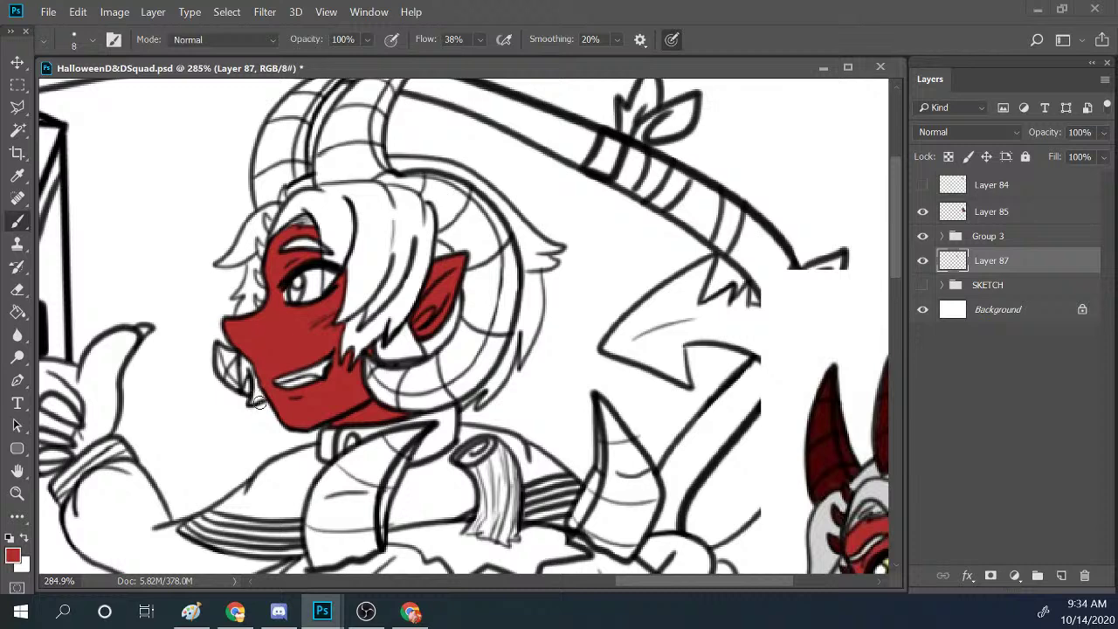
right_click(436, 284)
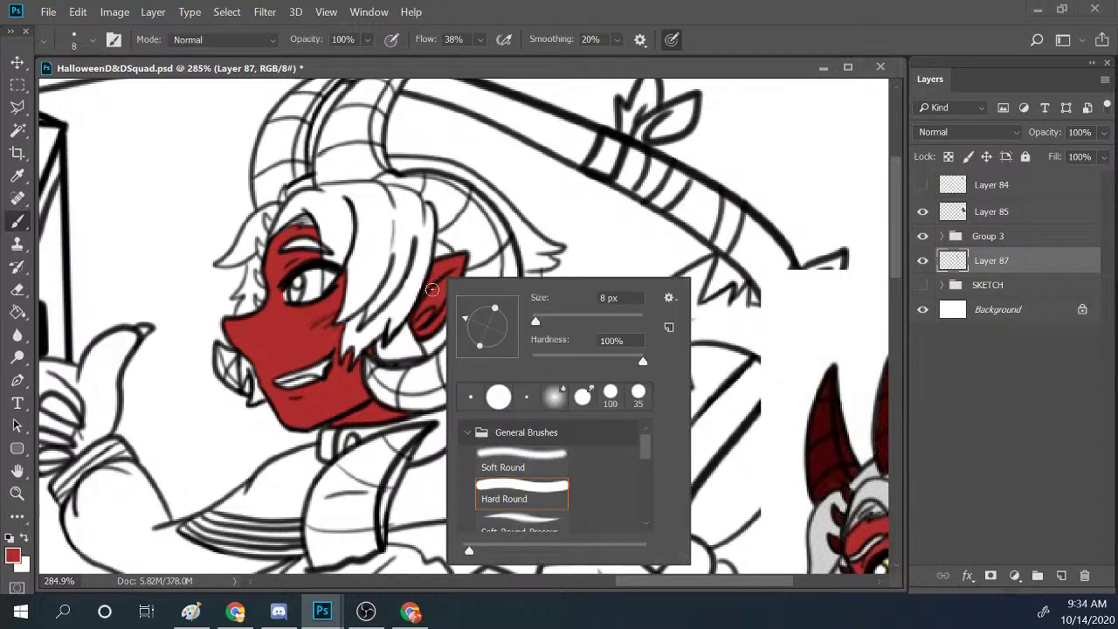
key("Escape")
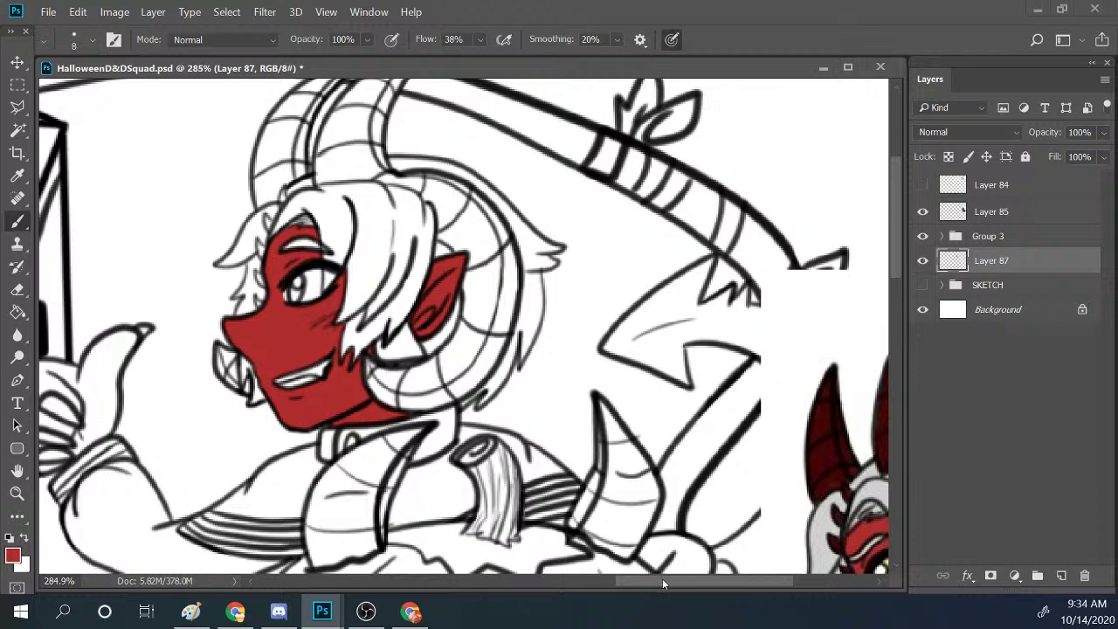
Brush red over the character's thumbs-up hand, covering the thumb and curled fingers but leaving the claws unpainted.
left_click_drag(661, 581, 628, 583)
scroll(891, 284, "down", 3)
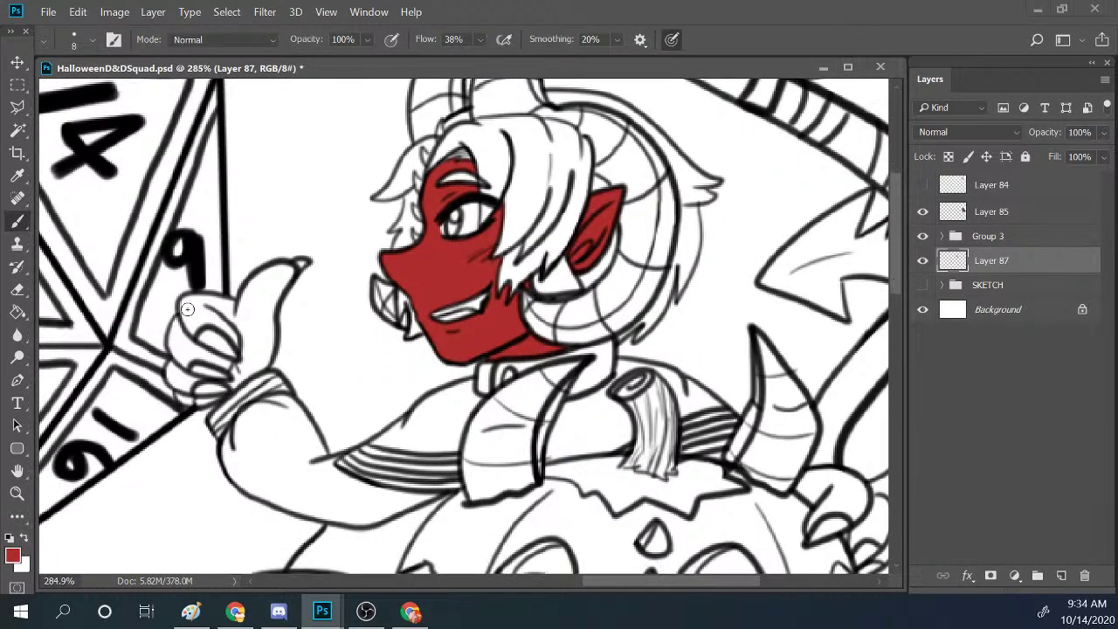
mouse_move(185, 327)
left_mouse_down()
mouse_move(194, 302)
mouse_move(180, 314)
mouse_move(223, 303)
left_mouse_up()
mouse_move(231, 307)
left_mouse_down()
mouse_move(237, 332)
mouse_move(220, 317)
mouse_move(245, 354)
mouse_move(199, 301)
mouse_move(180, 334)
mouse_move(211, 314)
mouse_move(189, 326)
mouse_move(189, 343)
mouse_move(190, 306)
mouse_move(246, 302)
mouse_move(287, 270)
mouse_move(249, 326)
mouse_move(248, 301)
mouse_move(237, 328)
mouse_move(252, 342)
mouse_move(281, 263)
mouse_move(234, 373)
mouse_move(254, 345)
mouse_move(264, 361)
mouse_move(255, 357)
mouse_move(265, 356)
mouse_move(271, 321)
mouse_move(259, 359)
mouse_move(231, 387)
mouse_move(260, 367)
mouse_move(240, 380)
mouse_move(256, 339)
mouse_move(264, 348)
mouse_move(251, 374)
mouse_move(271, 348)
mouse_move(273, 301)
mouse_move(268, 333)
left_mouse_up()
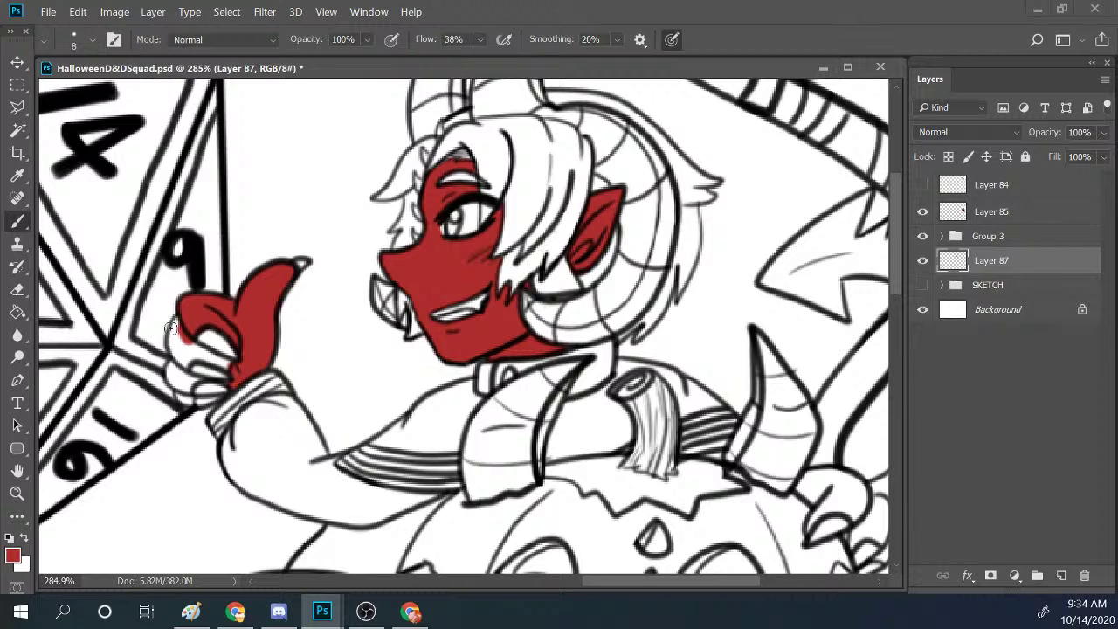
mouse_move(171, 329)
left_mouse_down()
mouse_move(184, 358)
mouse_move(204, 331)
mouse_move(199, 363)
mouse_move(191, 342)
mouse_move(236, 361)
left_mouse_up()
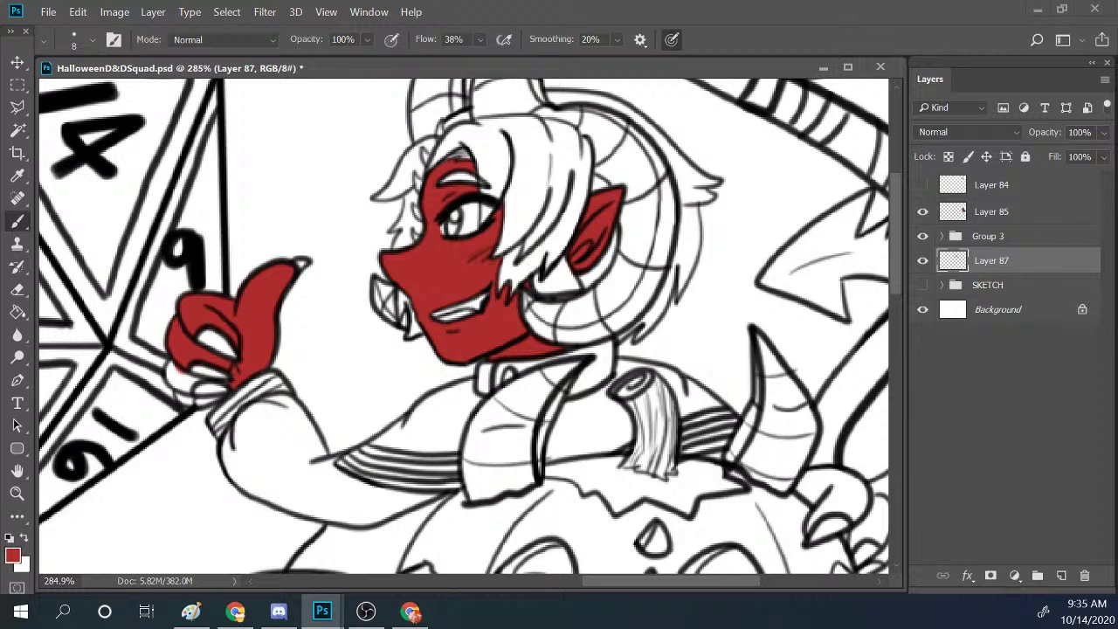
left_click(410, 611)
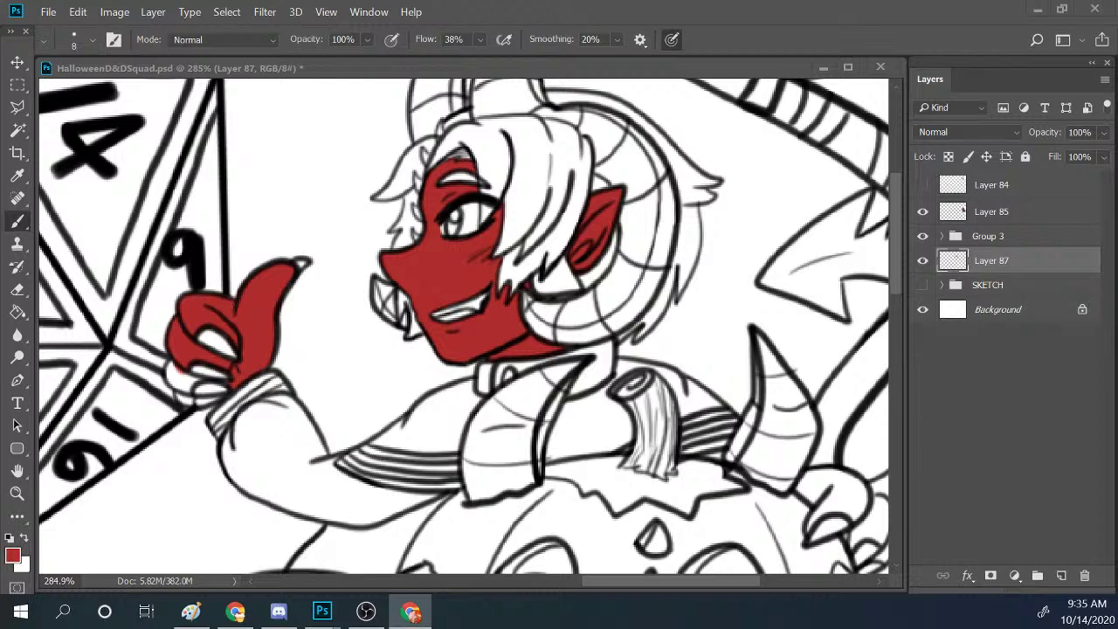
left_click(172, 353)
mouse_move(172, 356)
left_mouse_down()
mouse_move(180, 390)
mouse_move(201, 368)
left_mouse_up()
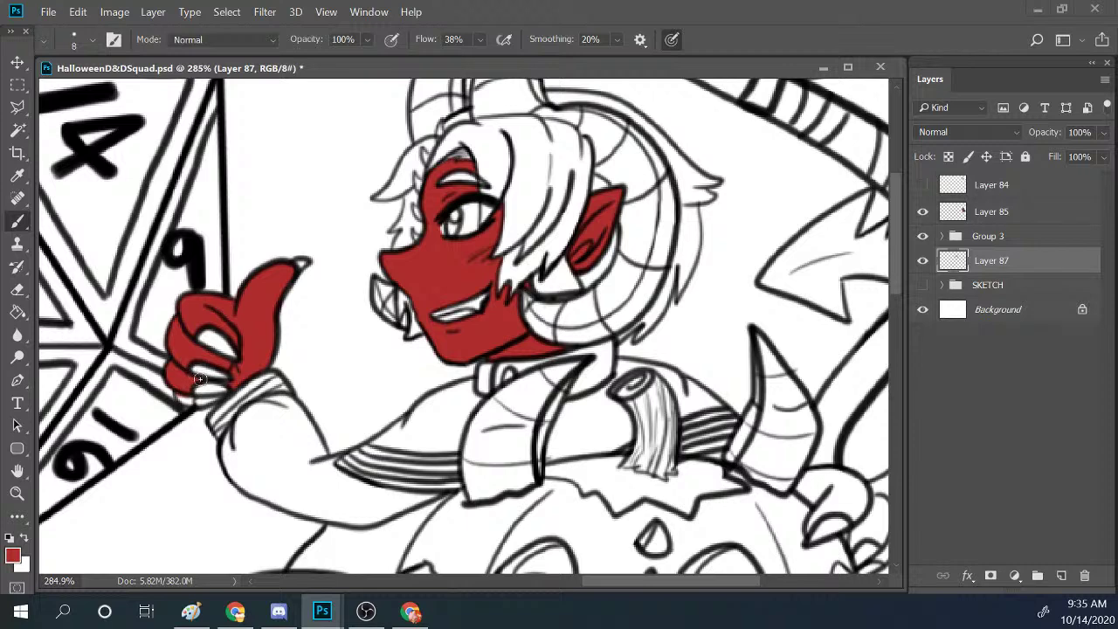
mouse_move(199, 378)
left_mouse_down()
mouse_move(188, 403)
mouse_move(192, 365)
left_mouse_up()
Fill the character's other hand, gripping the side of the horned pumpkin, with red around the claws.
left_click_drag(596, 585, 684, 559)
scroll(890, 359, "down", 3)
mouse_move(545, 355)
left_mouse_down()
mouse_move(552, 403)
mouse_move(577, 346)
left_mouse_up()
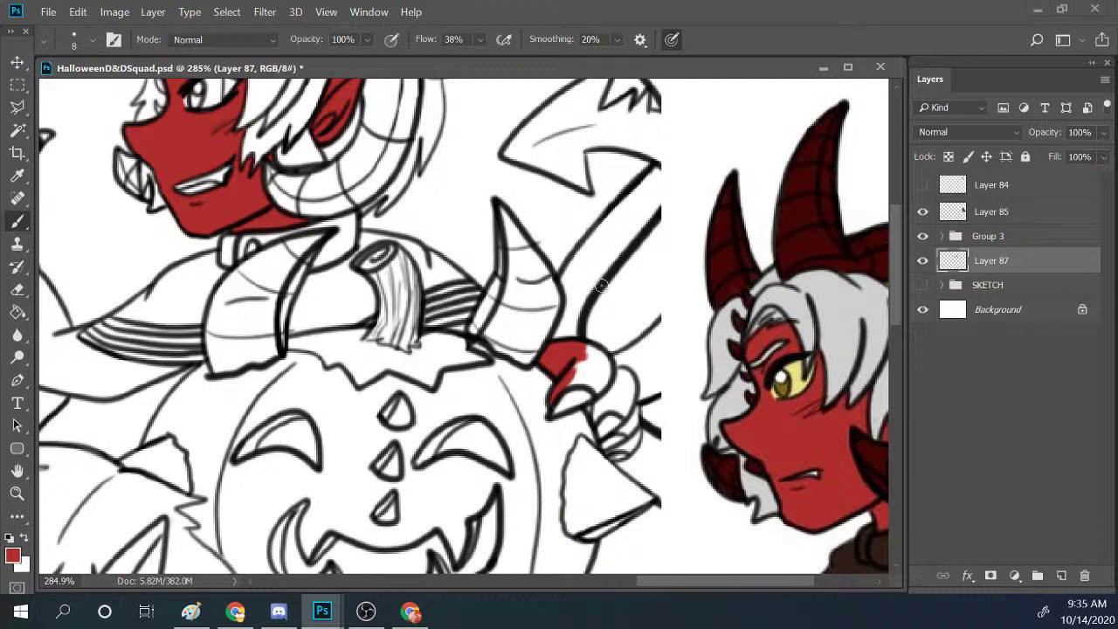
mouse_move(579, 369)
left_mouse_down()
mouse_move(603, 385)
mouse_move(582, 379)
mouse_move(597, 385)
mouse_move(597, 368)
mouse_move(564, 361)
mouse_move(570, 347)
mouse_move(608, 392)
mouse_move(597, 414)
mouse_move(620, 372)
mouse_move(623, 399)
mouse_move(624, 386)
mouse_move(601, 410)
mouse_move(634, 409)
left_mouse_up()
mouse_move(620, 452)
left_mouse_down()
mouse_move(627, 446)
mouse_move(609, 452)
mouse_move(638, 416)
mouse_move(615, 463)
mouse_move(653, 435)
mouse_move(647, 448)
left_mouse_up()
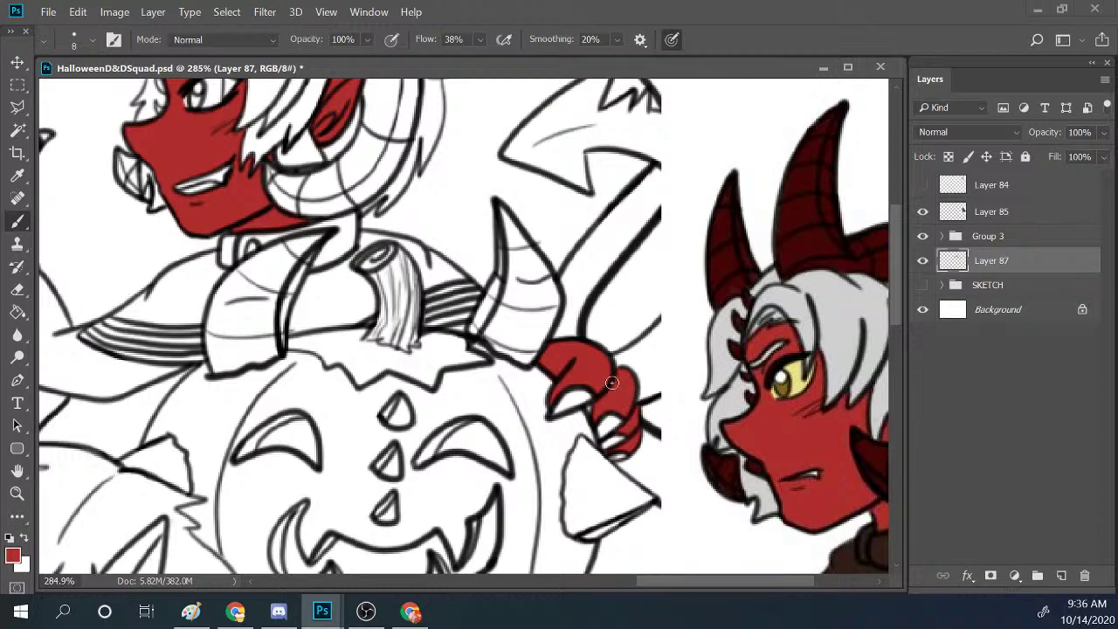
Check the red skin fill against the coloured reference and compare it with the Group 3 line art hidden and shown.
scroll(605, 206, "down", 3)
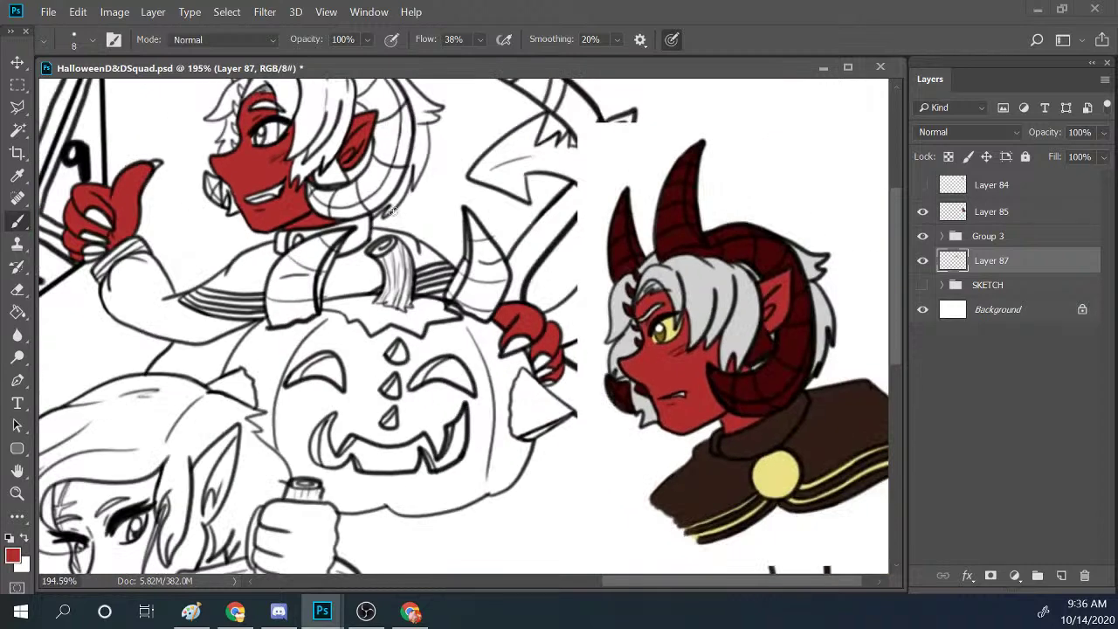
scroll(605, 206, "up", 3)
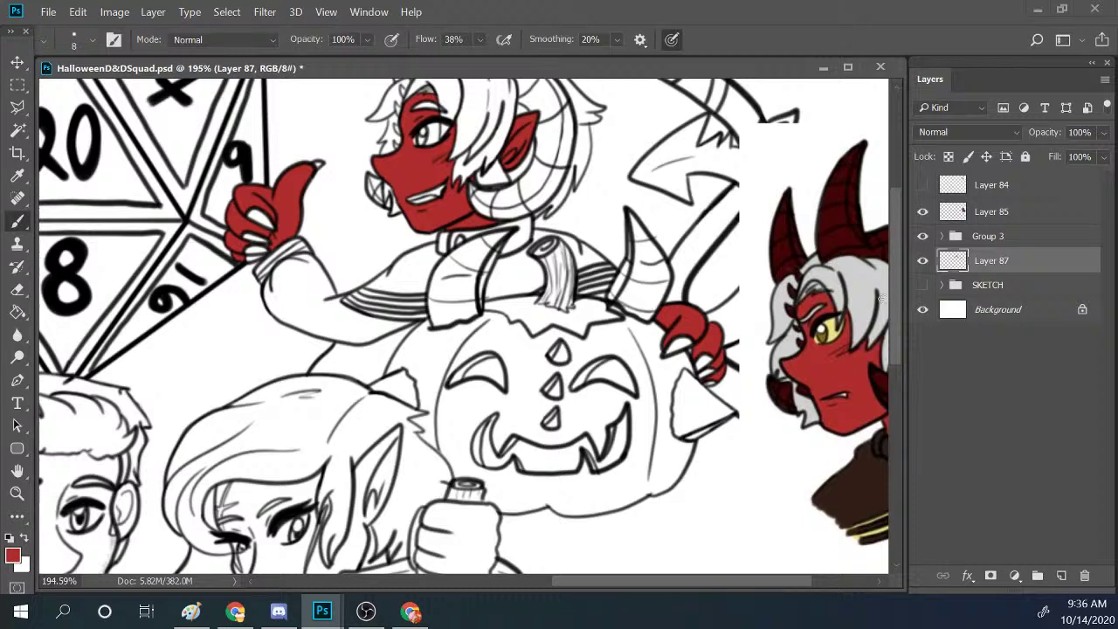
scroll(903, 297, "up", 4)
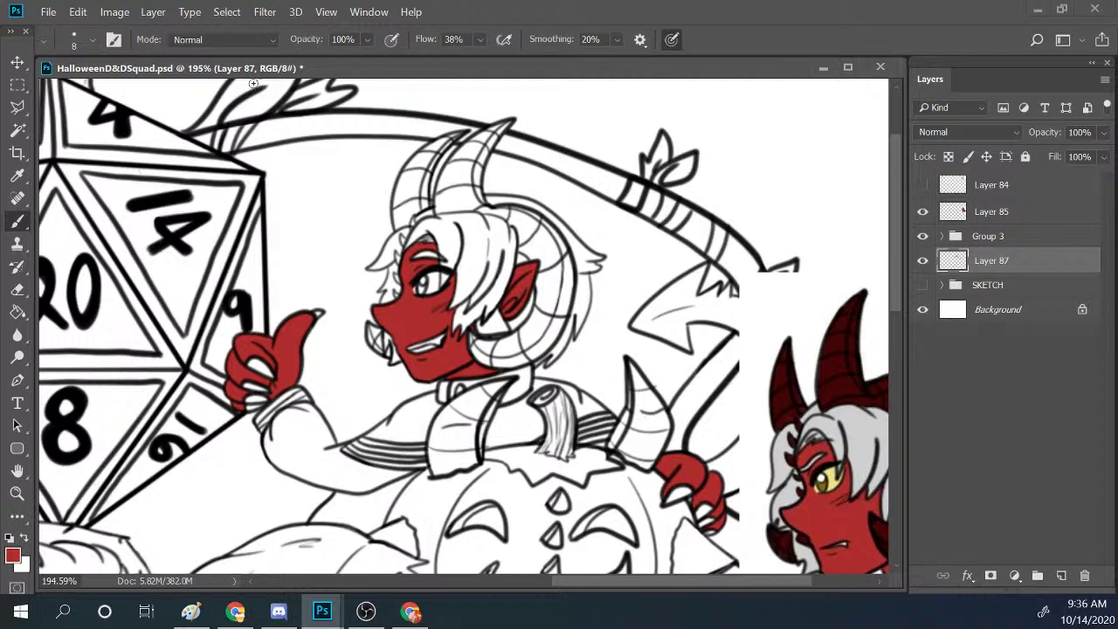
key("alt+Tab")
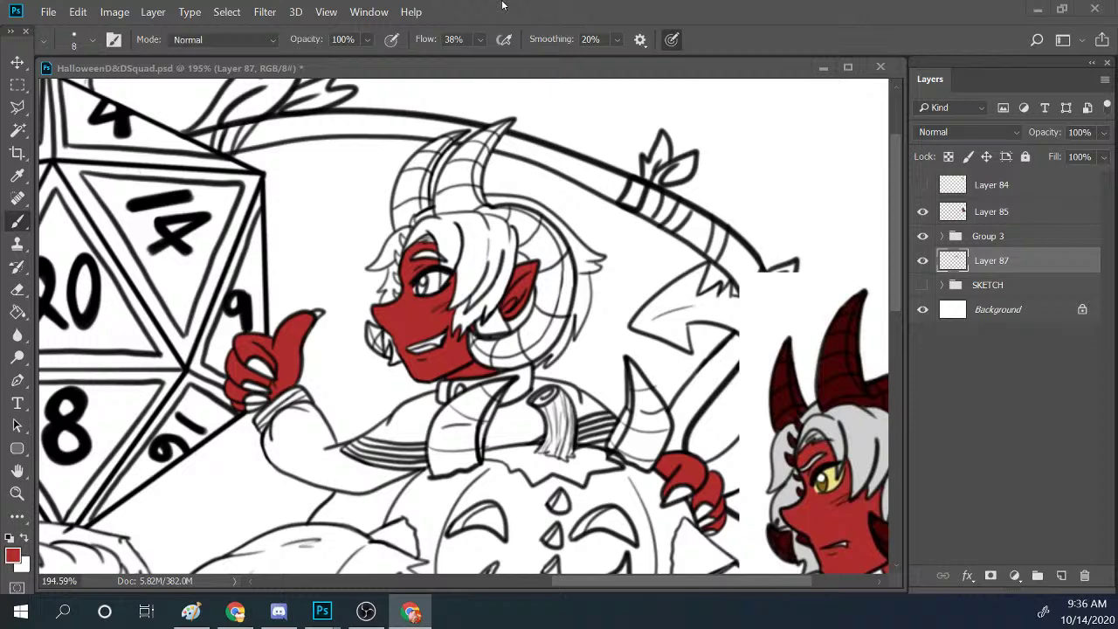
left_click(415, 317)
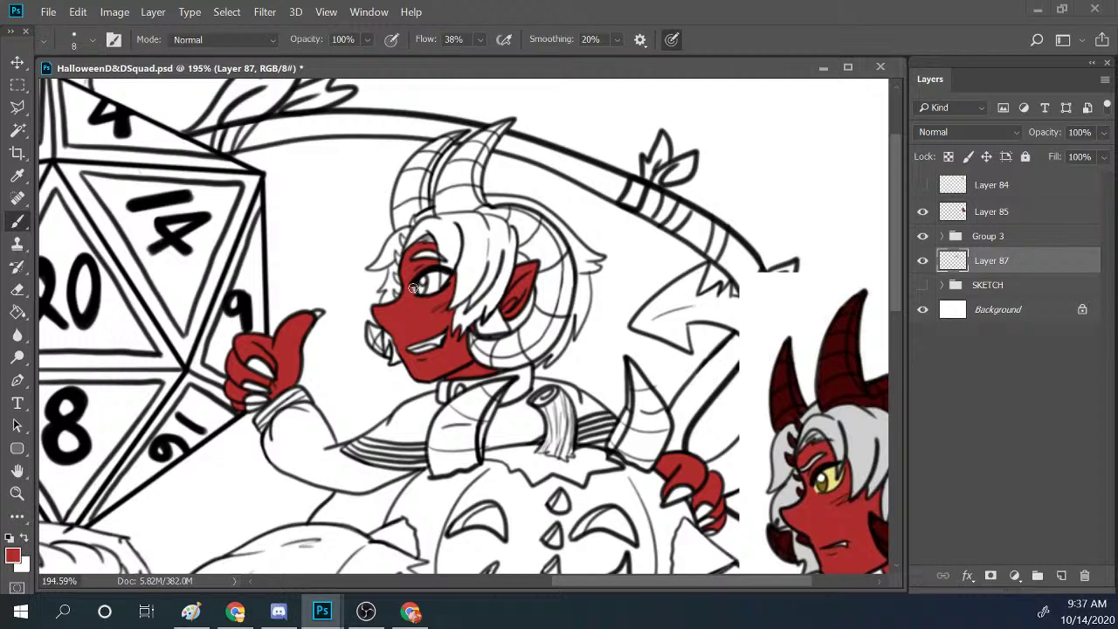
left_click_drag(717, 586, 752, 587)
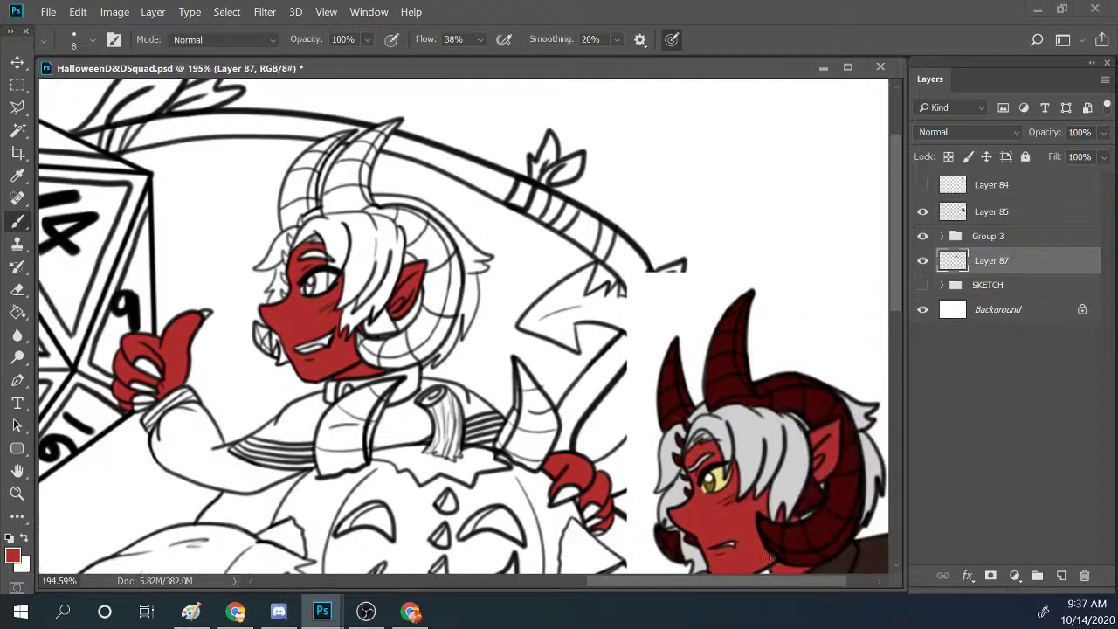
left_click(922, 236)
left_click(922, 236)
scroll(902, 302, "down", 2)
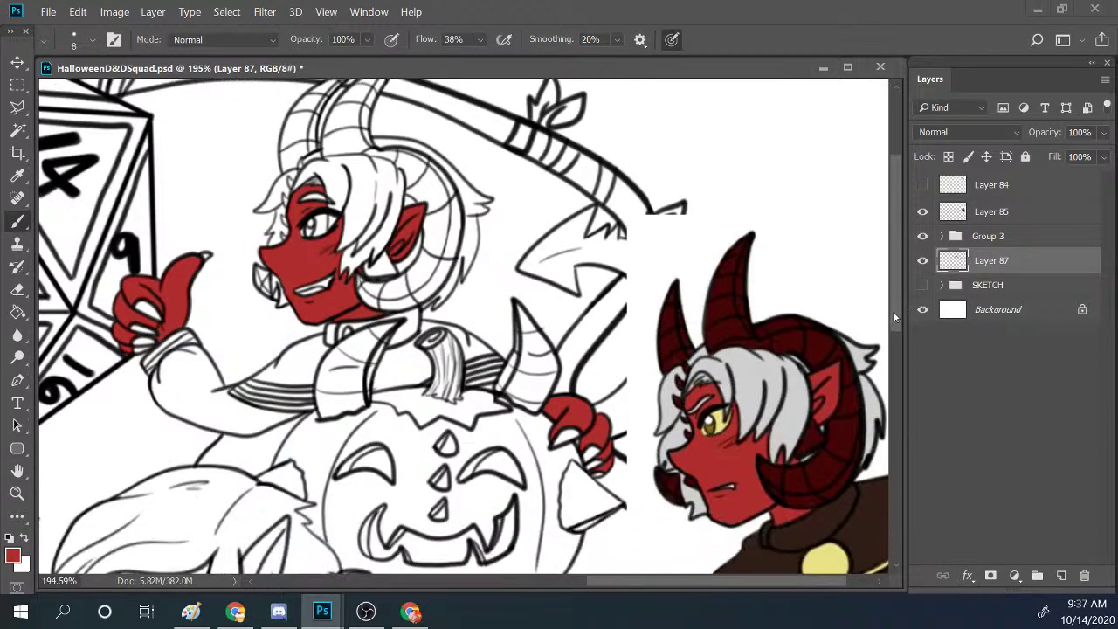
scroll(900, 288, "up", 2)
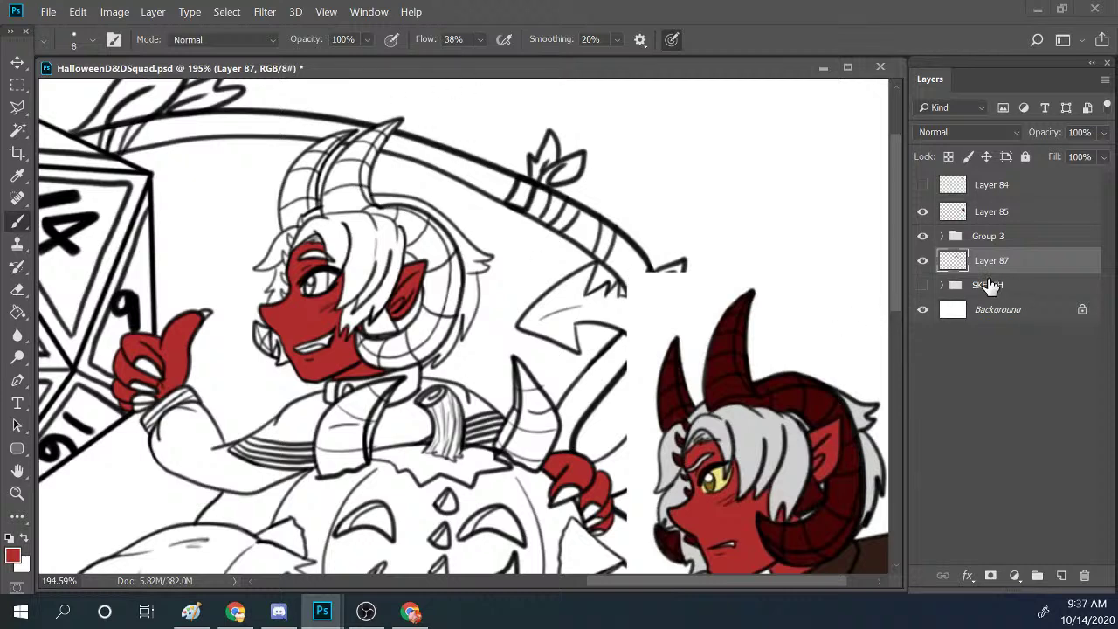
left_click(923, 236)
left_click(923, 236)
Hide the coloured reference on Layer 85 and brush red into the arrow-shaped tip of the character's tail.
left_click(923, 212)
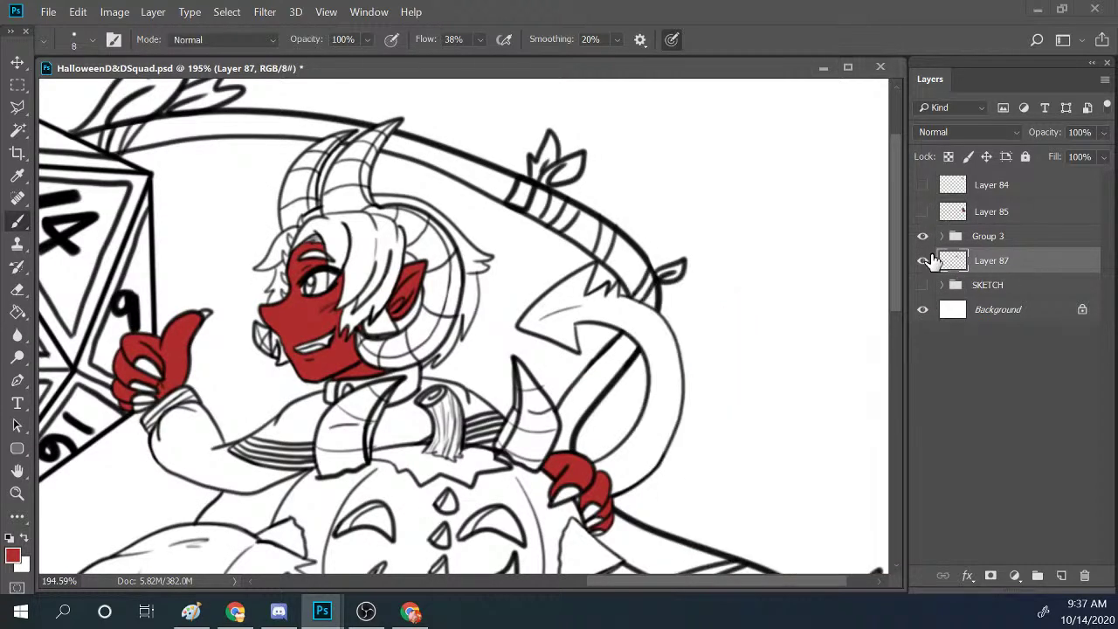
left_click(923, 260)
left_click(922, 261)
left_click(17, 492)
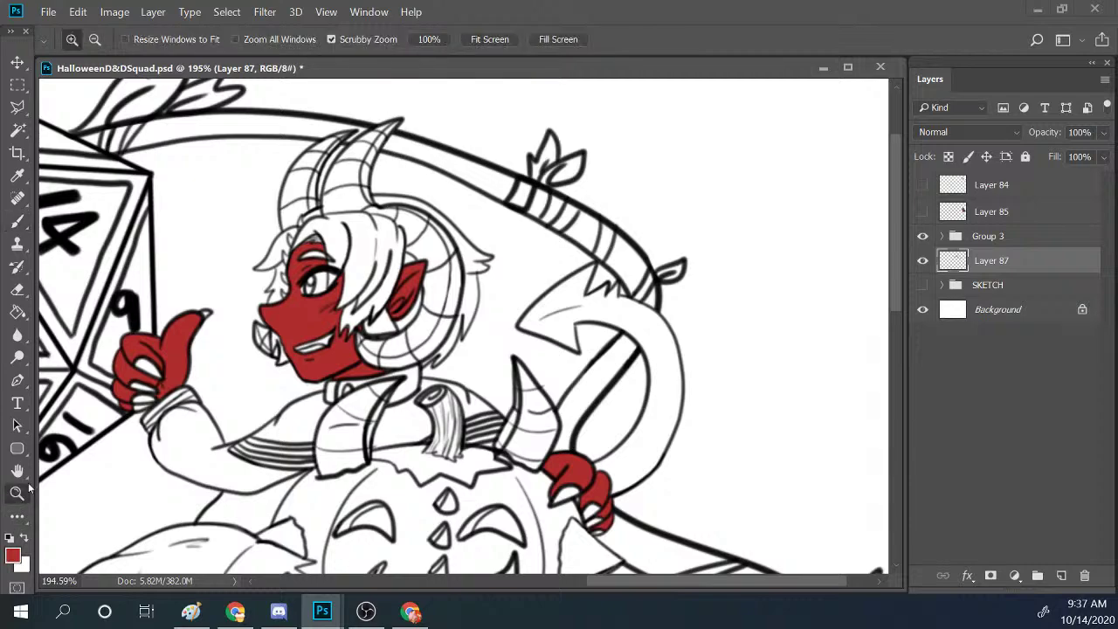
left_click_drag(684, 370, 756, 358)
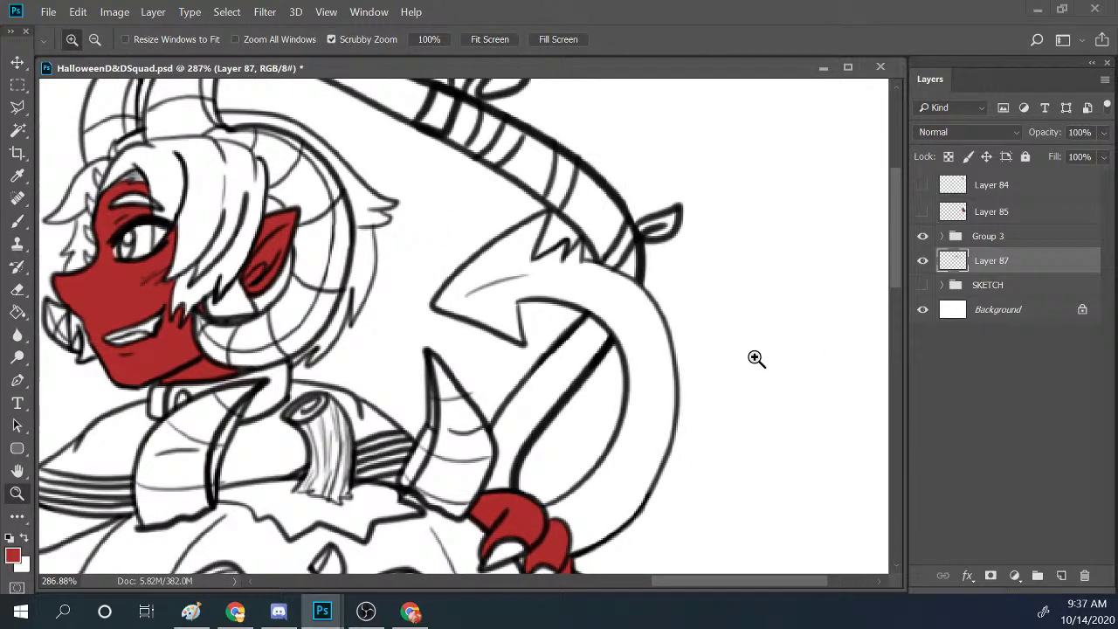
left_click(18, 221)
left_click_drag(441, 301, 474, 271)
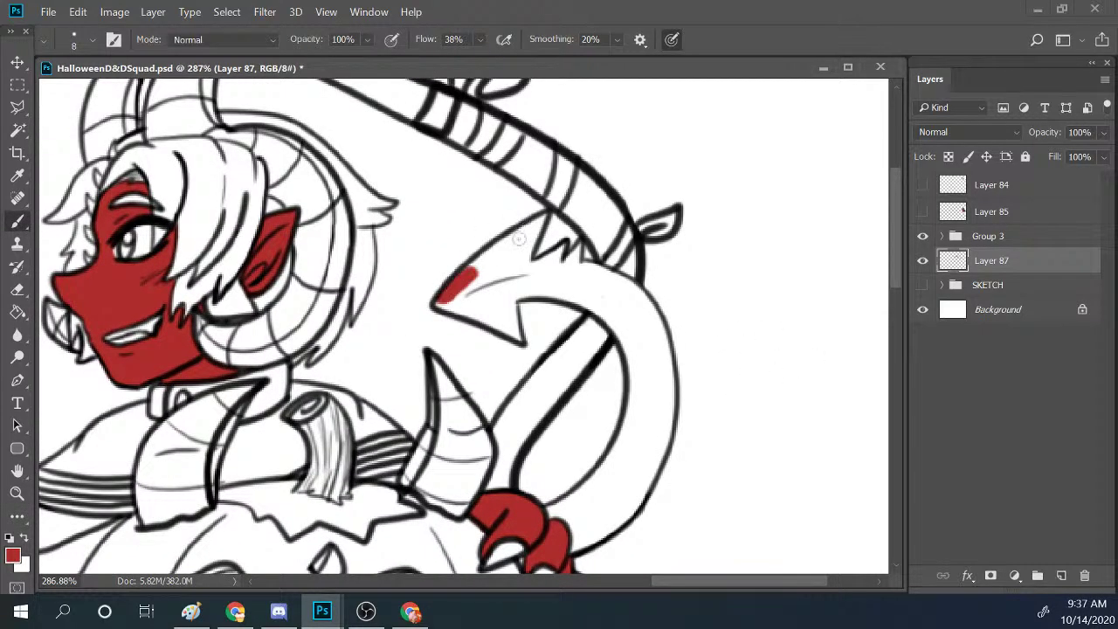
mouse_move(520, 238)
left_mouse_down()
mouse_move(470, 277)
mouse_move(539, 218)
mouse_move(505, 277)
mouse_move(525, 236)
mouse_move(459, 287)
mouse_move(476, 263)
mouse_move(470, 295)
mouse_move(438, 303)
mouse_move(518, 272)
mouse_move(498, 279)
mouse_move(518, 288)
mouse_move(456, 303)
mouse_move(518, 335)
mouse_move(513, 320)
mouse_move(519, 341)
mouse_move(503, 285)
mouse_move(494, 320)
mouse_move(474, 283)
mouse_move(476, 308)
mouse_move(503, 256)
mouse_move(474, 319)
left_mouse_up()
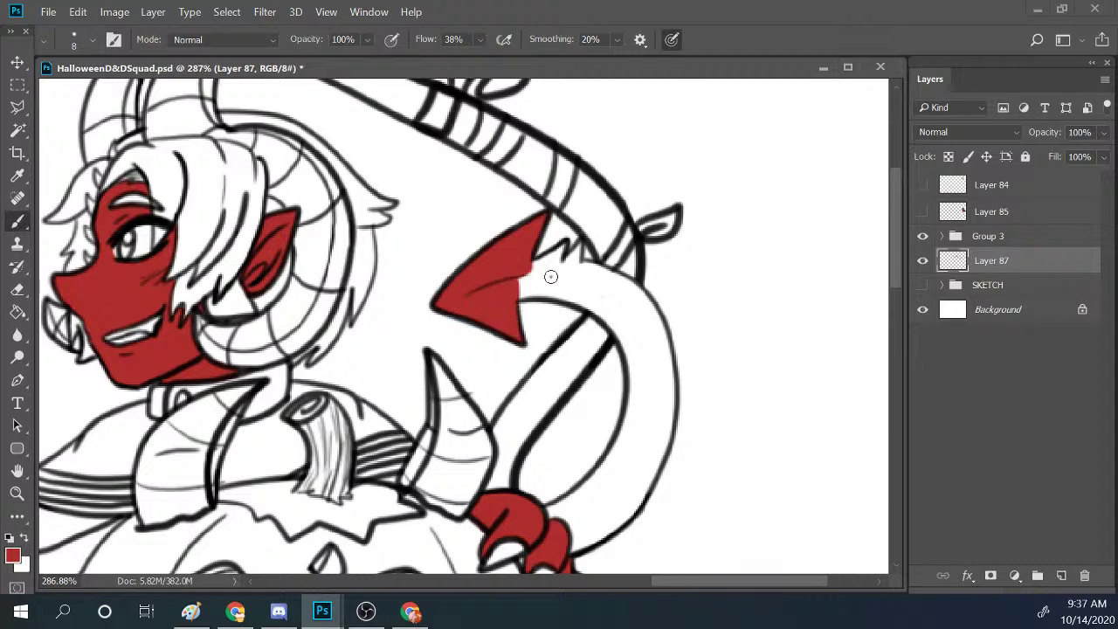
Fill the rest of the curved tail with red, from the jagged edge behind its tip down to the hand on the pumpkin.
left_click_drag(550, 274, 525, 279)
left_click_drag(569, 288, 489, 298)
mouse_move(510, 282)
left_mouse_down()
mouse_move(564, 244)
mouse_move(533, 275)
mouse_move(525, 248)
mouse_move(519, 284)
mouse_move(547, 262)
mouse_move(530, 258)
mouse_move(566, 261)
mouse_move(578, 245)
mouse_move(565, 277)
mouse_move(578, 243)
mouse_move(574, 282)
mouse_move(574, 264)
mouse_move(585, 286)
mouse_move(543, 273)
mouse_move(557, 263)
mouse_move(546, 281)
mouse_move(597, 303)
mouse_move(626, 256)
mouse_move(594, 306)
mouse_move(585, 302)
mouse_move(611, 313)
mouse_move(575, 269)
mouse_move(606, 272)
mouse_move(606, 288)
mouse_move(590, 289)
mouse_move(626, 312)
mouse_move(592, 298)
left_mouse_up()
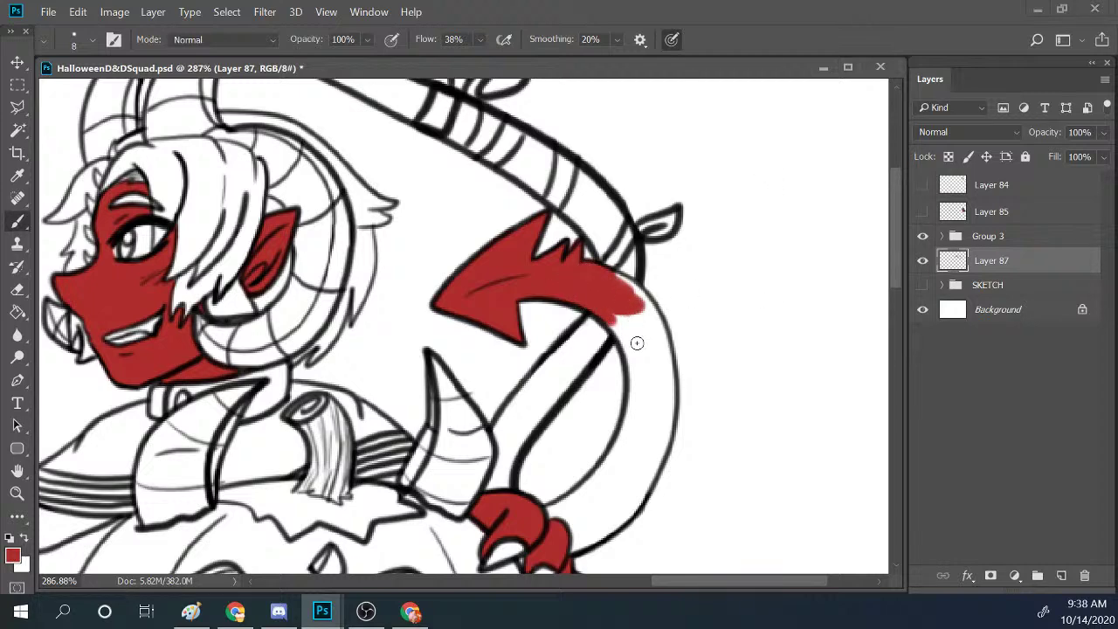
mouse_move(637, 341)
left_mouse_down()
mouse_move(621, 309)
mouse_move(634, 311)
mouse_move(628, 293)
mouse_move(641, 301)
mouse_move(608, 272)
mouse_move(656, 330)
mouse_move(654, 299)
mouse_move(639, 357)
mouse_move(647, 311)
mouse_move(663, 342)
mouse_move(665, 354)
mouse_move(627, 331)
mouse_move(634, 404)
mouse_move(662, 343)
mouse_move(662, 392)
mouse_move(669, 331)
left_mouse_up()
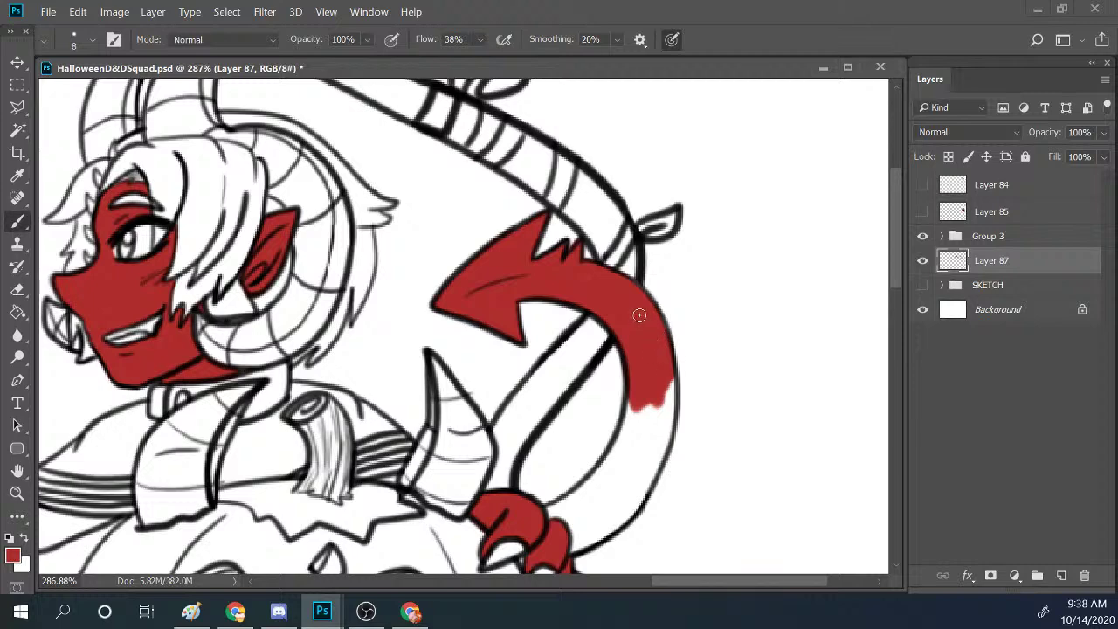
mouse_move(636, 391)
left_mouse_down()
mouse_move(625, 458)
mouse_move(651, 393)
mouse_move(638, 447)
mouse_move(647, 461)
mouse_move(663, 431)
mouse_move(657, 466)
mouse_move(669, 377)
mouse_move(655, 456)
mouse_move(648, 448)
mouse_move(592, 487)
mouse_move(618, 444)
mouse_move(643, 439)
mouse_move(608, 508)
mouse_move(656, 459)
mouse_move(644, 499)
left_mouse_up()
scroll(892, 288, "down", 3)
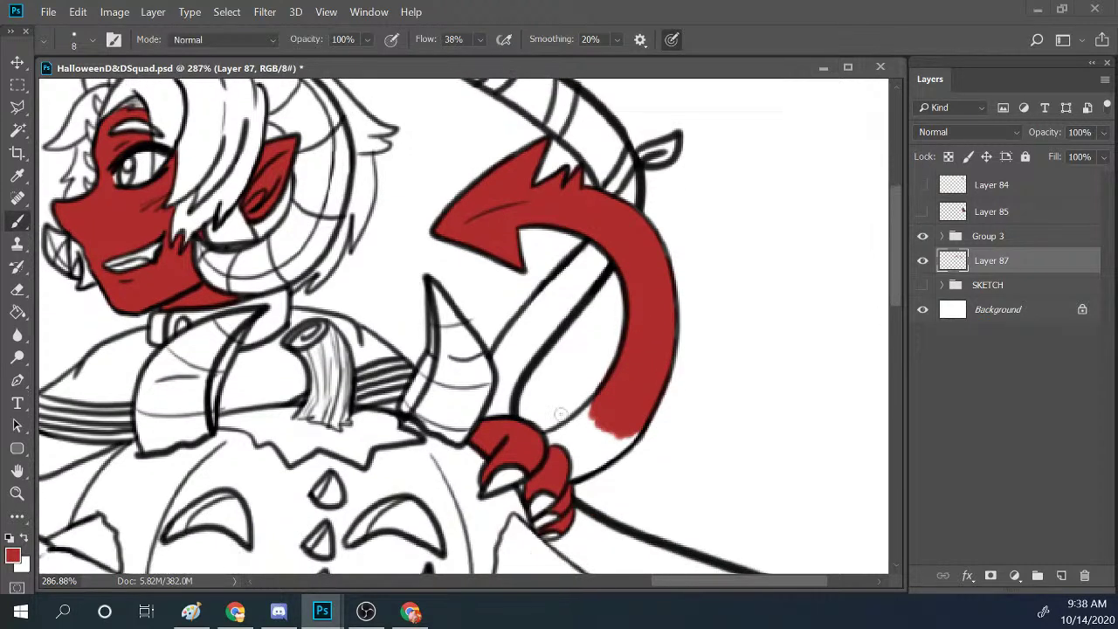
scroll(895, 266, "up", 3)
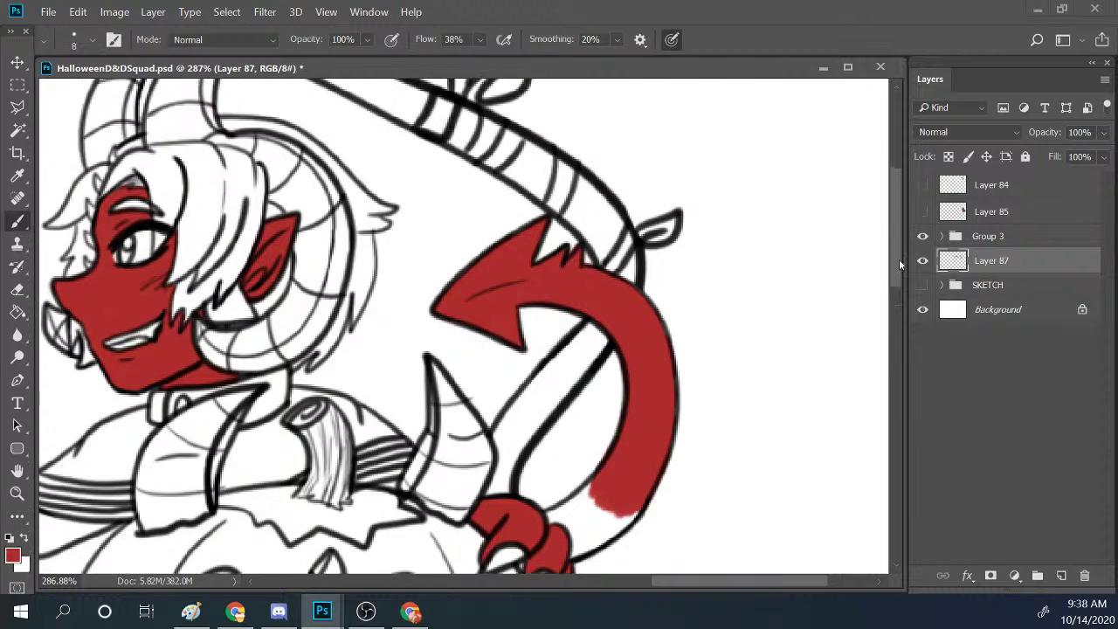
scroll(898, 260, "down", 4)
mouse_move(578, 394)
left_mouse_down()
mouse_move(543, 406)
mouse_move(573, 394)
mouse_move(547, 415)
mouse_move(619, 370)
mouse_move(560, 427)
mouse_move(568, 434)
mouse_move(616, 408)
mouse_move(573, 443)
mouse_move(591, 423)
left_mouse_up()
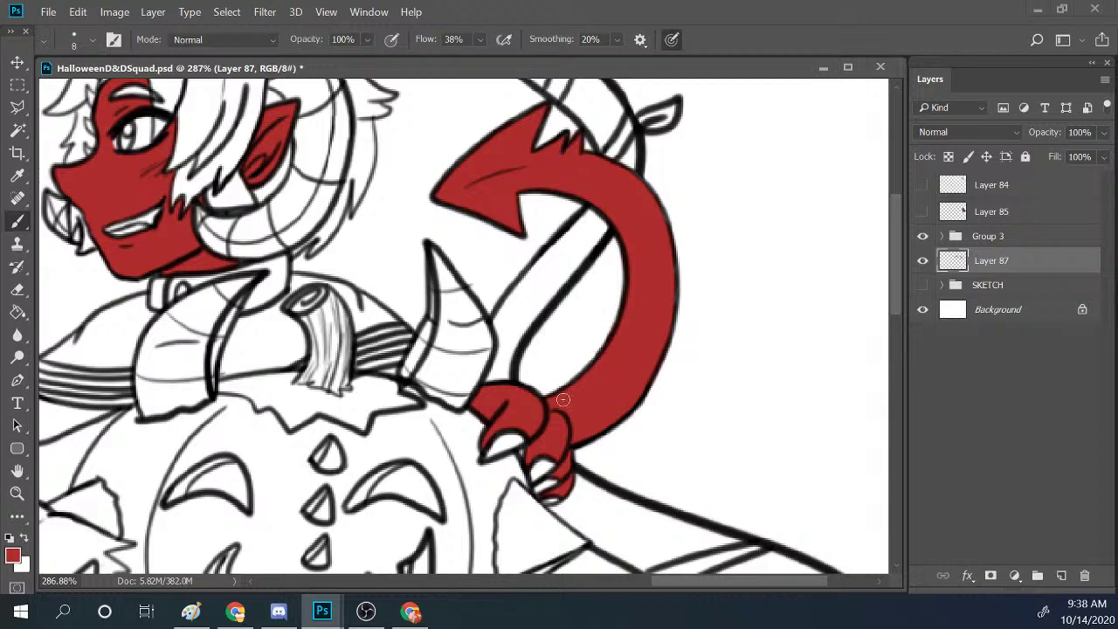
Review the horned character's red skin areas and the group drawing as a whole.
left_click_drag(744, 582, 701, 580)
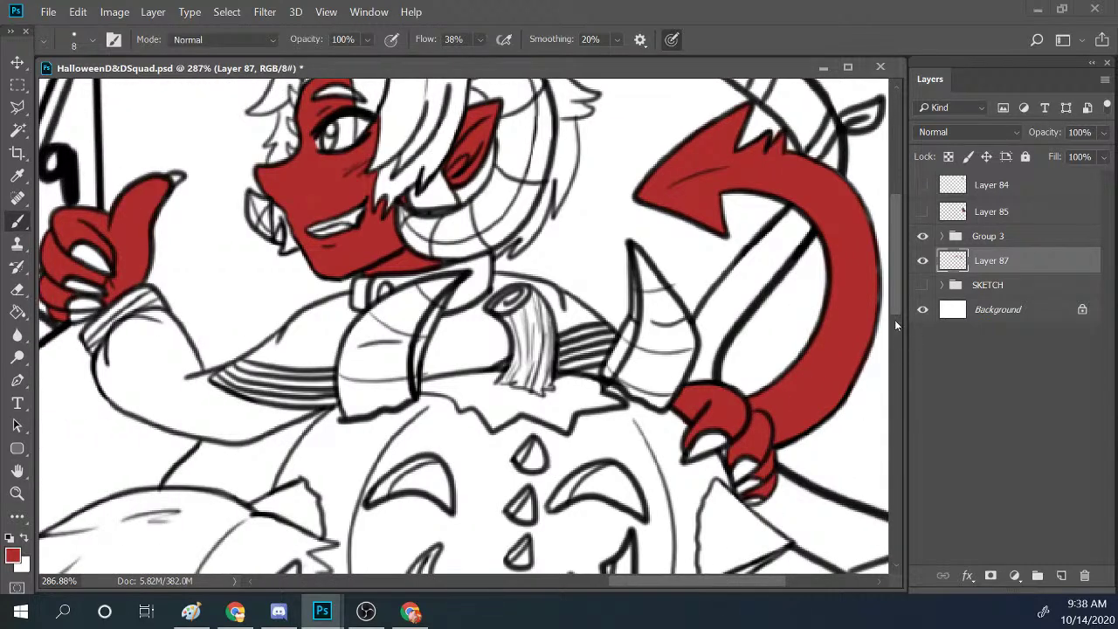
left_click_drag(894, 320, 915, 259)
left_click(18, 492)
scroll(467, 350, "down", 5)
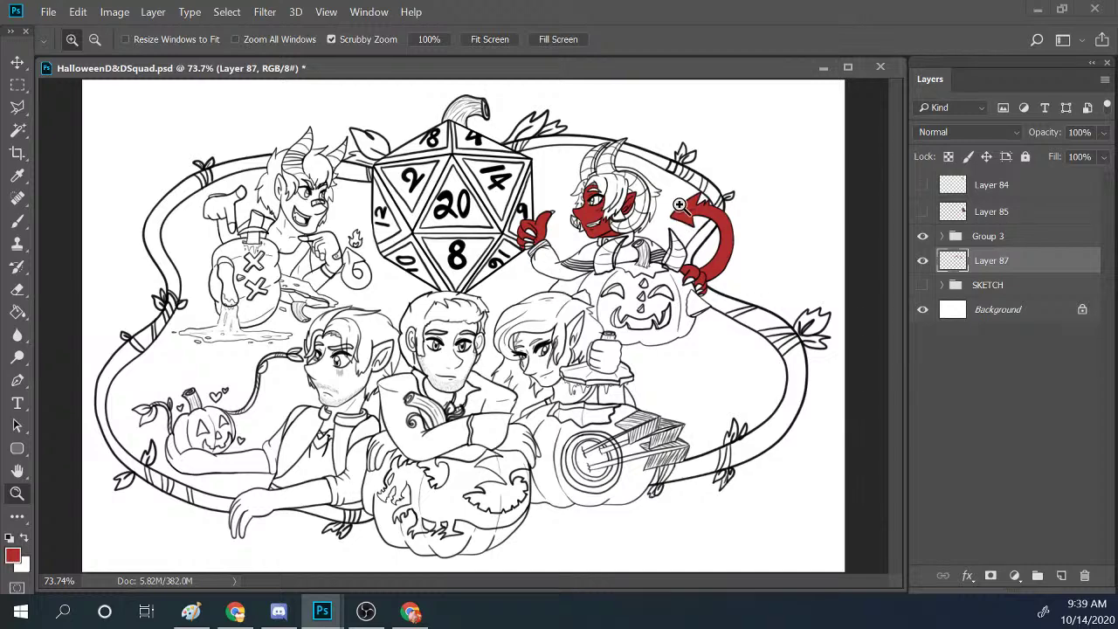
Review the red-filled face, hands and tail of the horned character alongside the rest of the group drawing.
scroll(679, 204, "up", 2)
scroll(679, 205, "up", 1)
scroll(678, 204, "down", 1)
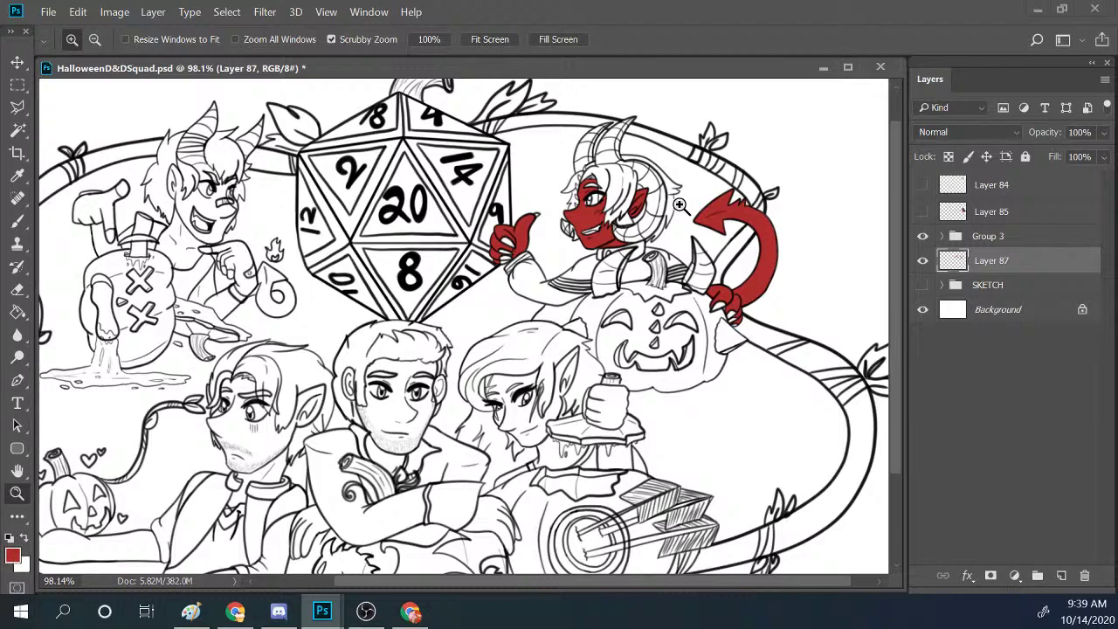
scroll(897, 266, "up", 1)
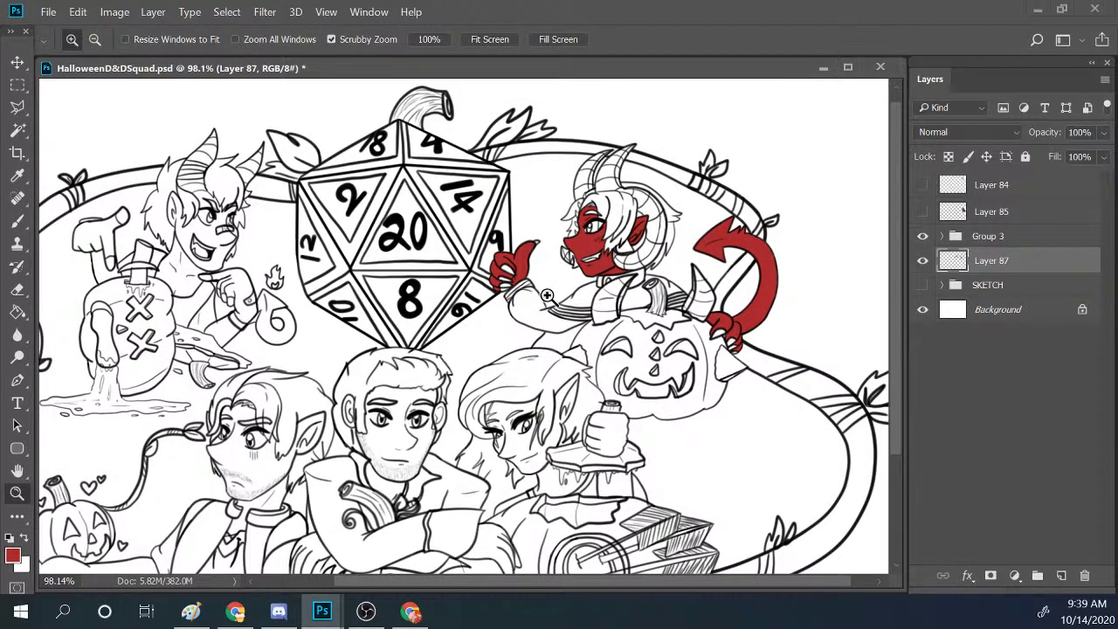
scroll(659, 227, "up", 1)
scroll(721, 225, "up", 3)
scroll(728, 223, "down", 4)
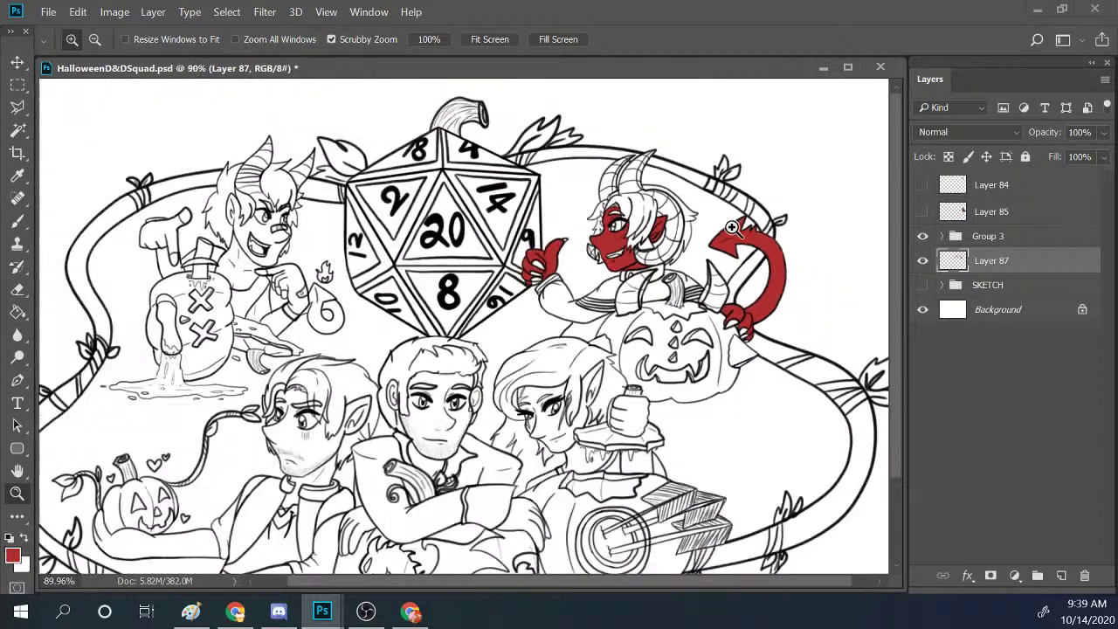
scroll(732, 227, "down", 1)
scroll(732, 227, "up", 2)
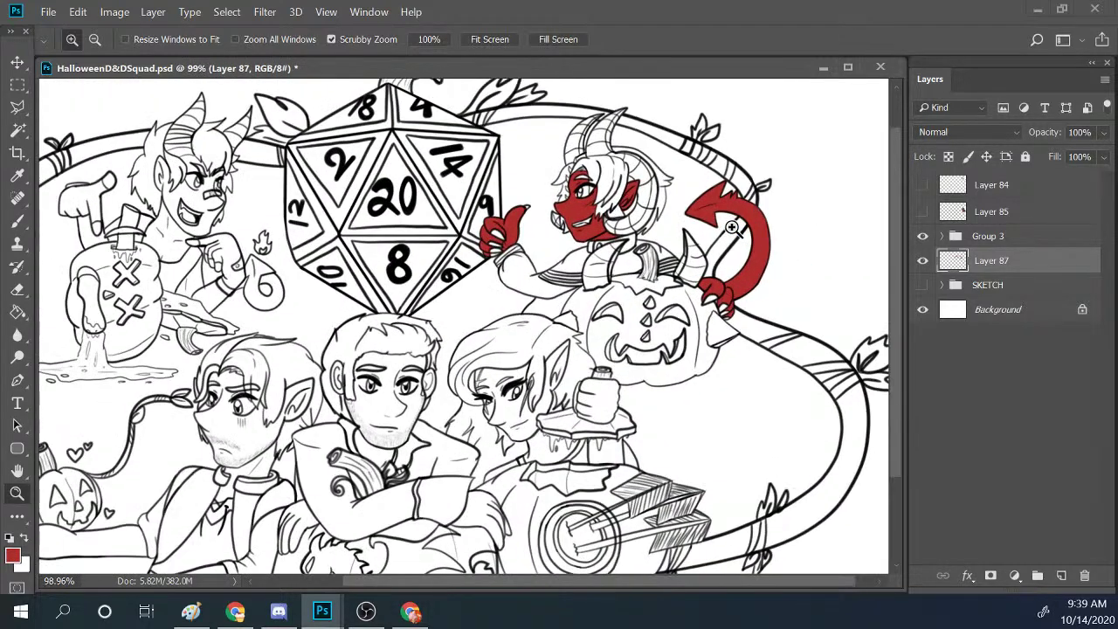
scroll(886, 279, "up", 2)
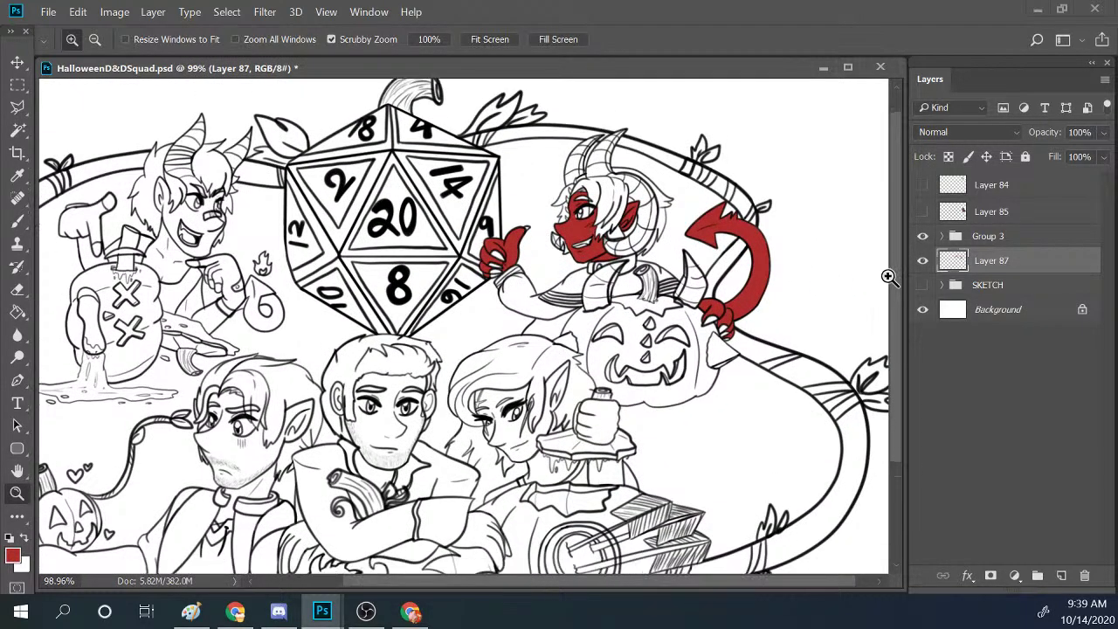
left_click_drag(690, 578, 646, 587)
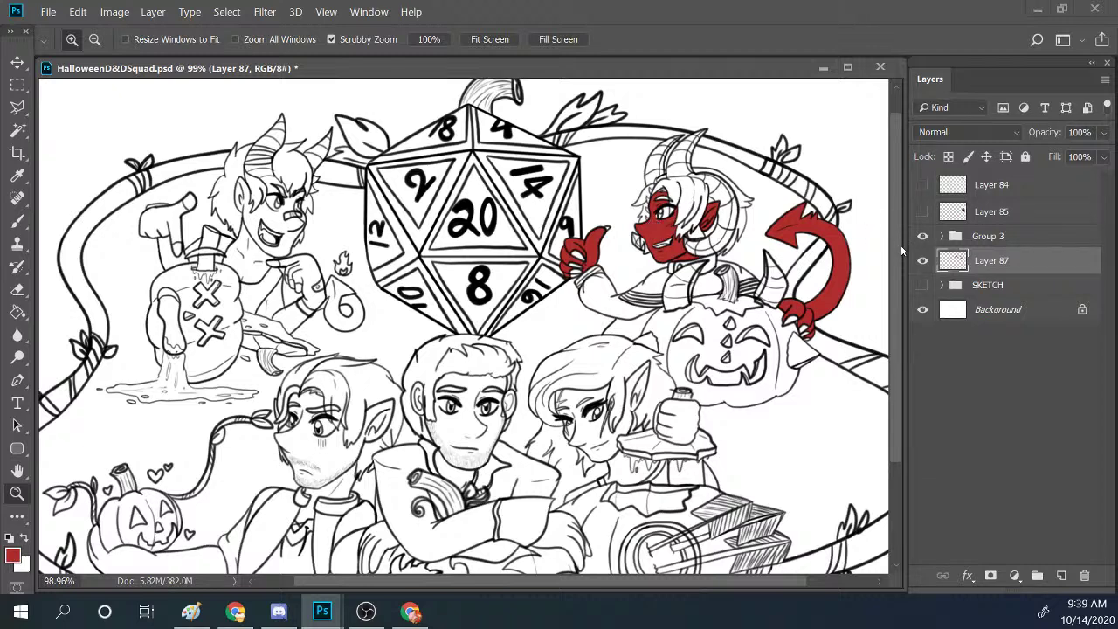
left_click_drag(901, 244, 898, 241)
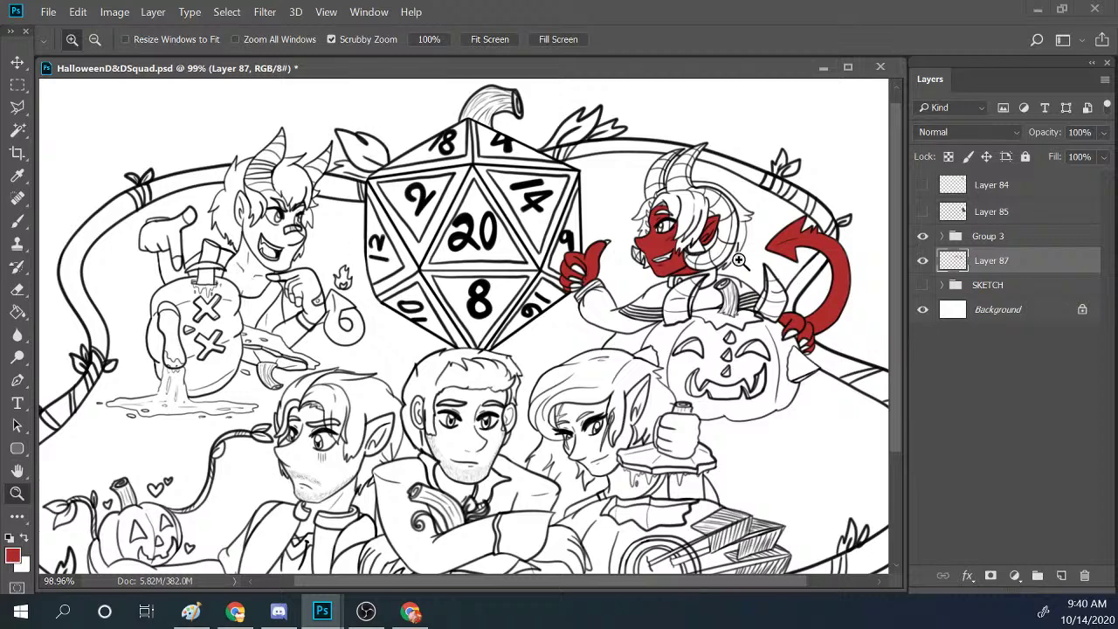
mouse_move(897, 220)
left_mouse_down()
mouse_move(906, 347)
mouse_move(895, 237)
left_mouse_up()
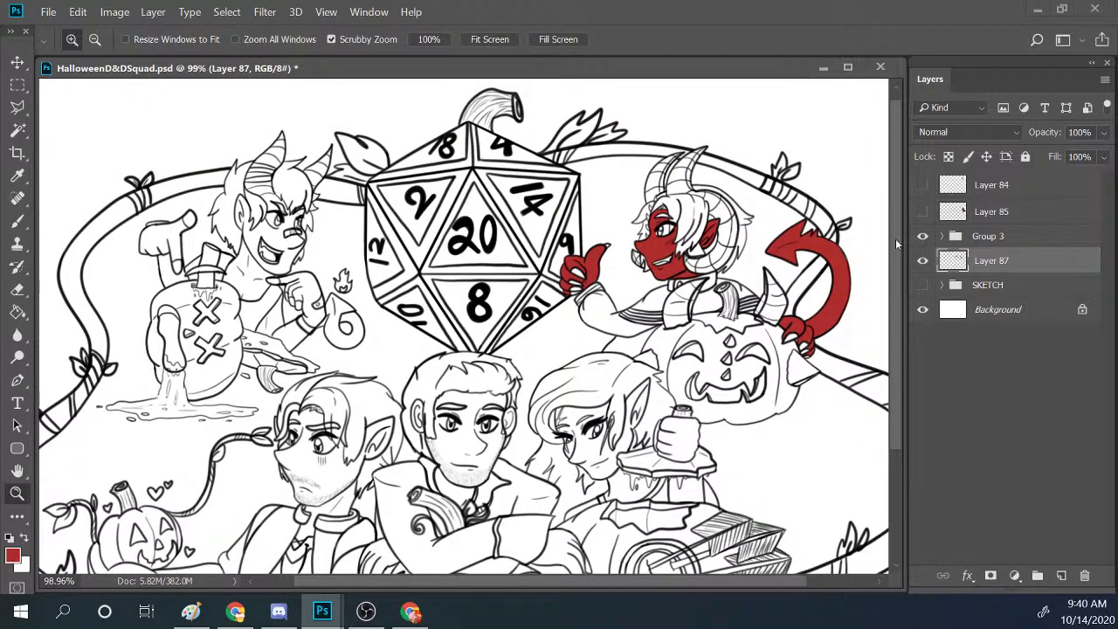
left_click_drag(895, 238, 934, 356)
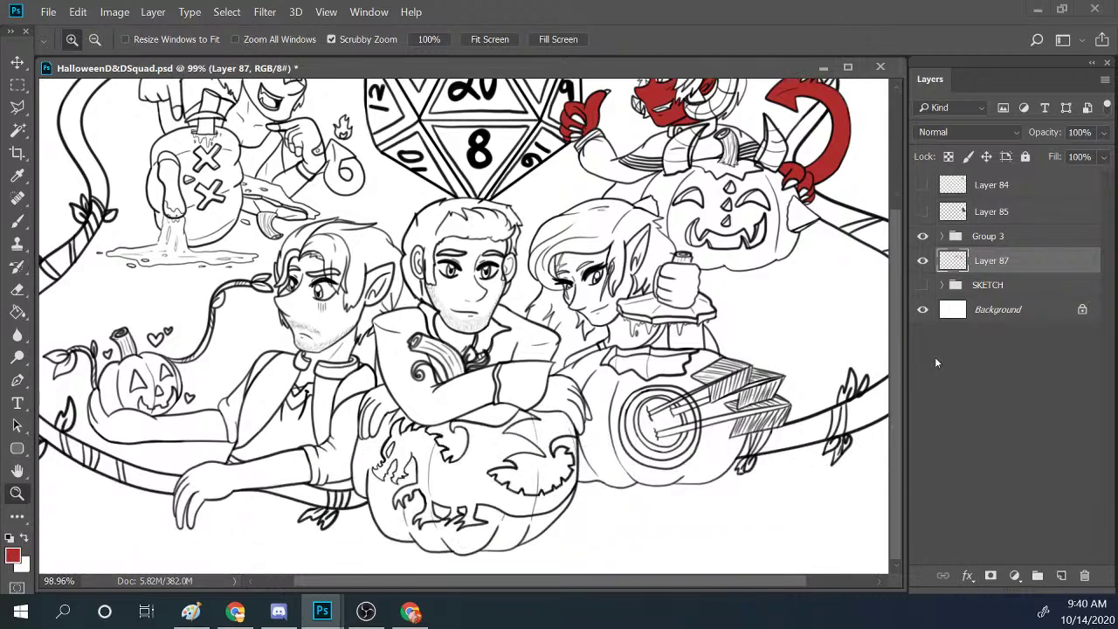
Examine the uncoloured line art up close, from the horned character behind the stitched pumpkin to the long-haired elf with the arrow-pierced pumpkin.
left_click_drag(87, 112, 242, 171)
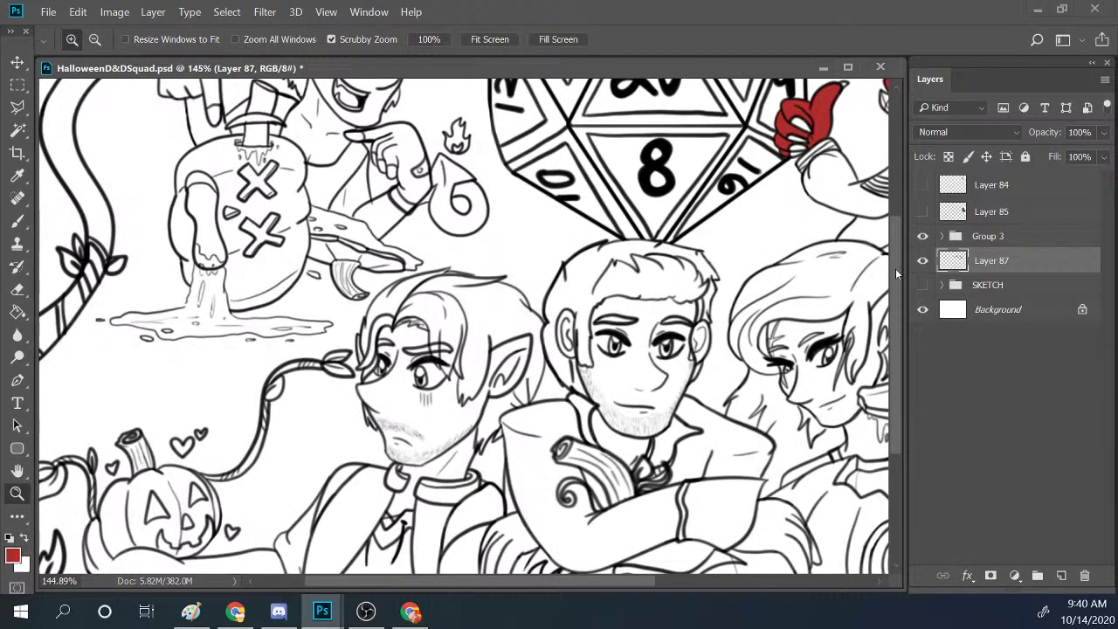
left_click_drag(895, 268, 884, 212)
left_click_drag(212, 406, 229, 406)
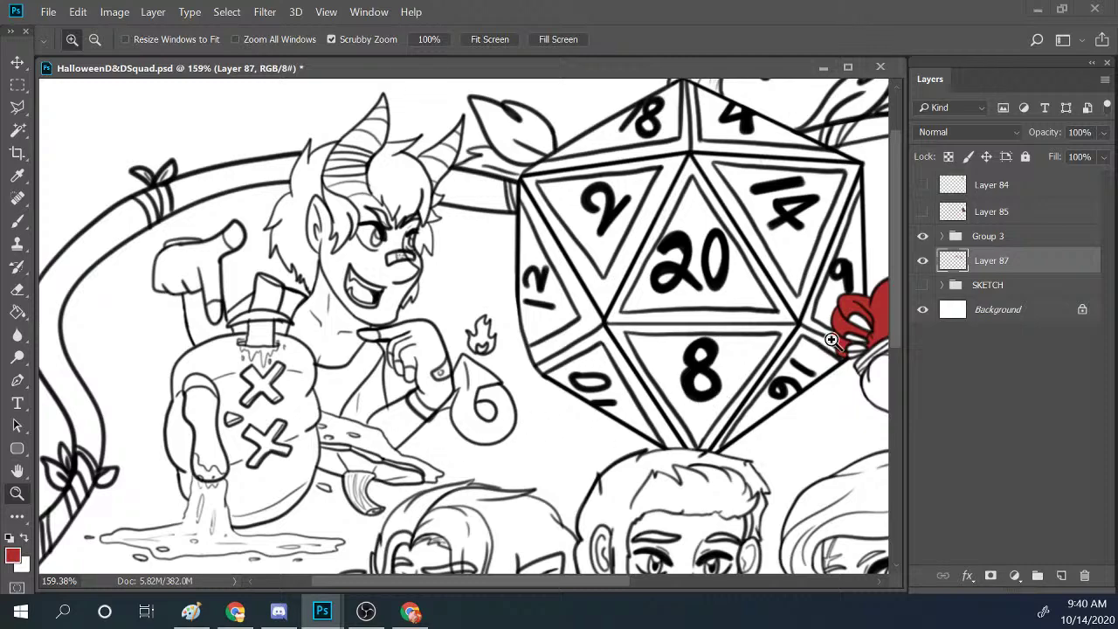
left_click_drag(796, 314, 777, 311)
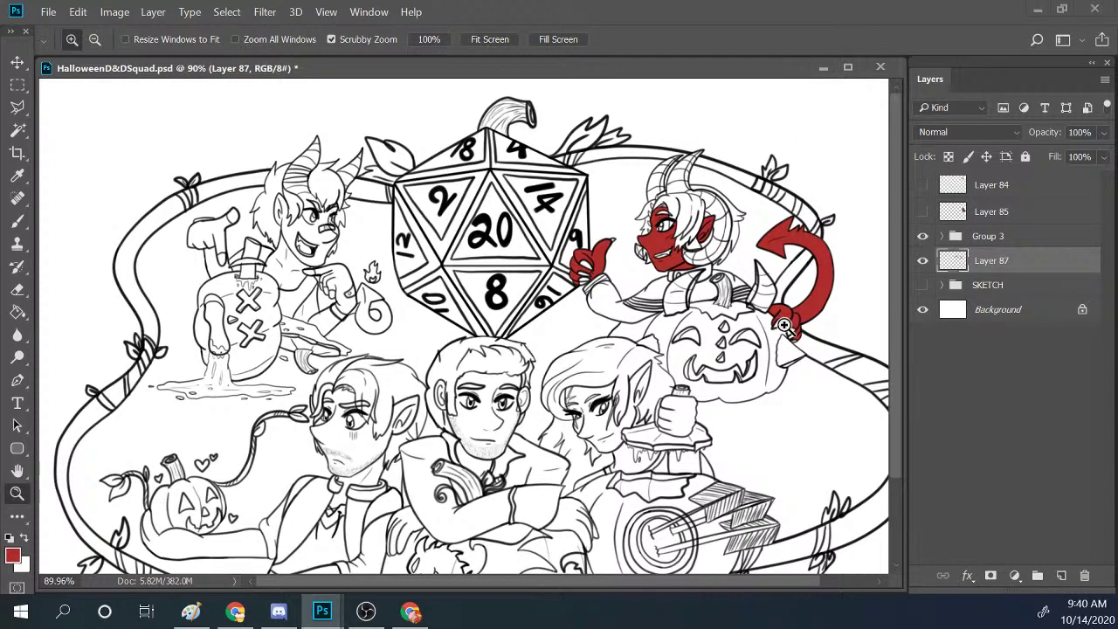
left_click(410, 611)
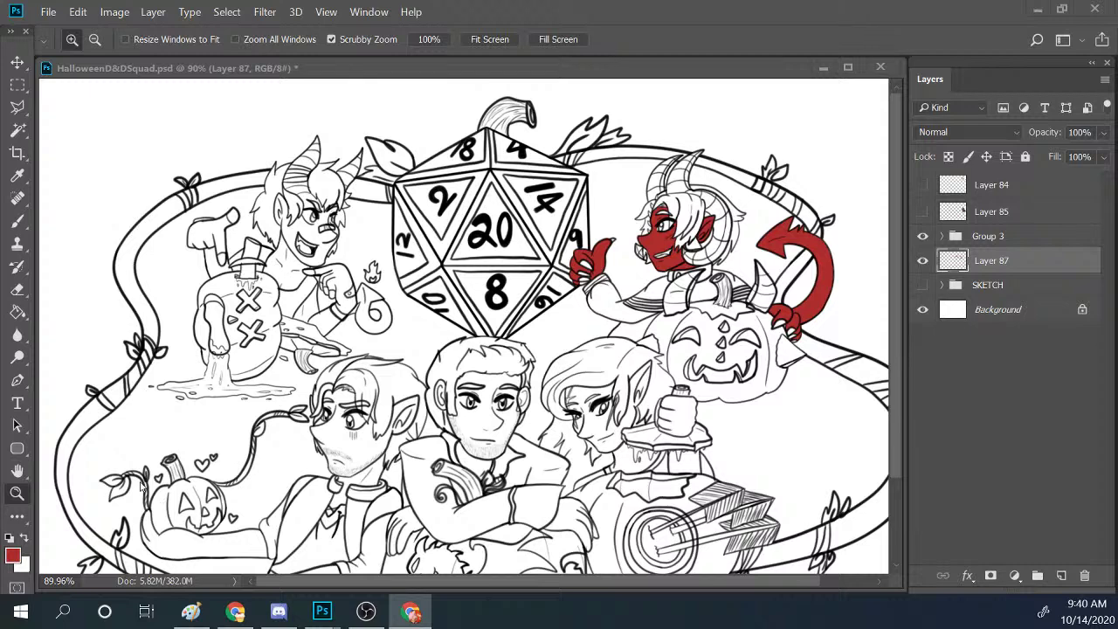
left_click(895, 288)
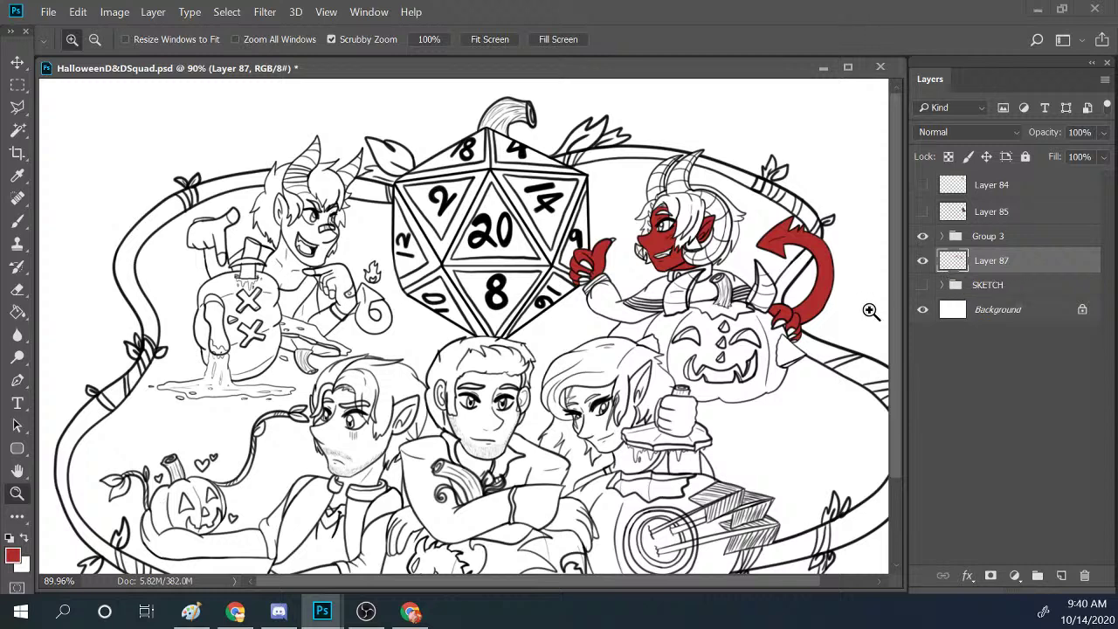
left_click_drag(893, 337, 894, 425)
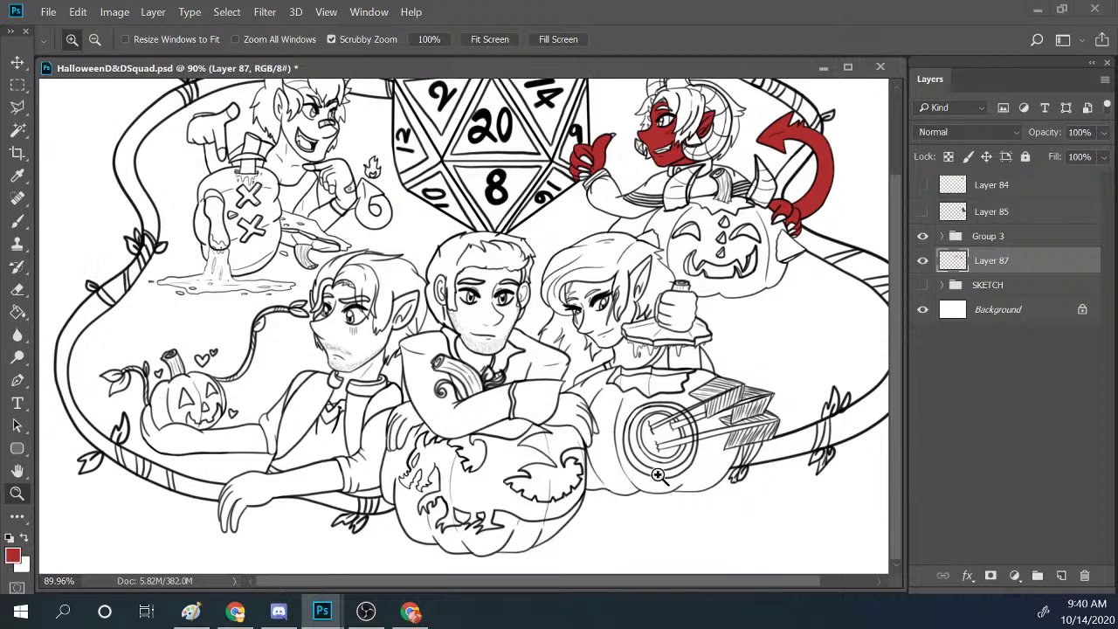
mouse_move(623, 364)
left_mouse_down()
mouse_move(681, 344)
mouse_move(693, 324)
left_mouse_up()
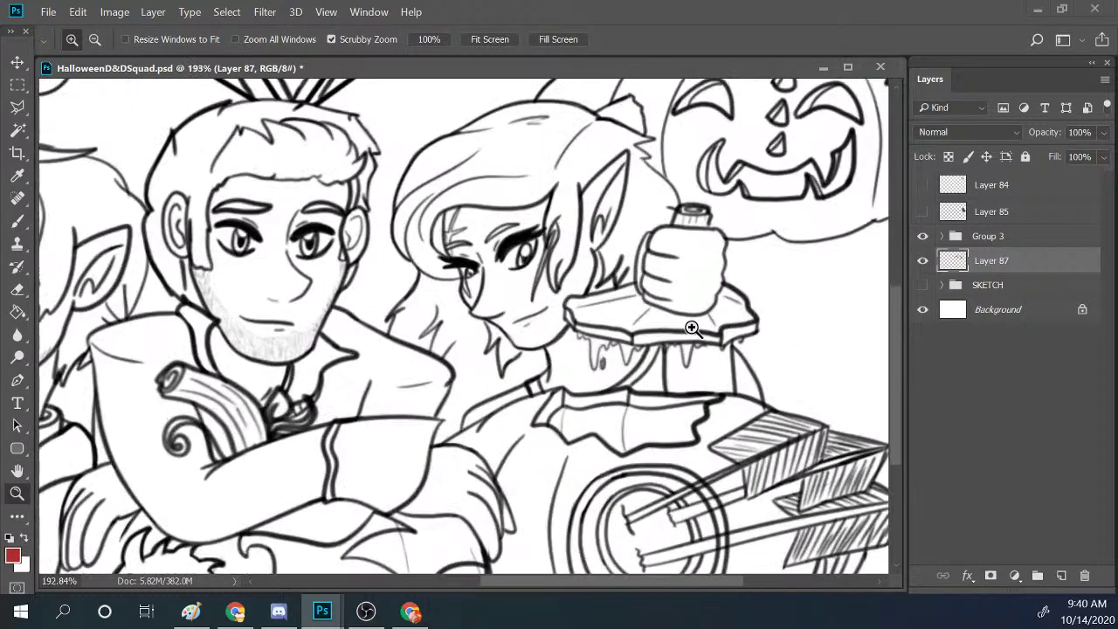
scroll(896, 299, "up", 2)
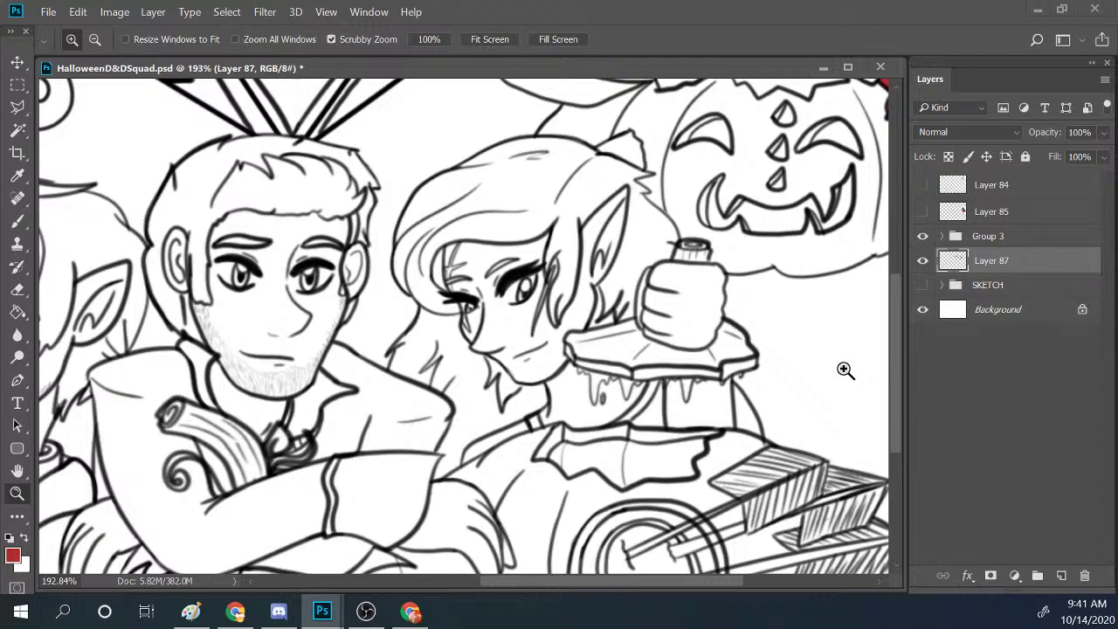
scroll(896, 349, "down", 2)
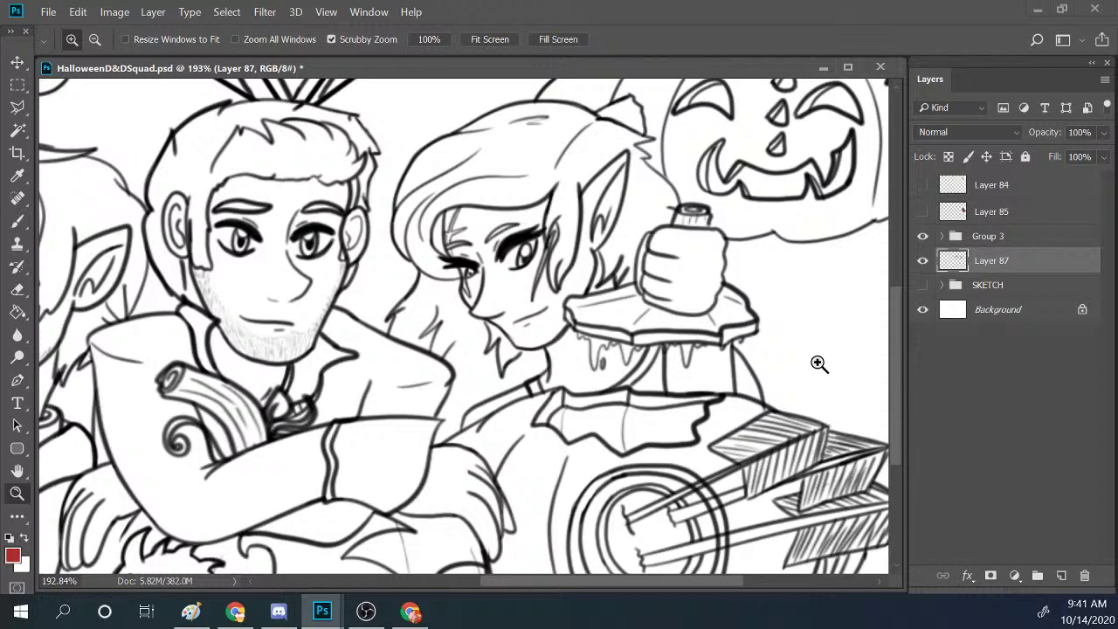
scroll(819, 365, "down", 5)
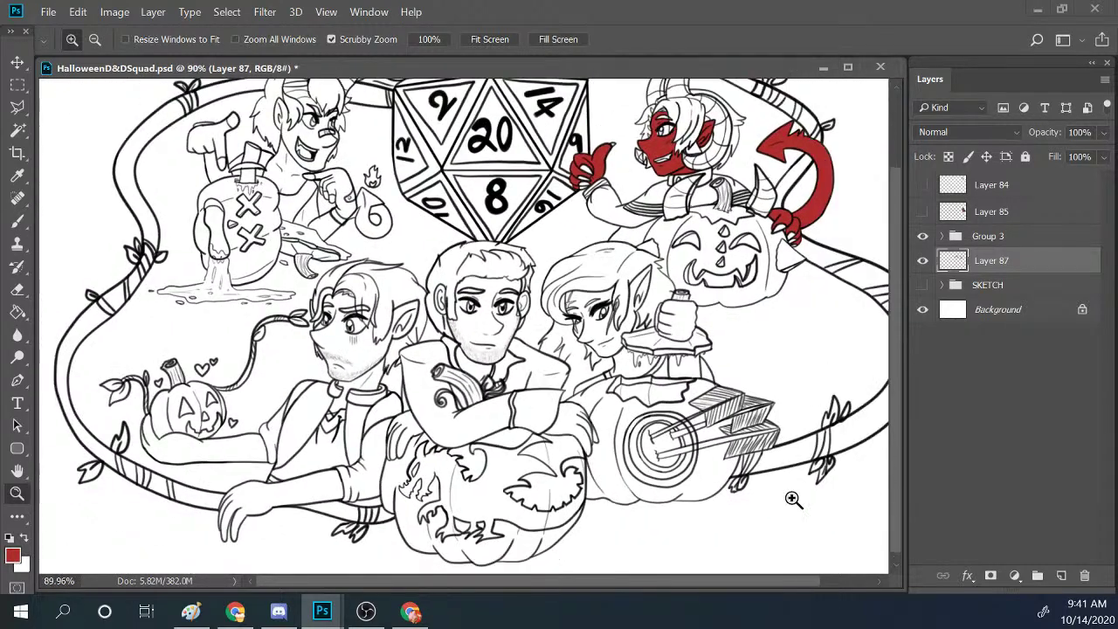
scroll(850, 427, "up", 3)
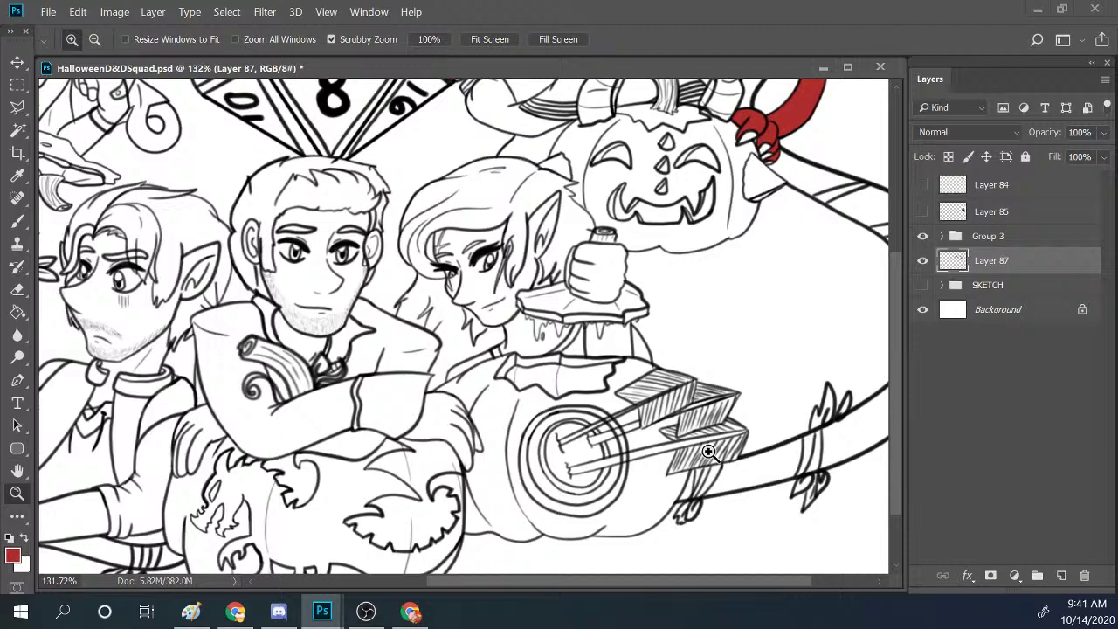
scroll(706, 437, "down", 4)
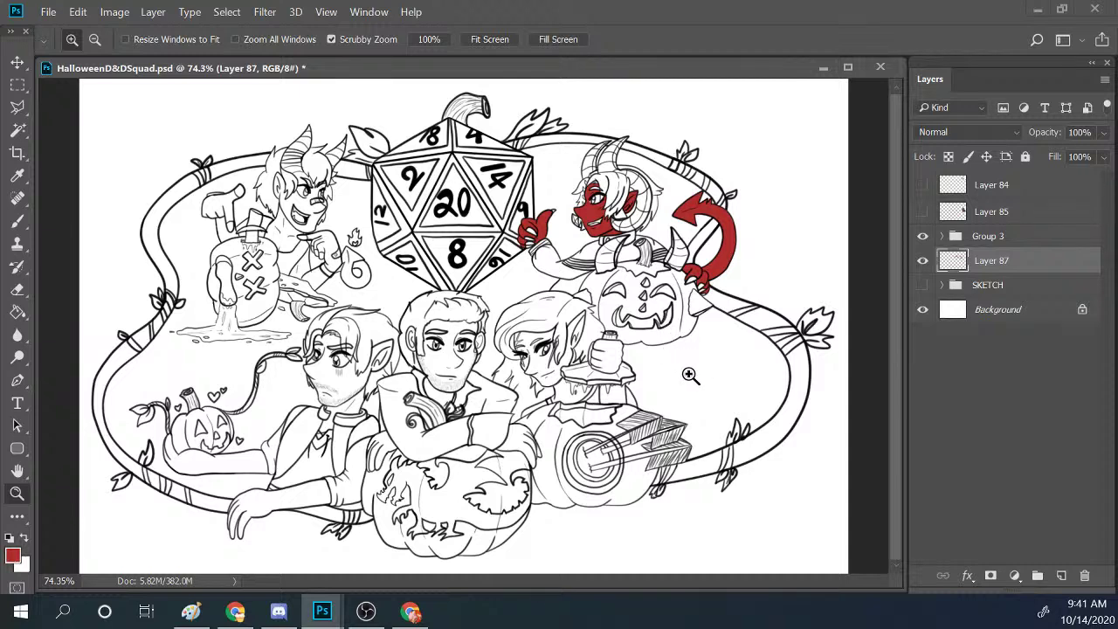
scroll(560, 463, "up", 3)
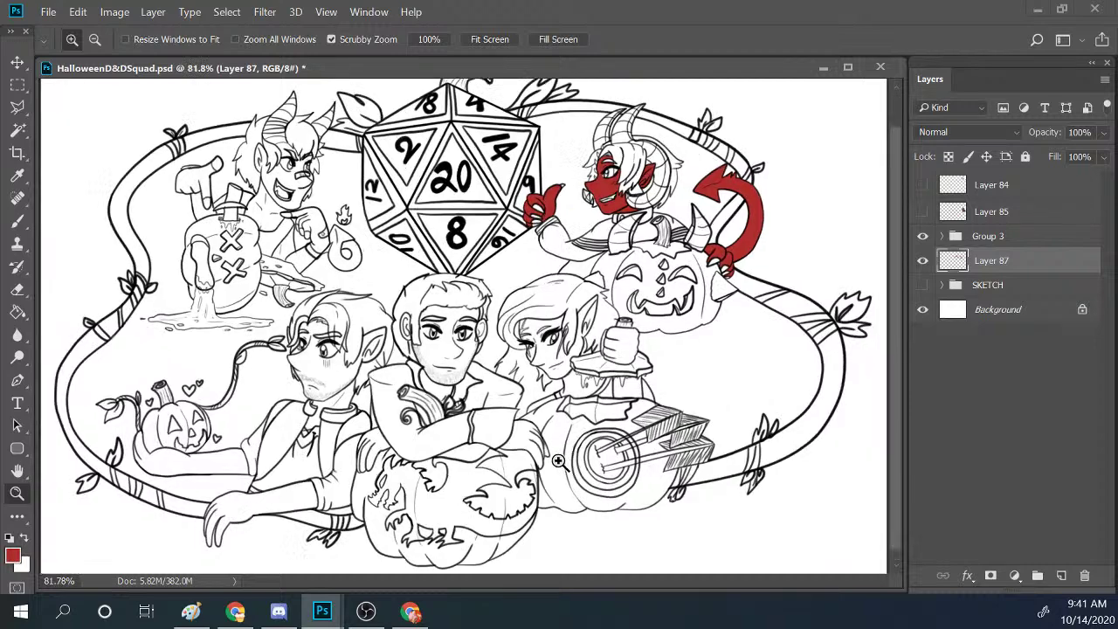
scroll(419, 358, "up", 1)
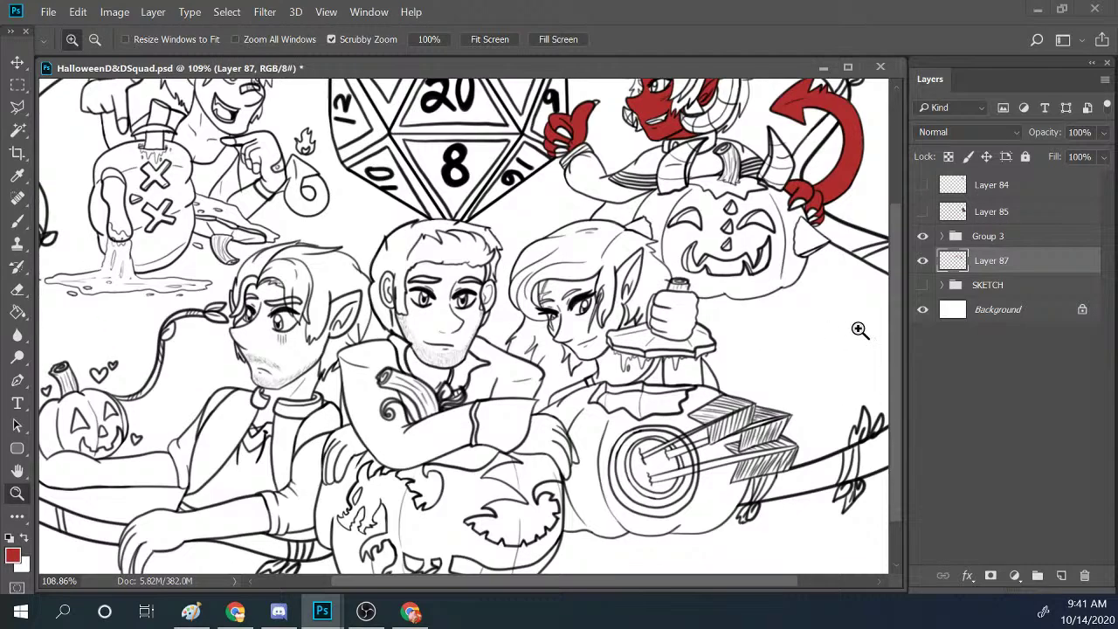
left_click_drag(897, 349, 902, 393)
left_click_drag(709, 580, 684, 580)
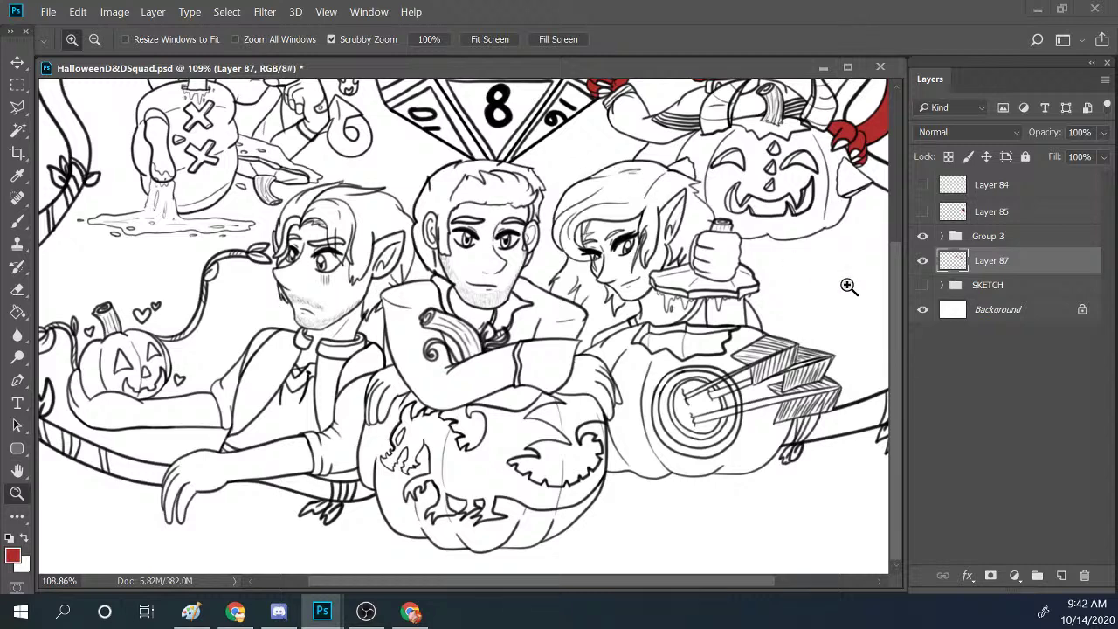
scroll(881, 205, "up", 4)
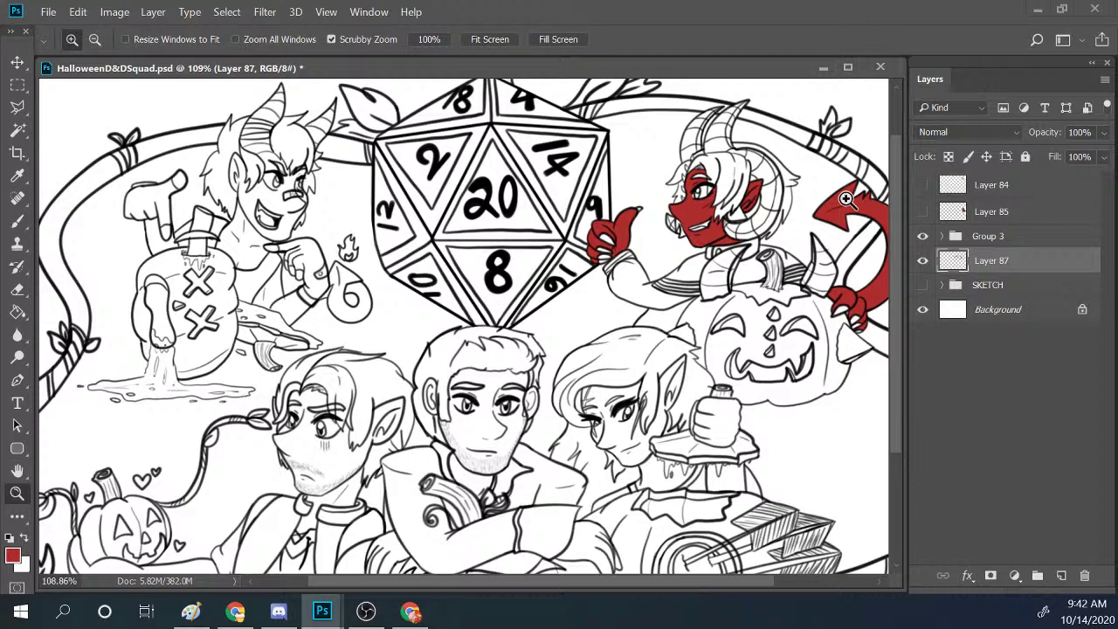
right_click(845, 199)
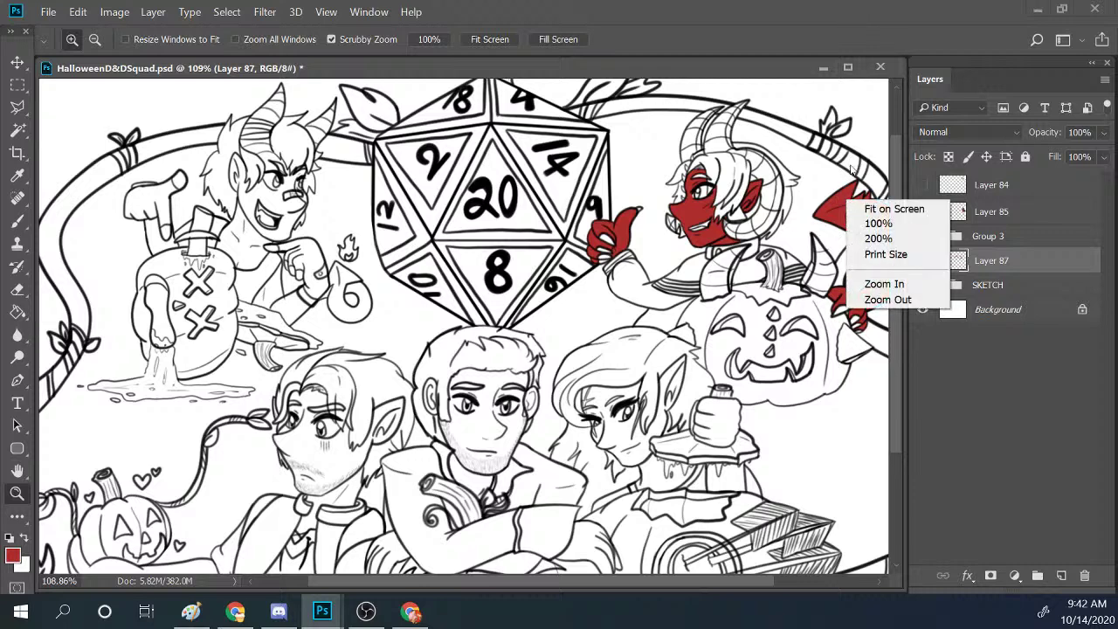
left_click(895, 146)
scroll(900, 154, "up", 1)
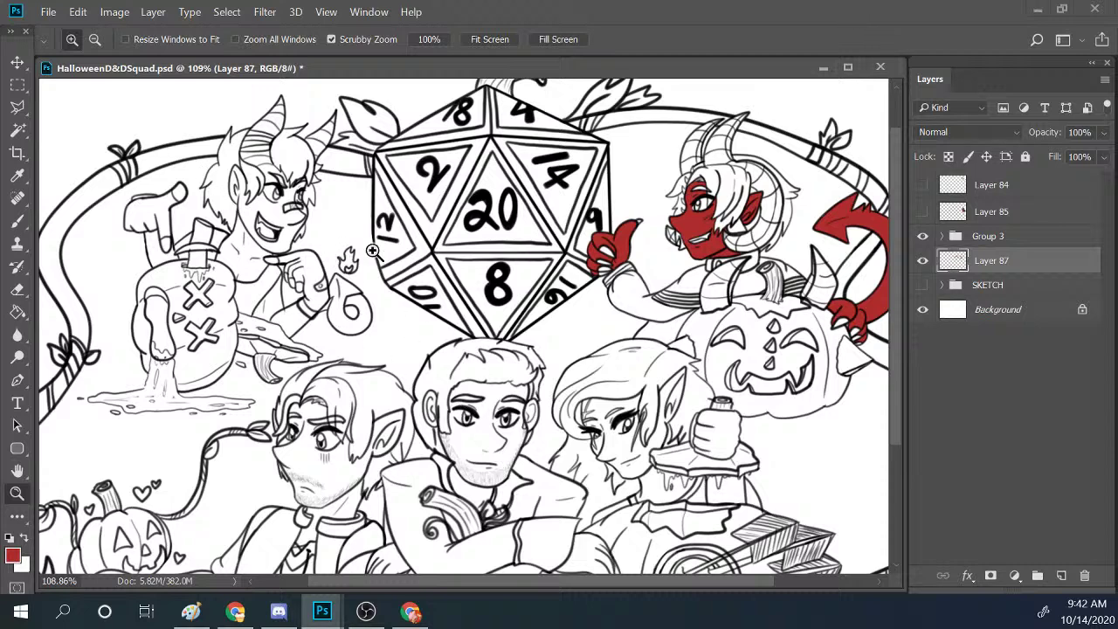
scroll(892, 293, "down", 5)
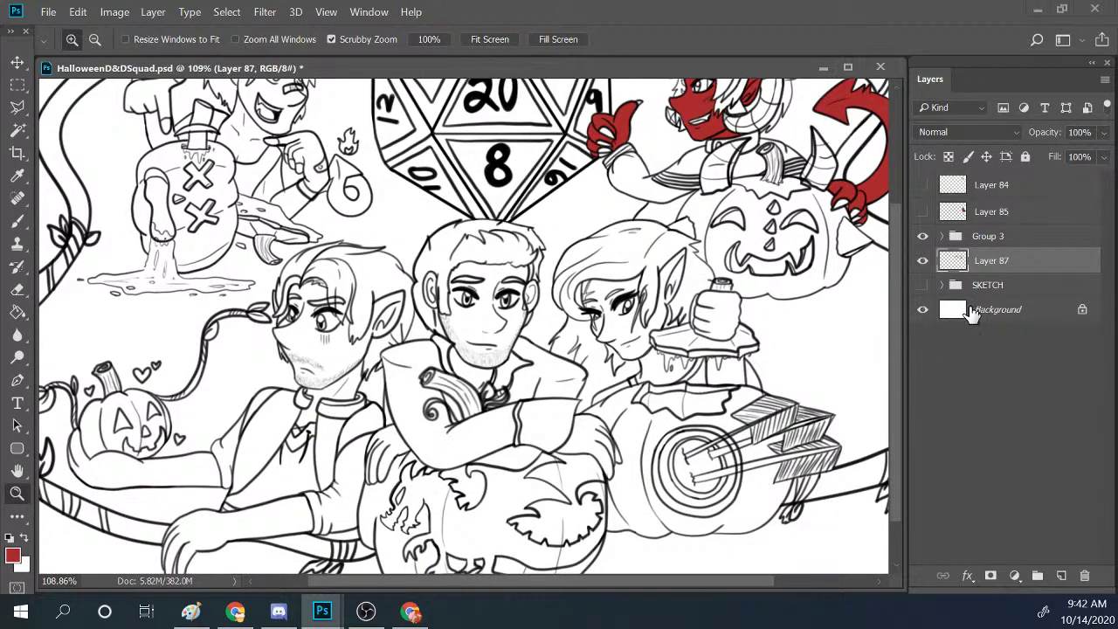
scroll(889, 395, "up", 4)
scroll(891, 354, "up", 2)
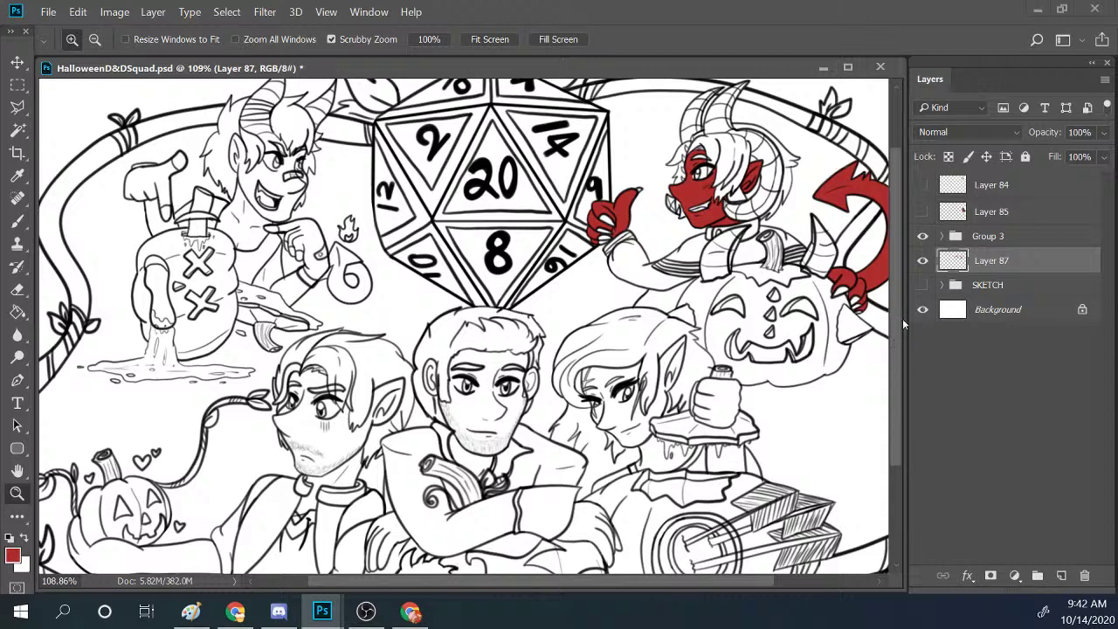
scroll(892, 330, "up", 1)
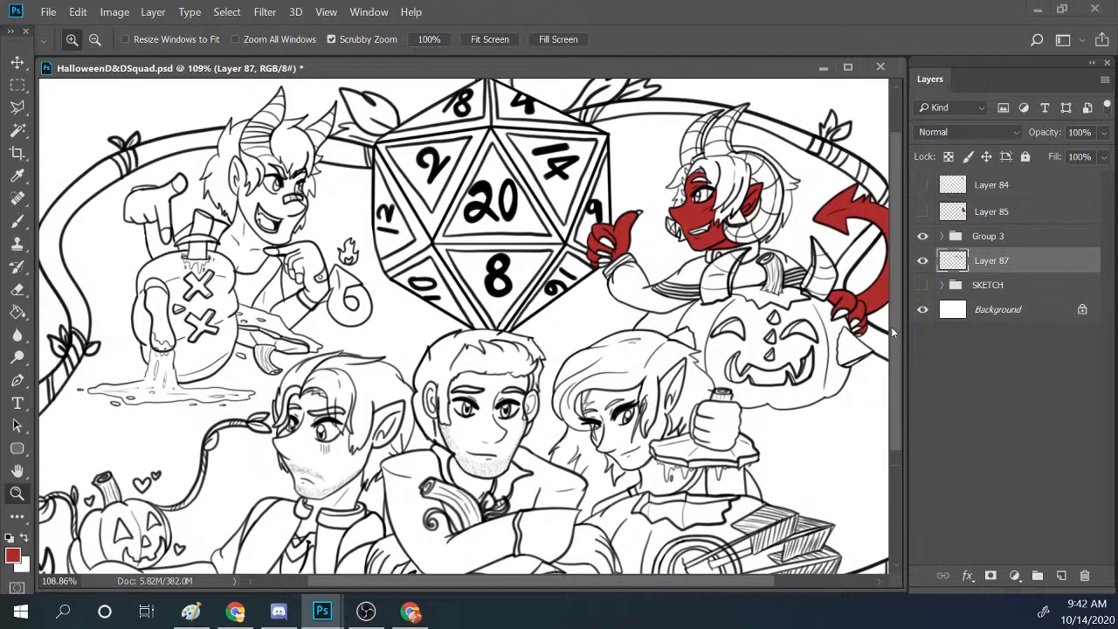
scroll(891, 327, "down", 1)
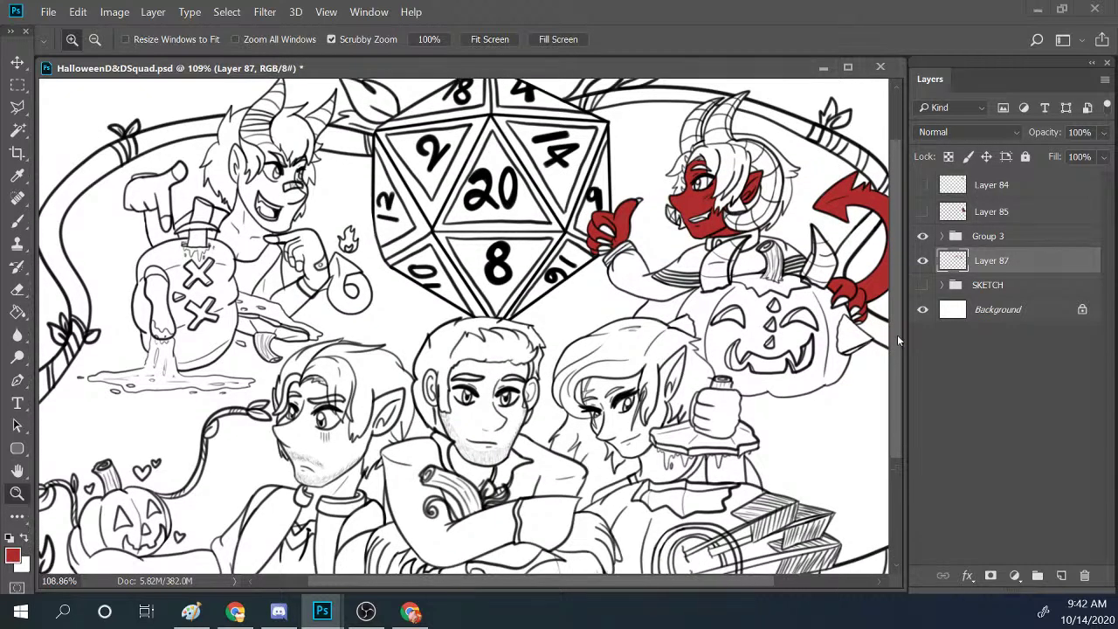
scroll(897, 335, "down", 1)
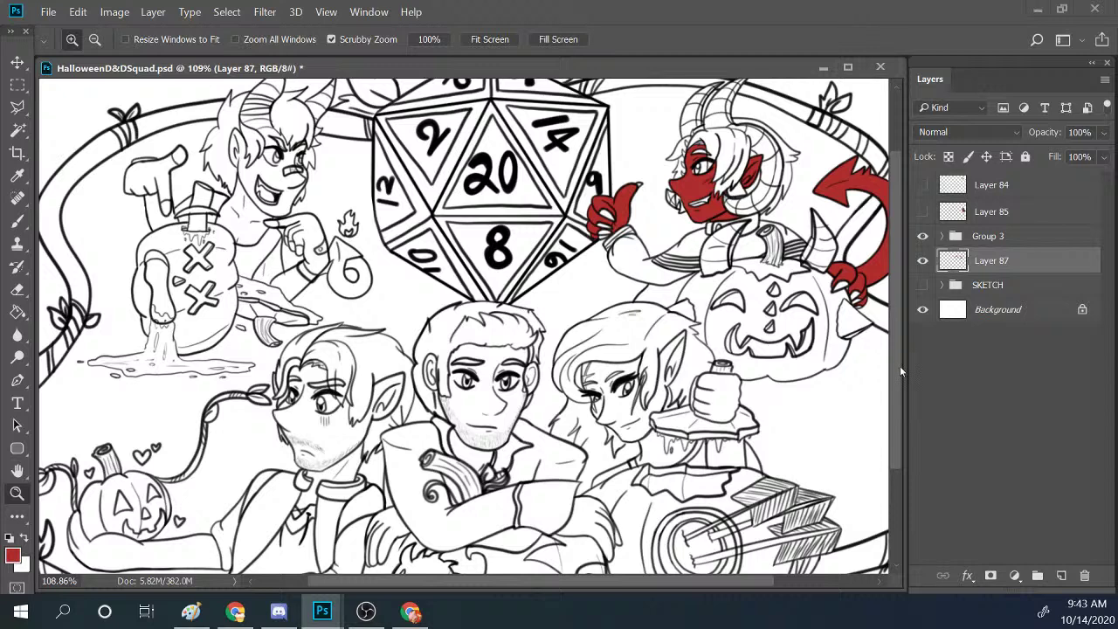
left_click_drag(900, 366, 901, 350)
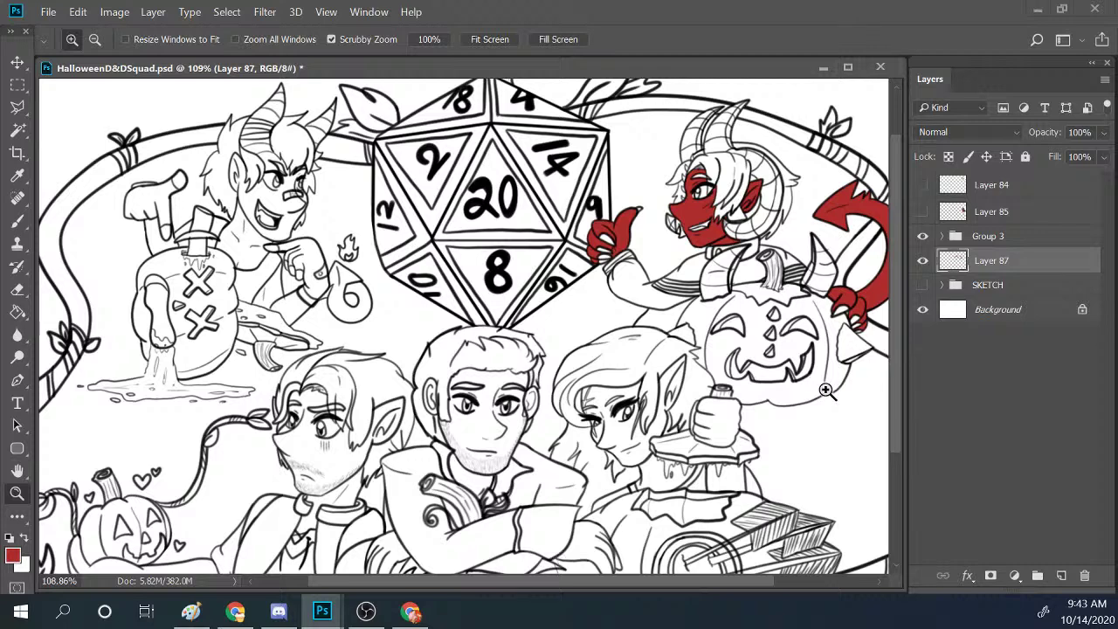
left_click_drag(895, 359, 900, 359)
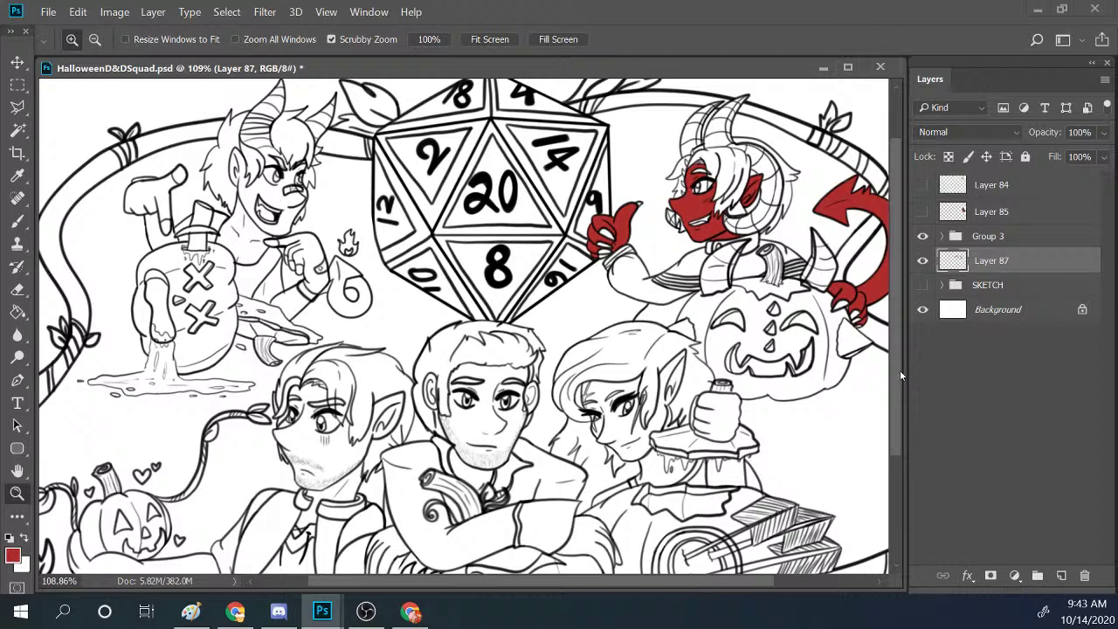
left_click_drag(904, 370, 905, 364)
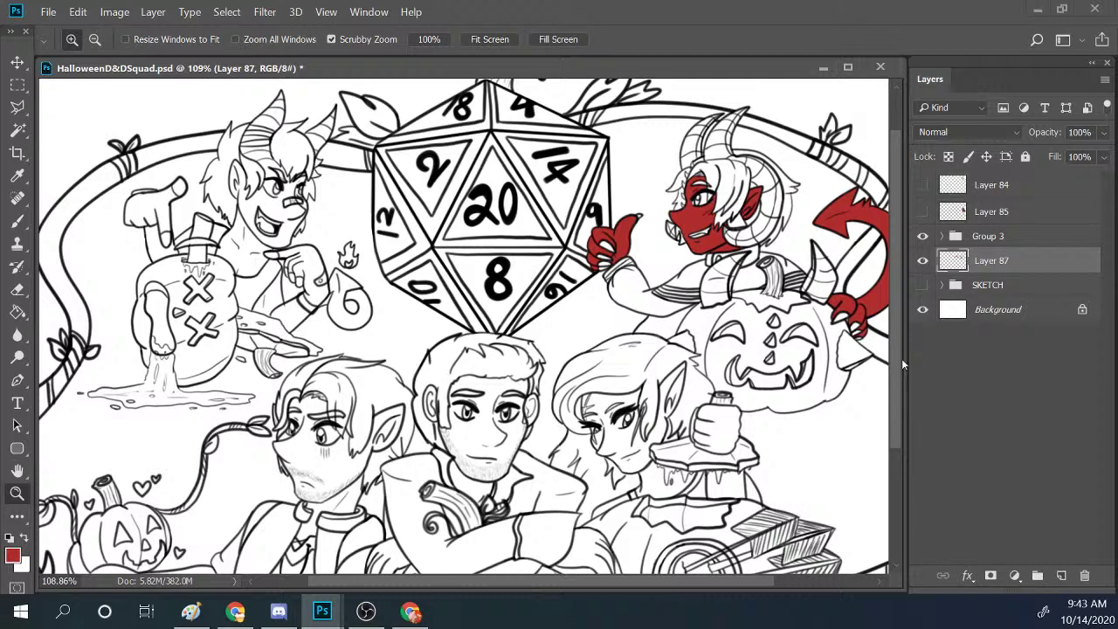
Review the uncoloured front-row characters and their pumpkins, up close and within the whole group drawing.
left_click_drag(891, 353, 900, 451)
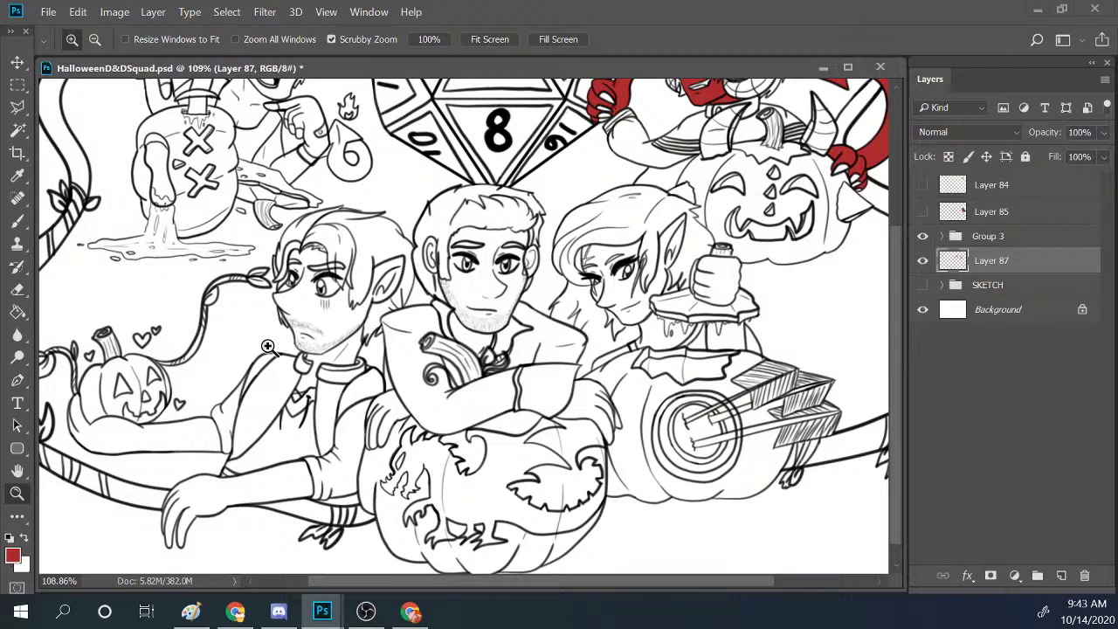
scroll(608, 289, "down", 1)
scroll(514, 360, "down", 1)
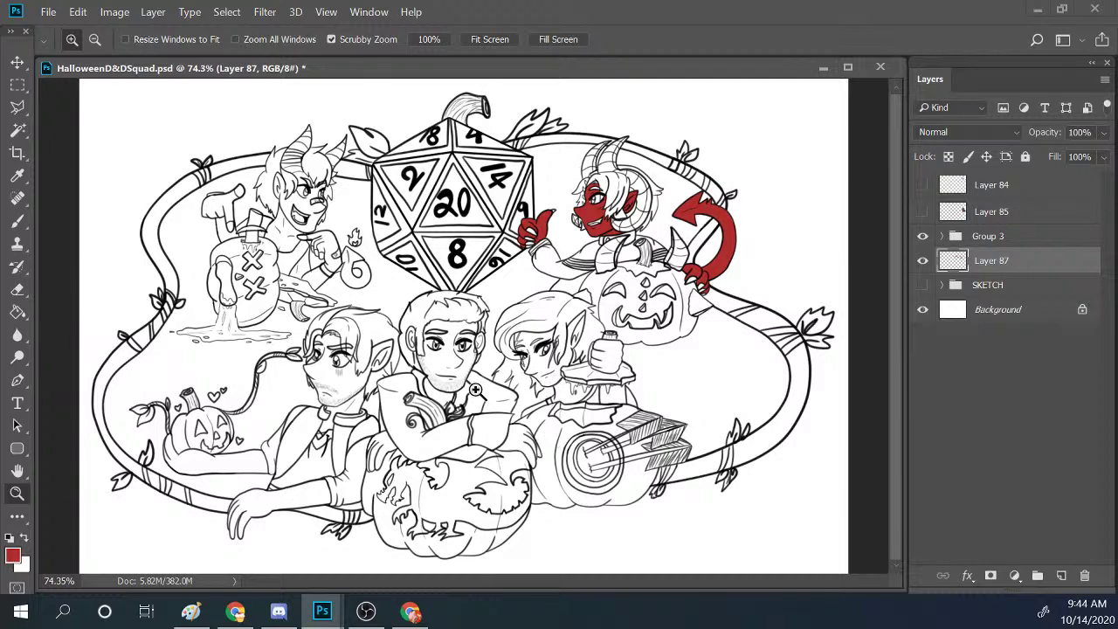
left_click_drag(317, 421, 374, 440)
left_click_drag(544, 585, 499, 591)
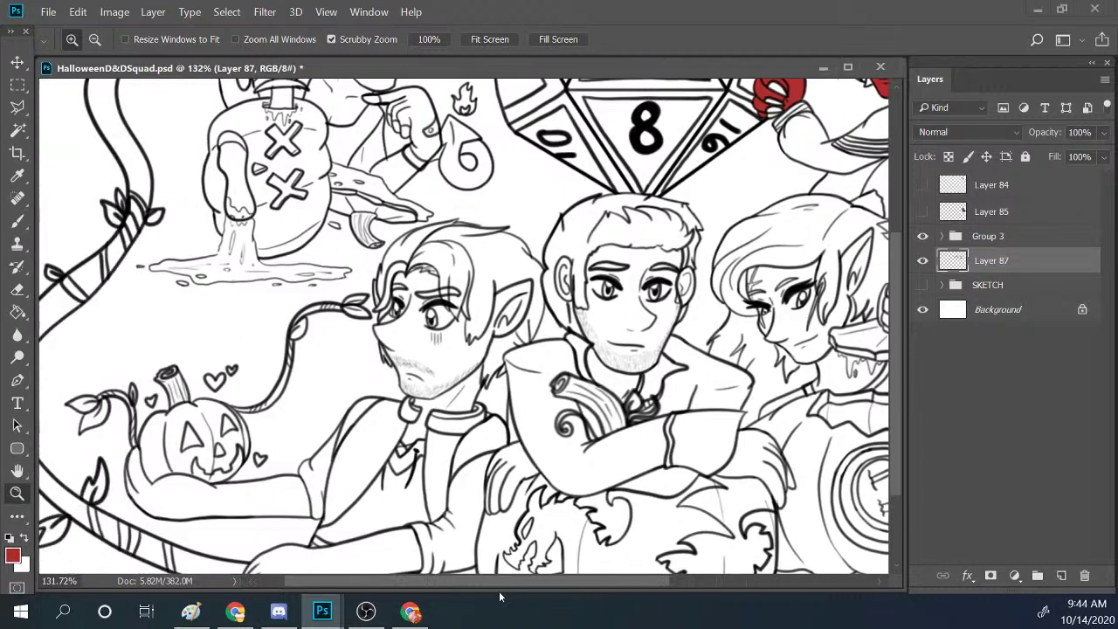
mouse_move(900, 326)
left_mouse_down()
mouse_move(912, 362)
mouse_move(915, 348)
left_mouse_up()
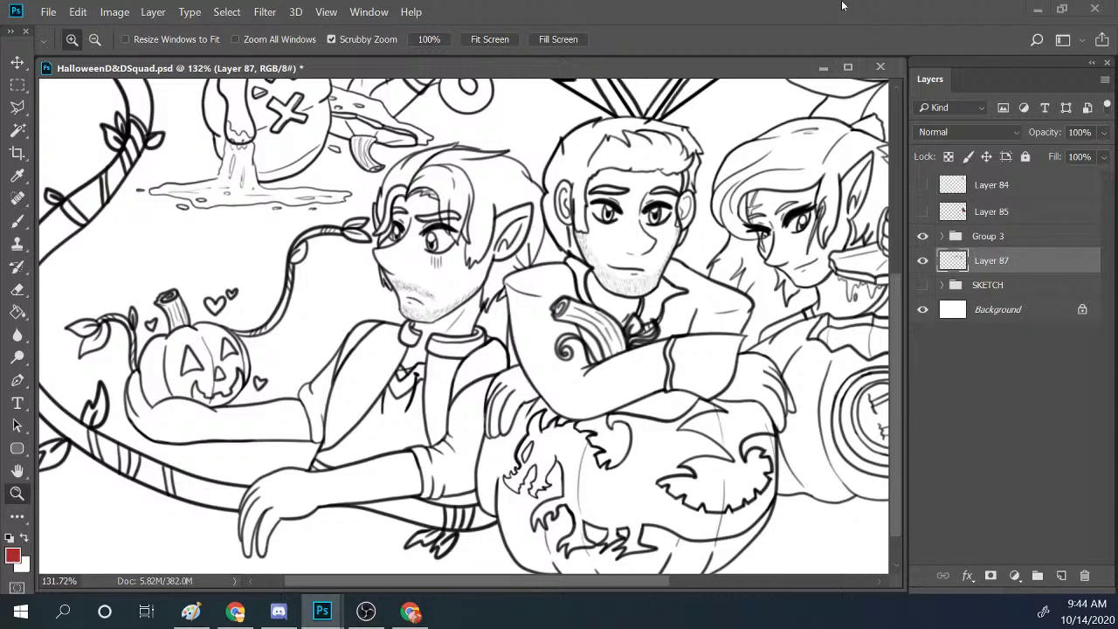
scroll(832, 234, "down", 4)
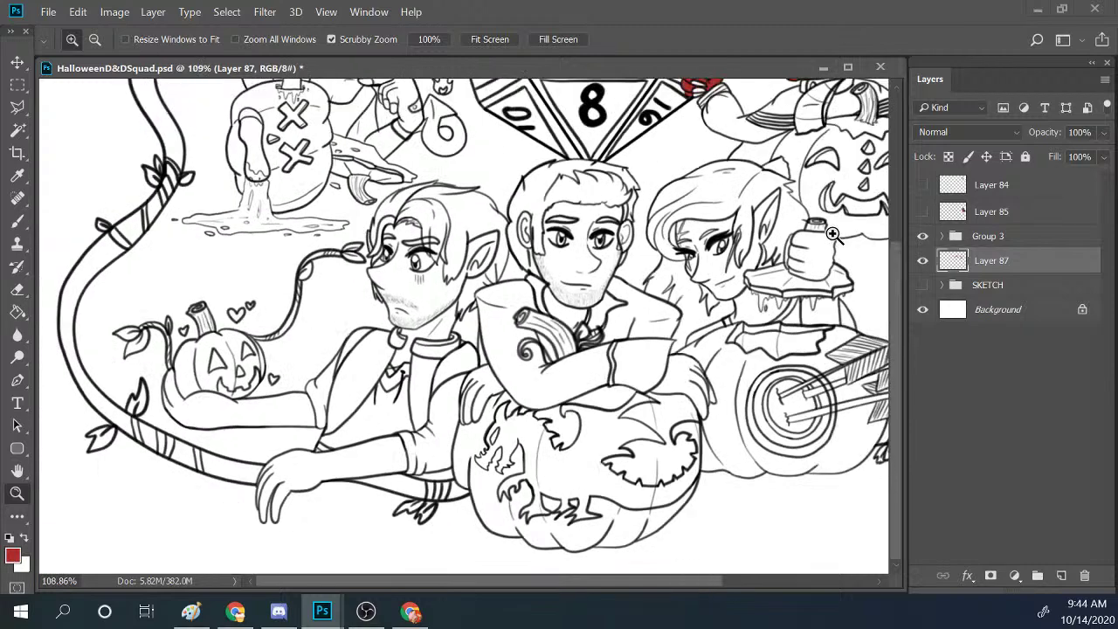
scroll(832, 234, "down", 2)
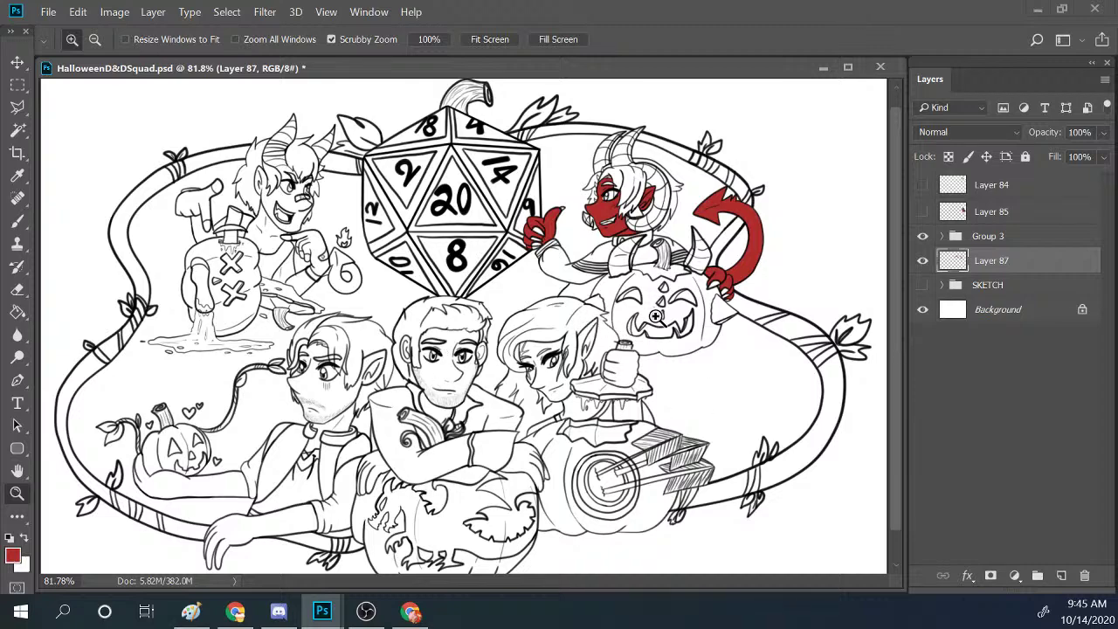
Show the colour palette on Layer 84 and sample its dark red Horns swatch as the brush colour.
left_click_drag(772, 193, 905, 296)
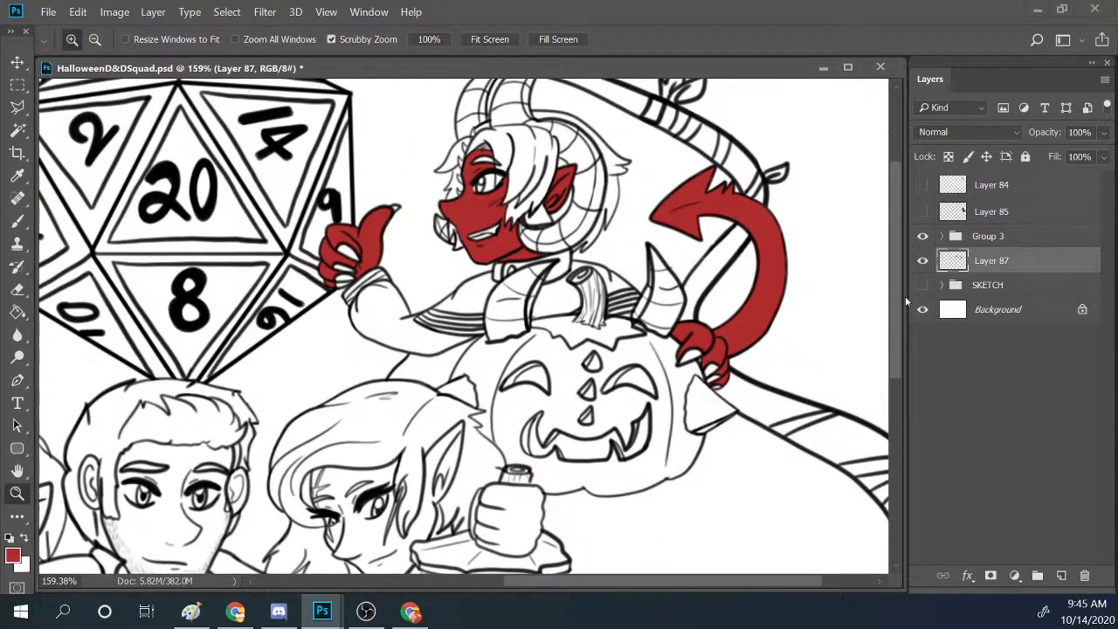
scroll(896, 288, "up", 2)
left_click_drag(777, 350, 794, 353)
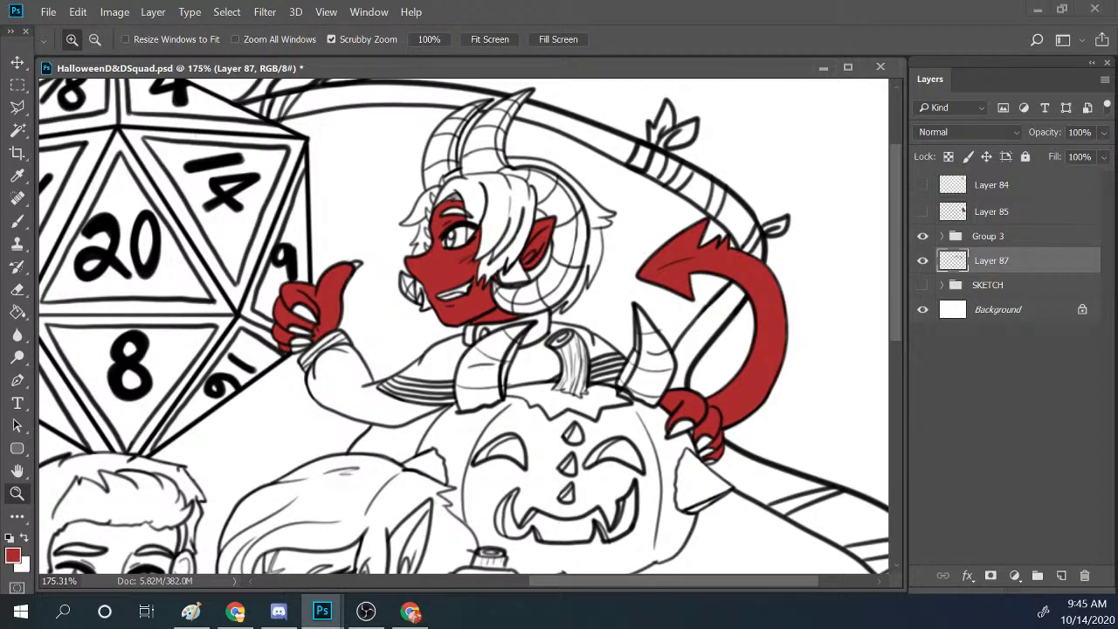
key("alt+Tab")
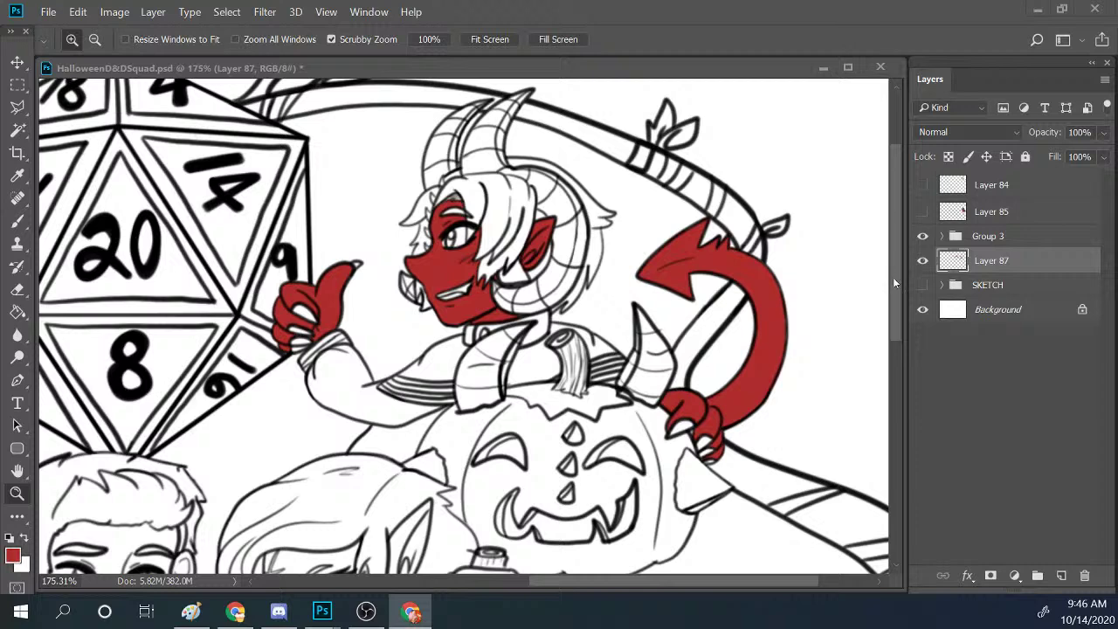
scroll(892, 260, "up", 2)
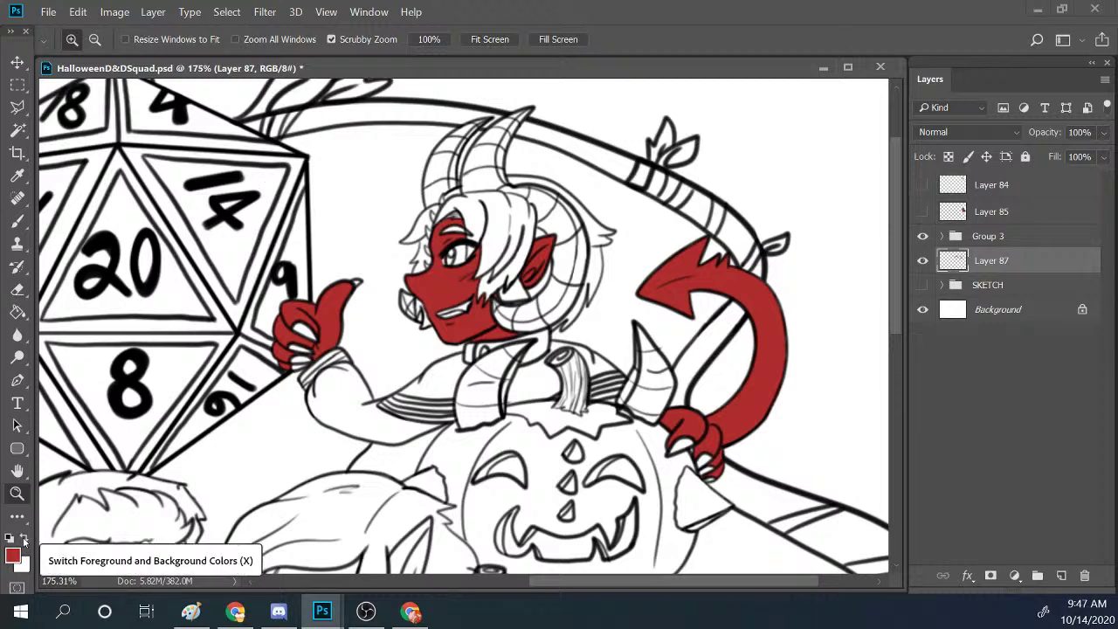
left_click(922, 211)
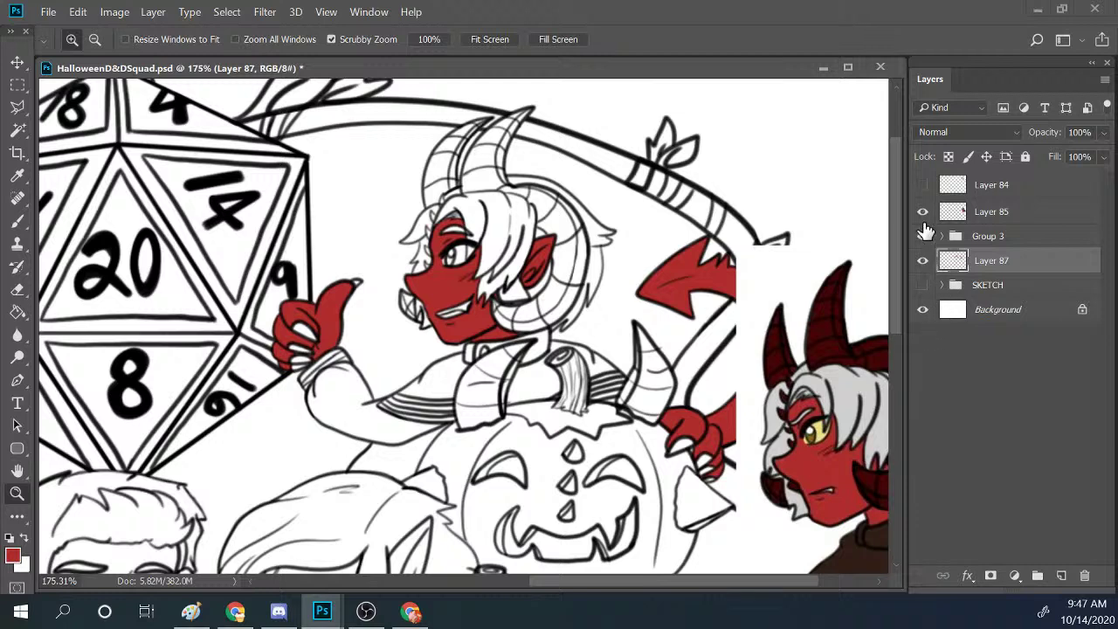
left_click(921, 212)
left_click(923, 184)
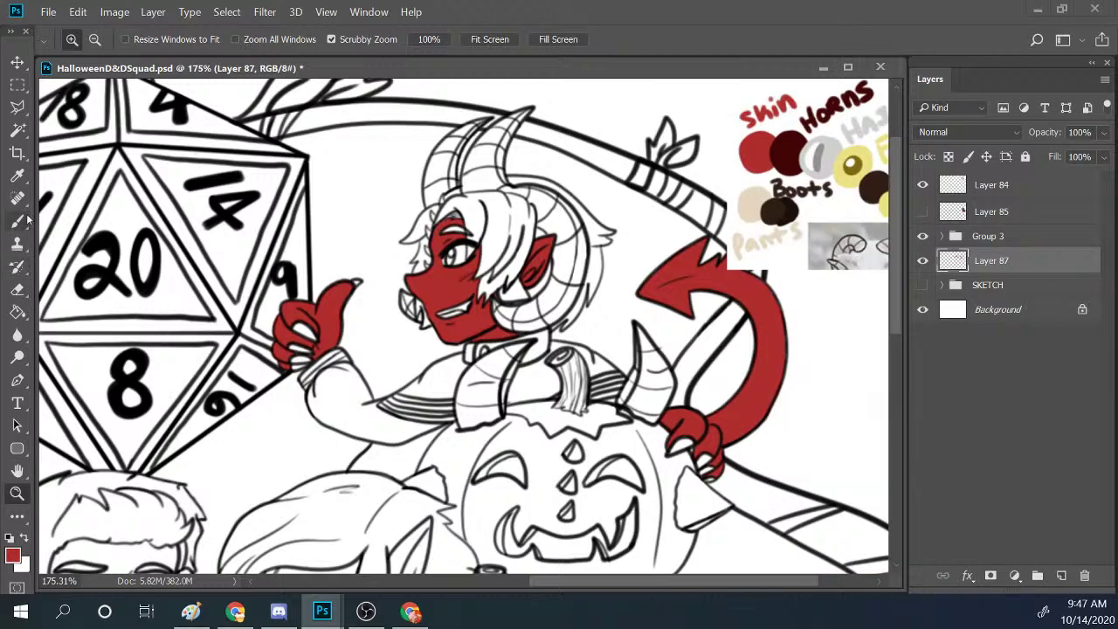
key("b")
left_click(792, 149, "alt")
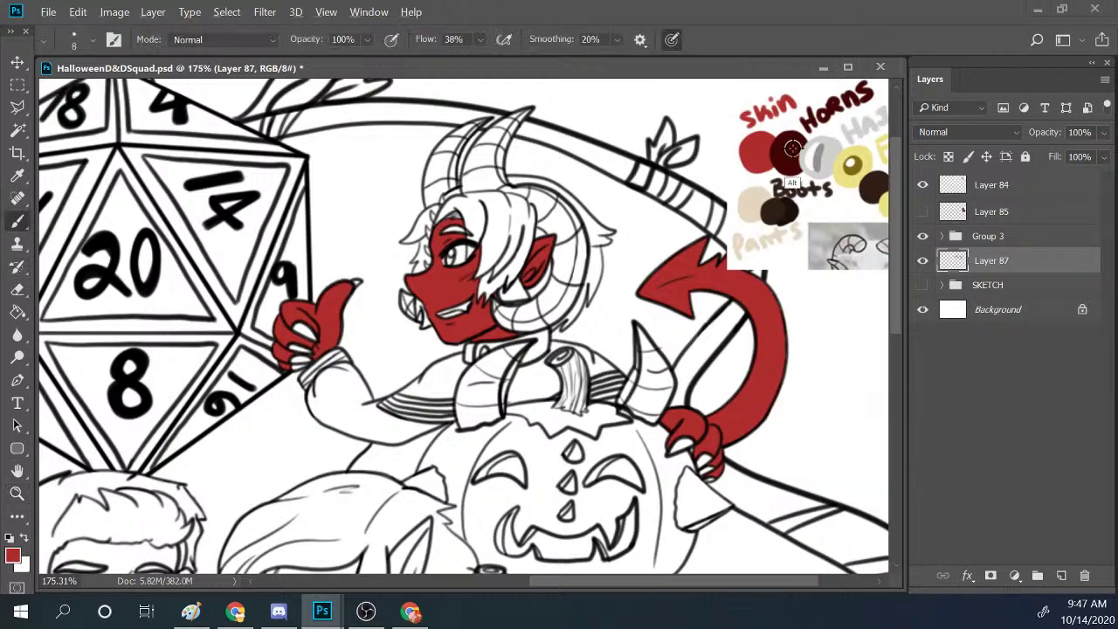
Rename the red skin layer, Layer 87, as "REN skintone".
double_click(1004, 261)
type("REn skntoe")
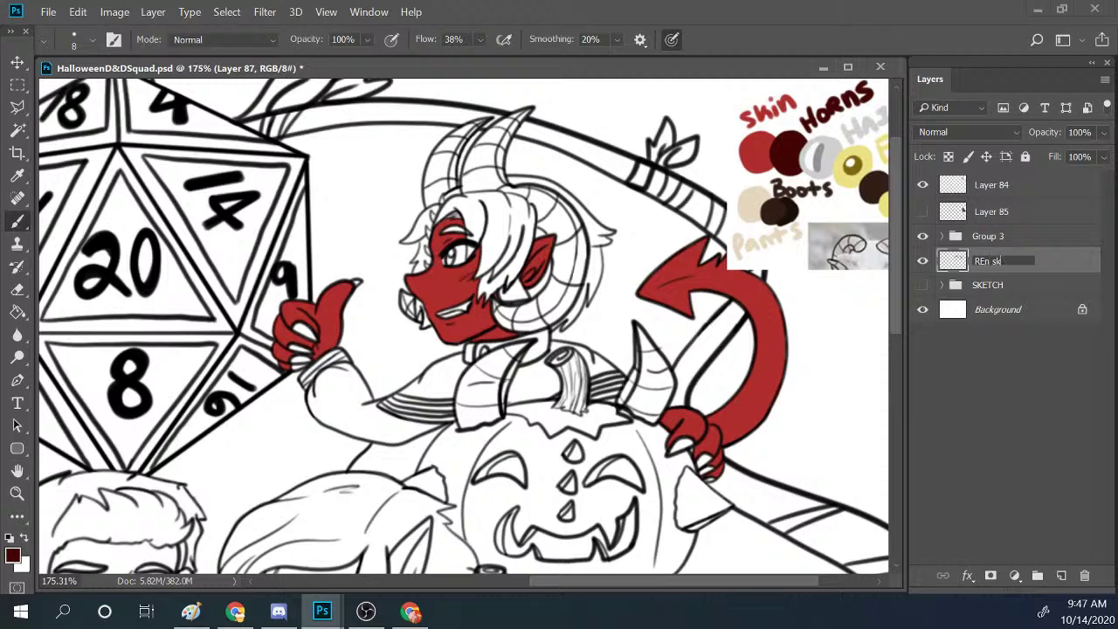
left_click(990, 260)
key("BackSpace")
type("N")
key("BackSpace")
key("BackSpace")
key("BackSpace")
key("BackSpace")
key("BackSpace")
key("BackSpace")
key("BackSpace")
key("BackSpace")
key("BackSpace")
type("N skintone")
key("Return")
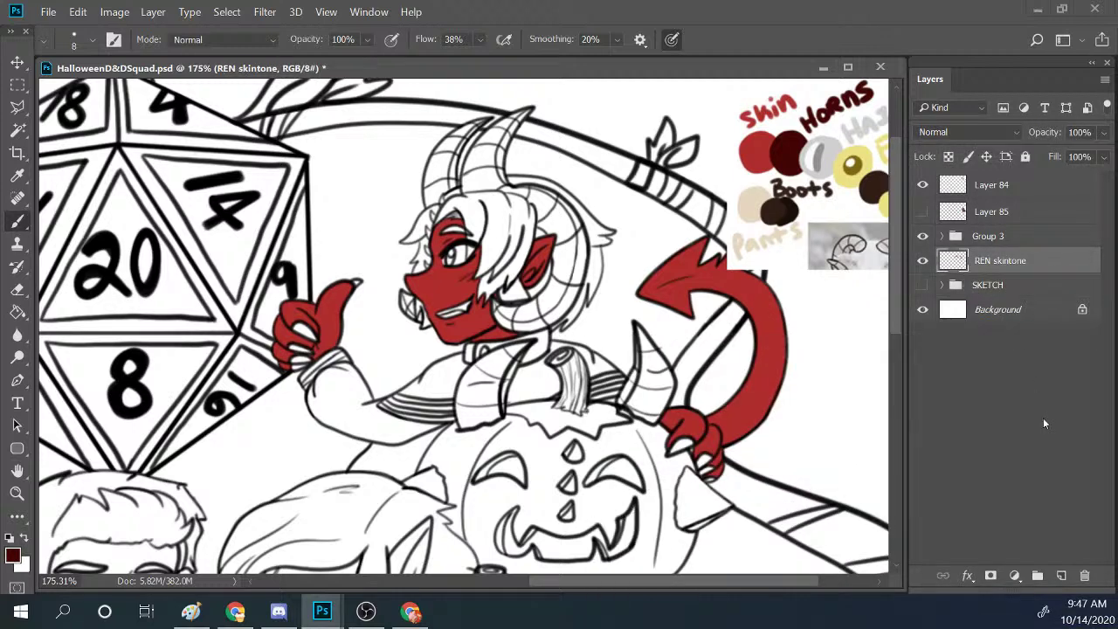
Add a new layer above the skin layer and name it "REN horns".
left_click(1061, 575)
double_click(998, 260)
type("REN horns")
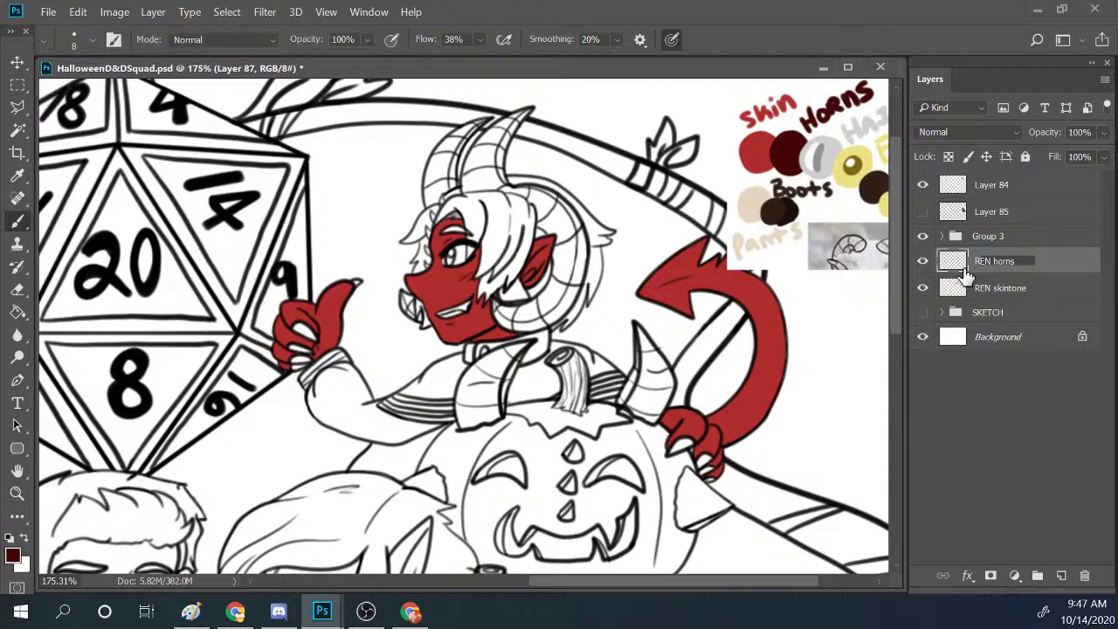
key("Return")
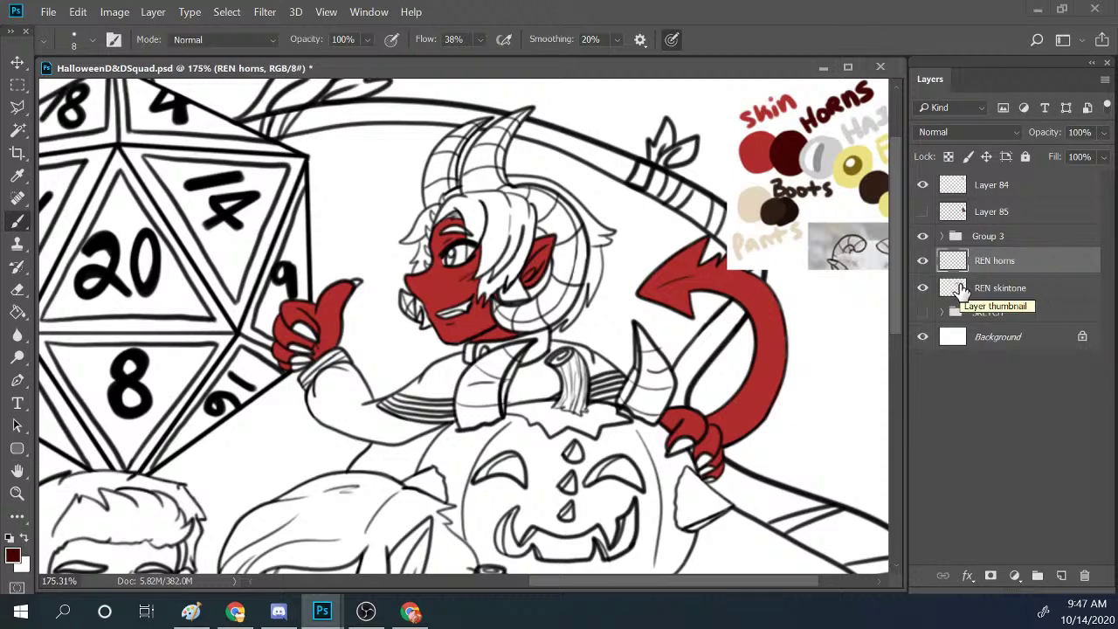
Block in dark red on the horned character's two upright horns and small forehead spikes, and mark the curled horn, with a size 6 brush.
left_click(16, 493)
left_click_drag(552, 186, 590, 136)
left_click(897, 275)
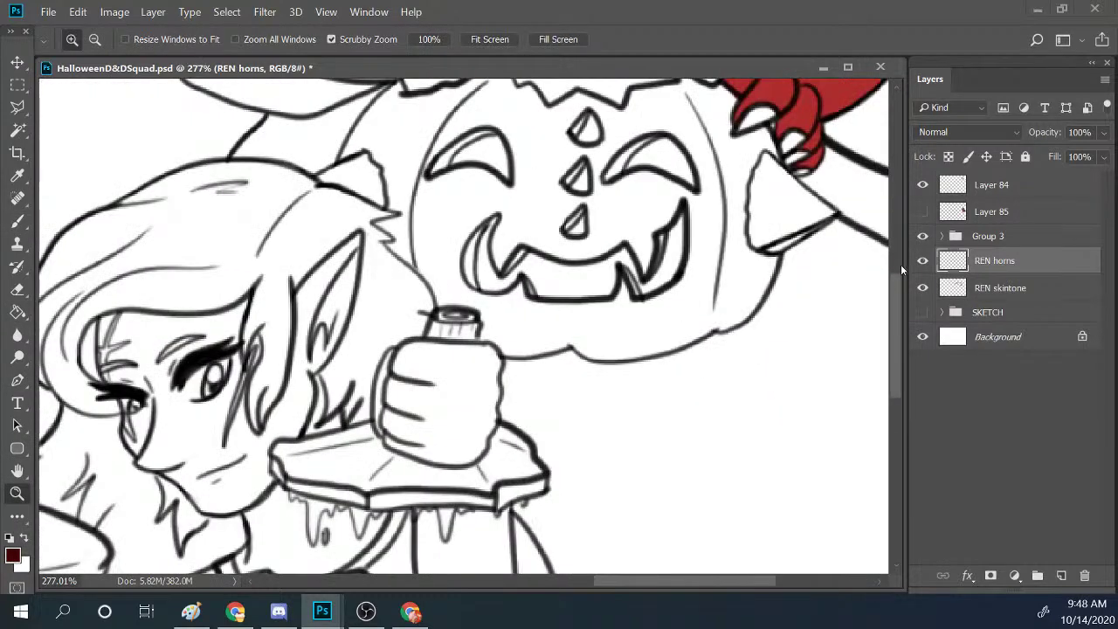
left_click_drag(901, 264, 902, 146)
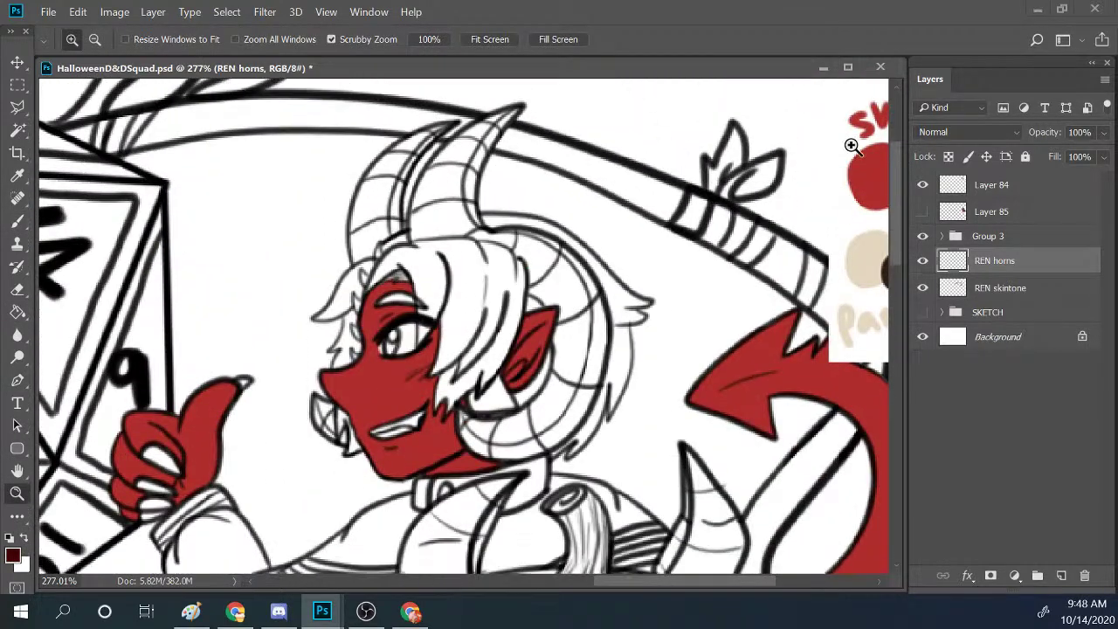
left_click(19, 221)
left_click_drag(426, 196, 445, 148)
key("bracketleft")
mouse_move(428, 191)
left_mouse_down()
mouse_move(436, 162)
mouse_move(414, 210)
mouse_move(417, 195)
mouse_move(425, 210)
mouse_move(465, 129)
mouse_move(510, 111)
mouse_move(472, 127)
mouse_move(499, 108)
left_mouse_up()
mouse_move(393, 166)
left_mouse_down()
mouse_move(372, 205)
mouse_move(457, 159)
mouse_move(442, 190)
left_mouse_up()
mouse_move(577, 339)
left_mouse_down()
mouse_move(567, 354)
mouse_move(585, 325)
left_mouse_up()
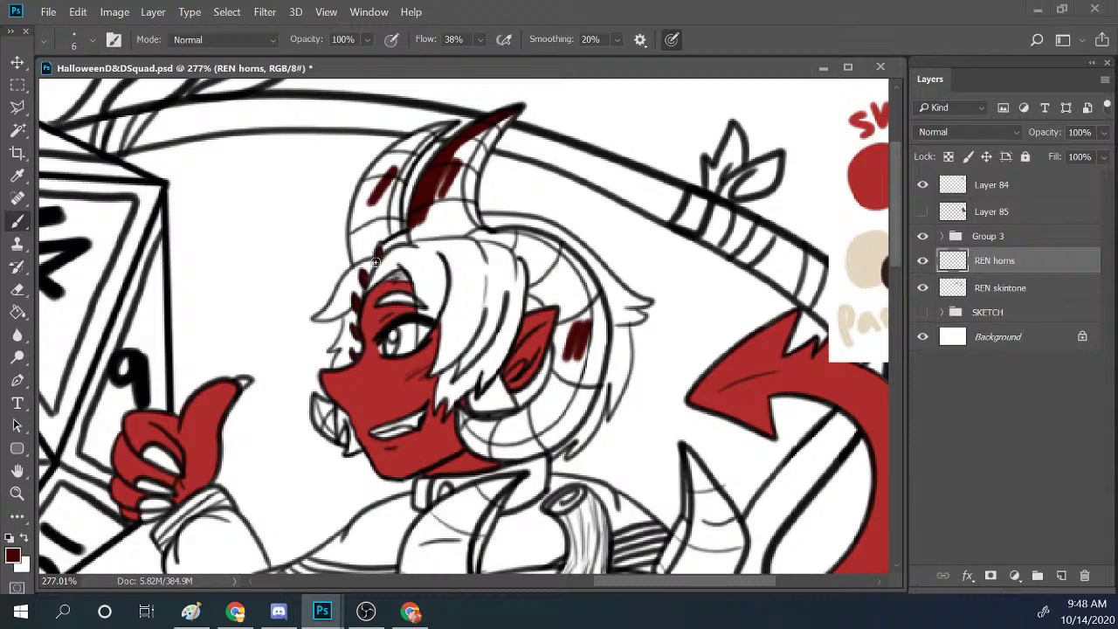
left_click_drag(377, 258, 381, 235)
mouse_move(362, 199)
left_mouse_down()
mouse_move(378, 166)
mouse_move(360, 191)
mouse_move(374, 177)
mouse_move(361, 233)
mouse_move(405, 146)
mouse_move(376, 172)
mouse_move(394, 148)
mouse_move(454, 125)
mouse_move(435, 131)
mouse_move(432, 119)
mouse_move(393, 180)
mouse_move(448, 127)
mouse_move(386, 192)
left_mouse_up()
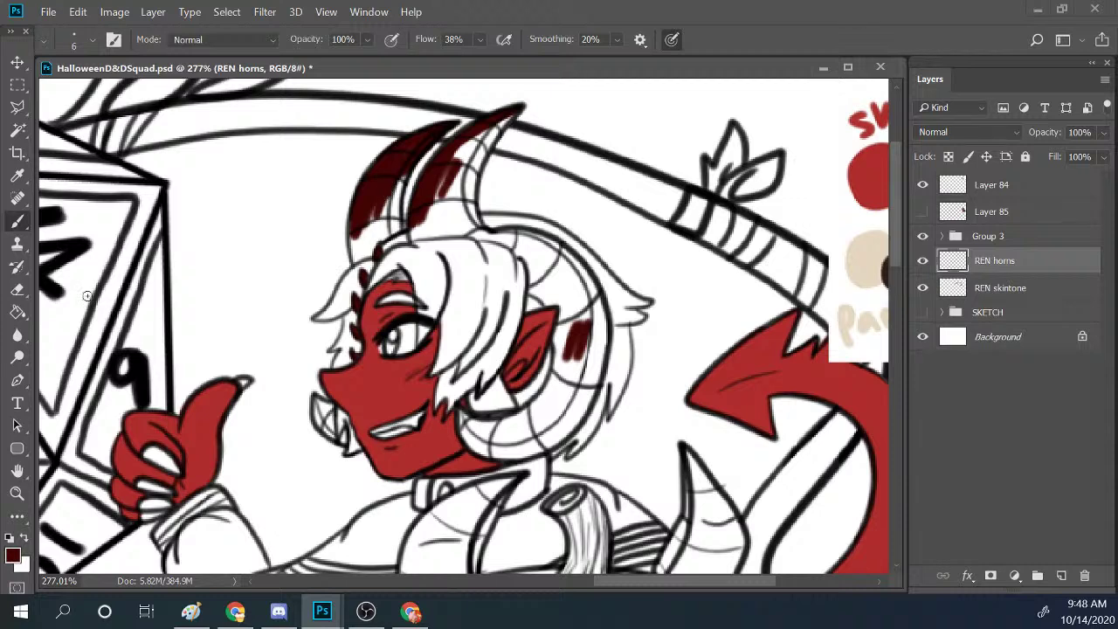
Finish filling both upright horns with dark red, from their tips down to the hairline.
key("alt+Tab")
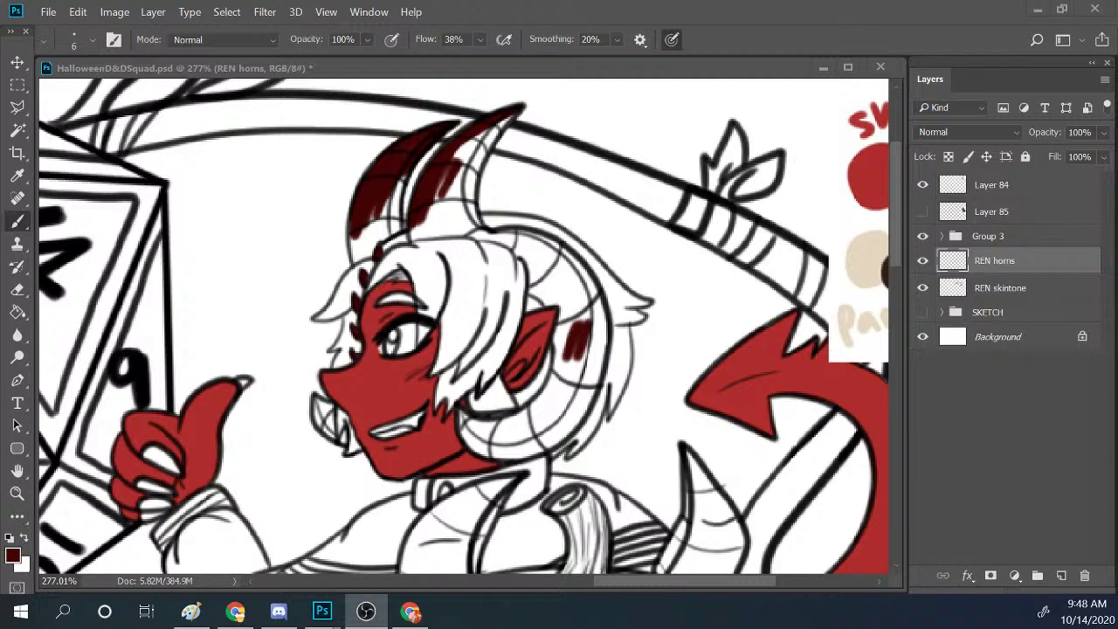
key("alt+Tab")
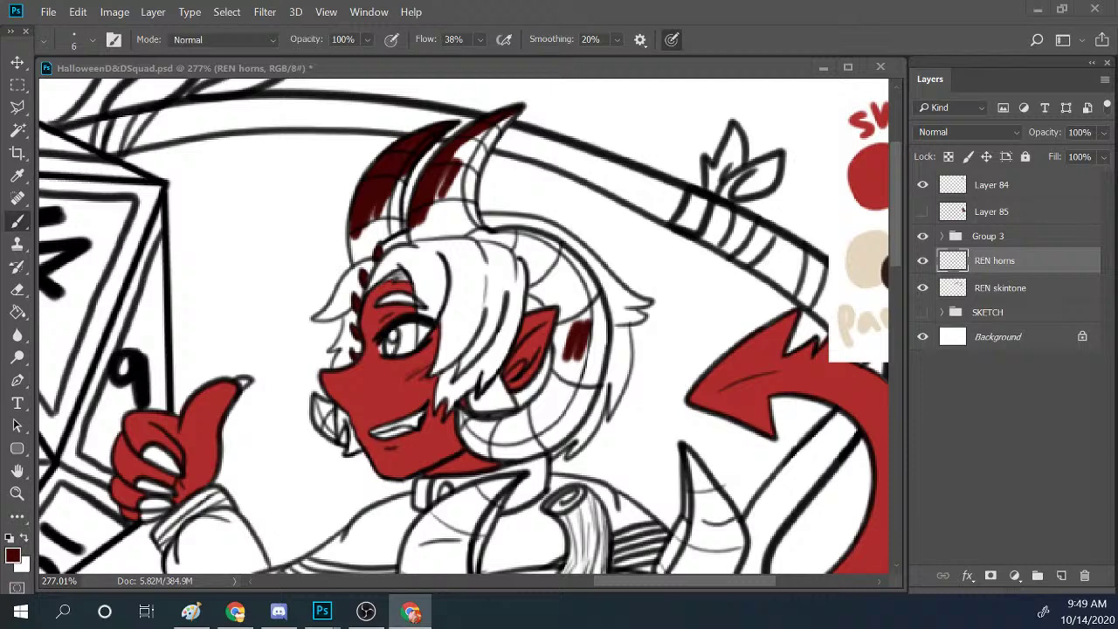
mouse_move(438, 181)
left_mouse_down()
mouse_move(465, 134)
mouse_move(440, 153)
mouse_move(430, 190)
mouse_move(442, 156)
mouse_move(433, 152)
mouse_move(473, 112)
mouse_move(449, 178)
mouse_move(472, 155)
mouse_move(443, 207)
mouse_move(460, 149)
mouse_move(441, 158)
mouse_move(426, 193)
mouse_move(462, 152)
mouse_move(453, 204)
mouse_move(511, 114)
mouse_move(488, 139)
mouse_move(477, 136)
mouse_move(487, 119)
mouse_move(461, 159)
left_mouse_up()
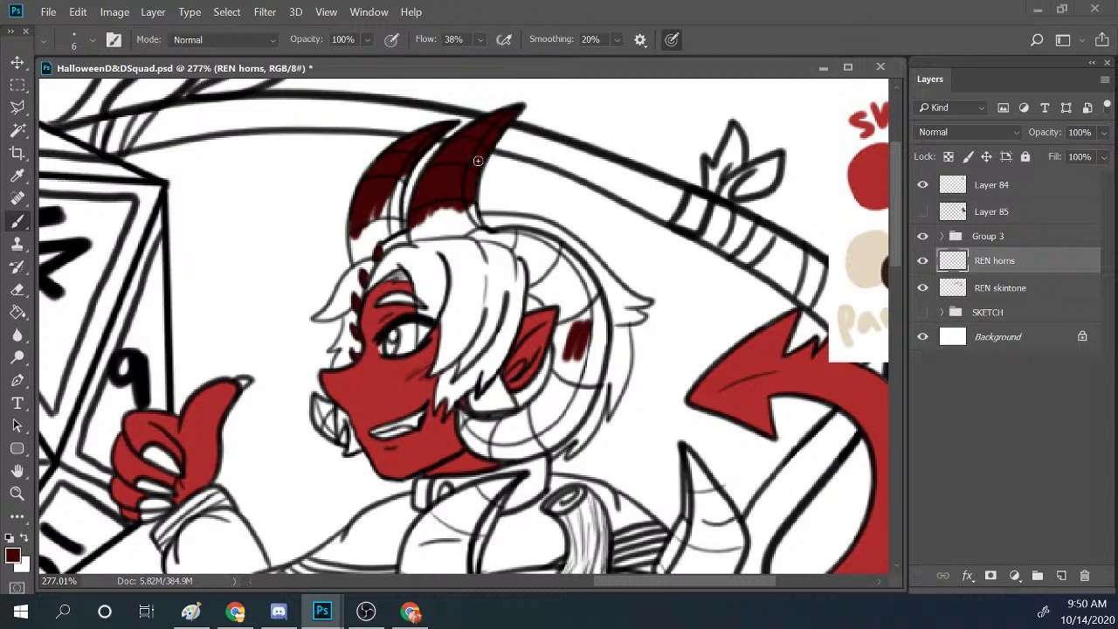
mouse_move(417, 225)
left_mouse_down()
mouse_move(448, 199)
mouse_move(450, 221)
mouse_move(462, 197)
mouse_move(475, 230)
mouse_move(468, 161)
mouse_move(422, 226)
mouse_move(415, 197)
mouse_move(429, 234)
mouse_move(416, 238)
mouse_move(454, 236)
mouse_move(414, 236)
mouse_move(445, 225)
left_mouse_up()
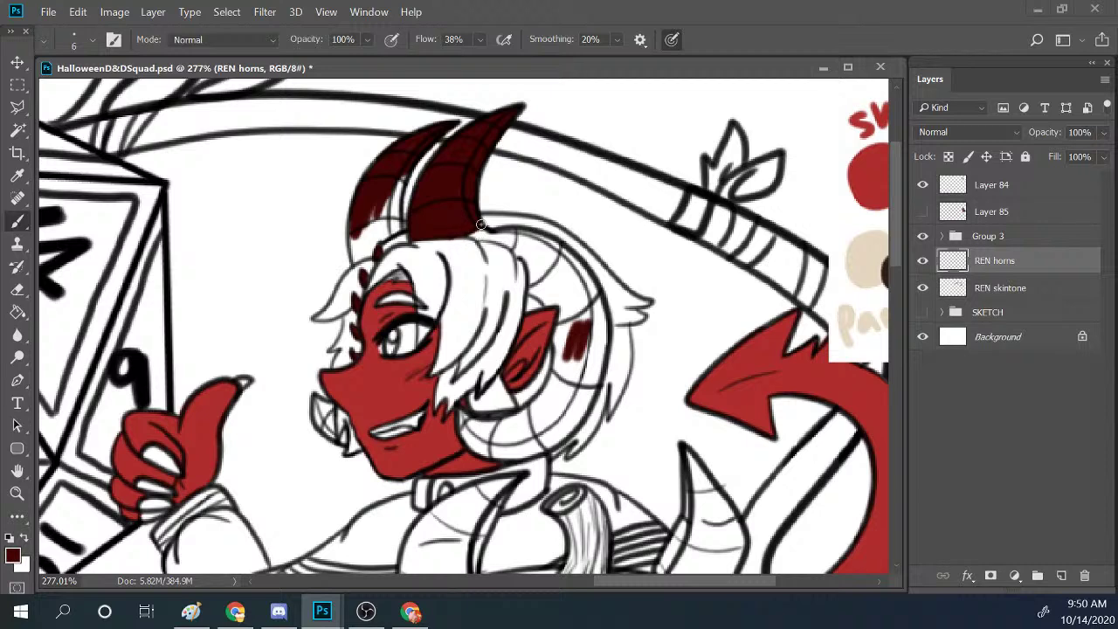
left_click_drag(366, 214, 354, 259)
mouse_move(349, 258)
left_mouse_down()
mouse_move(384, 203)
mouse_move(359, 234)
mouse_move(411, 144)
mouse_move(374, 198)
mouse_move(370, 251)
mouse_move(352, 214)
mouse_move(364, 194)
mouse_move(381, 206)
mouse_move(392, 183)
mouse_move(393, 210)
mouse_move(428, 138)
mouse_move(406, 131)
mouse_move(382, 237)
mouse_move(398, 227)
mouse_move(388, 203)
mouse_move(378, 234)
left_mouse_up()
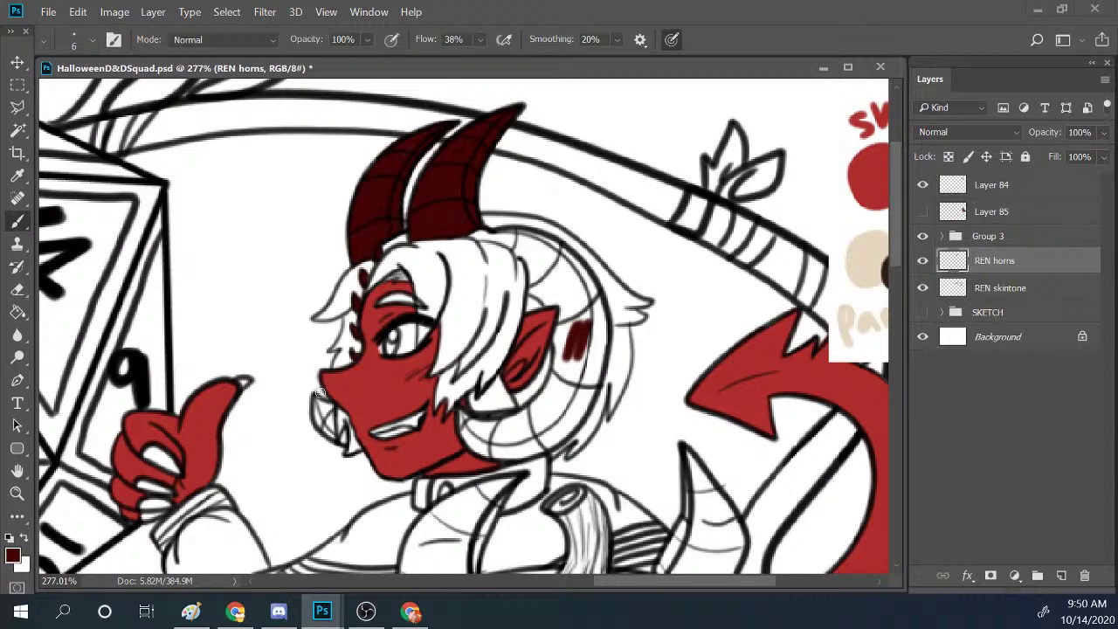
Fill the small horn tip beside the mouth and the large curled horn around the ear with dark red.
mouse_move(321, 392)
left_mouse_down()
mouse_move(324, 430)
mouse_move(333, 435)
mouse_move(337, 417)
mouse_move(344, 432)
mouse_move(336, 443)
mouse_move(337, 428)
left_mouse_up()
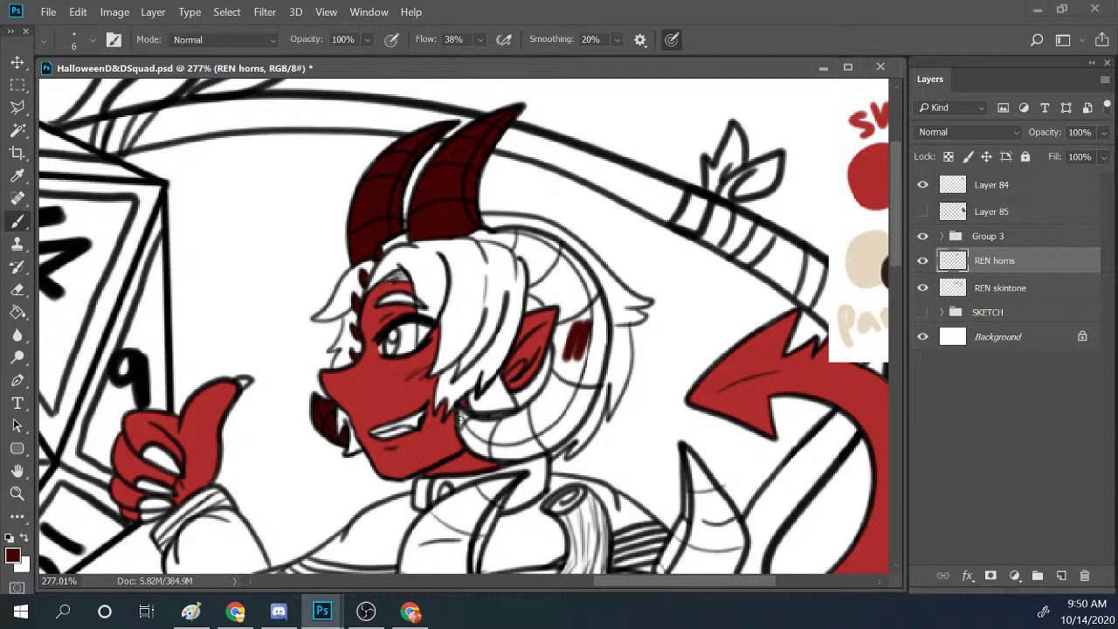
mouse_move(463, 420)
left_mouse_down()
mouse_move(486, 437)
mouse_move(498, 427)
mouse_move(465, 425)
mouse_move(486, 438)
mouse_move(535, 413)
mouse_move(506, 426)
mouse_move(517, 418)
mouse_move(499, 415)
mouse_move(530, 421)
mouse_move(468, 425)
mouse_move(543, 395)
mouse_move(512, 437)
mouse_move(488, 401)
mouse_move(502, 359)
mouse_move(471, 397)
mouse_move(475, 406)
mouse_move(501, 378)
mouse_move(481, 399)
mouse_move(512, 408)
mouse_move(490, 404)
mouse_move(502, 406)
mouse_move(499, 381)
mouse_move(510, 405)
mouse_move(492, 400)
mouse_move(533, 345)
mouse_move(468, 411)
mouse_move(491, 373)
left_mouse_up()
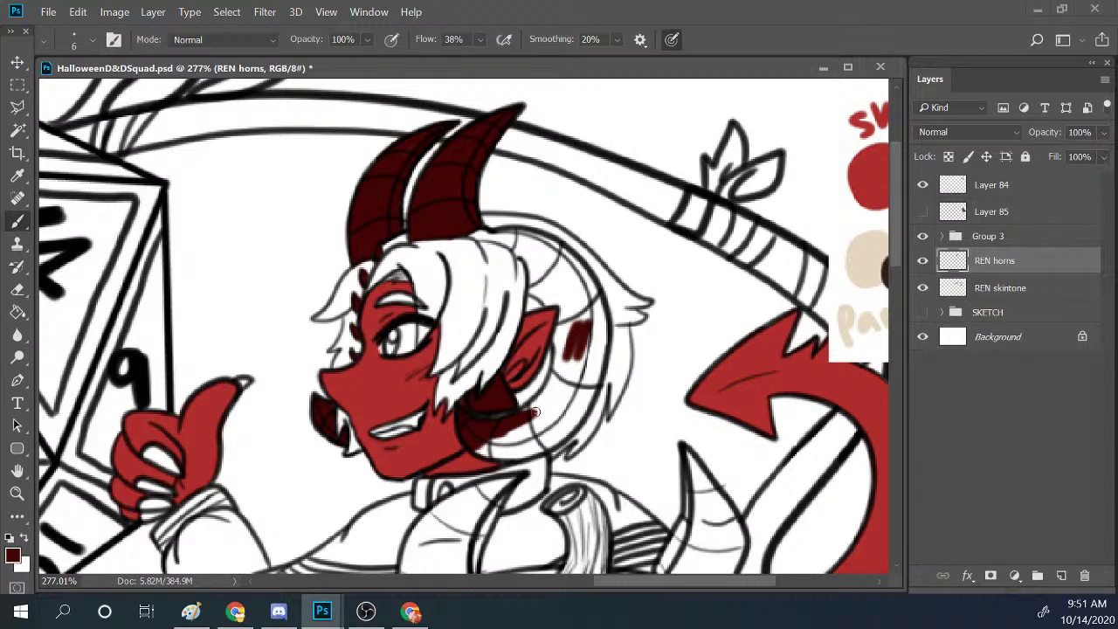
mouse_move(537, 412)
left_mouse_down()
mouse_move(504, 432)
mouse_move(537, 413)
left_mouse_up()
mouse_move(551, 386)
left_mouse_down()
mouse_move(556, 338)
mouse_move(562, 361)
mouse_move(583, 307)
mouse_move(558, 402)
mouse_move(570, 377)
left_mouse_up()
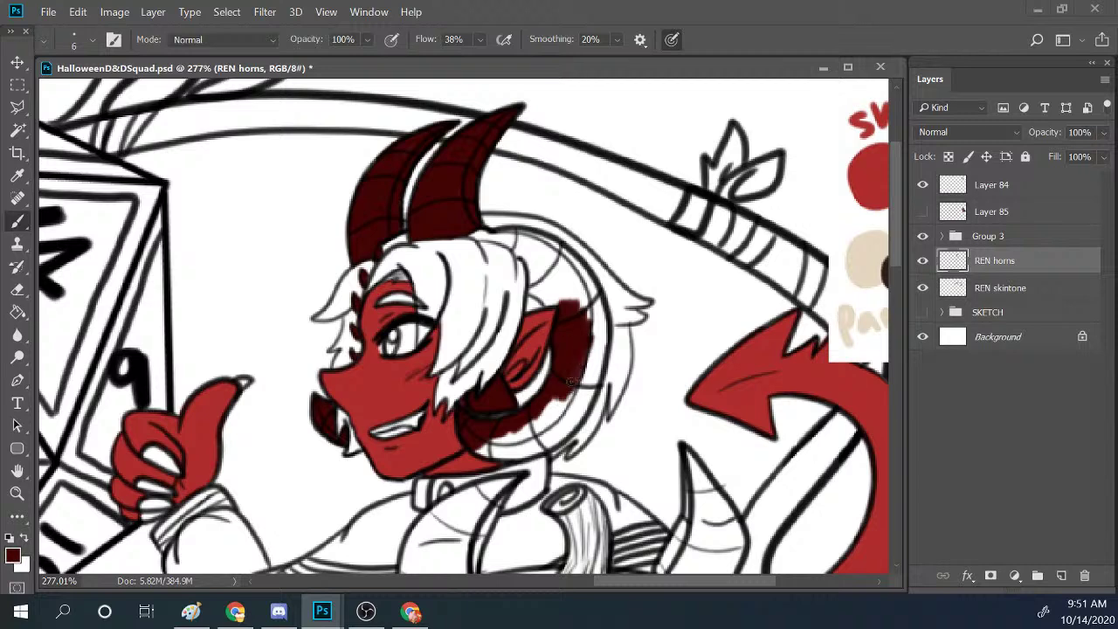
mouse_move(548, 302)
left_mouse_down()
mouse_move(526, 255)
mouse_move(468, 232)
mouse_move(489, 222)
mouse_move(488, 236)
mouse_move(531, 236)
mouse_move(536, 268)
mouse_move(513, 248)
mouse_move(524, 221)
mouse_move(538, 290)
mouse_move(545, 277)
mouse_move(539, 271)
mouse_move(537, 295)
mouse_move(557, 285)
mouse_move(557, 305)
mouse_move(535, 236)
mouse_move(562, 247)
mouse_move(571, 276)
mouse_move(550, 256)
mouse_move(545, 279)
mouse_move(559, 263)
mouse_move(538, 287)
mouse_move(537, 239)
mouse_move(576, 283)
mouse_move(574, 300)
mouse_move(564, 259)
mouse_move(594, 295)
mouse_move(583, 285)
mouse_move(584, 337)
mouse_move(599, 306)
mouse_move(604, 340)
mouse_move(600, 299)
mouse_move(576, 333)
mouse_move(582, 368)
mouse_move(592, 332)
mouse_move(593, 350)
mouse_move(578, 412)
mouse_move(593, 364)
mouse_move(539, 418)
mouse_move(590, 382)
mouse_move(571, 428)
mouse_move(549, 379)
mouse_move(542, 419)
mouse_move(522, 437)
mouse_move(552, 442)
mouse_move(520, 454)
mouse_move(469, 448)
mouse_move(506, 449)
left_mouse_up()
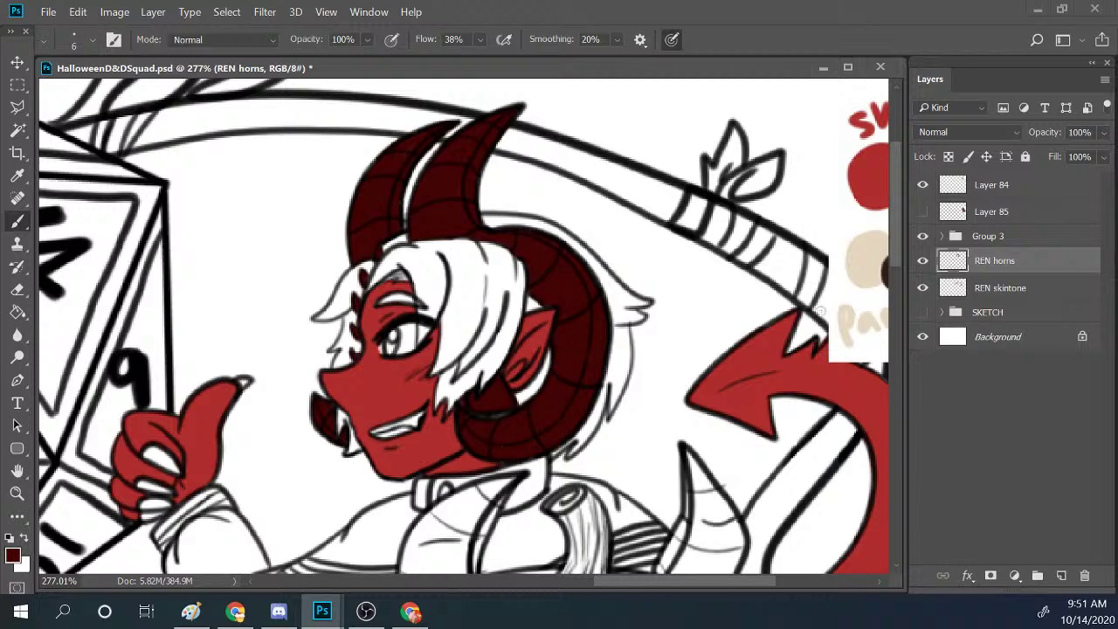
Paint the fingernails dark red on both the thumbs-up hand and the hand resting on the pumpkin.
scroll(903, 260, "down", 6)
scroll(903, 260, "up", 4)
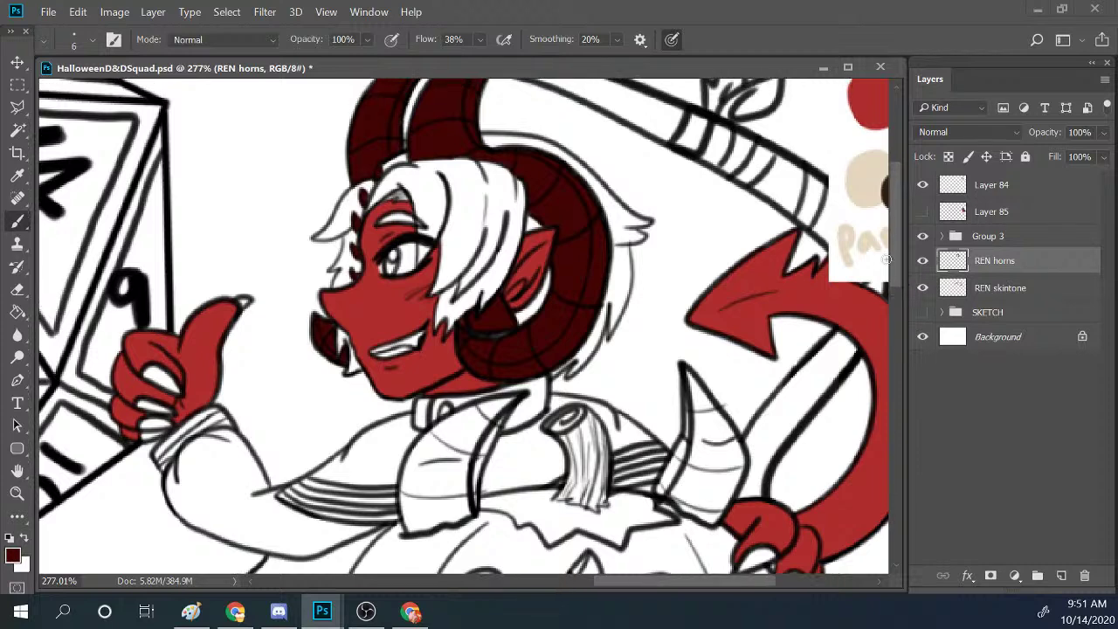
left_click_drag(246, 304, 246, 299)
mouse_move(150, 372)
left_mouse_down()
mouse_move(177, 390)
mouse_move(164, 375)
left_mouse_up()
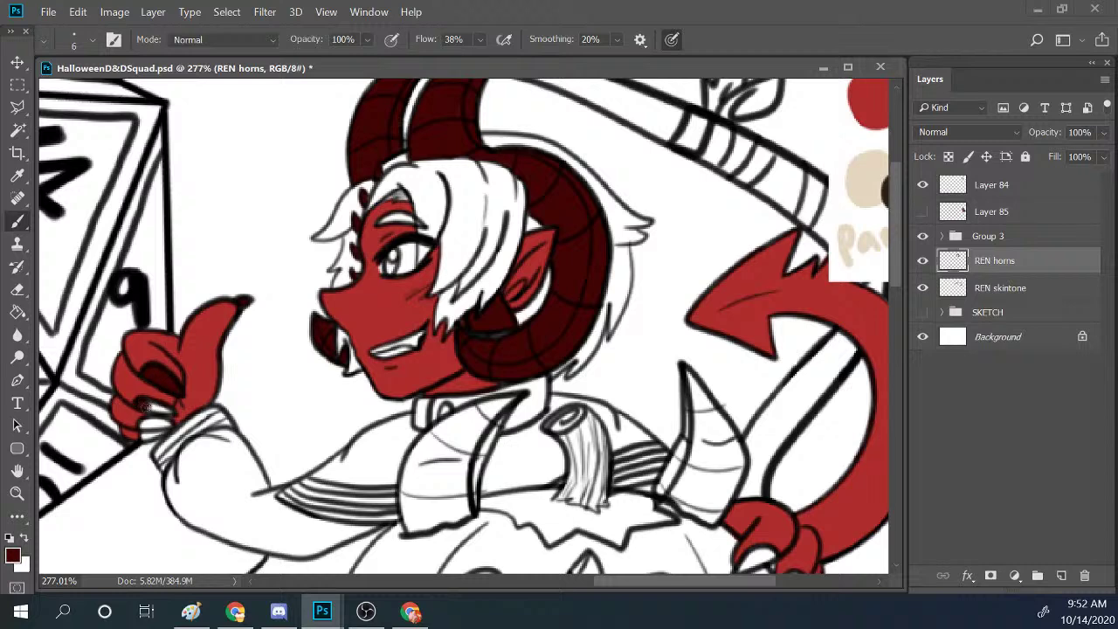
mouse_move(147, 407)
left_mouse_down()
mouse_move(159, 407)
mouse_move(145, 401)
mouse_move(145, 438)
mouse_move(168, 425)
left_mouse_up()
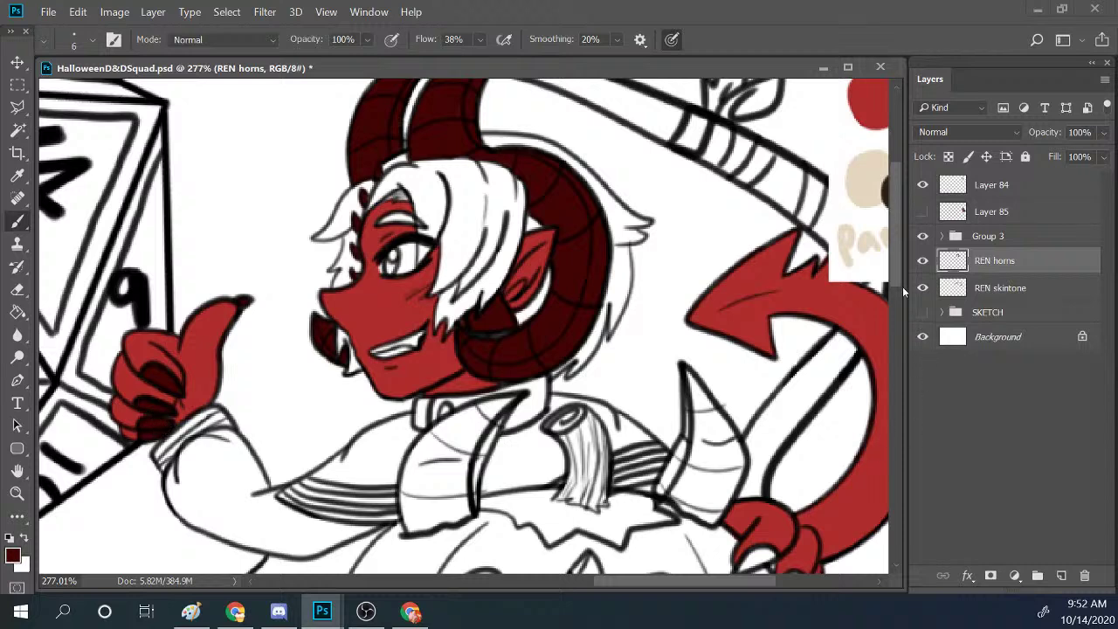
scroll(901, 286, "down", 5)
mouse_move(747, 348)
left_mouse_down()
mouse_move(777, 333)
mouse_move(747, 349)
mouse_move(782, 303)
mouse_move(791, 366)
mouse_move(799, 354)
mouse_move(781, 368)
mouse_move(799, 340)
mouse_move(802, 376)
mouse_move(786, 381)
mouse_move(814, 375)
mouse_move(808, 391)
mouse_move(792, 381)
mouse_move(807, 368)
mouse_move(794, 391)
mouse_move(810, 372)
mouse_move(794, 351)
left_mouse_up()
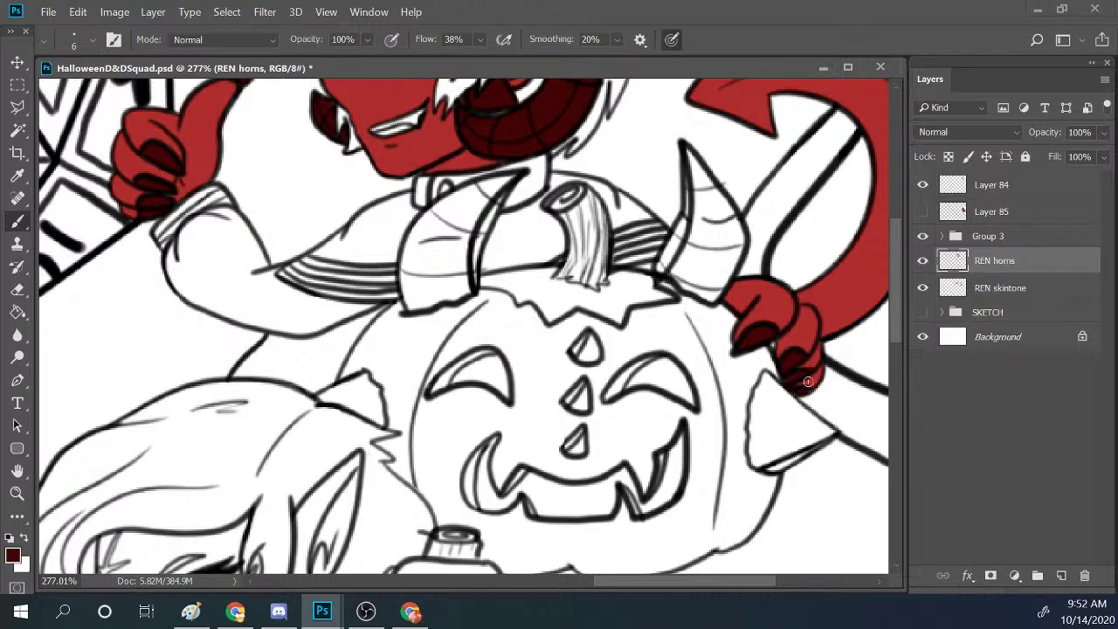
left_click(19, 492)
scroll(534, 213, "down", 5)
scroll(698, 188, "down", 1)
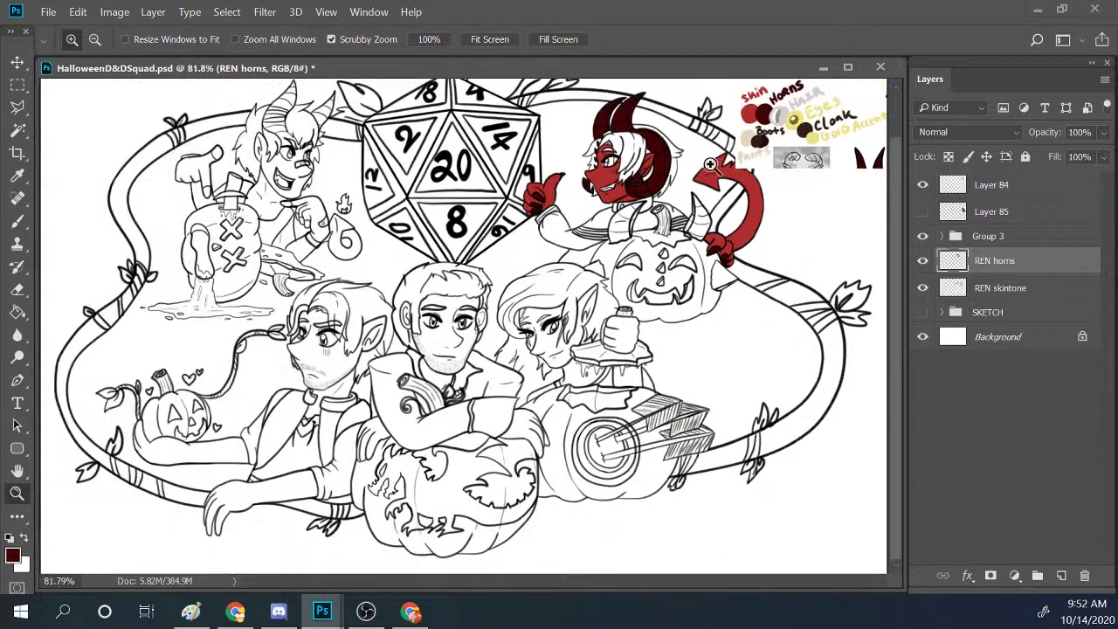
Check the horned character's finished horns and nails up close by toggling the reference layer and the REN horns layer.
scroll(742, 166, "up", 4)
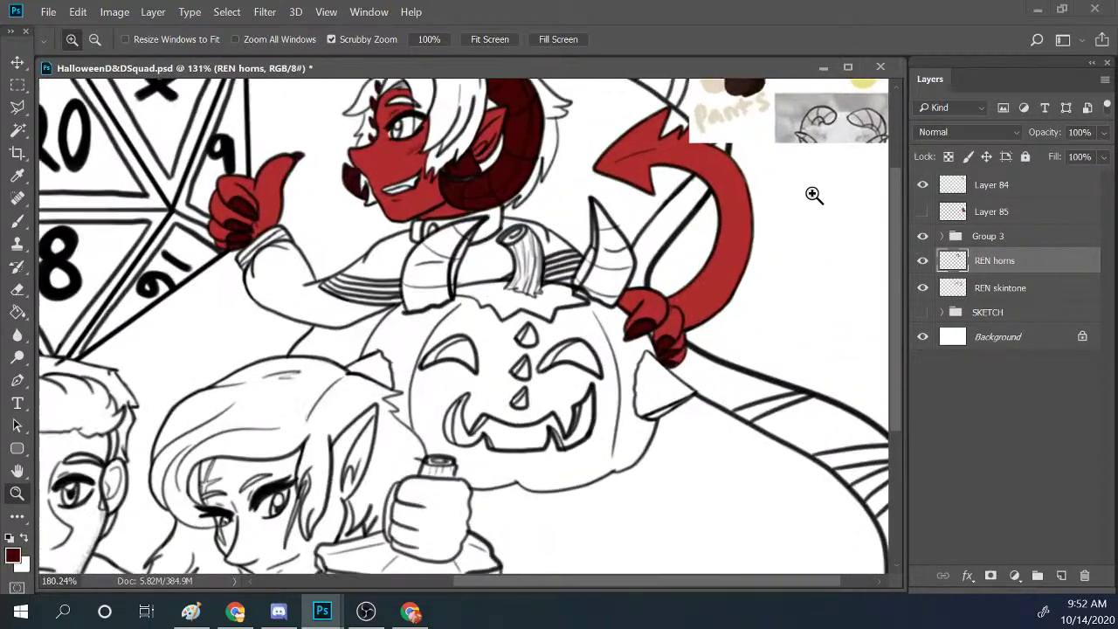
scroll(813, 194, "up", 1)
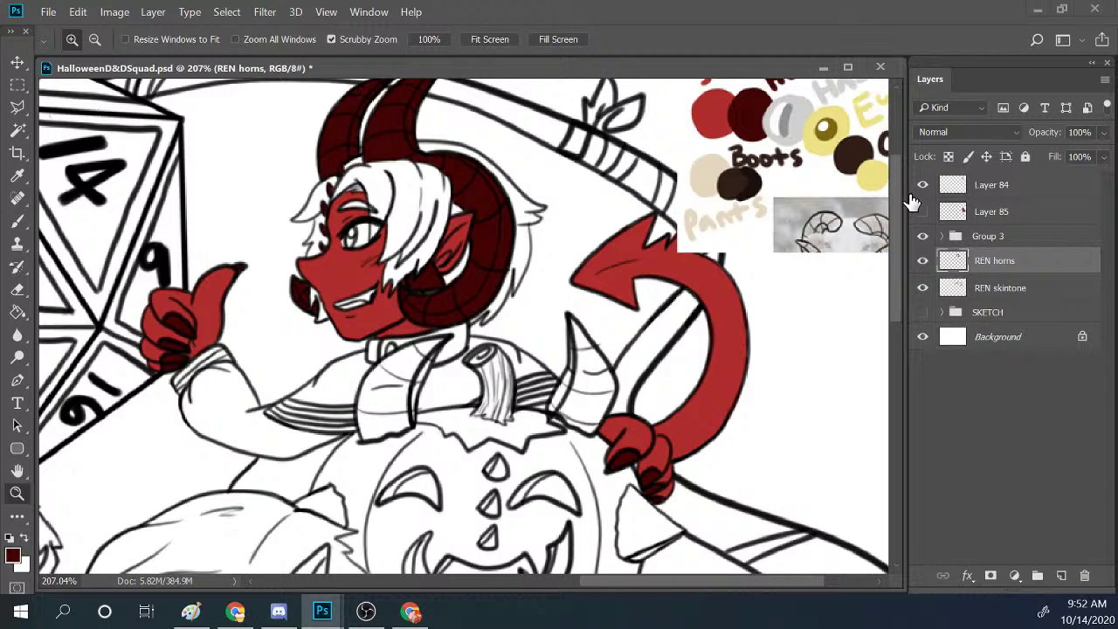
left_click(922, 212)
left_click(922, 260)
left_click(922, 260)
key("b")
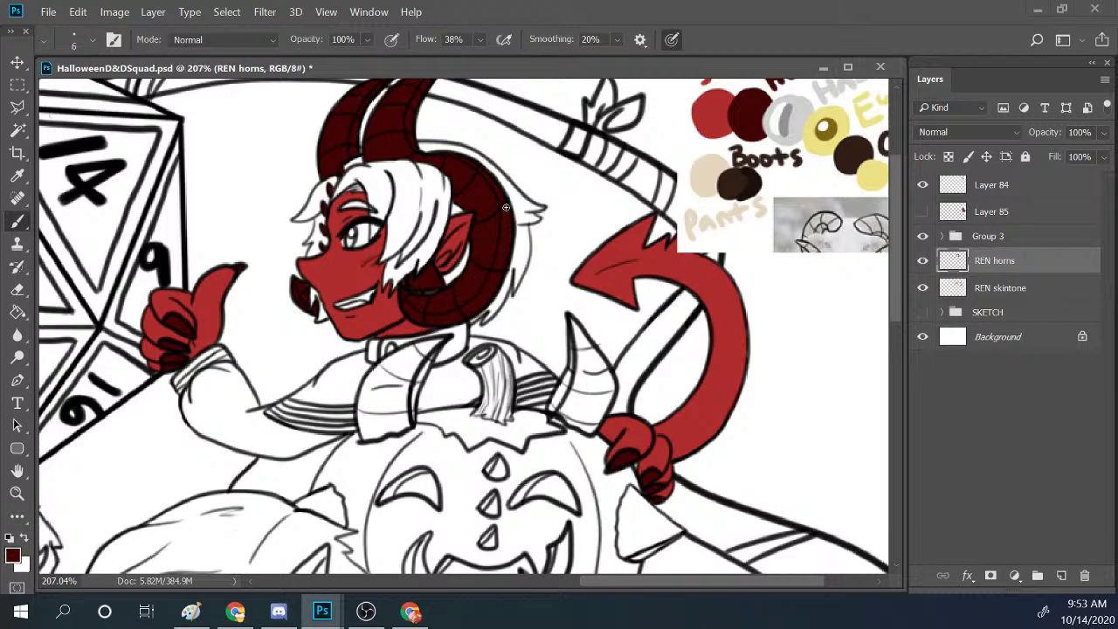
key("z")
key("ctrl+0")
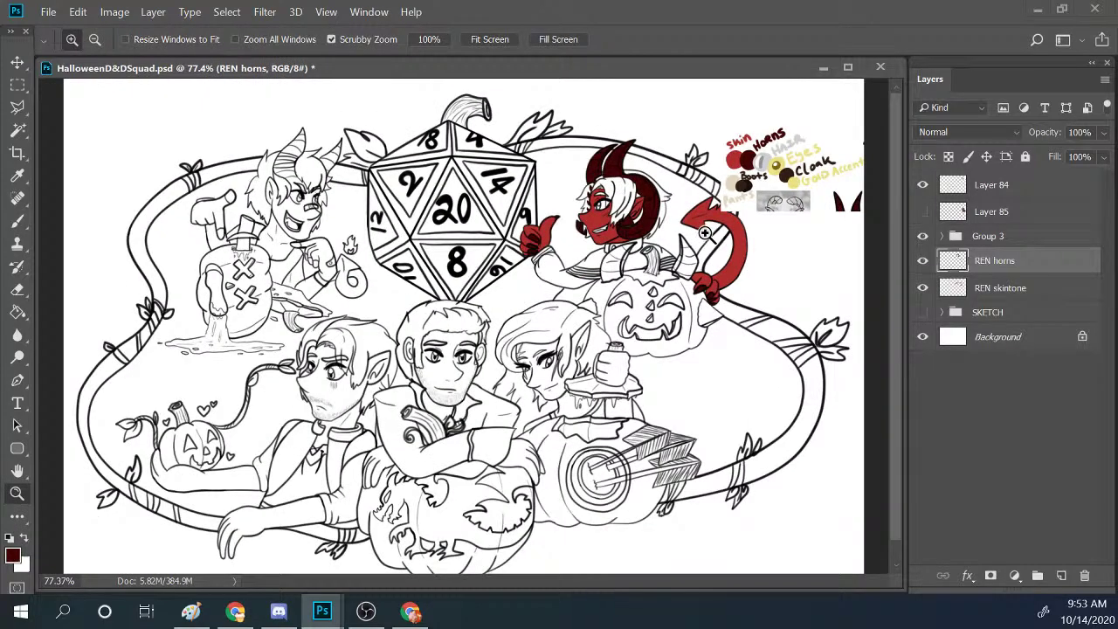
Sample the dark brown Cloak swatch and add a layer named "REN cloak" directly above the SKETCH group.
mouse_move(705, 234)
left_mouse_down()
mouse_move(906, 276)
mouse_move(899, 216)
left_mouse_up()
key("b")
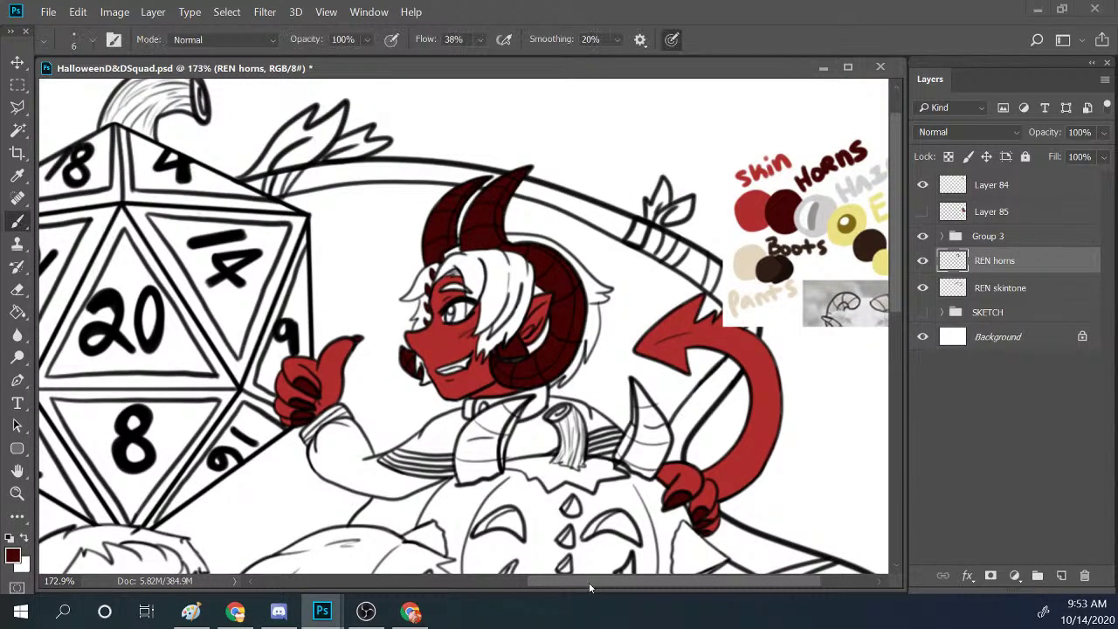
left_click_drag(589, 582, 657, 579)
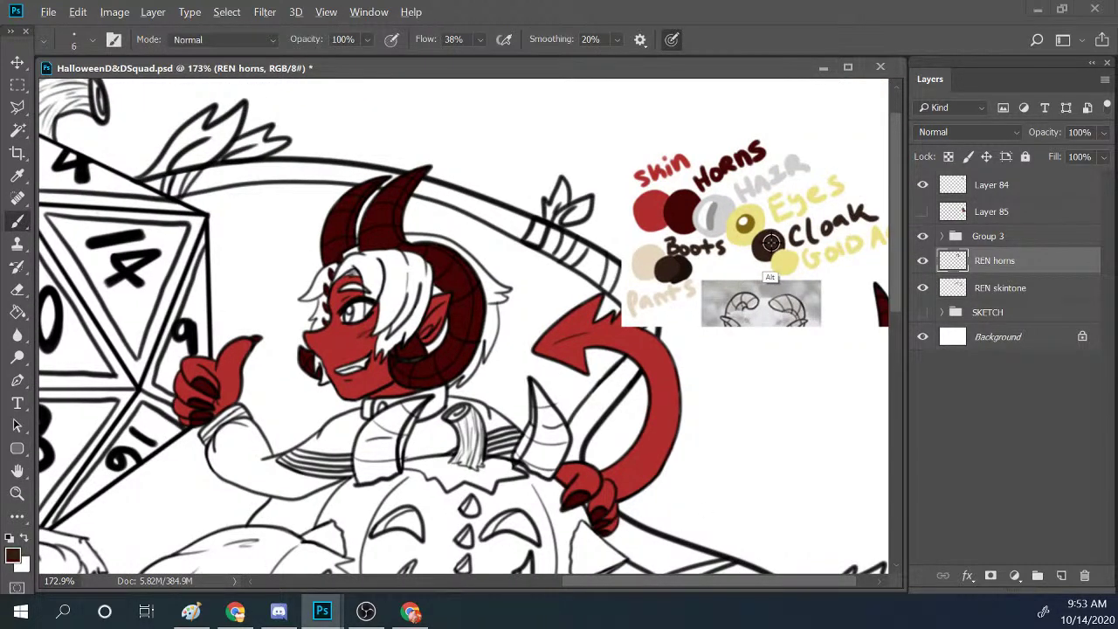
left_click(1004, 312)
left_click(1062, 576)
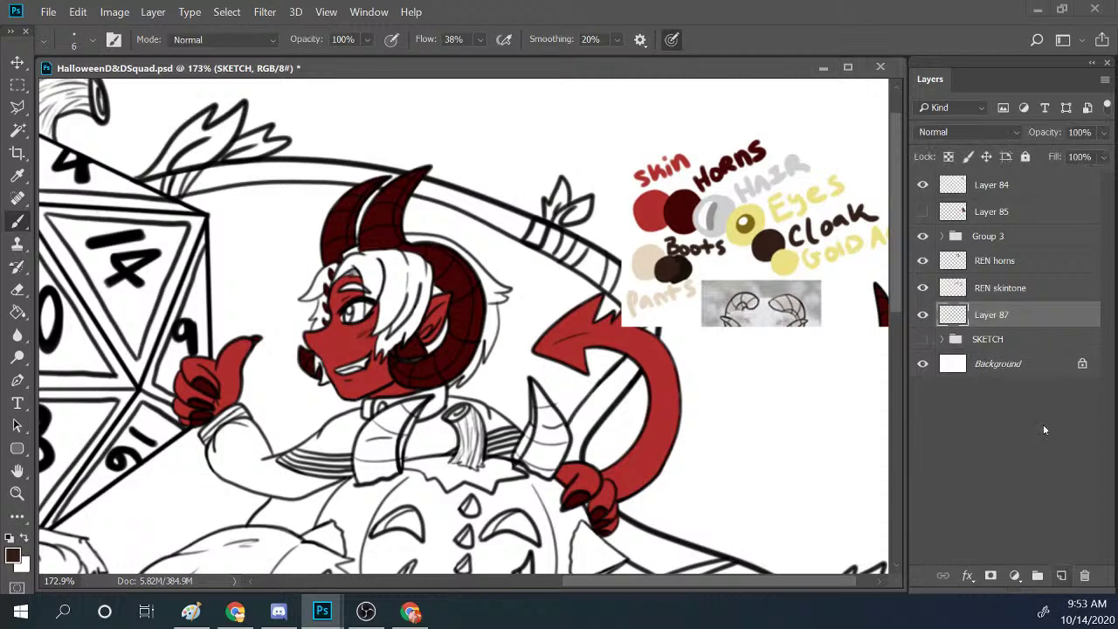
double_click(991, 315)
type("REN cloak")
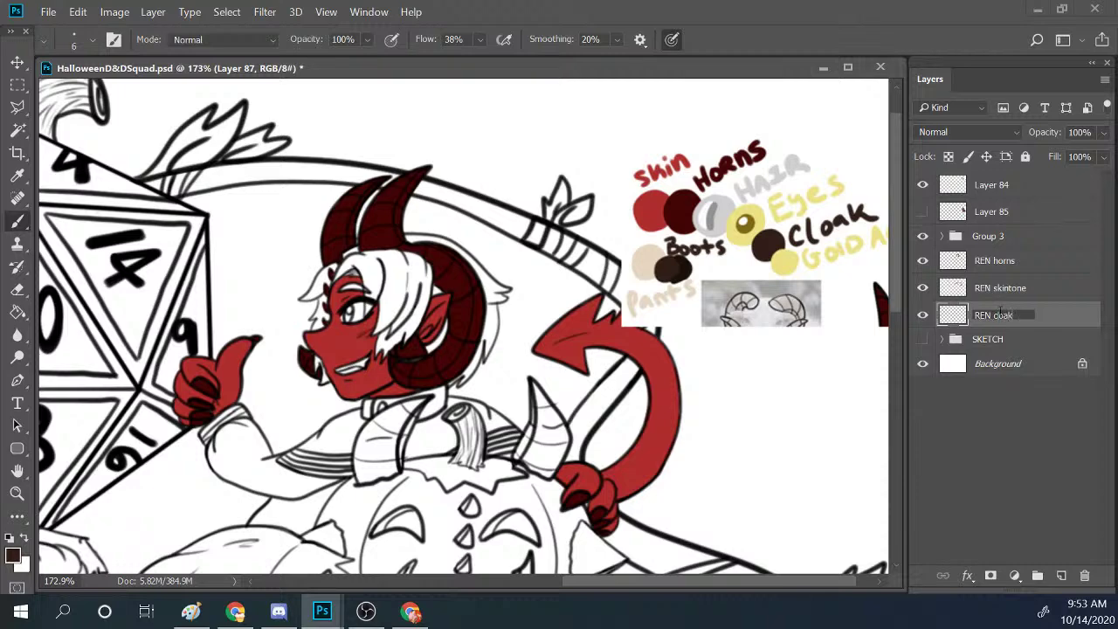
key("Return")
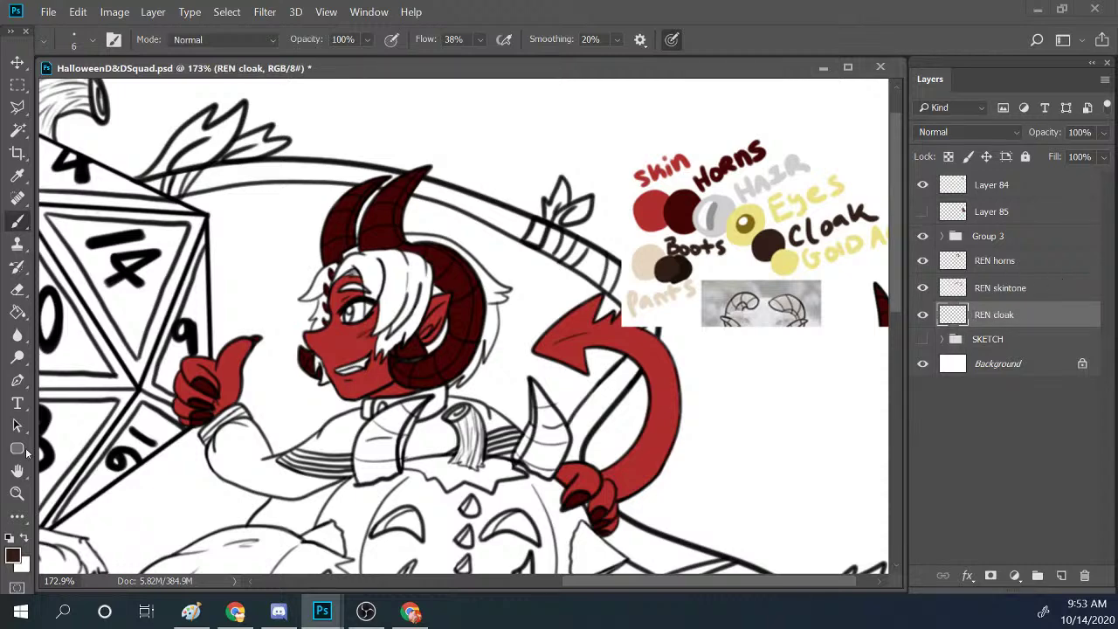
Fill the horned character's cloak collar and shoulders with dark brown, working around the pumpkin's horns and stem.
left_click(16, 493)
left_click_drag(454, 414, 886, 329)
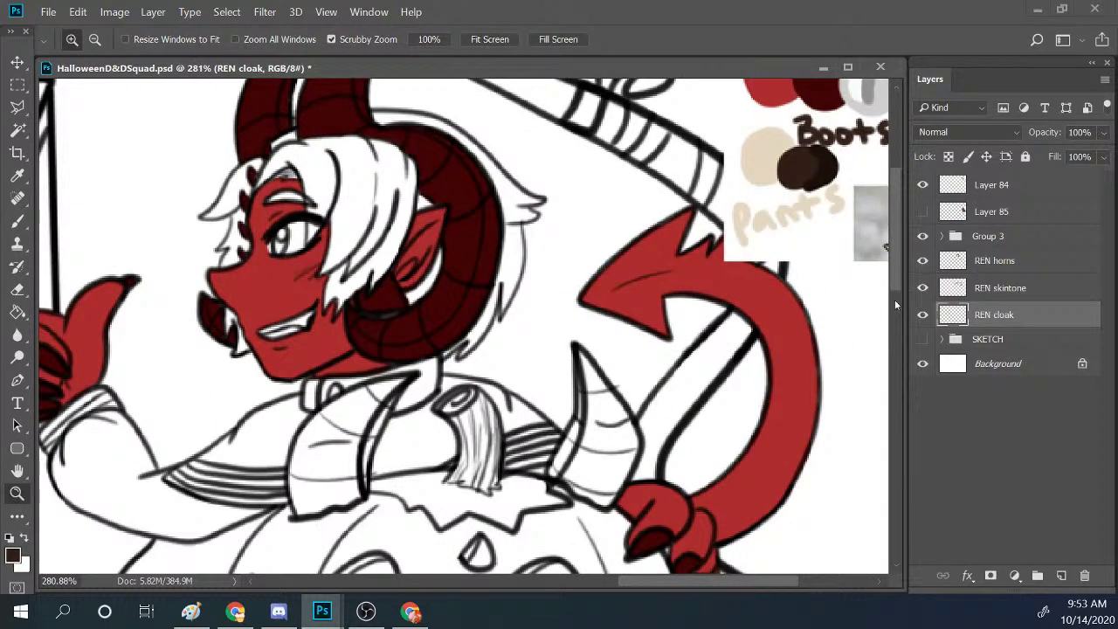
scroll(890, 297, "down", 3)
left_click_drag(365, 317, 379, 292)
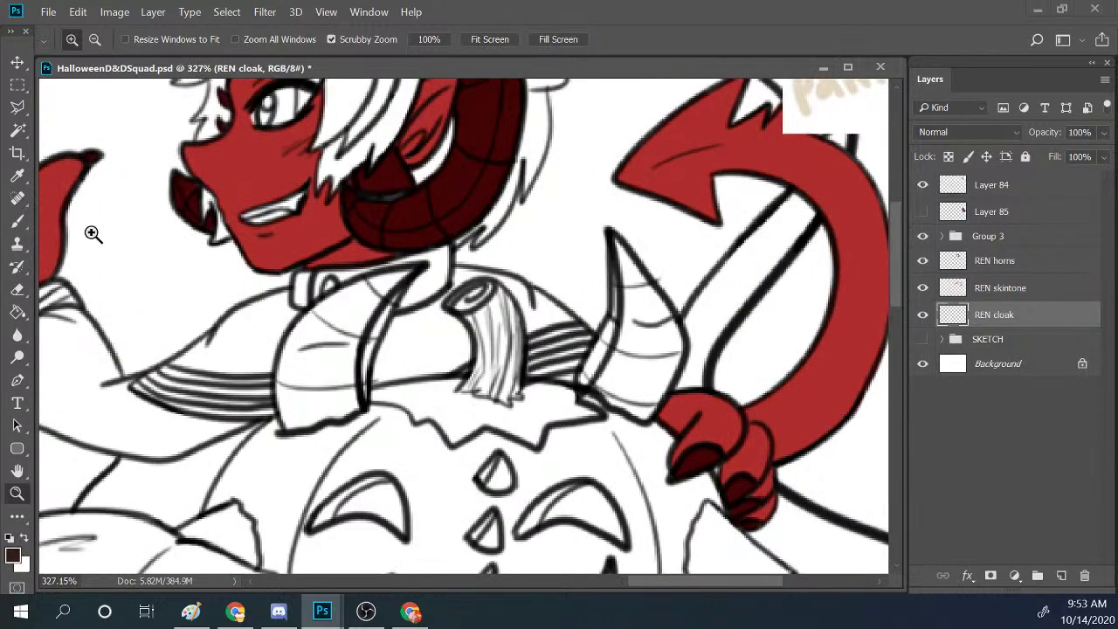
key("b")
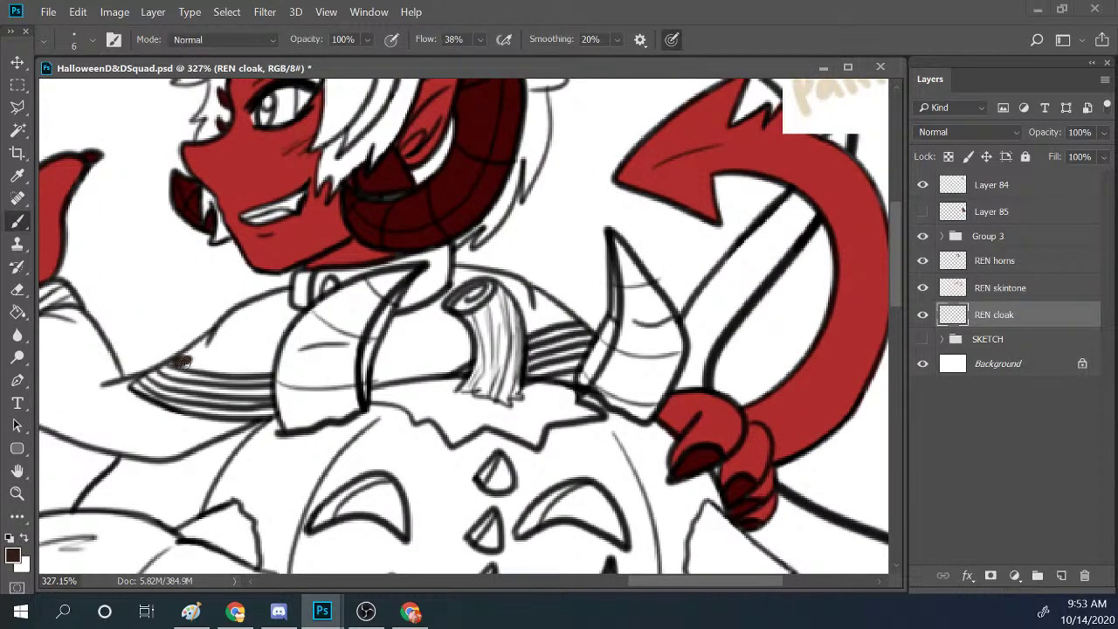
mouse_move(183, 360)
left_mouse_down()
mouse_move(263, 299)
mouse_move(217, 332)
mouse_move(290, 299)
mouse_move(235, 345)
mouse_move(295, 300)
mouse_move(240, 359)
mouse_move(262, 349)
mouse_move(301, 301)
mouse_move(276, 344)
mouse_move(187, 365)
mouse_move(251, 349)
mouse_move(203, 367)
mouse_move(263, 364)
mouse_move(225, 353)
mouse_move(258, 353)
mouse_move(202, 368)
mouse_move(232, 372)
mouse_move(262, 356)
mouse_move(264, 372)
mouse_move(275, 334)
mouse_move(229, 340)
mouse_move(305, 275)
mouse_move(296, 297)
mouse_move(304, 274)
mouse_move(301, 309)
mouse_move(326, 273)
mouse_move(433, 257)
mouse_move(400, 305)
mouse_move(374, 379)
mouse_move(442, 253)
mouse_move(409, 324)
mouse_move(481, 276)
mouse_move(422, 338)
mouse_move(462, 316)
mouse_move(467, 358)
mouse_move(461, 327)
mouse_move(377, 368)
mouse_move(385, 384)
mouse_move(458, 363)
mouse_move(420, 339)
mouse_move(439, 321)
mouse_move(419, 357)
mouse_move(405, 352)
mouse_move(470, 339)
mouse_move(451, 285)
mouse_move(168, 377)
mouse_move(189, 360)
left_mouse_up()
mouse_move(482, 274)
left_mouse_down()
mouse_move(532, 296)
mouse_move(513, 285)
mouse_move(532, 300)
mouse_move(528, 322)
mouse_move(522, 308)
mouse_move(530, 332)
mouse_move(551, 321)
mouse_move(536, 296)
mouse_move(555, 321)
left_mouse_up()
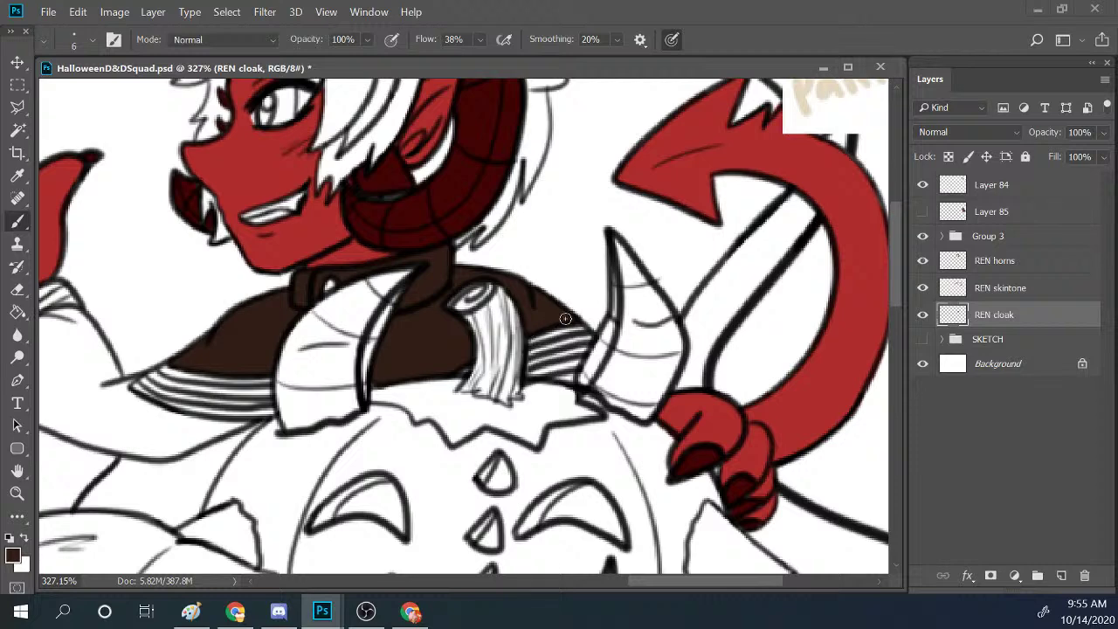
Paint the cloak's hem bands dark brown on both sides of the pumpkin's horns, leaving the thin trim stripes unpainted.
mouse_move(563, 341)
left_mouse_down()
mouse_move(530, 351)
mouse_move(605, 318)
mouse_move(621, 341)
mouse_move(542, 373)
mouse_move(581, 358)
left_mouse_up()
left_click_drag(157, 380, 269, 394)
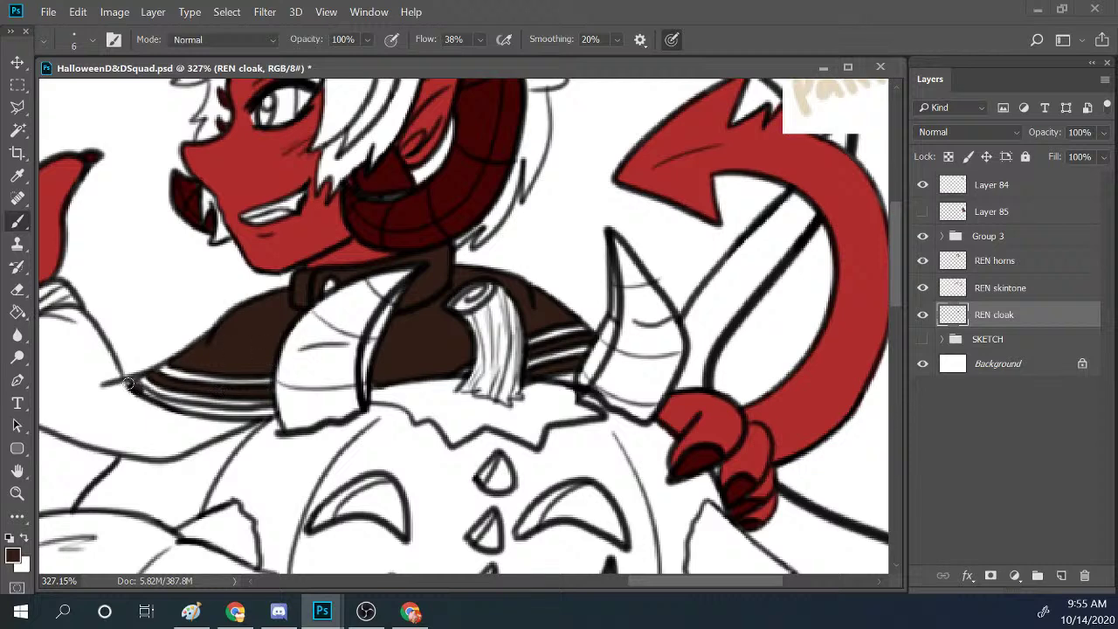
mouse_move(134, 389)
left_mouse_down()
mouse_move(162, 405)
mouse_move(137, 387)
mouse_move(200, 412)
mouse_move(173, 403)
mouse_move(270, 414)
left_mouse_up()
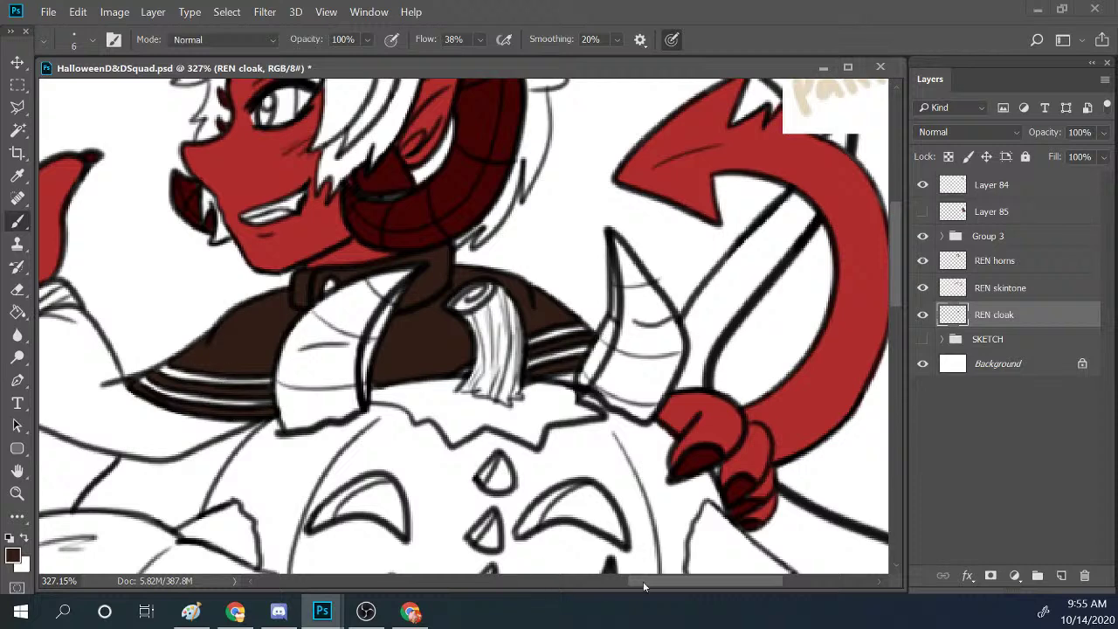
Compare the painted cloak with the coloured character reference on Layer 85, showing that layer briefly and hiding it again.
mouse_move(646, 582)
left_mouse_down()
mouse_move(683, 579)
mouse_move(634, 585)
left_mouse_up()
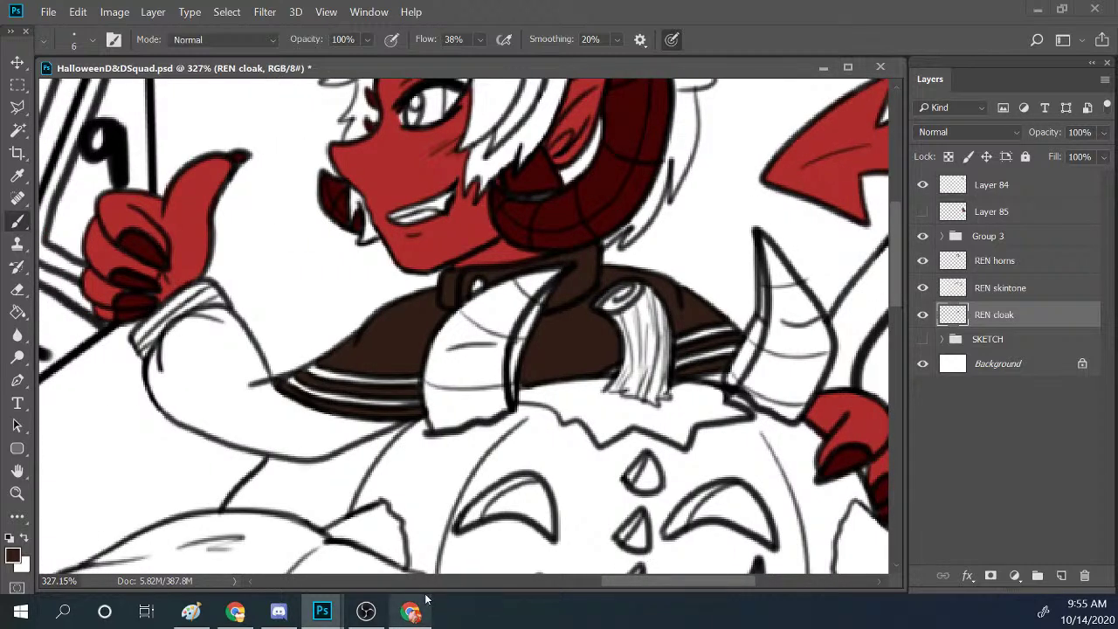
mouse_move(426, 599)
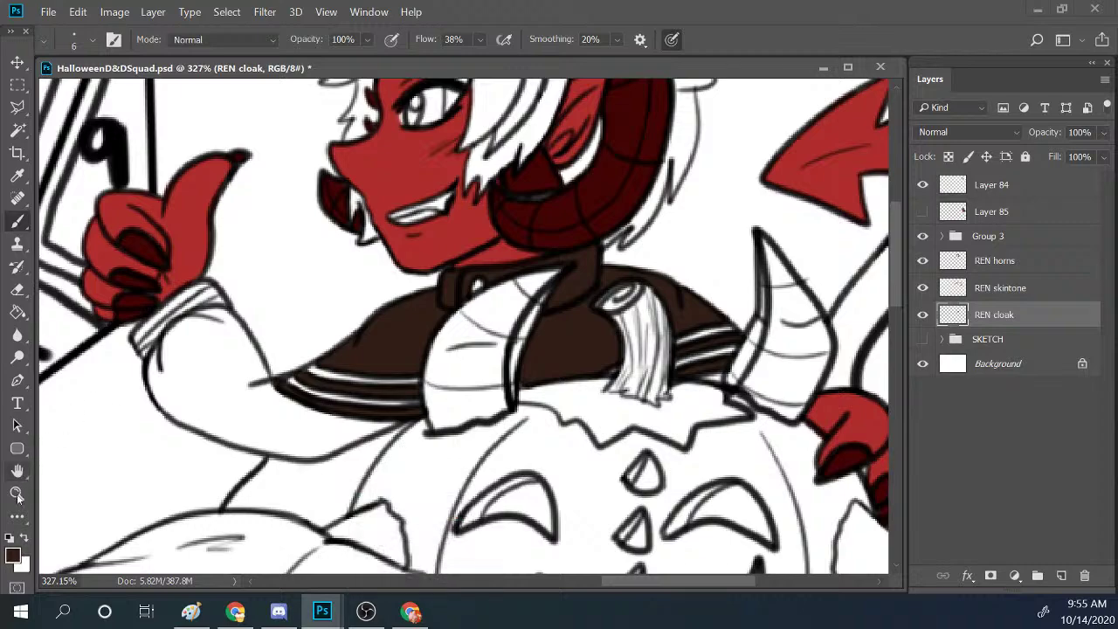
key("z")
left_click(783, 332, "alt")
left_click(800, 350, "alt")
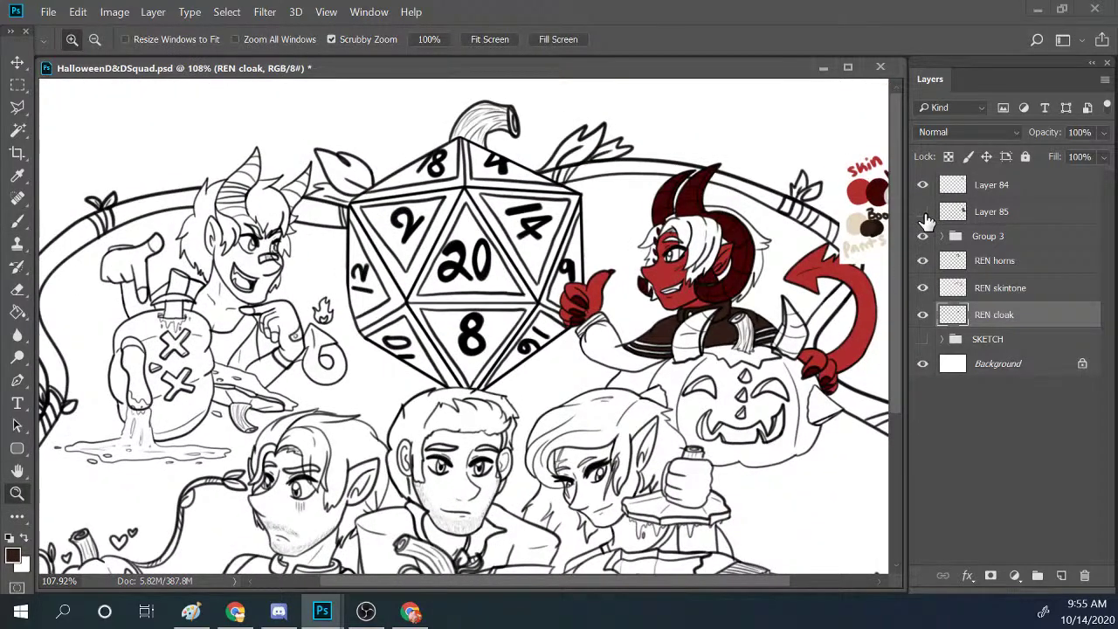
left_click(922, 211)
left_click_drag(709, 585, 802, 580)
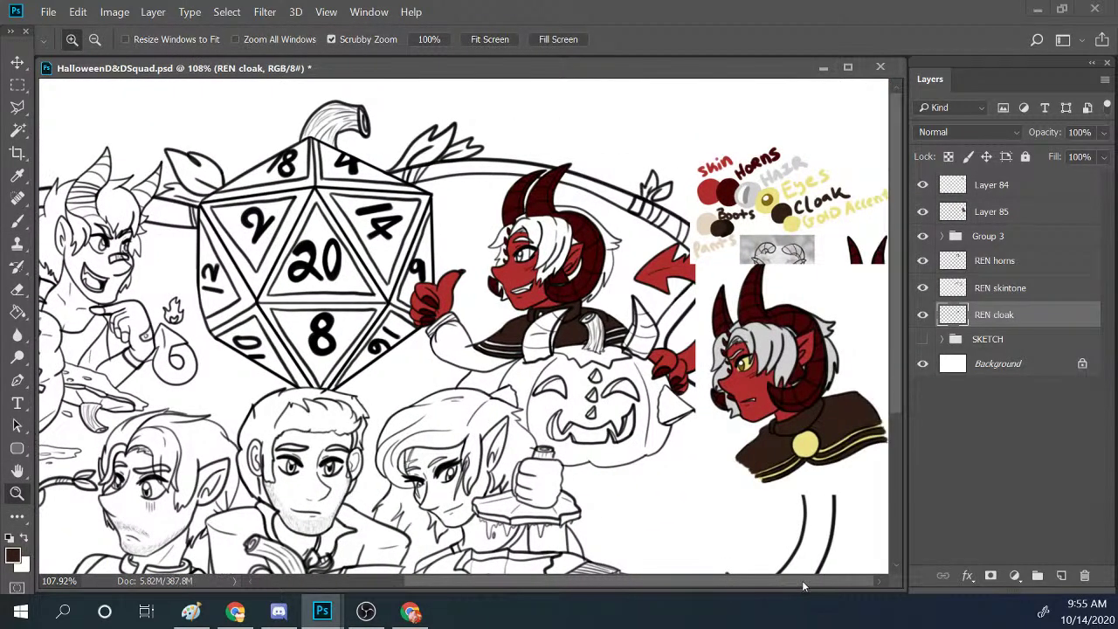
left_click(922, 211)
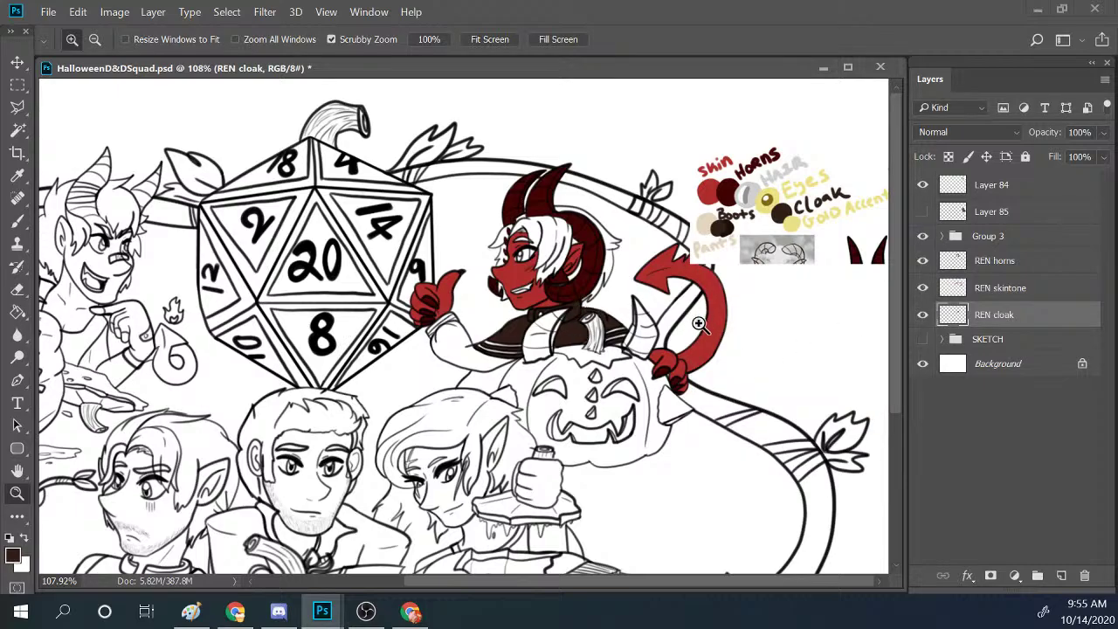
Open the reference image "5-30-20 Ren + Nate.png" alongside the drawing.
left_click_drag(682, 325, 899, 260)
scroll(898, 262, "up", 3)
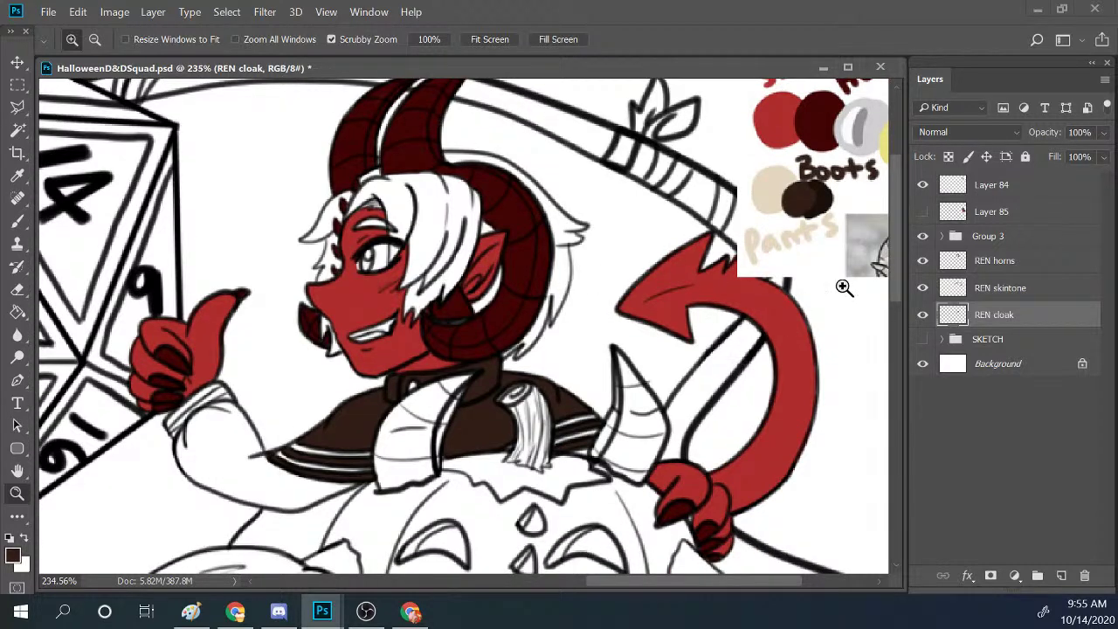
left_click_drag(898, 286, 898, 267)
scroll(898, 267, "down", 2)
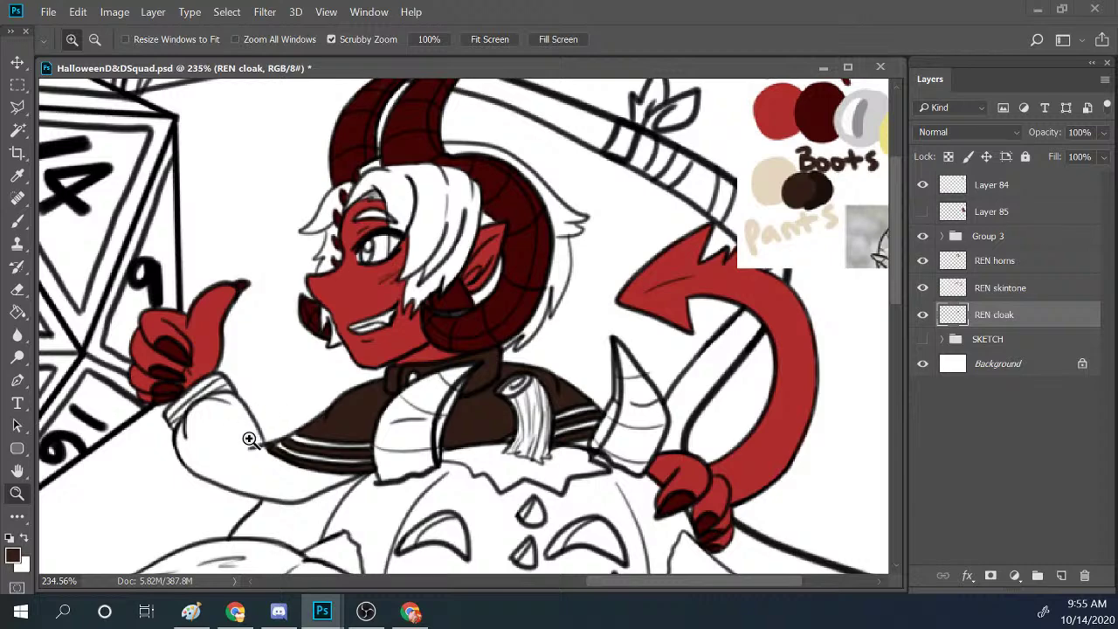
left_click(48, 13)
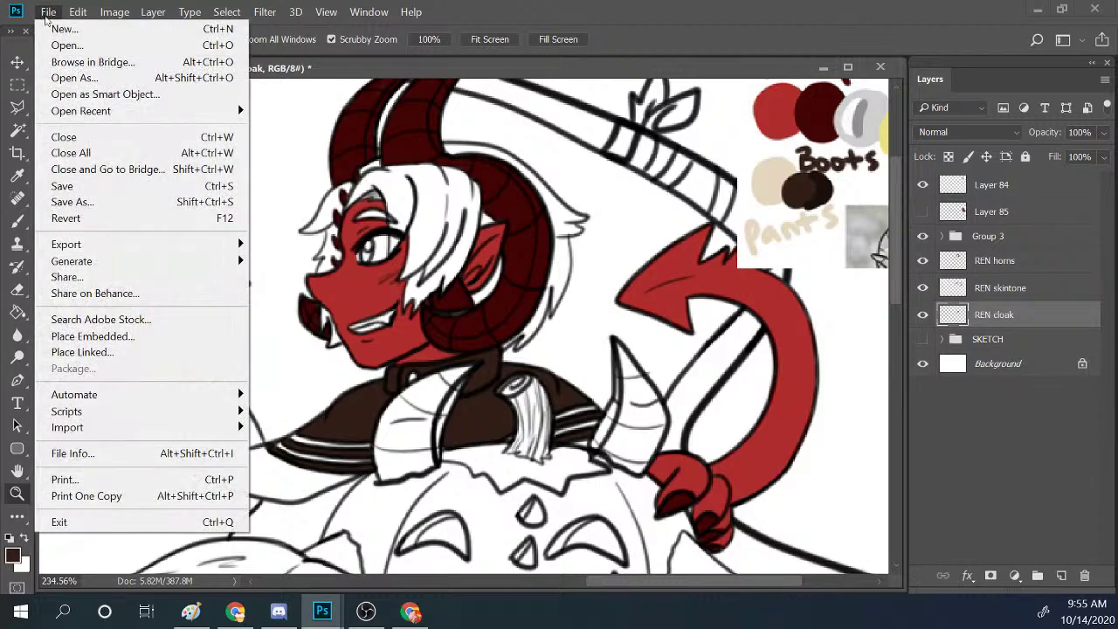
left_click(61, 44)
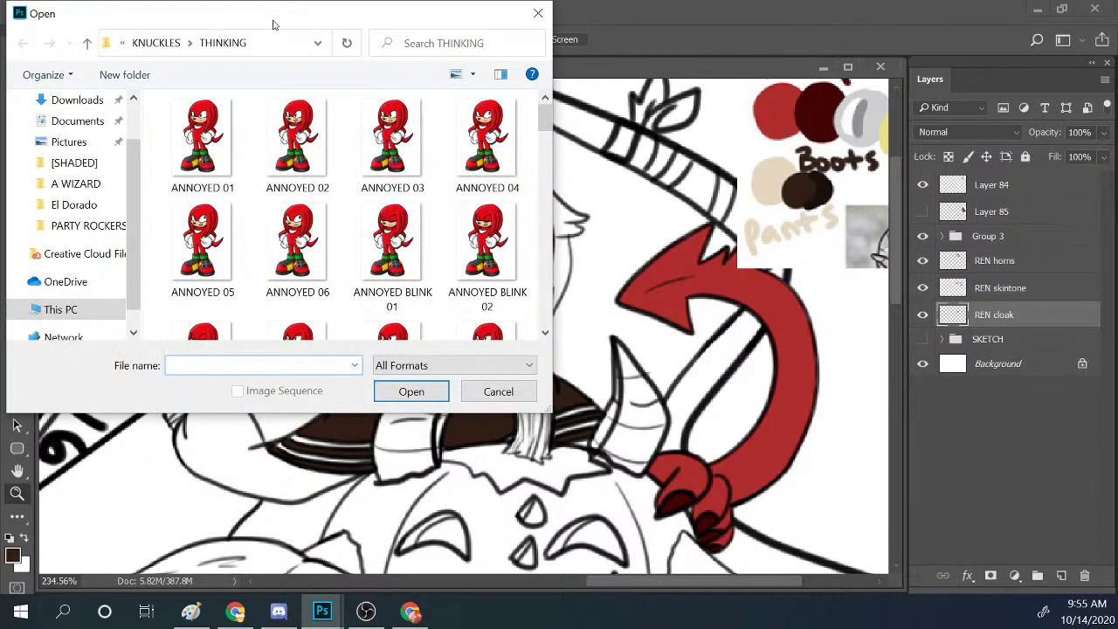
left_click_drag(274, 25, 0, 65)
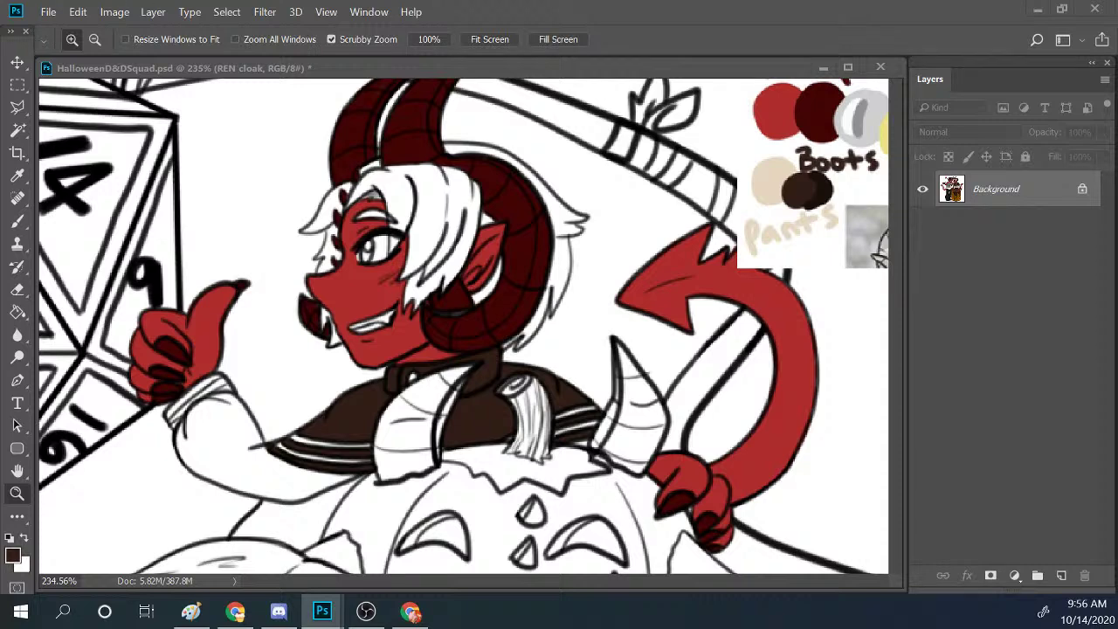
Enlarge and reposition the reference image's window, and examine the cloaked character's sleeves and outfit colours at 121% zoom.
left_click_drag(265, 161, 282, 108)
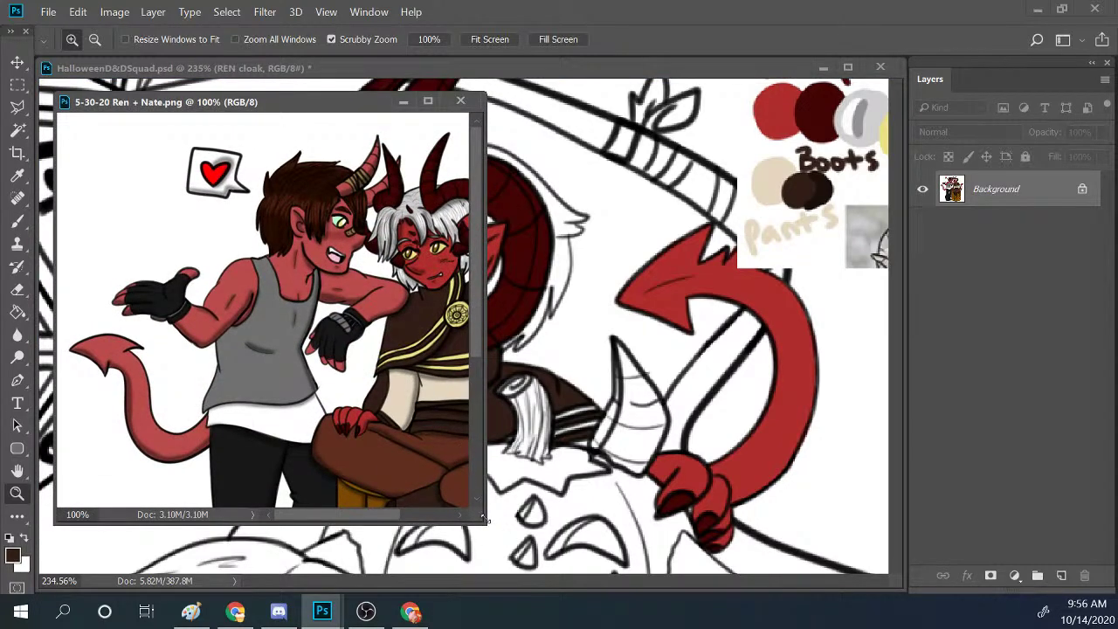
left_click_drag(483, 519, 652, 561)
mouse_move(644, 372)
left_mouse_down()
mouse_move(661, 516)
mouse_move(655, 389)
left_mouse_up()
mouse_move(505, 110)
left_mouse_down()
mouse_move(673, 521)
mouse_move(648, 225)
mouse_move(585, 96)
mouse_move(549, 128)
mouse_move(501, 111)
left_mouse_up()
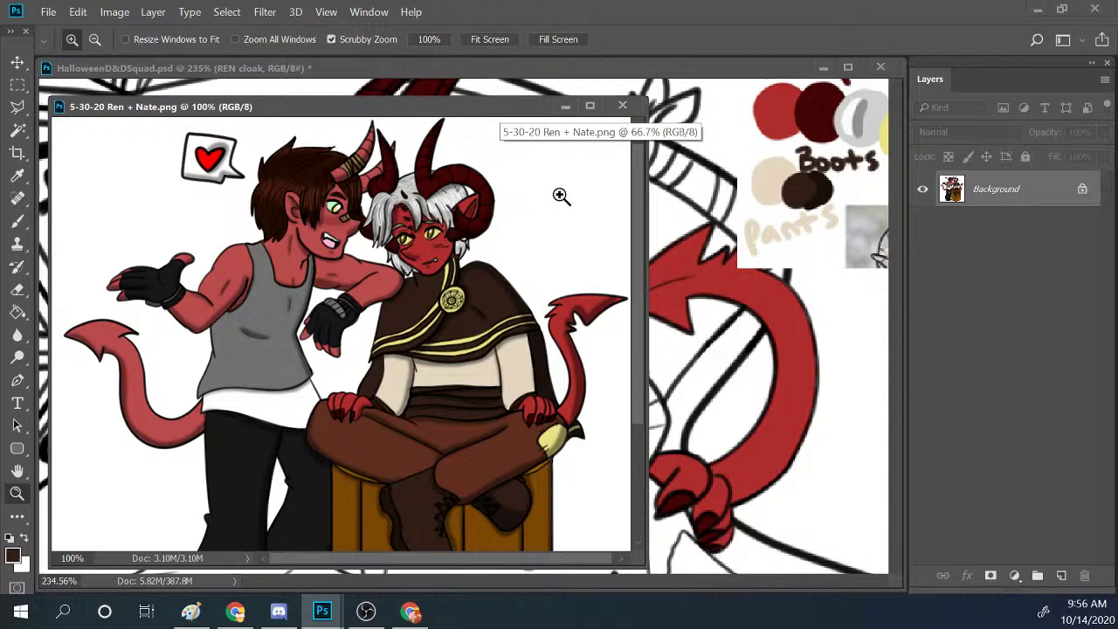
left_click_drag(510, 103, 517, 93)
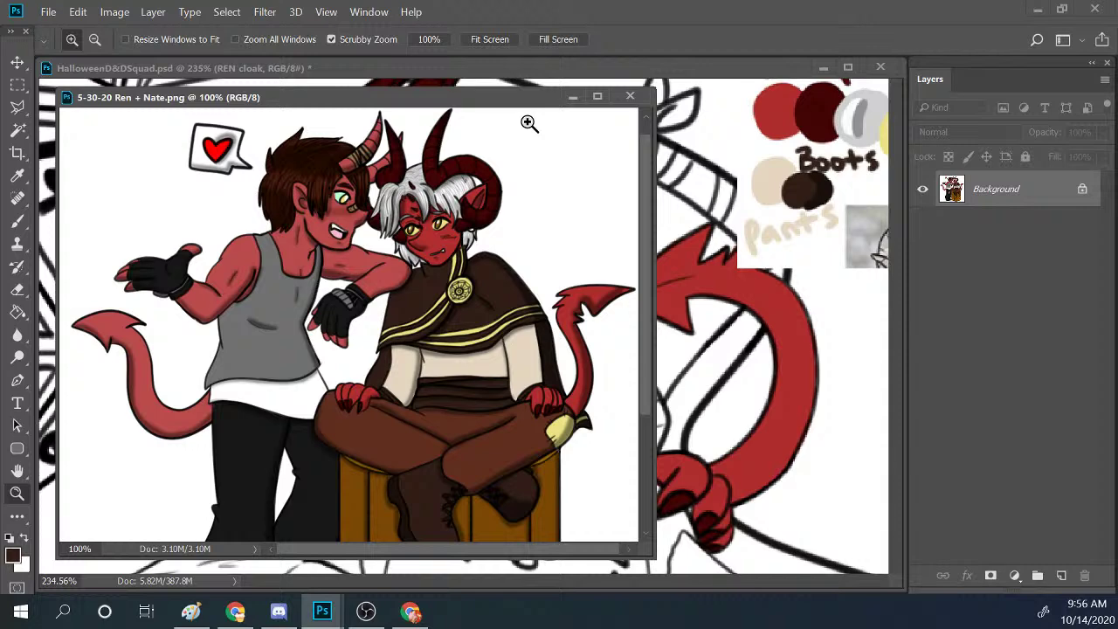
left_click_drag(556, 229, 646, 280)
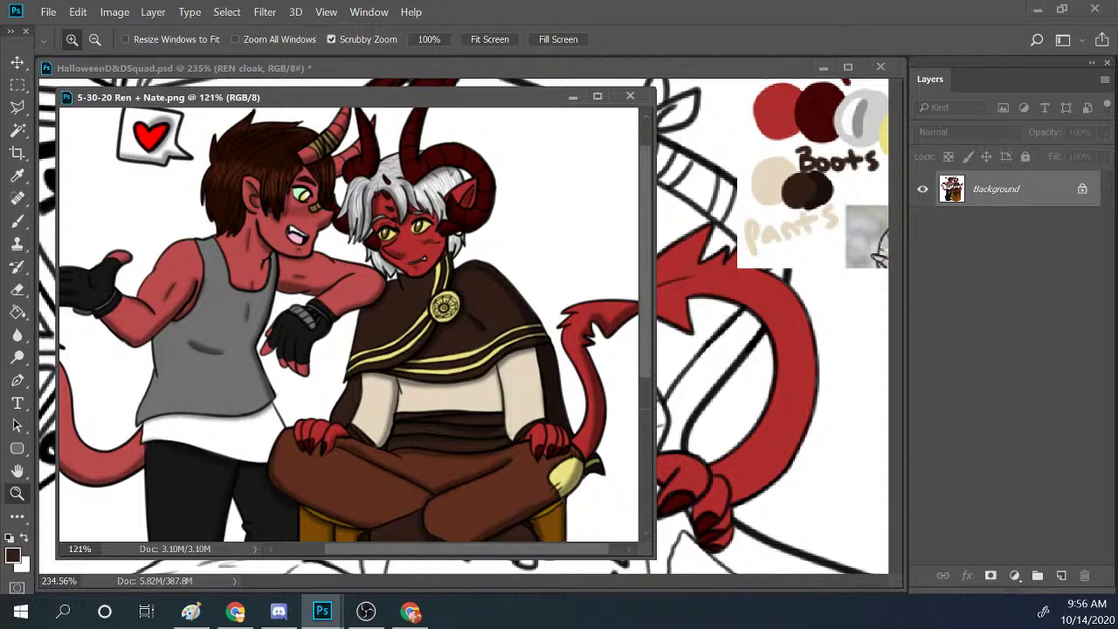
Return to the HalloweenD&DSquad.psd drawing and paint the sleeve cuff below the thumbs-up hand dark brown.
left_click(18, 221)
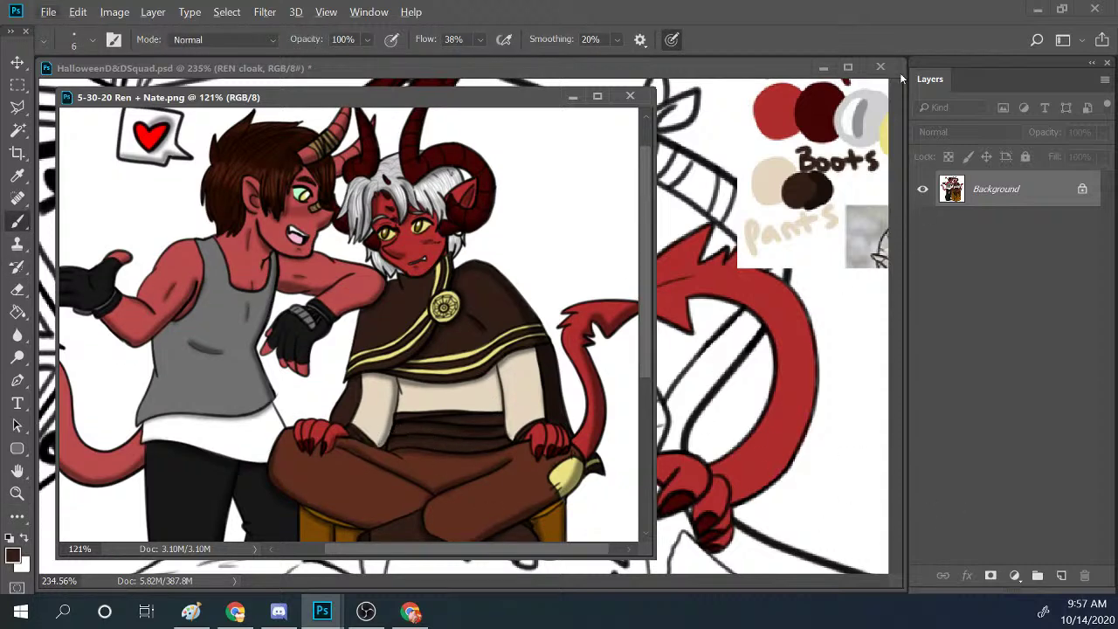
left_click(712, 69)
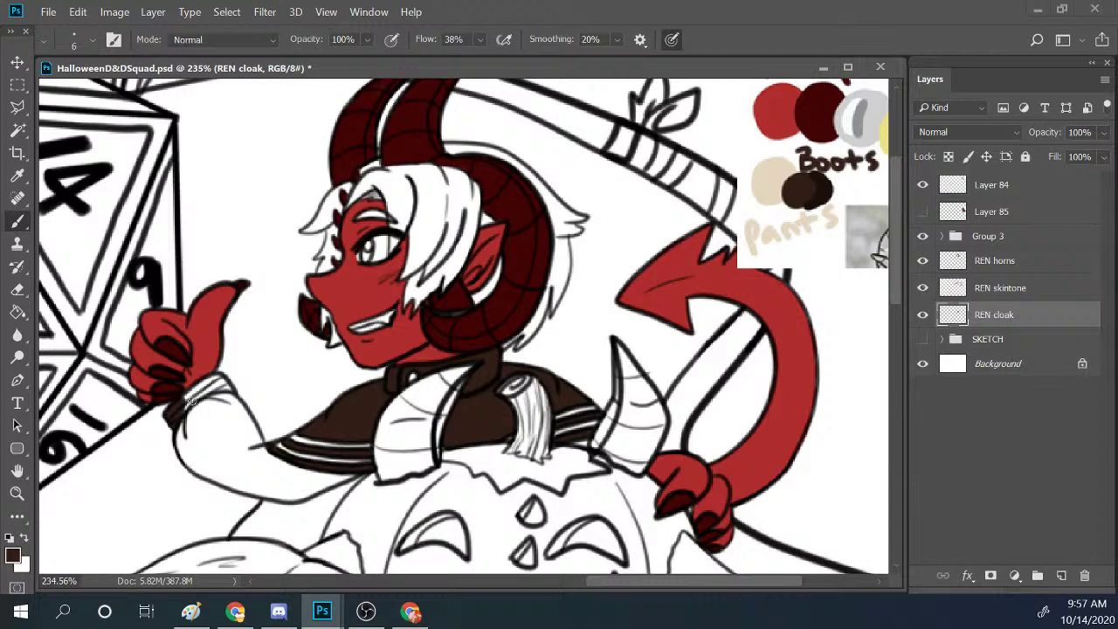
mouse_move(191, 402)
left_mouse_down()
mouse_move(214, 377)
mouse_move(199, 390)
mouse_move(226, 377)
mouse_move(231, 393)
left_mouse_up()
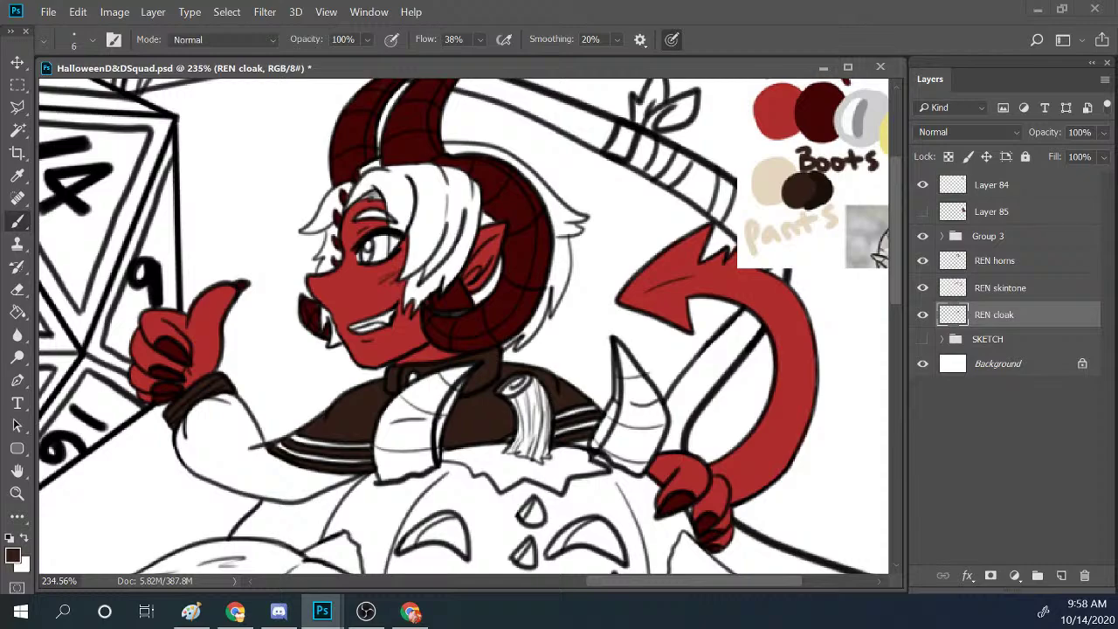
key("z")
key("ctrl+0")
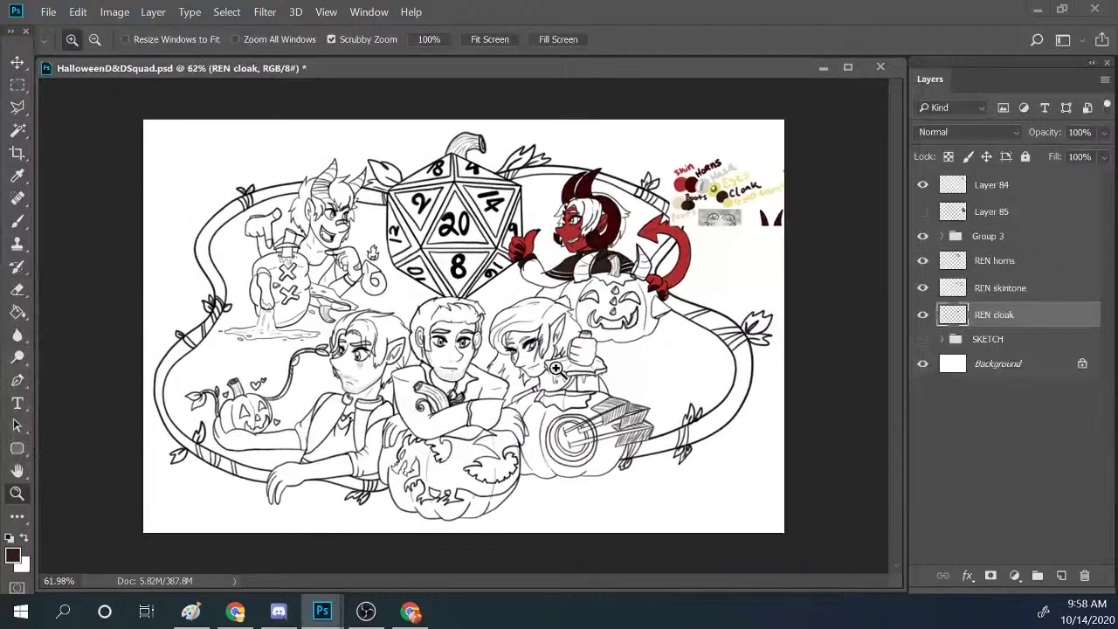
left_click_drag(555, 368, 594, 354)
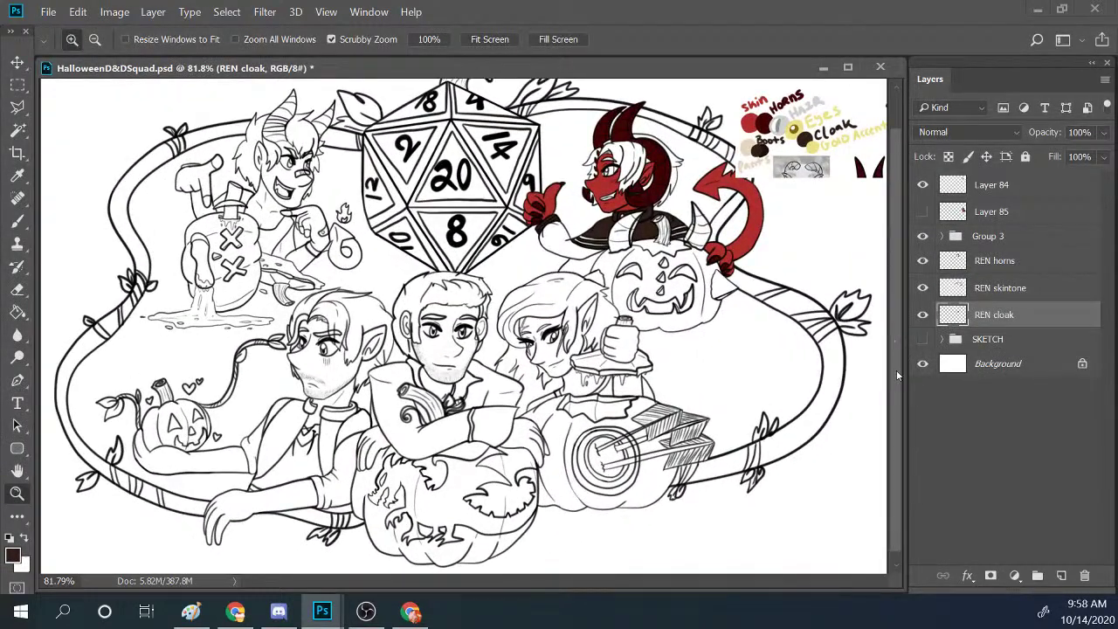
scroll(895, 355, "up", 2)
scroll(898, 356, "down", 1)
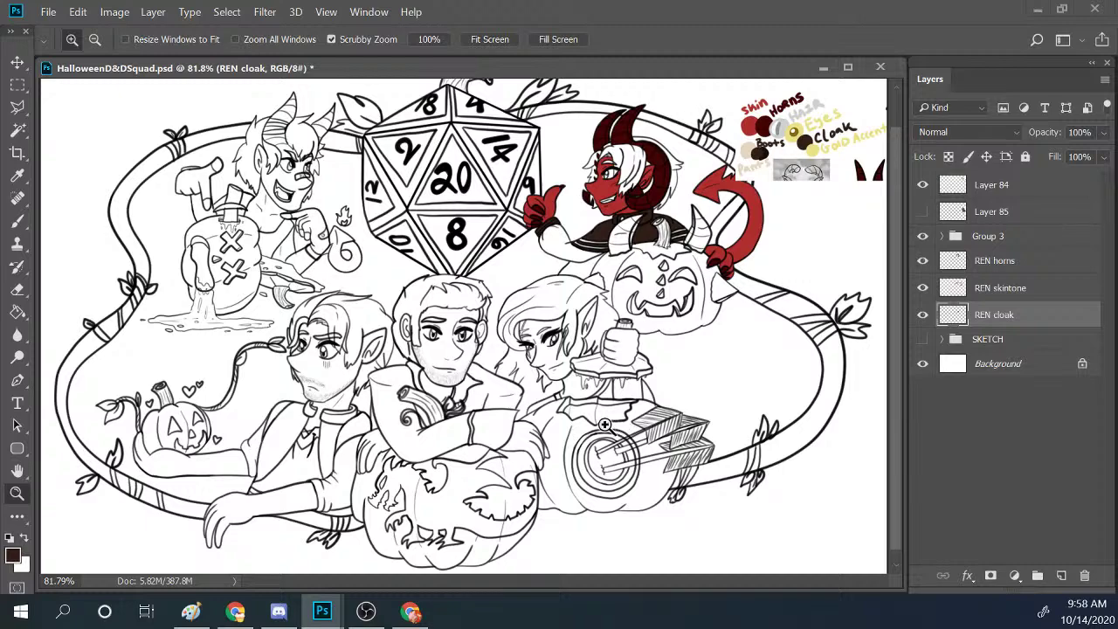
Sample the gold accent swatch and create a layer named "REN gold accents" beneath the REN cloak layer.
left_click_drag(668, 164, 715, 130)
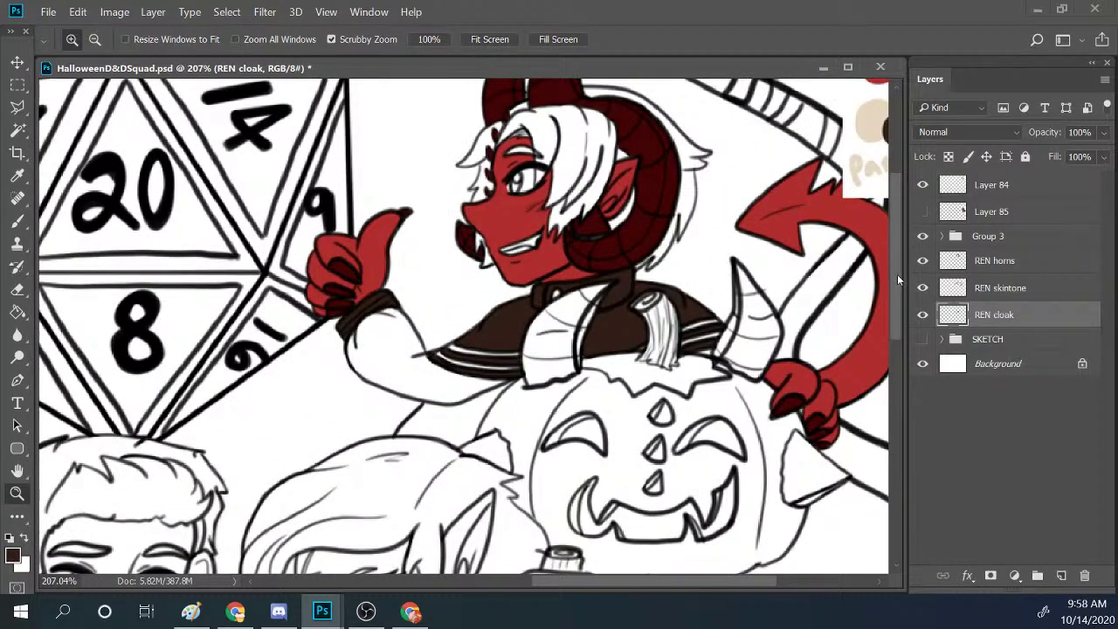
scroll(810, 262, "up", 3)
scroll(756, 455, "right", 5)
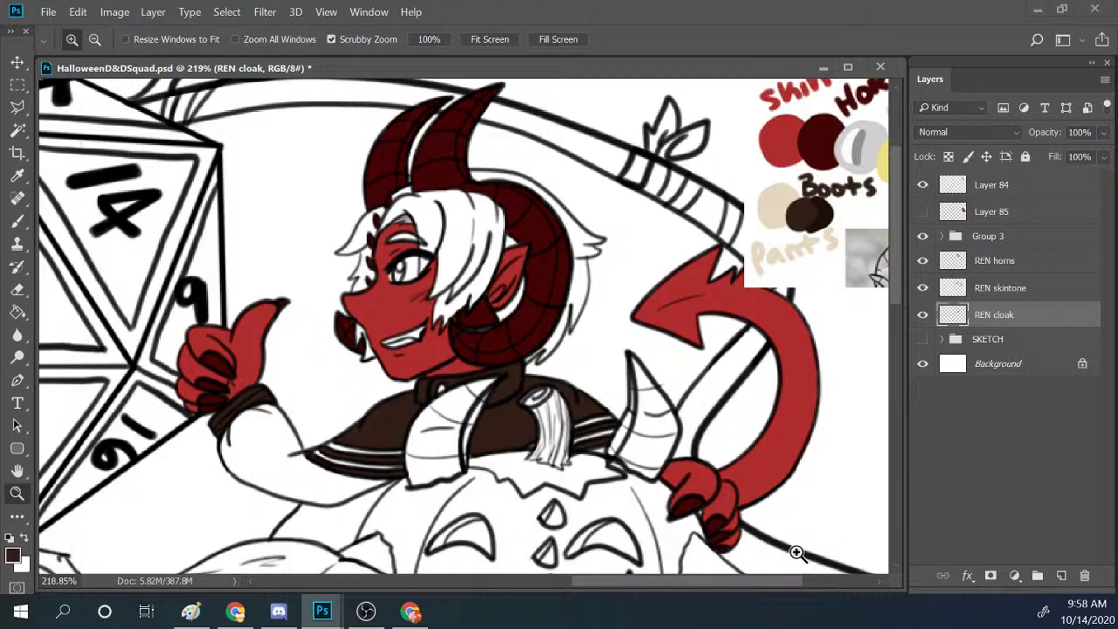
scroll(793, 554, "right", 2)
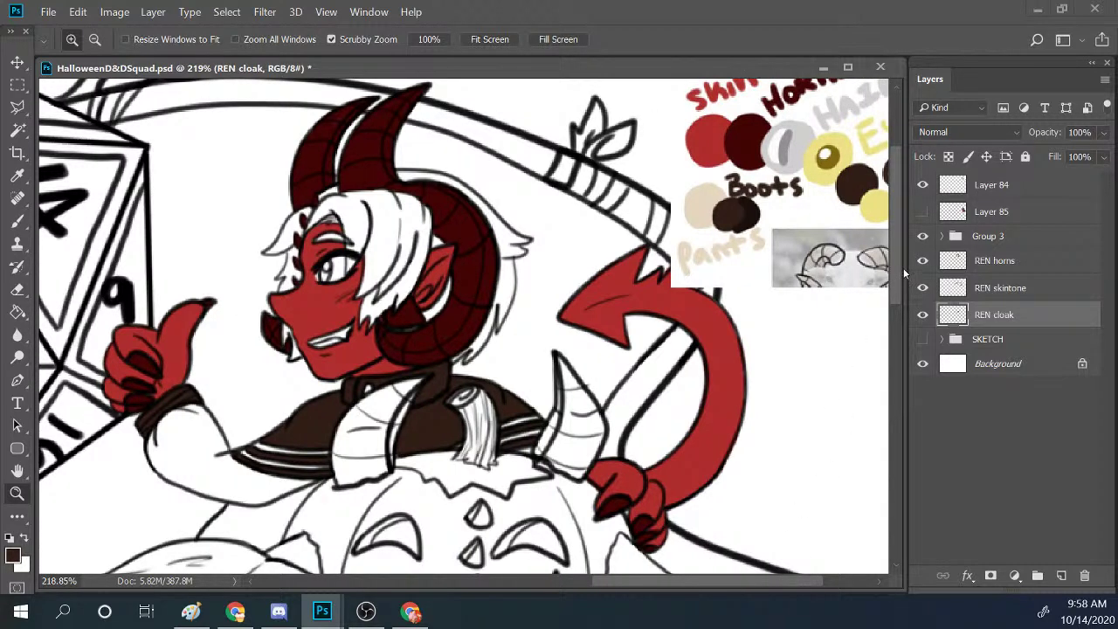
scroll(898, 279, "up", 1)
left_click(17, 220)
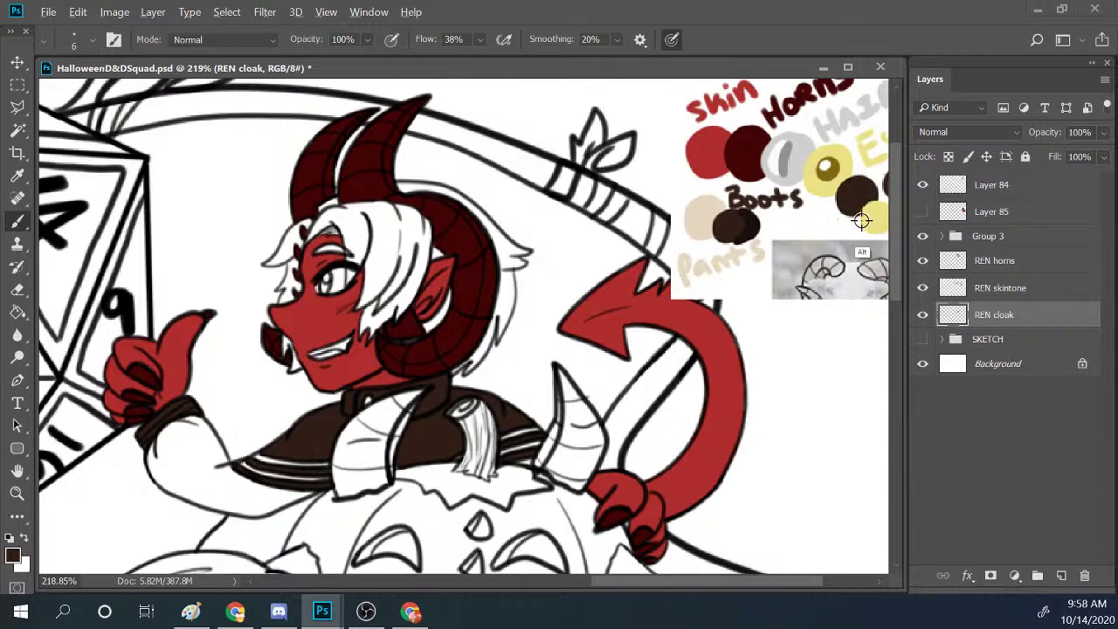
left_click_drag(683, 583, 752, 585)
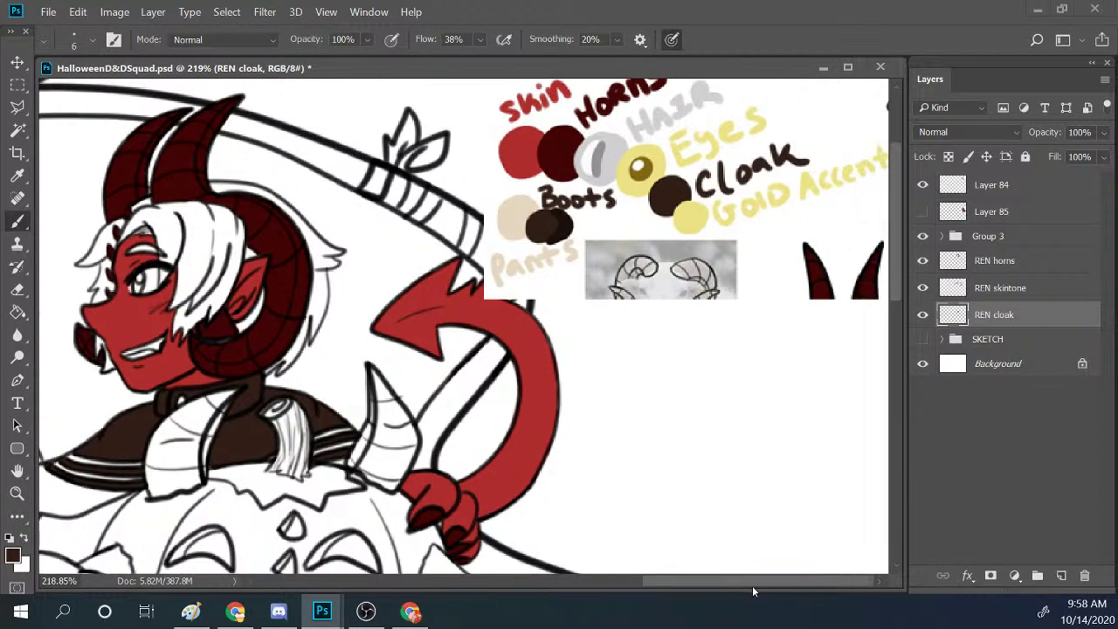
left_click(691, 217, "alt")
left_click(1008, 339)
left_click(1070, 566)
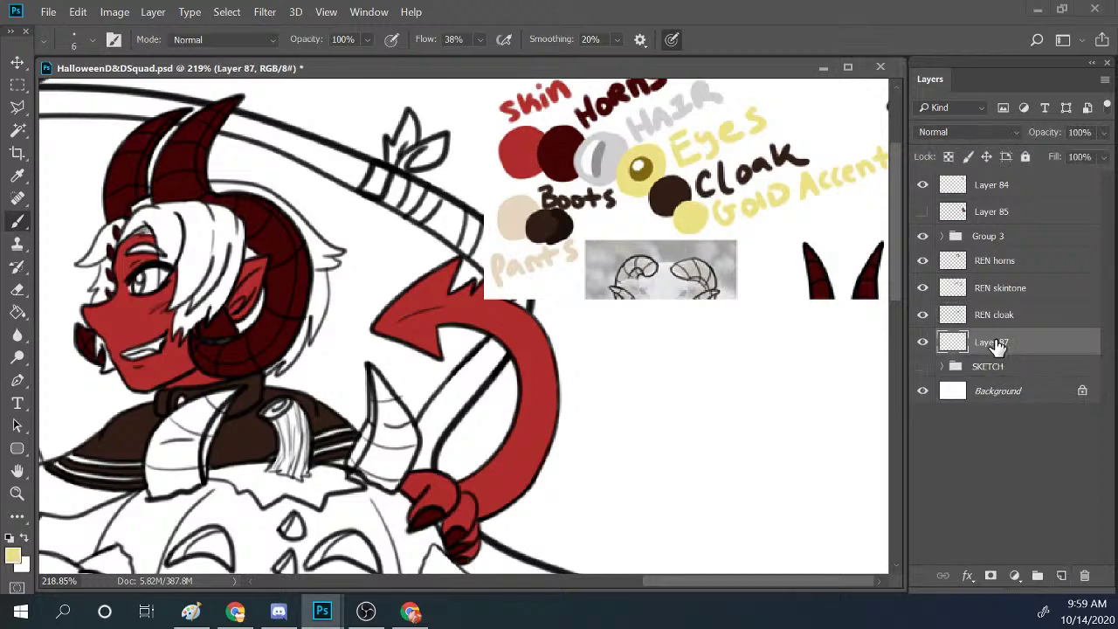
double_click(995, 342)
type("REN gold accents")
key("Return")
Paint the stripes along both sides of the horned character's cloak hem and the collar button gold.
left_click_drag(680, 579, 629, 580)
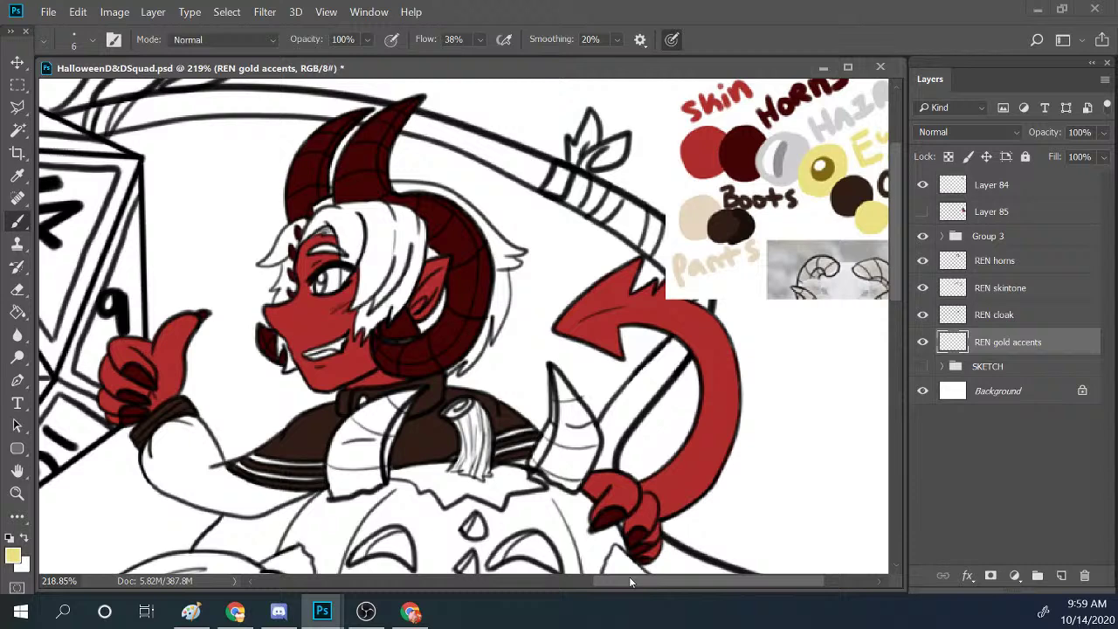
left_click_drag(629, 578, 626, 582)
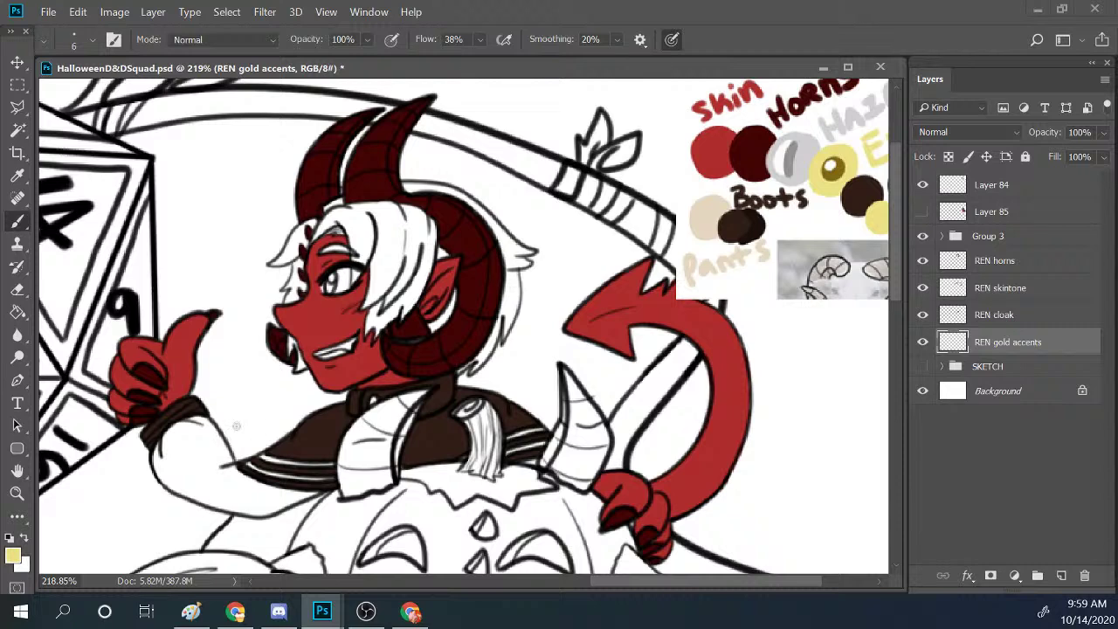
mouse_move(263, 465)
left_mouse_down()
mouse_move(291, 460)
mouse_move(268, 480)
mouse_move(327, 464)
left_mouse_up()
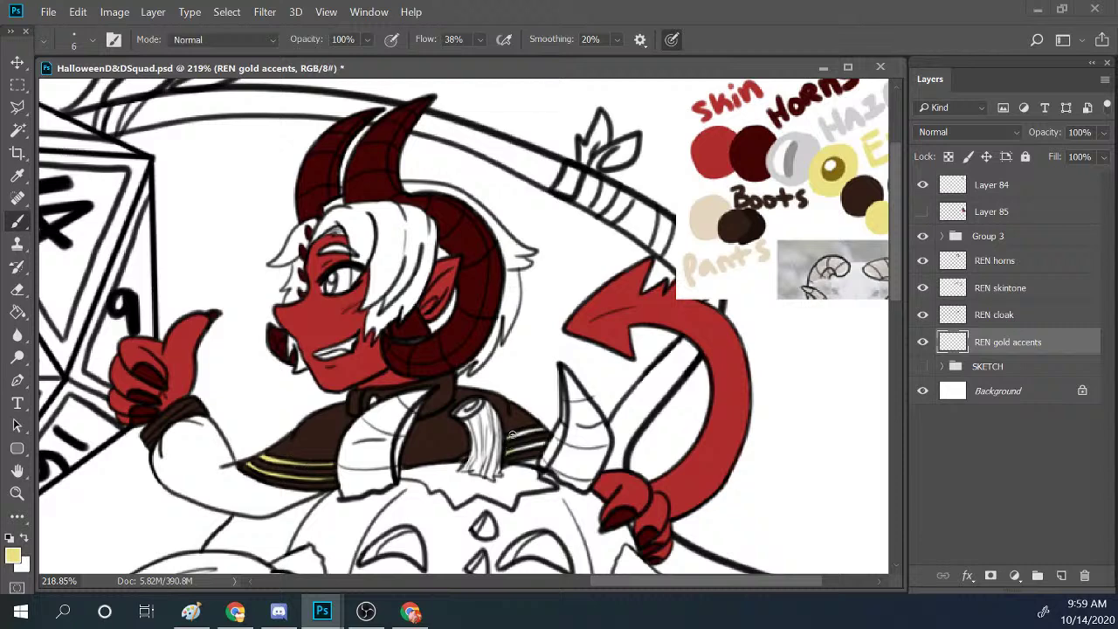
mouse_move(511, 437)
left_mouse_down()
mouse_move(525, 449)
mouse_move(524, 434)
mouse_move(541, 434)
left_mouse_up()
left_click(372, 399)
Review the gold cloak accents within the whole drawing and close up beside the colour swatches.
key("z")
scroll(498, 394, "down", 4)
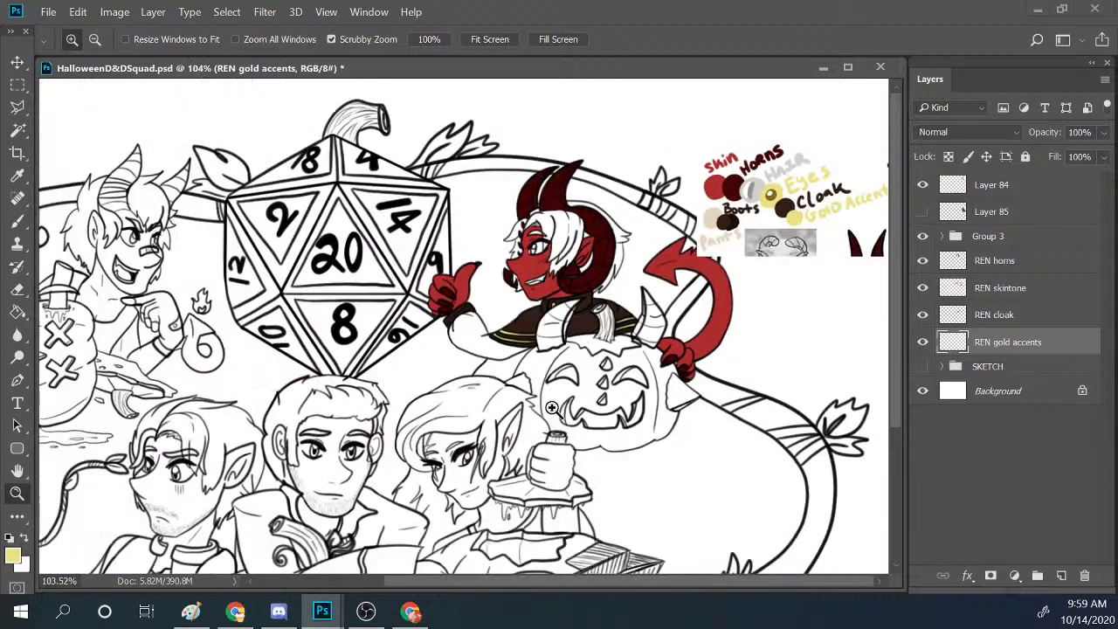
scroll(625, 396, "down", 3)
scroll(657, 238, "up", 2)
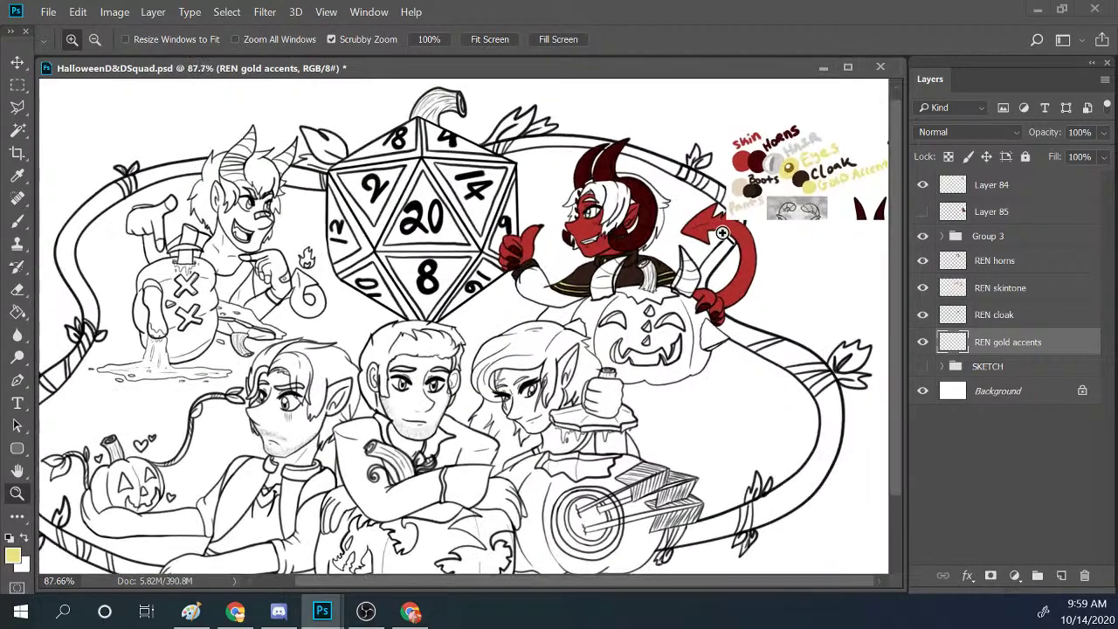
scroll(722, 233, "up", 3)
left_click_drag(896, 275, 906, 255)
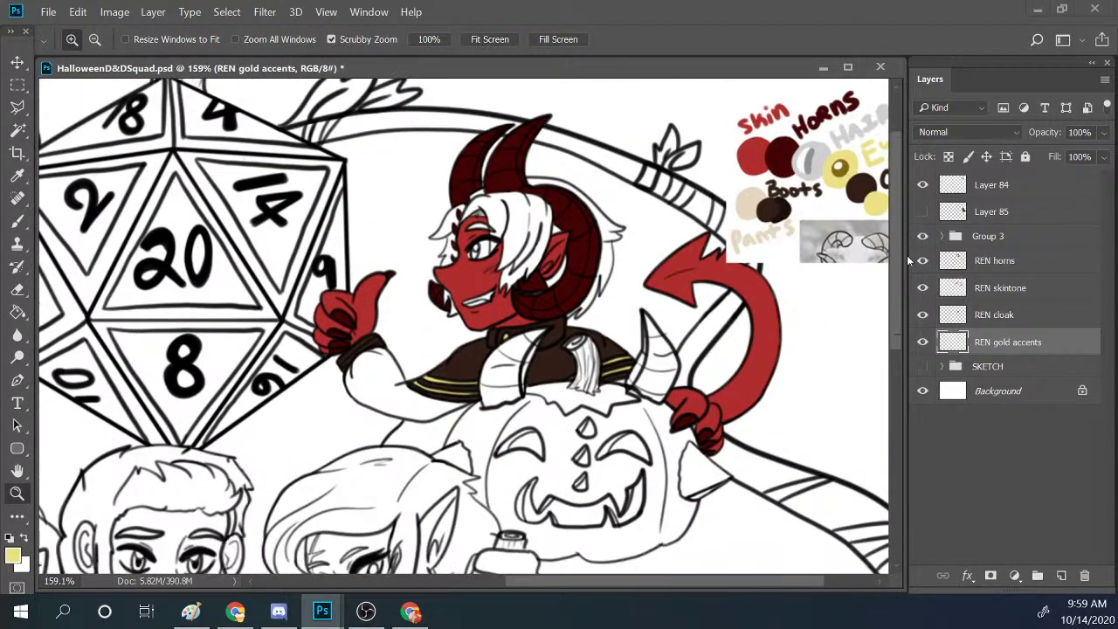
scroll(878, 314, "up", 2)
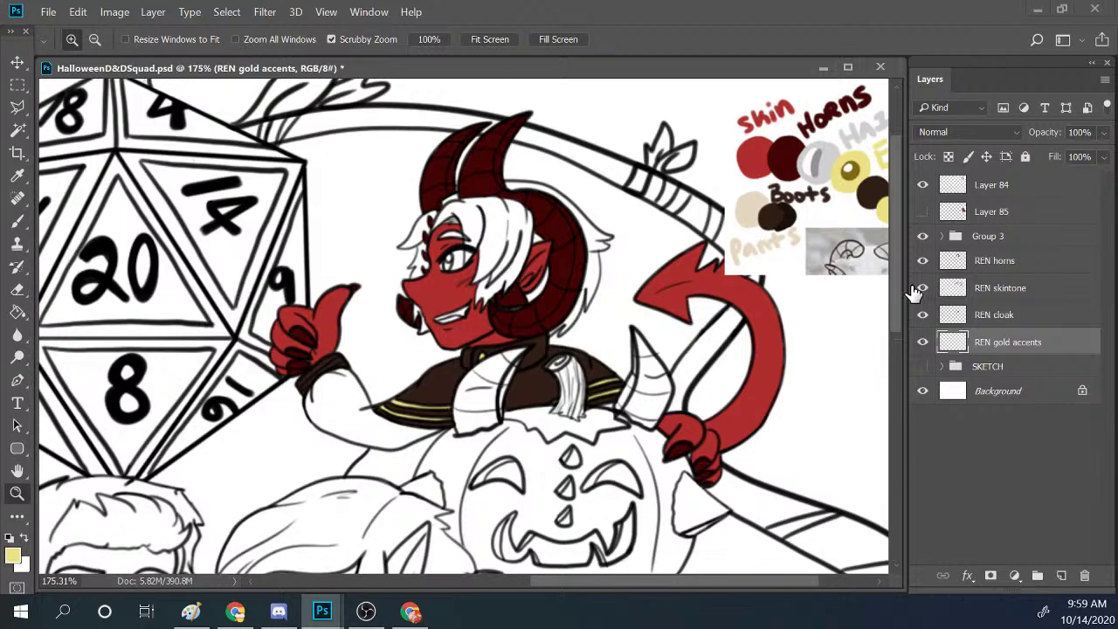
left_click_drag(635, 583, 740, 578)
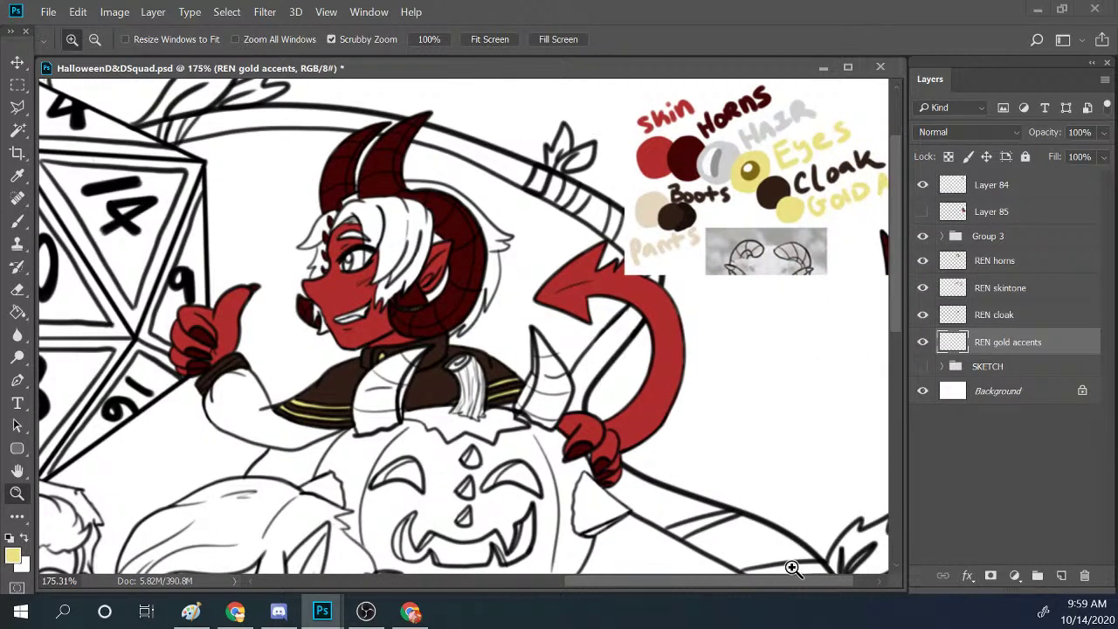
Sample the light grey hair swatch and create a layer named "REN hair base" beneath the REN gold accents layer.
left_click(19, 218)
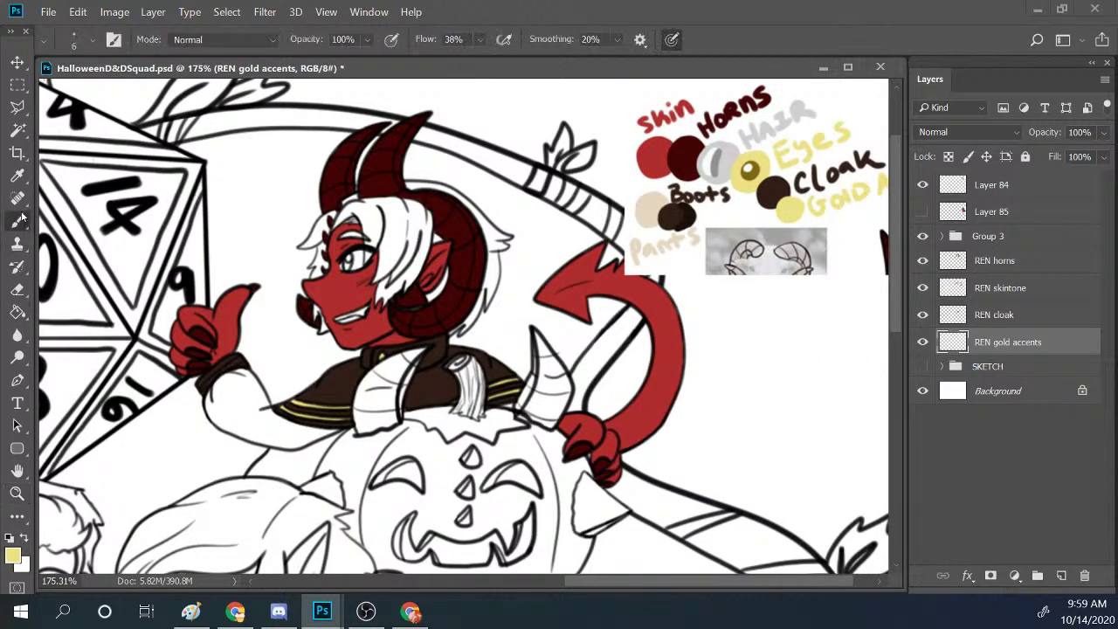
left_click(743, 141, "alt")
left_click(1013, 368)
left_click(1062, 575)
double_click(994, 369)
type("REN HAIR")
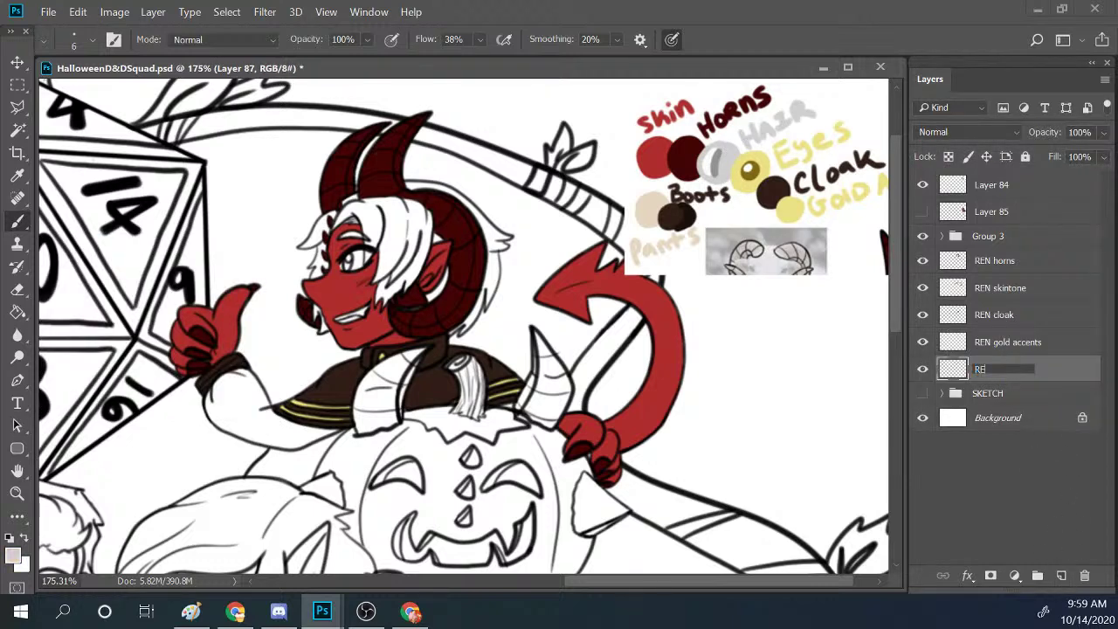
key("BackSpace")
key("BackSpace")
key("BackSpace")
key("BackSpace")
type("hair base")
key("Return")
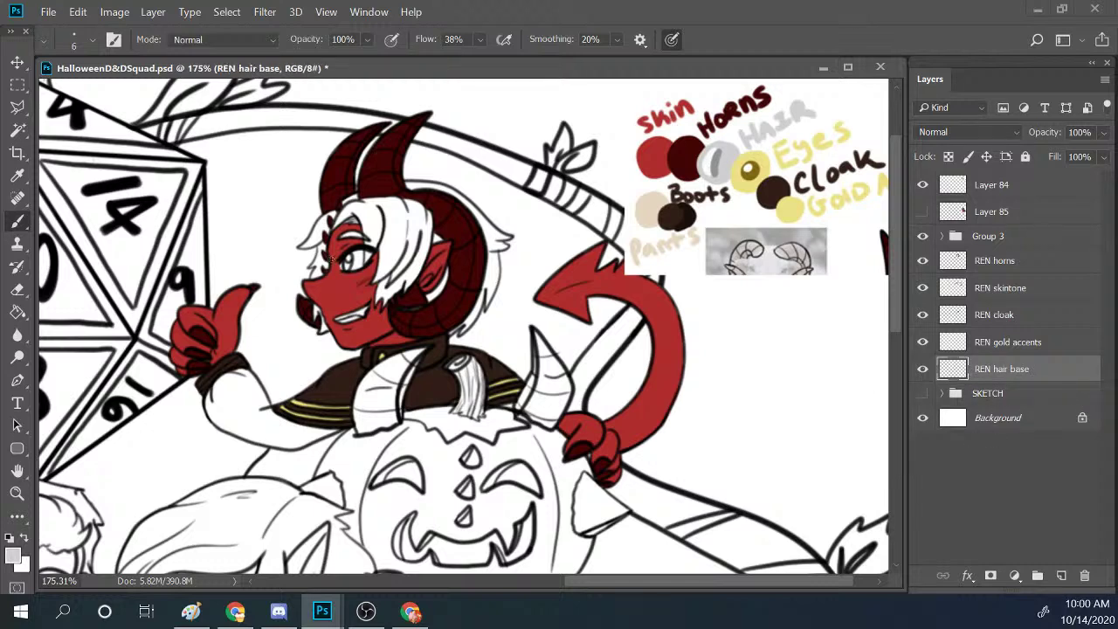
Paint a first light grey patch on the horned character's fringe on the REN hair base layer.
left_click_drag(389, 235, 392, 248)
left_click(17, 493)
left_click(465, 213)
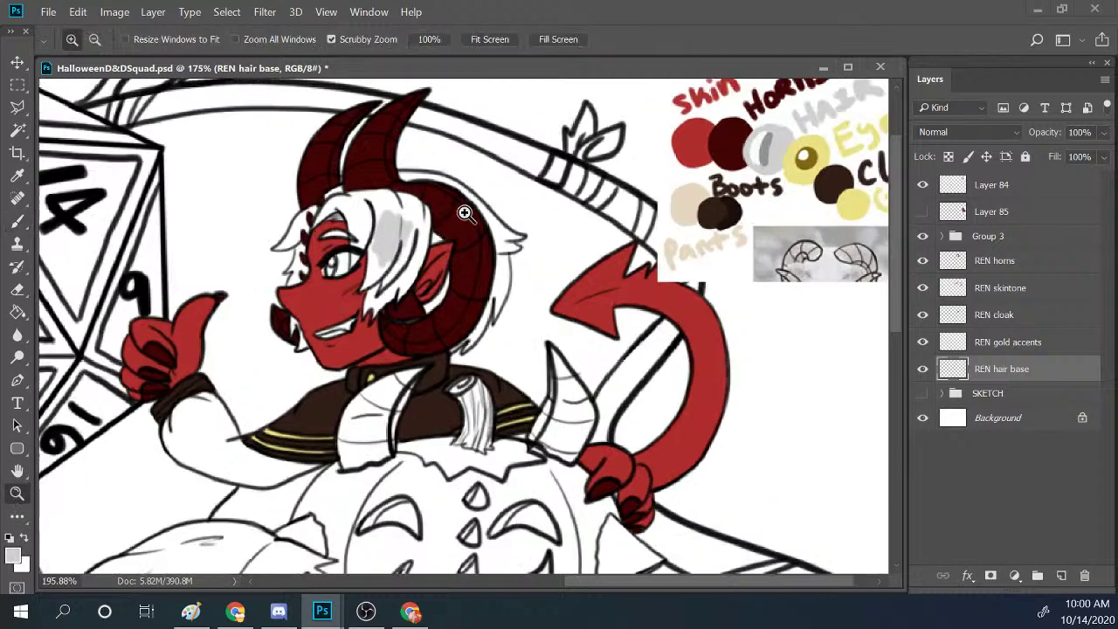
left_click_drag(465, 213, 479, 187)
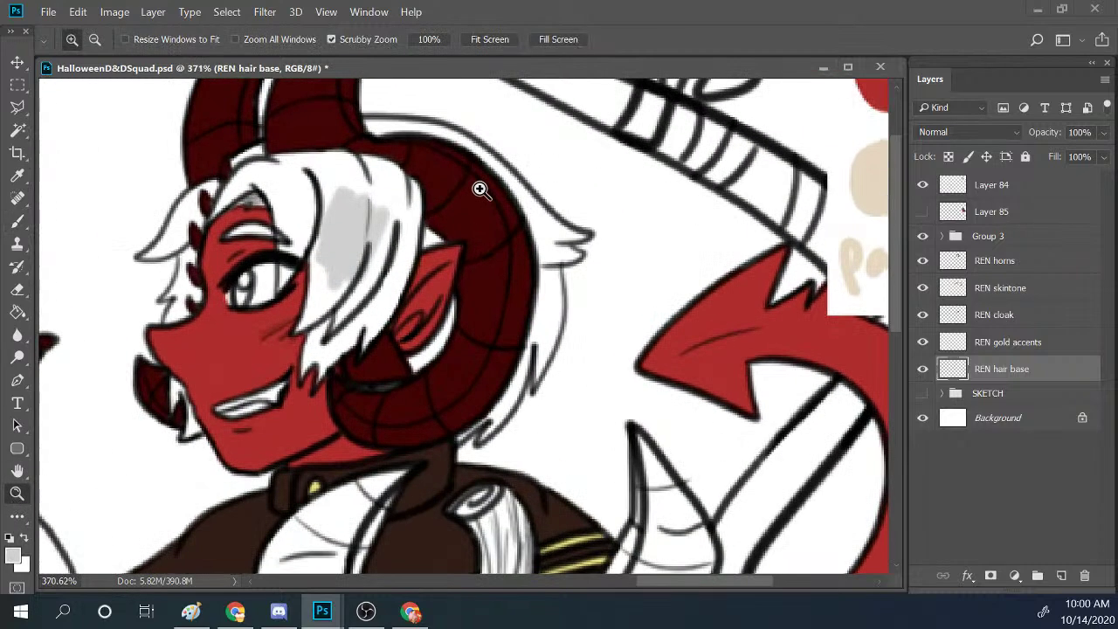
Add a new layer directly above the Background and fill it with bright blue as a contrast backdrop.
left_click(997, 417)
left_click(1083, 575)
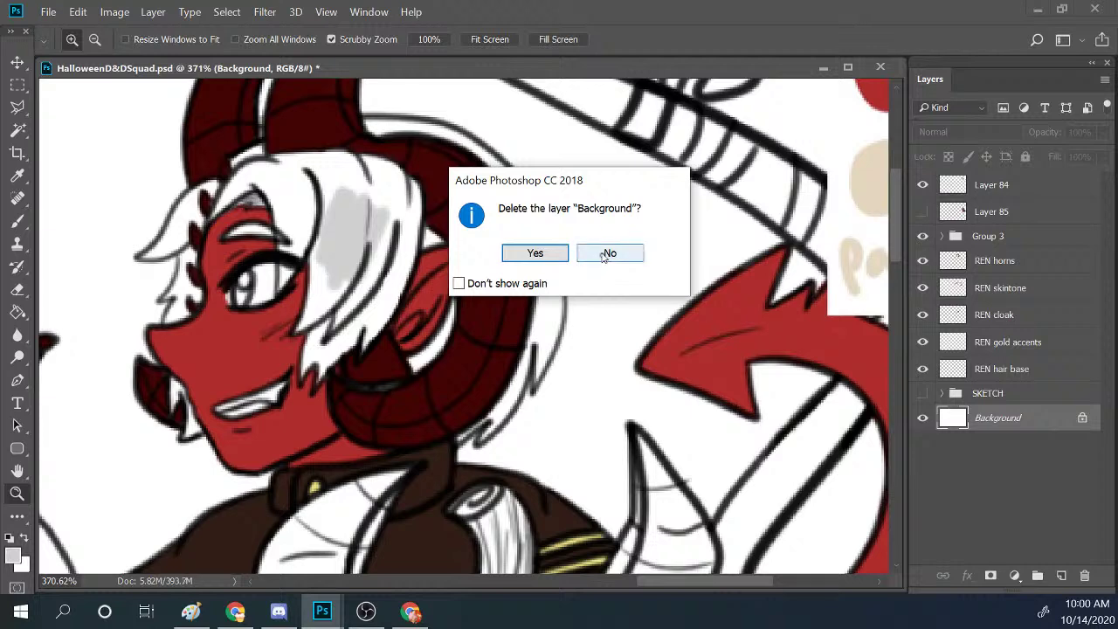
left_click(604, 254)
left_click(1061, 575)
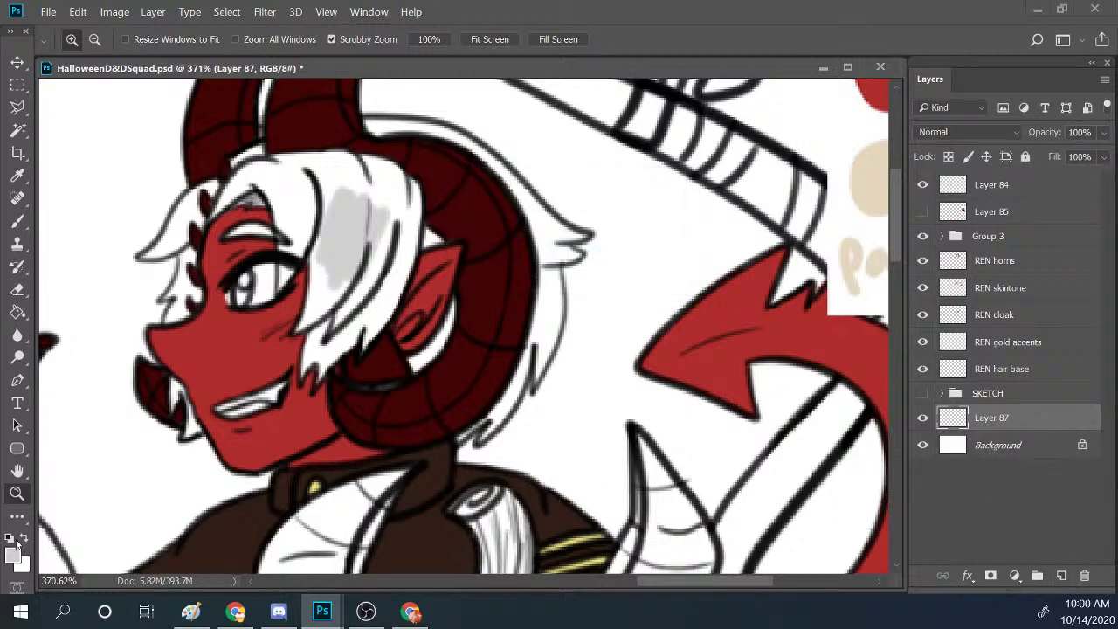
key("i")
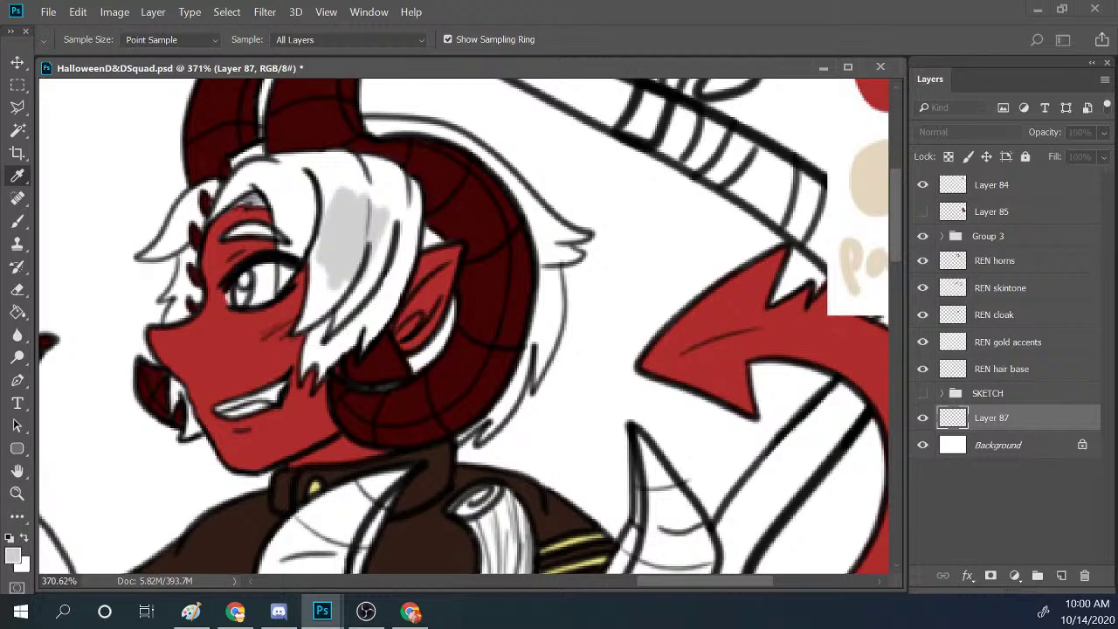
key("z")
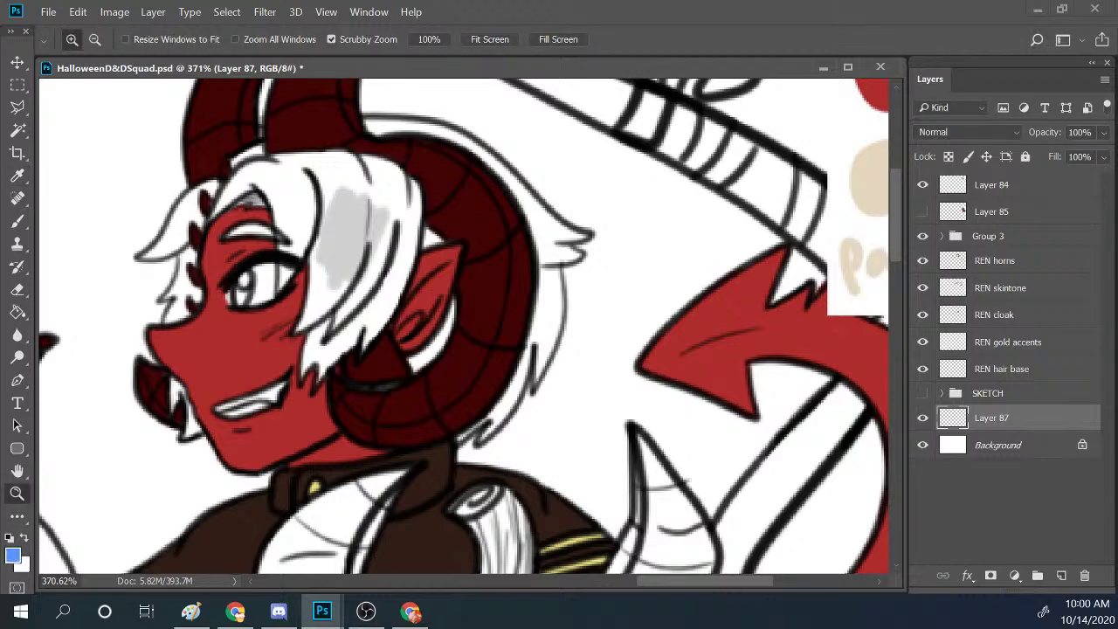
left_click(17, 312)
left_click(111, 289)
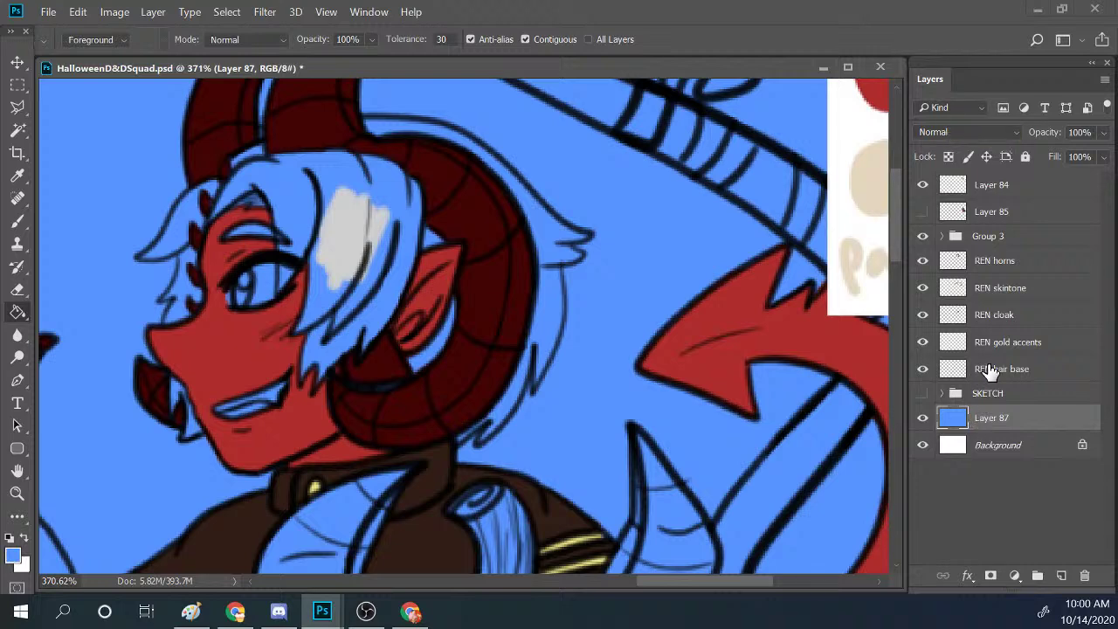
Resample the light grey and paint the horned character's eyebrow, fringe and front hair on the REN hair base layer.
left_click(1017, 371)
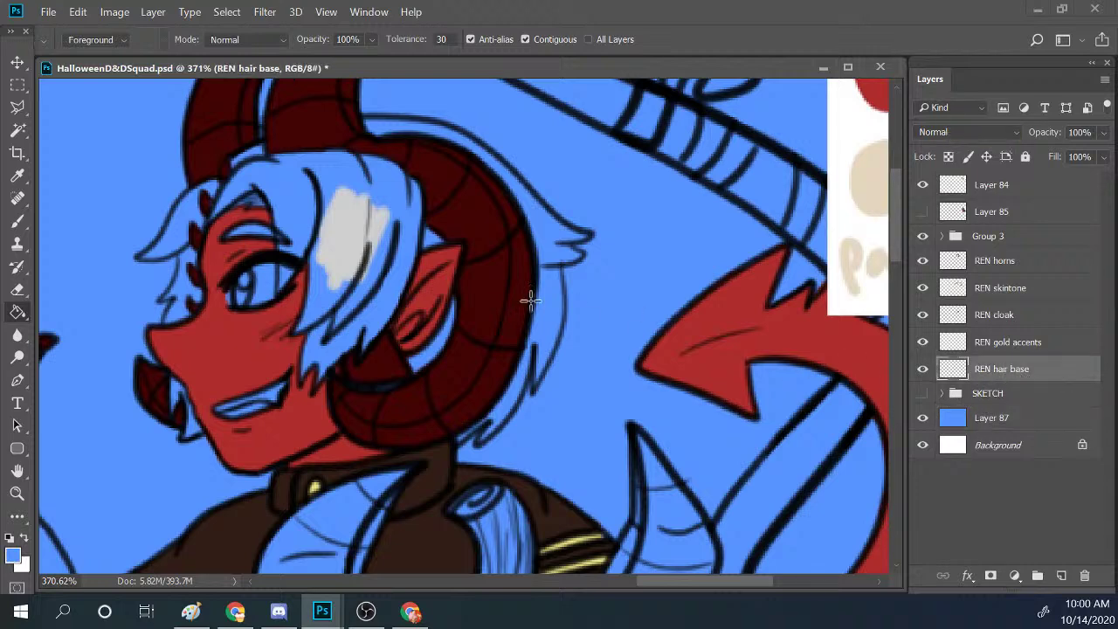
left_click(343, 231)
key("ctrl+z")
left_click(18, 220)
left_click(341, 225, "alt")
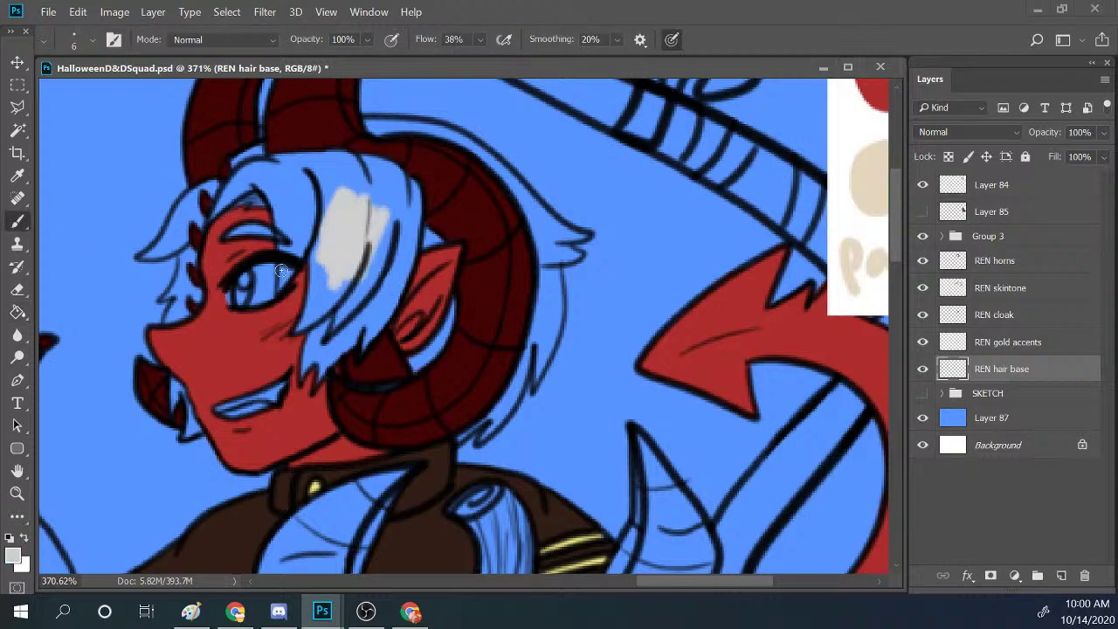
mouse_move(281, 275)
left_mouse_down()
mouse_move(292, 238)
mouse_move(284, 274)
mouse_move(277, 234)
mouse_move(297, 209)
left_mouse_up()
left_click_drag(227, 238, 293, 234)
mouse_move(220, 203)
left_mouse_down()
mouse_move(244, 188)
mouse_move(231, 217)
mouse_move(284, 175)
mouse_move(262, 207)
mouse_move(290, 186)
mouse_move(297, 217)
mouse_move(283, 168)
mouse_move(227, 197)
mouse_move(266, 152)
mouse_move(236, 164)
left_mouse_up()
mouse_move(229, 165)
left_mouse_down()
mouse_move(285, 131)
mouse_move(263, 172)
mouse_move(359, 145)
mouse_move(342, 157)
mouse_move(348, 134)
mouse_move(287, 193)
mouse_move(353, 141)
mouse_move(376, 137)
mouse_move(301, 221)
mouse_move(288, 259)
mouse_move(339, 176)
mouse_move(307, 246)
mouse_move(345, 146)
mouse_move(280, 162)
left_mouse_up()
mouse_move(313, 301)
left_mouse_down()
mouse_move(335, 237)
mouse_move(352, 244)
mouse_move(284, 331)
mouse_move(374, 265)
mouse_move(309, 347)
mouse_move(323, 370)
mouse_move(411, 271)
mouse_move(406, 286)
mouse_move(362, 341)
mouse_move(384, 211)
mouse_move(348, 196)
mouse_move(334, 212)
mouse_move(382, 149)
mouse_move(372, 195)
mouse_move(410, 161)
mouse_move(373, 255)
mouse_move(389, 261)
mouse_move(385, 230)
mouse_move(414, 178)
mouse_move(424, 183)
mouse_move(403, 272)
mouse_move(446, 234)
left_mouse_up()
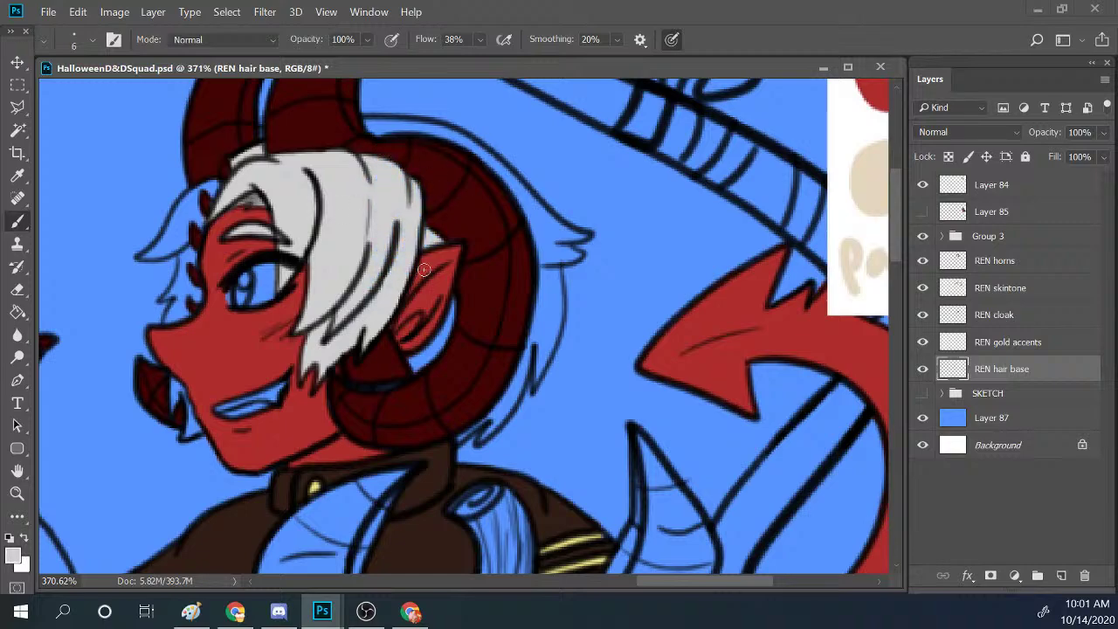
Check the grey hair in the whole drawing against white by briefly hiding the blue backdrop layer.
scroll(262, 328, "down", 10)
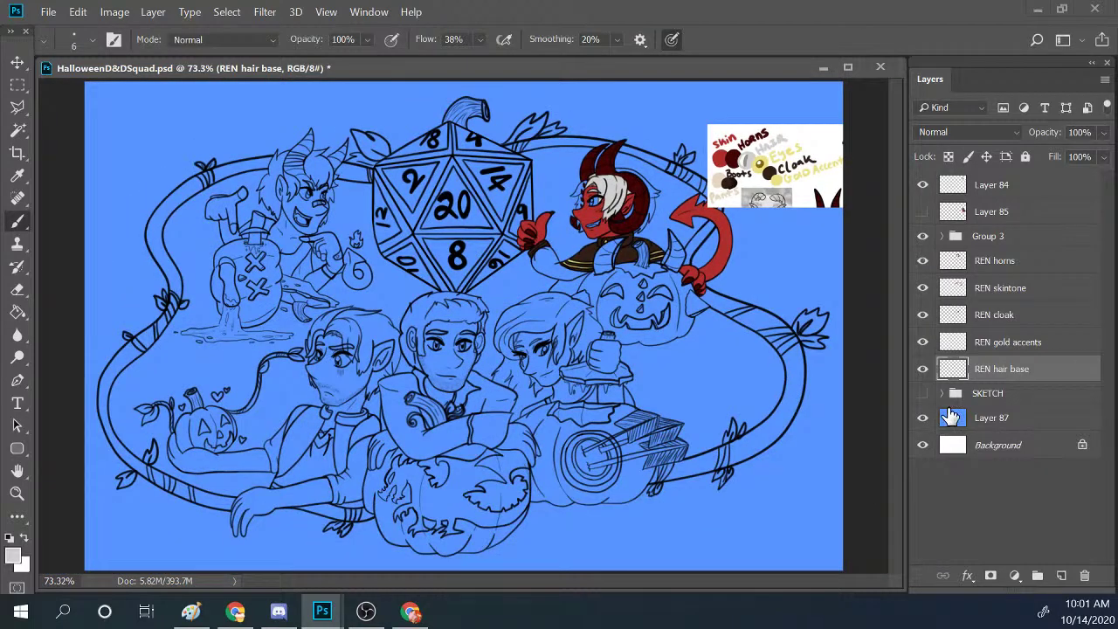
left_click(922, 418)
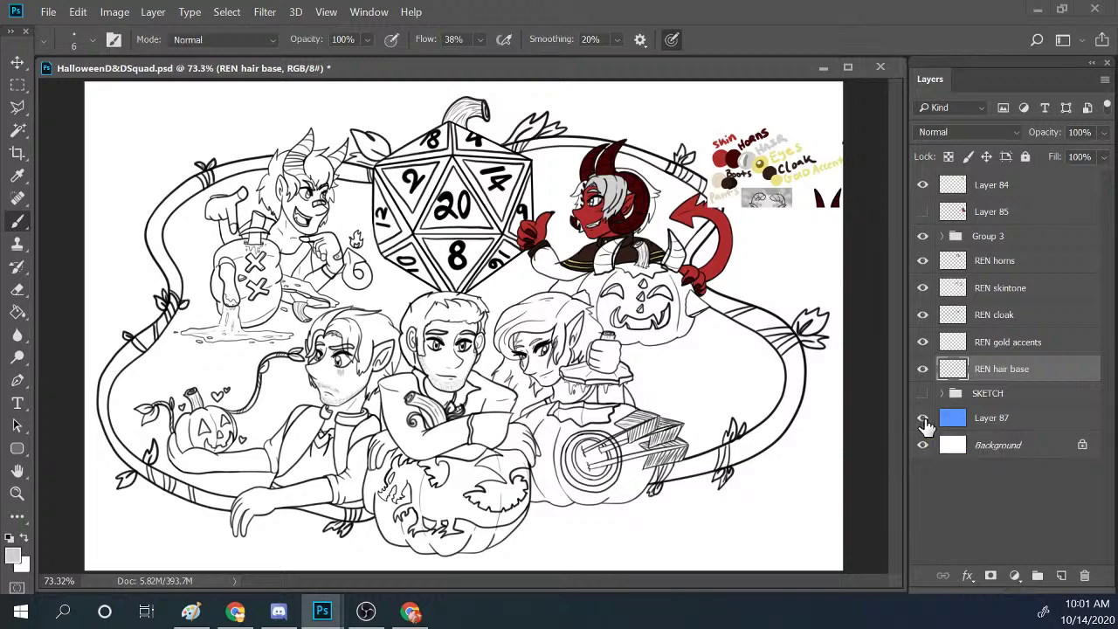
left_click(922, 419)
Paint the remaining hair light grey: the strands on the far side of the face, behind the ear and behind the curled horn.
scroll(788, 331, "up", 4)
scroll(787, 331, "up", 2)
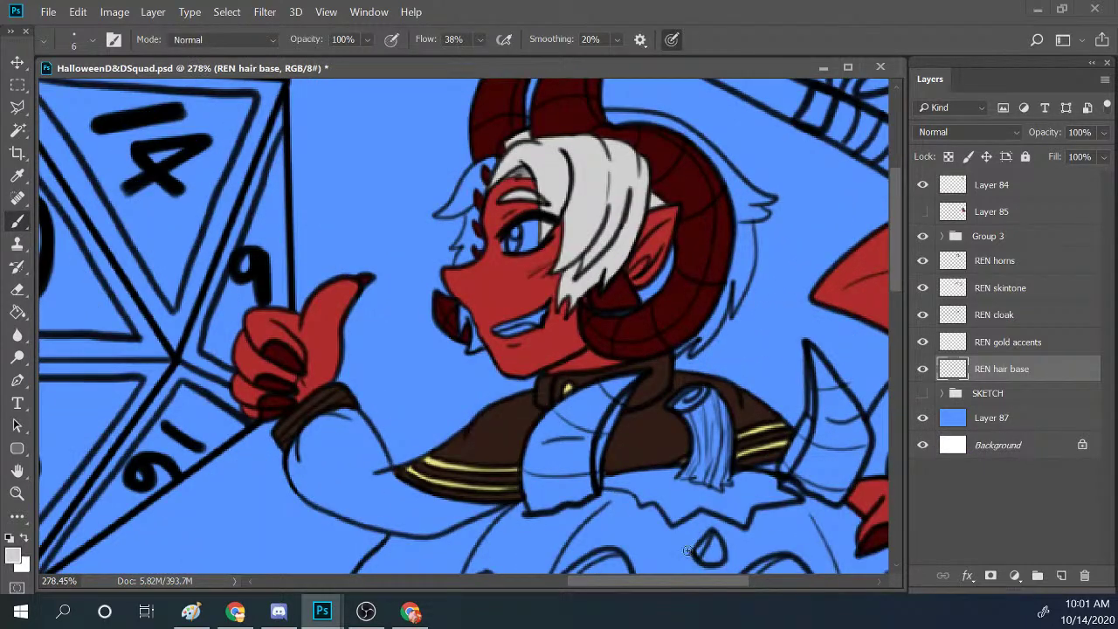
scroll(686, 550, "right", 4)
scroll(894, 224, "up", 2)
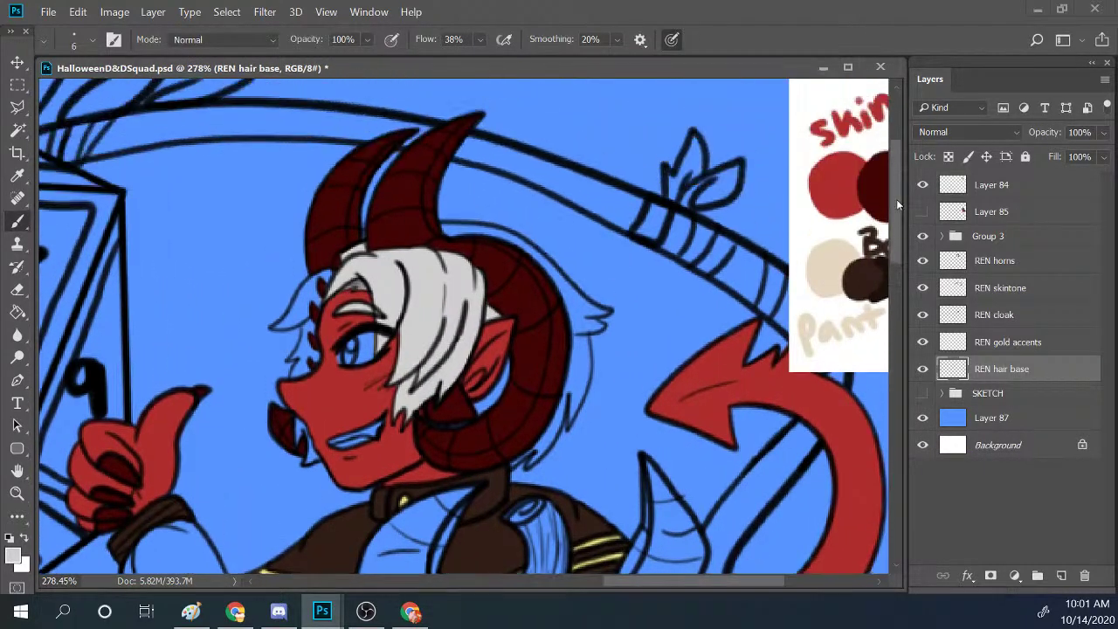
scroll(896, 199, "up", 1)
mouse_move(287, 323)
left_mouse_down()
mouse_move(276, 330)
mouse_move(321, 281)
mouse_move(307, 311)
left_mouse_up()
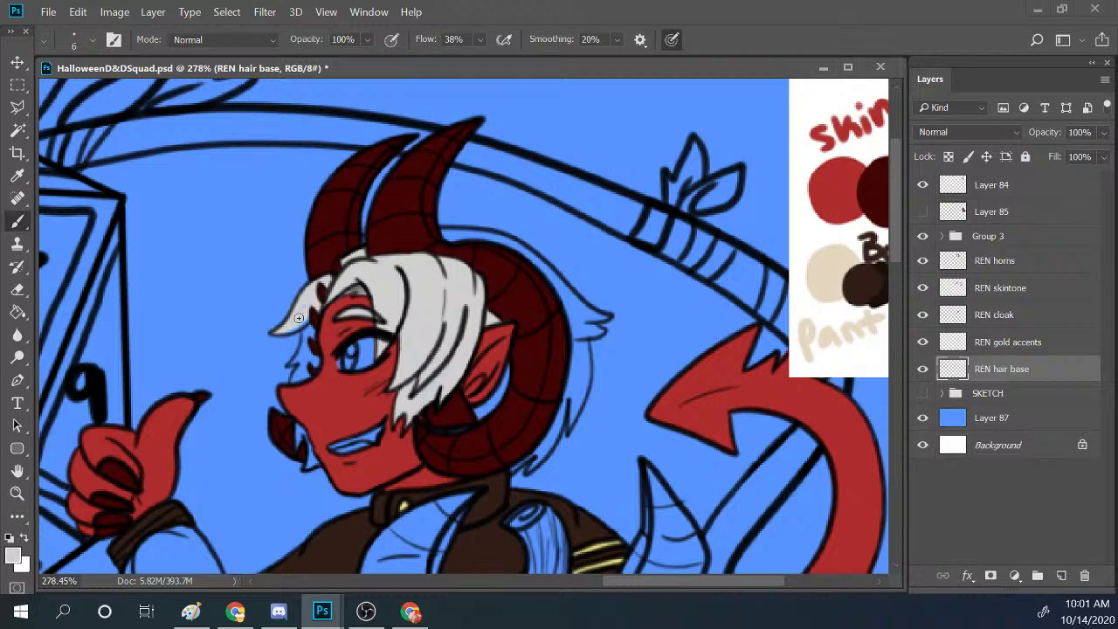
mouse_move(301, 325)
left_mouse_down()
mouse_move(307, 374)
mouse_move(319, 344)
mouse_move(297, 382)
mouse_move(306, 361)
mouse_move(310, 381)
mouse_move(300, 352)
left_mouse_up()
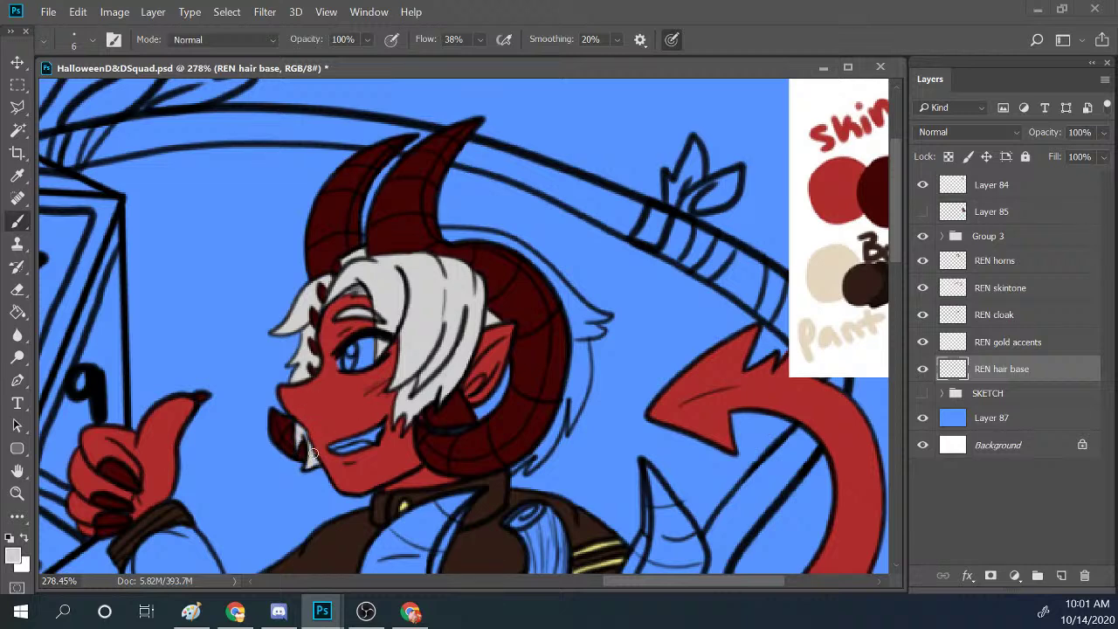
mouse_move(476, 414)
left_mouse_down()
mouse_move(526, 356)
mouse_move(496, 422)
left_mouse_up()
mouse_move(445, 241)
left_mouse_down()
mouse_move(478, 238)
mouse_move(430, 230)
mouse_move(471, 232)
mouse_move(551, 272)
mouse_move(521, 248)
mouse_move(492, 237)
mouse_move(568, 304)
mouse_move(569, 278)
mouse_move(575, 309)
mouse_move(570, 299)
mouse_move(598, 316)
mouse_move(578, 315)
mouse_move(608, 317)
mouse_move(576, 318)
mouse_move(595, 323)
mouse_move(565, 334)
mouse_move(601, 329)
mouse_move(565, 340)
mouse_move(578, 359)
mouse_move(568, 371)
mouse_move(584, 331)
mouse_move(572, 392)
mouse_move(569, 374)
mouse_move(594, 349)
mouse_move(573, 423)
mouse_move(584, 360)
mouse_move(583, 384)
mouse_move(545, 450)
left_mouse_up()
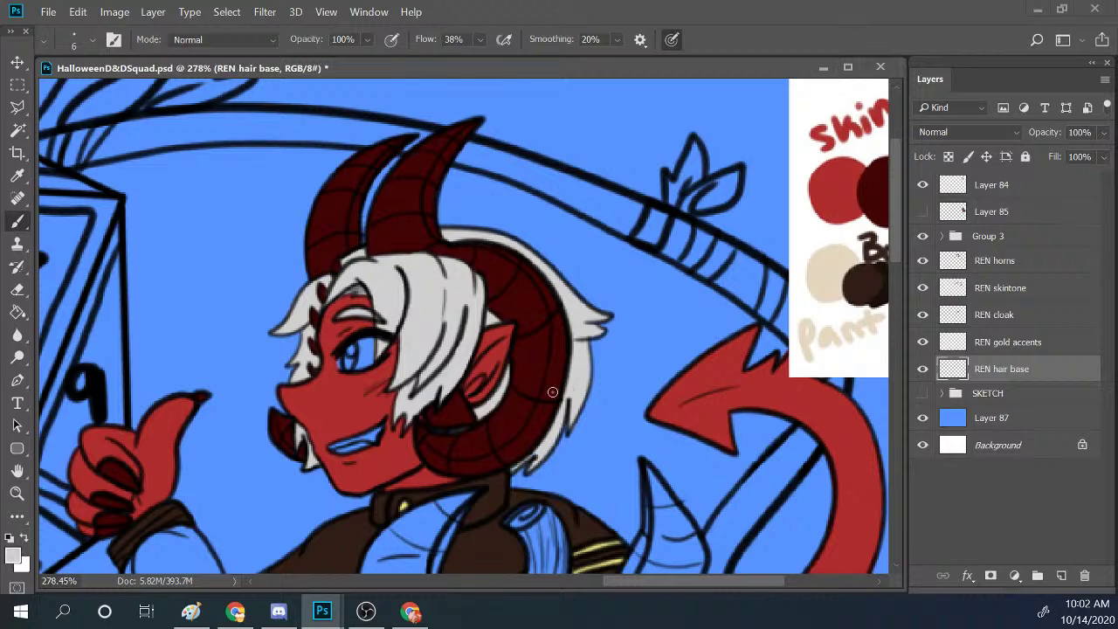
left_click_drag(707, 583, 782, 578)
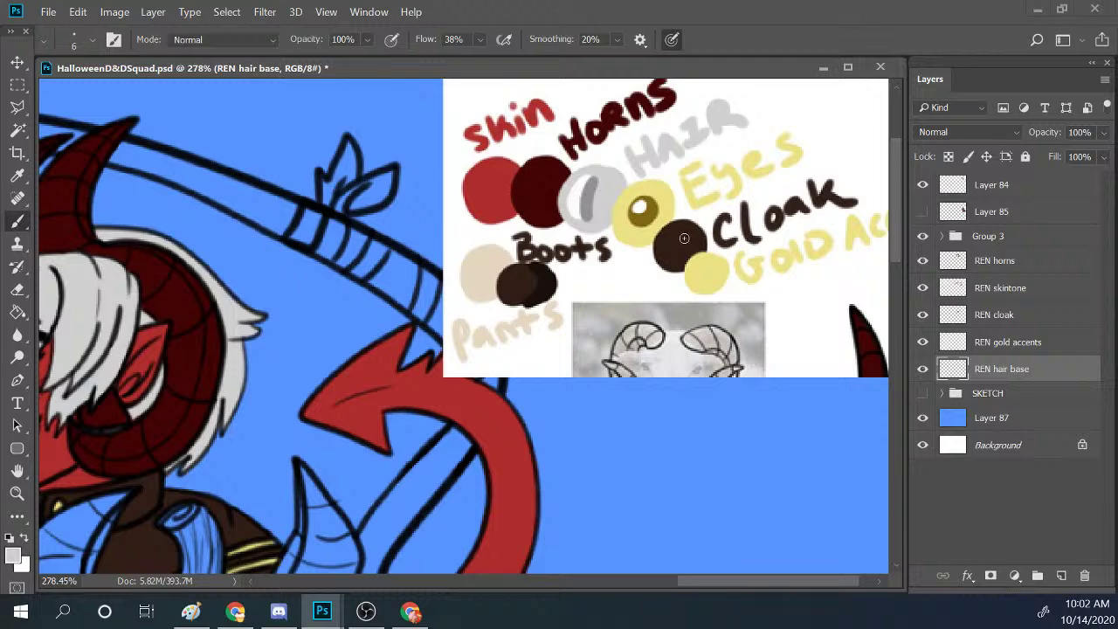
Sample the pale yellow from the Eyes swatch and add a layer named REN eyes directly above the SKETCH group.
left_click(642, 234, "alt")
left_click(642, 234, "alt")
left_click_drag(676, 581, 609, 581)
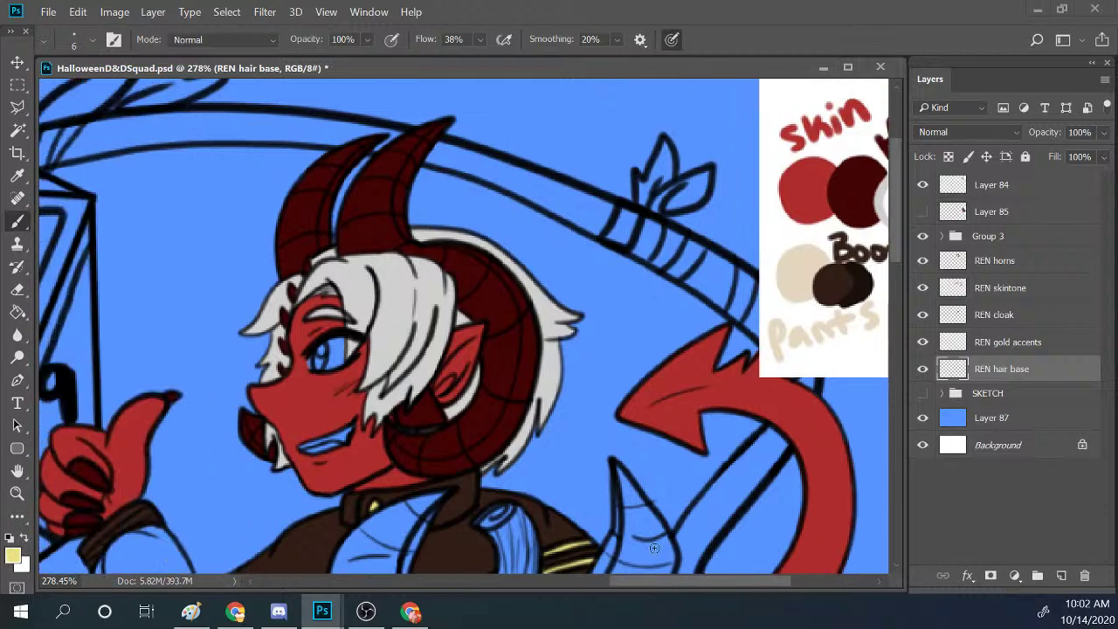
left_click(1013, 393)
left_click(1061, 576)
double_click(991, 396)
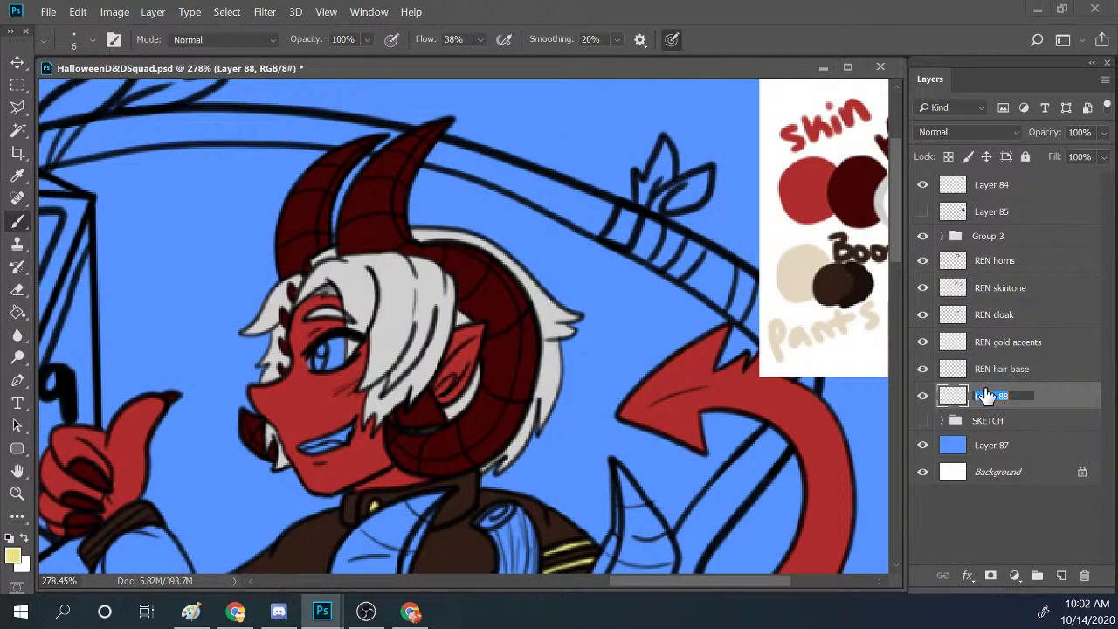
type("REN eyes")
key("Return")
Paint the horned character's eye pale yellow with a dark gold iris and a white highlight, sampling the colours from the Eyes swatch.
mouse_move(311, 356)
left_mouse_down()
mouse_move(343, 338)
mouse_move(340, 365)
left_mouse_up()
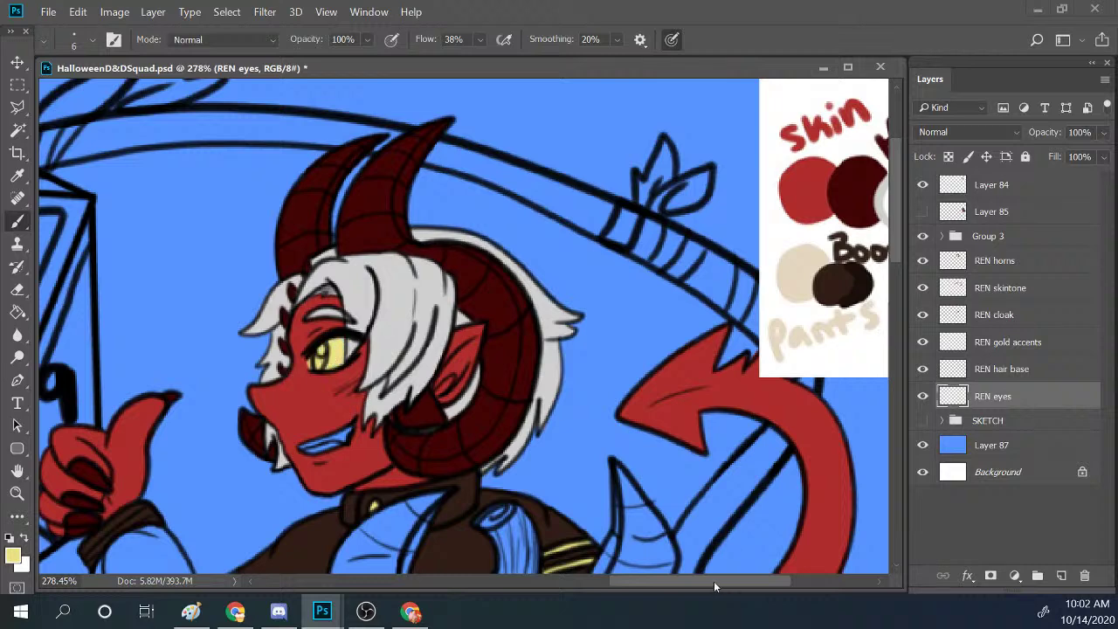
scroll(743, 500, "right", 5)
left_click(754, 210, "alt")
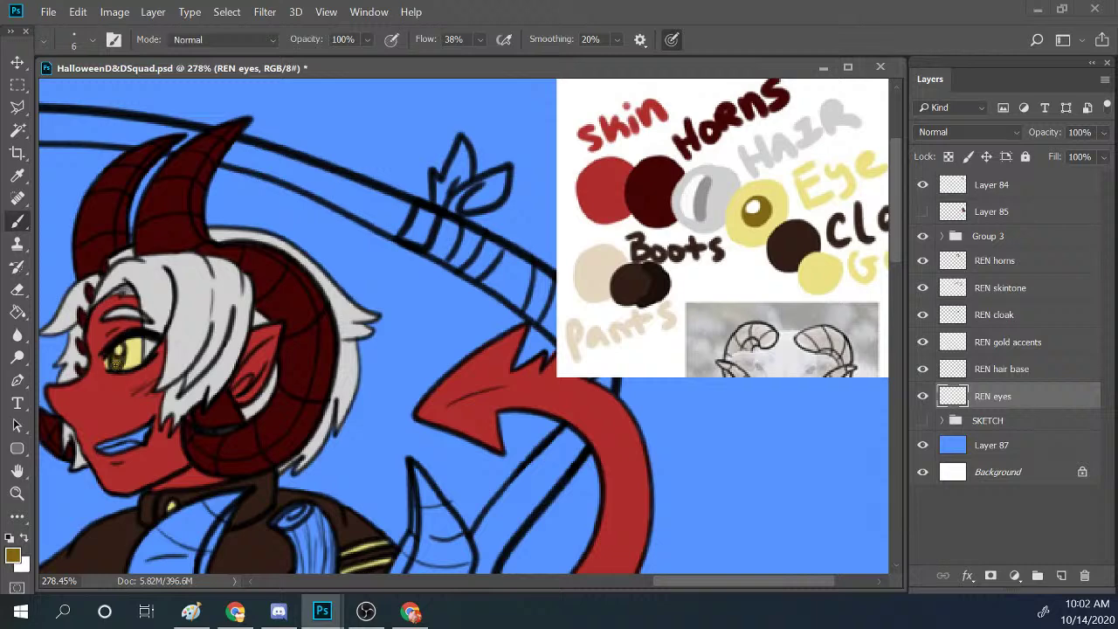
left_click(761, 186, "alt")
left_click_drag(678, 587, 651, 585)
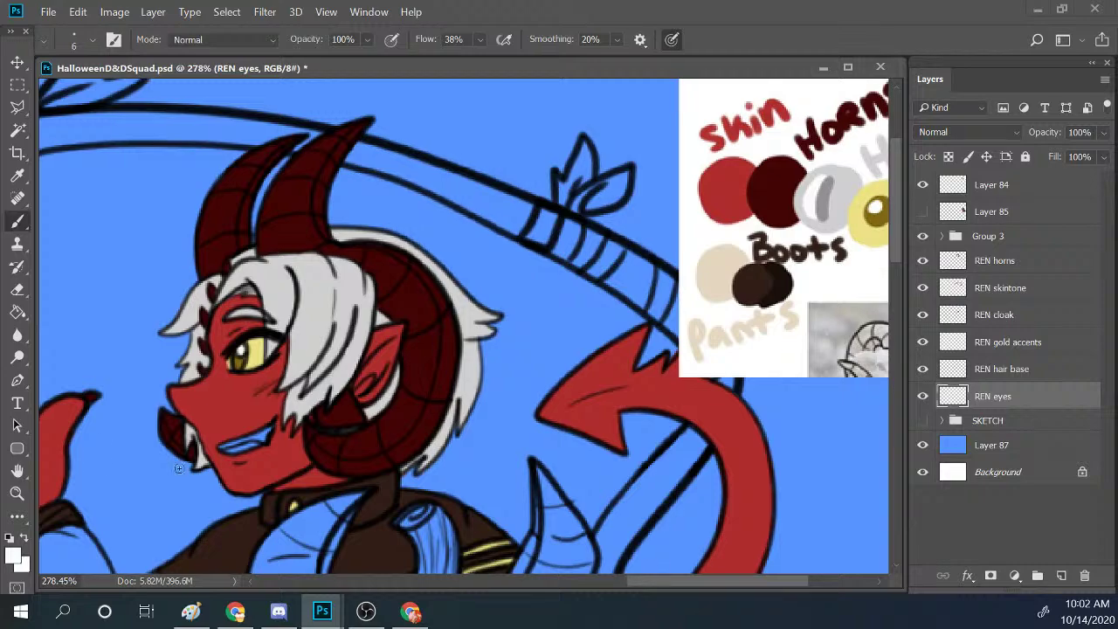
Compare the coloured character with the painted reference by briefly showing Layer 85.
key("z")
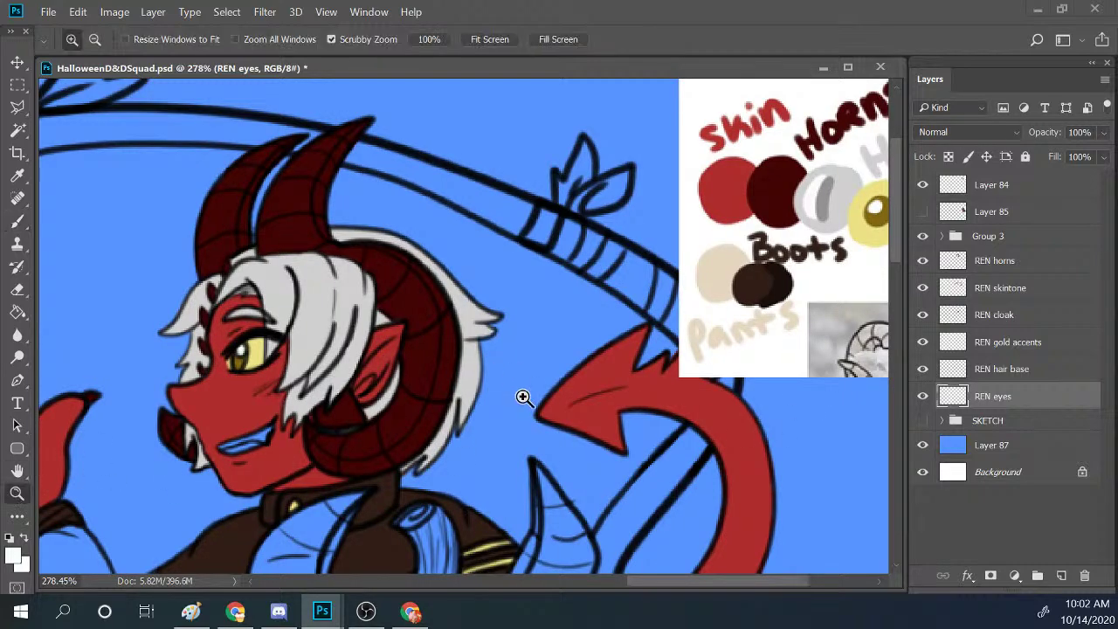
scroll(522, 394, "down", 4)
scroll(723, 349, "up", 2)
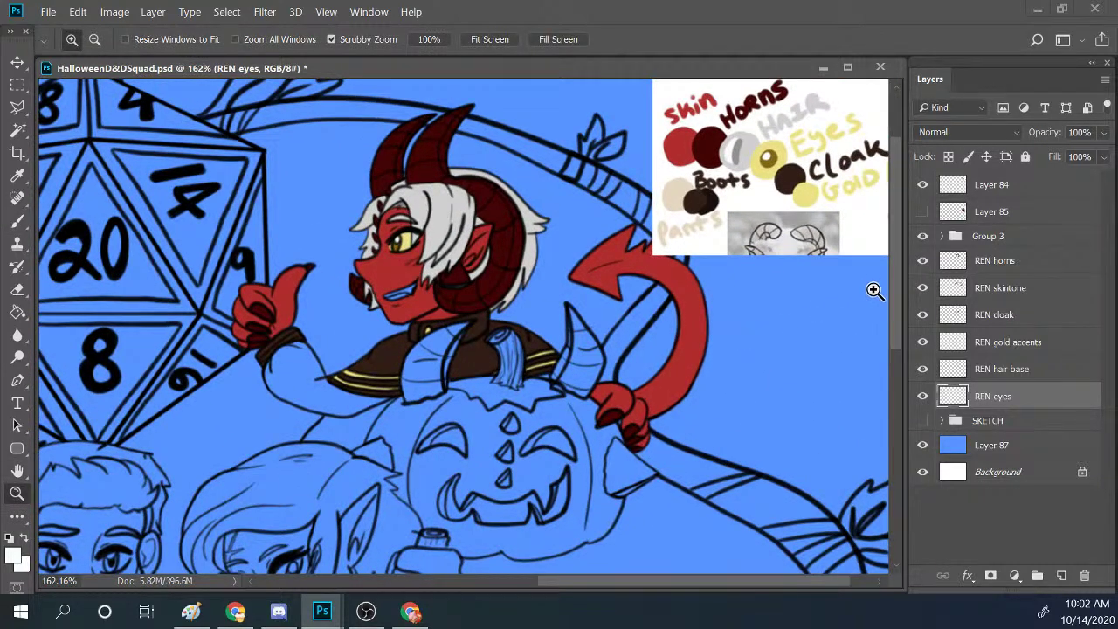
left_click_drag(730, 586, 774, 580)
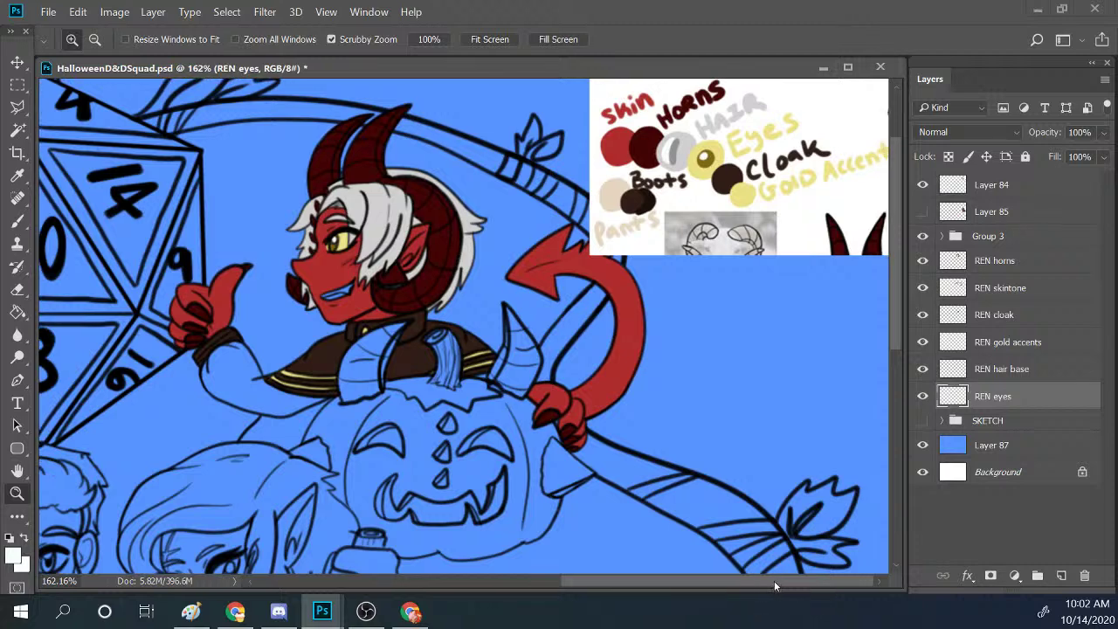
left_click_drag(894, 361, 900, 316)
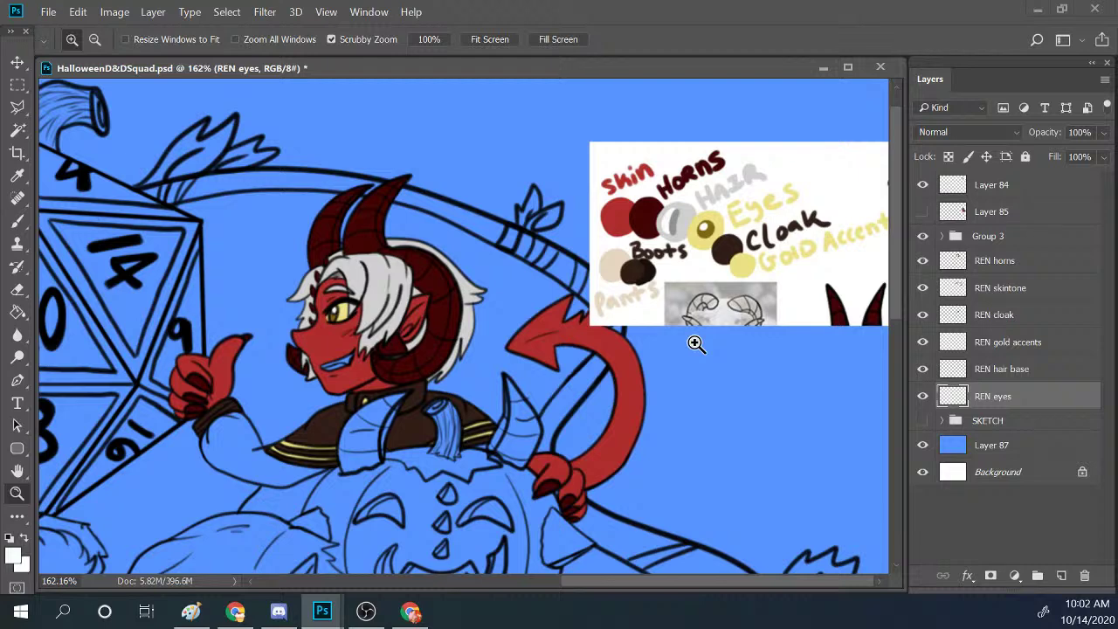
left_click(922, 212)
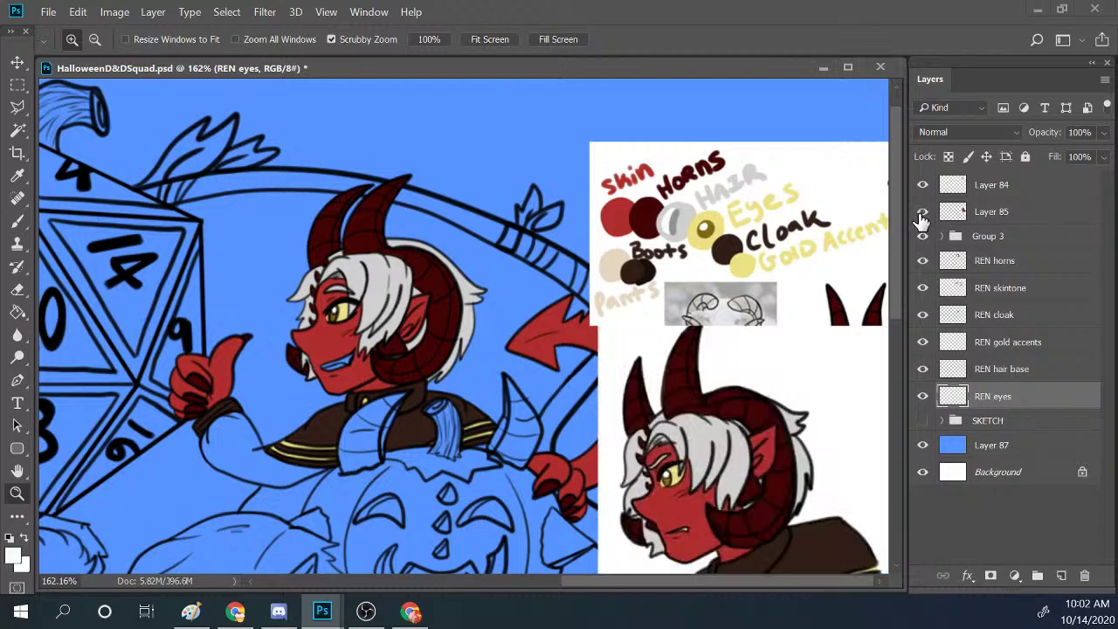
left_click(922, 213)
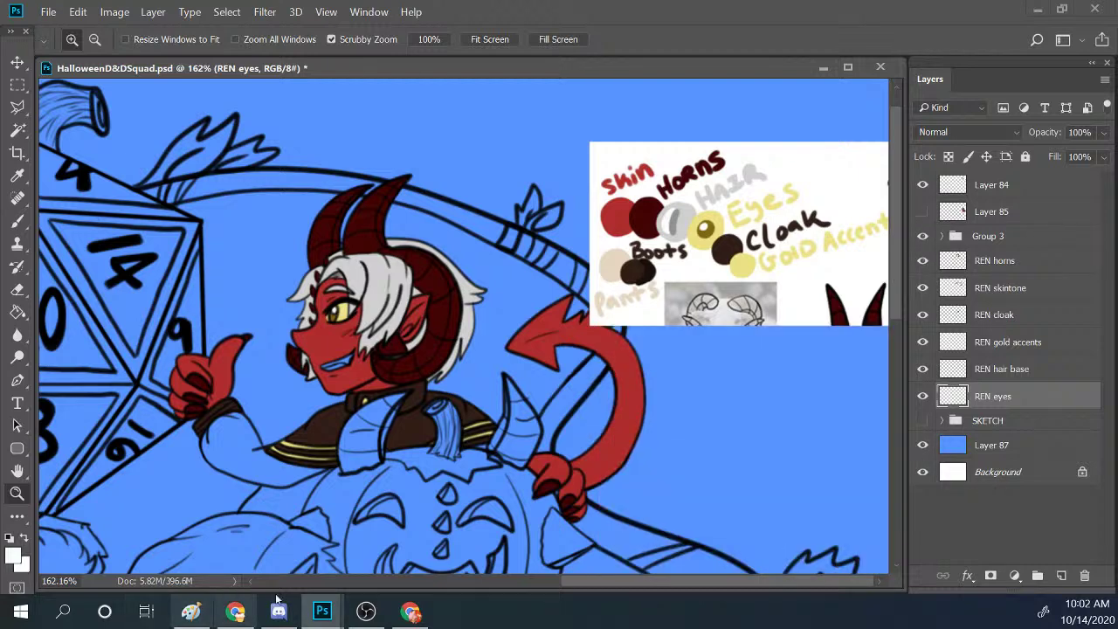
Sample the beige of the shirt sleeve from the reference image 5-30-20 Ren + Nate.png and return to the HalloweenD&DSquad.psd drawing.
mouse_move(322, 611)
left_click(494, 535)
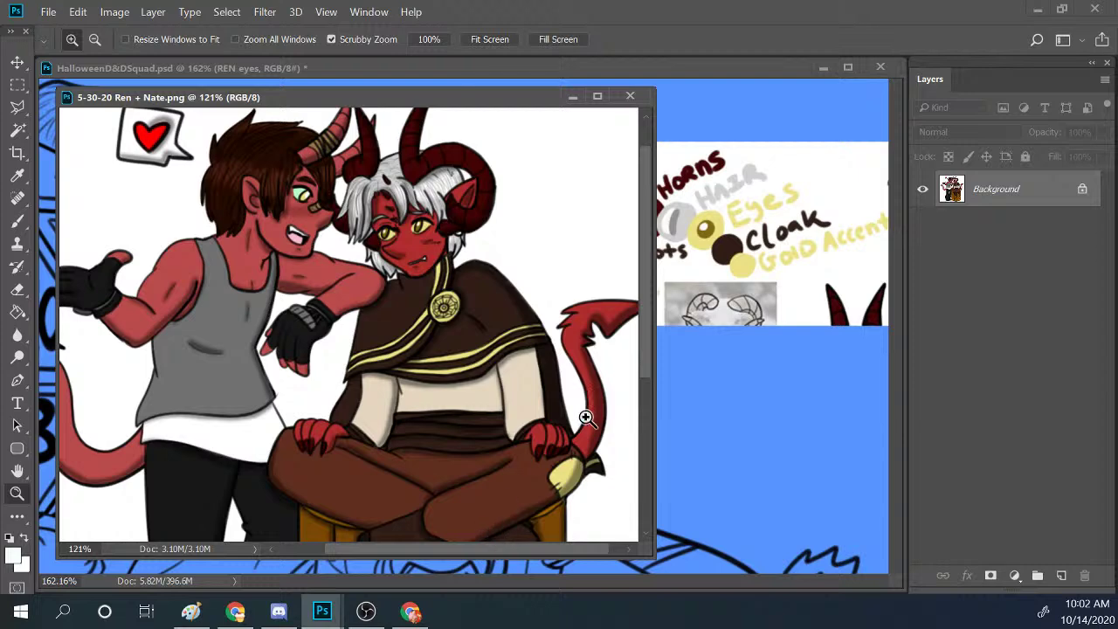
left_click(16, 224)
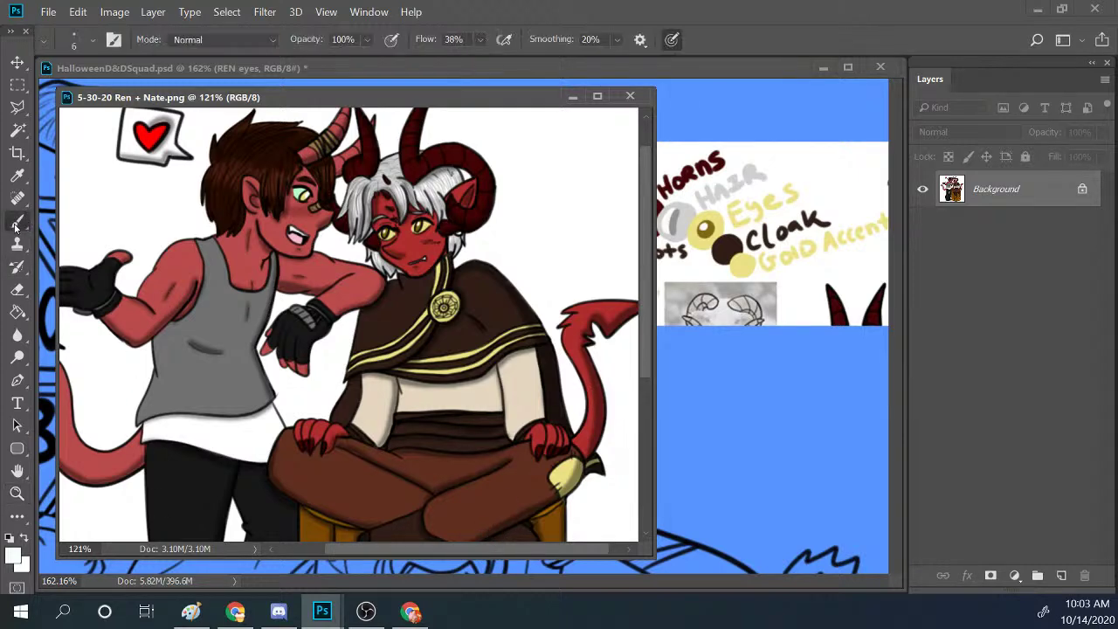
mouse_move(529, 105)
left_mouse_down()
mouse_move(267, 162)
mouse_move(478, 94)
mouse_move(460, 126)
left_mouse_up()
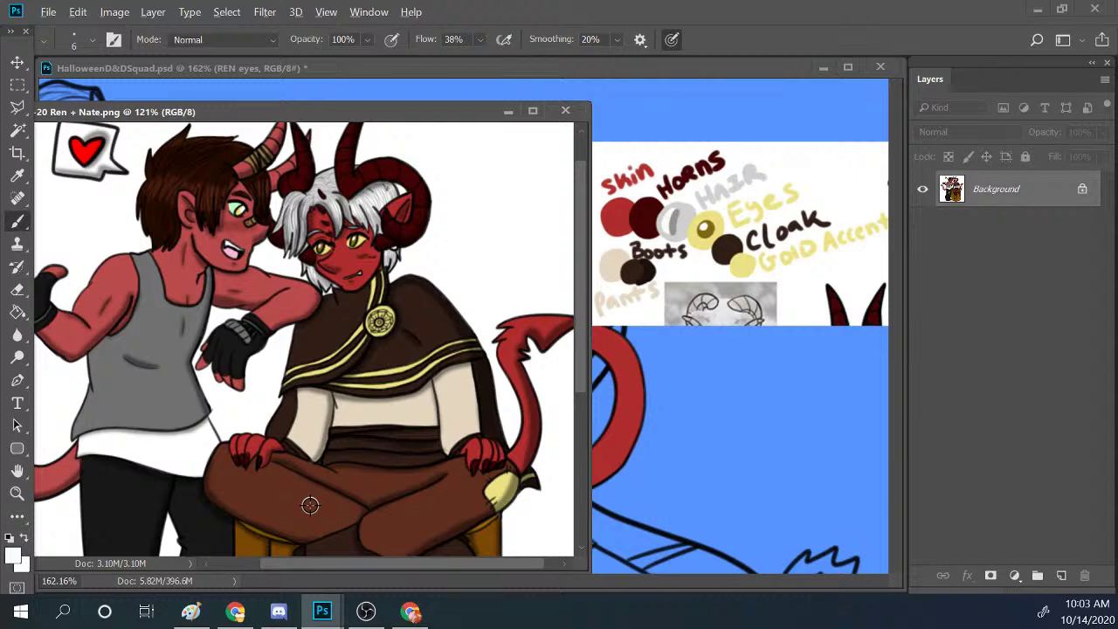
left_click(310, 425, "alt")
left_click(614, 69)
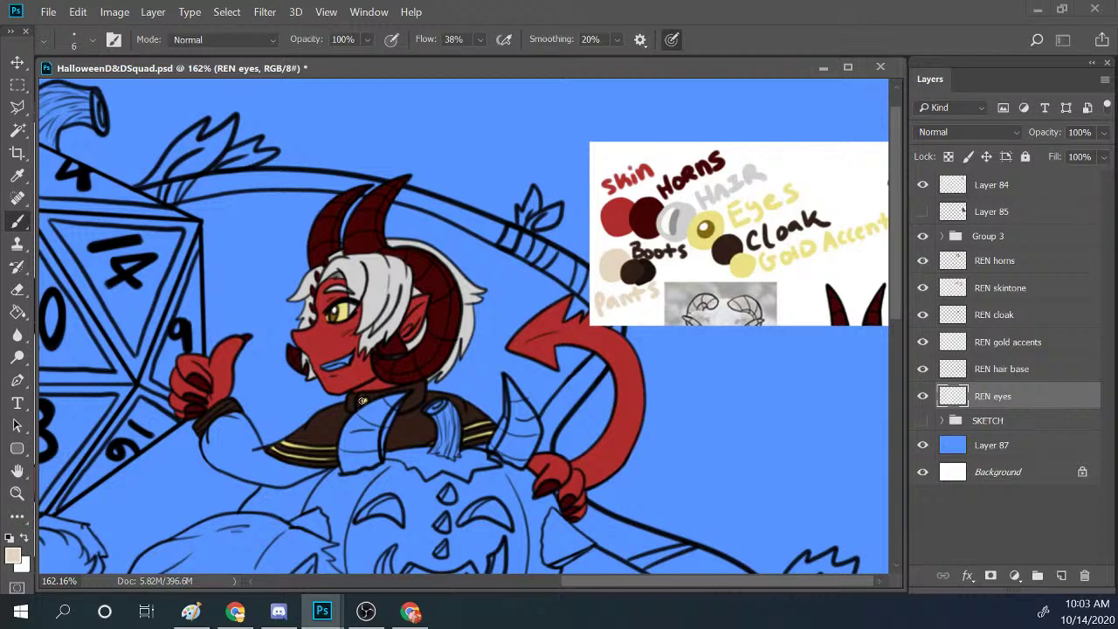
Add a layer named REN shirt between the REN eyes layer and the SKETCH group.
scroll(362, 400, "up", 2)
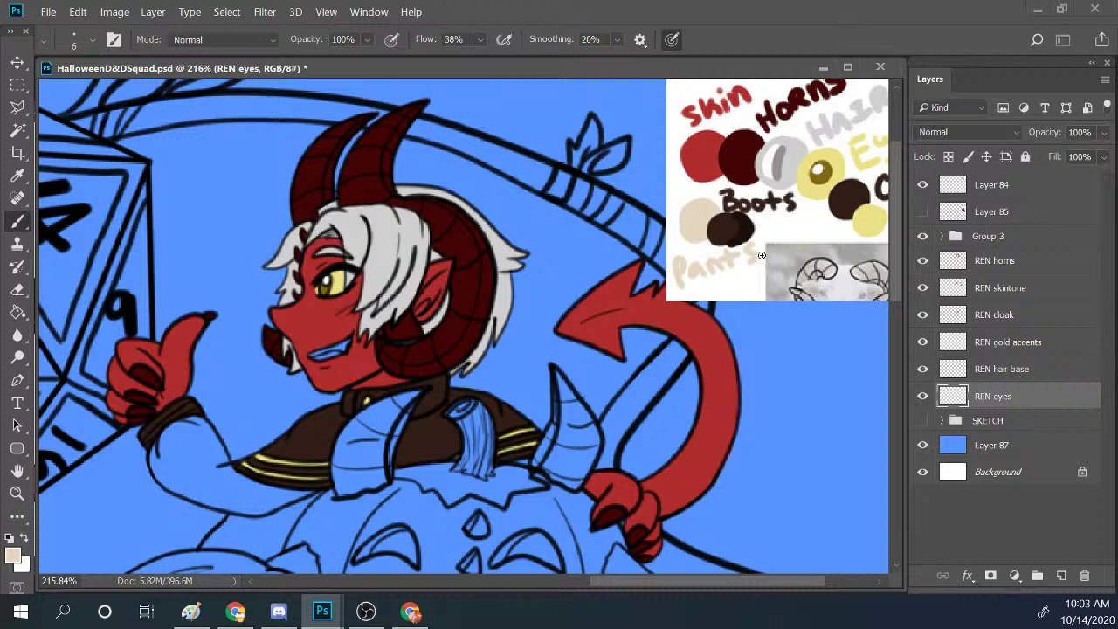
left_click(1018, 423)
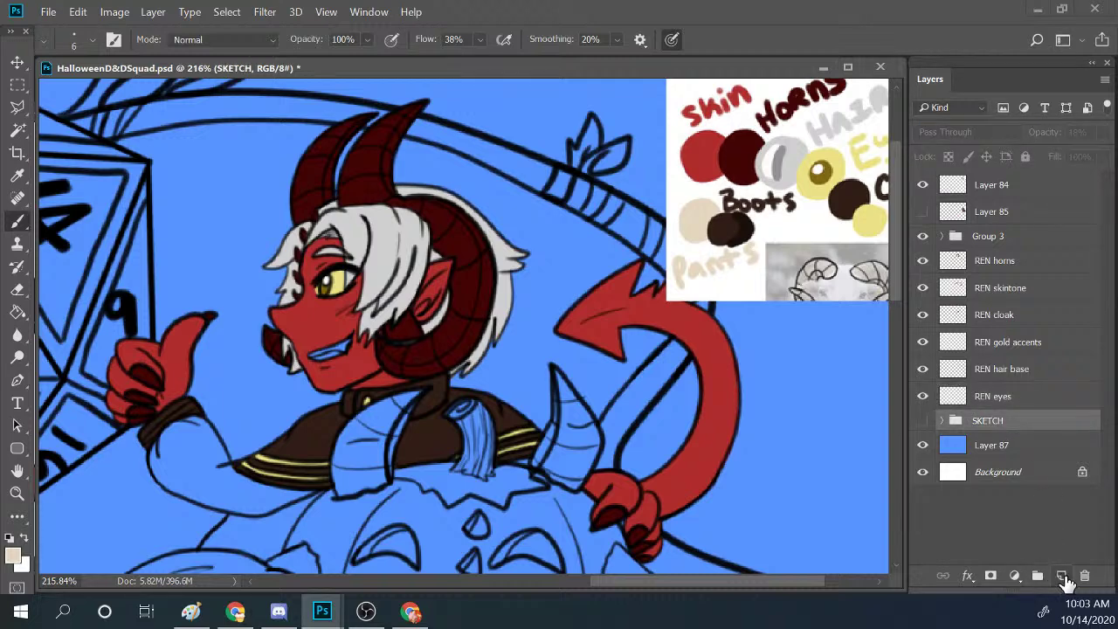
left_click(1064, 580)
double_click(995, 423)
type("REN shirt")
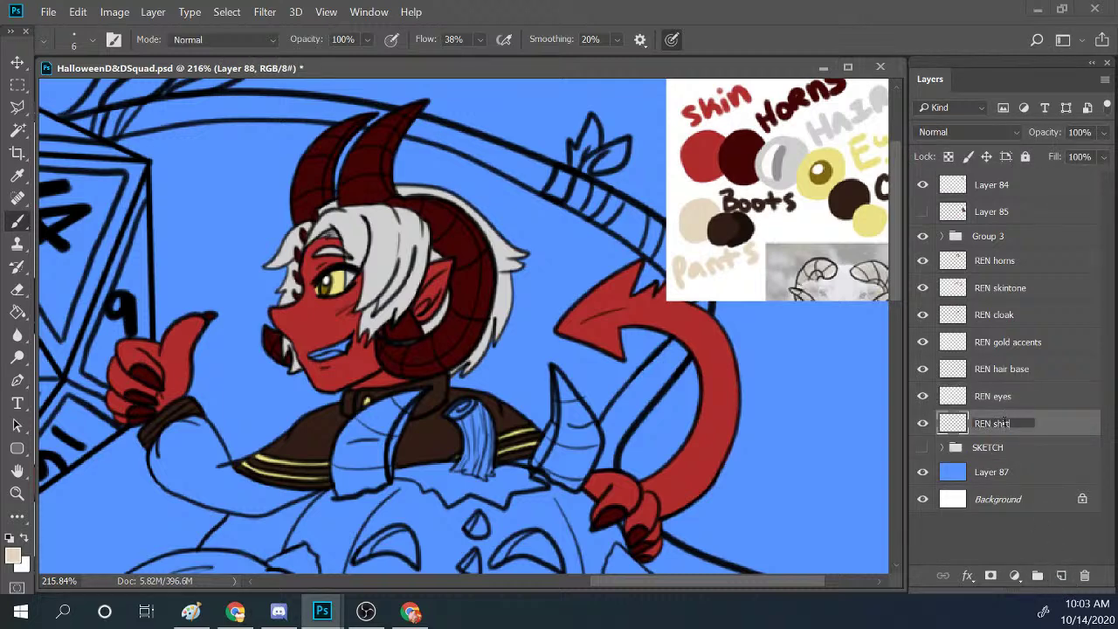
left_click(955, 426)
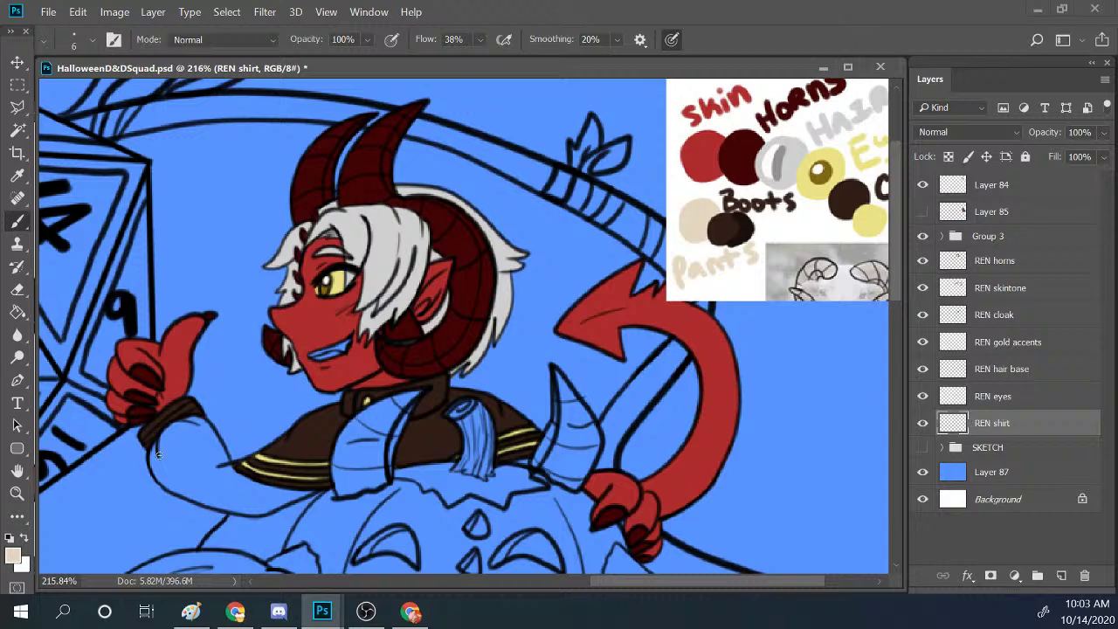
Paint the sleeve of the horned character's raised arm beige, from the wrist cuff to the pumpkin's edge.
mouse_move(154, 451)
left_mouse_down()
mouse_move(175, 429)
mouse_move(187, 456)
mouse_move(187, 427)
mouse_move(202, 457)
mouse_move(191, 411)
mouse_move(211, 438)
left_mouse_up()
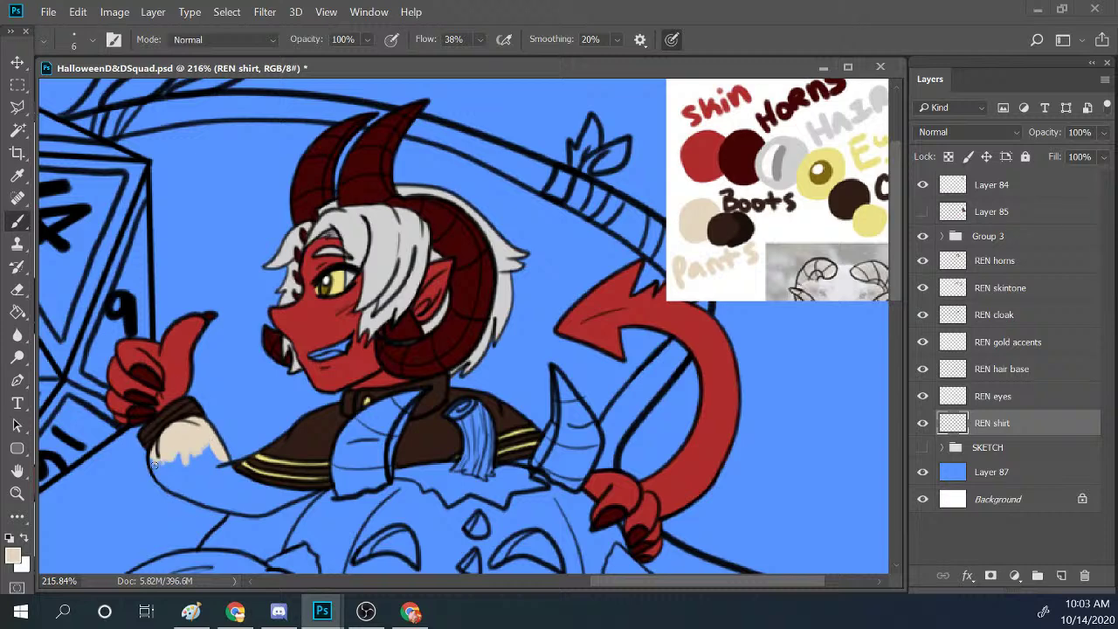
mouse_move(150, 458)
left_mouse_down()
mouse_move(171, 479)
mouse_move(161, 447)
mouse_move(189, 490)
mouse_move(176, 446)
mouse_move(209, 492)
mouse_move(184, 428)
mouse_move(212, 471)
mouse_move(204, 440)
mouse_move(212, 478)
left_mouse_up()
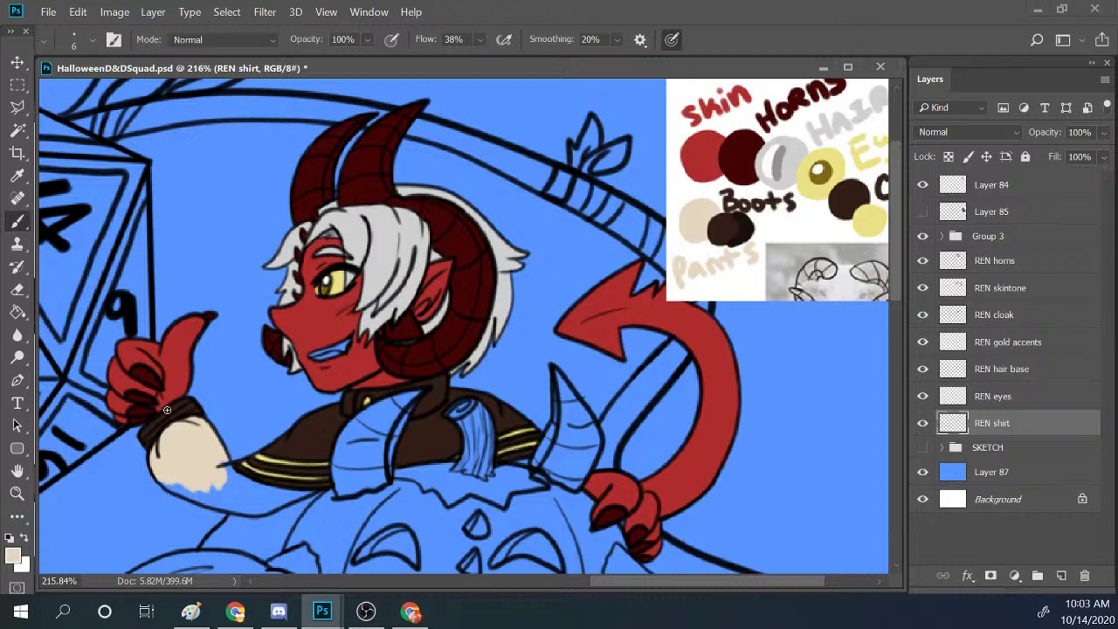
mouse_move(180, 487)
left_mouse_down()
mouse_move(219, 507)
mouse_move(183, 477)
mouse_move(226, 507)
mouse_move(201, 473)
mouse_move(237, 498)
mouse_move(212, 456)
mouse_move(235, 489)
mouse_move(225, 459)
left_mouse_up()
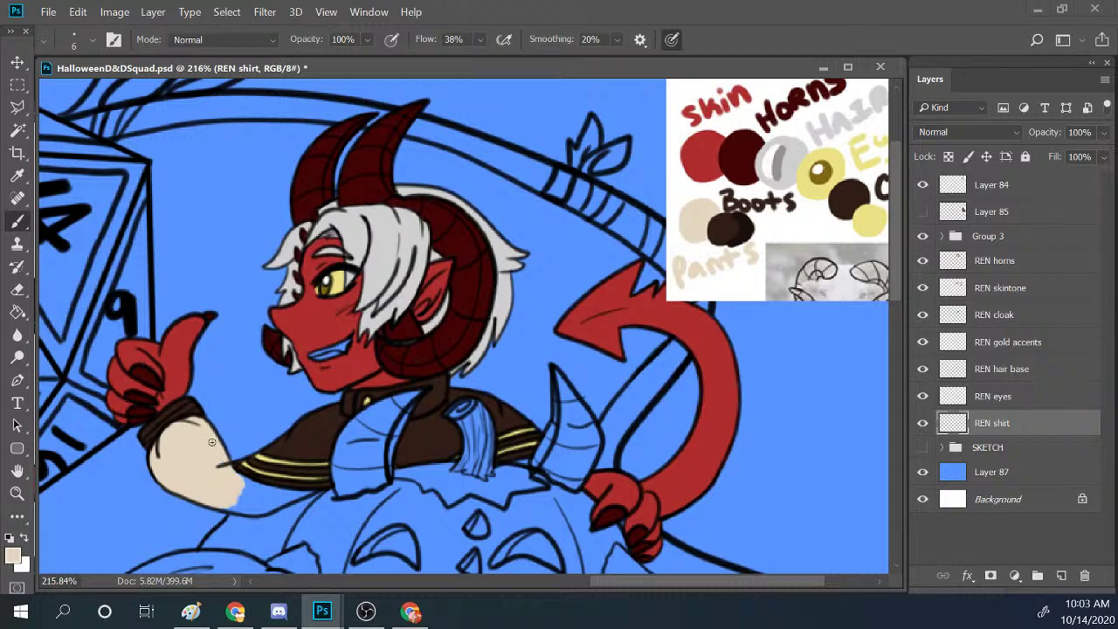
mouse_move(261, 493)
left_mouse_down()
mouse_move(236, 475)
mouse_move(278, 491)
mouse_move(231, 496)
mouse_move(252, 506)
mouse_move(222, 507)
mouse_move(253, 514)
mouse_move(276, 506)
mouse_move(242, 513)
mouse_move(271, 486)
left_mouse_up()
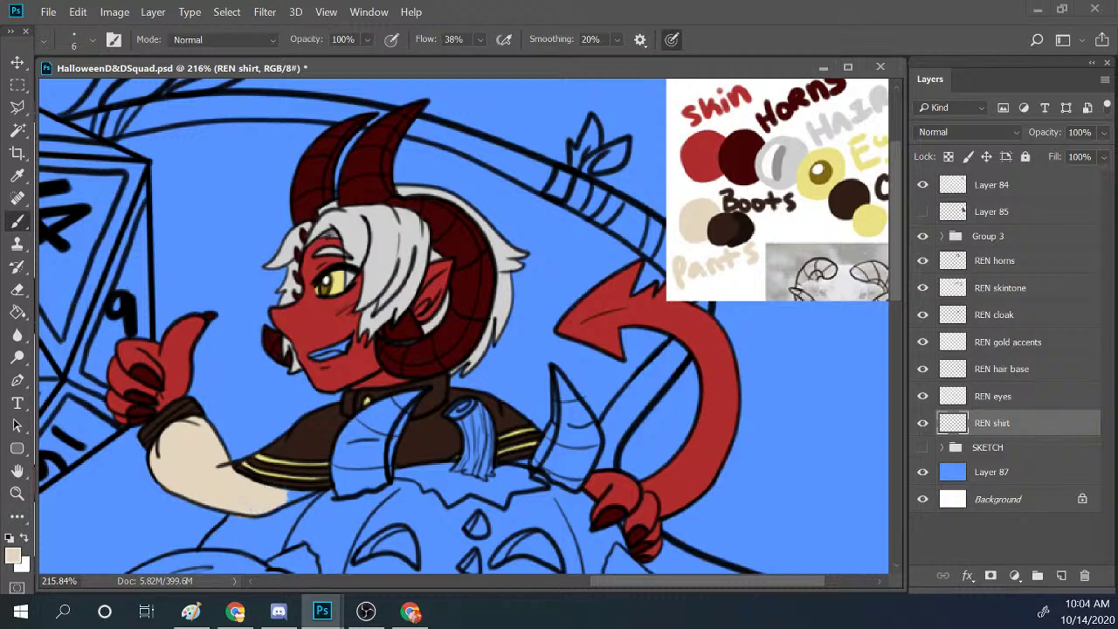
key("alt+Tab")
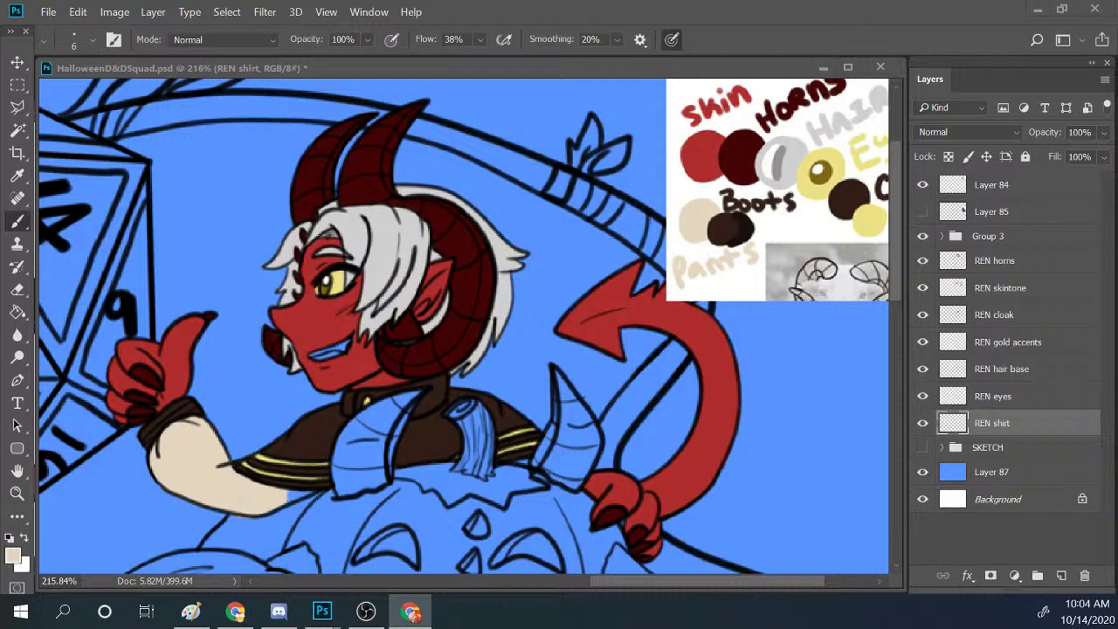
left_click(279, 495)
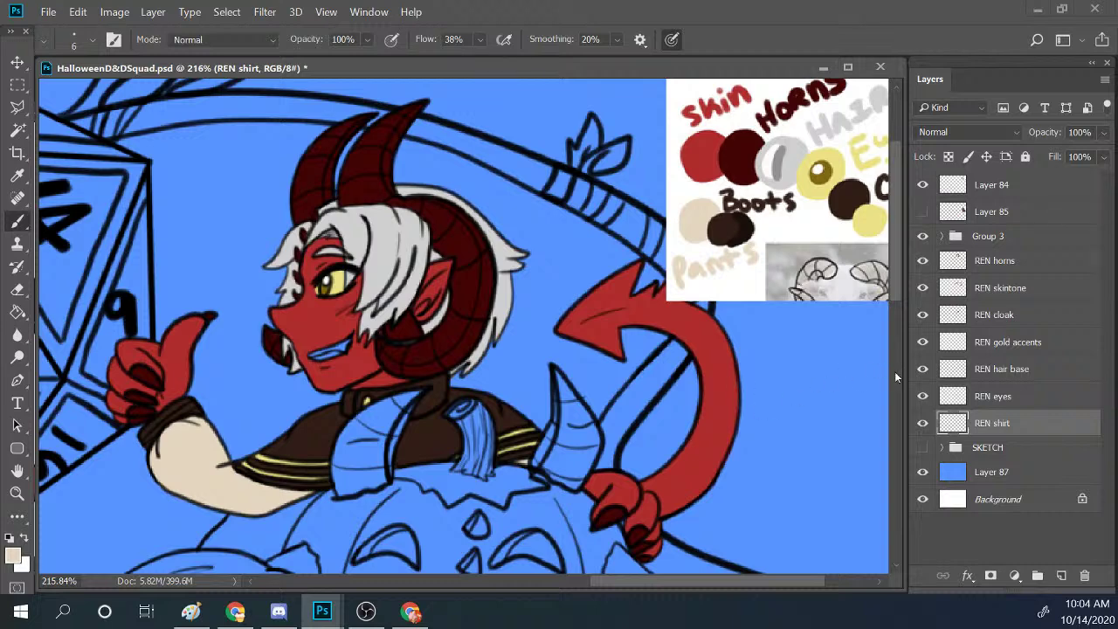
Sample the cloak's dark brown and paint the part of the cloak beneath the raised arm on the REN cloak layer.
scroll(895, 302, "down", 3)
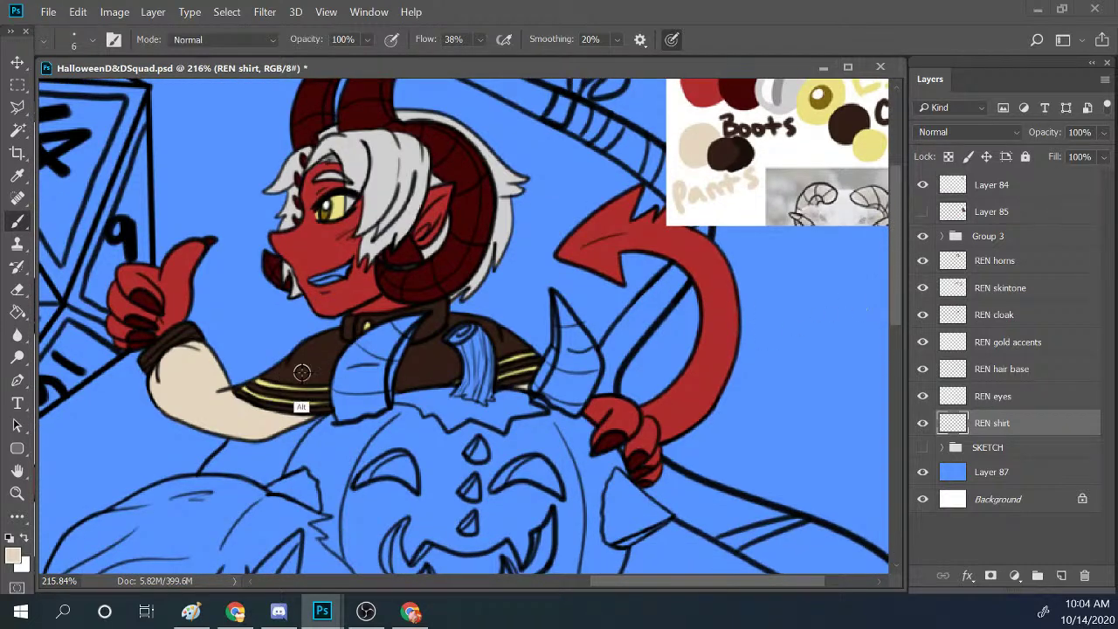
left_click(313, 361, "alt")
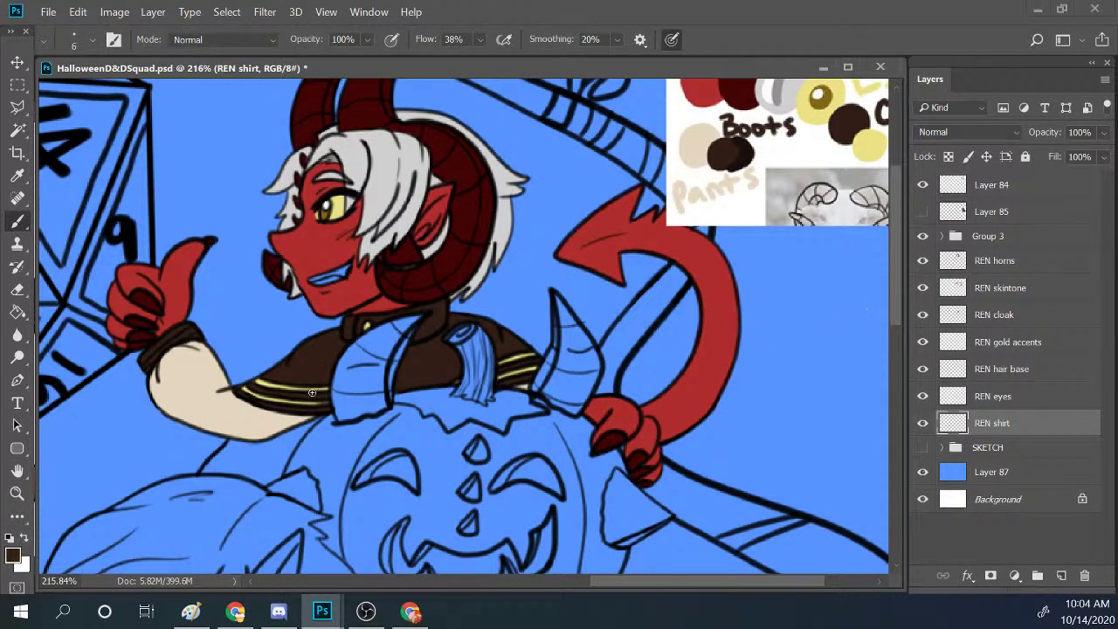
left_click(1004, 447)
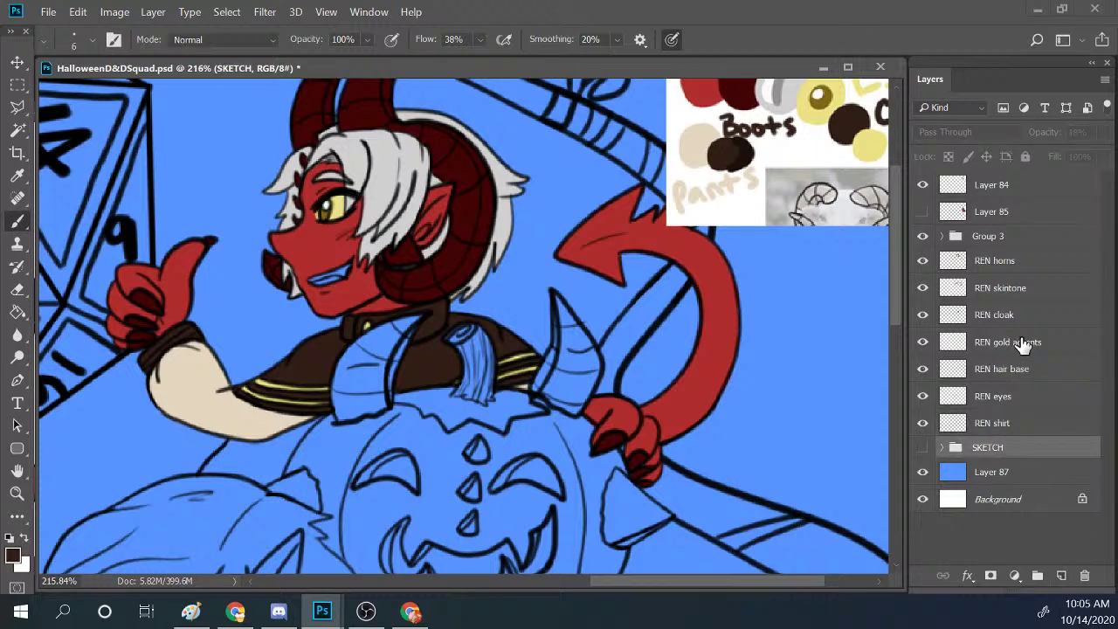
left_click(995, 316)
key("z")
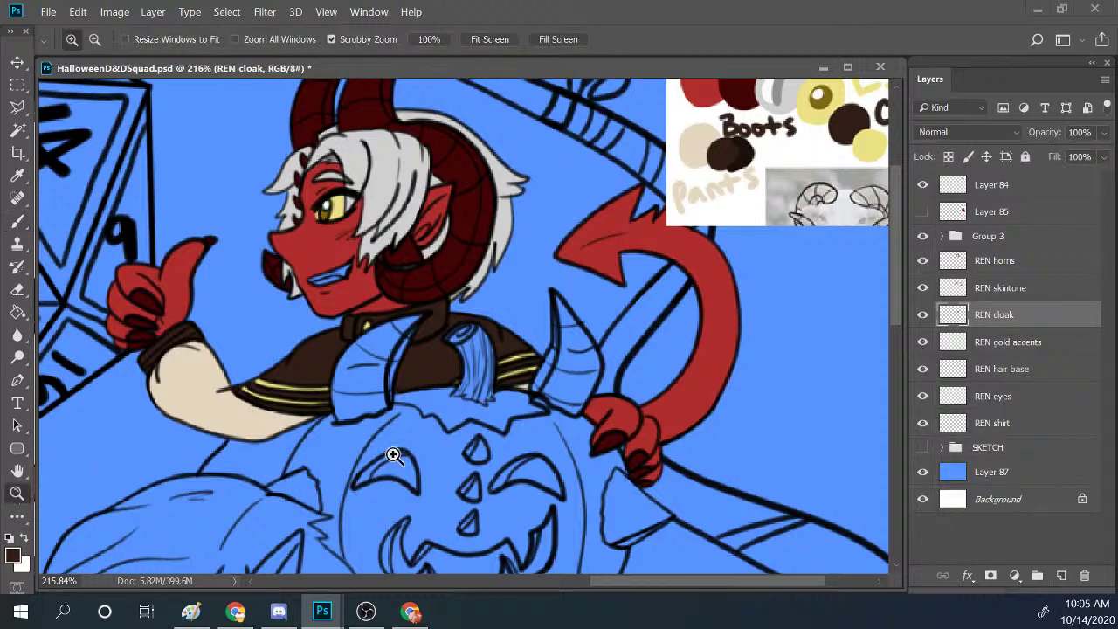
left_click(393, 455)
left_click(16, 221)
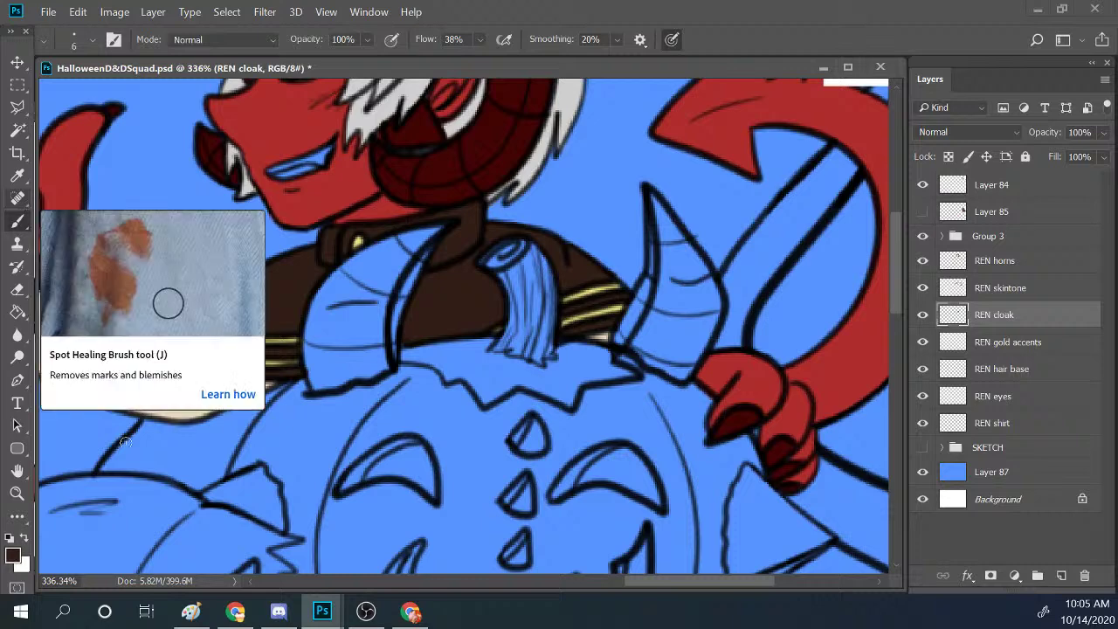
mouse_move(103, 465)
left_mouse_down()
mouse_move(145, 422)
mouse_move(206, 428)
mouse_move(259, 400)
mouse_move(218, 412)
mouse_move(293, 383)
mouse_move(225, 445)
mouse_move(261, 412)
mouse_move(221, 469)
mouse_move(202, 417)
mouse_move(133, 451)
mouse_move(166, 437)
mouse_move(162, 452)
mouse_move(189, 431)
mouse_move(156, 438)
mouse_move(229, 419)
mouse_move(206, 467)
left_mouse_up()
mouse_move(138, 450)
left_mouse_down()
mouse_move(168, 459)
mouse_move(179, 423)
mouse_move(177, 485)
mouse_move(173, 471)
mouse_move(194, 489)
mouse_move(204, 466)
mouse_move(204, 491)
mouse_move(231, 446)
mouse_move(226, 473)
mouse_move(213, 427)
mouse_move(165, 430)
mouse_move(194, 449)
left_mouse_up()
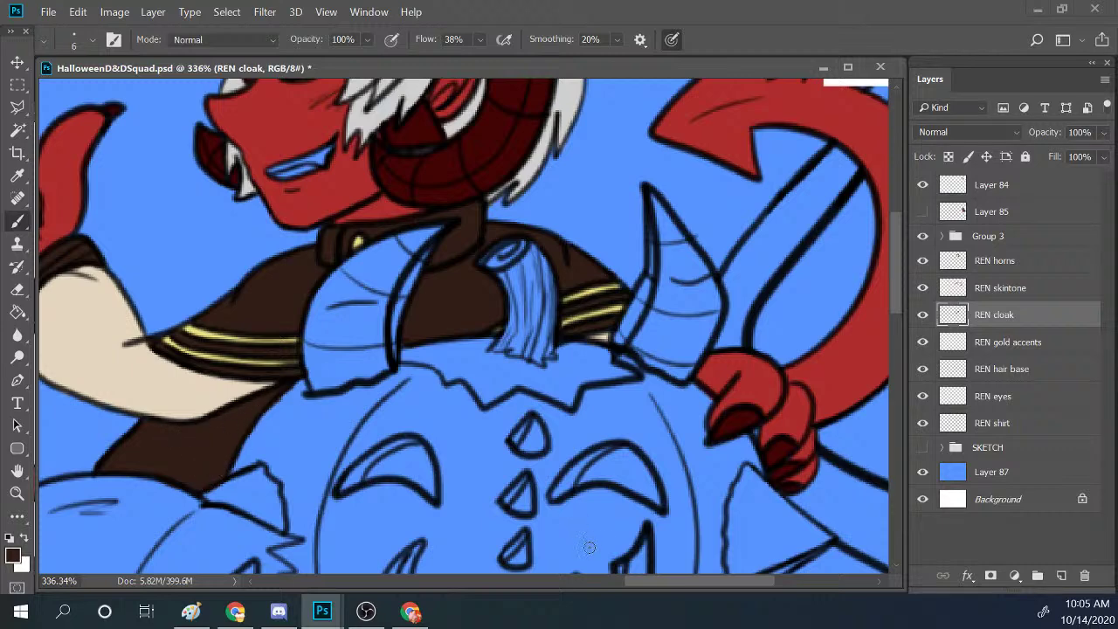
mouse_move(690, 579)
left_mouse_down()
mouse_move(722, 580)
mouse_move(696, 582)
left_mouse_up()
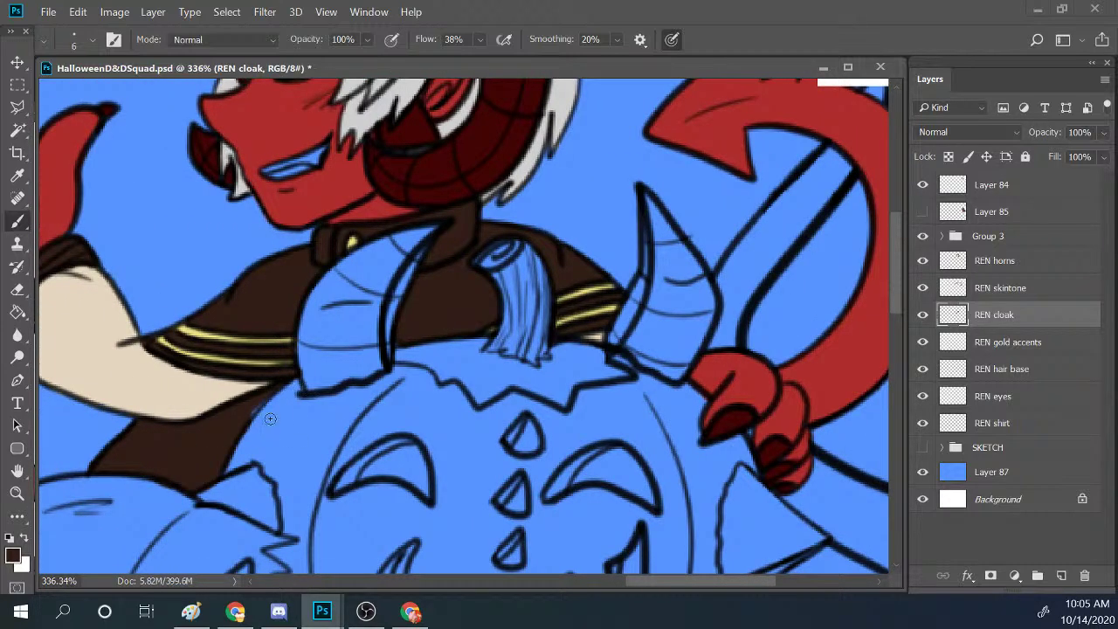
mouse_move(270, 418)
left_mouse_down()
mouse_move(320, 383)
mouse_move(246, 425)
mouse_move(274, 386)
mouse_move(243, 418)
mouse_move(262, 398)
left_mouse_up()
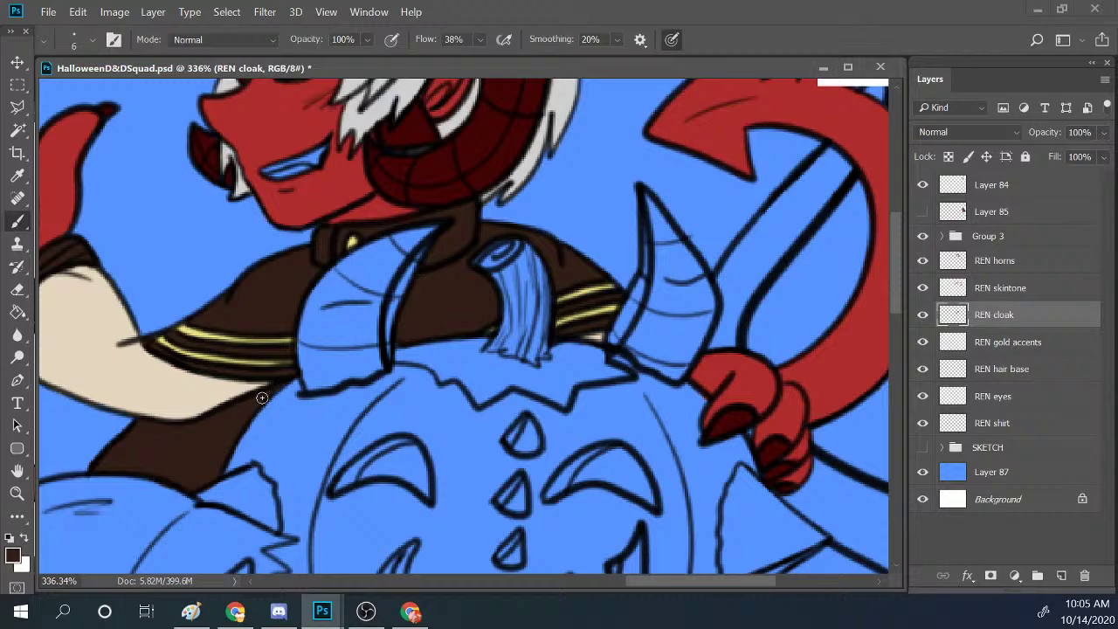
left_click(16, 494)
scroll(436, 367, "down", 5)
scroll(579, 347, "down", 3)
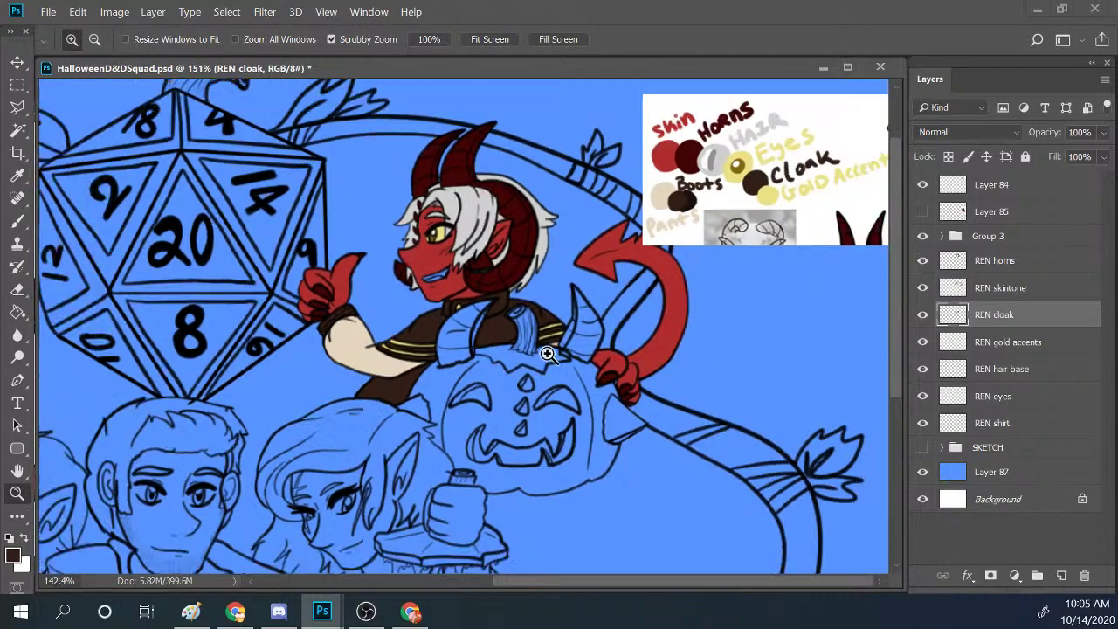
scroll(741, 219, "up", 4)
scroll(531, 229, "up", 3)
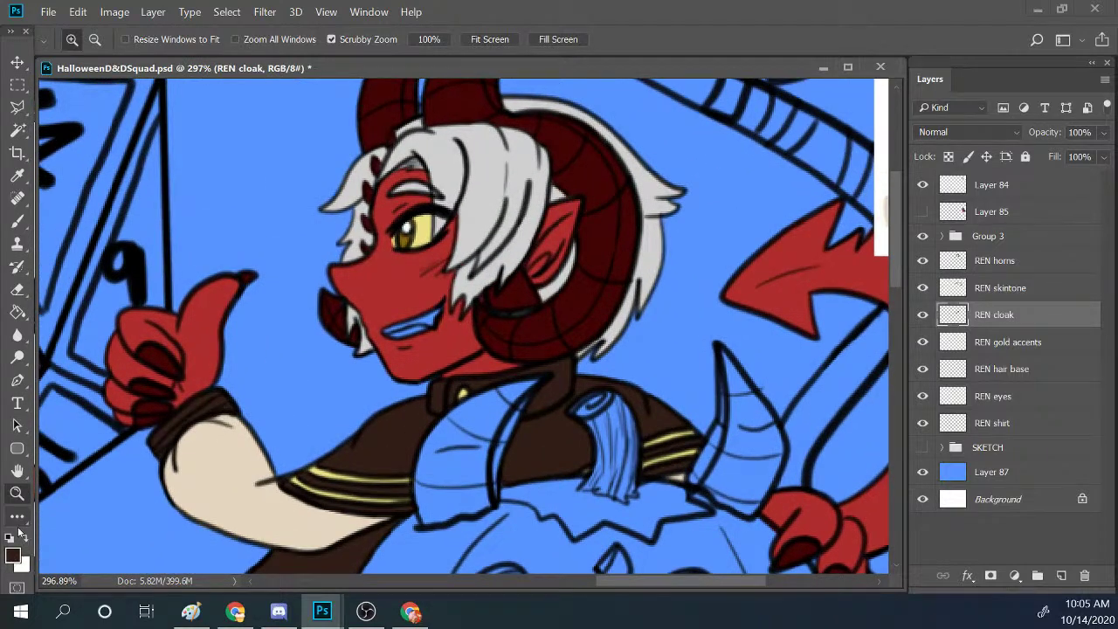
Make white the foreground colour and add a layer named REN white between the REN shirt layer and the SKETCH group.
left_click(24, 536)
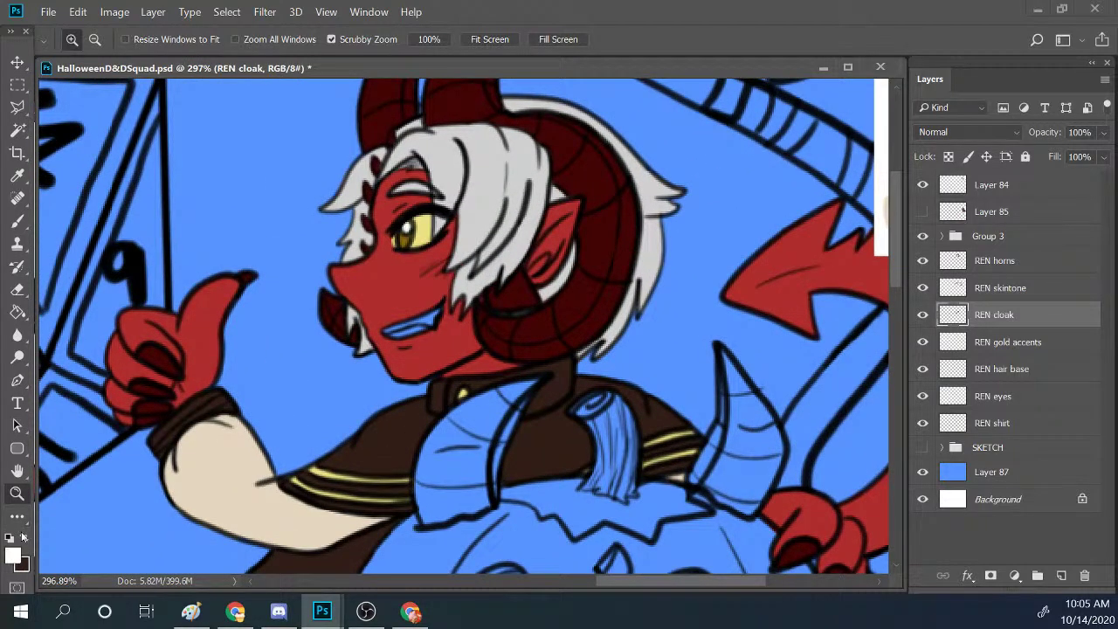
left_click(1000, 449)
left_click(1060, 576)
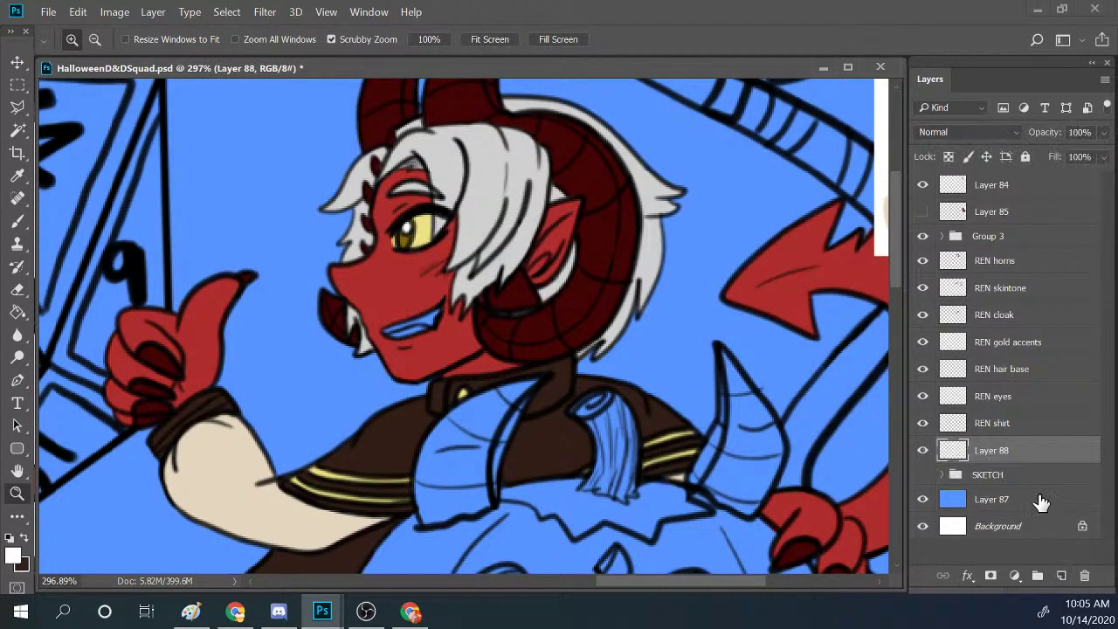
double_click(991, 449)
type("REN whitehouse")
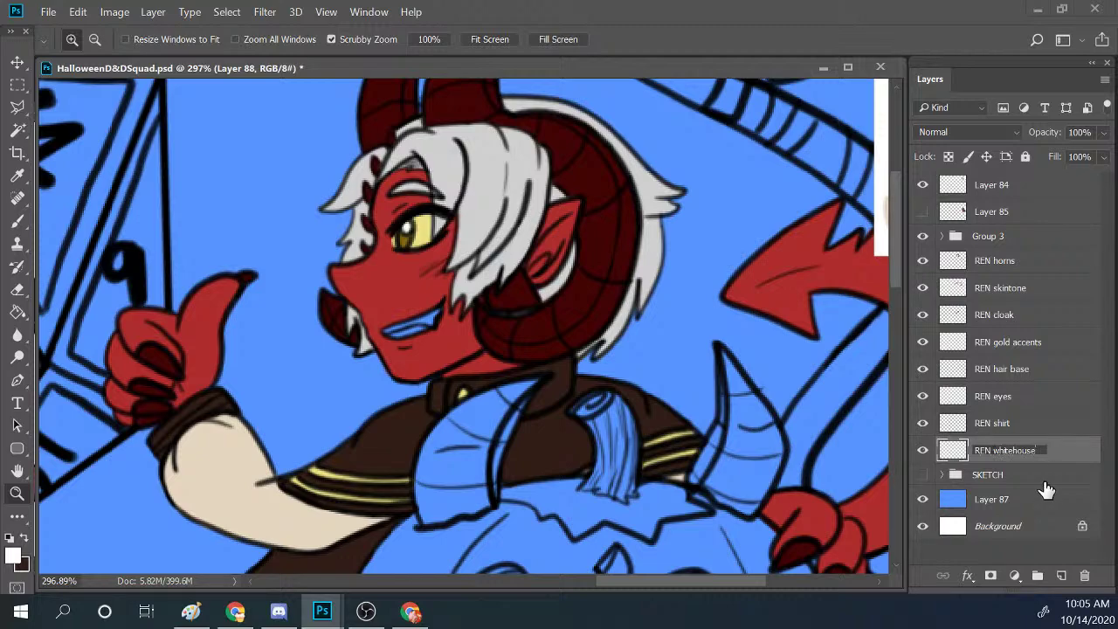
key("BackSpace")
key("BackSpace")
key("BackSpace")
key("BackSpace")
key("BackSpace")
key("Return")
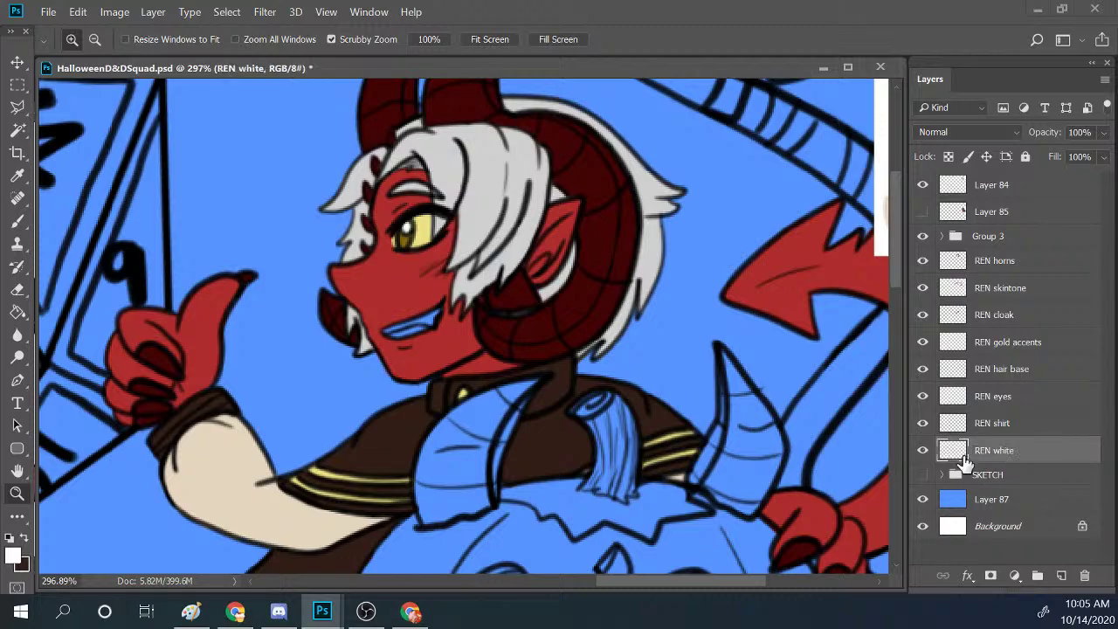
Paint the horned character's teeth white on the REN white layer.
mouse_move(394, 341)
left_mouse_down()
mouse_move(384, 340)
mouse_move(433, 321)
mouse_move(424, 341)
mouse_move(428, 322)
left_mouse_up()
key("b")
key("z")
scroll(454, 315, "down", 6)
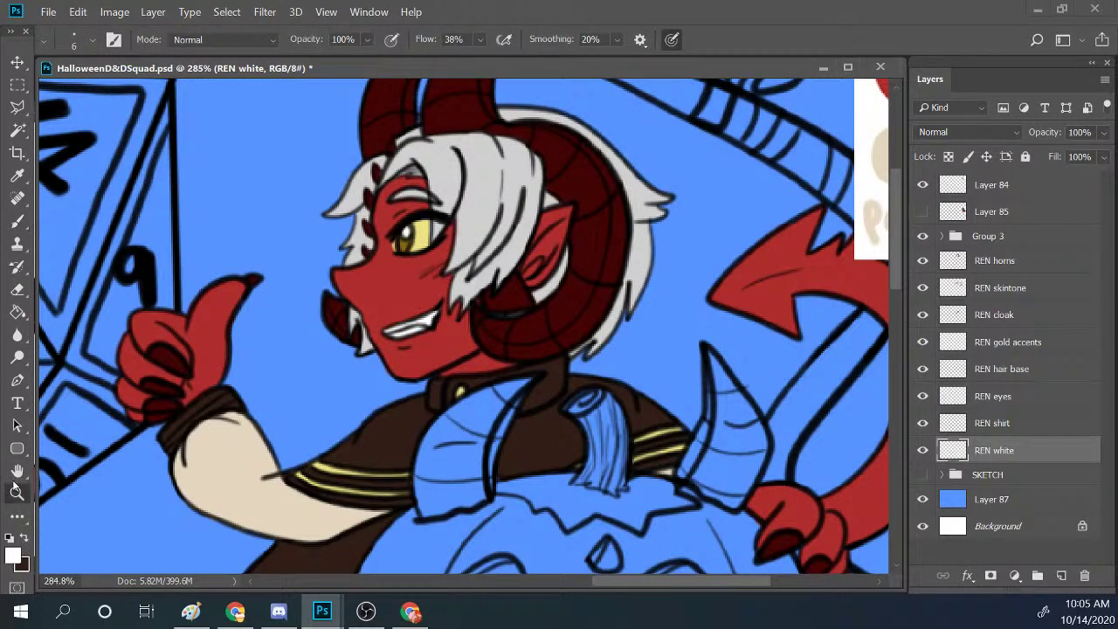
scroll(646, 398, "down", 4)
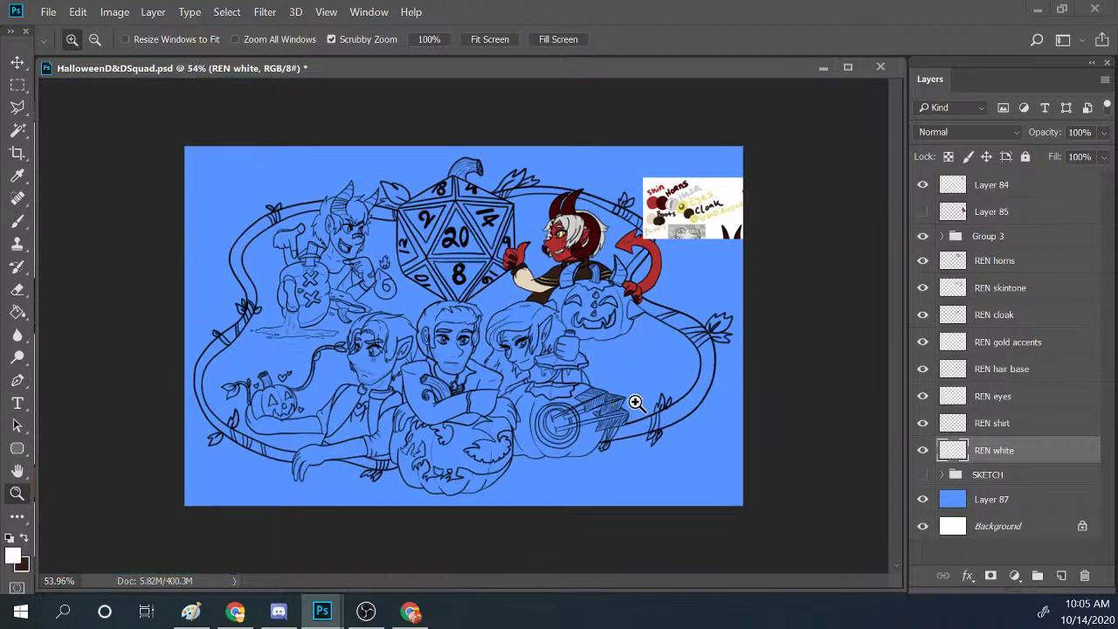
Look over the coloured horned character and the uncoloured characters and pumpkins beneath it.
scroll(639, 309, "up", 3)
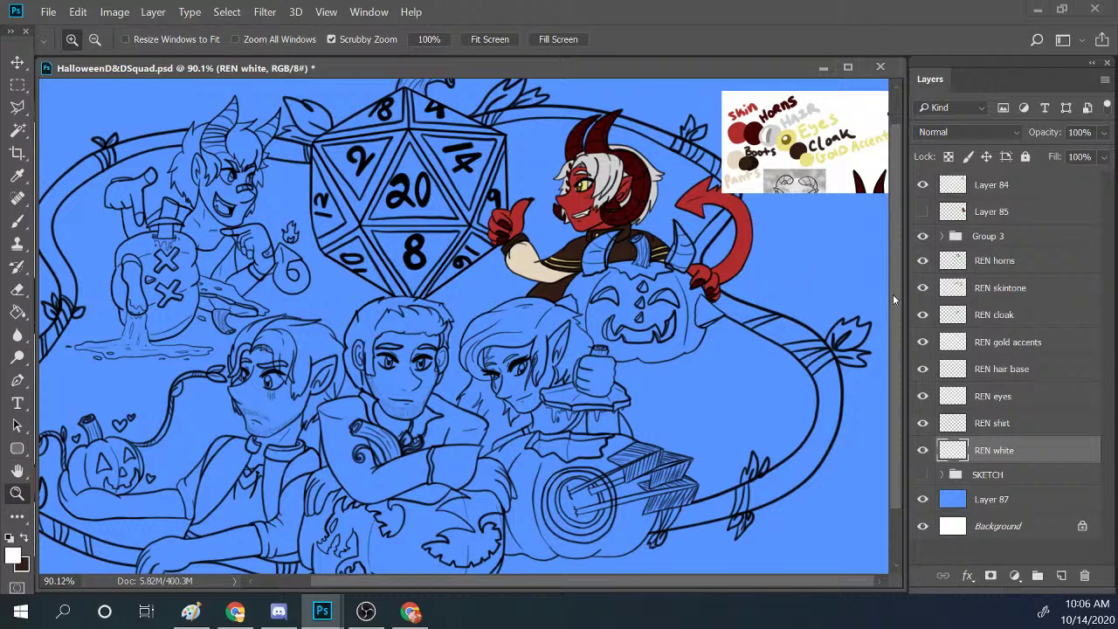
left_click_drag(816, 279, 843, 233)
scroll(896, 276, "down", 1)
scroll(896, 276, "up", 3)
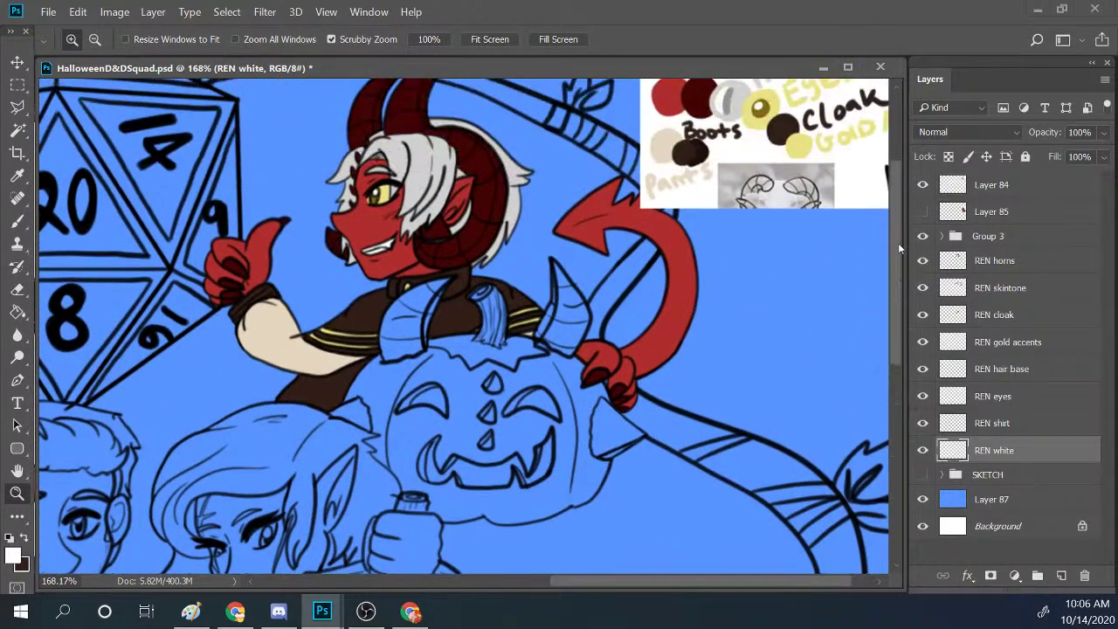
scroll(896, 241, "down", 2)
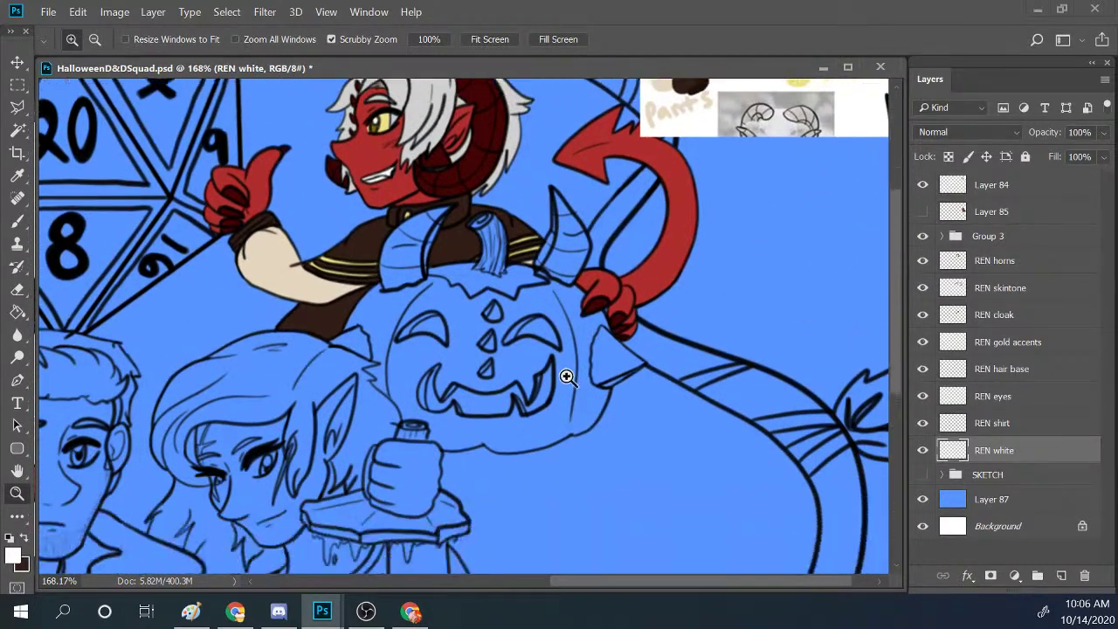
scroll(565, 374, "down", 5, "alt")
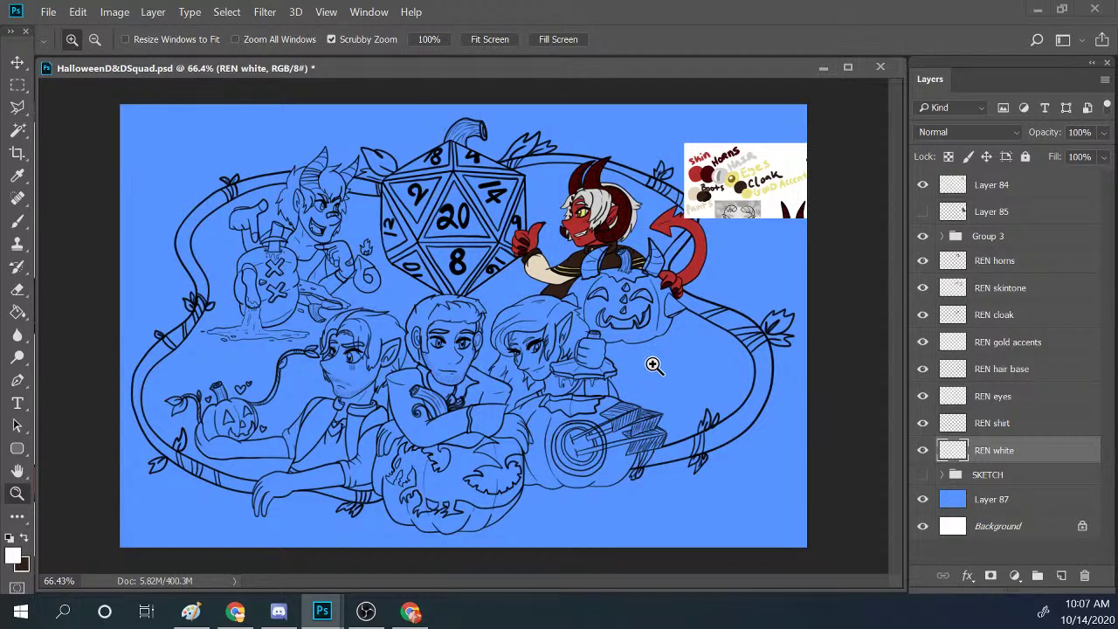
scroll(664, 347, "up", 3, "alt")
scroll(606, 349, "down", 2, "alt")
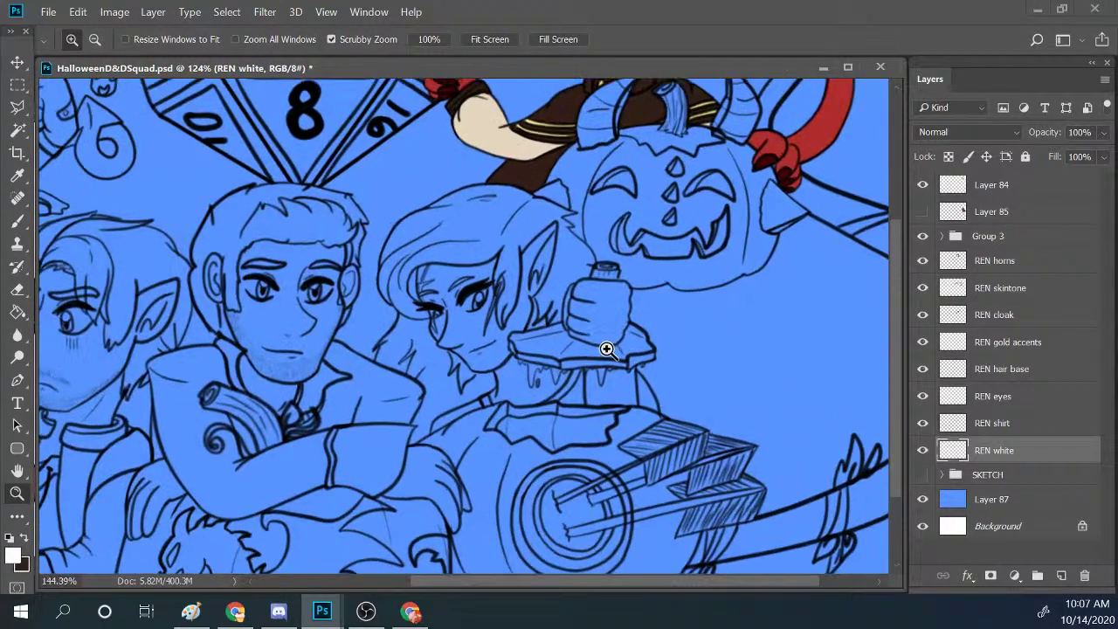
scroll(593, 370, "up", 1, "alt")
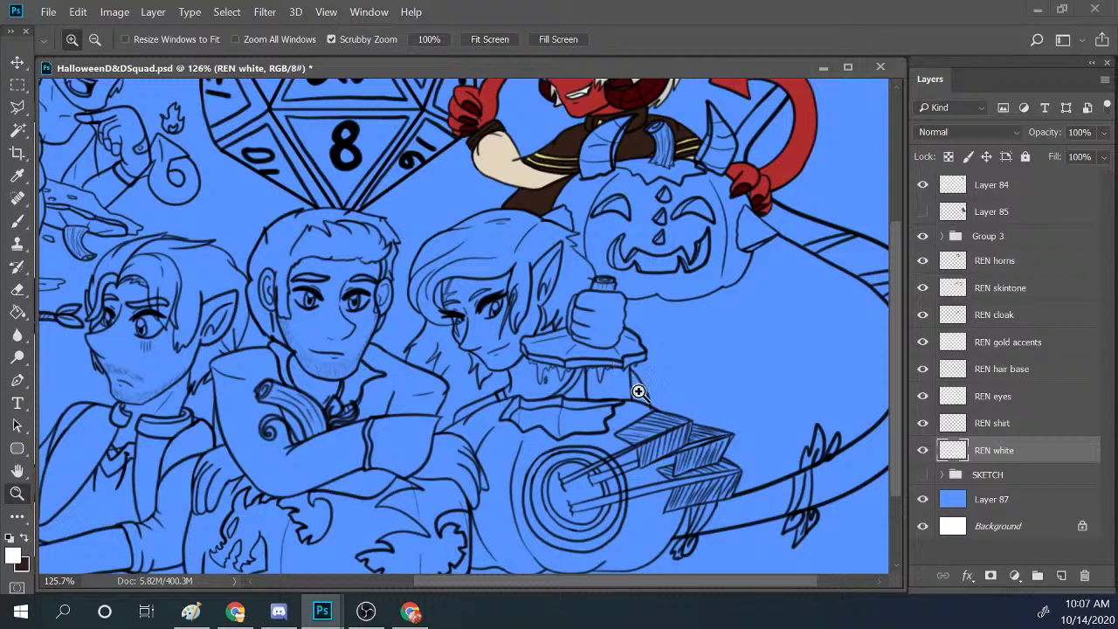
left_click_drag(895, 346, 898, 374)
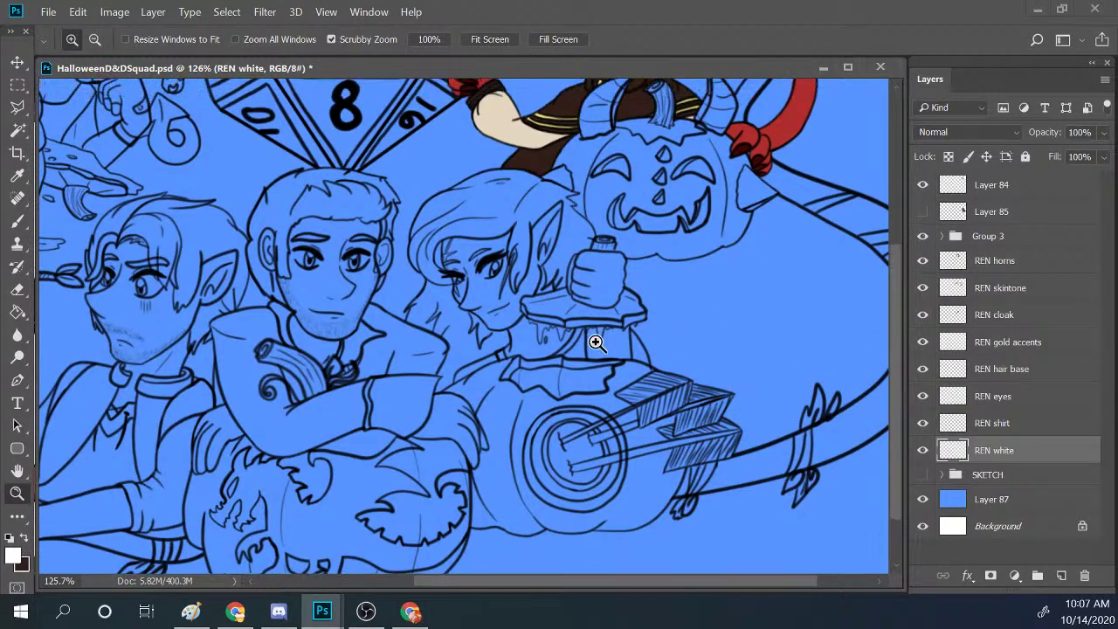
scroll(598, 344, "up", 1, "alt")
left_click_drag(628, 583, 698, 581)
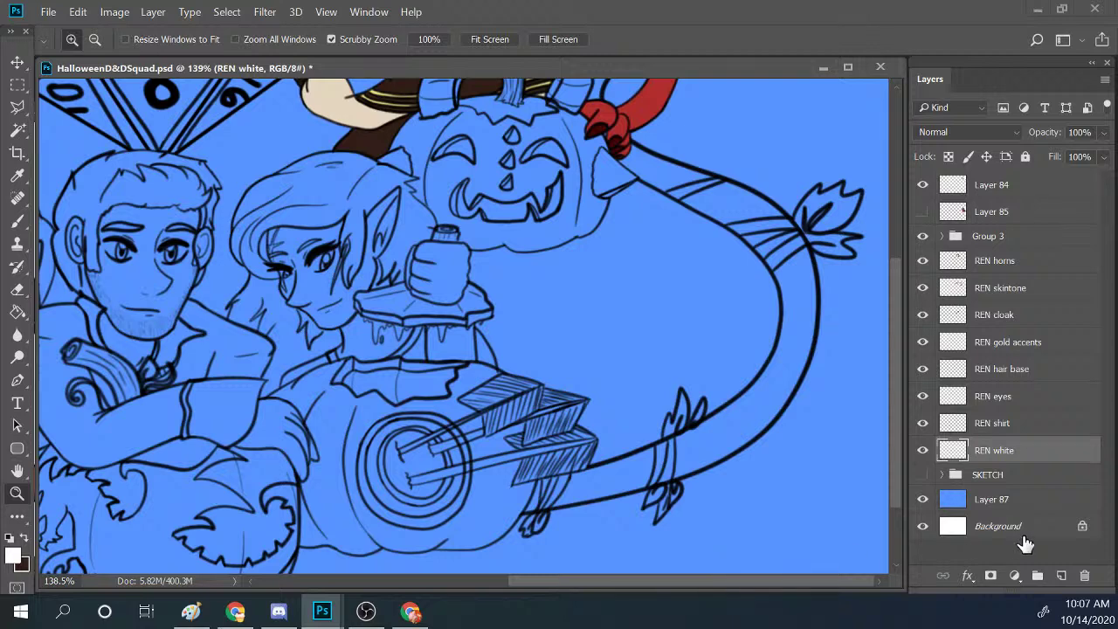
Open the reference image 5-30-20 Ren + Mav.png and fit the whole picture in view.
left_click(988, 478)
left_click(992, 506)
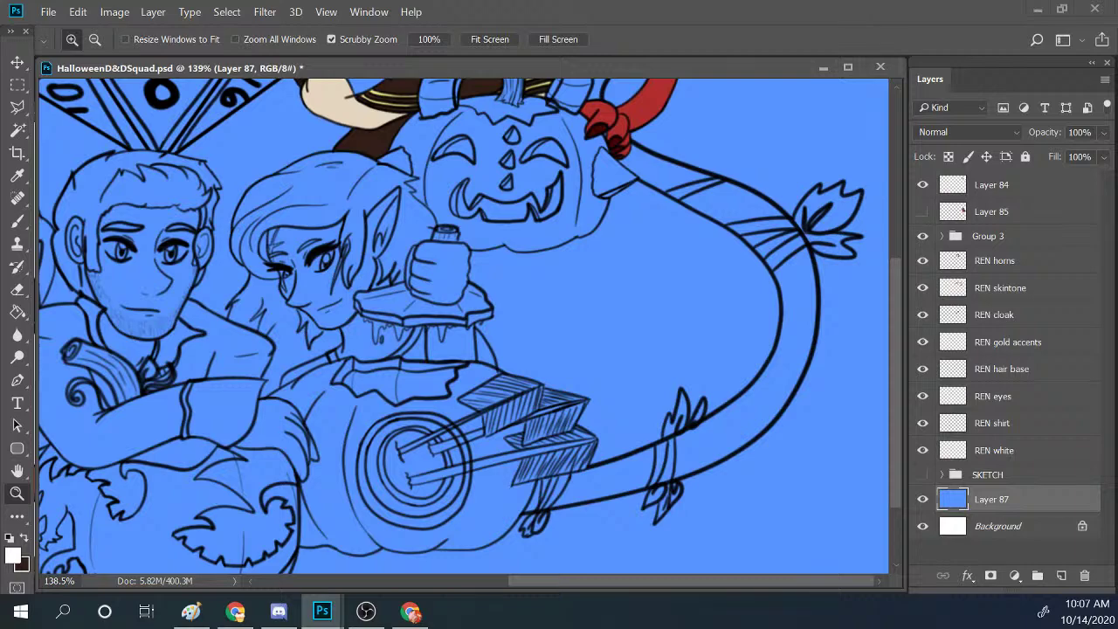
left_click(48, 11)
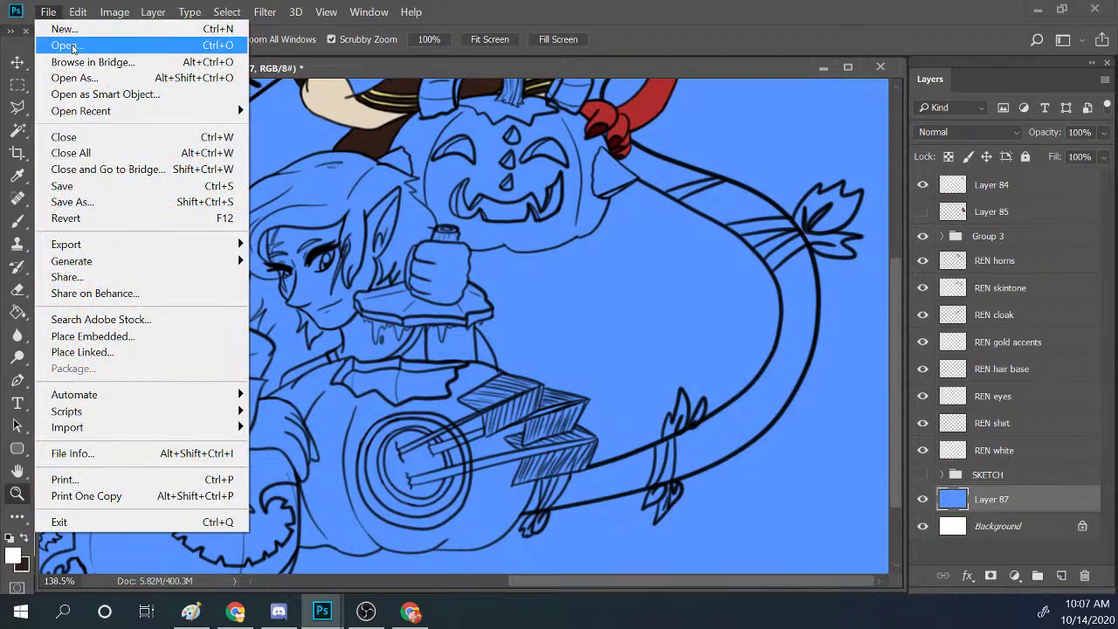
left_click(68, 42)
left_click_drag(367, 23, 0, 88)
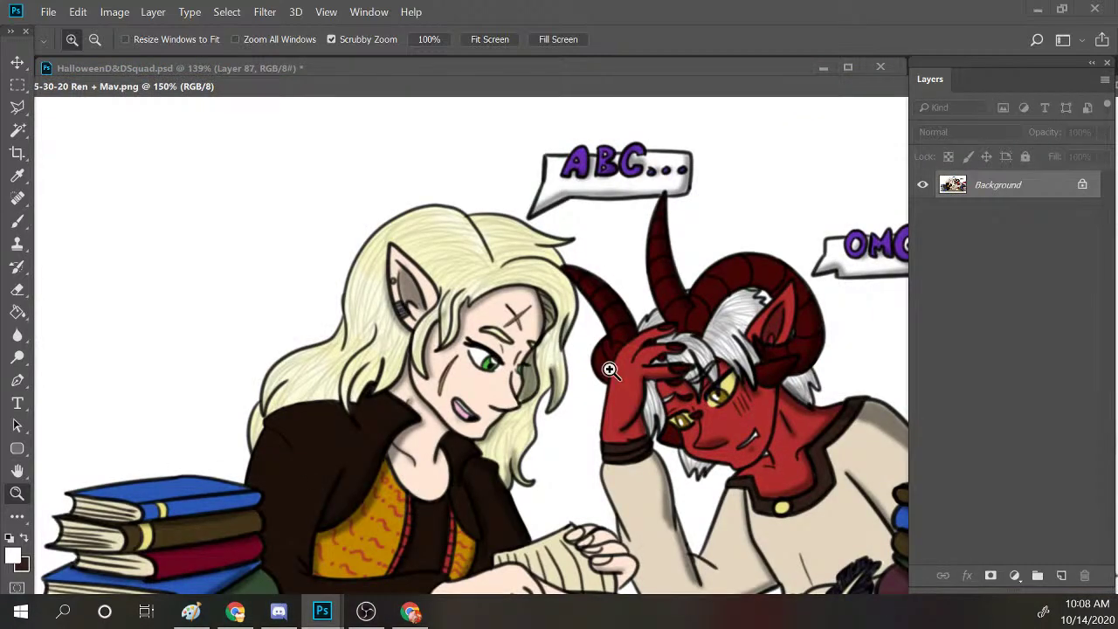
left_click_drag(428, 441, 329, 317)
Float the Ren + Mav reference image in its own smaller window over the drawing.
left_click_drag(55, 93, 109, 91)
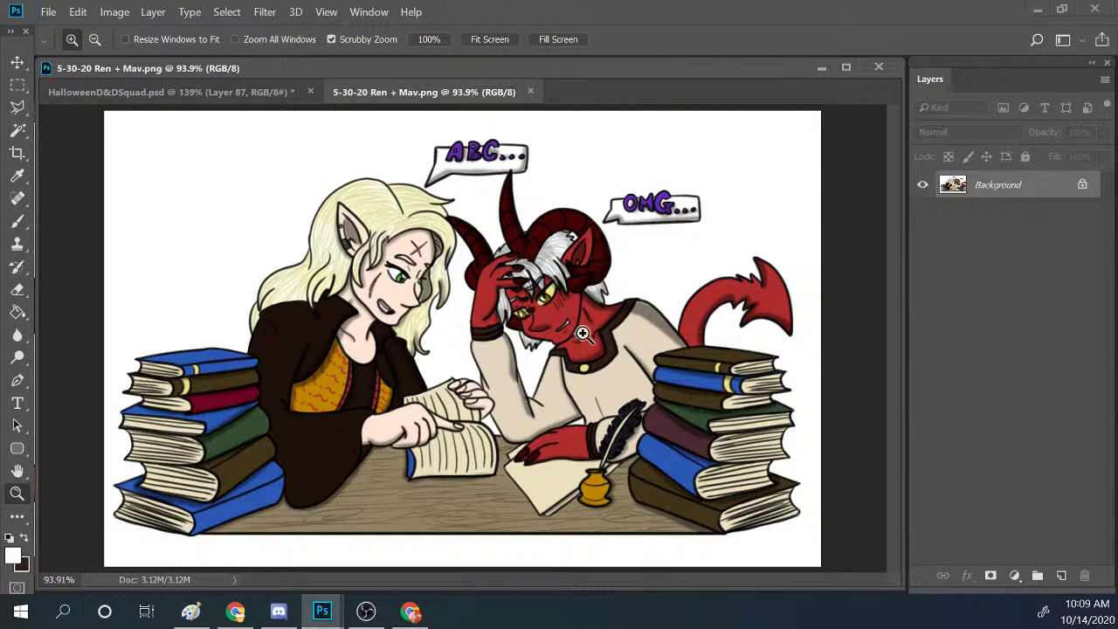
left_click_drag(438, 95, 246, 106)
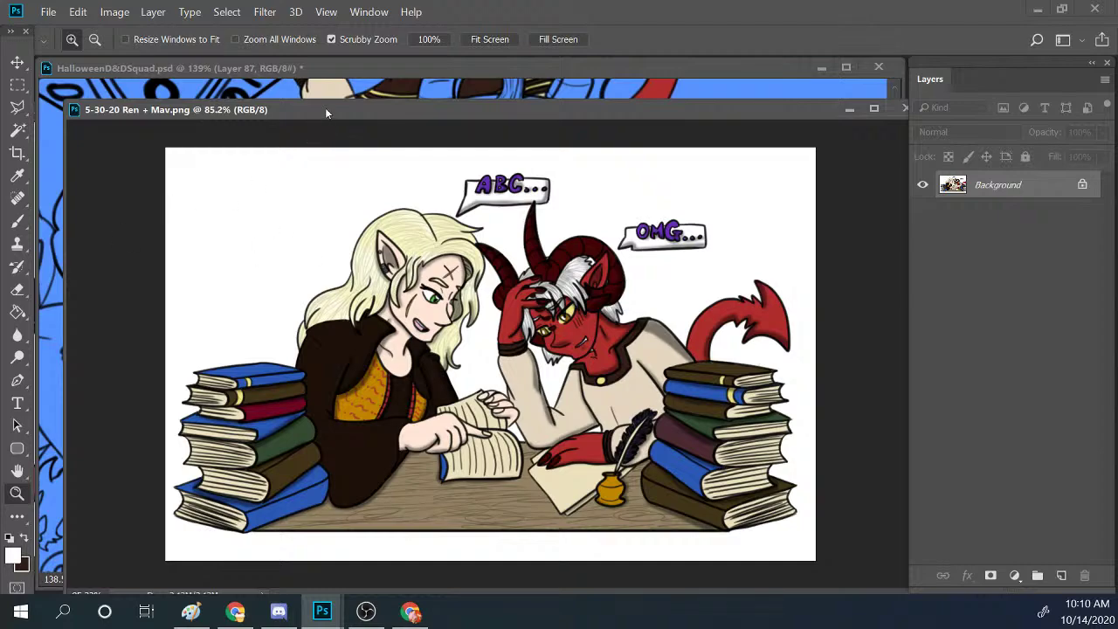
mouse_move(325, 108)
left_mouse_down()
mouse_move(324, 84)
mouse_move(319, 103)
left_mouse_up()
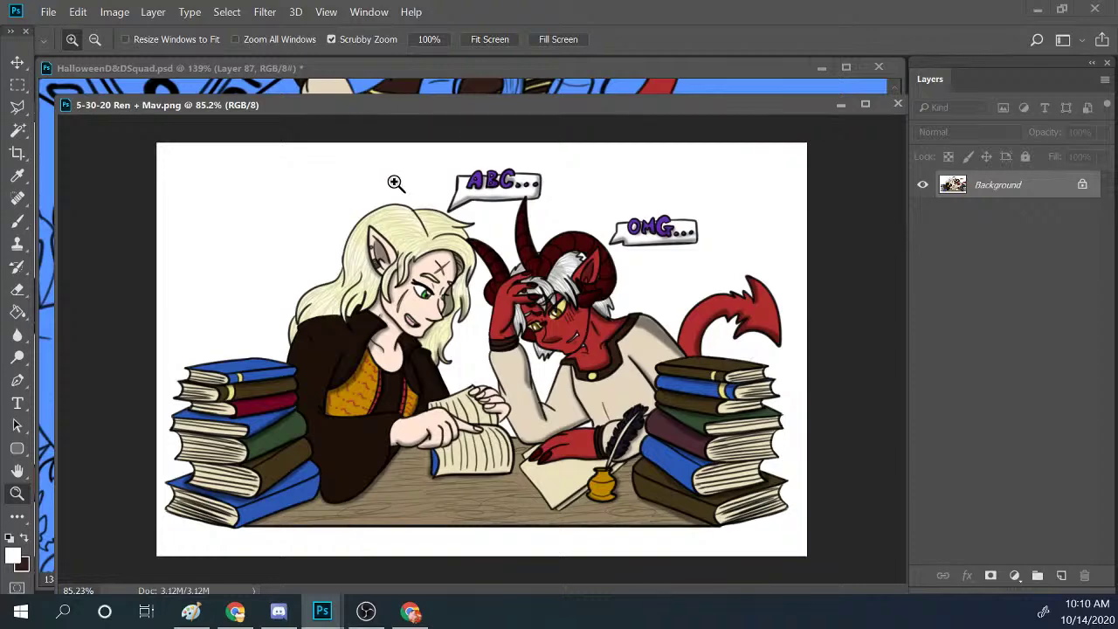
scroll(694, 422, "up", 1)
scroll(741, 407, "up", 1)
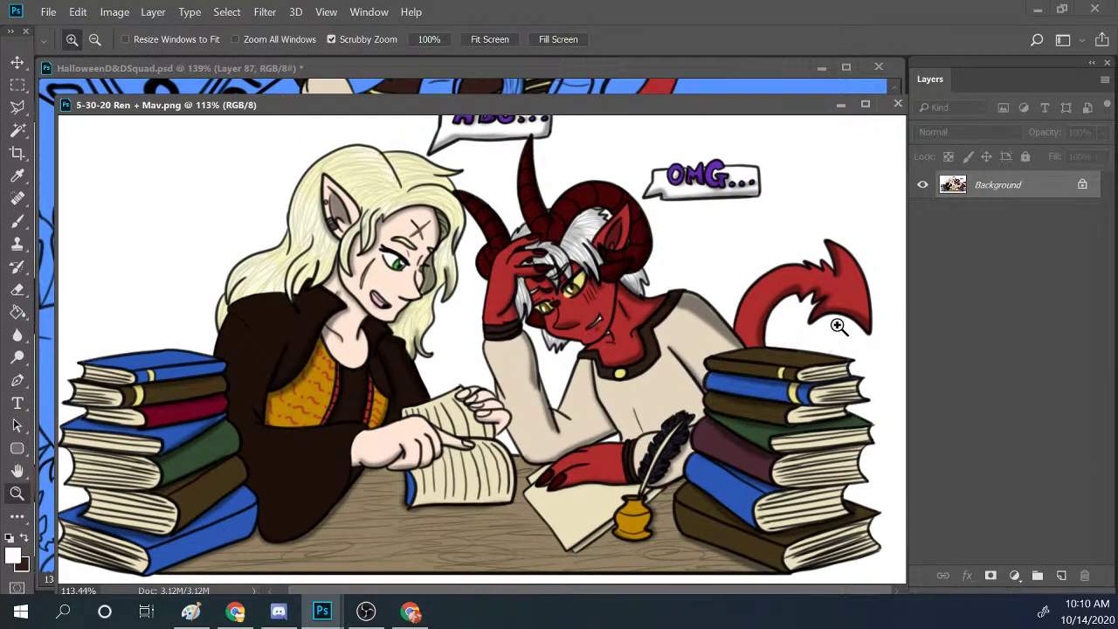
scroll(840, 326, "down", 1)
mouse_move(799, 112)
left_mouse_down()
mouse_move(787, 101)
mouse_move(789, 114)
left_mouse_up()
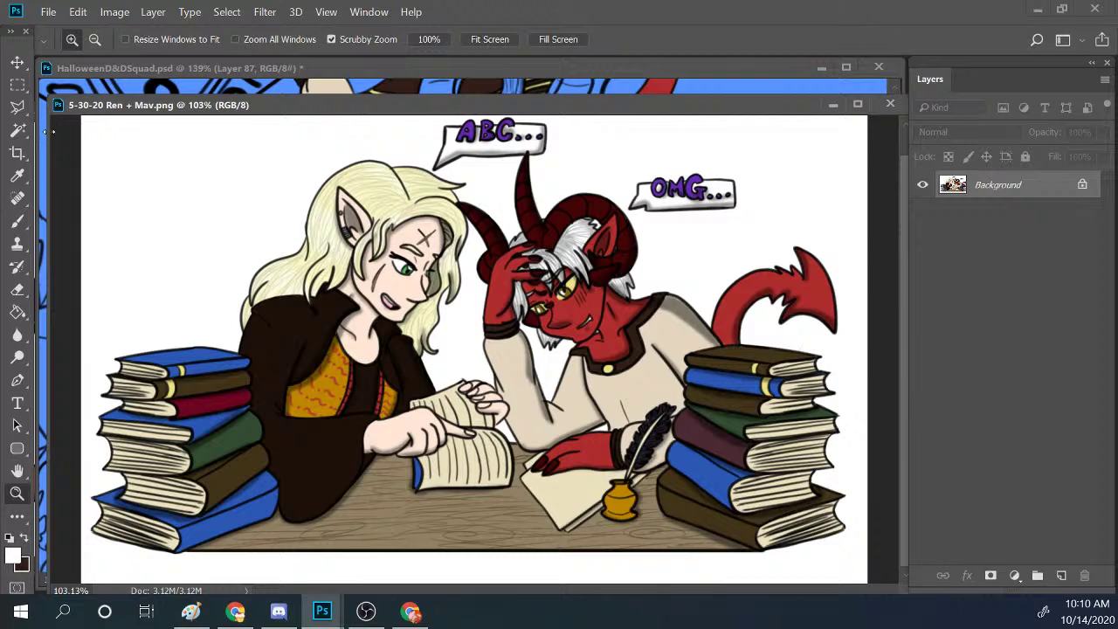
left_click_drag(44, 131, 172, 135)
left_click_drag(350, 112, 240, 77)
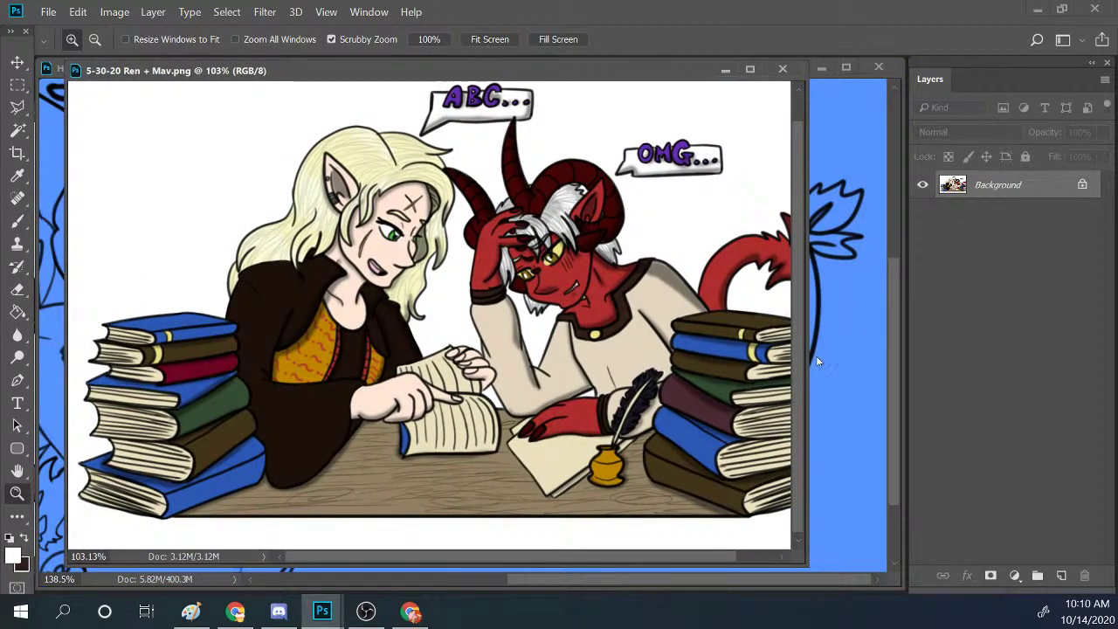
scroll(797, 339, "up", 1)
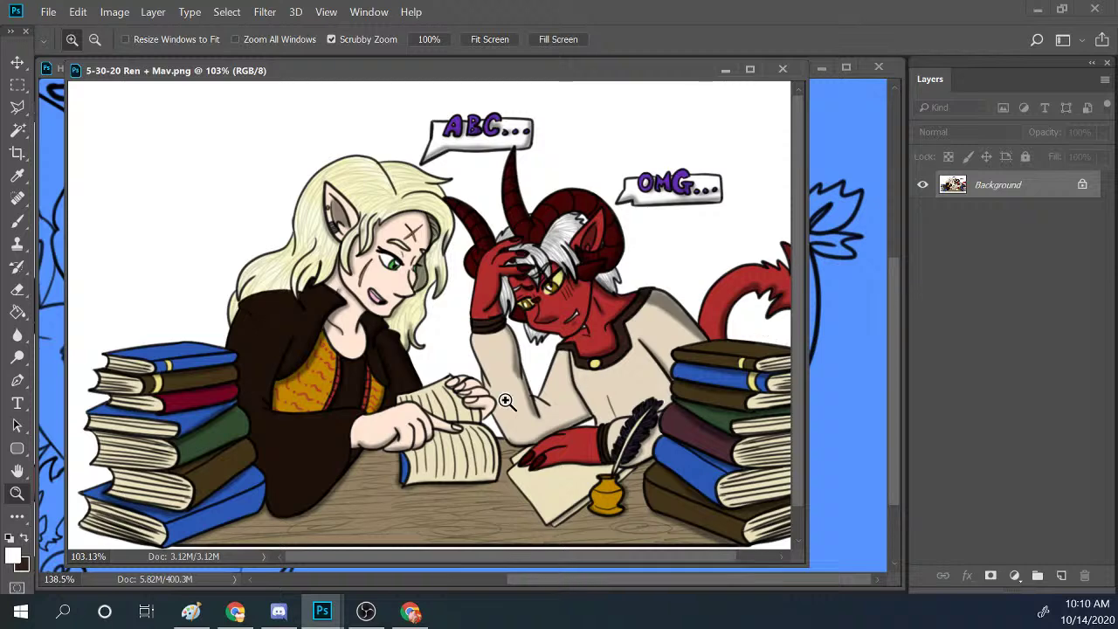
Sample the blond elf's pale skin tone from the reference image with the Brush and return to the HalloweenD&DSquad.psd drawing.
left_click(18, 220)
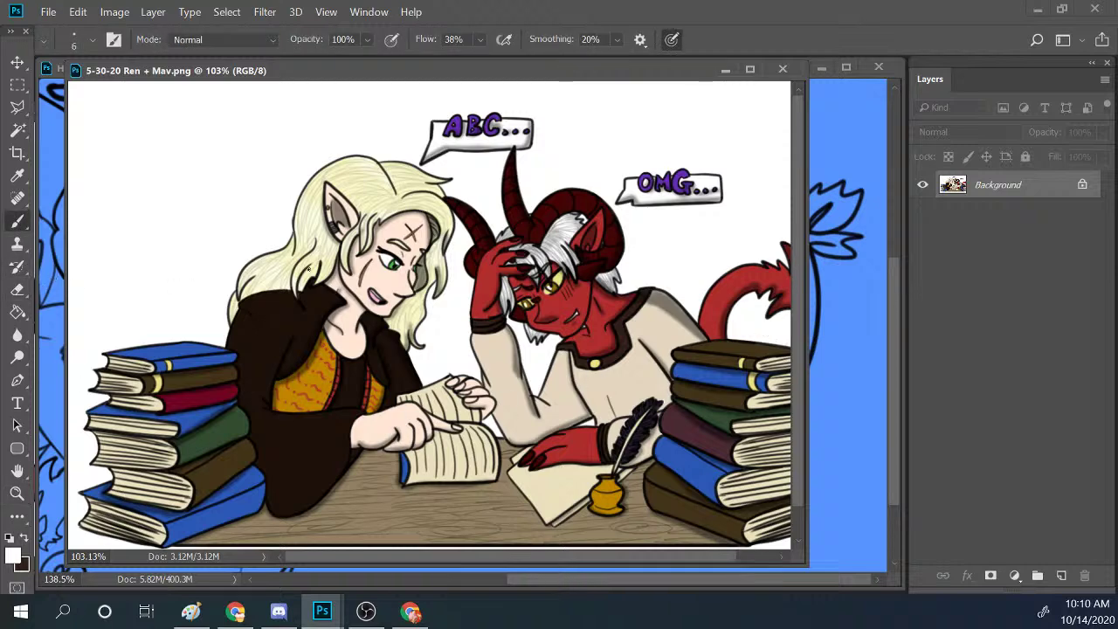
left_click(384, 278, "alt")
key("alt+Tab")
left_click(892, 262)
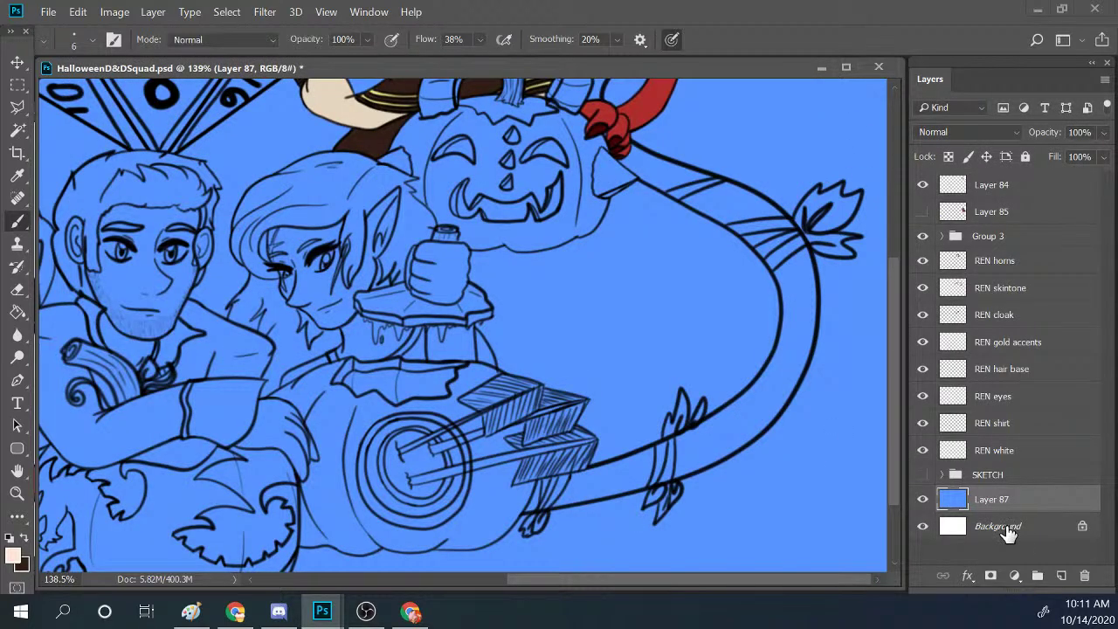
Add a layer named MAV skintone between the REN white layer and the SKETCH group.
left_click(1004, 479)
left_click(1061, 578)
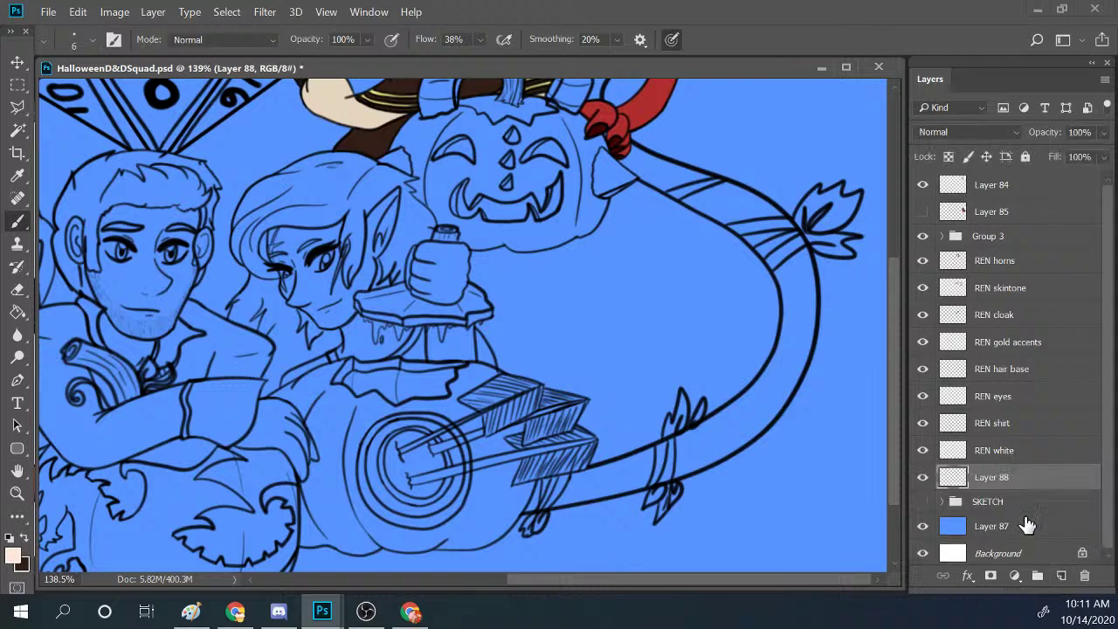
double_click(993, 478)
type("MAV")
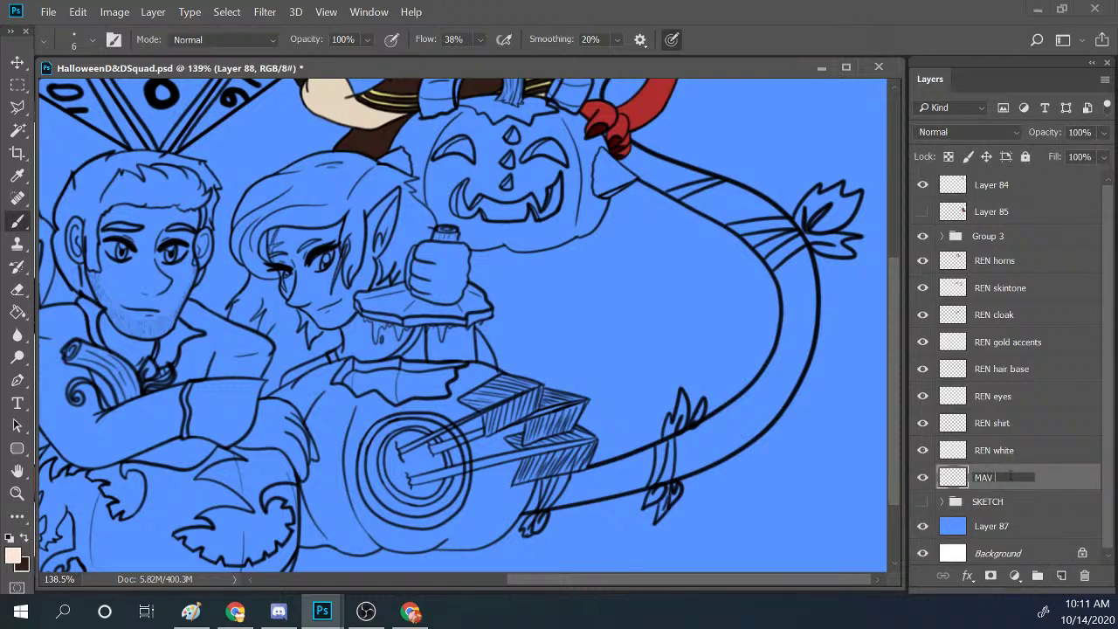
type(" skirtone")
key("Return")
Paint the pointed ear and the forehead edge by the far eye of the elf below the horned pumpkin in the skin tone.
left_click(17, 493)
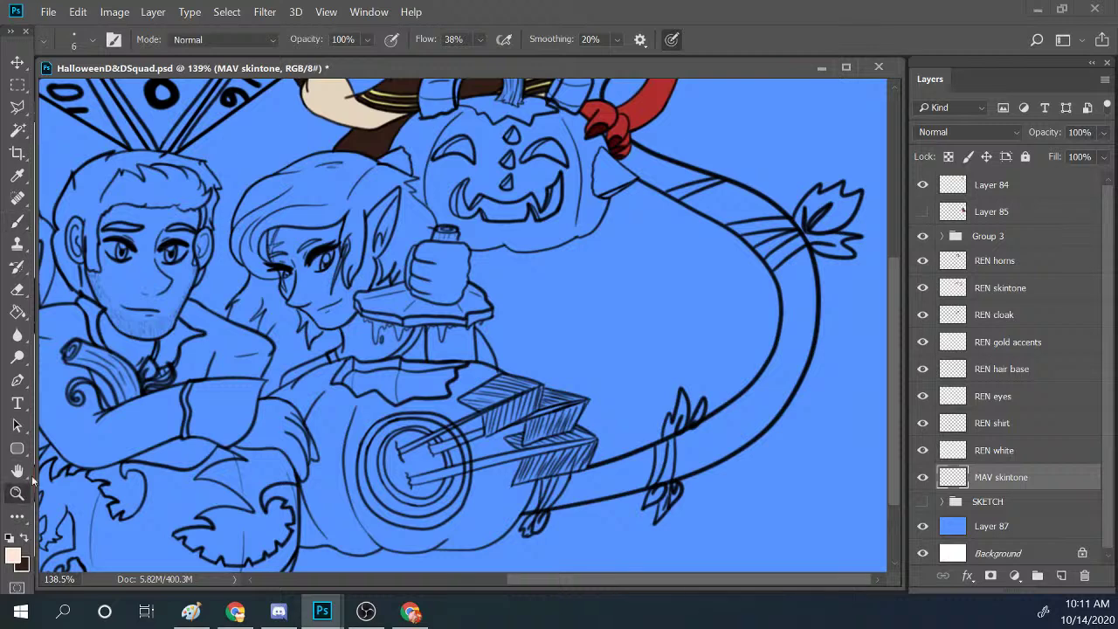
mouse_move(328, 250)
left_mouse_down()
mouse_move(386, 247)
mouse_move(402, 174)
mouse_move(387, 252)
mouse_move(403, 228)
mouse_move(401, 237)
mouse_move(423, 192)
mouse_move(402, 220)
mouse_move(397, 183)
mouse_move(432, 144)
mouse_move(403, 182)
mouse_move(405, 193)
mouse_move(422, 162)
mouse_move(411, 199)
mouse_move(434, 142)
mouse_move(413, 220)
mouse_move(397, 229)
mouse_move(422, 163)
mouse_move(410, 229)
mouse_move(394, 231)
mouse_move(364, 286)
mouse_move(395, 238)
mouse_move(384, 272)
mouse_move(401, 245)
mouse_move(400, 281)
mouse_move(397, 268)
mouse_move(365, 286)
mouse_move(420, 279)
left_mouse_up()
left_click(17, 221)
mouse_move(242, 208)
left_mouse_down()
mouse_move(245, 234)
mouse_move(274, 236)
mouse_move(247, 245)
mouse_move(276, 253)
mouse_move(272, 243)
mouse_move(279, 264)
mouse_move(285, 252)
left_mouse_up()
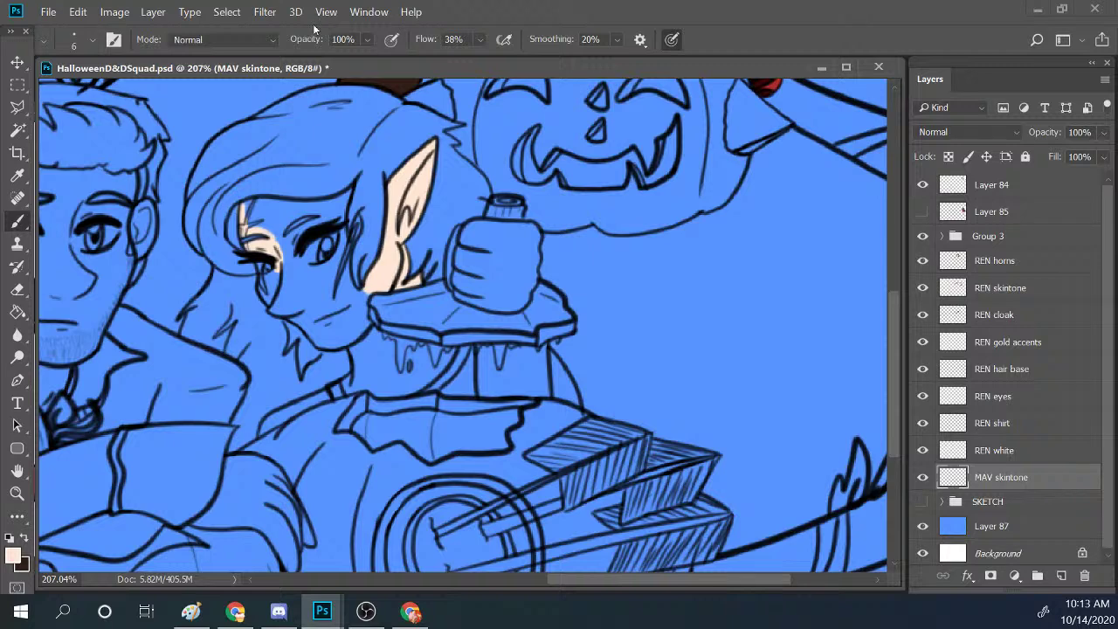
Fill the elf's forehead, the skin around both eyes, the nose and the cheek with the pale skin tone.
mouse_move(253, 209)
left_mouse_down()
mouse_move(253, 207)
mouse_move(298, 206)
mouse_move(278, 237)
mouse_move(296, 213)
mouse_move(330, 208)
mouse_move(292, 203)
mouse_move(388, 169)
mouse_move(330, 212)
mouse_move(307, 212)
mouse_move(275, 254)
mouse_move(297, 237)
mouse_move(291, 273)
mouse_move(297, 256)
mouse_move(297, 265)
mouse_move(328, 268)
mouse_move(296, 269)
mouse_move(325, 259)
left_mouse_up()
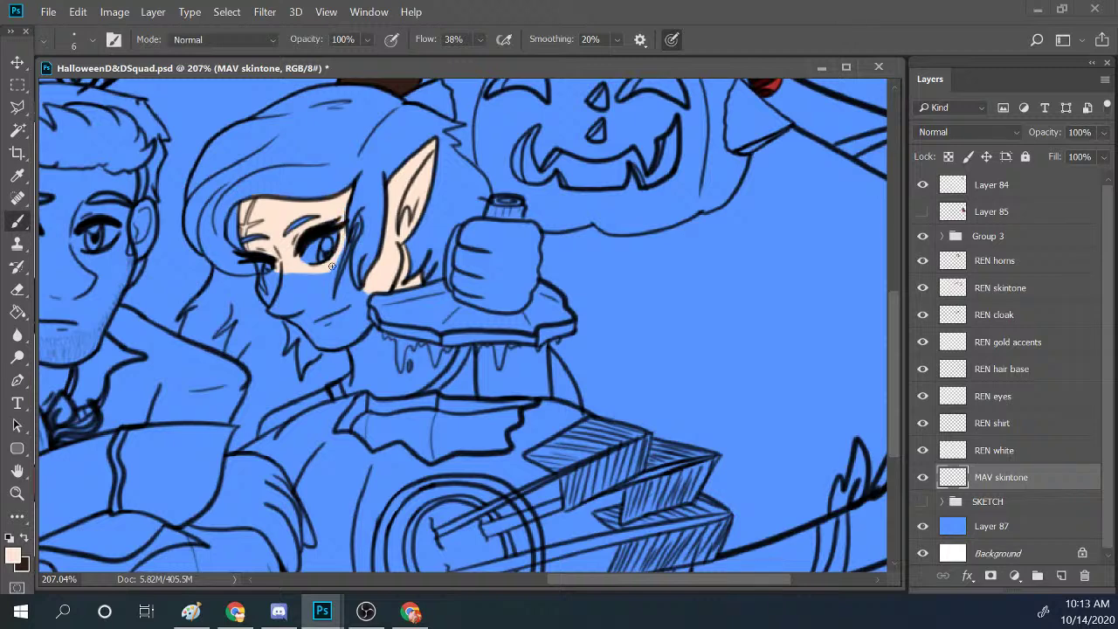
left_click_drag(332, 265, 357, 220)
mouse_move(337, 276)
left_mouse_down()
mouse_move(360, 308)
mouse_move(364, 281)
left_mouse_up()
mouse_move(268, 276)
left_mouse_down()
mouse_move(282, 301)
mouse_move(311, 249)
mouse_move(336, 233)
mouse_move(363, 251)
mouse_move(294, 279)
mouse_move(340, 271)
mouse_move(301, 305)
mouse_move(347, 283)
mouse_move(327, 321)
mouse_move(353, 301)
mouse_move(367, 324)
left_mouse_up()
Set the brush size to 8 and paint the elf's mouth area, chin and neck down to the pumpkin's rim in the skin tone.
key("bracketright")
key("bracketright")
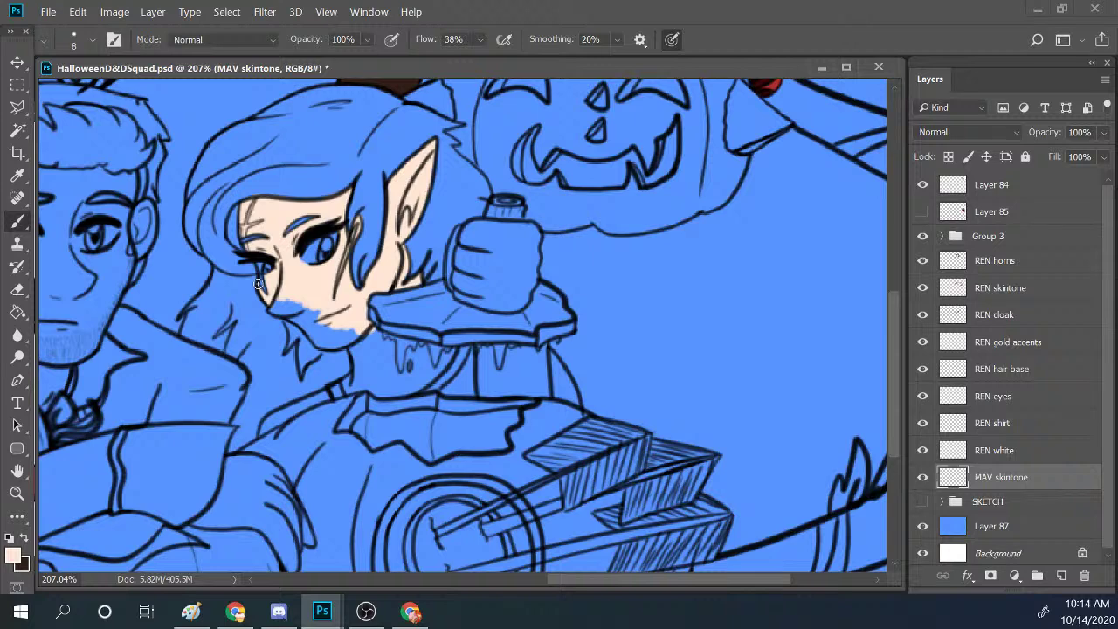
mouse_move(276, 306)
left_mouse_down()
mouse_move(322, 290)
mouse_move(290, 312)
mouse_move(301, 272)
mouse_move(302, 324)
left_mouse_up()
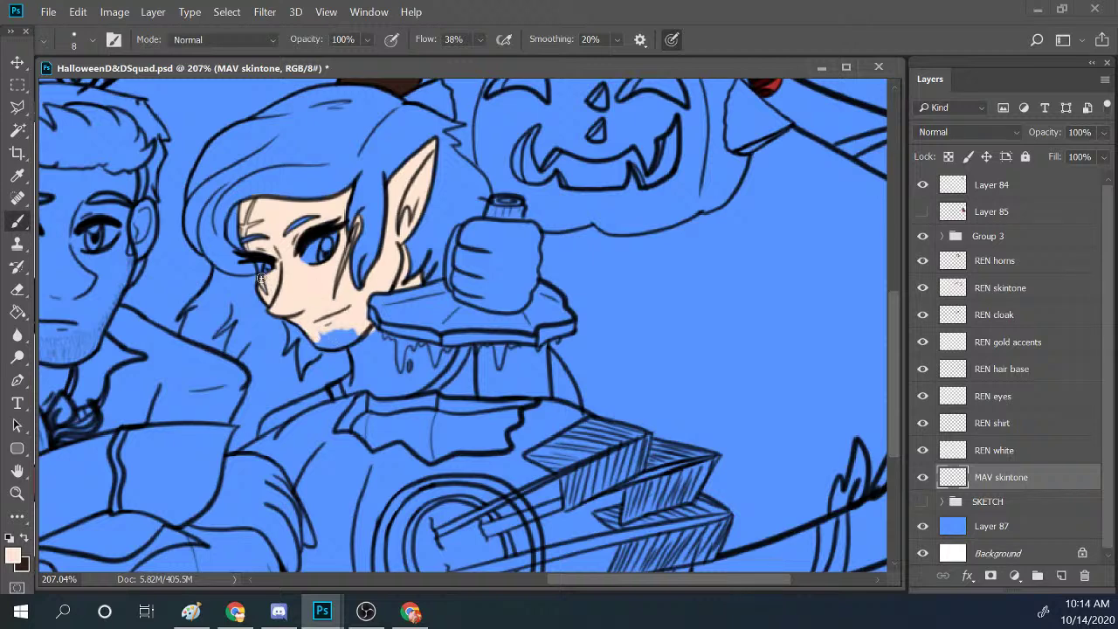
mouse_move(324, 334)
left_mouse_down()
mouse_move(352, 338)
mouse_move(329, 348)
mouse_move(362, 308)
mouse_move(355, 356)
mouse_move(351, 327)
mouse_move(368, 368)
mouse_move(371, 329)
mouse_move(392, 345)
mouse_move(387, 373)
mouse_move(397, 376)
mouse_move(386, 338)
mouse_move(355, 373)
left_mouse_up()
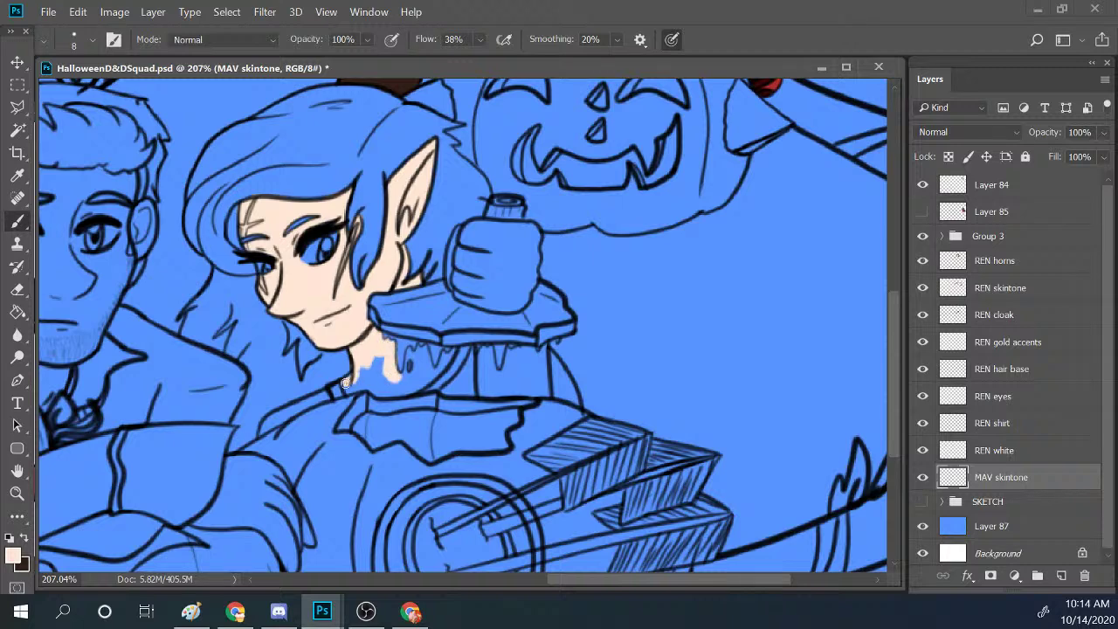
mouse_move(345, 383)
left_mouse_down()
mouse_move(381, 361)
mouse_move(374, 385)
mouse_move(383, 359)
mouse_move(407, 367)
mouse_move(357, 387)
mouse_move(376, 385)
mouse_move(374, 365)
mouse_move(405, 335)
mouse_move(387, 387)
mouse_move(372, 389)
mouse_move(390, 378)
mouse_move(381, 395)
mouse_move(405, 392)
mouse_move(433, 342)
mouse_move(404, 373)
mouse_move(409, 351)
mouse_move(404, 377)
mouse_move(418, 348)
mouse_move(423, 362)
mouse_move(427, 353)
mouse_move(408, 387)
mouse_move(444, 360)
left_mouse_up()
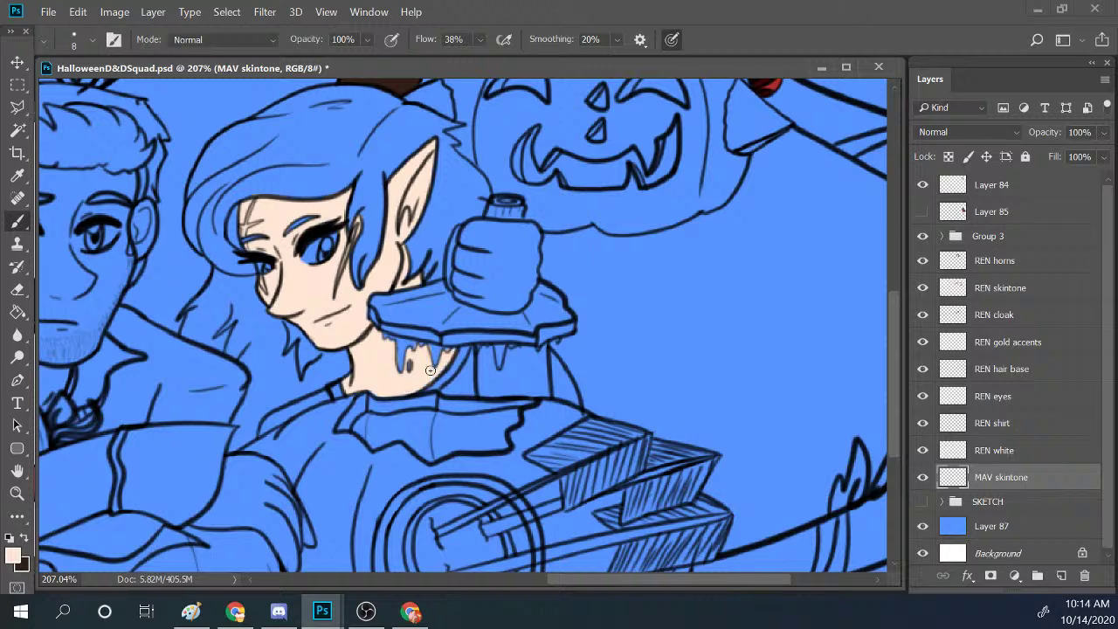
Undo the last brush stroke and fill the elf's raised fist, gripping the pumpkin lid's stem, with the pale skin tone.
key("ctrl+z")
left_click_drag(453, 284, 460, 230)
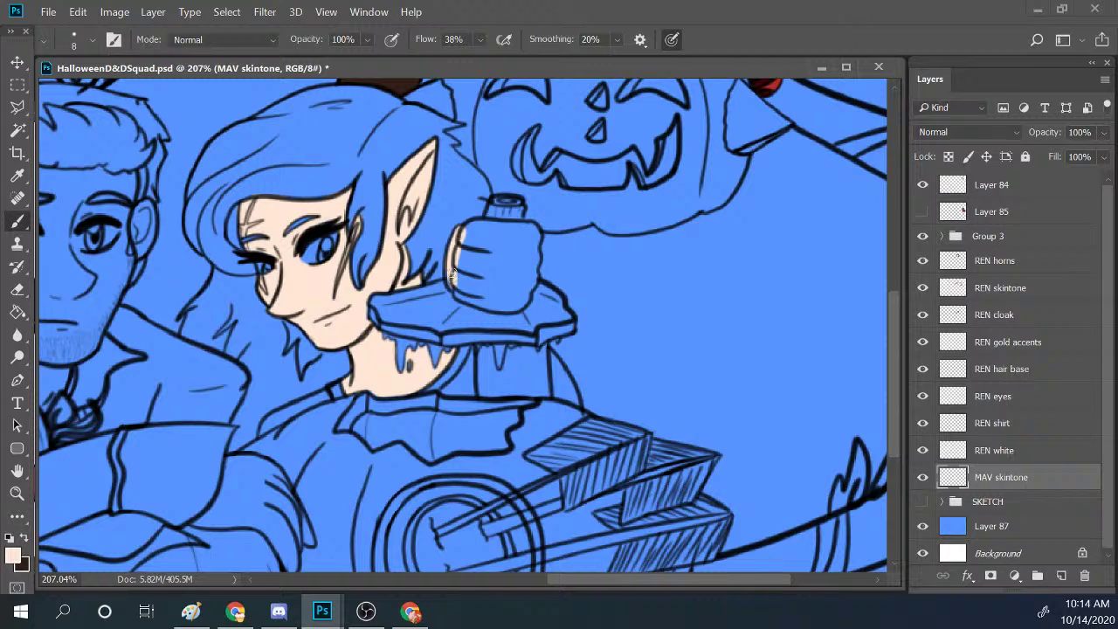
mouse_move(452, 288)
left_mouse_down()
mouse_move(465, 233)
mouse_move(470, 293)
mouse_move(526, 208)
mouse_move(475, 249)
mouse_move(463, 239)
mouse_move(487, 221)
mouse_move(467, 237)
mouse_move(525, 227)
mouse_move(473, 249)
mouse_move(486, 255)
mouse_move(490, 221)
mouse_move(545, 195)
mouse_move(503, 252)
mouse_move(524, 233)
mouse_move(531, 246)
mouse_move(534, 229)
mouse_move(537, 261)
mouse_move(535, 232)
mouse_move(491, 295)
mouse_move(522, 242)
mouse_move(531, 284)
left_mouse_up()
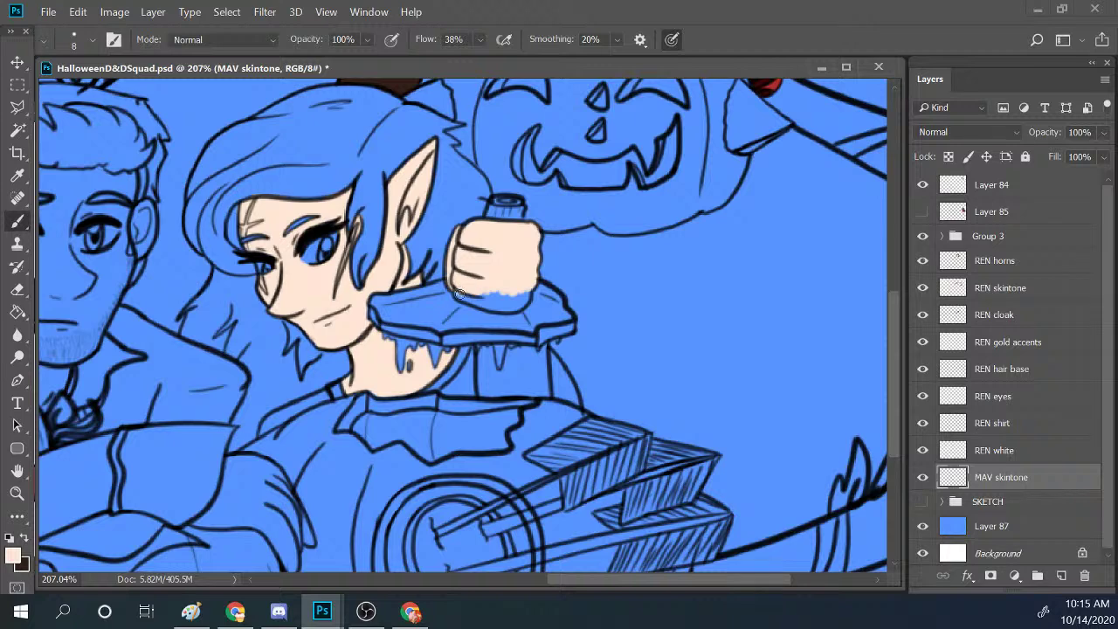
mouse_move(457, 295)
left_mouse_down()
mouse_move(491, 302)
mouse_move(497, 292)
mouse_move(498, 307)
mouse_move(513, 305)
left_mouse_up()
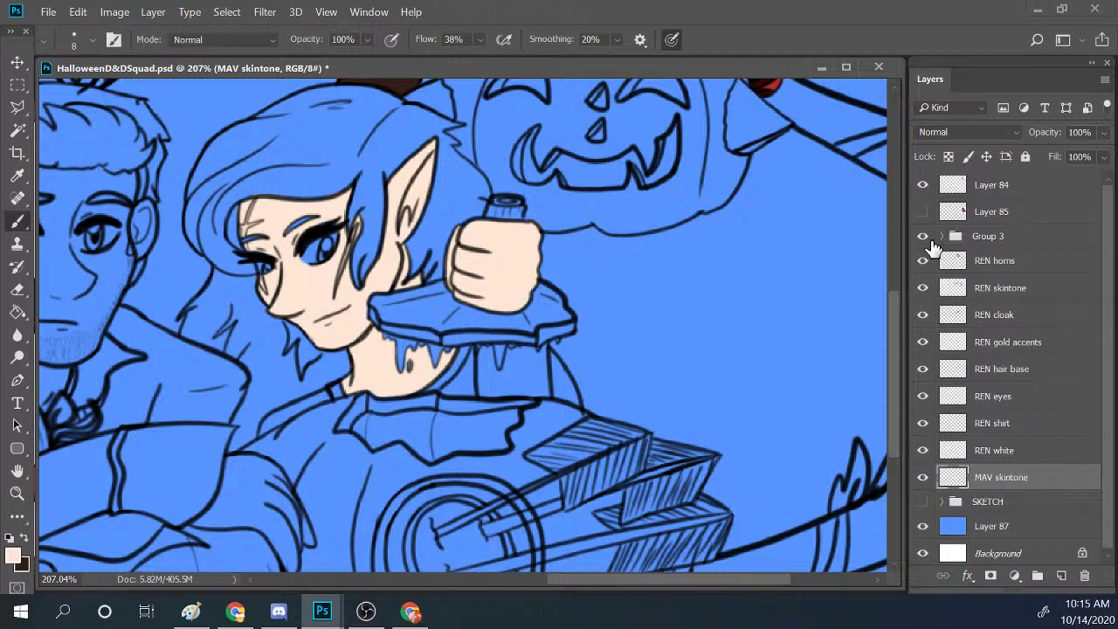
Paint the elf's forearm between the dripping pumpkin lid and the pumpkin's rim in the pale skin tone.
scroll(882, 365, "down", 3)
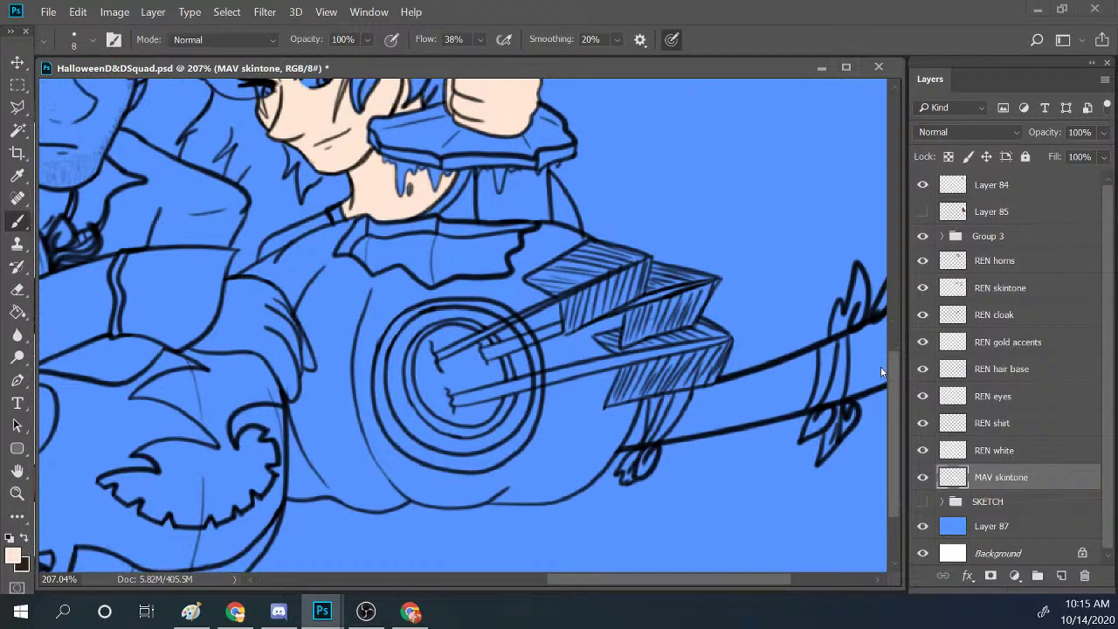
scroll(882, 365, "up", 3)
scroll(893, 305, "down", 1)
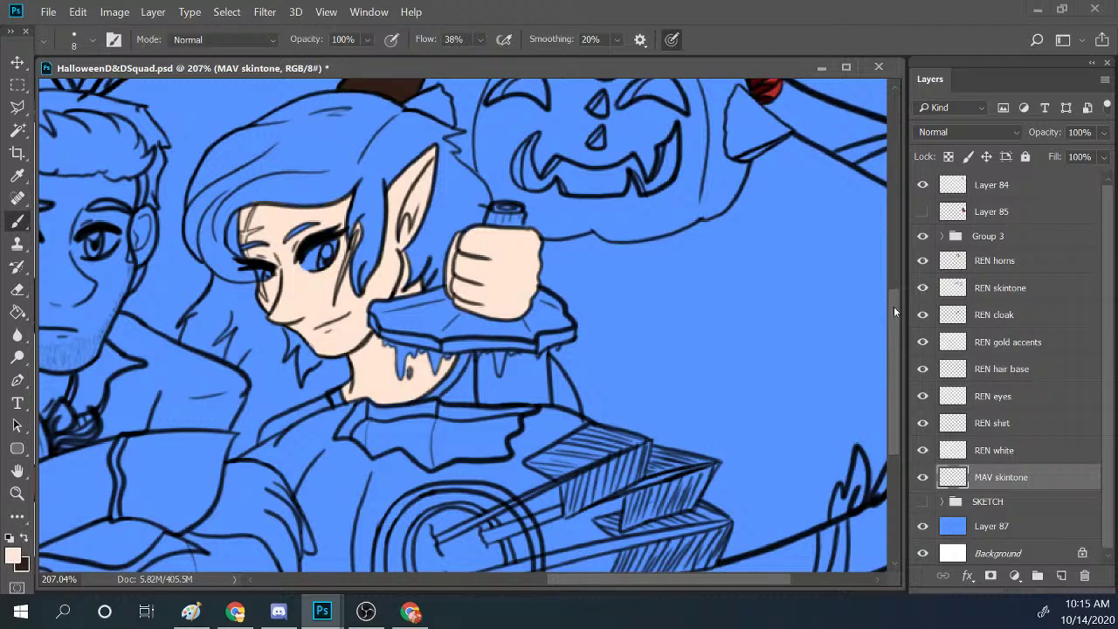
scroll(894, 306, "down", 3)
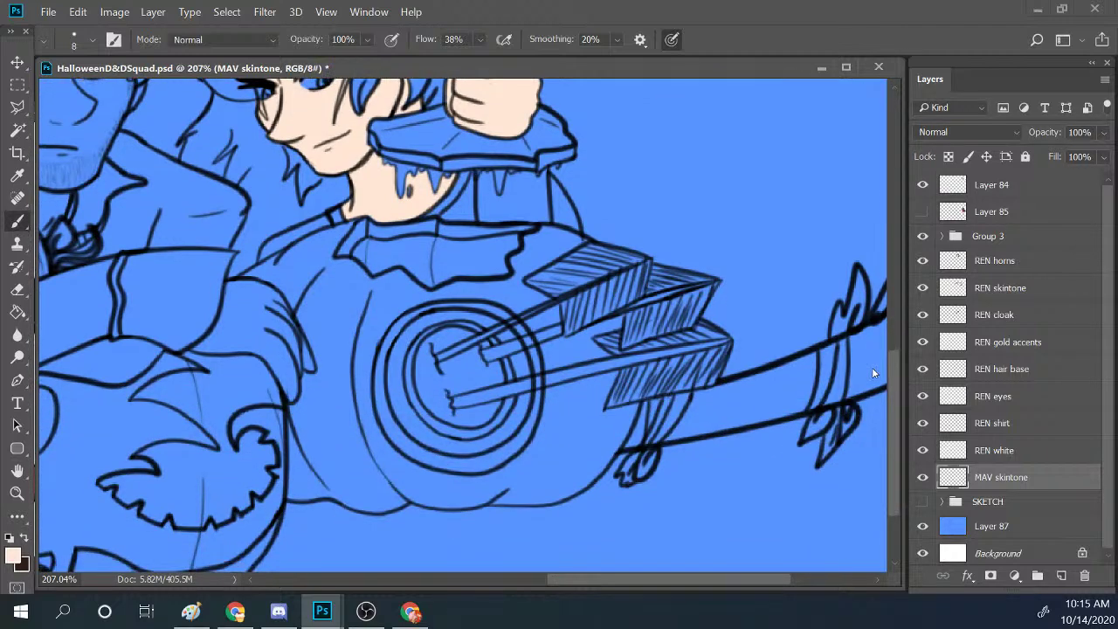
scroll(878, 360, "up", 2)
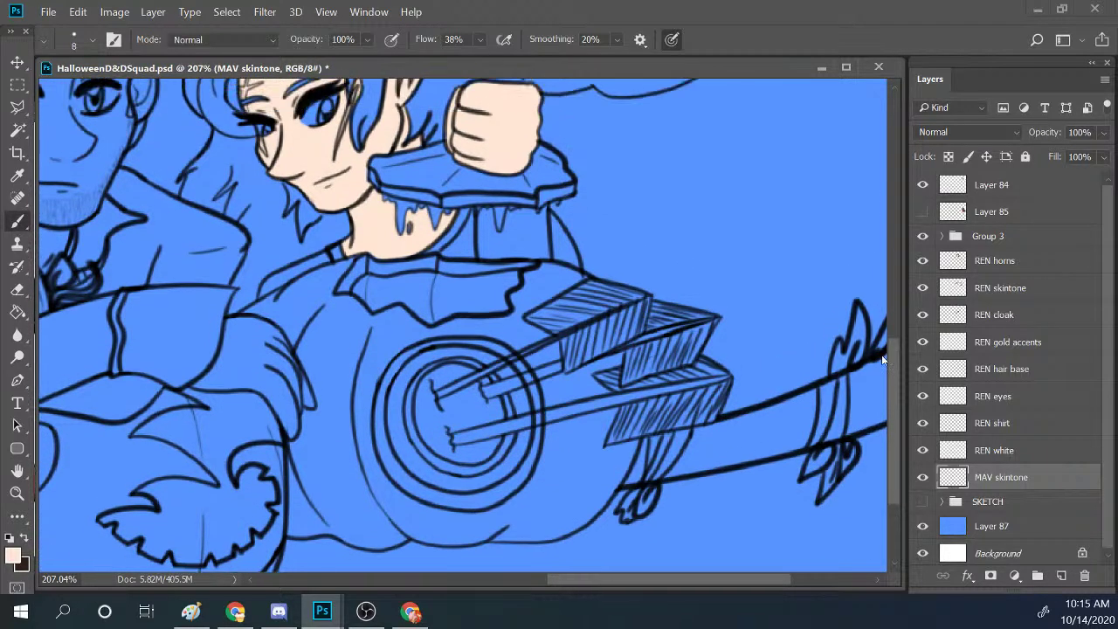
mouse_move(478, 282)
left_mouse_down()
mouse_move(508, 268)
mouse_move(530, 269)
mouse_move(527, 250)
mouse_move(539, 259)
mouse_move(529, 271)
mouse_move(543, 270)
mouse_move(544, 254)
mouse_move(487, 313)
mouse_move(527, 274)
mouse_move(526, 304)
mouse_move(543, 269)
mouse_move(543, 310)
mouse_move(499, 312)
mouse_move(547, 313)
left_mouse_up()
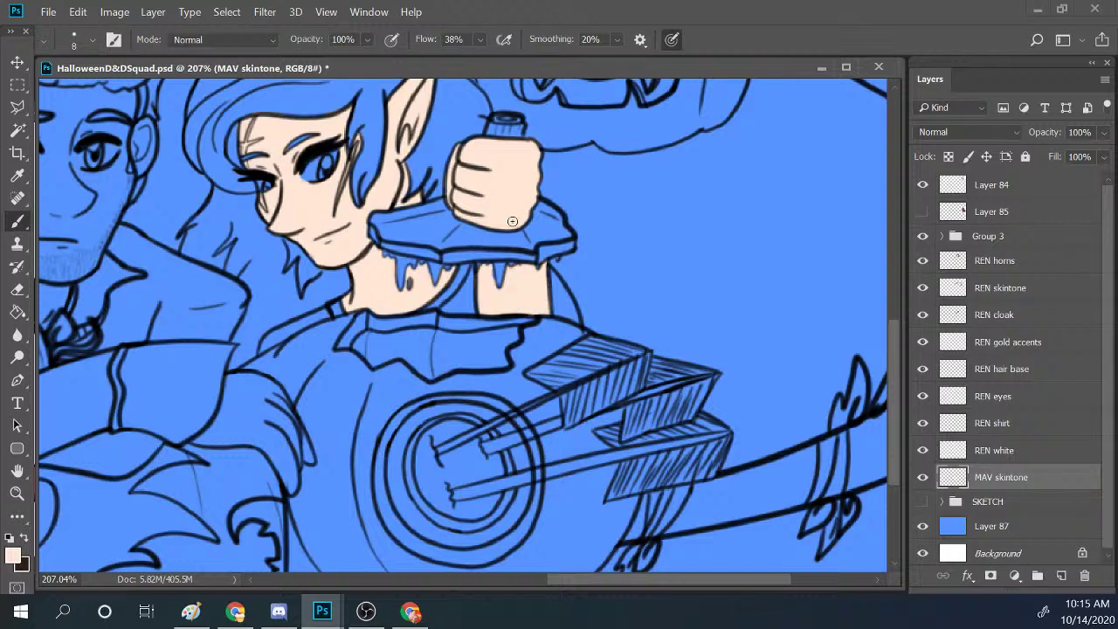
key("z")
scroll(524, 332, "down", 5)
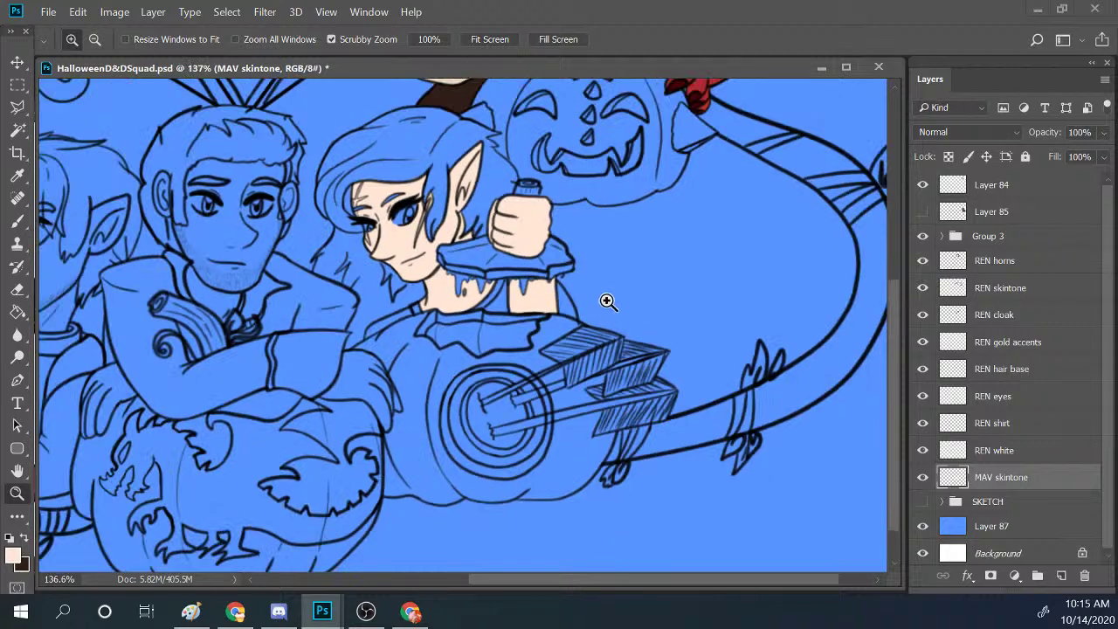
Sample the pale blonde hair colour from 5-30-20 Ren + Mav.png as the foreground colour and return to the HalloweenD&DSquad.psd drawing.
scroll(602, 210, "down", 3)
scroll(620, 213, "up", 5)
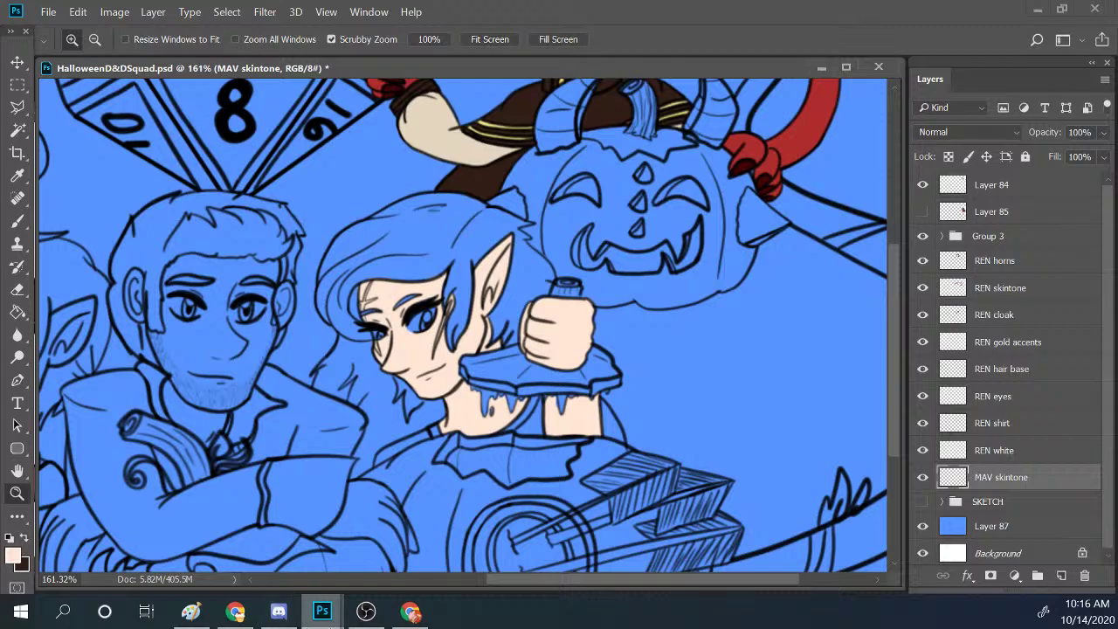
mouse_move(322, 611)
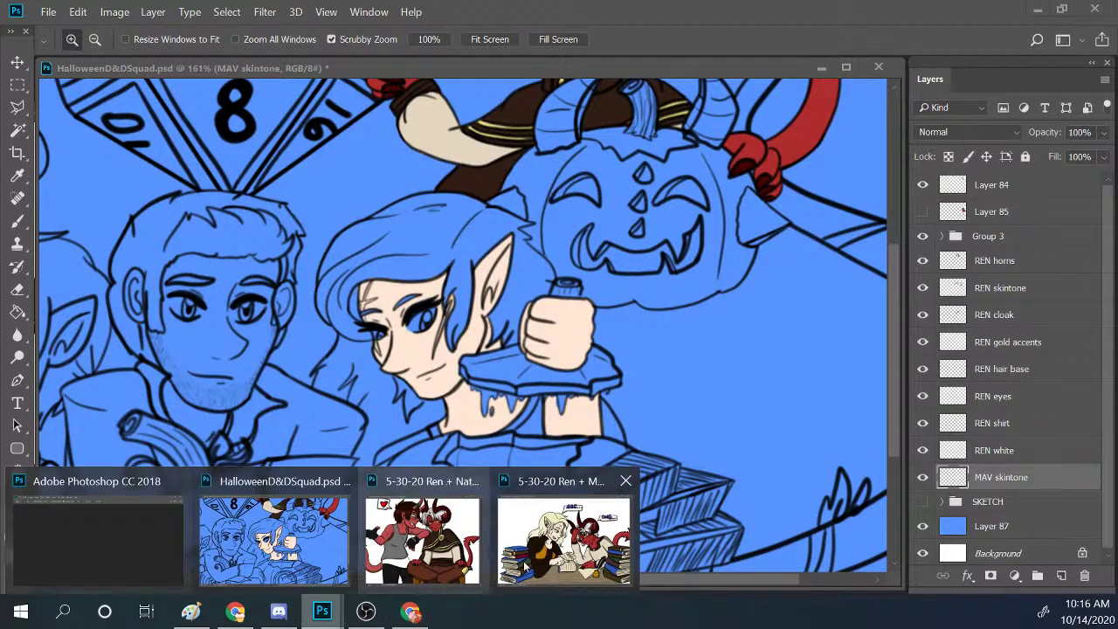
left_click(559, 543)
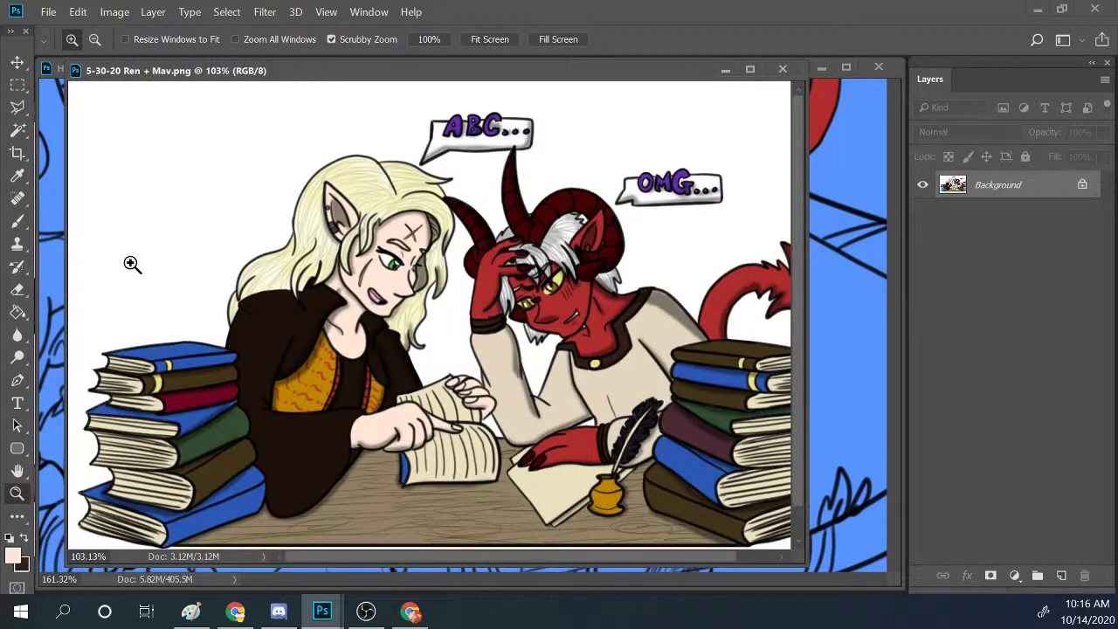
mouse_move(442, 186)
left_mouse_down()
mouse_move(469, 157)
mouse_move(498, 154)
left_mouse_up()
key("b")
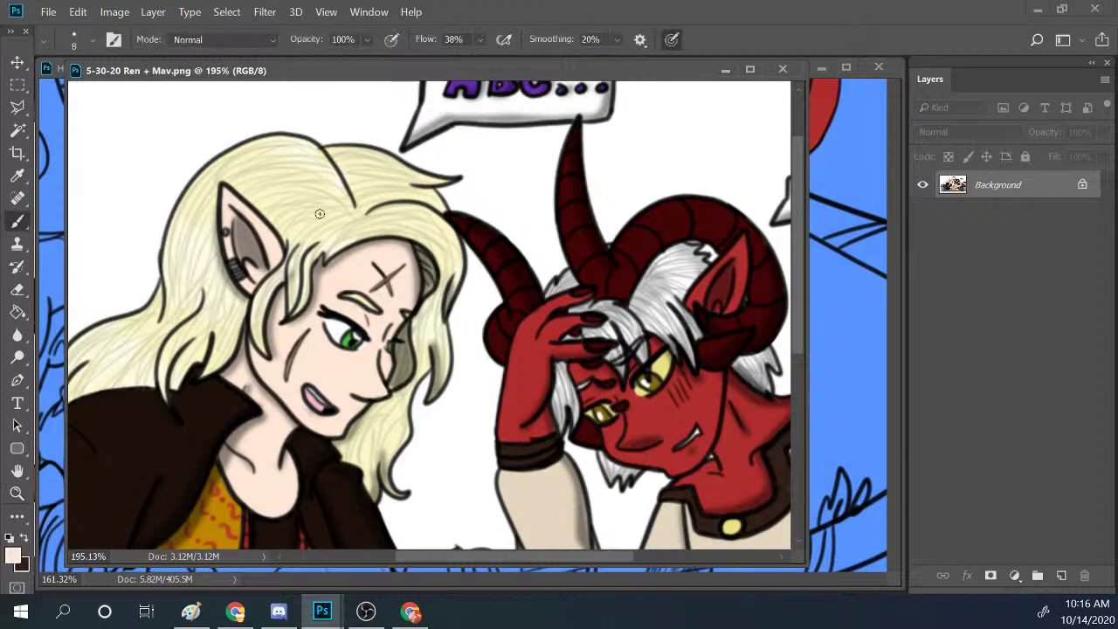
left_click(267, 190, "alt")
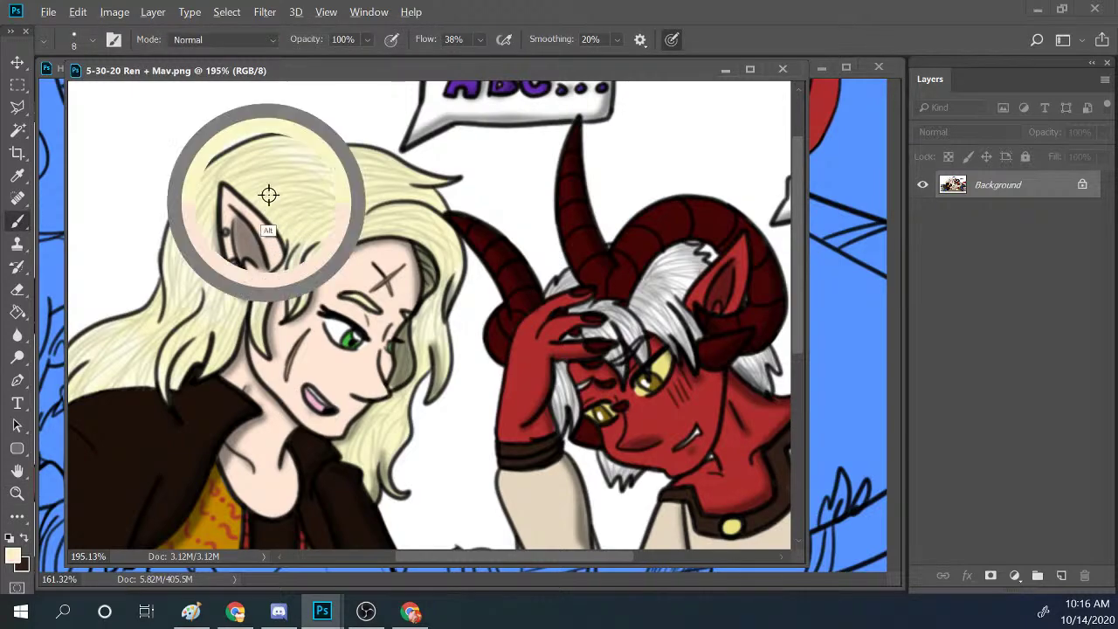
left_click(721, 70)
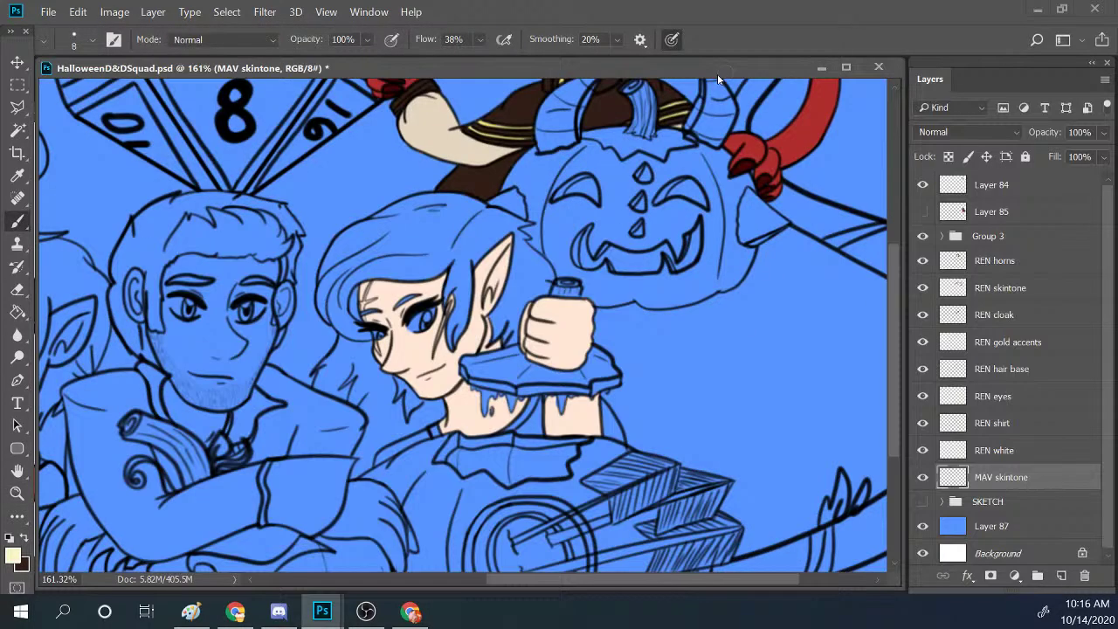
Add a new layer directly above the SKETCH group and name it "MAV skintone".
left_click(1004, 501)
left_click(1061, 575)
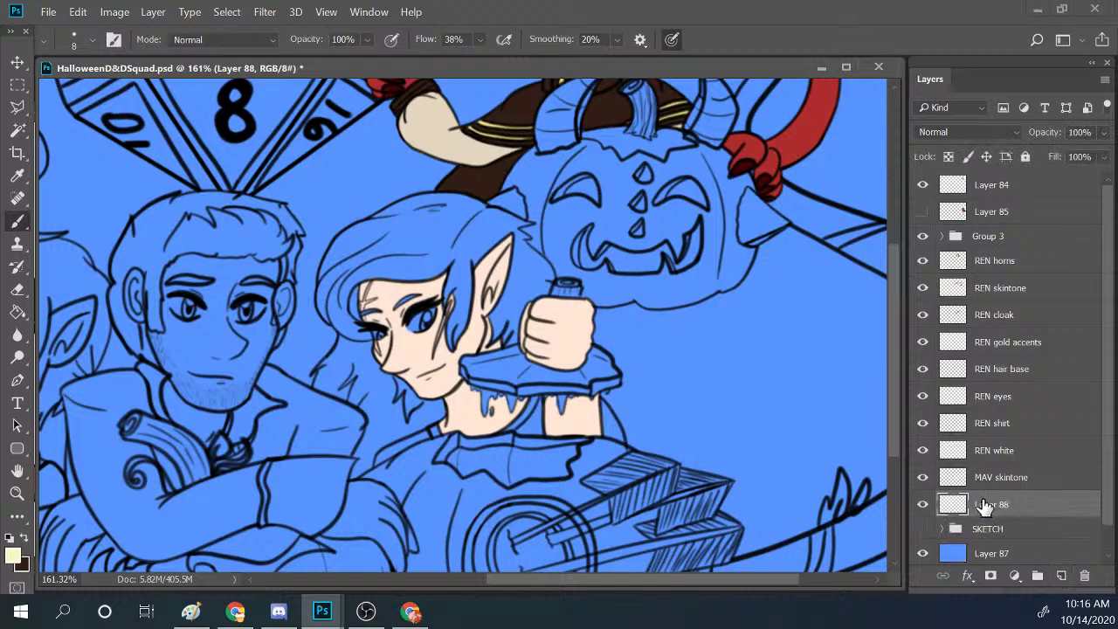
double_click(991, 503)
type("MAV skintone")
key("Return")
Paint the elf's fringe, crown, eyebrows and the lock beside the ear pale blonde, enlarging the brush to size 10.
key("z")
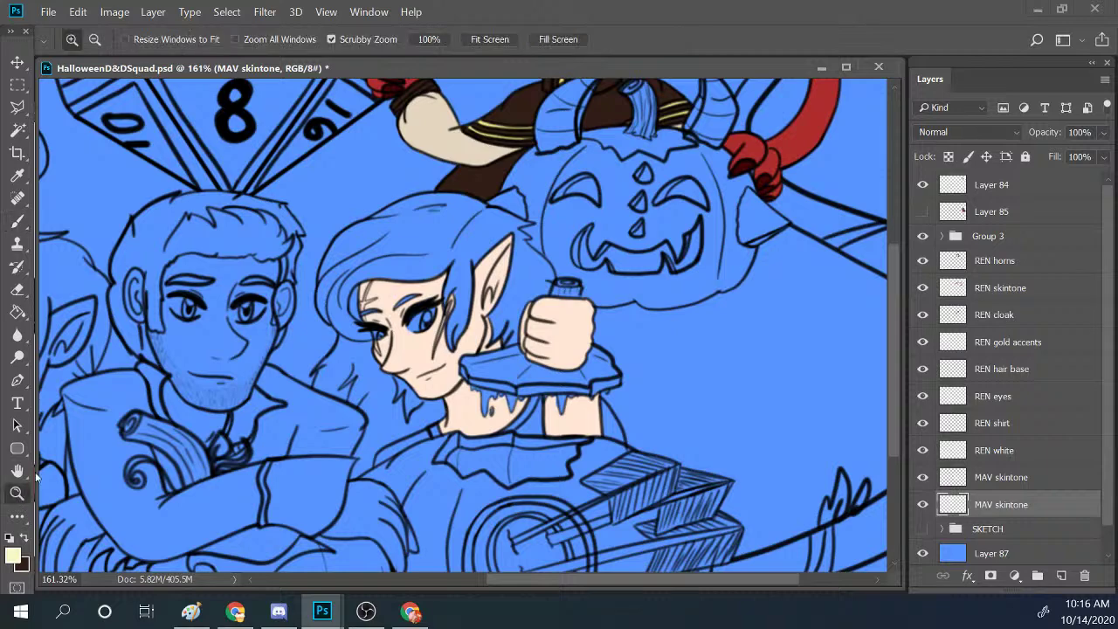
left_click_drag(570, 260, 621, 252)
scroll(896, 301, "down", 1)
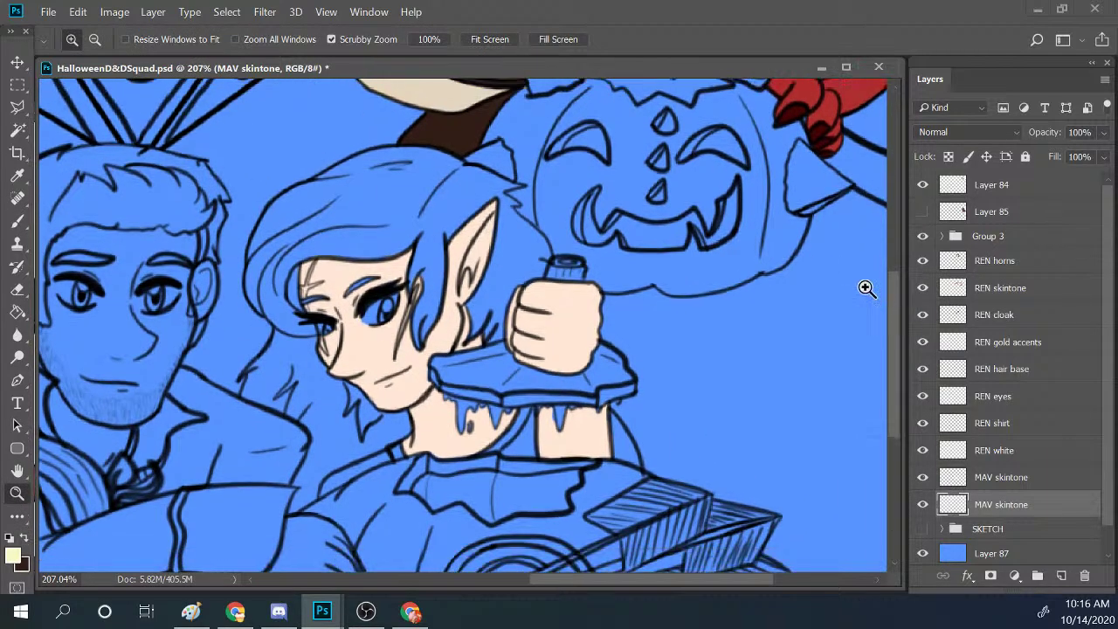
key("b")
mouse_move(276, 278)
left_mouse_down()
mouse_move(323, 232)
mouse_move(273, 288)
mouse_move(324, 218)
mouse_move(265, 267)
mouse_move(319, 192)
mouse_move(258, 252)
mouse_move(265, 229)
mouse_move(248, 260)
mouse_move(274, 208)
mouse_move(335, 183)
mouse_move(278, 217)
mouse_move(368, 157)
mouse_move(299, 195)
mouse_move(365, 158)
mouse_move(291, 210)
mouse_move(292, 220)
mouse_move(378, 175)
mouse_move(282, 271)
mouse_move(379, 210)
mouse_move(303, 262)
left_mouse_up()
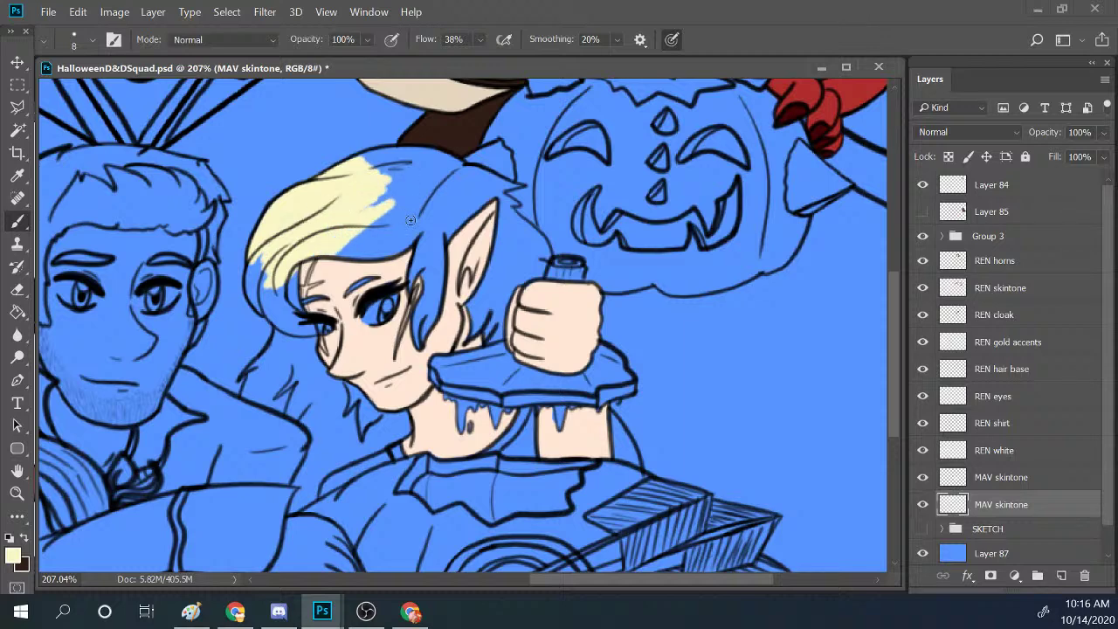
key("bracketright")
key("bracketright")
mouse_move(386, 224)
left_mouse_down()
mouse_move(296, 235)
mouse_move(321, 196)
mouse_move(270, 257)
mouse_move(410, 189)
mouse_move(353, 263)
mouse_move(413, 239)
mouse_move(347, 296)
left_mouse_up()
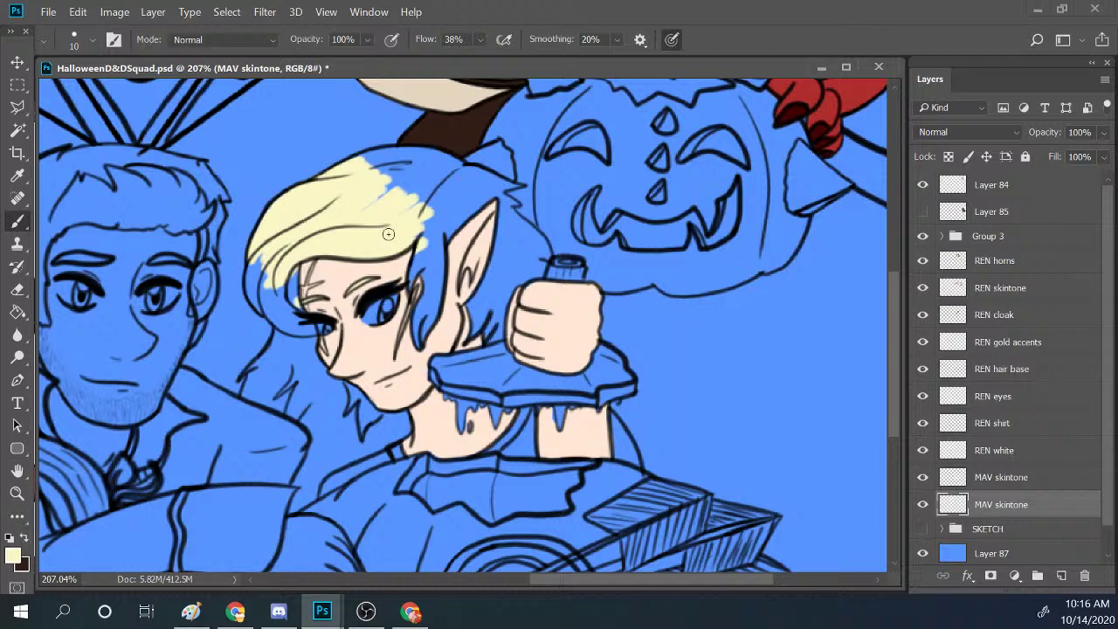
mouse_move(407, 232)
left_mouse_down()
mouse_move(408, 286)
mouse_move(409, 342)
mouse_move(435, 278)
mouse_move(427, 346)
mouse_move(460, 211)
mouse_move(429, 231)
mouse_move(460, 223)
mouse_move(475, 195)
mouse_move(409, 225)
mouse_move(440, 197)
mouse_move(357, 202)
mouse_move(401, 181)
mouse_move(464, 193)
mouse_move(390, 195)
mouse_move(387, 162)
mouse_move(358, 160)
mouse_move(397, 152)
mouse_move(364, 163)
mouse_move(430, 180)
mouse_move(364, 185)
left_mouse_up()
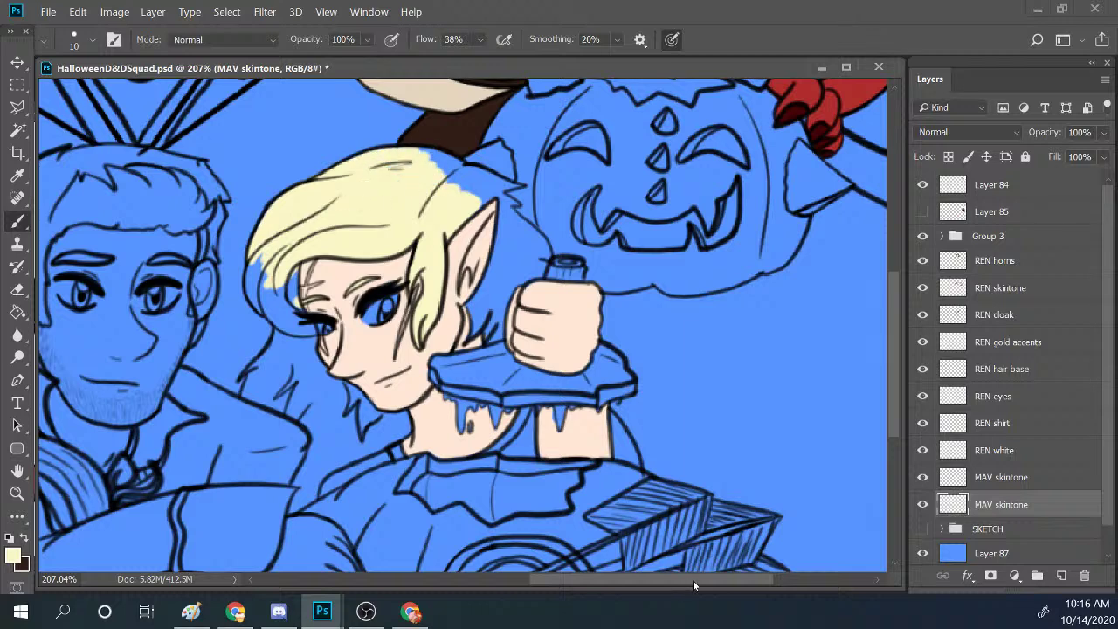
Fill the elf's front side lock and the long strands below the face down to the shoulder with pale blonde.
mouse_move(692, 580)
left_mouse_down()
mouse_move(531, 581)
mouse_move(584, 608)
left_mouse_up()
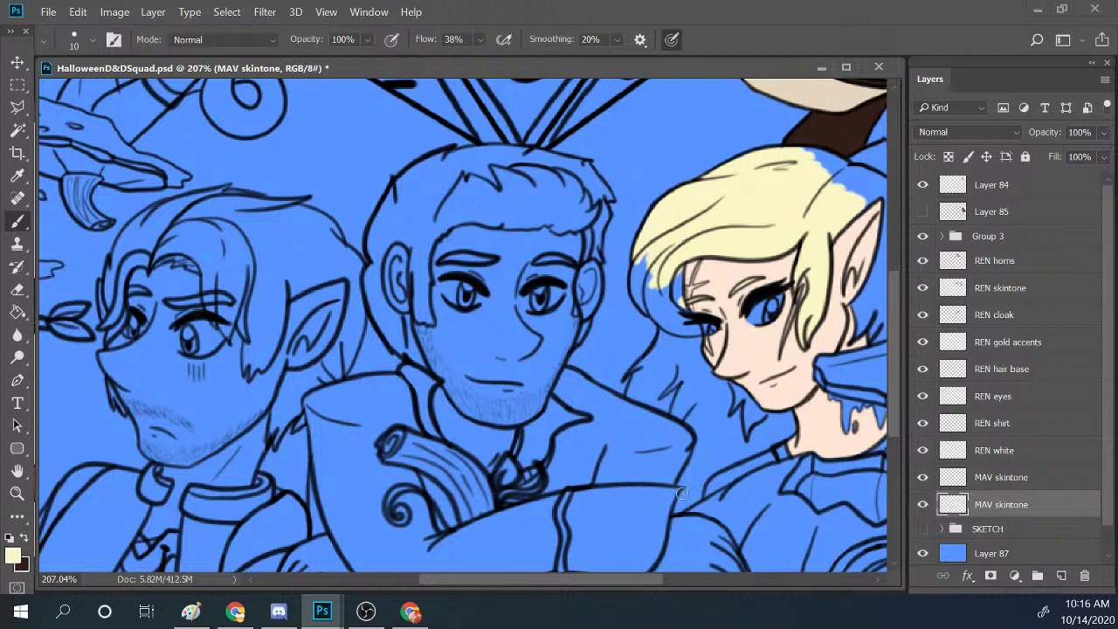
mouse_move(646, 589)
left_mouse_down()
mouse_move(669, 603)
mouse_move(757, 601)
left_mouse_up()
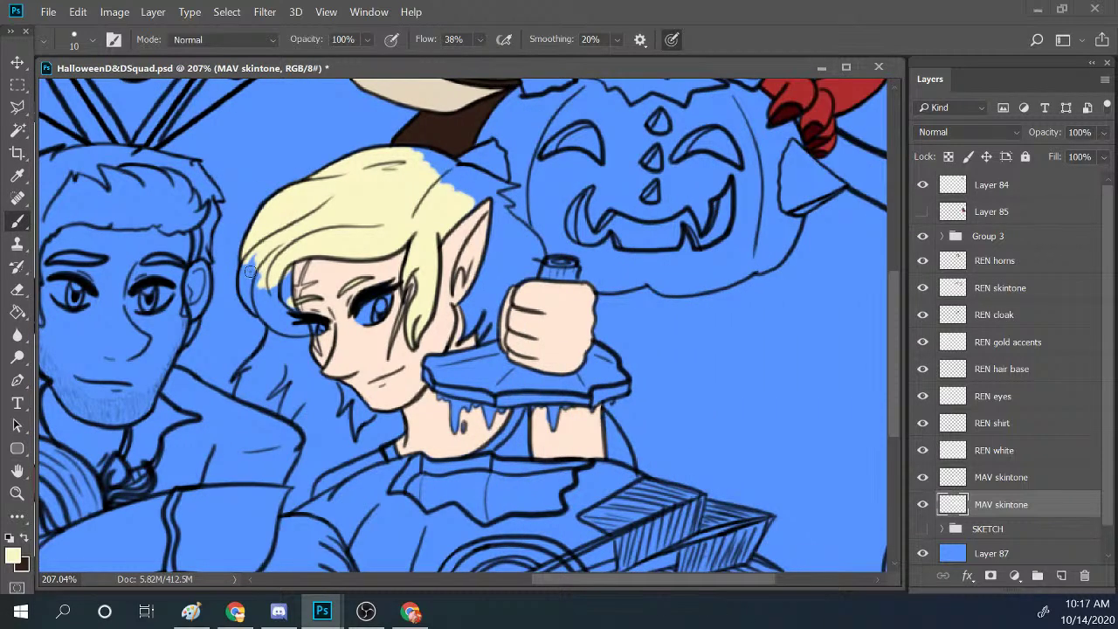
mouse_move(250, 272)
left_mouse_down()
mouse_move(243, 284)
mouse_move(247, 297)
mouse_move(253, 273)
mouse_move(266, 323)
mouse_move(288, 271)
mouse_move(303, 350)
mouse_move(306, 332)
mouse_move(289, 315)
left_mouse_up()
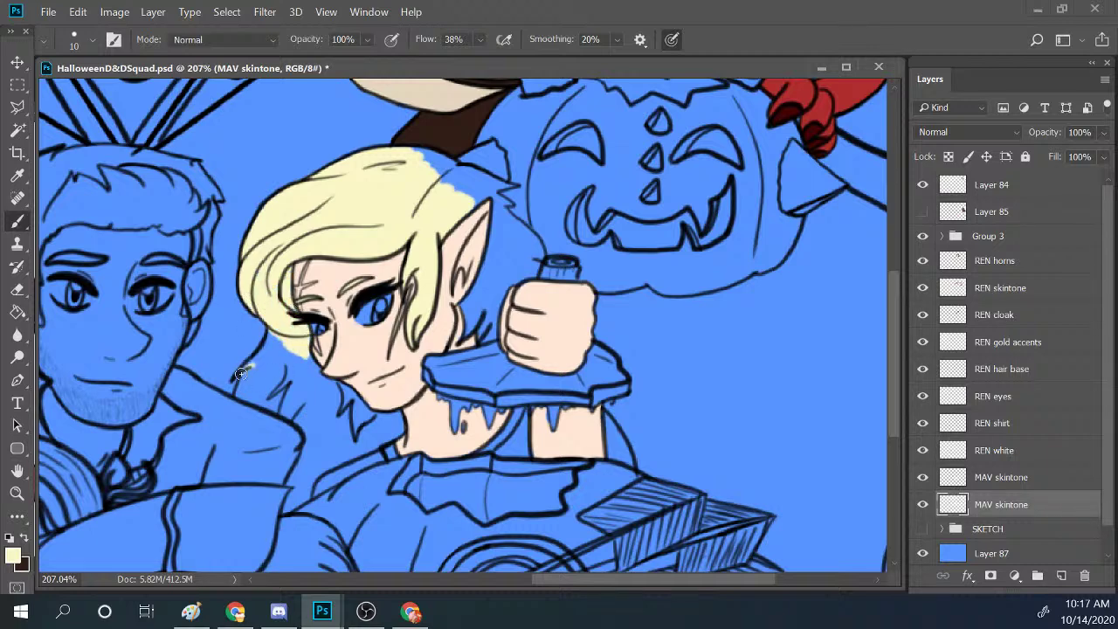
mouse_move(242, 373)
left_mouse_down()
mouse_move(277, 324)
mouse_move(268, 391)
mouse_move(292, 359)
mouse_move(301, 415)
mouse_move(323, 361)
mouse_move(319, 417)
mouse_move(369, 365)
mouse_move(328, 440)
mouse_move(393, 402)
mouse_move(333, 454)
mouse_move(381, 408)
left_mouse_up()
mouse_move(244, 376)
left_mouse_down()
mouse_move(260, 401)
mouse_move(248, 376)
mouse_move(296, 415)
mouse_move(275, 411)
mouse_move(267, 405)
mouse_move(306, 418)
mouse_move(310, 458)
mouse_move(349, 428)
mouse_move(305, 463)
mouse_move(307, 447)
mouse_move(288, 508)
mouse_move(314, 463)
mouse_move(301, 478)
mouse_move(317, 452)
left_mouse_up()
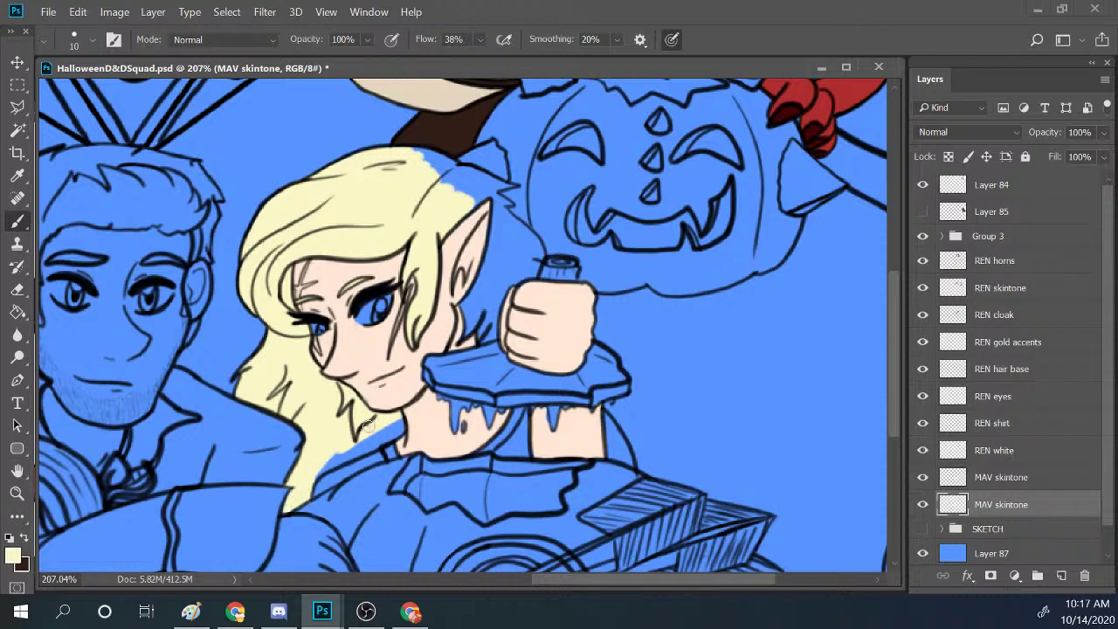
mouse_move(369, 426)
left_mouse_down()
mouse_move(324, 471)
mouse_move(396, 422)
mouse_move(391, 431)
mouse_move(403, 431)
mouse_move(378, 440)
left_mouse_up()
Fill the back of the elf's hair around and behind the ear, down to the raised fist, with pale blonde.
mouse_move(426, 154)
left_mouse_down()
mouse_move(460, 166)
mouse_move(421, 163)
mouse_move(464, 180)
mouse_move(451, 187)
mouse_move(524, 167)
mouse_move(466, 168)
mouse_move(507, 185)
mouse_move(462, 198)
mouse_move(487, 190)
mouse_move(465, 213)
mouse_move(497, 190)
mouse_move(491, 201)
mouse_move(524, 194)
mouse_move(492, 207)
mouse_move(491, 180)
mouse_move(490, 238)
mouse_move(493, 252)
mouse_move(495, 203)
mouse_move(507, 231)
mouse_move(537, 249)
left_mouse_up()
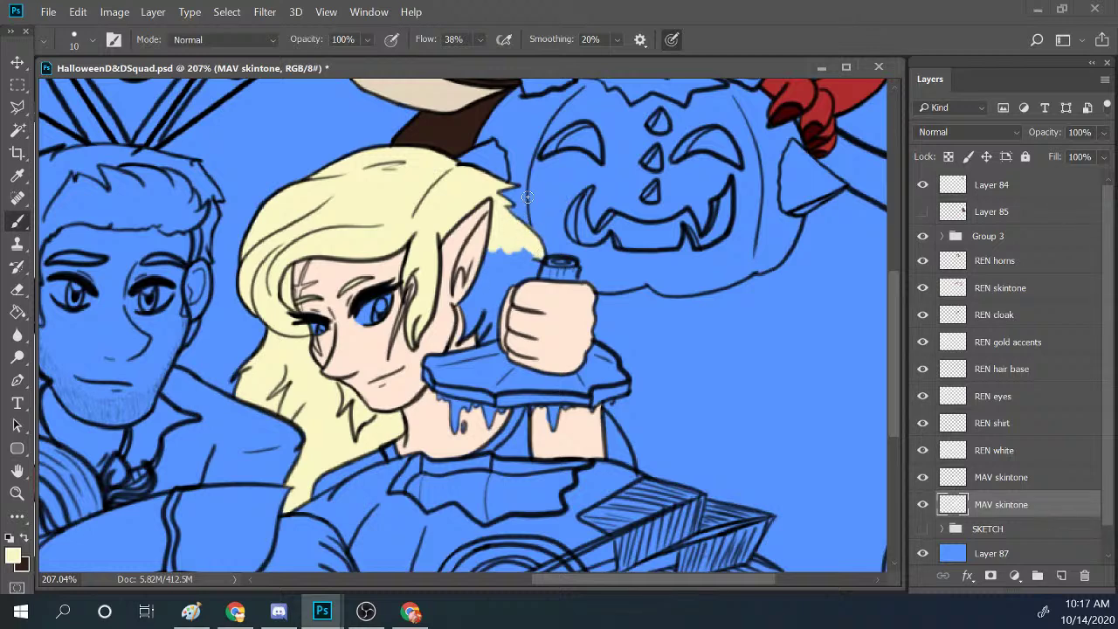
right_click(490, 252)
left_click_drag(471, 288, 483, 268)
mouse_move(471, 336)
left_mouse_down()
mouse_move(484, 296)
mouse_move(492, 349)
mouse_move(523, 226)
mouse_move(501, 234)
mouse_move(492, 287)
mouse_move(528, 244)
mouse_move(522, 280)
mouse_move(535, 233)
left_mouse_up()
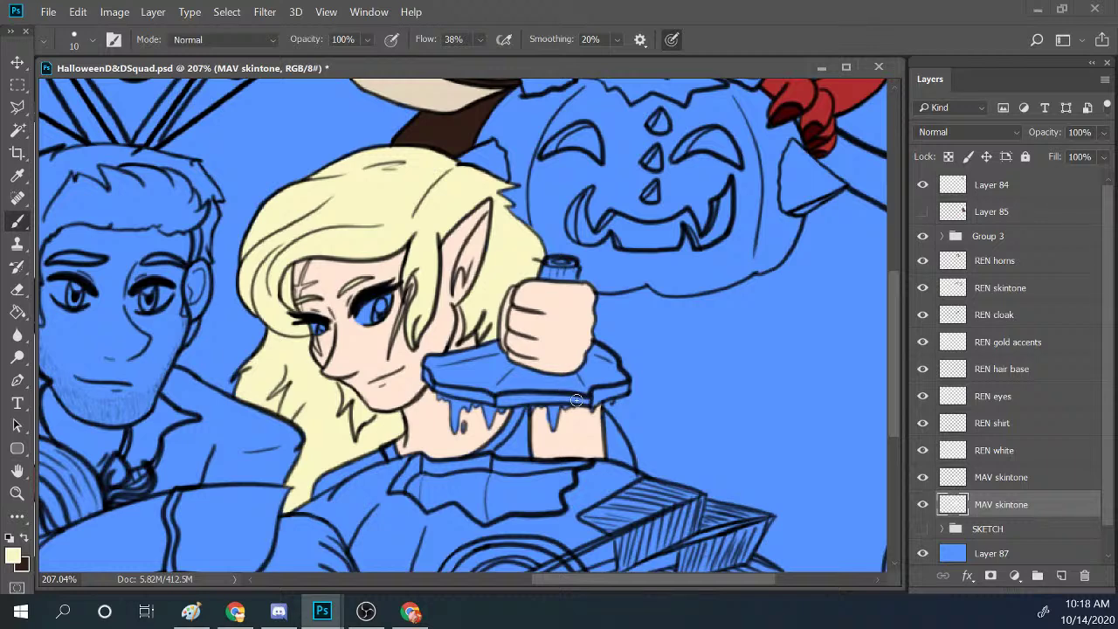
left_click_drag(576, 400, 565, 420)
scroll(384, 210, "down", 6)
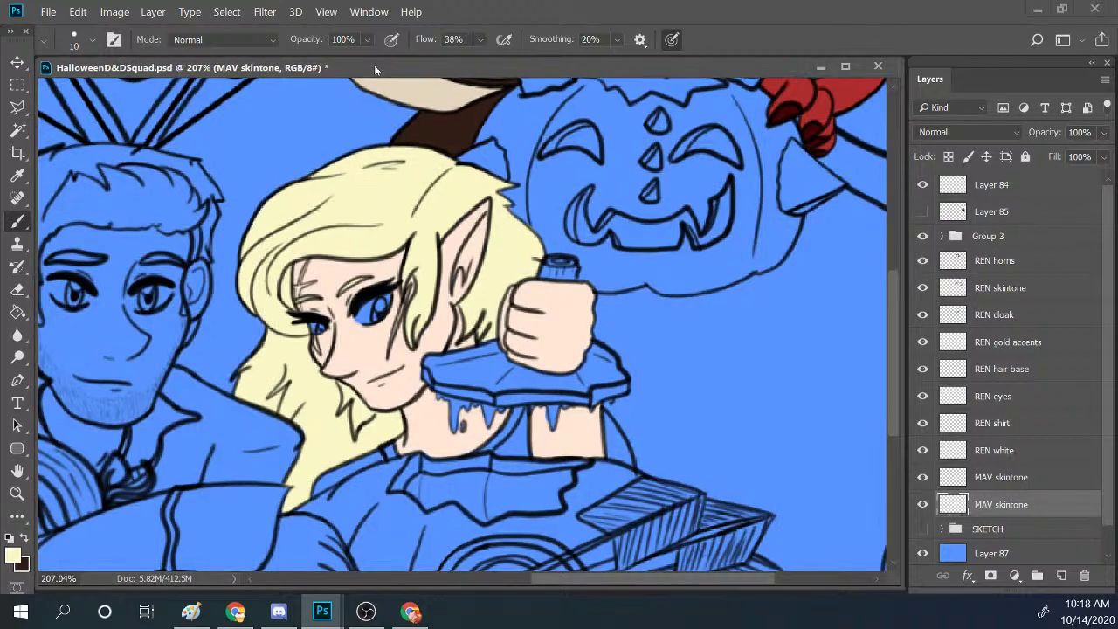
scroll(450, 269, "up", 1)
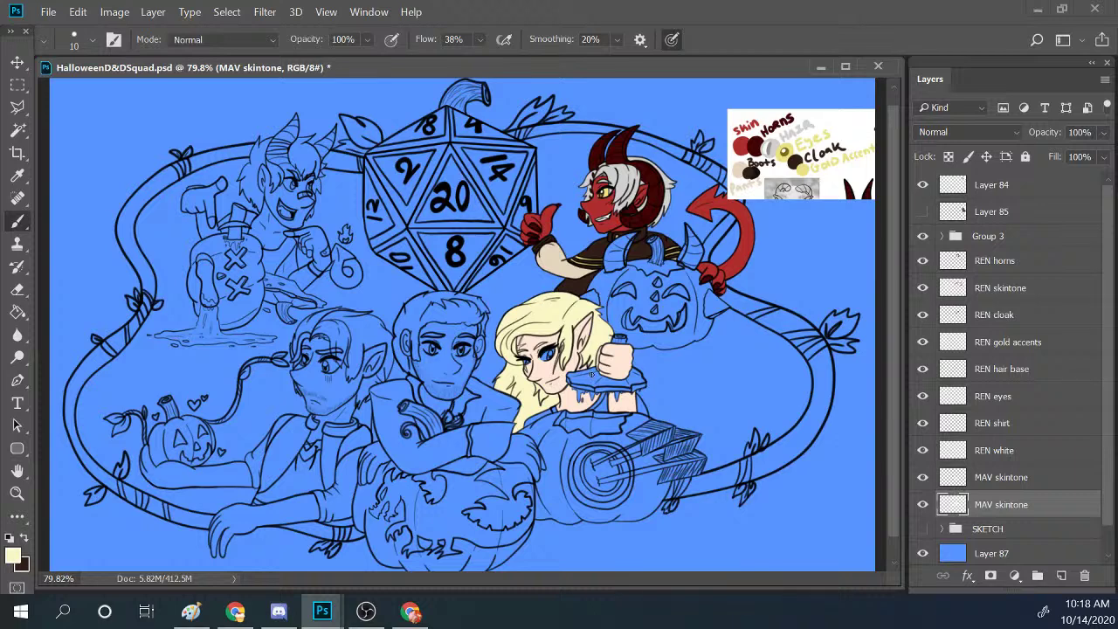
mouse_move(456, 416)
left_mouse_down()
mouse_move(484, 314)
mouse_move(402, 323)
mouse_move(472, 283)
left_mouse_up()
key("ctrl+z")
left_click_drag(346, 389, 397, 352)
mouse_move(283, 218)
left_mouse_down()
mouse_move(185, 260)
mouse_move(253, 307)
mouse_move(370, 124)
left_mouse_up()
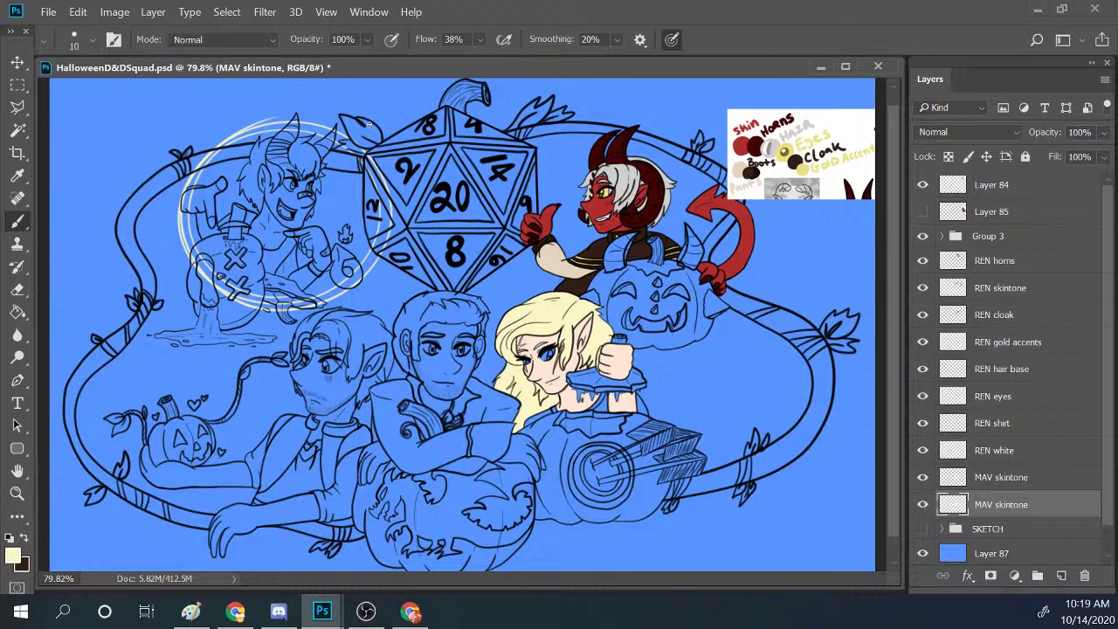
mouse_move(354, 452)
left_mouse_down()
mouse_move(286, 331)
mouse_move(243, 457)
mouse_move(443, 372)
mouse_move(315, 310)
mouse_move(434, 328)
left_mouse_up()
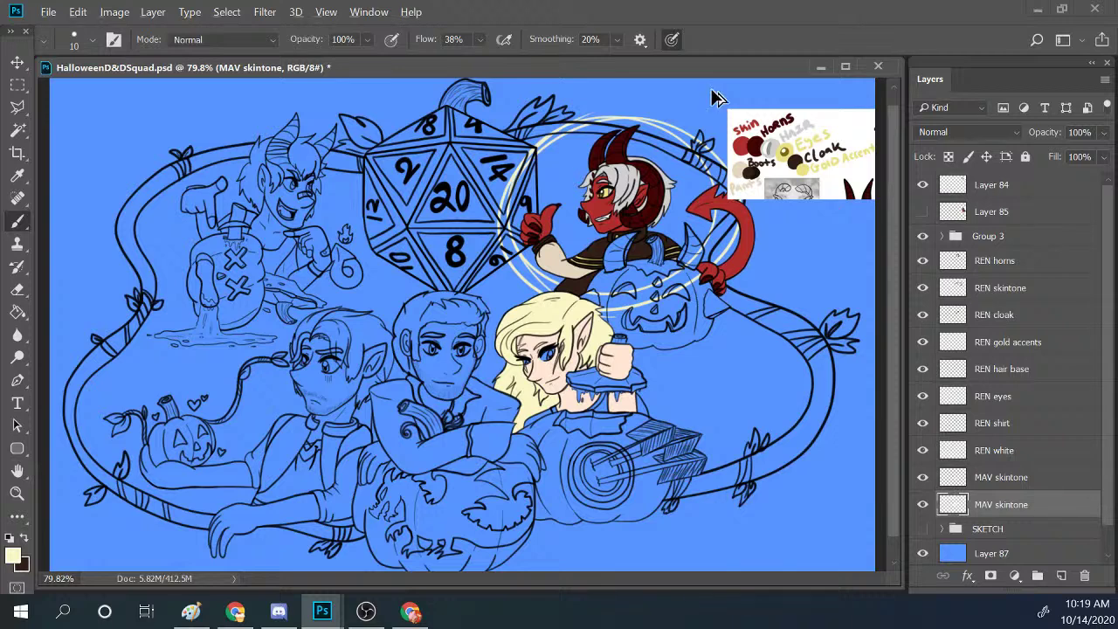
key("ctrl+z")
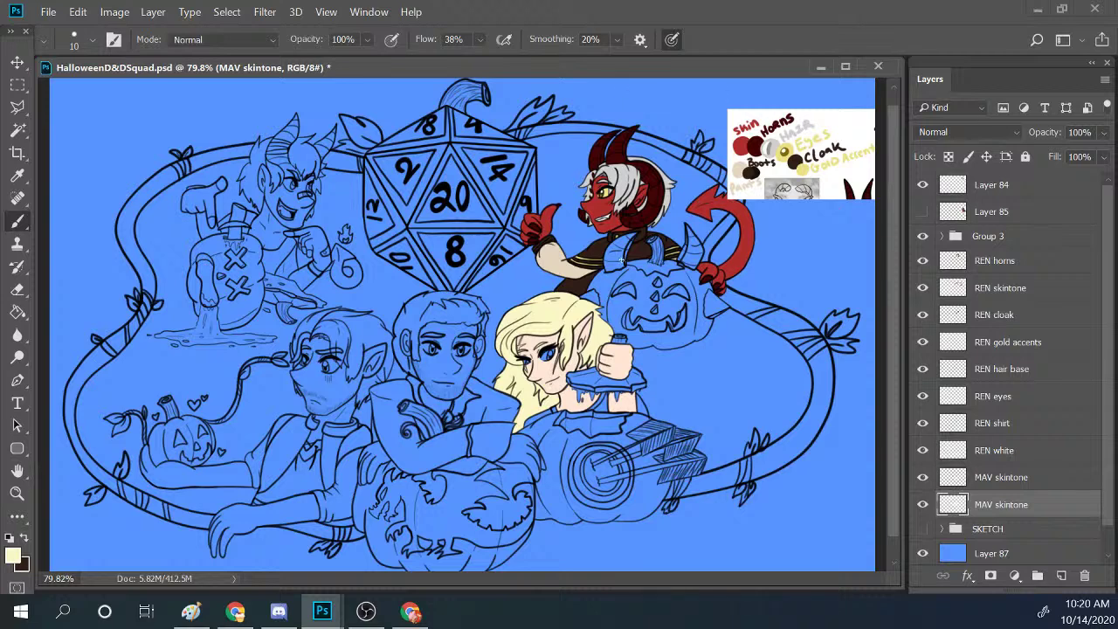
key("ctrl+shift+z")
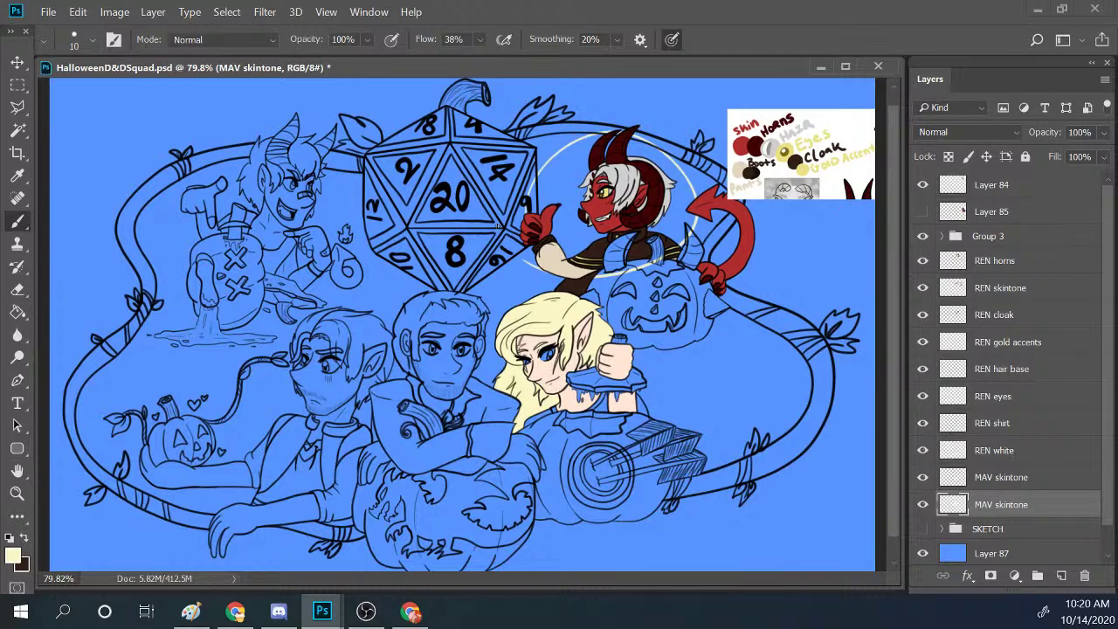
key("ctrl+z")
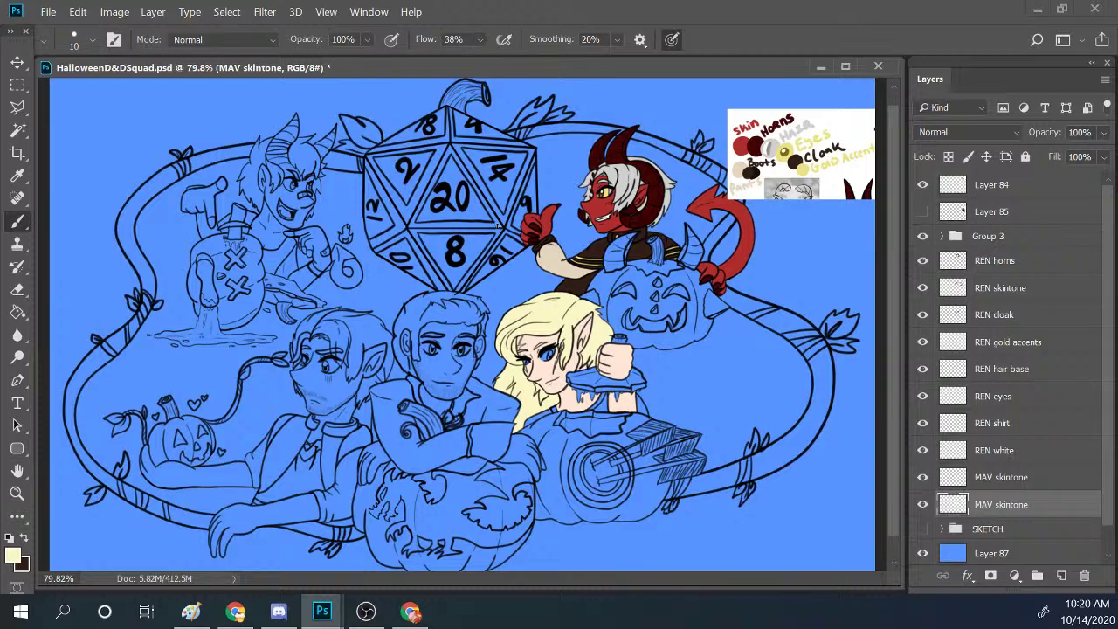
Examine the coloured red horned character and the colour swatch reference next to it, along with the whole composition.
key("z")
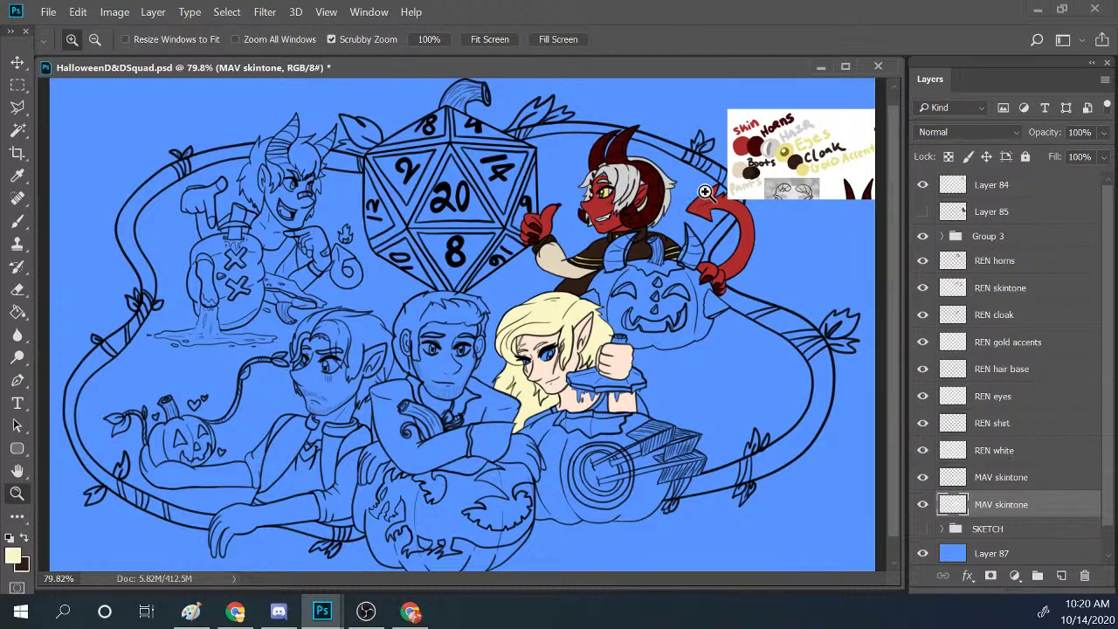
left_click(705, 199)
left_click_drag(706, 202, 604, 227)
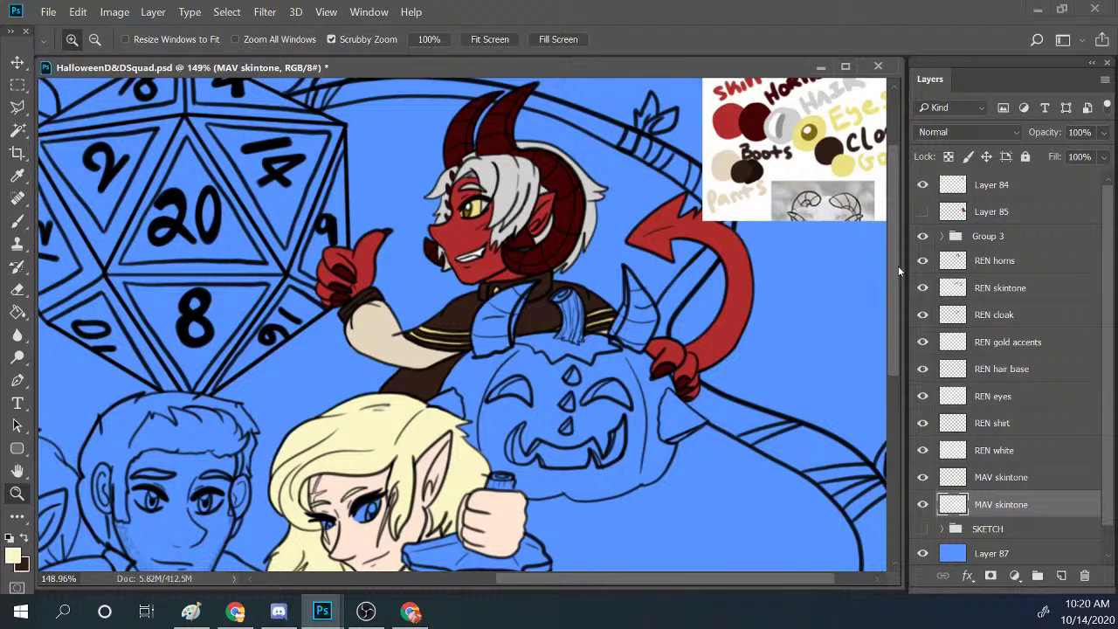
scroll(897, 266, "up", 2)
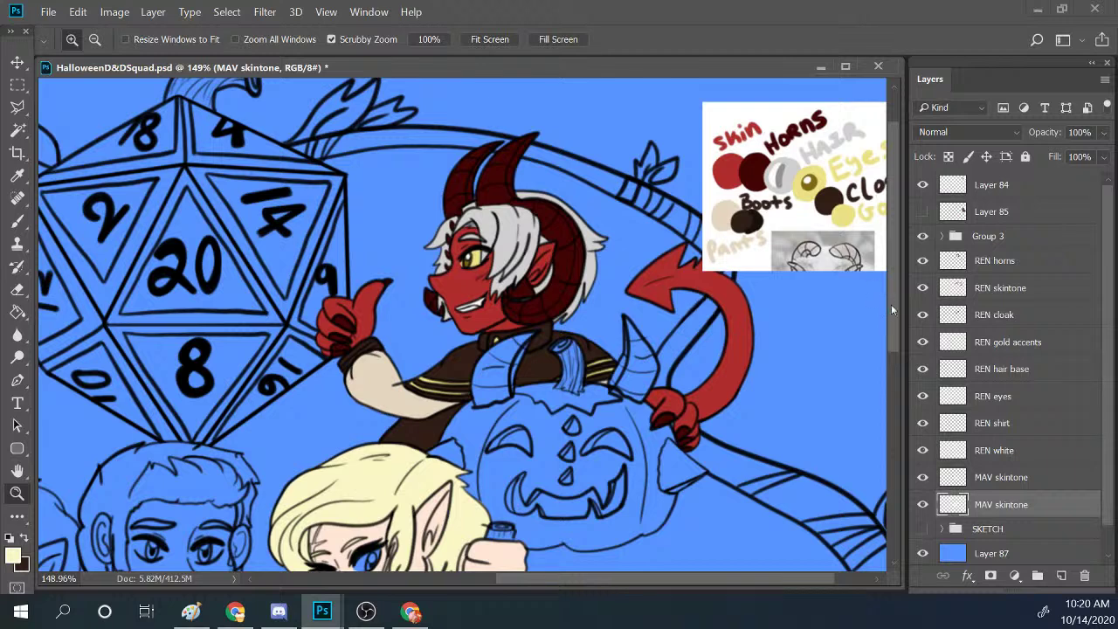
scroll(896, 309, "up", 2)
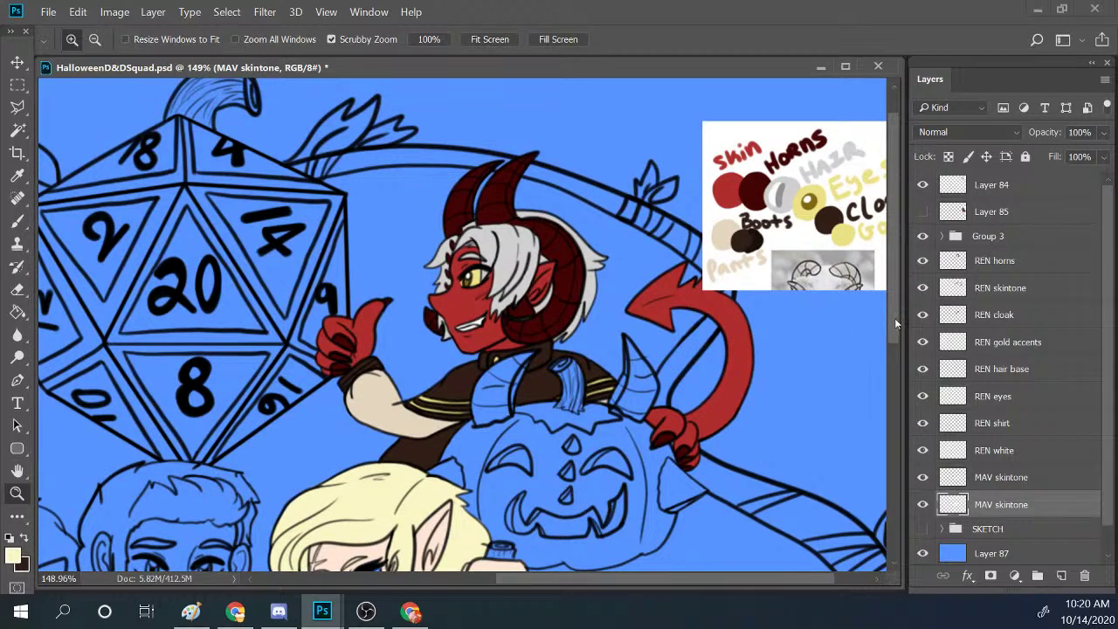
scroll(892, 324, "down", 2)
scroll(891, 325, "up", 2)
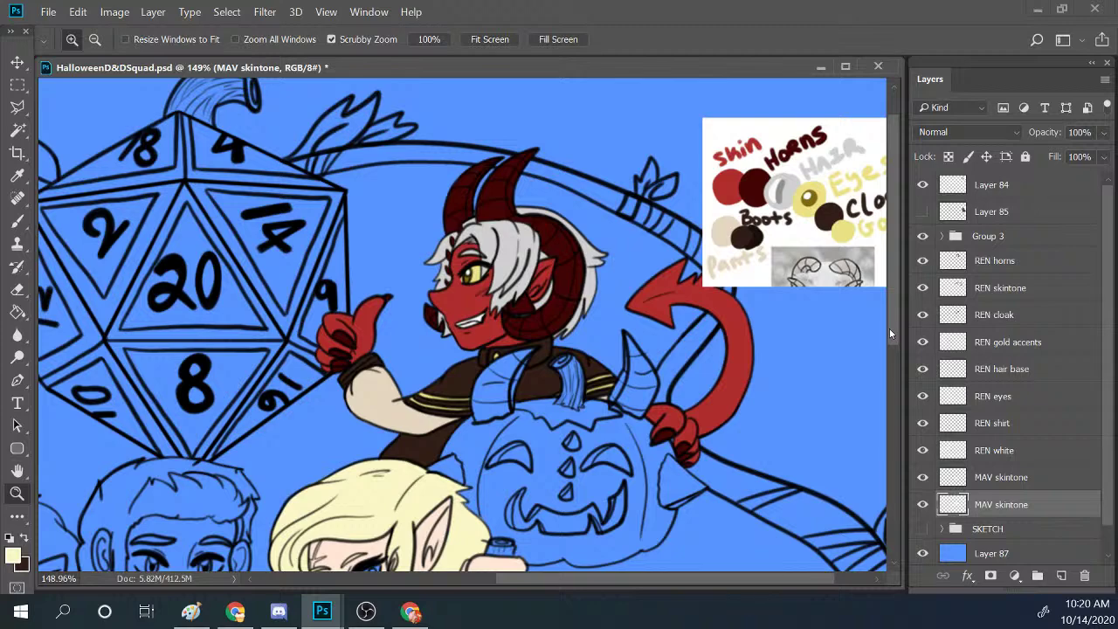
left_click_drag(427, 393, 594, 359)
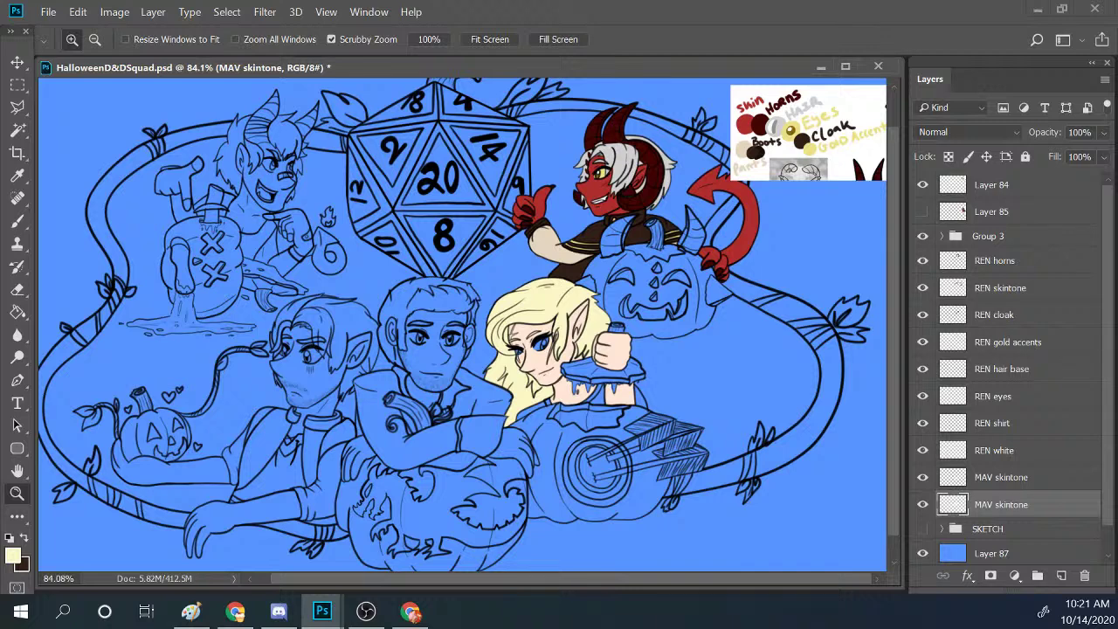
Sample the mustard gold of the elf's vest from the 5-30-20 Ren + Mav.png reference artwork.
left_click(410, 612)
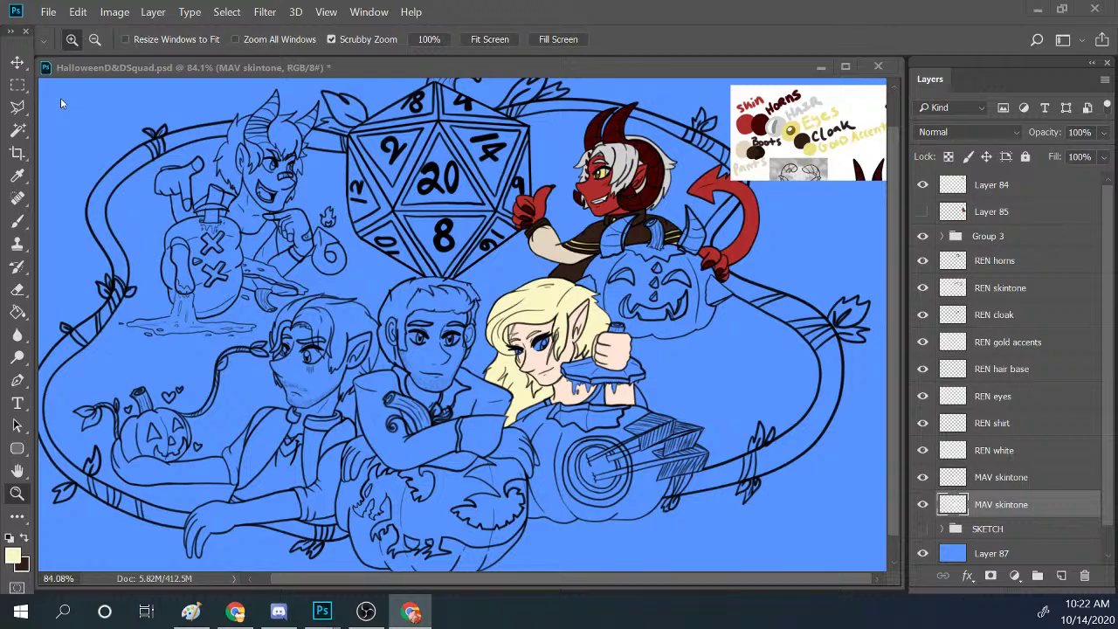
left_click_drag(665, 377, 711, 337)
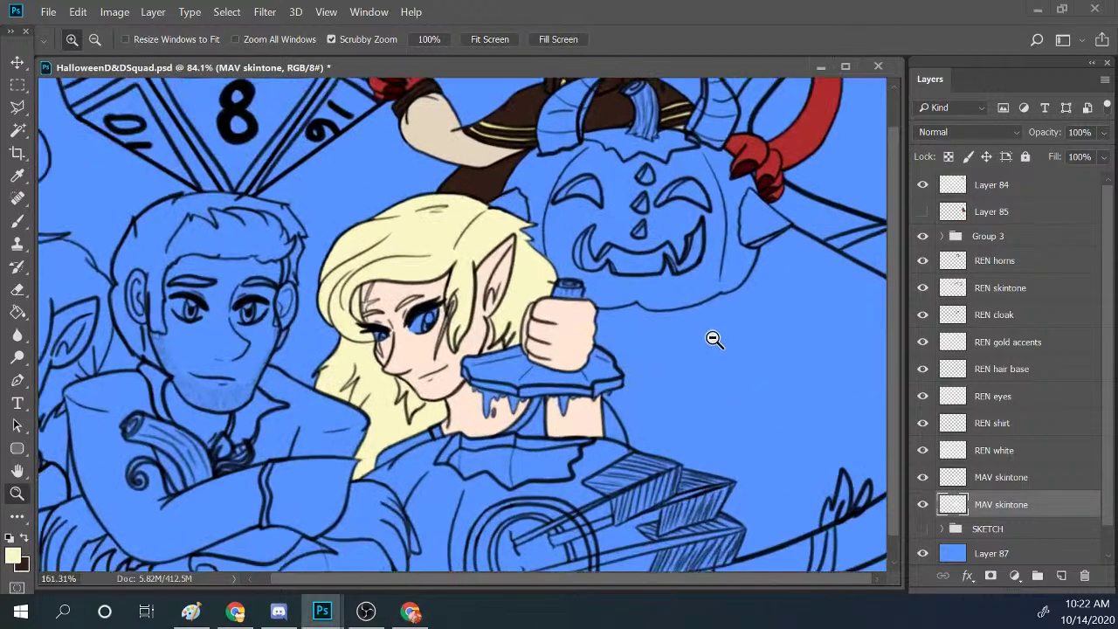
scroll(886, 355, "down", 2)
mouse_move(322, 611)
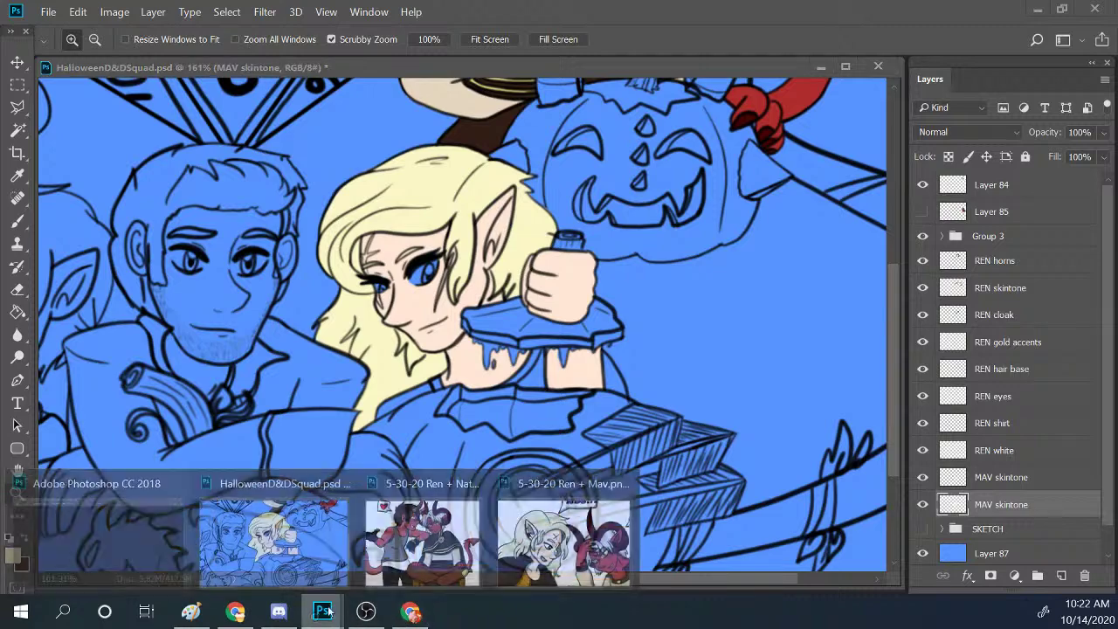
left_click(558, 549)
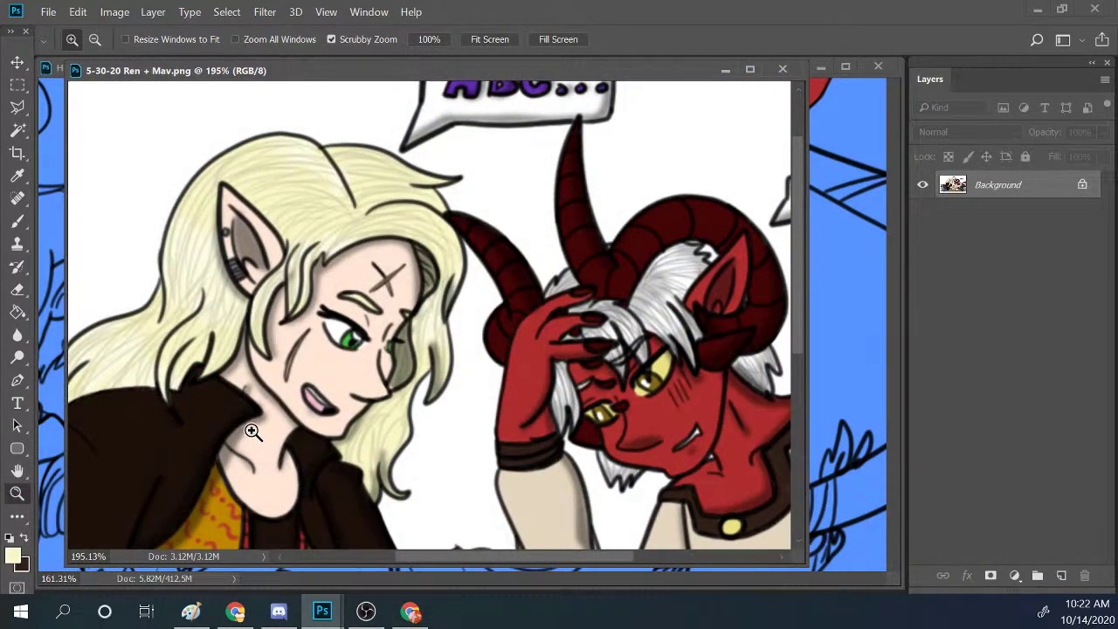
key("b")
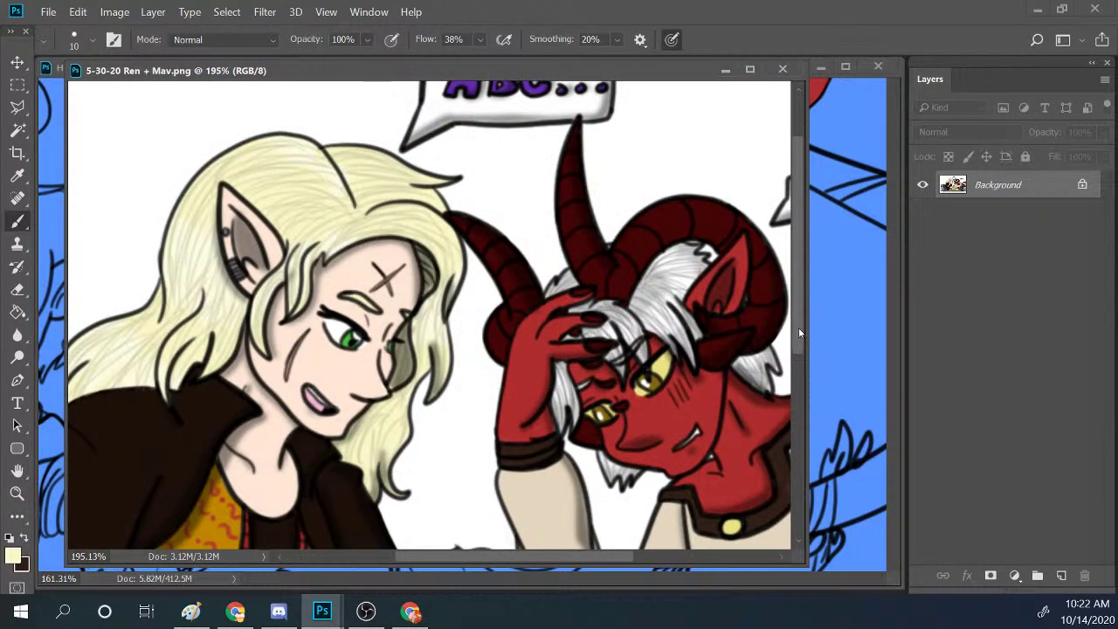
scroll(798, 327, "down", 3)
left_click(228, 363, "alt")
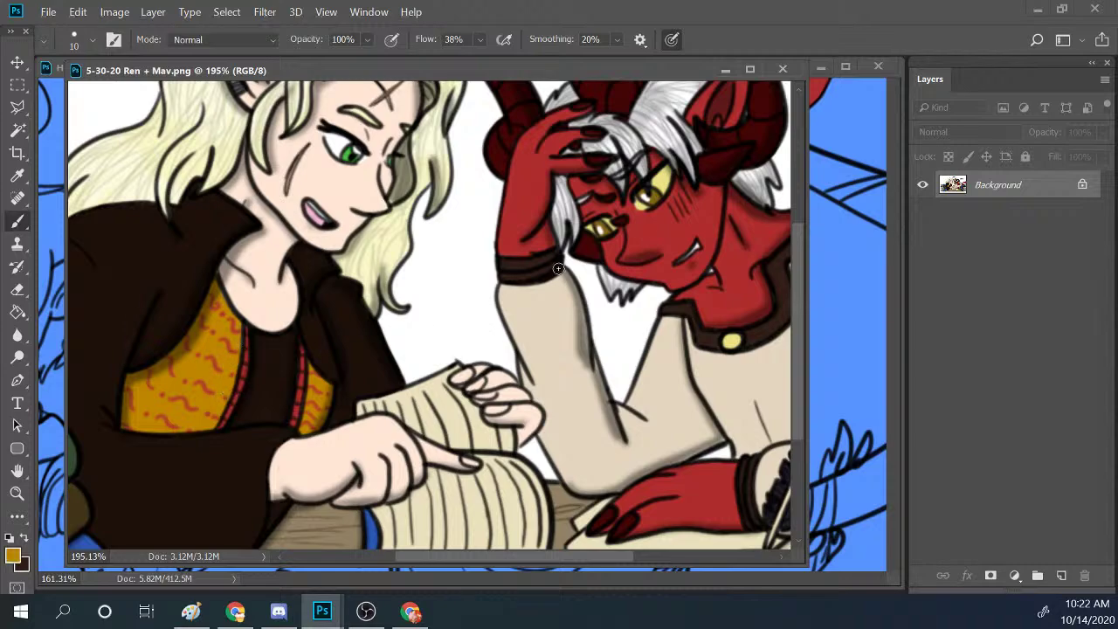
Back in the HalloweenD&DSquad.psd drawing, create a layer directly above the SKETCH group and name it MAV clothes.
left_click(890, 209)
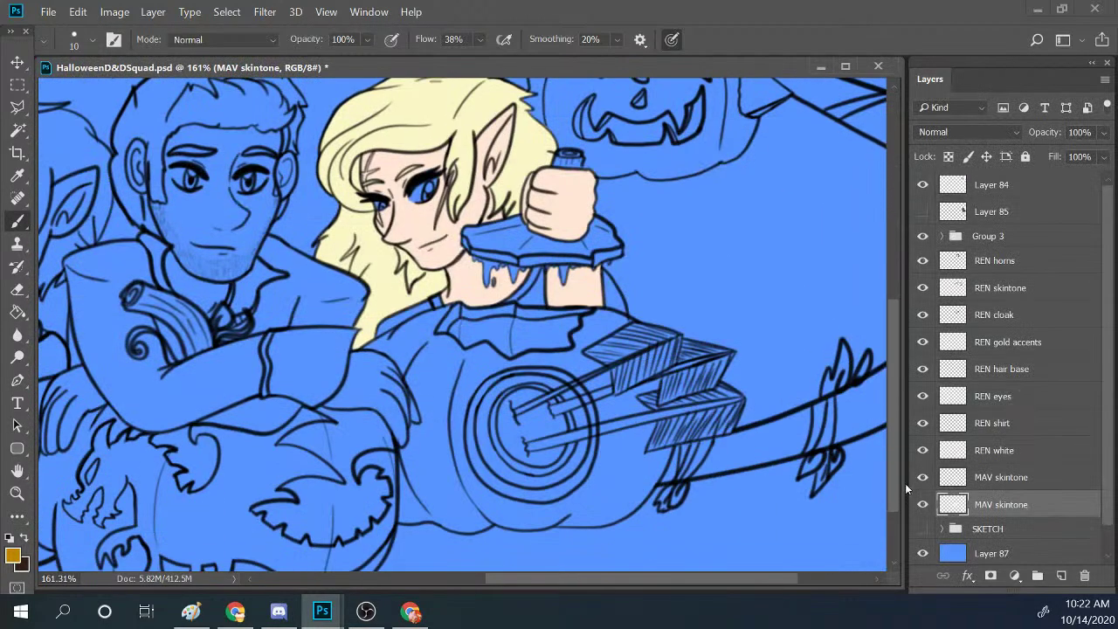
left_click(1025, 529)
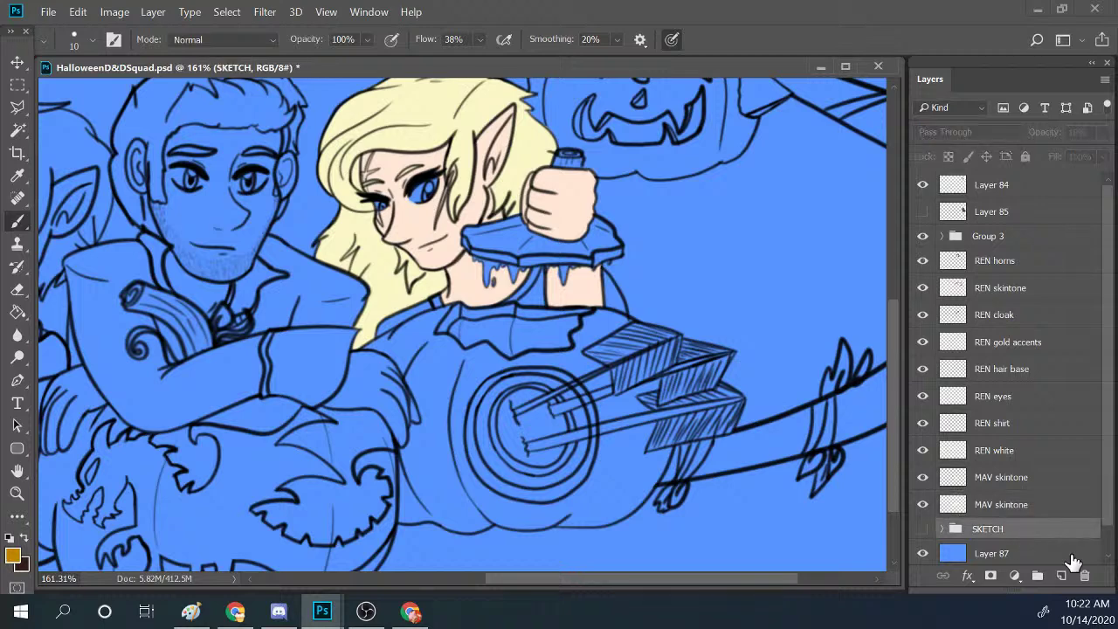
left_click(1061, 576)
double_click(991, 530)
type("MAV coth")
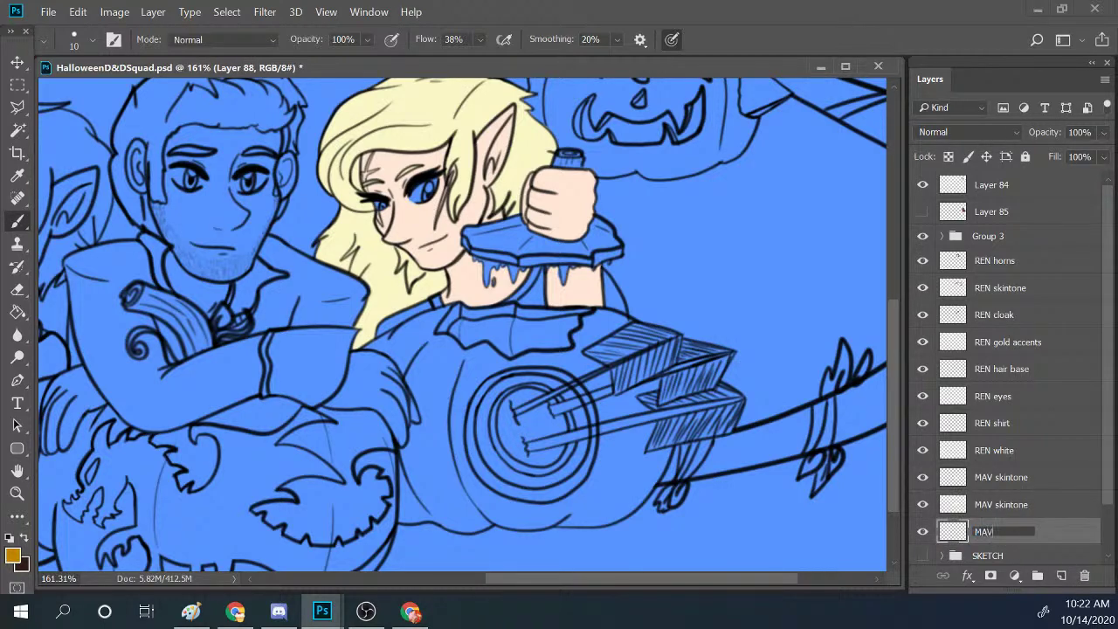
key("BackSpace")
key("BackSpace")
key("BackSpace")
type("lothes")
key("Return")
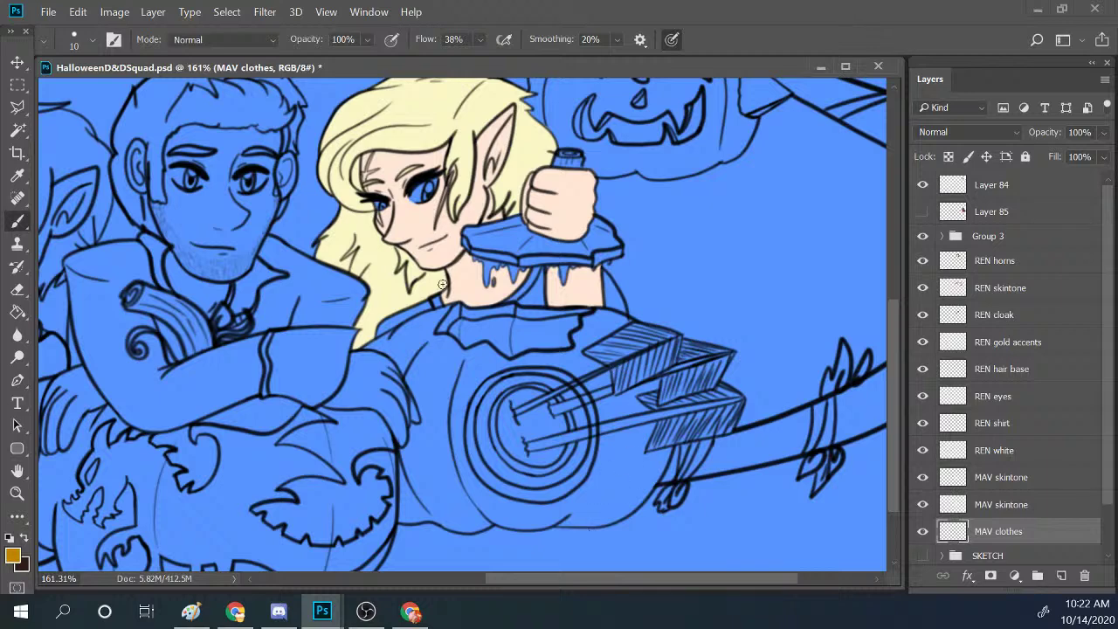
Paint the elf's shirt mustard gold on both shoulders and on either side of the raised arm.
left_click(379, 327)
left_click_drag(379, 328, 429, 304)
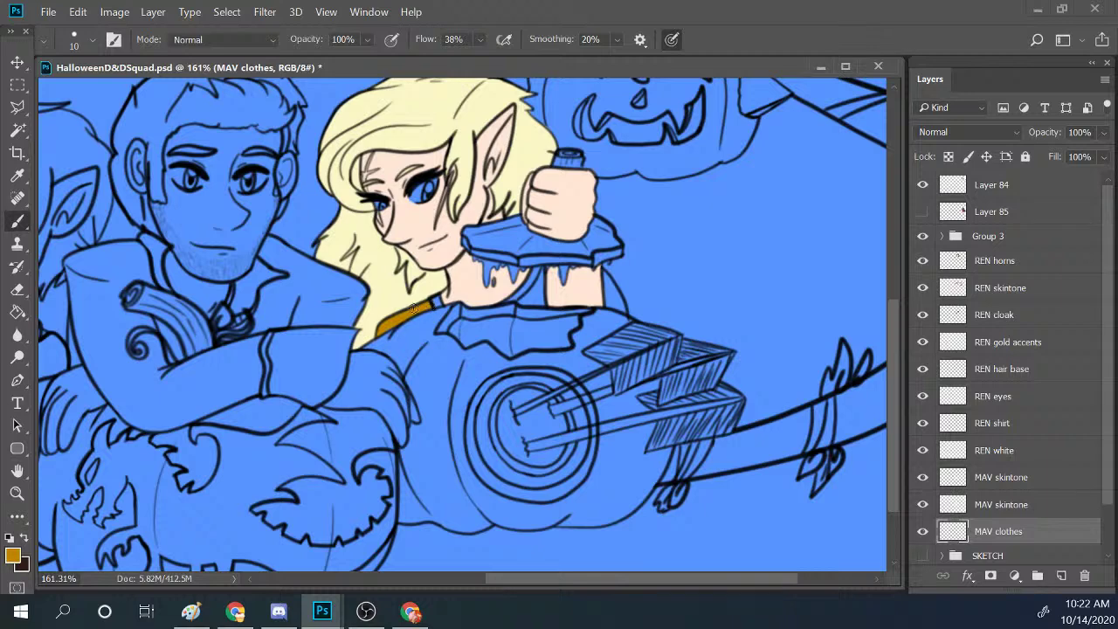
left_click(521, 299)
mouse_move(519, 302)
left_mouse_down()
mouse_move(543, 272)
mouse_move(543, 302)
mouse_move(534, 298)
mouse_move(558, 269)
mouse_move(613, 293)
mouse_move(606, 305)
mouse_move(604, 276)
mouse_move(606, 305)
left_mouse_up()
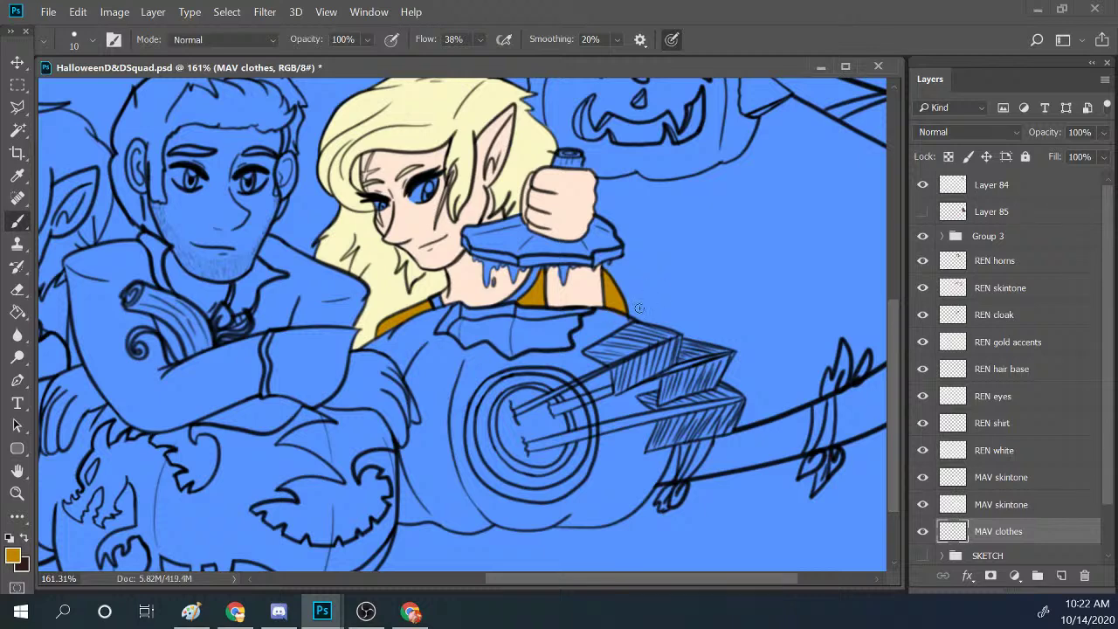
Sample the red vest trim from the 5-30-20 Ren + Mav.png reference and paint the elf's neckline trim with it.
mouse_move(322, 612)
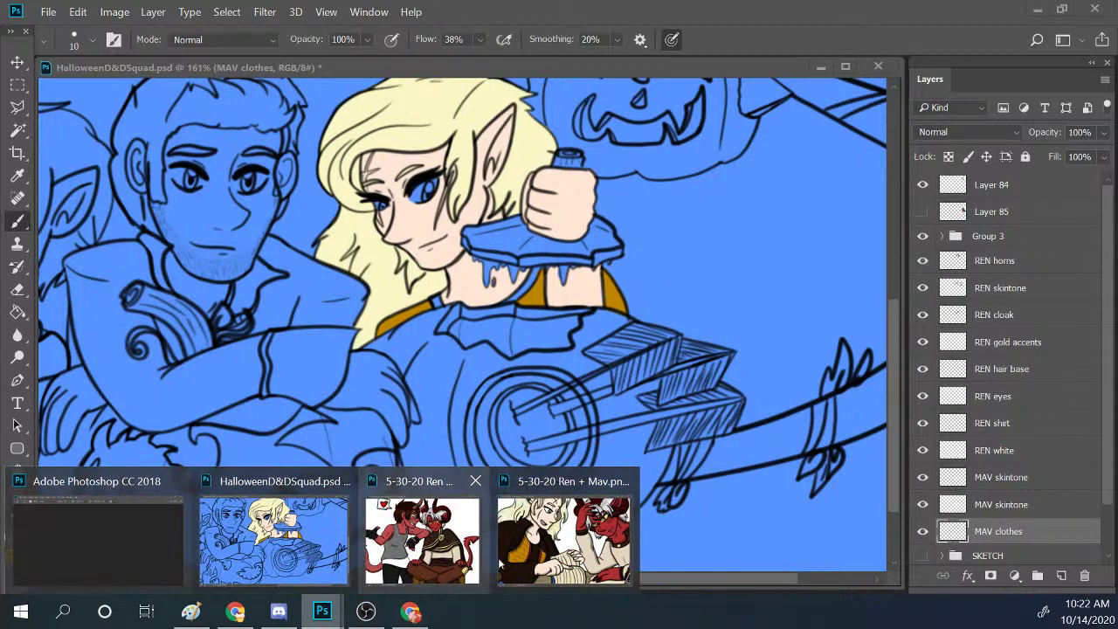
left_click(559, 550)
left_click(242, 373, "alt")
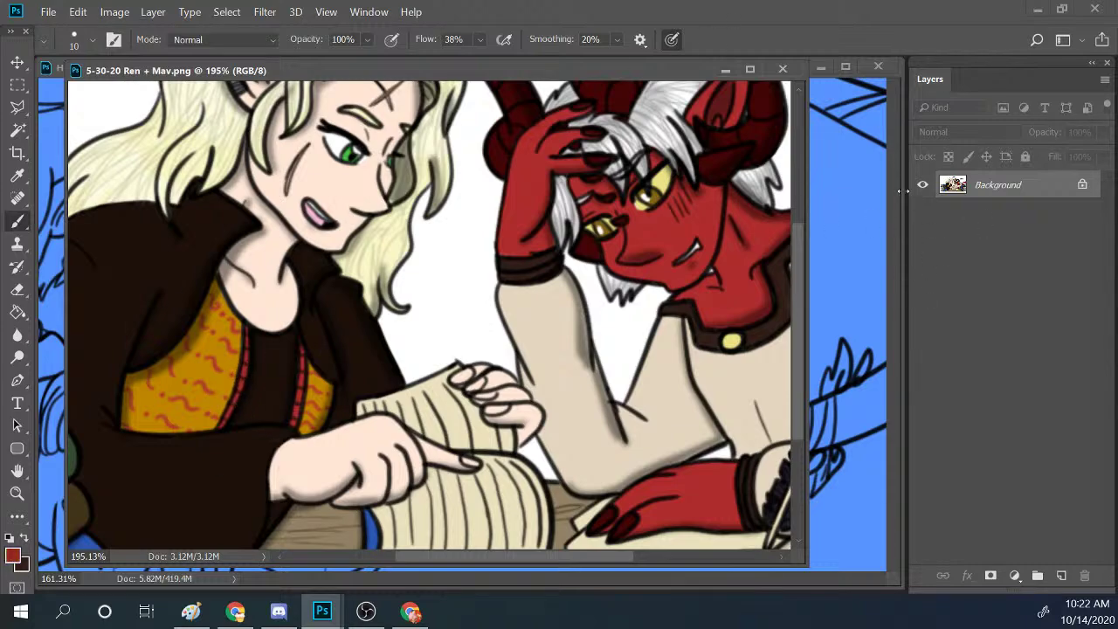
left_click(892, 136)
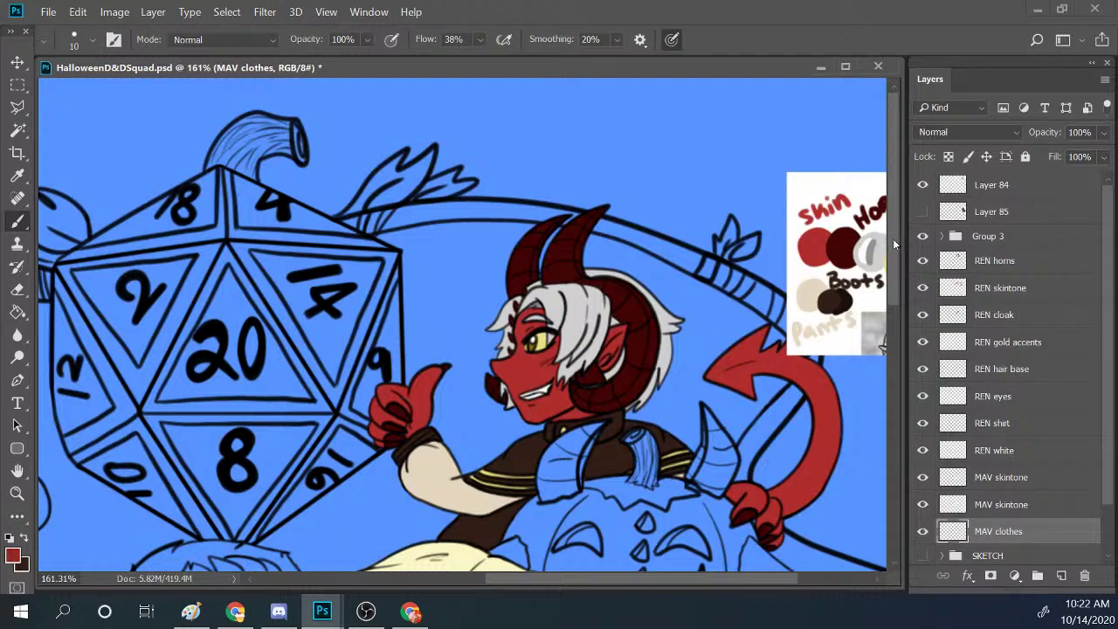
left_click_drag(893, 238, 893, 445)
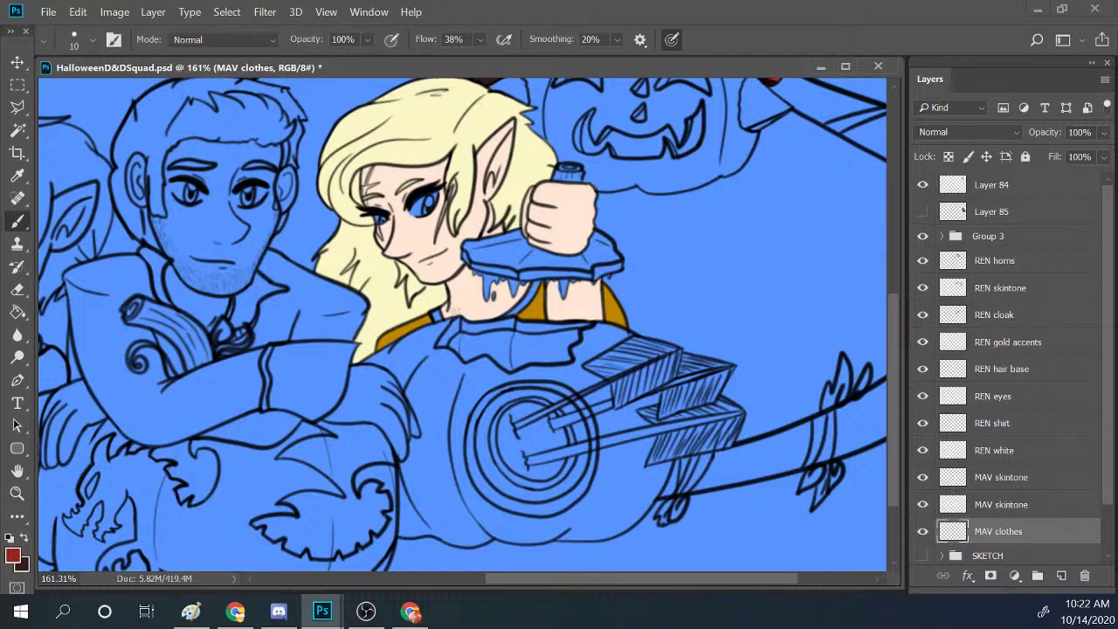
left_click(434, 314)
mouse_move(509, 317)
left_mouse_down()
mouse_move(537, 285)
mouse_move(519, 307)
mouse_move(505, 304)
left_mouse_up()
Sample the elf's skin colour, select the lower MAV skintone layer and check the flat colours with Group 3 hidden.
left_click(571, 300, "alt")
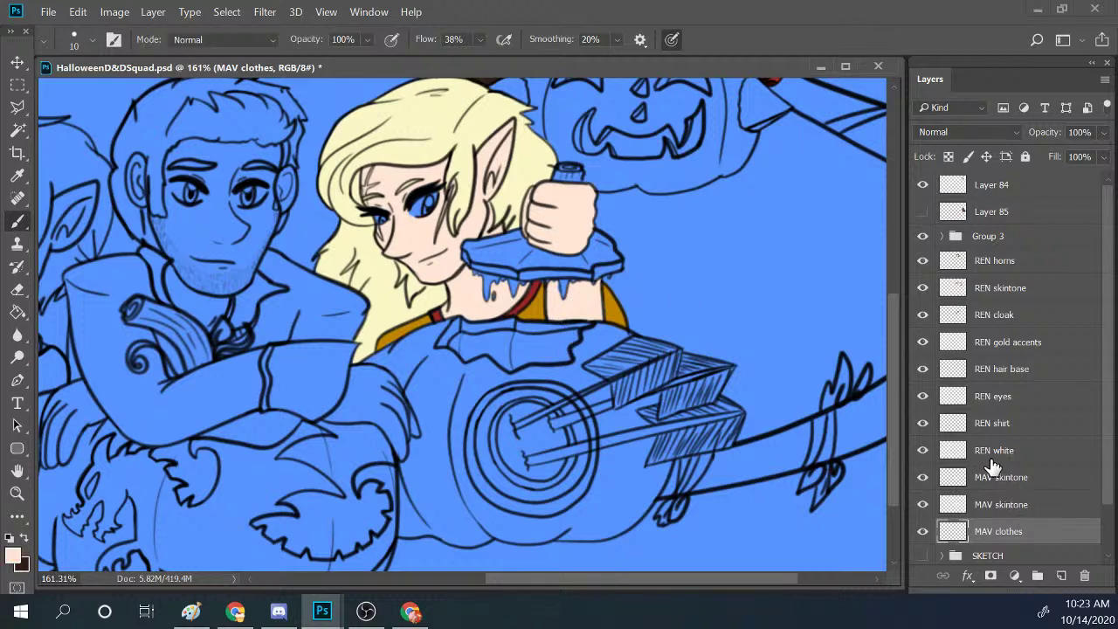
left_click(1001, 503)
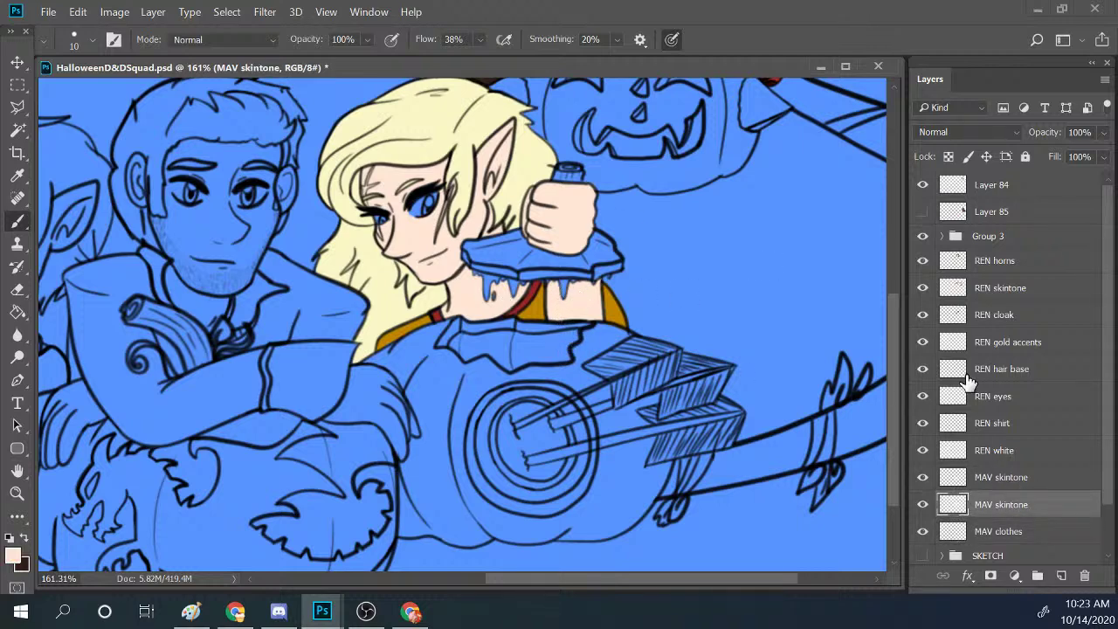
scroll(1104, 452, "down", 2)
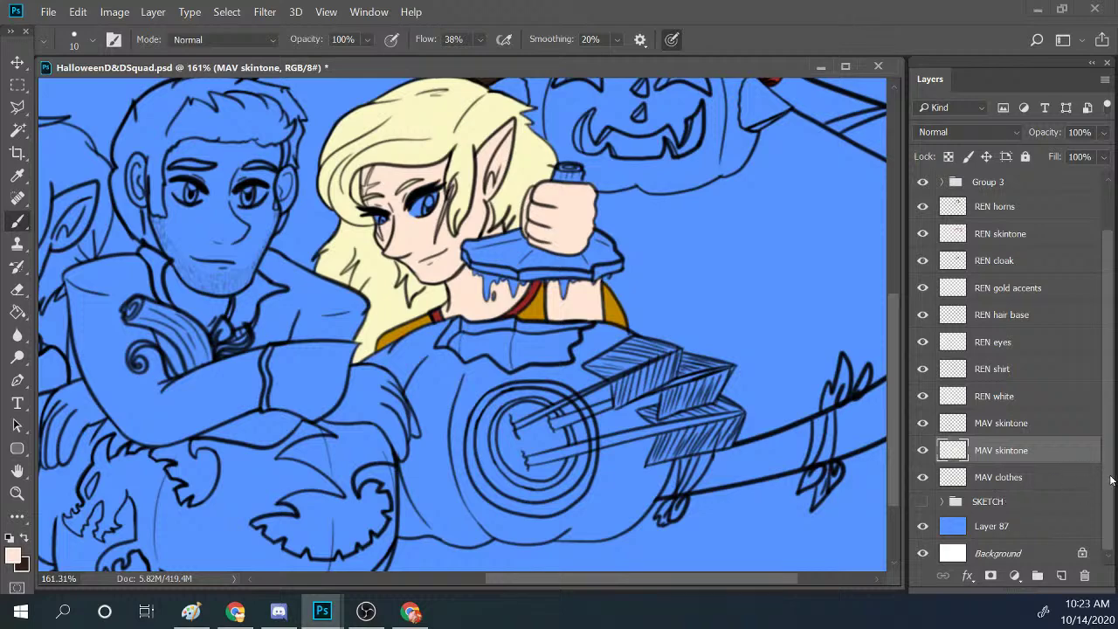
scroll(1107, 481, "up", 2)
left_click(922, 236)
left_click(923, 236)
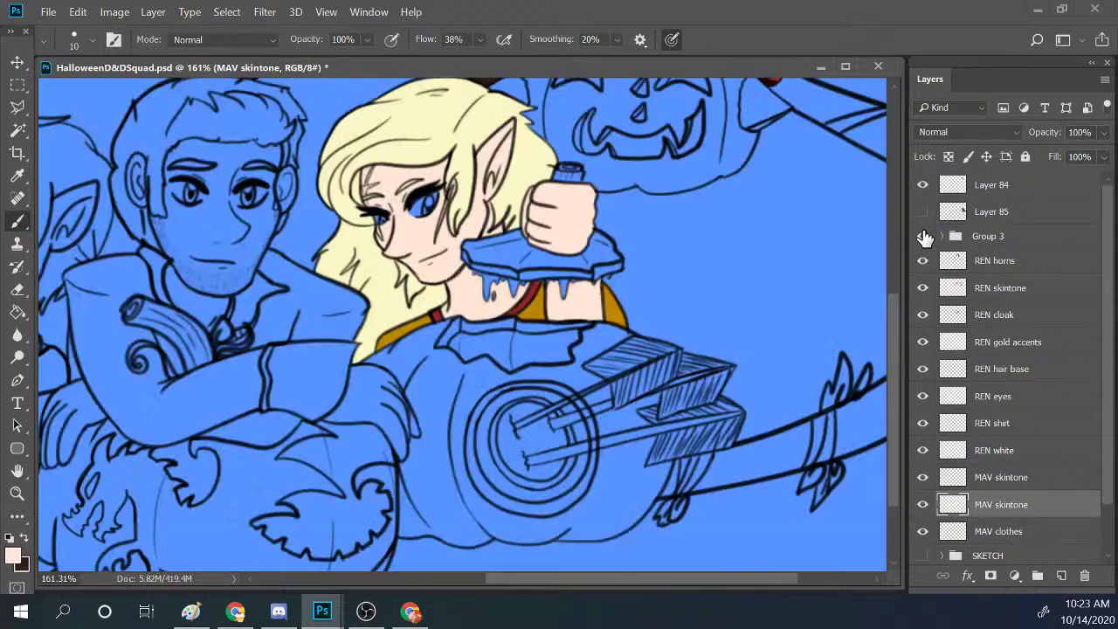
left_click(923, 235)
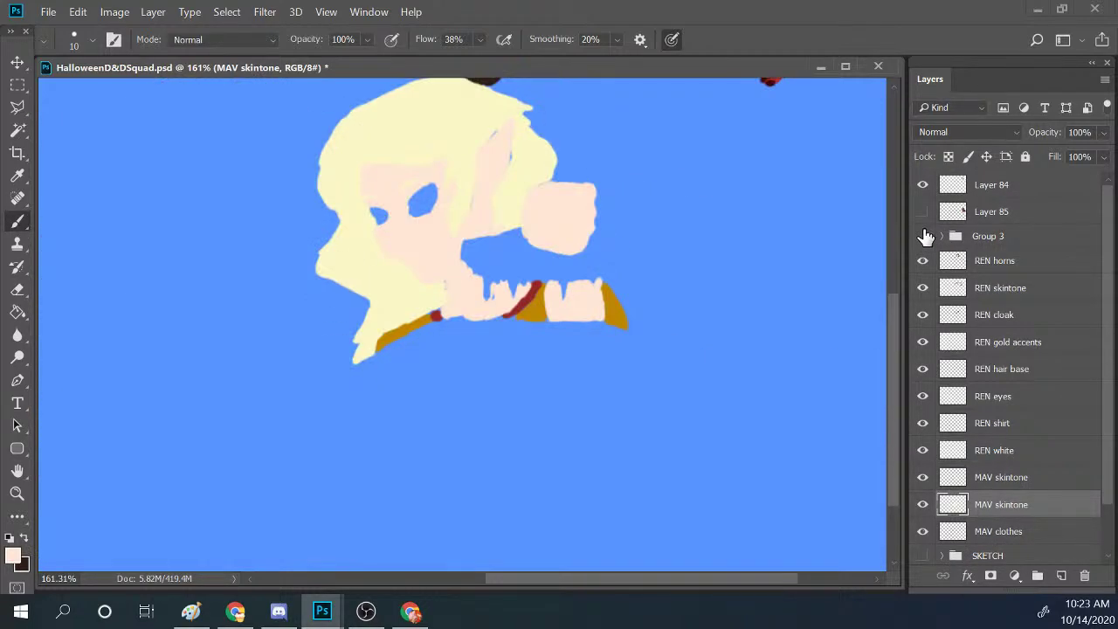
left_click(923, 236)
Expand Group 3 and its MAV LINEART subgroup, toggling the subgroup's visibility to check which lines it holds.
left_click(941, 236)
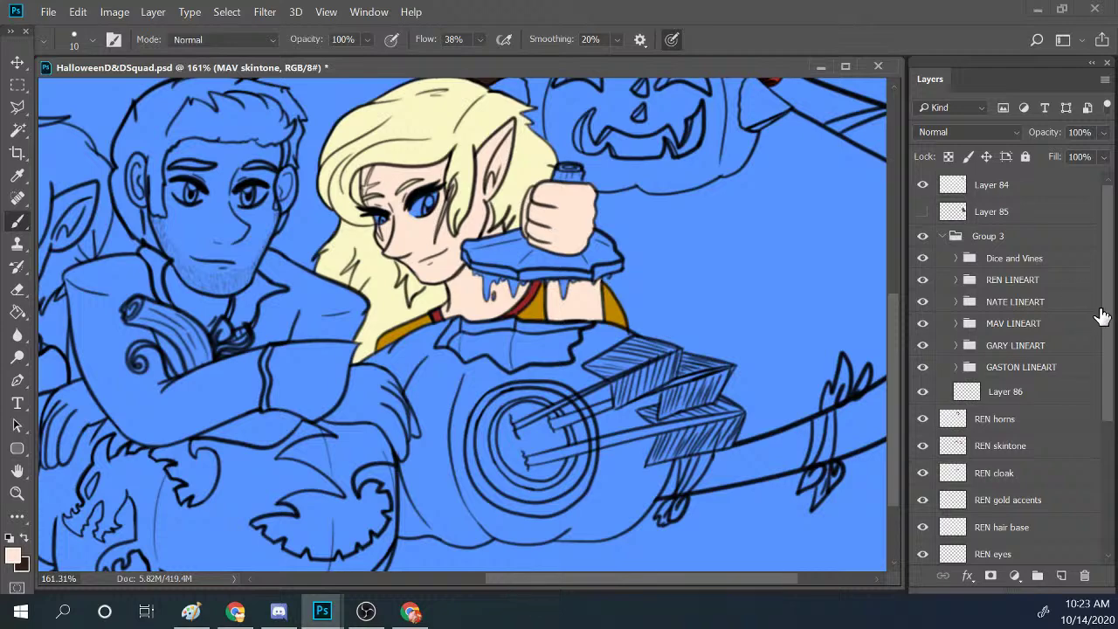
scroll(1112, 351, "down", 1)
scroll(1113, 351, "down", 1)
left_click(922, 271)
left_click(922, 270)
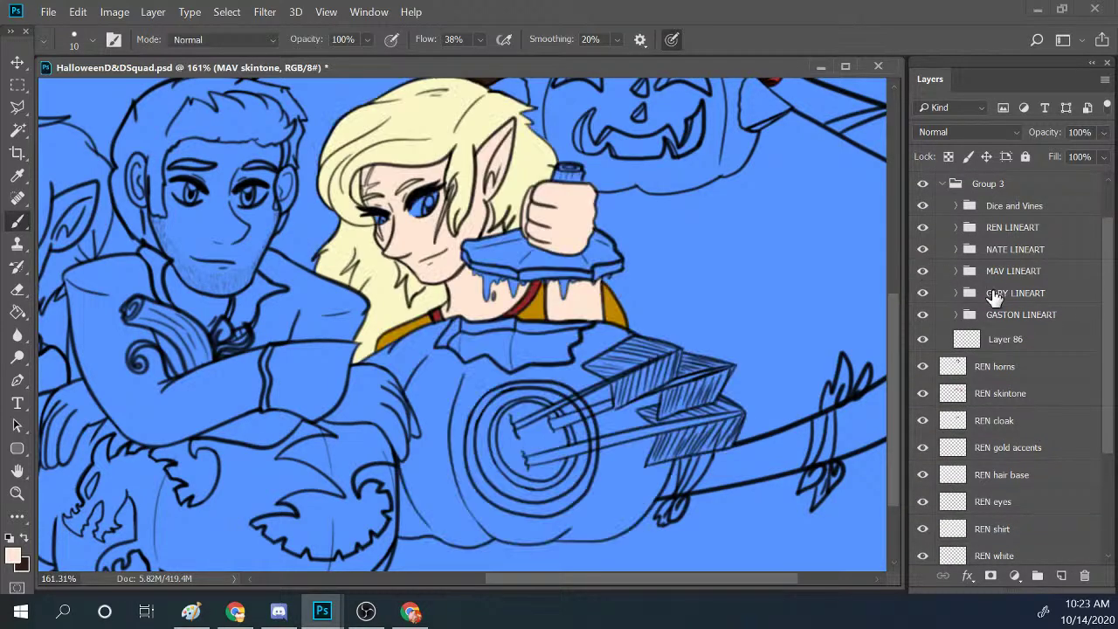
left_click(977, 279)
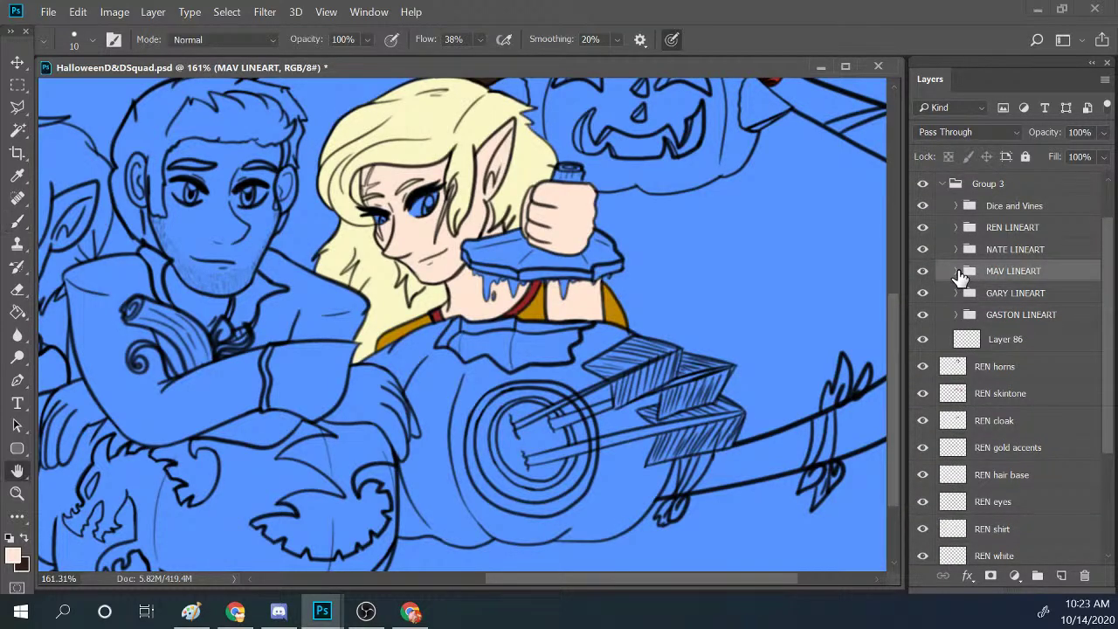
double_click(977, 278)
key("Escape")
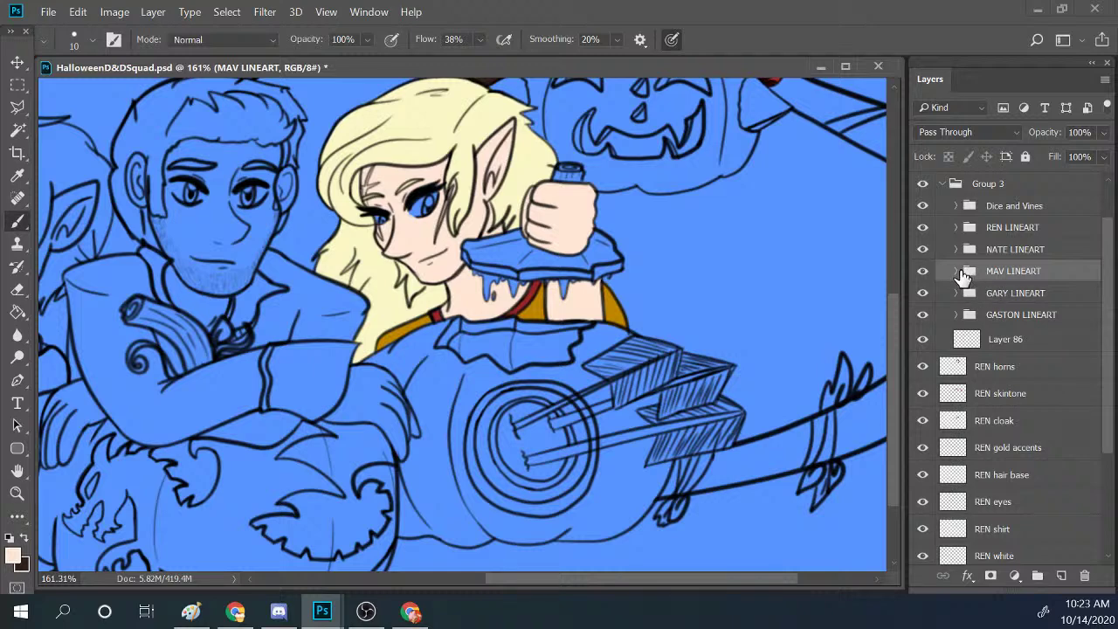
left_click(956, 271)
Toggle the visibility of Layer 49 in MAV LINEART to identify the target rings' line art, and select that layer.
scroll(1092, 297, "down", 3)
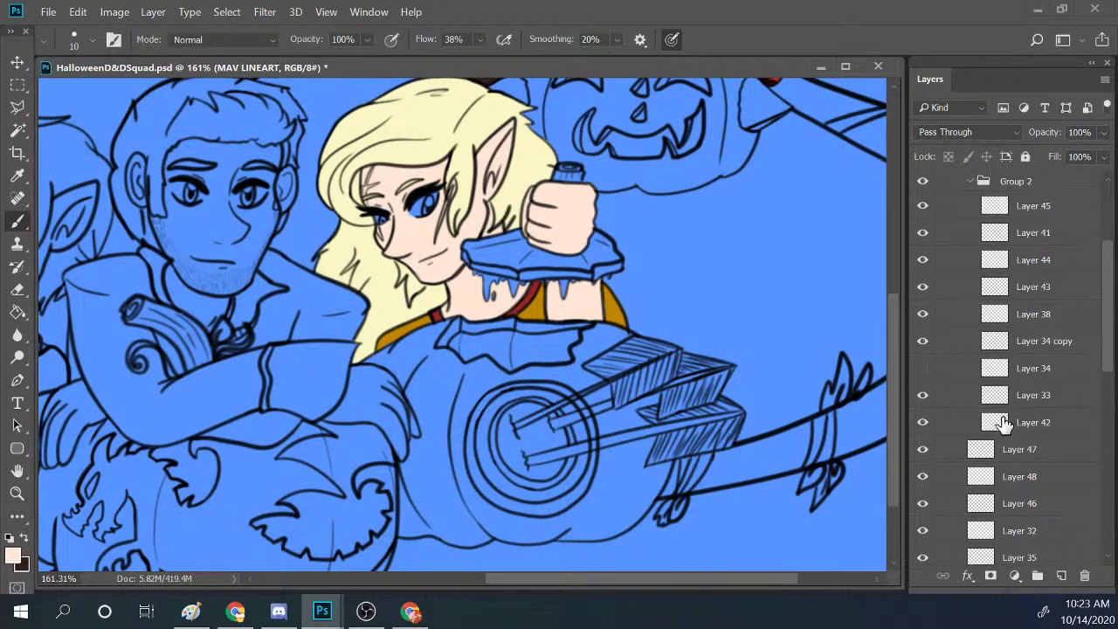
scroll(1091, 367, "down", 3)
left_click(923, 494)
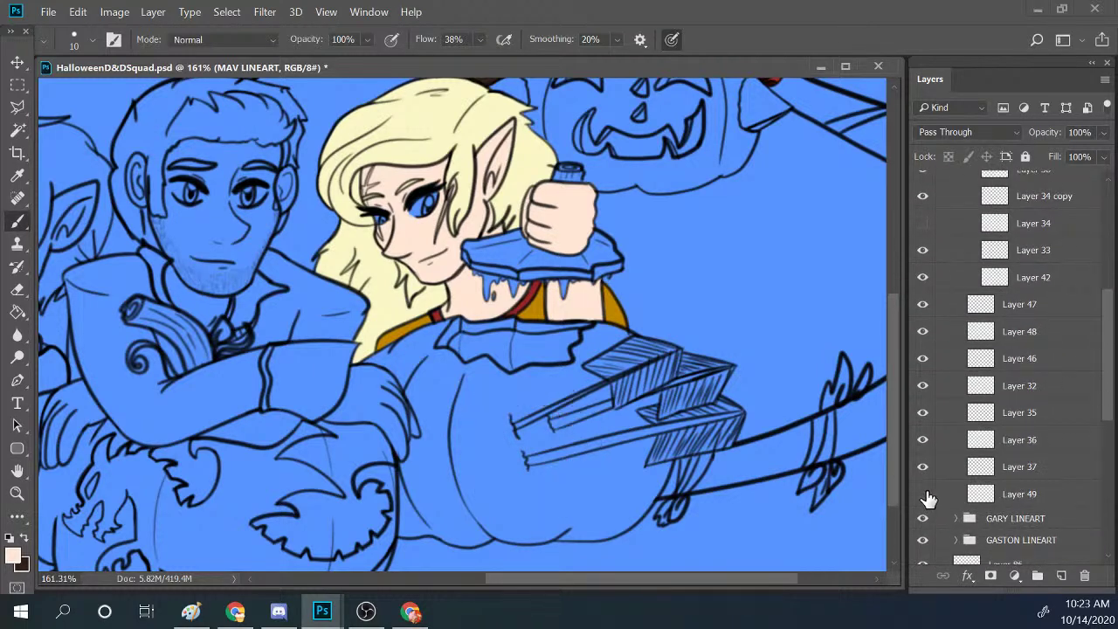
left_click(923, 494)
left_click(924, 495)
left_click(978, 496)
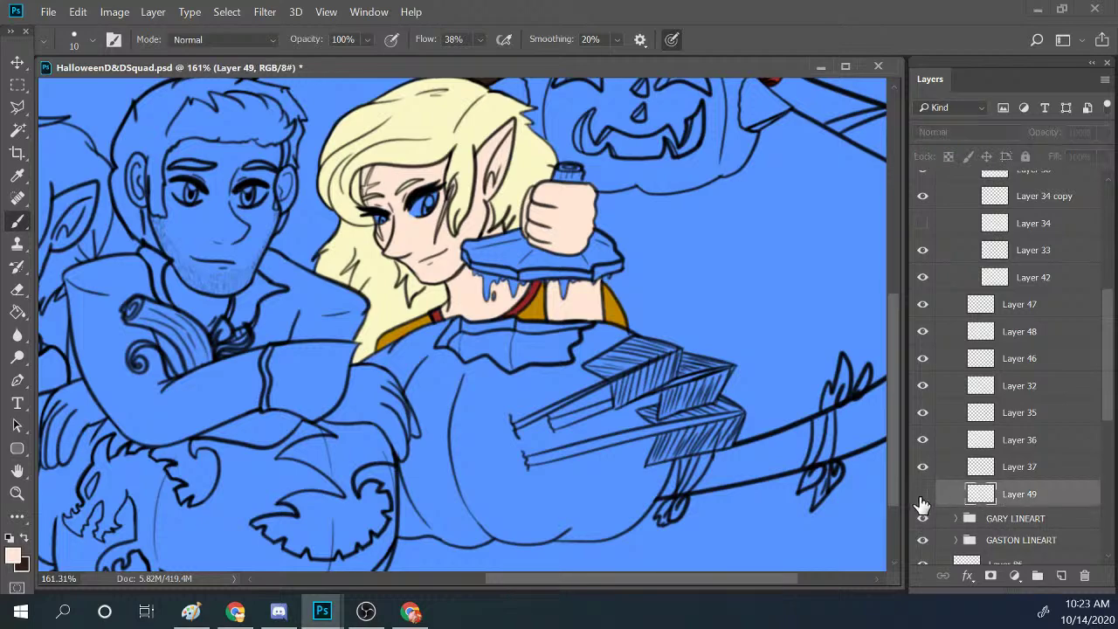
left_click(923, 495)
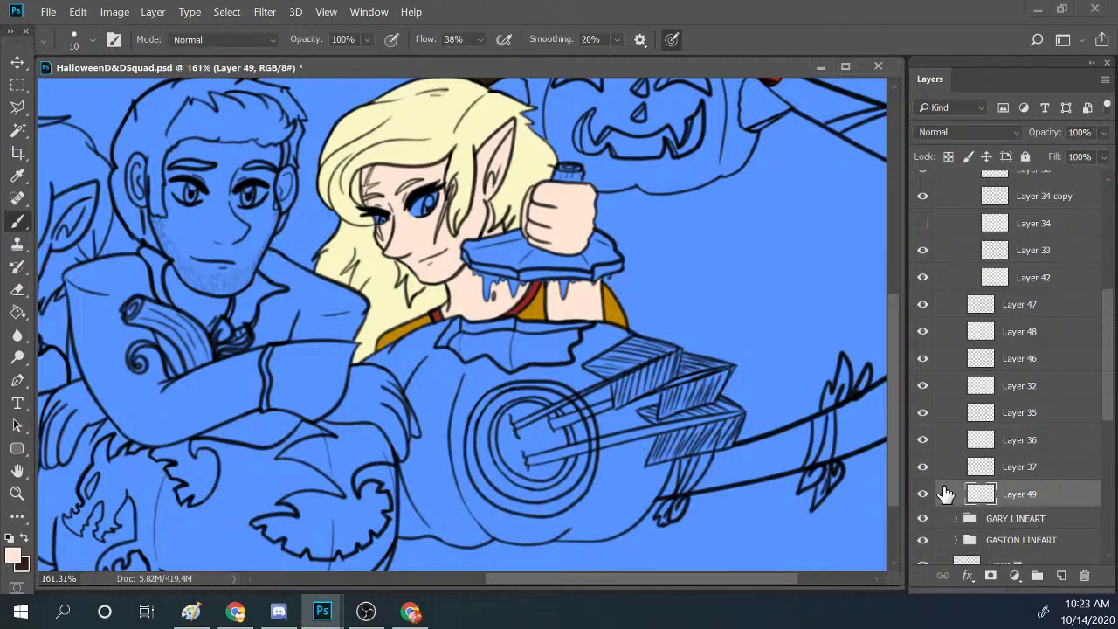
Examine the target rings and arrows on the elf's pumpkin up close, along with the whole composition.
key("z")
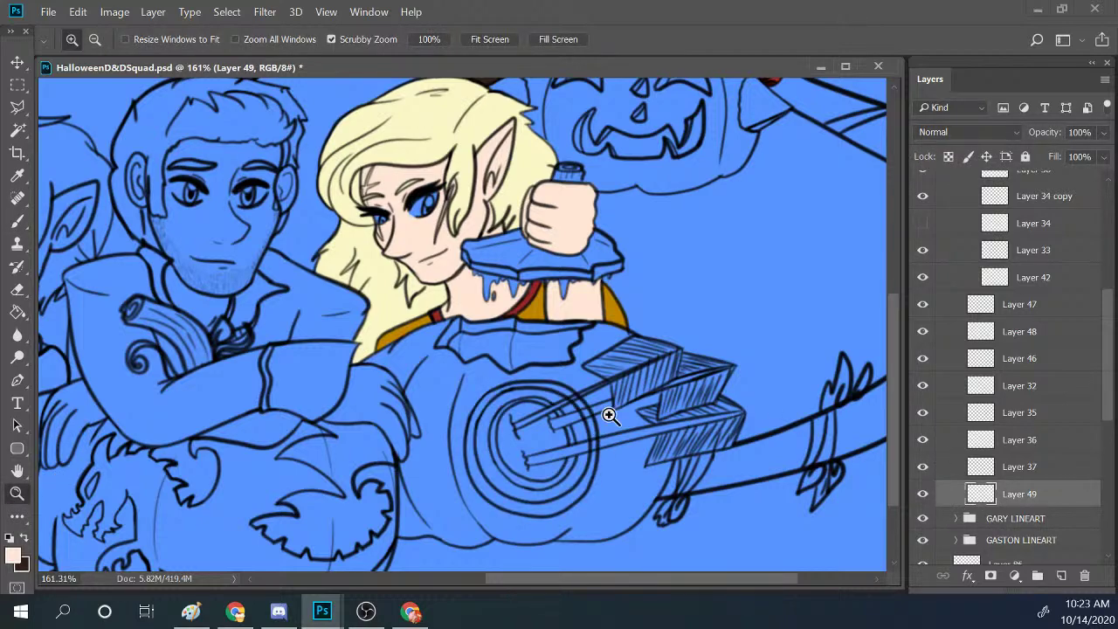
left_click_drag(610, 415, 896, 425)
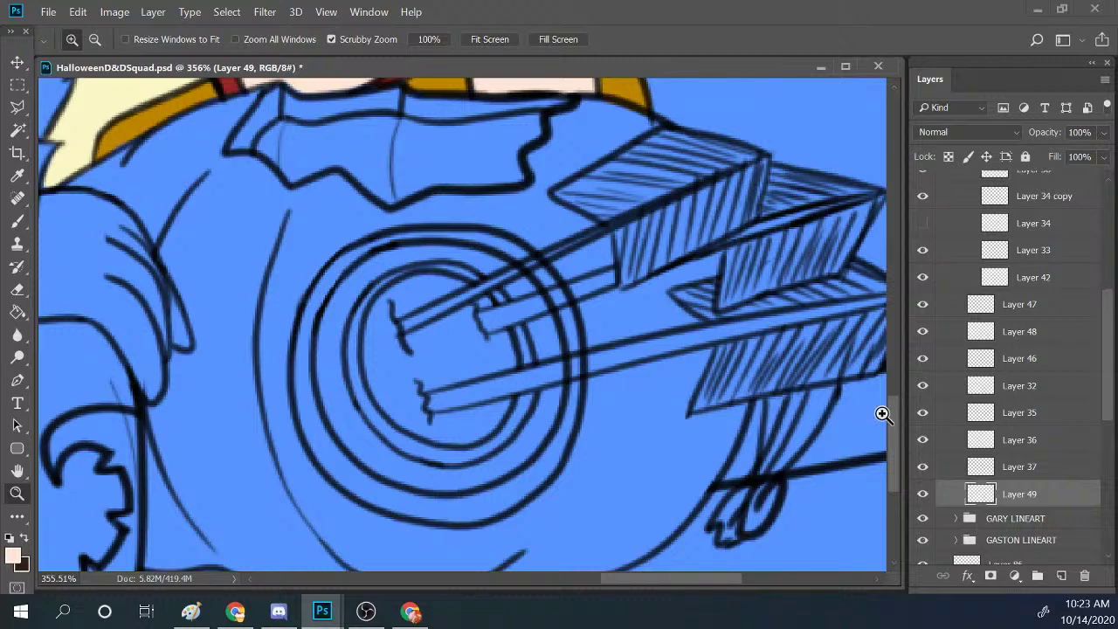
key("b")
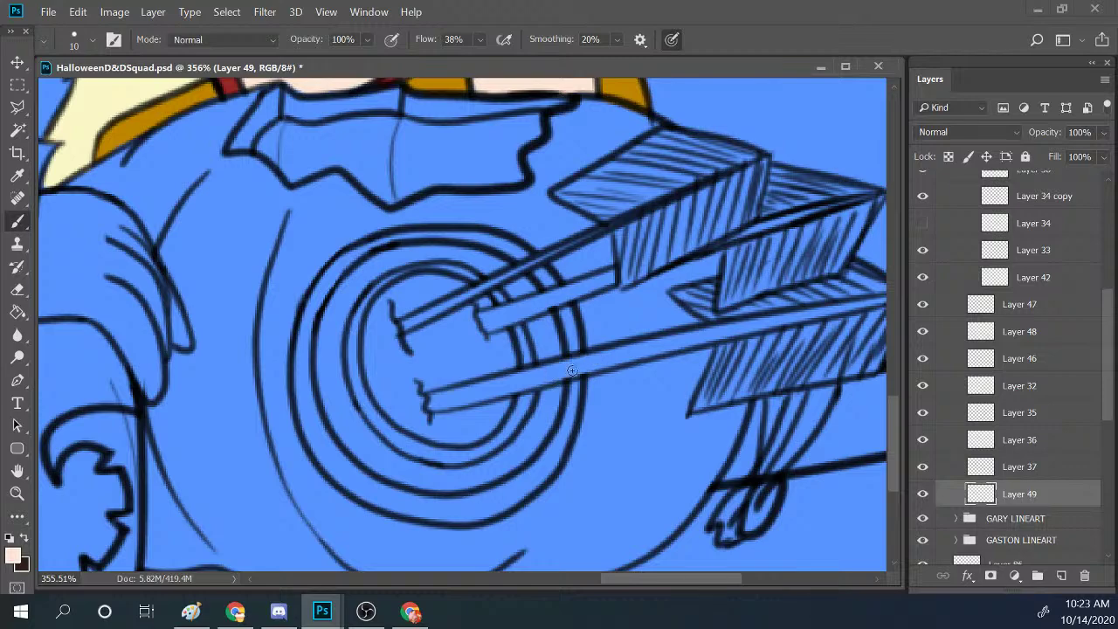
scroll(613, 332, "down", 10)
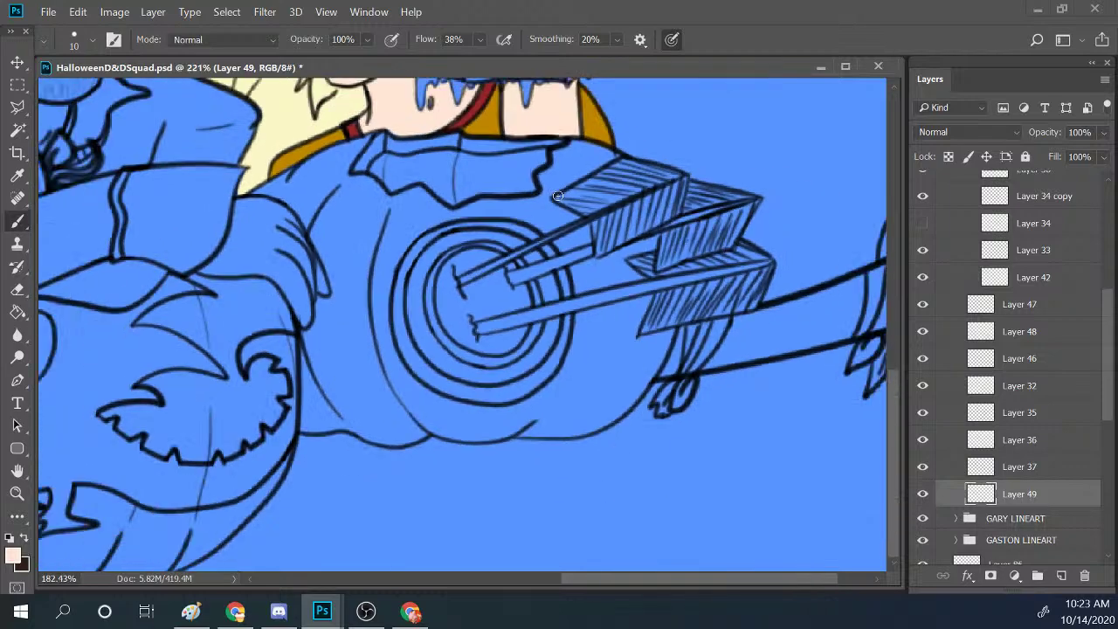
scroll(686, 358, "up", 2)
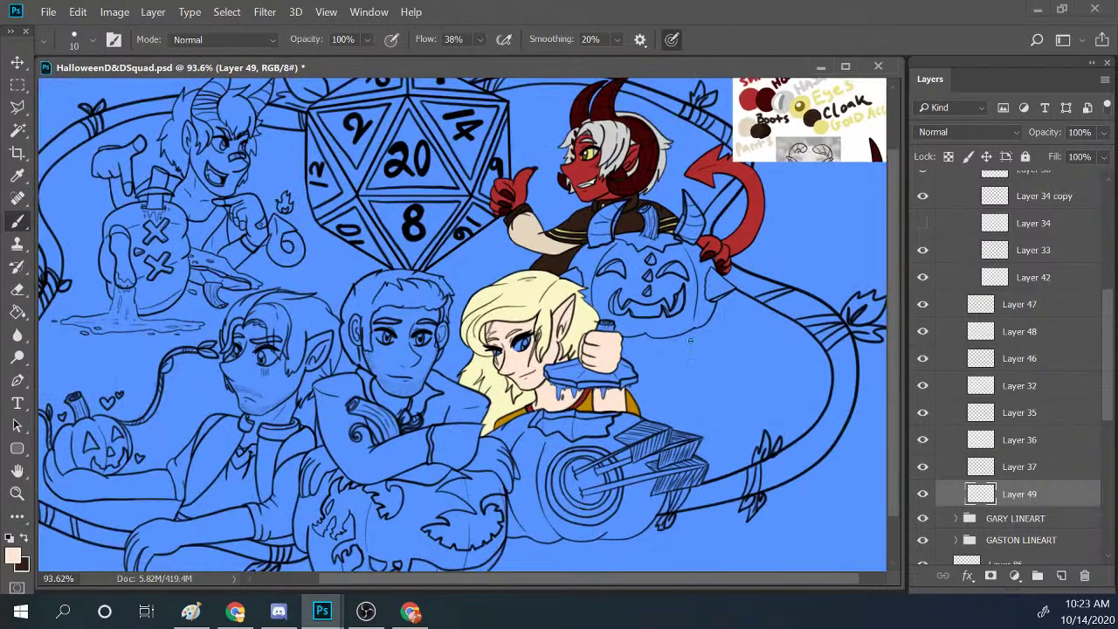
scroll(1027, 294, "up", 5)
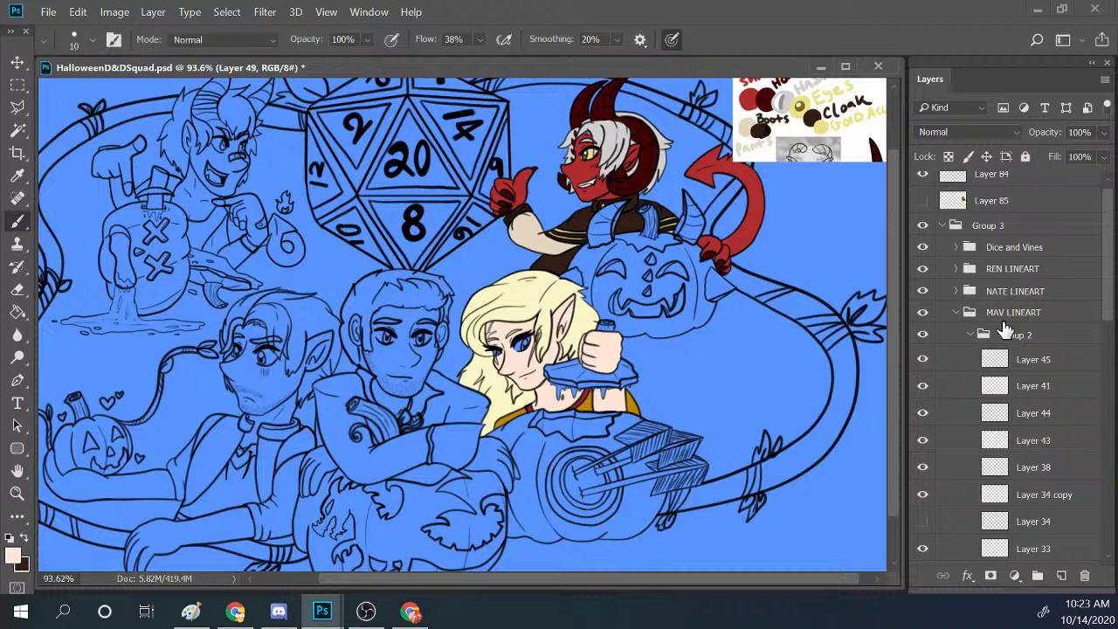
Collapse the MAV LINEART subgroup and Group 3, rename Group 3 as LINEART, and toggle its visibility to check the flat colours.
left_click(956, 314)
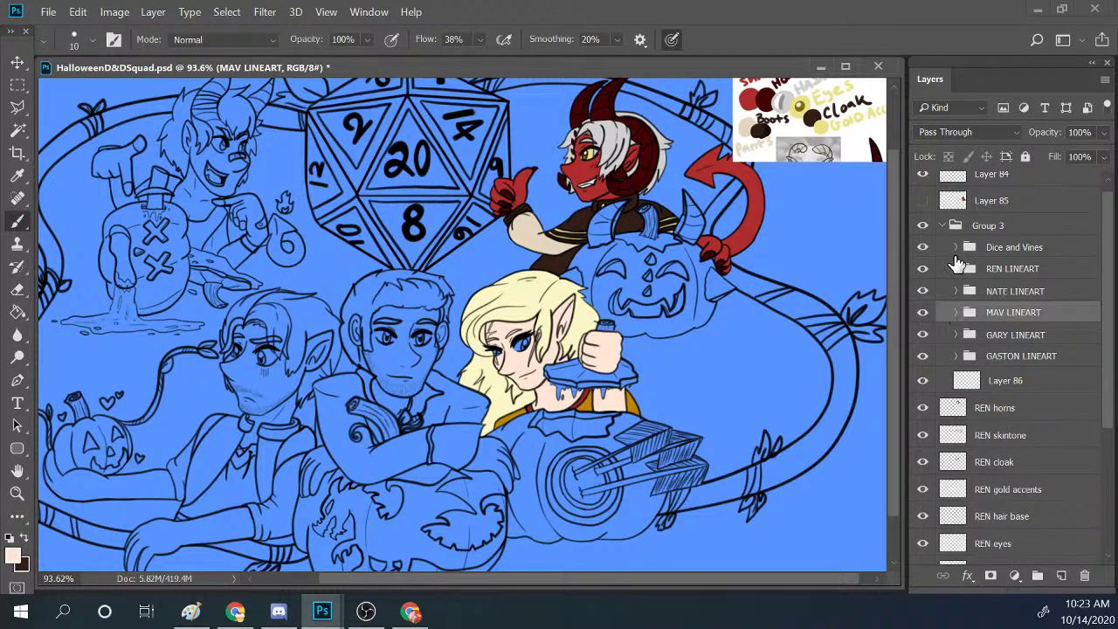
left_click(942, 225)
double_click(987, 225)
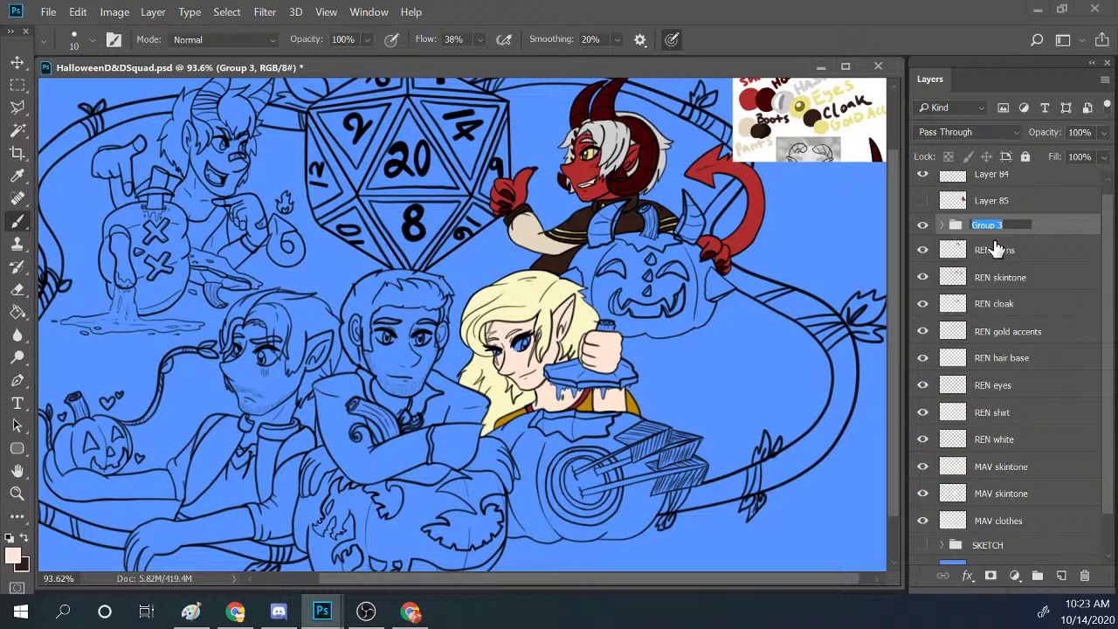
type("LINEART")
key("Return")
left_click(924, 225)
left_click(924, 225)
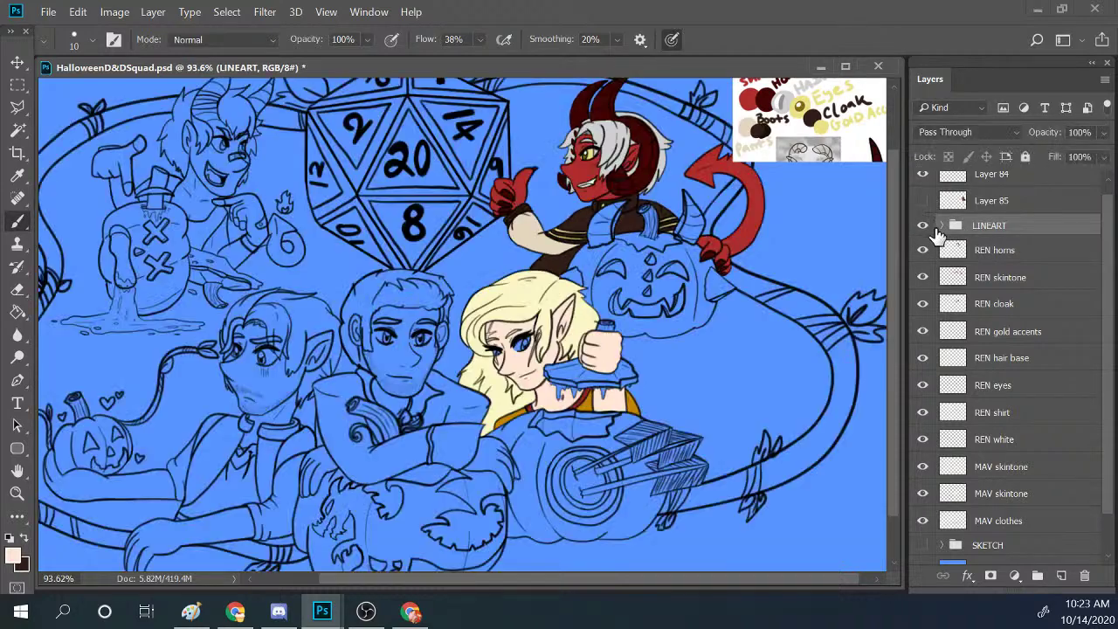
left_click(924, 226)
left_click(924, 224)
Sample the brown scar colour from the elf's face in 5-30-20 Ren + Mav.png and return to the elf in the Halloween drawing.
left_click(16, 492)
left_click_drag(425, 377, 601, 370)
key("b")
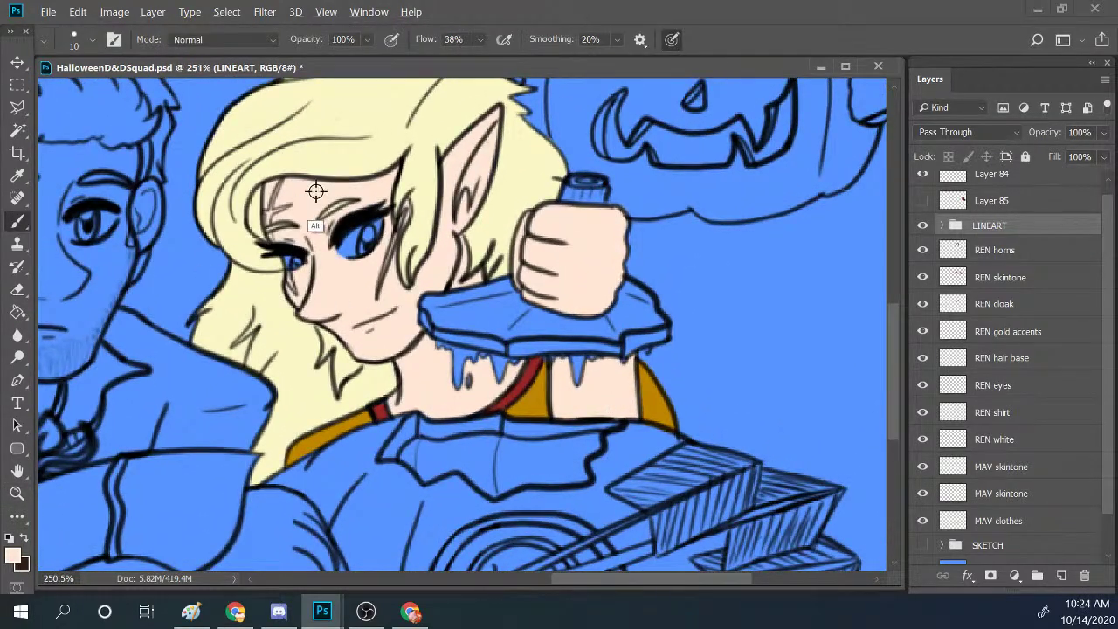
left_click(322, 611)
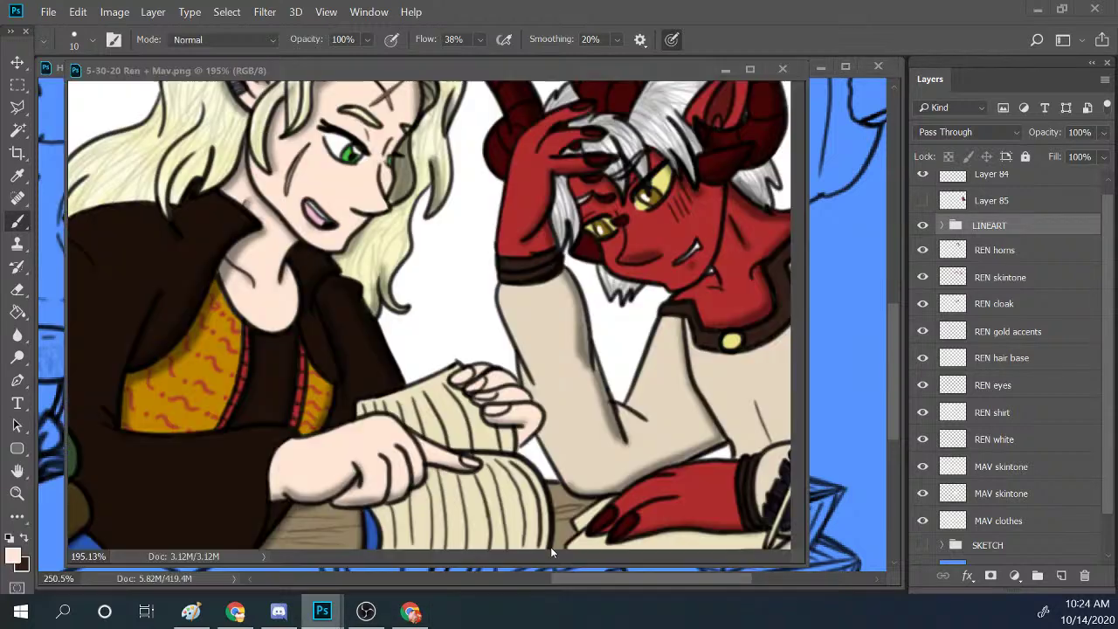
left_click(550, 547)
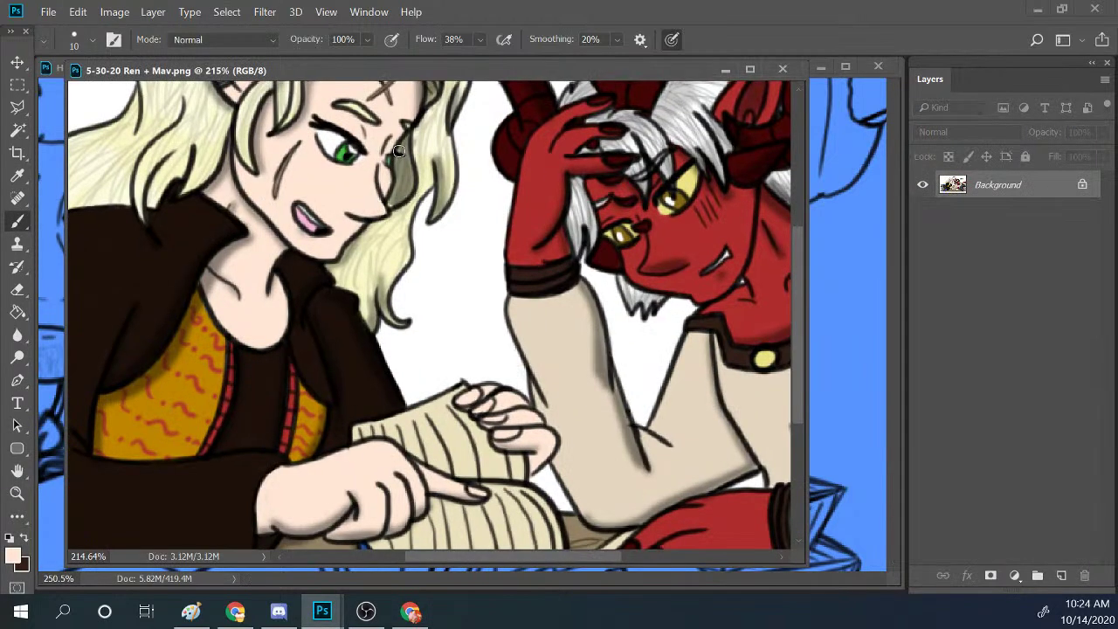
left_click(277, 179, "alt")
left_click(897, 212)
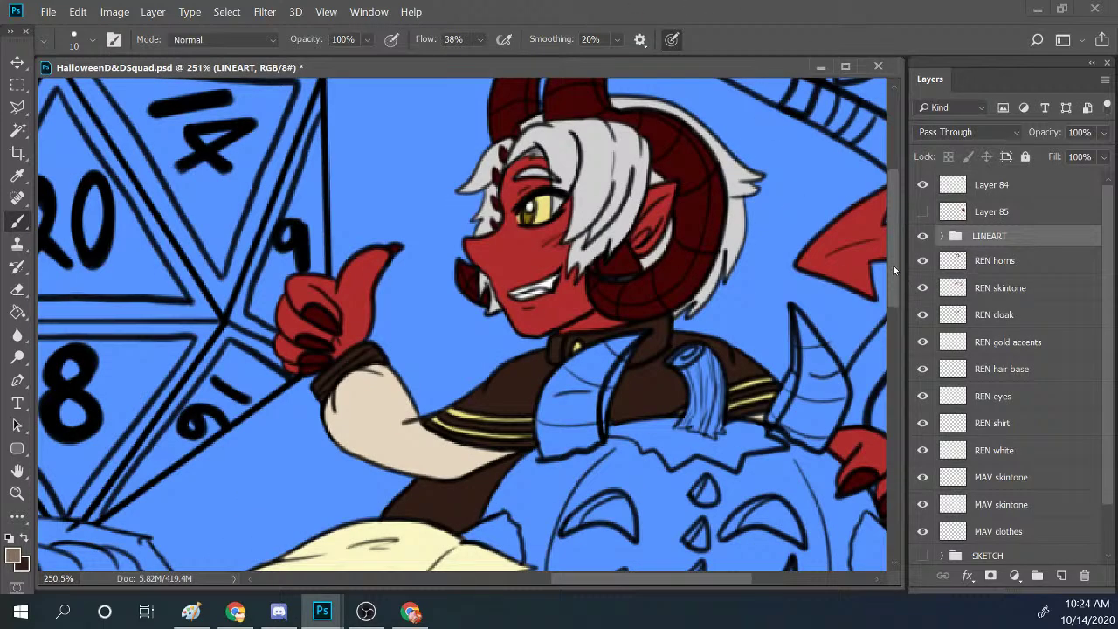
left_click_drag(892, 266, 901, 389)
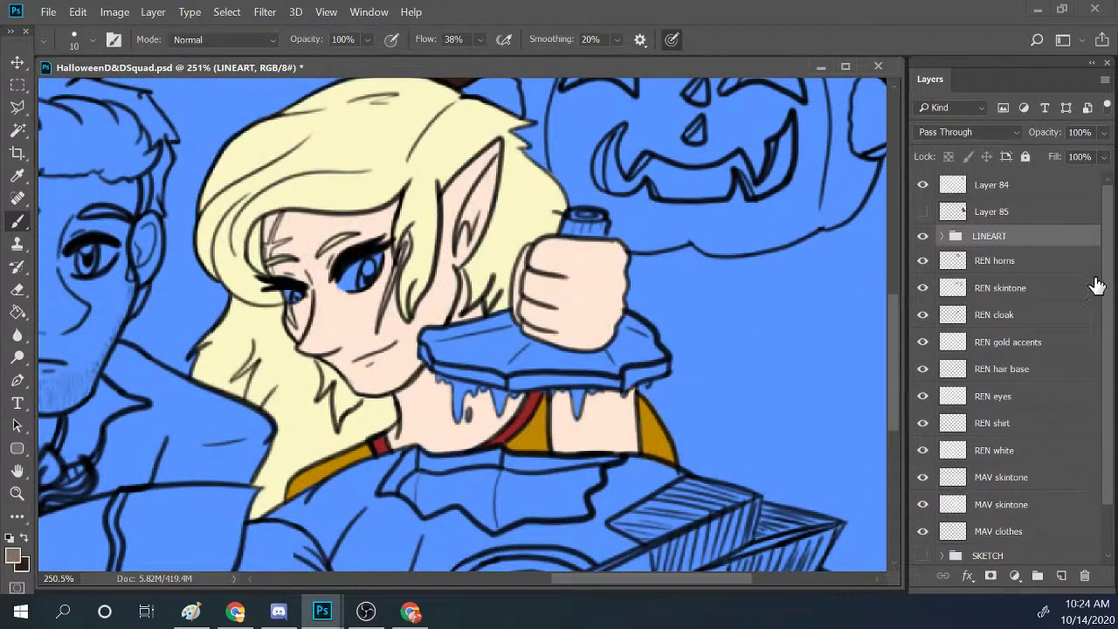
Add a layer named MAV scars and move it directly above the two MAV skintone layers.
scroll(1056, 385, "down", 2)
left_click(1028, 479)
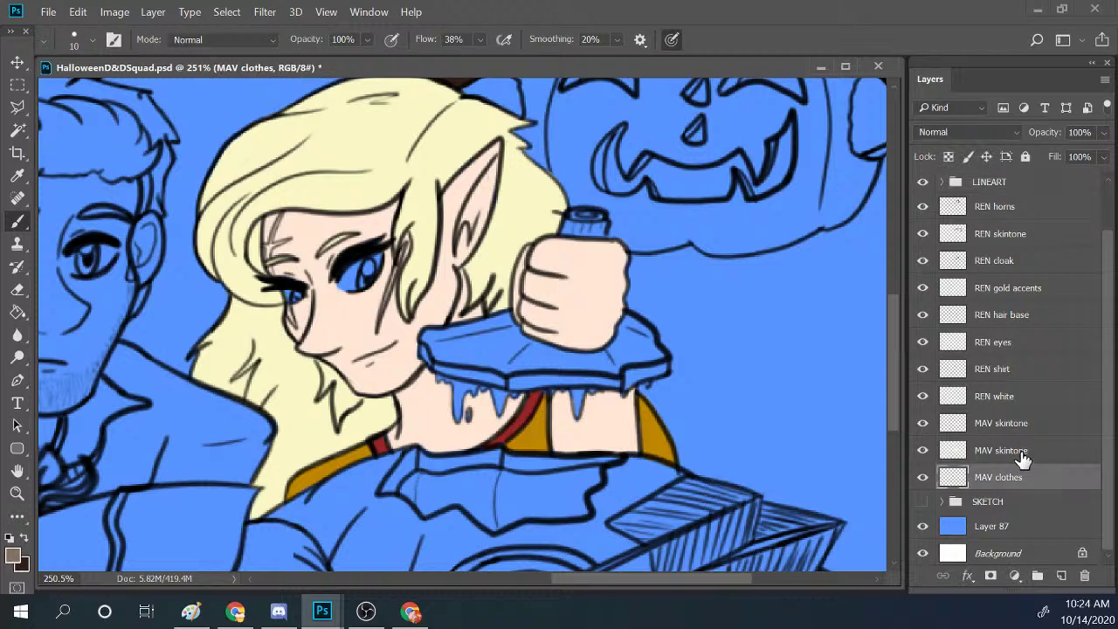
left_click(1020, 451)
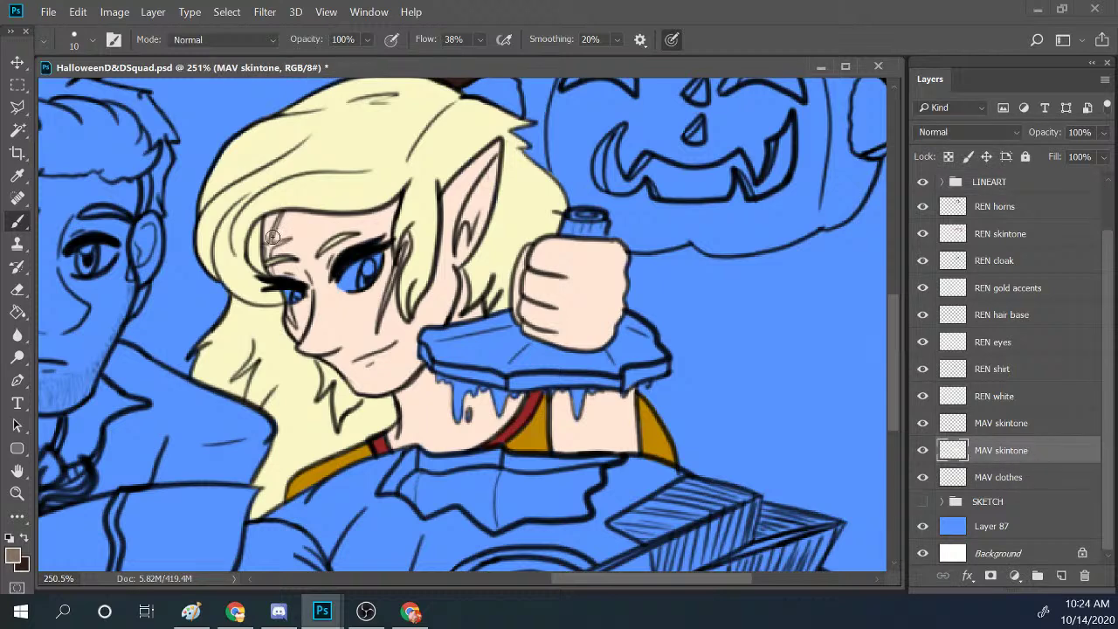
left_click(1016, 502)
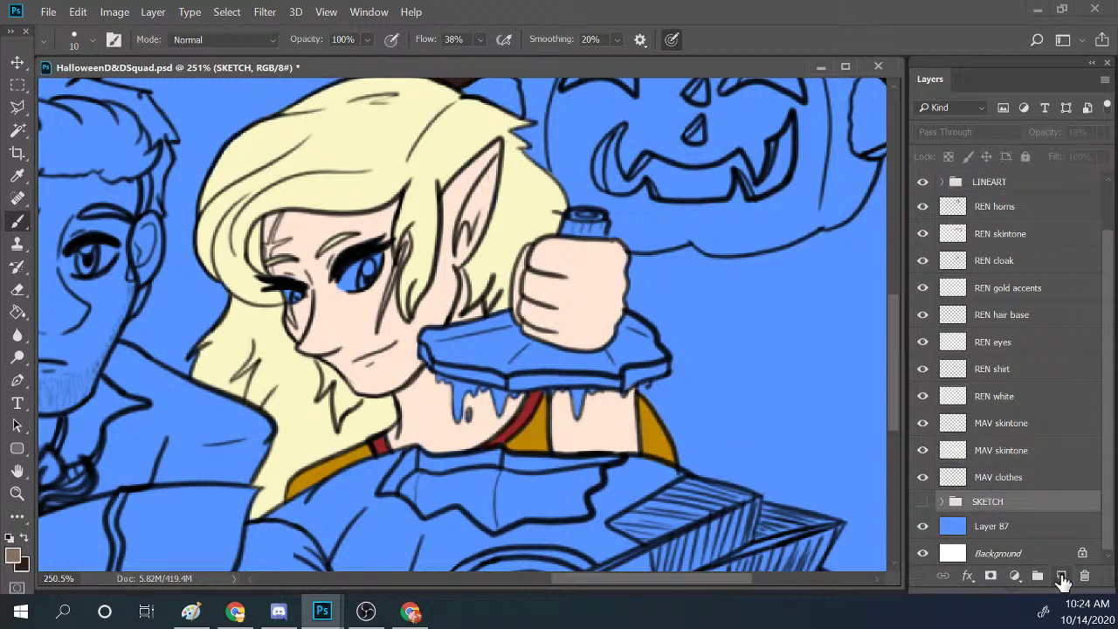
left_click(1061, 576)
double_click(995, 504)
type("MAC")
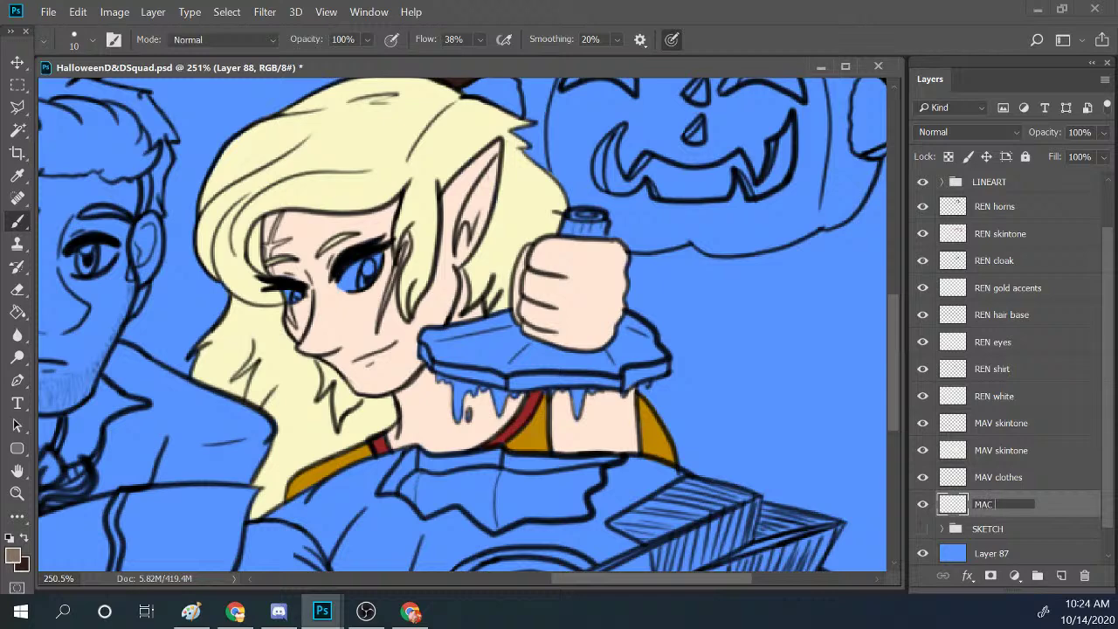
type(" scar")
type("scars")
key("Return")
left_click(923, 529)
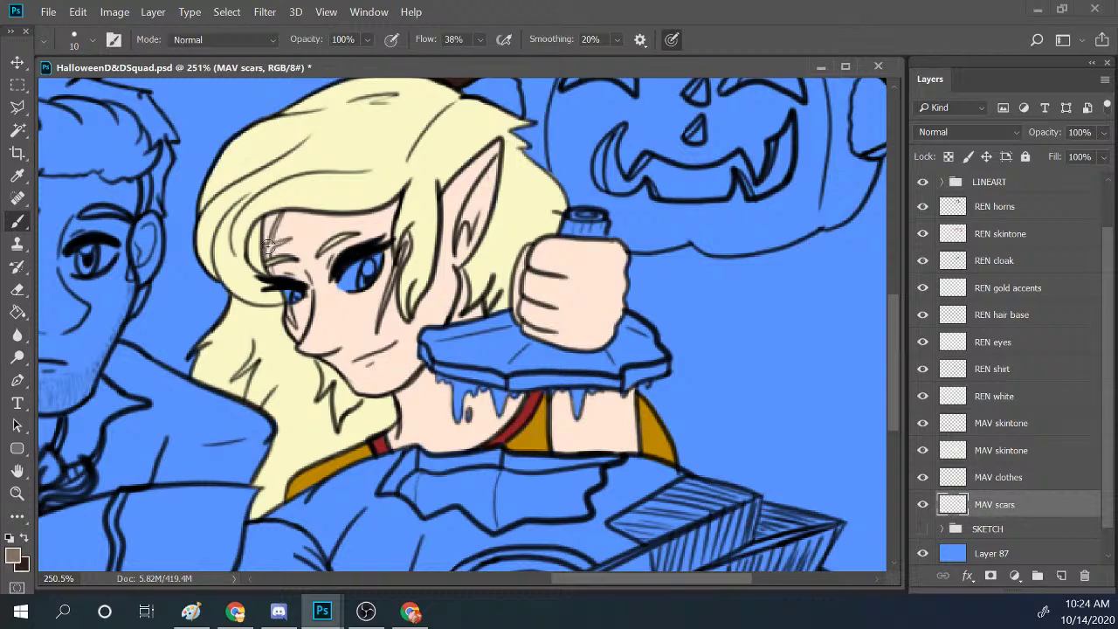
left_click_drag(985, 502, 986, 425)
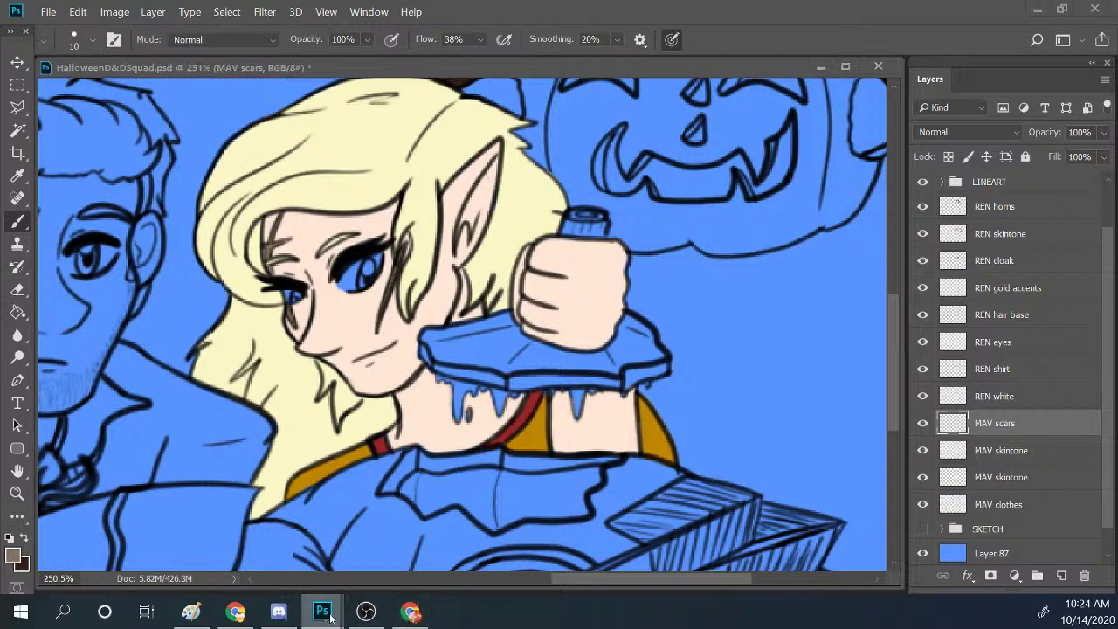
Sample the green of the elf's eye from 5-30-20 Ren + Mav.png and return to the Halloween drawing.
mouse_move(325, 614)
left_click(563, 557)
left_click(342, 154, "alt")
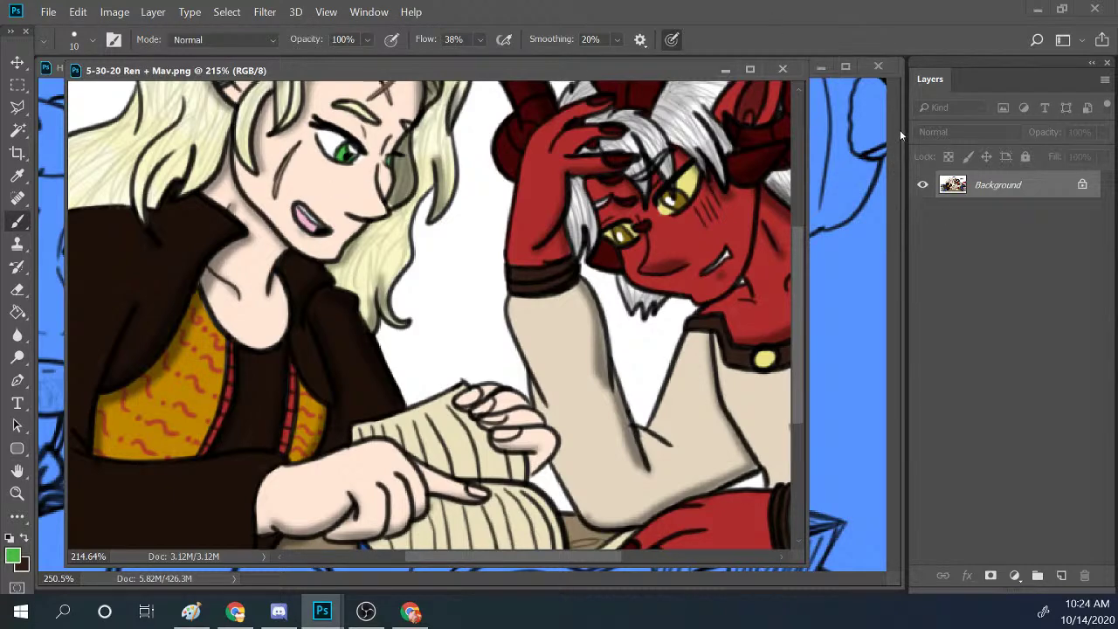
left_click(894, 175)
Add a layer named MAV eyes directly above the MAV scars layer.
scroll(1092, 476, "down", 3)
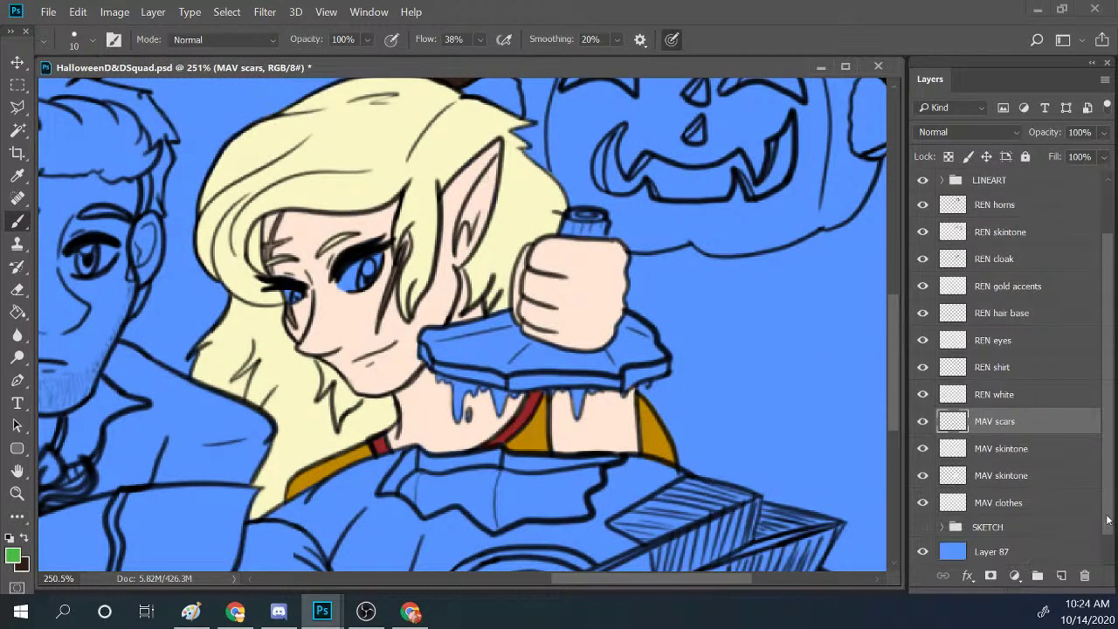
left_click(1061, 576)
double_click(996, 405)
type("MAV eyes")
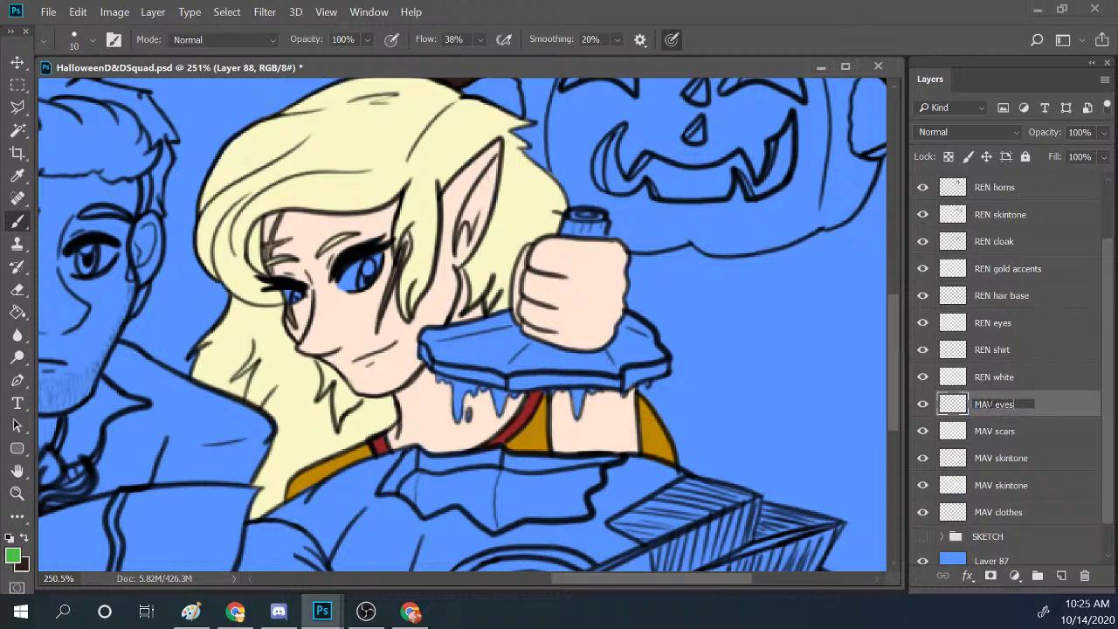
key("Return")
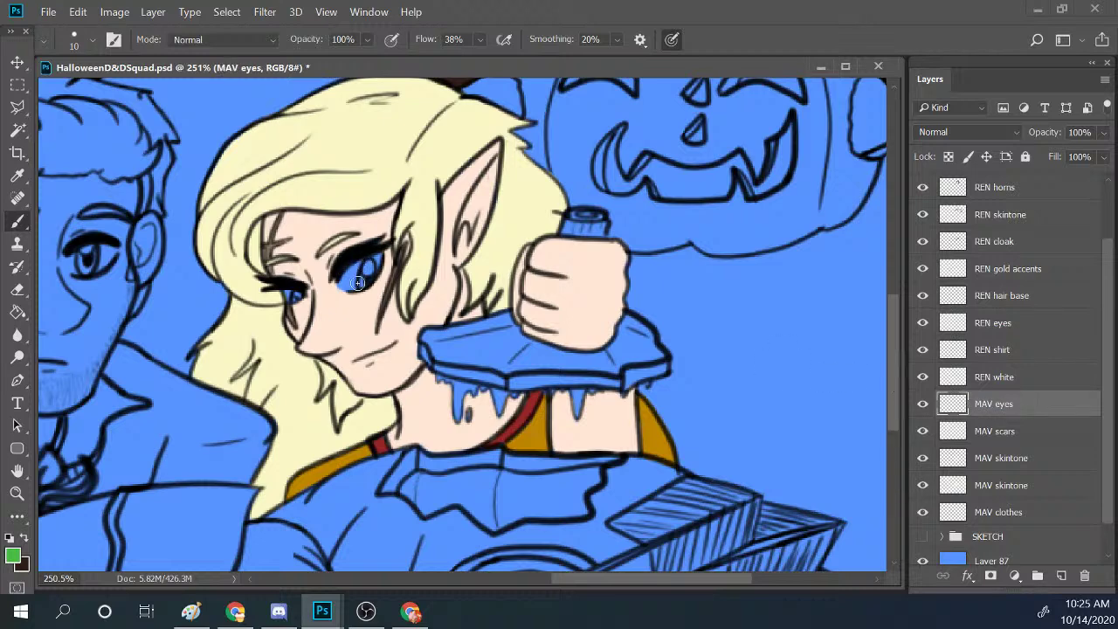
Paint both of the elf's irises green on the MAV eyes layer and add a white highlight to the larger eye.
left_click_drag(358, 283, 362, 280)
left_click_drag(295, 298, 297, 299)
left_click(8, 537)
left_click(24, 535)
left_click(368, 266)
left_click(368, 266)
scroll(1069, 397, "down", 1)
Select the MAV clothes layer, undo the last stroke, and save the Halloween drawing.
left_click(1009, 479)
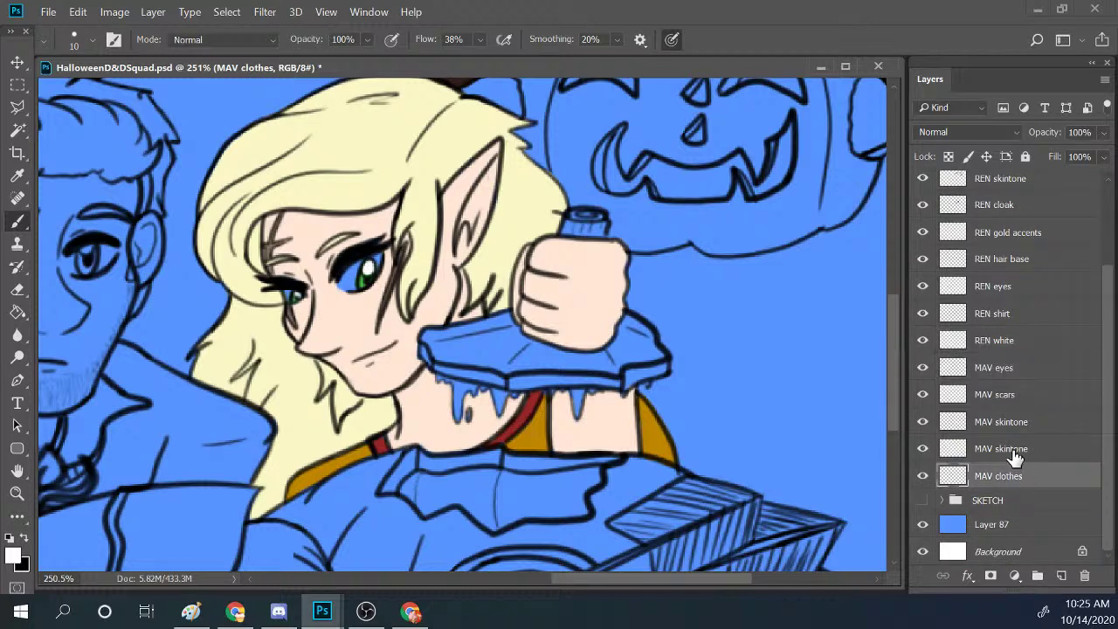
key("ctrl+z")
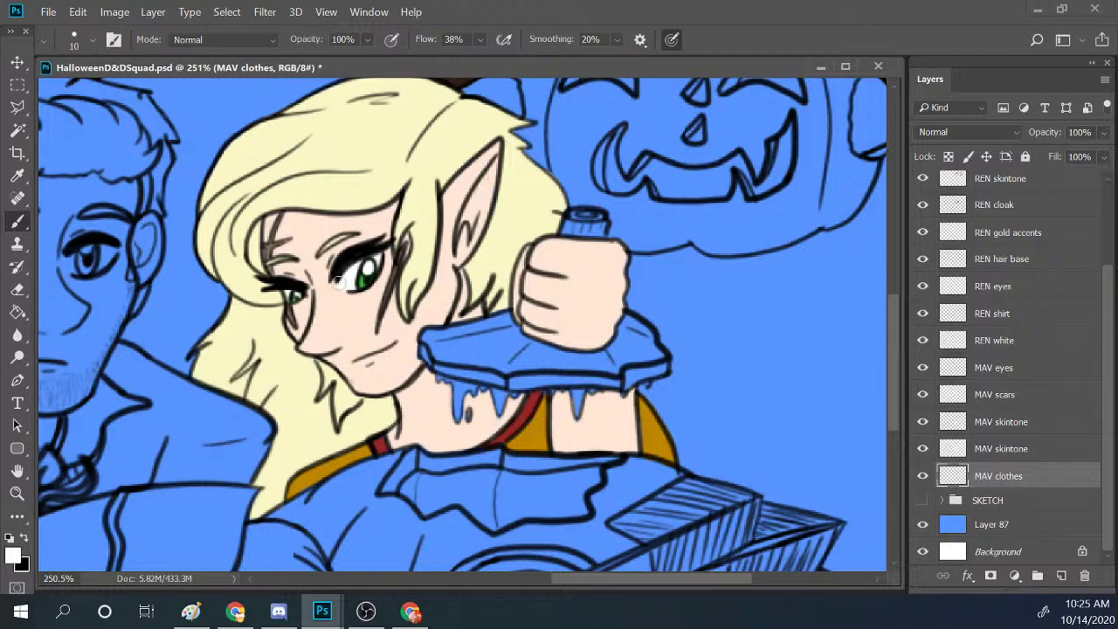
scroll(489, 205, "down", 8)
scroll(673, 198, "down", 2)
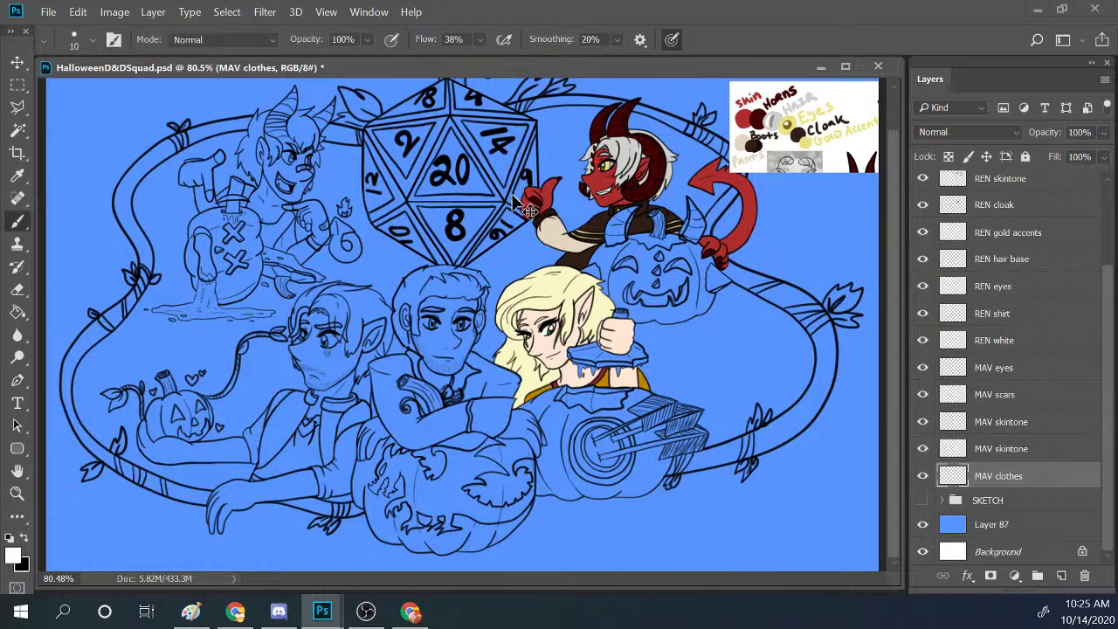
key("ctrl+s")
key("d")
Examine the elf's flat colours and the uncoloured man beside her up close.
left_click(16, 492)
left_click(638, 373)
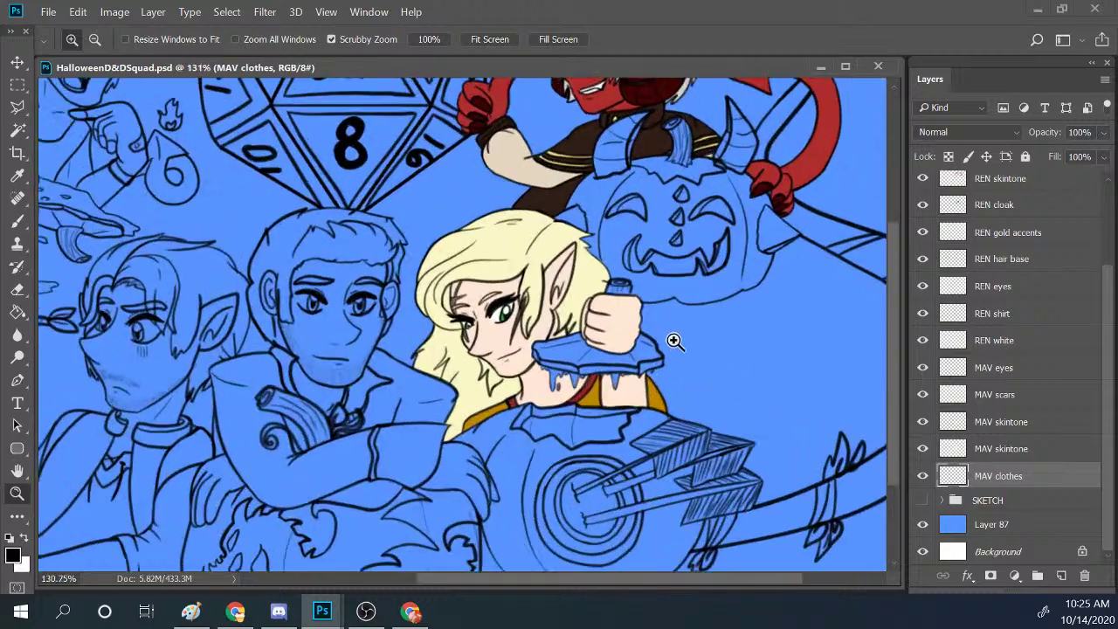
left_click(672, 338)
left_click(631, 358)
left_click(322, 414, "alt")
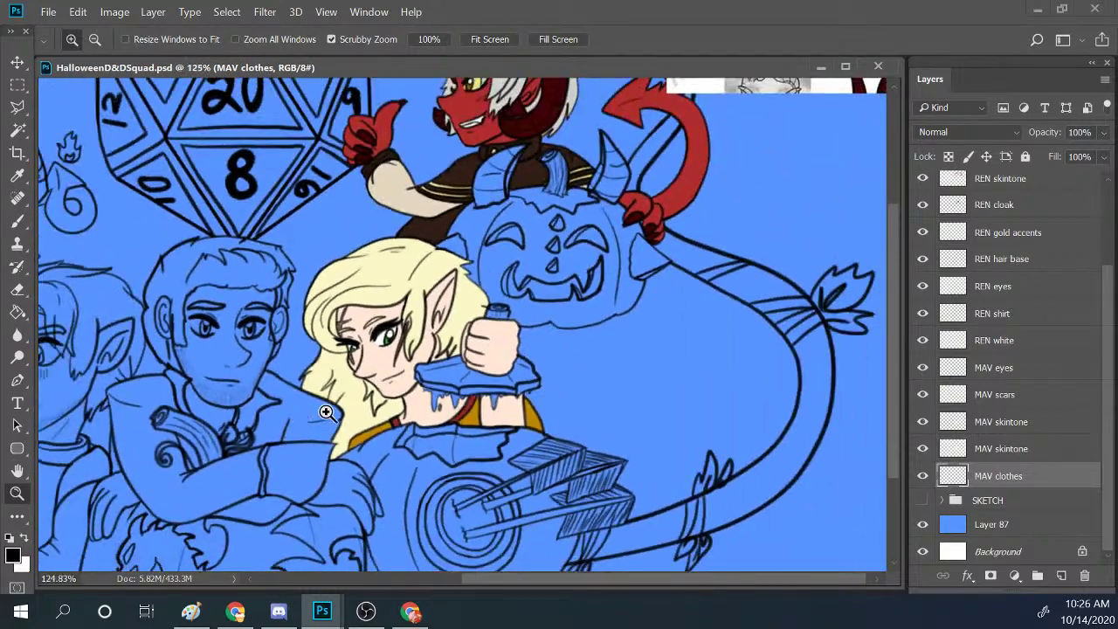
left_click_drag(162, 387, 380, 374)
key("ctrl+minus")
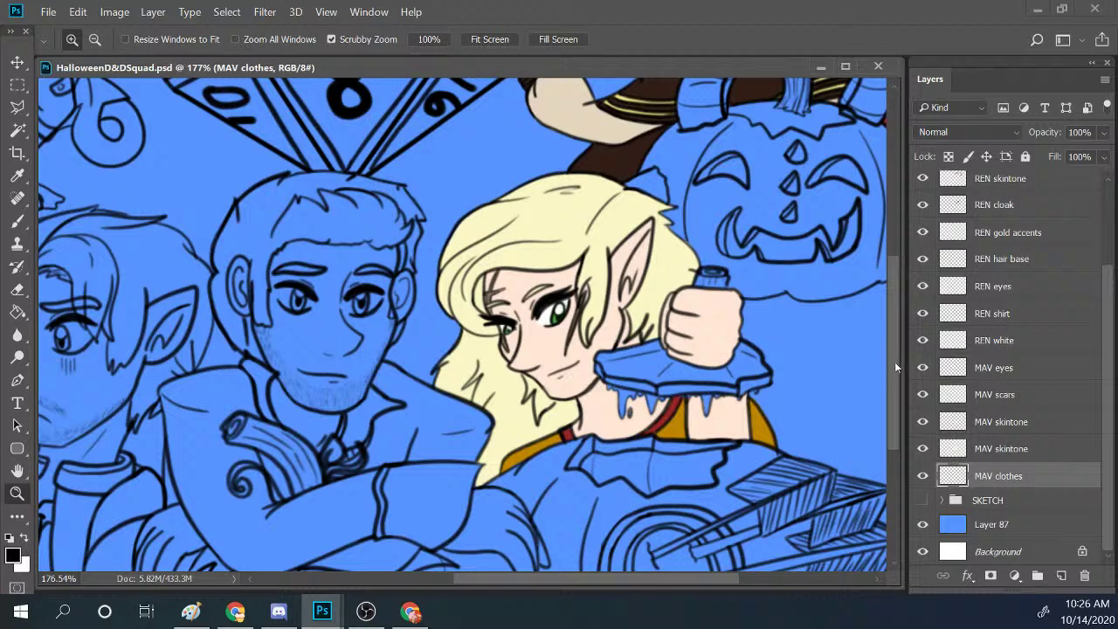
scroll(893, 367, "down", 2)
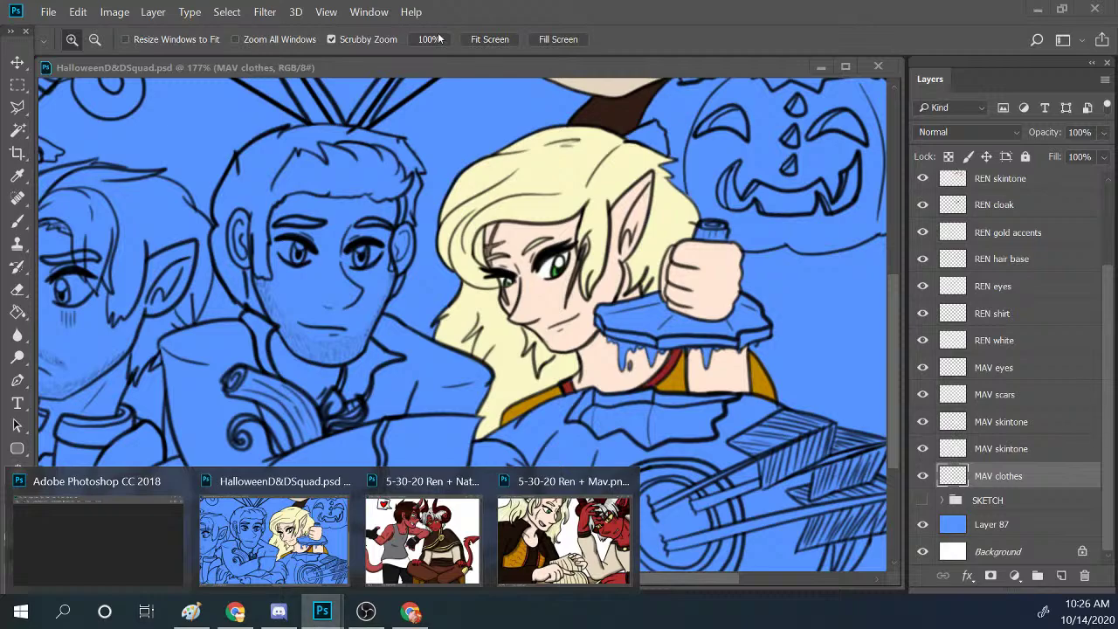
Open the reference artwork 5-30-20 Ren + Gaston.png and try to bring its window into view.
left_click(48, 11)
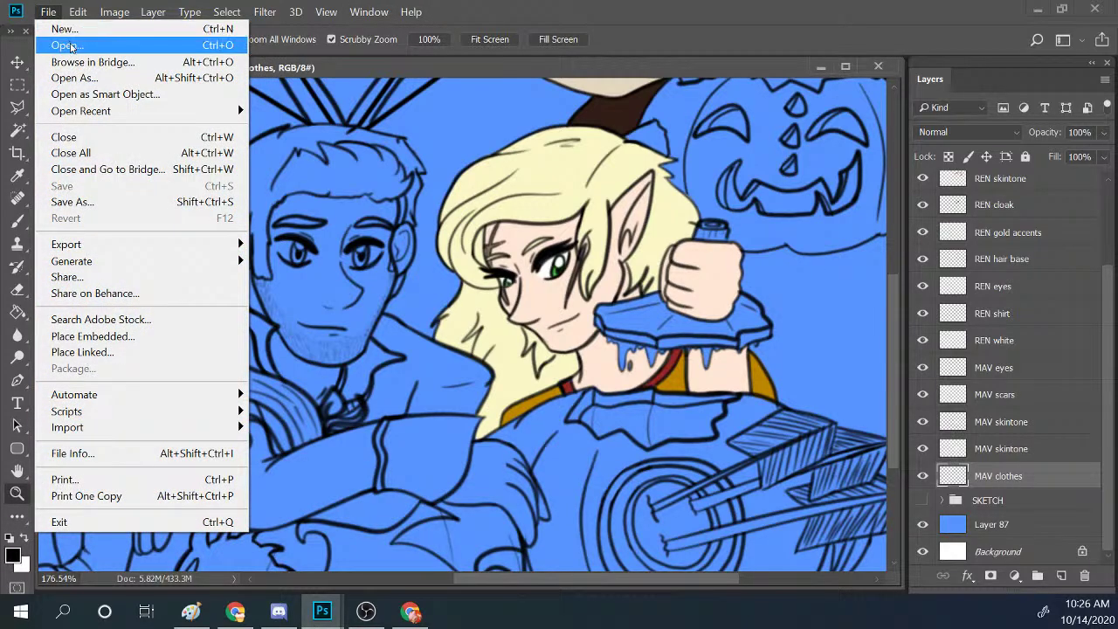
left_click(70, 45)
left_click_drag(361, 7, 4, 50)
key("Escape")
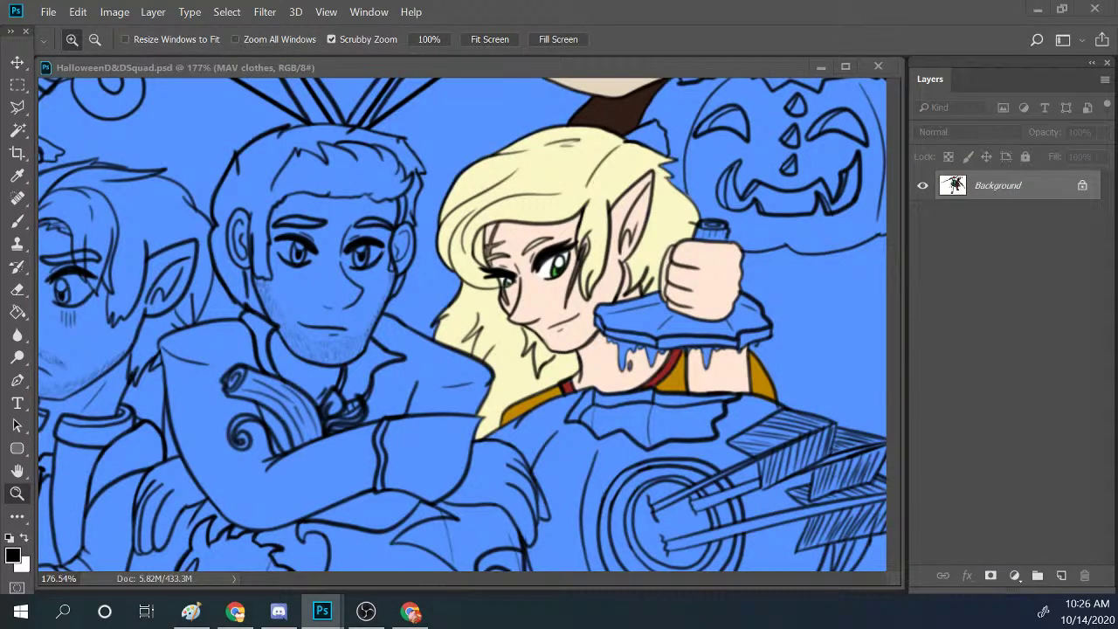
mouse_move(322, 611)
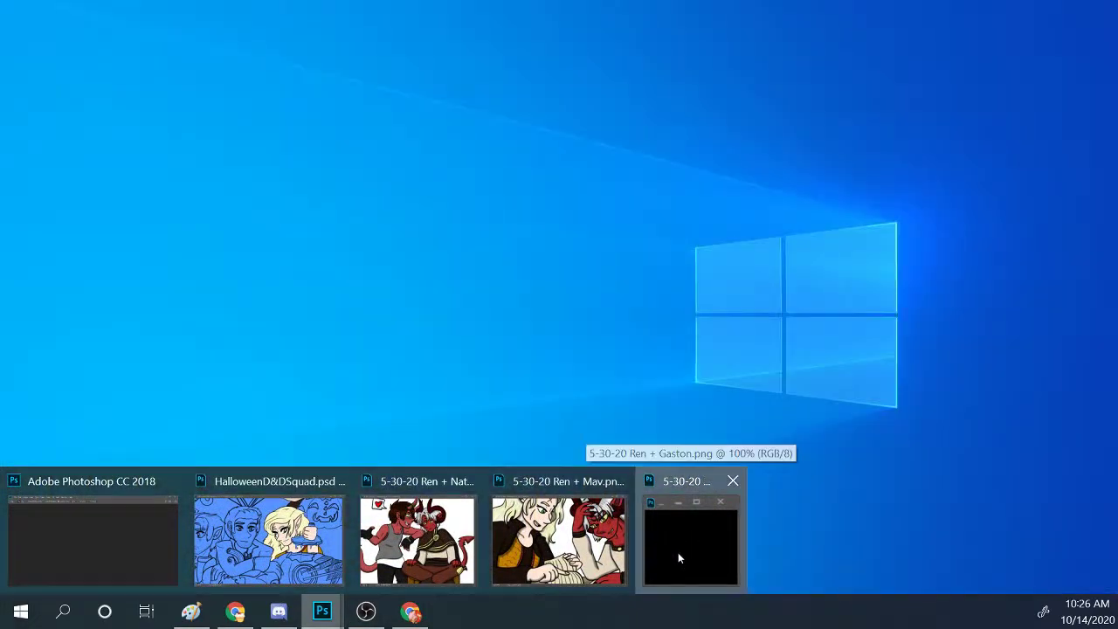
left_click(678, 546)
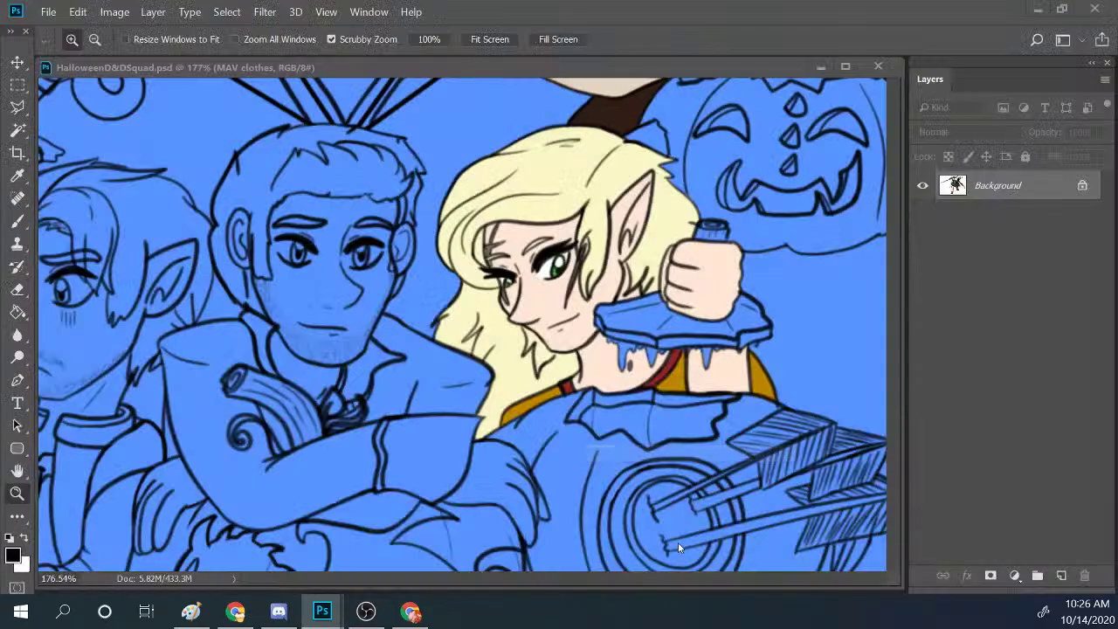
Bring up the Ren + Nate and Ren + Mav reference images and close 5-30-20 Ren + Mav.png.
mouse_move(327, 611)
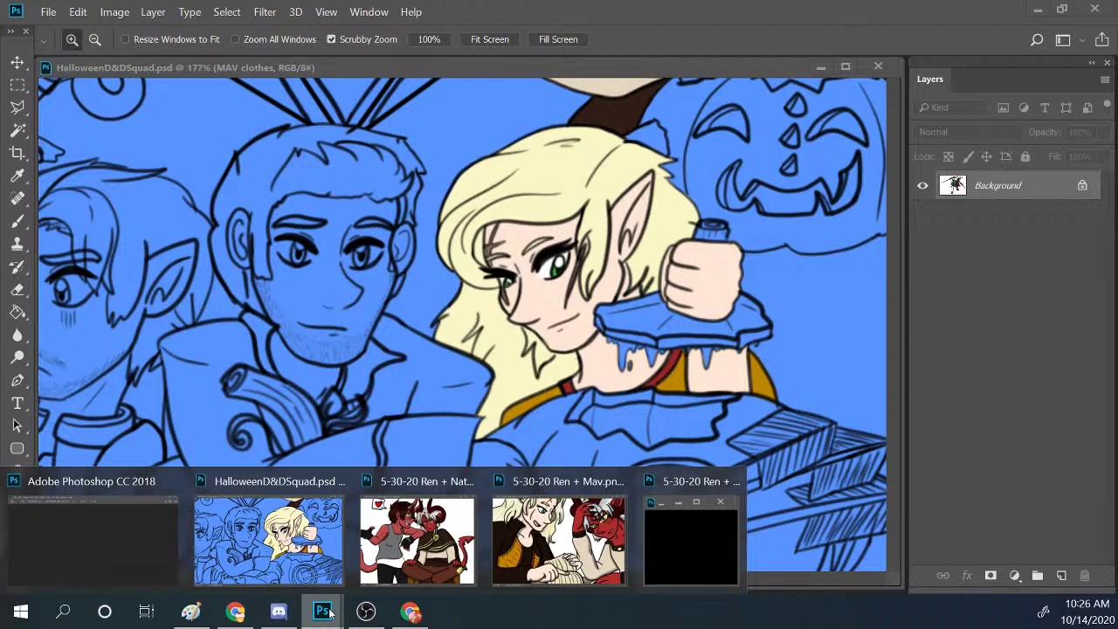
left_click(417, 541)
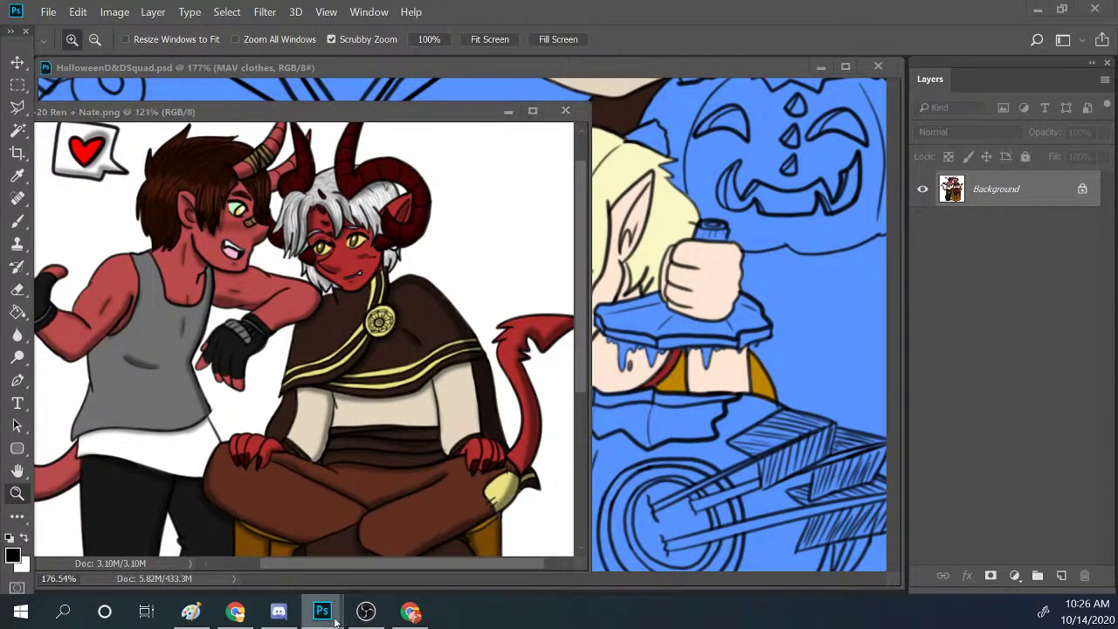
mouse_move(335, 619)
left_click(520, 557)
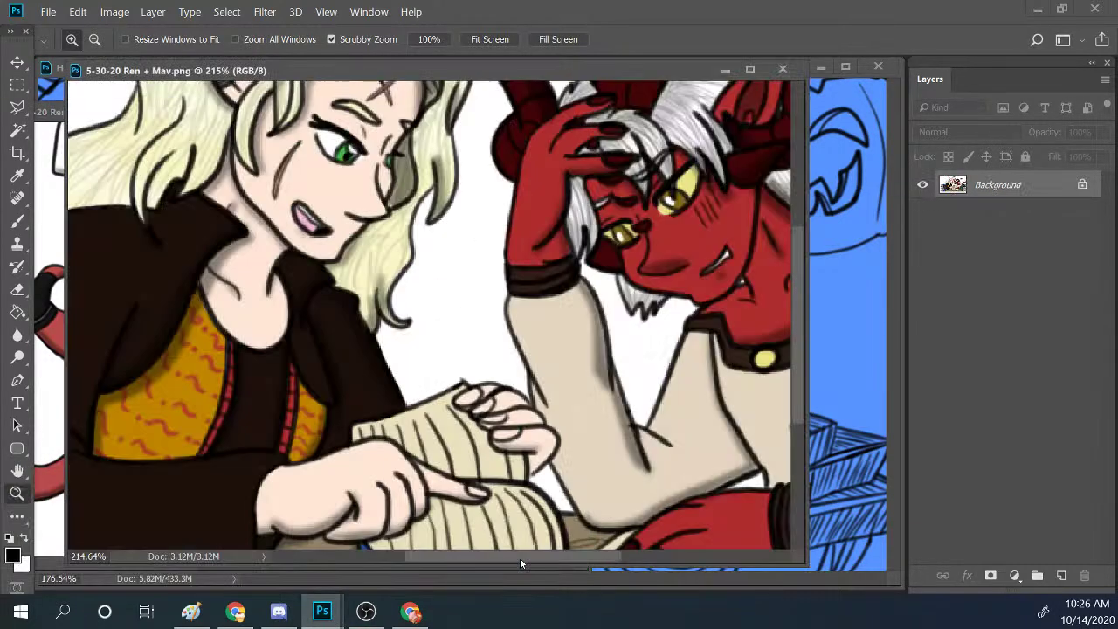
left_click(781, 70)
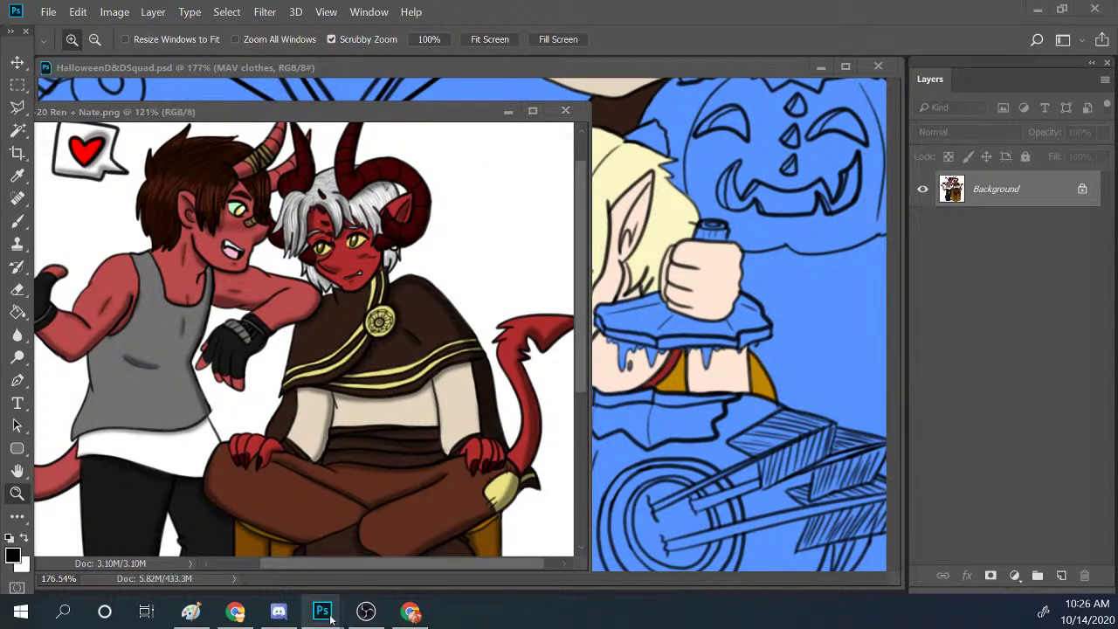
Bring the 5-30-20 Ren + Gaston.png window into view over the Halloween drawing.
mouse_move(322, 612)
left_click(530, 546)
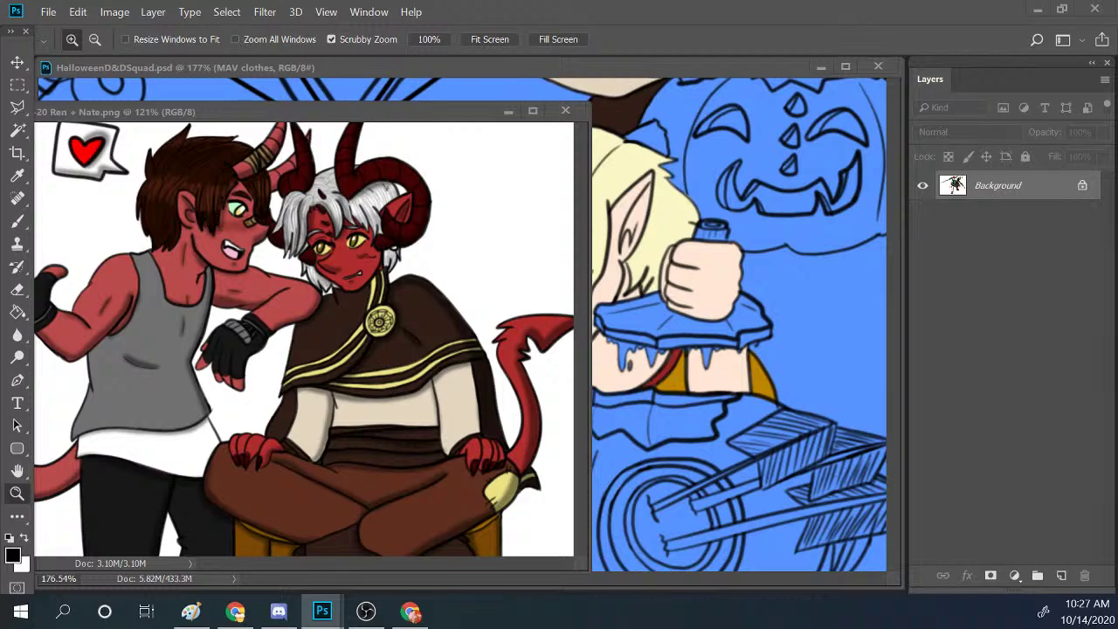
left_click_drag(0, 17, 107, 77)
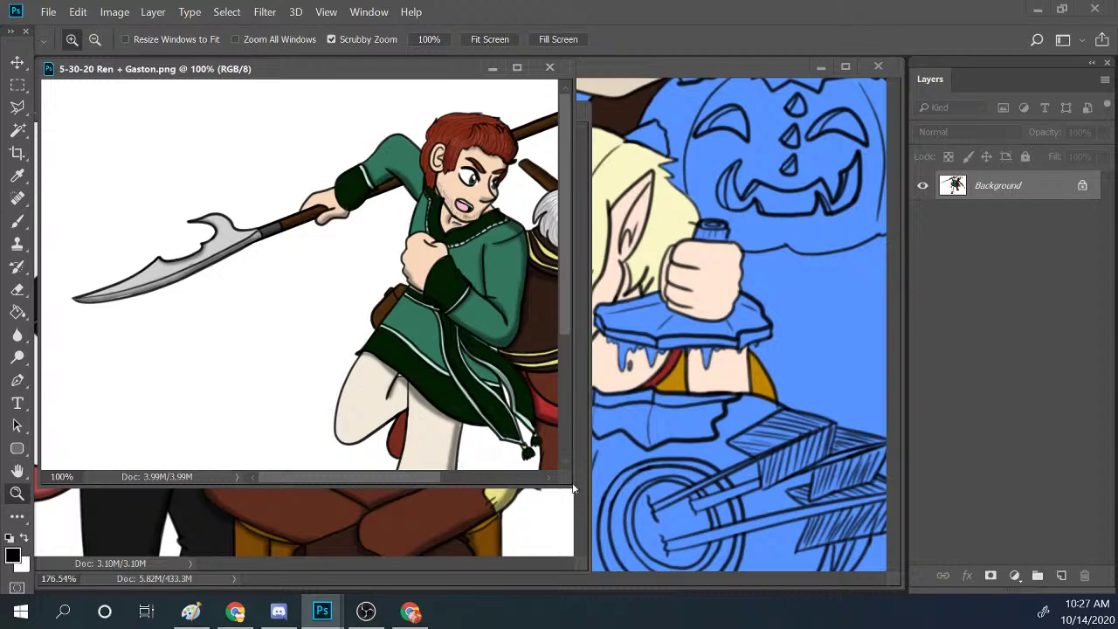
Enlarge the 5-30-20 Ren + Gaston.png window to show the whole artwork, and minimise both reference images to uncover the Halloween drawing.
left_click_drag(572, 485, 873, 559)
key("ctrl+0")
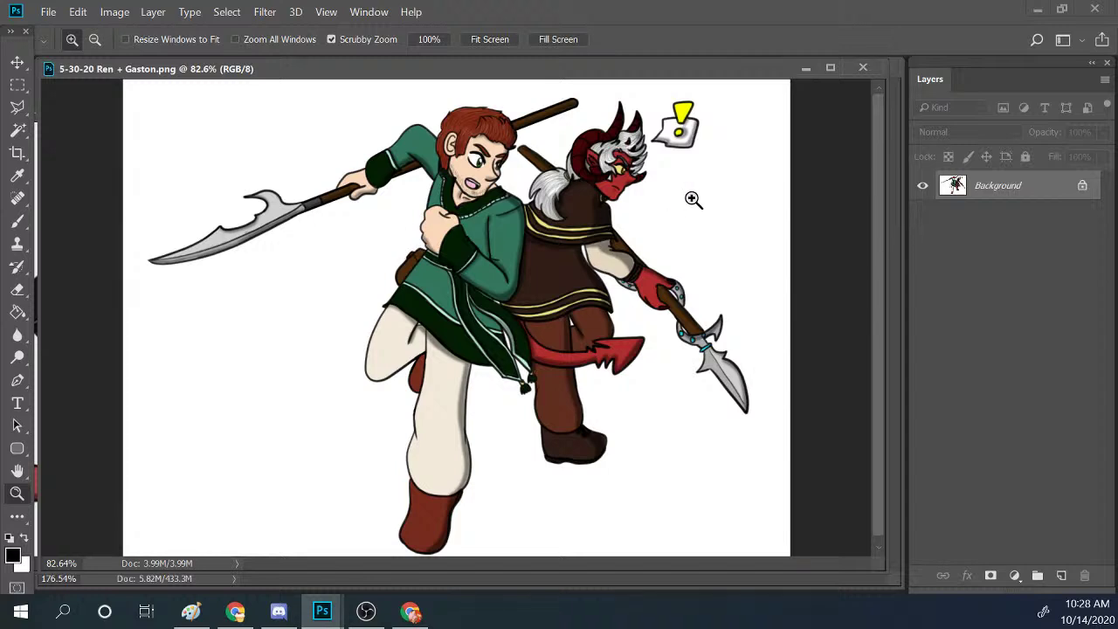
left_click(805, 68)
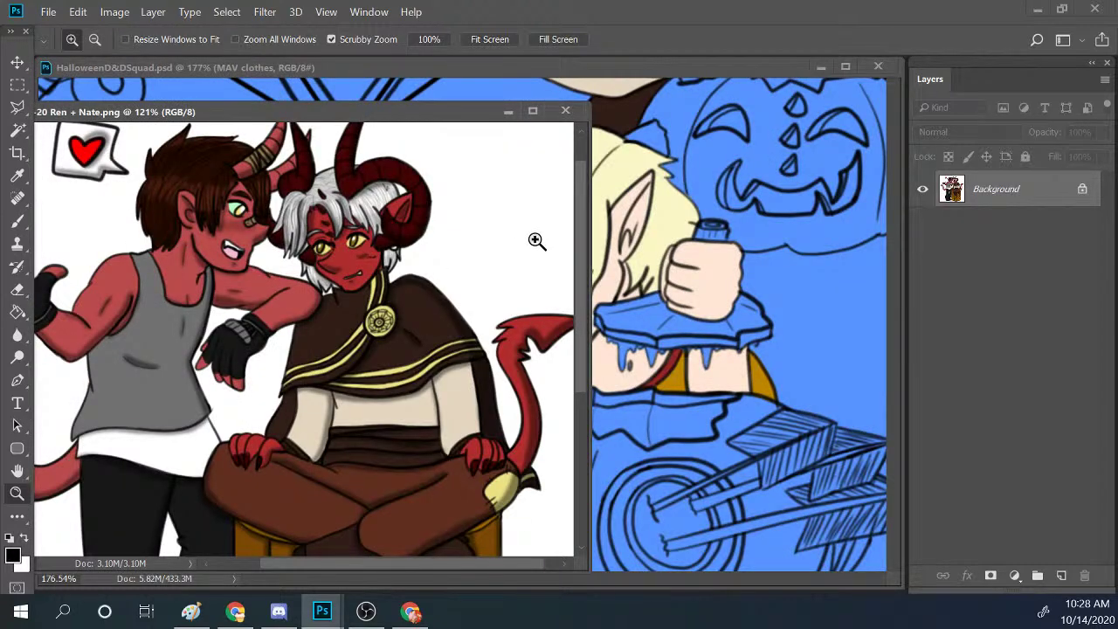
left_click_drag(450, 111, 495, 69)
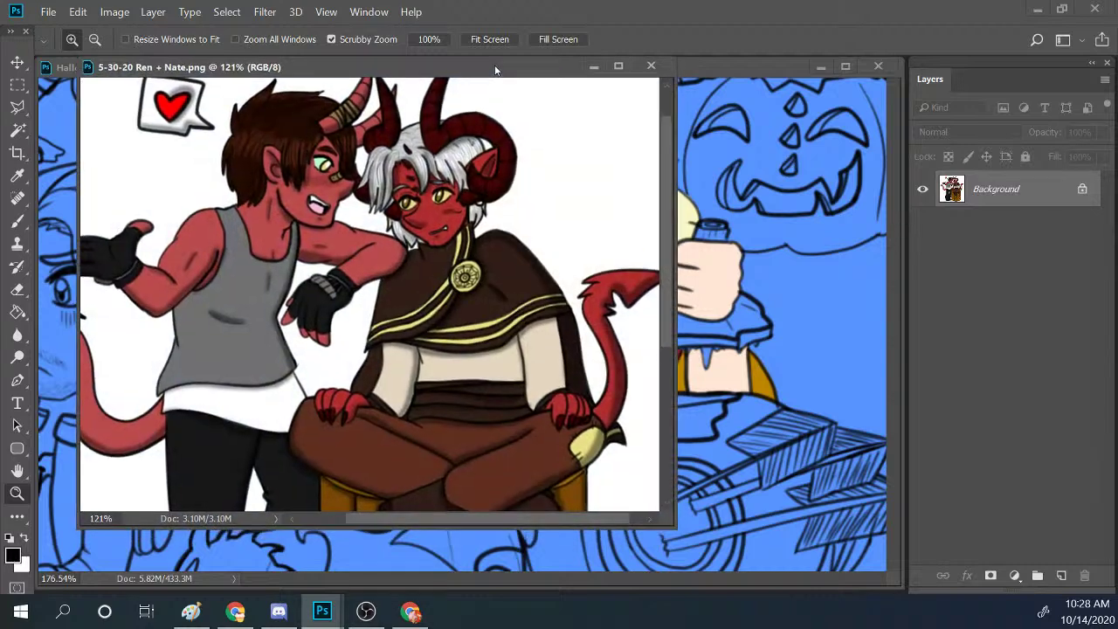
left_click(593, 67)
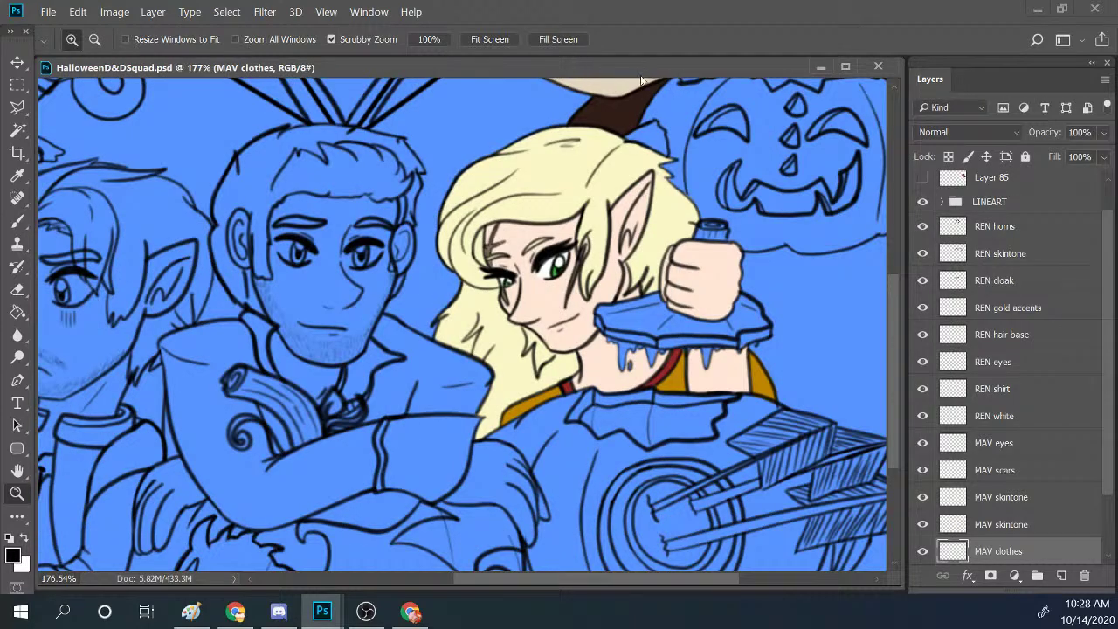
Sample Gaston's skin colour for the brush from 5-30-20 Ren + Gaston.png and return to the Halloween drawing.
left_click_drag(324, 444, 688, 367)
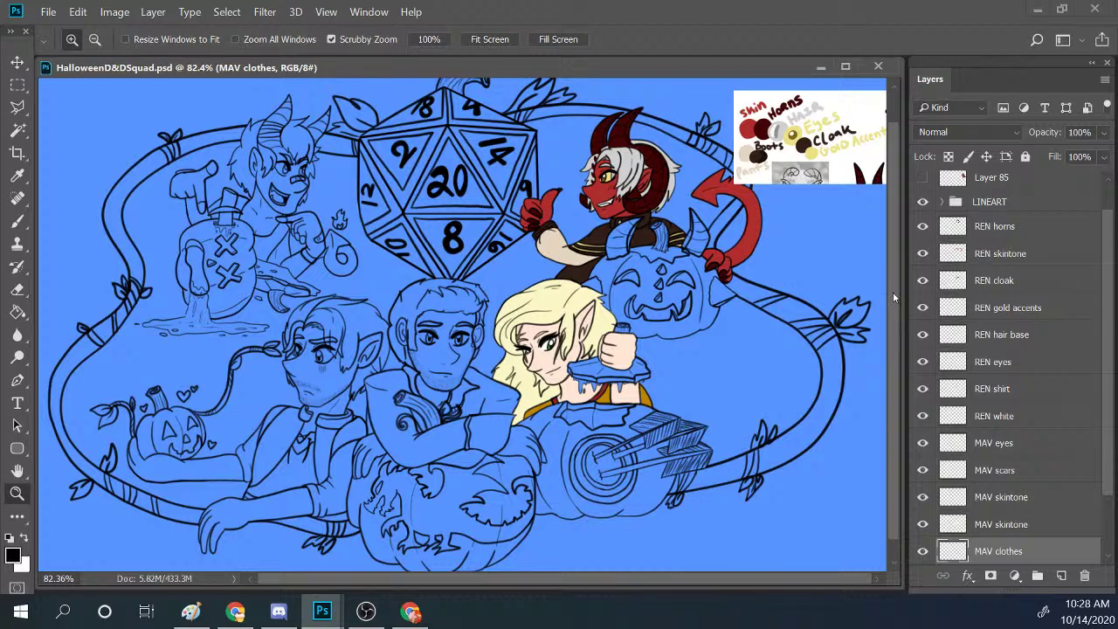
mouse_move(893, 292)
left_mouse_down()
mouse_move(892, 277)
mouse_move(897, 302)
left_mouse_up()
left_click_drag(482, 436, 489, 319)
left_click_drag(279, 361, 289, 358)
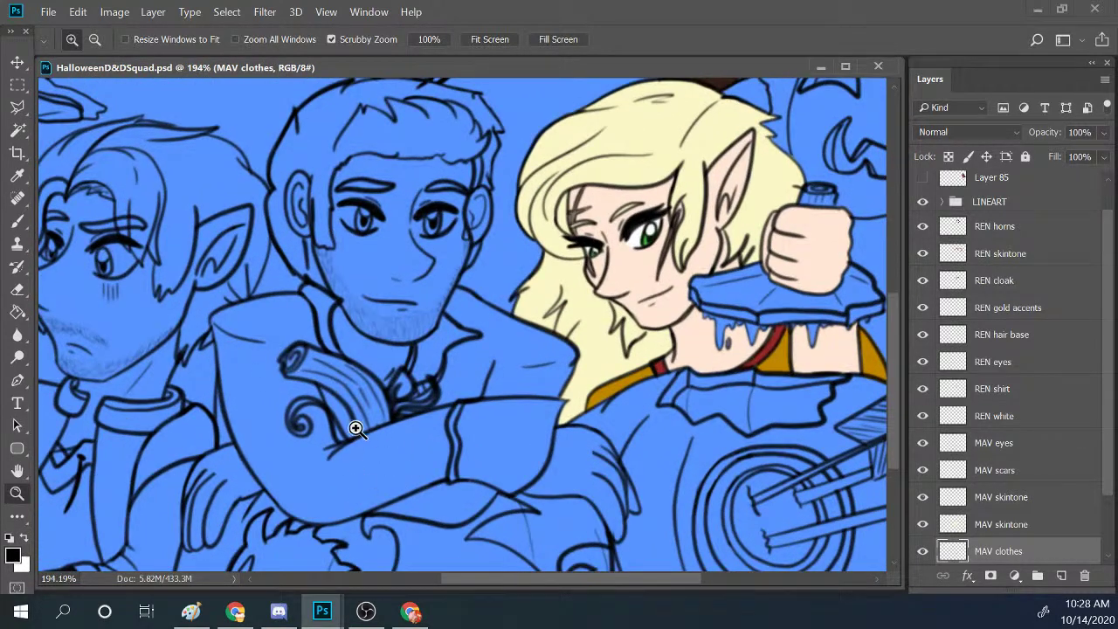
scroll(893, 314, "up", 1)
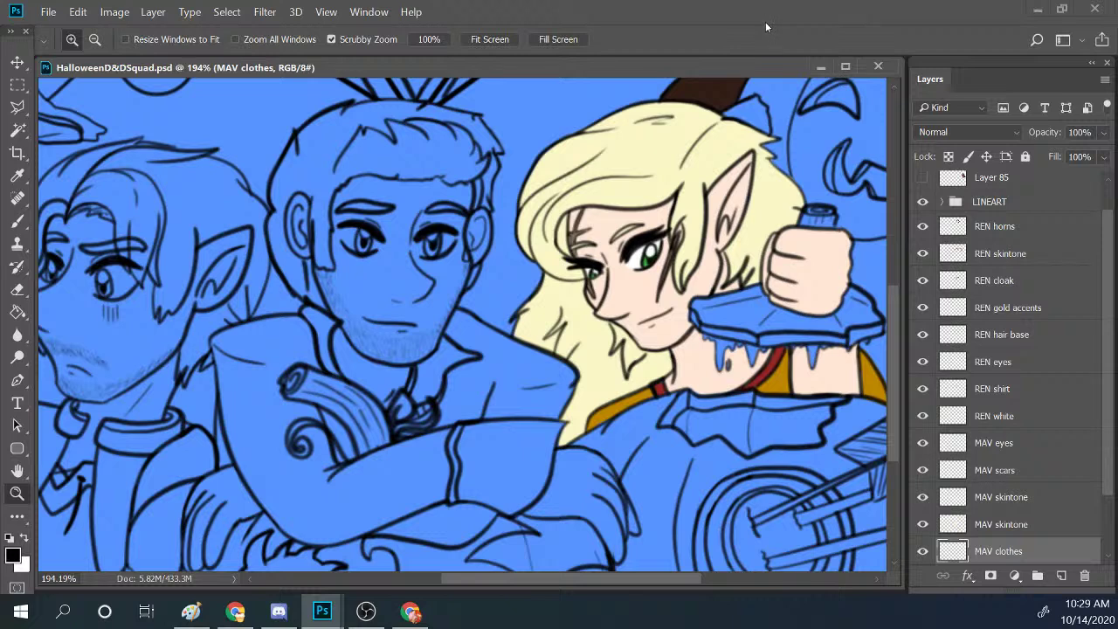
mouse_move(322, 612)
left_click(558, 542)
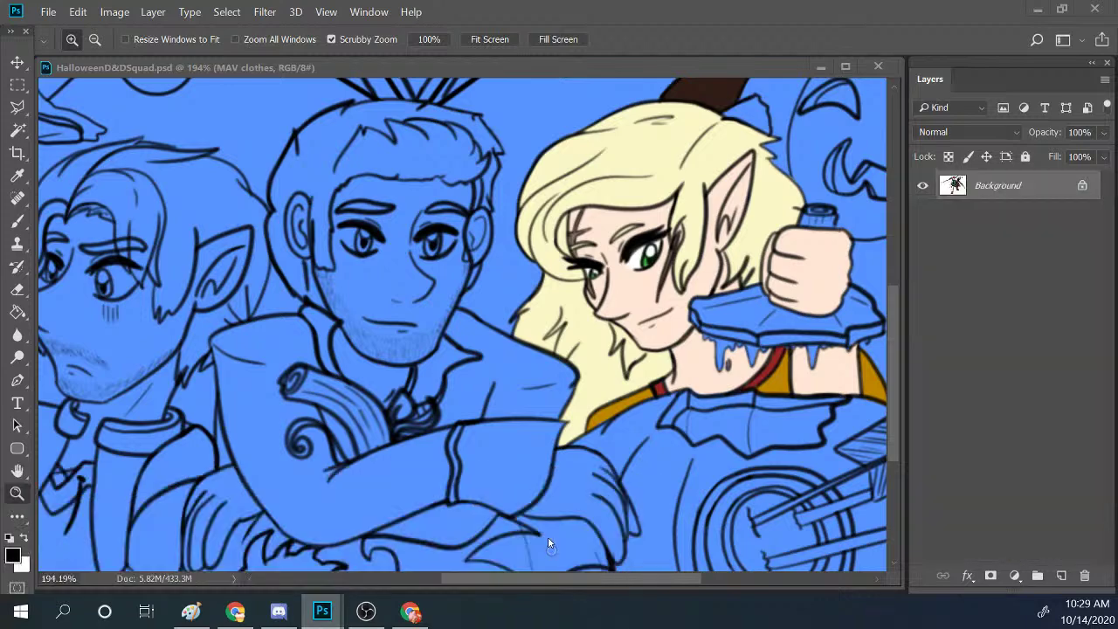
key("b")
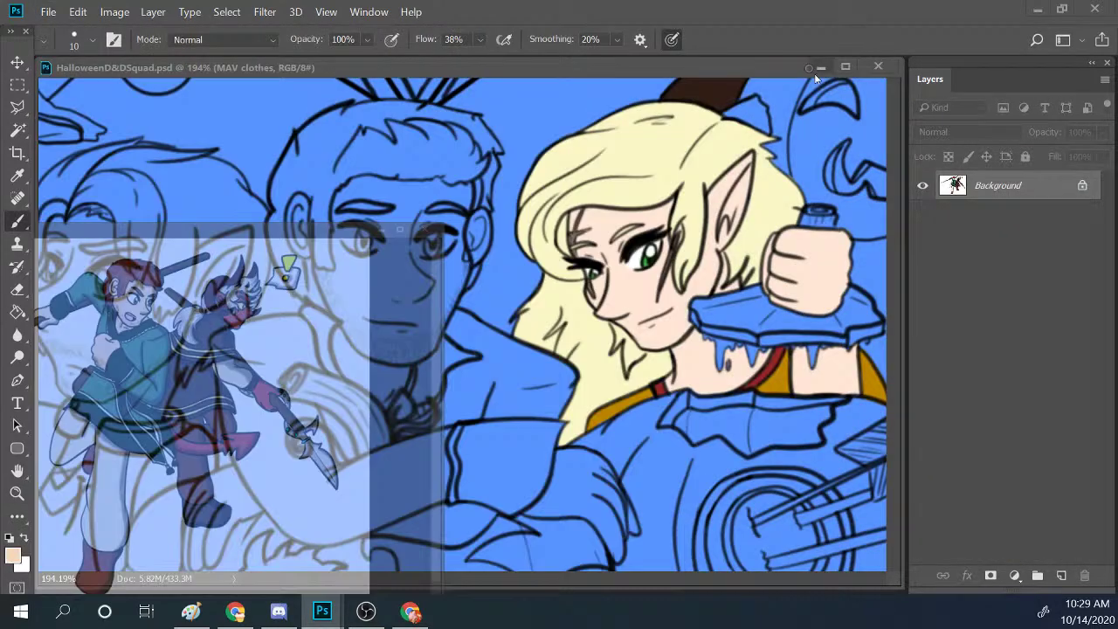
left_click(805, 67)
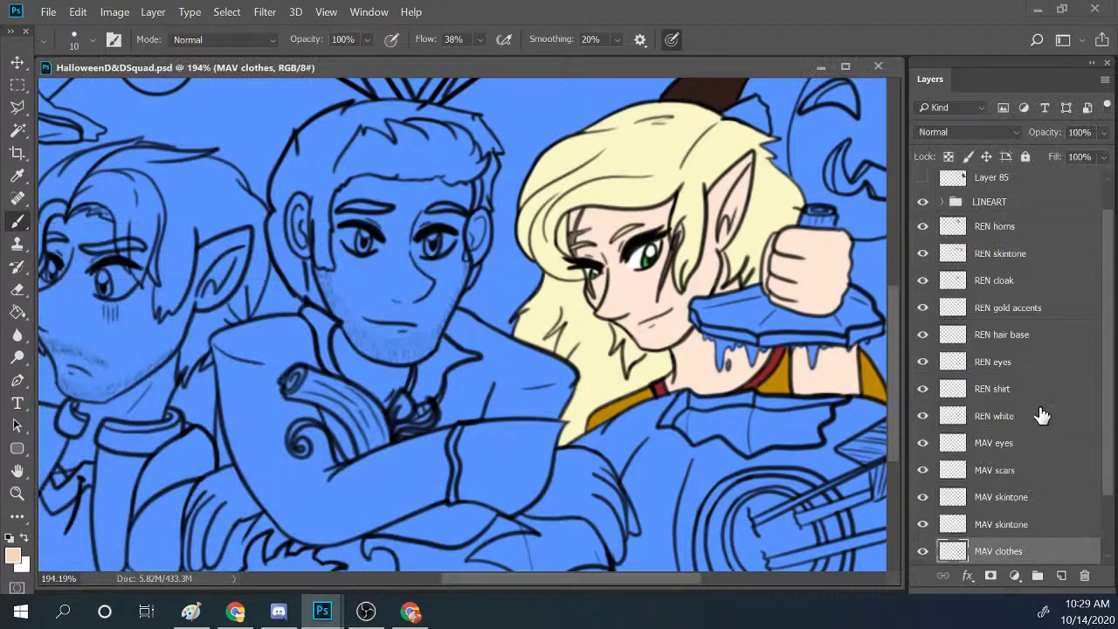
Add a new layer directly above the SKETCH group, name it GASTON skintone, and save the drawing.
scroll(1099, 472, "down", 3)
left_click(1022, 505)
key("ctrl+shift+alt+n")
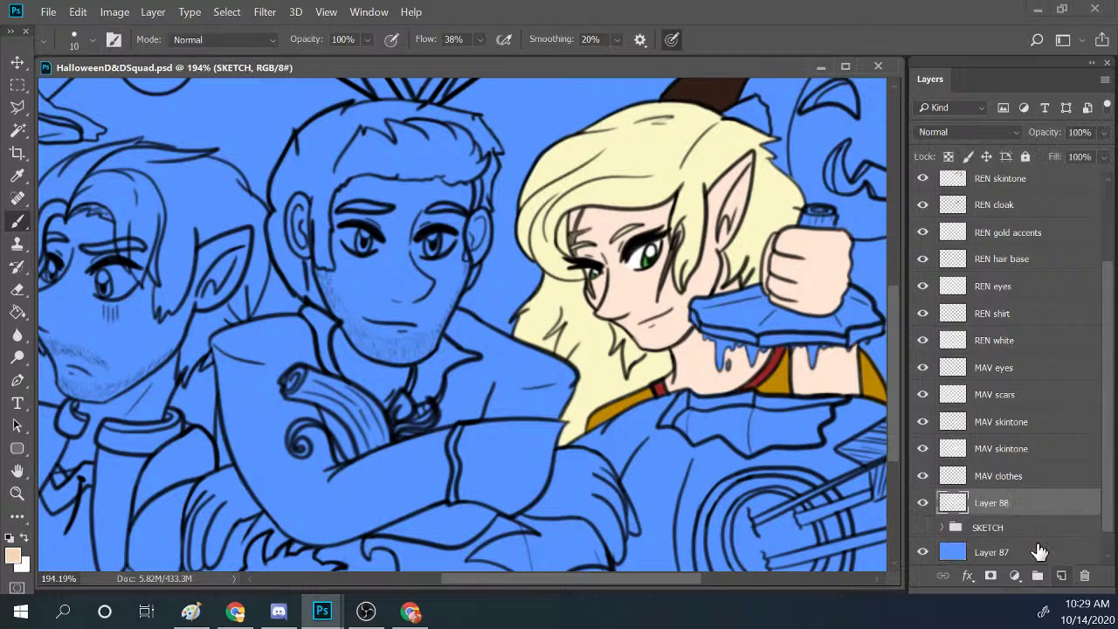
double_click(992, 504)
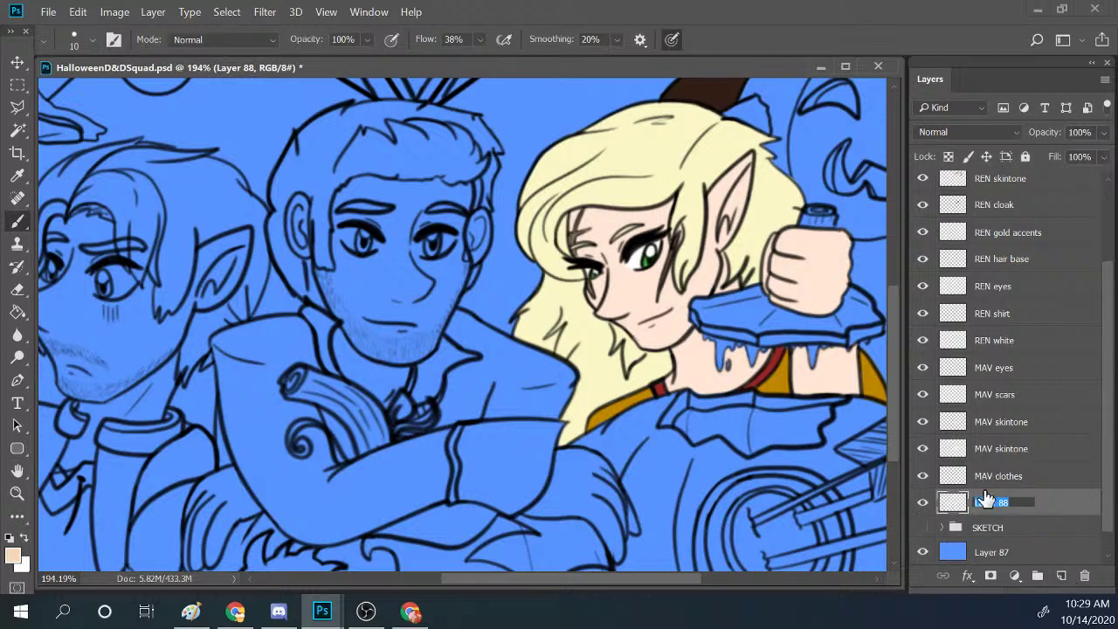
type("GASTON skintoe")
key("BackSpace")
type("ne")
key("Return")
key("ctrl+s")
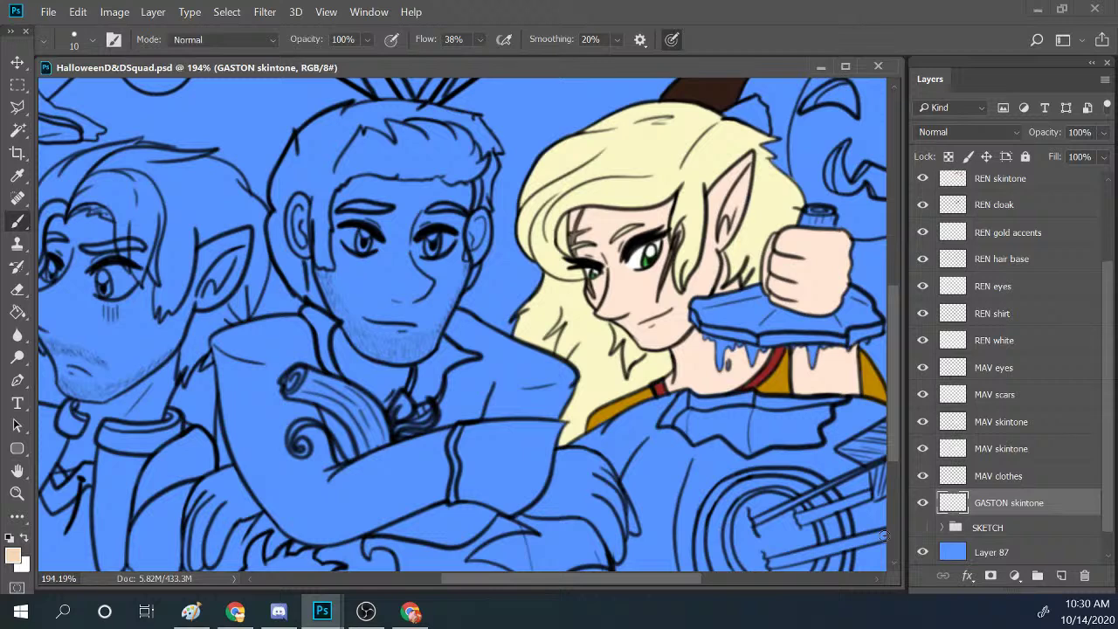
Paint the flat skin colour over Gaston's face, ears and neck, leaving the hair, eyebrows and eyes unpainted.
mouse_move(299, 207)
left_mouse_down()
mouse_move(291, 232)
mouse_move(305, 201)
mouse_move(290, 237)
mouse_move(302, 253)
mouse_move(303, 205)
mouse_move(313, 297)
mouse_move(318, 279)
mouse_move(330, 285)
mouse_move(315, 274)
mouse_move(334, 282)
mouse_move(333, 312)
mouse_move(334, 292)
mouse_move(351, 306)
mouse_move(351, 285)
mouse_move(350, 342)
mouse_move(343, 322)
mouse_move(337, 346)
mouse_move(346, 370)
mouse_move(363, 300)
mouse_move(356, 358)
mouse_move(391, 302)
mouse_move(379, 381)
mouse_move(417, 310)
mouse_move(376, 329)
mouse_move(366, 374)
mouse_move(348, 372)
mouse_move(385, 405)
mouse_move(394, 354)
mouse_move(405, 384)
mouse_move(436, 277)
mouse_move(410, 292)
mouse_move(434, 332)
mouse_move(419, 358)
mouse_move(447, 304)
mouse_move(429, 310)
mouse_move(415, 294)
mouse_move(444, 271)
mouse_move(437, 287)
mouse_move(455, 297)
mouse_move(443, 336)
mouse_move(480, 216)
mouse_move(477, 252)
left_mouse_up()
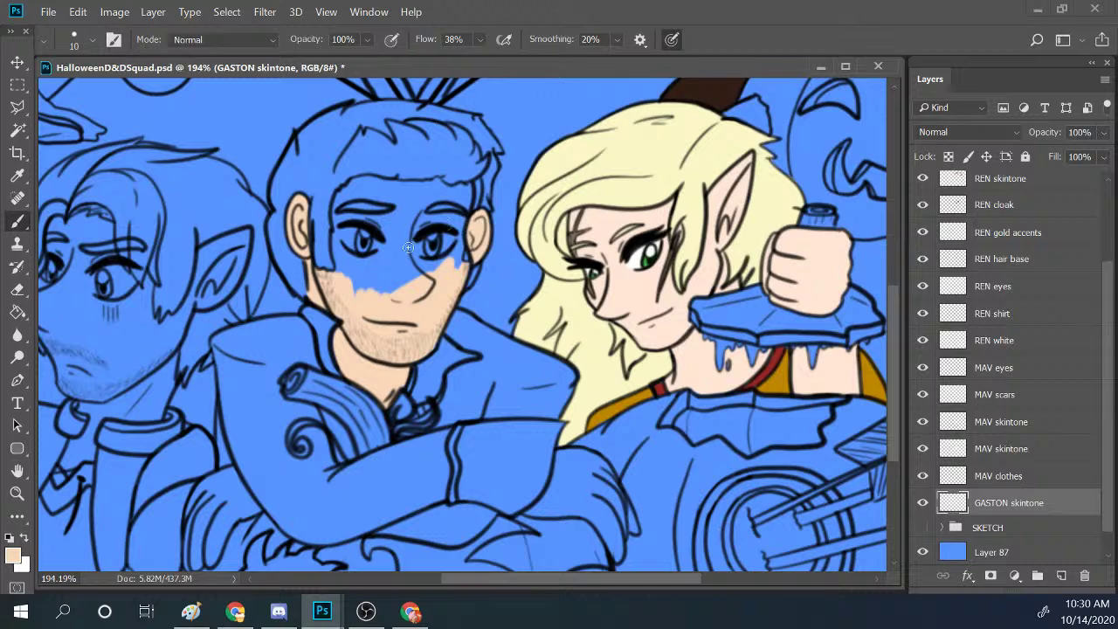
mouse_move(409, 206)
left_mouse_down()
mouse_move(388, 284)
mouse_move(400, 281)
mouse_move(406, 241)
mouse_move(427, 280)
mouse_move(413, 260)
mouse_move(455, 256)
mouse_move(446, 262)
mouse_move(460, 239)
mouse_move(454, 271)
left_mouse_up()
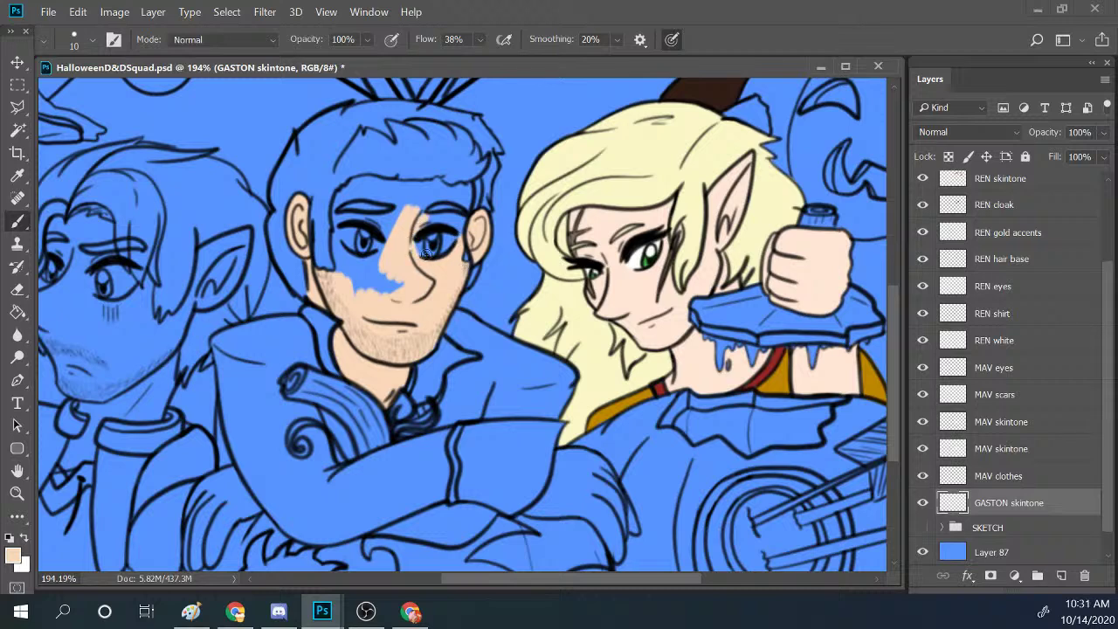
mouse_move(442, 215)
left_mouse_down()
mouse_move(453, 213)
mouse_move(422, 224)
mouse_move(458, 218)
mouse_move(464, 236)
mouse_move(406, 213)
mouse_move(442, 188)
mouse_move(434, 181)
left_mouse_up()
mouse_move(435, 194)
left_mouse_down()
mouse_move(468, 188)
mouse_move(467, 208)
mouse_move(454, 197)
mouse_move(467, 198)
mouse_move(465, 177)
left_mouse_up()
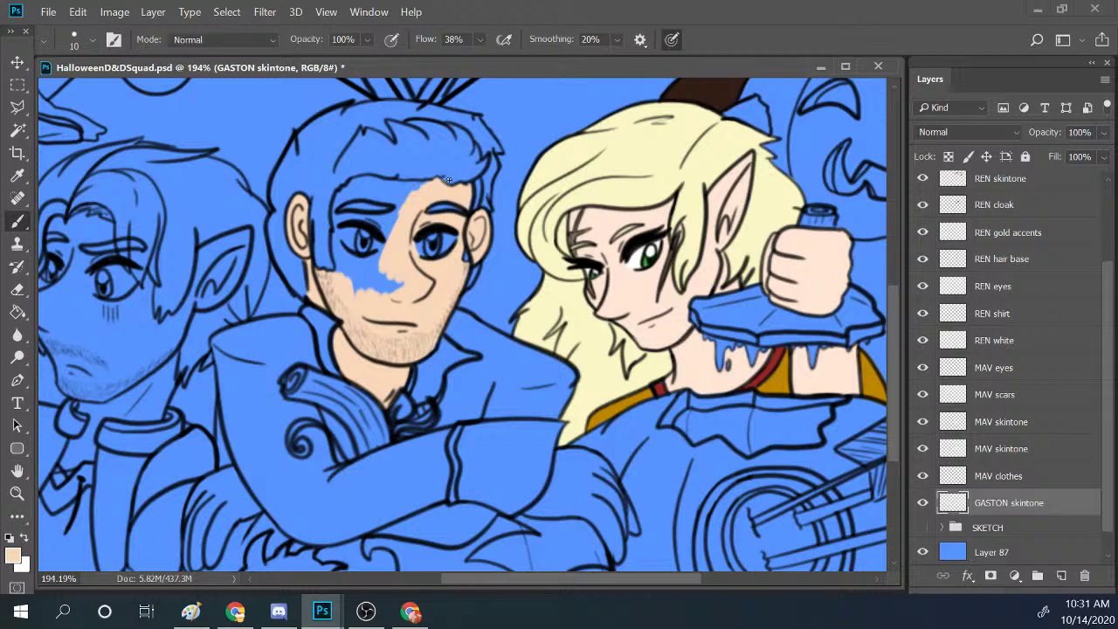
mouse_move(353, 180)
left_mouse_down()
mouse_move(339, 198)
mouse_move(360, 178)
mouse_move(345, 201)
mouse_move(384, 185)
mouse_move(376, 179)
mouse_move(428, 184)
mouse_move(403, 181)
left_mouse_up()
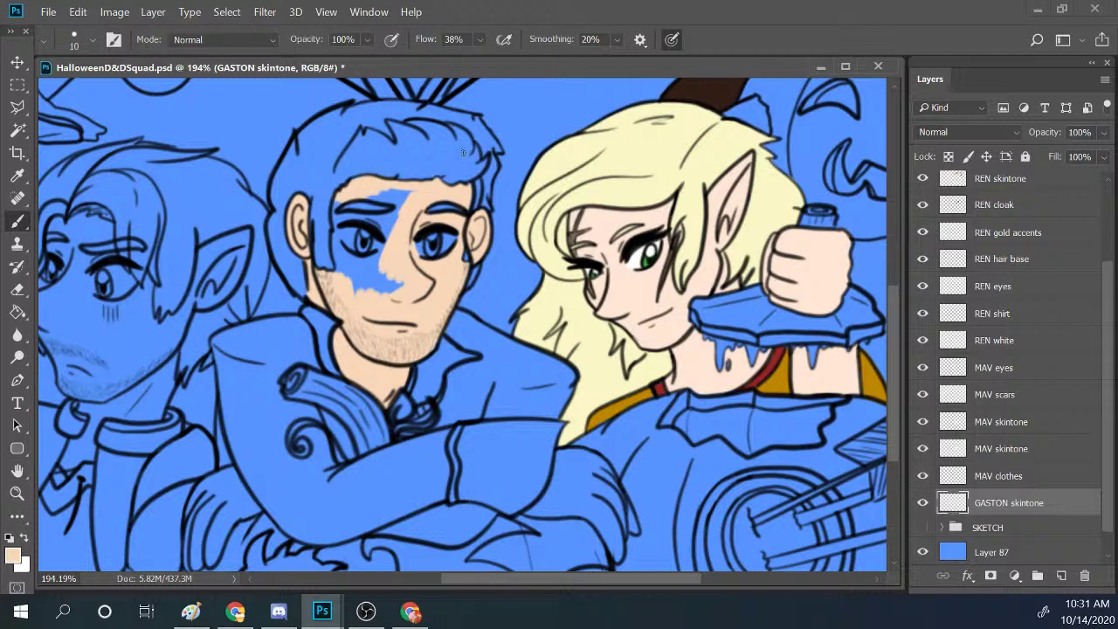
mouse_move(386, 190)
left_mouse_down()
mouse_move(426, 192)
mouse_move(392, 195)
mouse_move(416, 186)
mouse_move(397, 220)
mouse_move(407, 183)
left_mouse_up()
left_click_drag(336, 218, 337, 199)
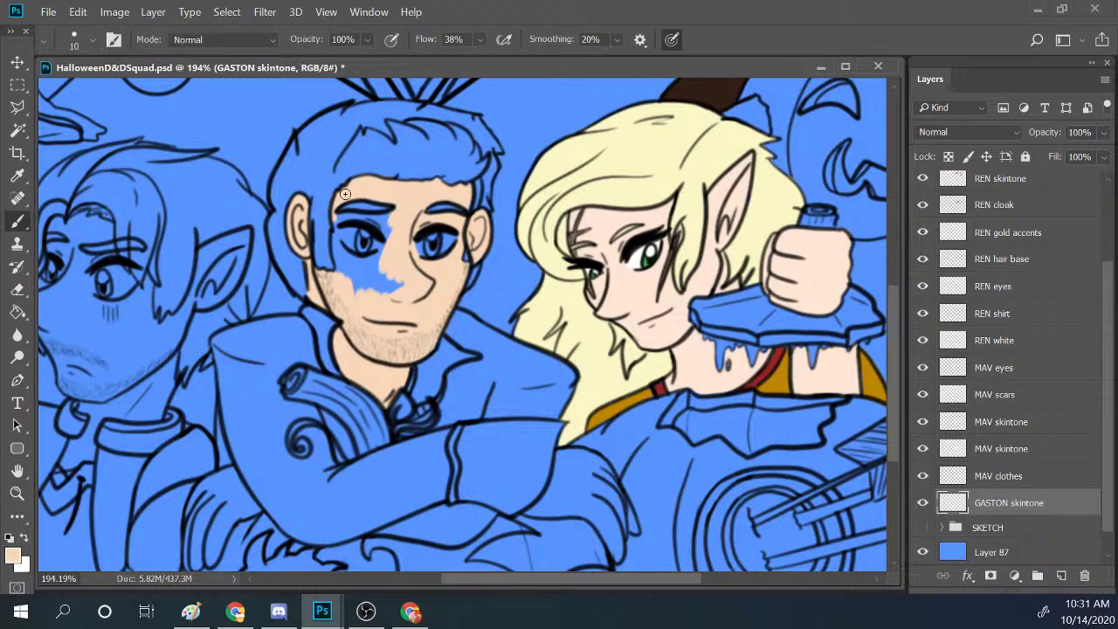
mouse_move(333, 243)
left_mouse_down()
mouse_move(341, 278)
mouse_move(336, 243)
mouse_move(364, 270)
mouse_move(356, 297)
mouse_move(345, 260)
mouse_move(351, 297)
mouse_move(390, 253)
mouse_move(353, 269)
mouse_move(405, 252)
mouse_move(364, 295)
mouse_move(411, 270)
mouse_move(367, 307)
left_mouse_up()
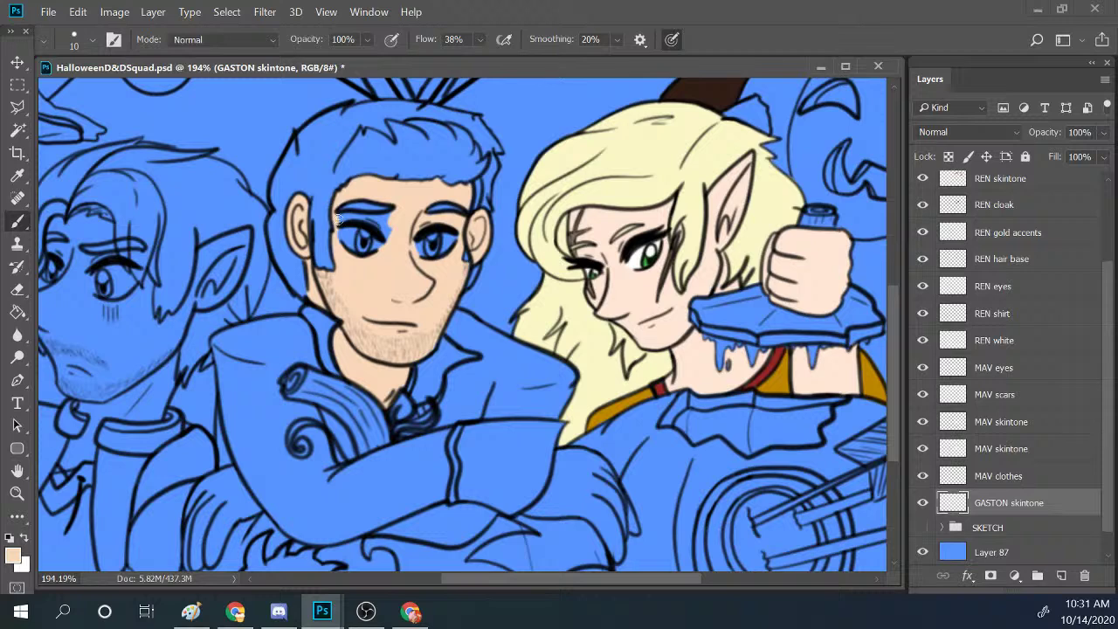
mouse_move(342, 218)
left_mouse_down()
mouse_move(384, 218)
mouse_move(393, 253)
left_mouse_up()
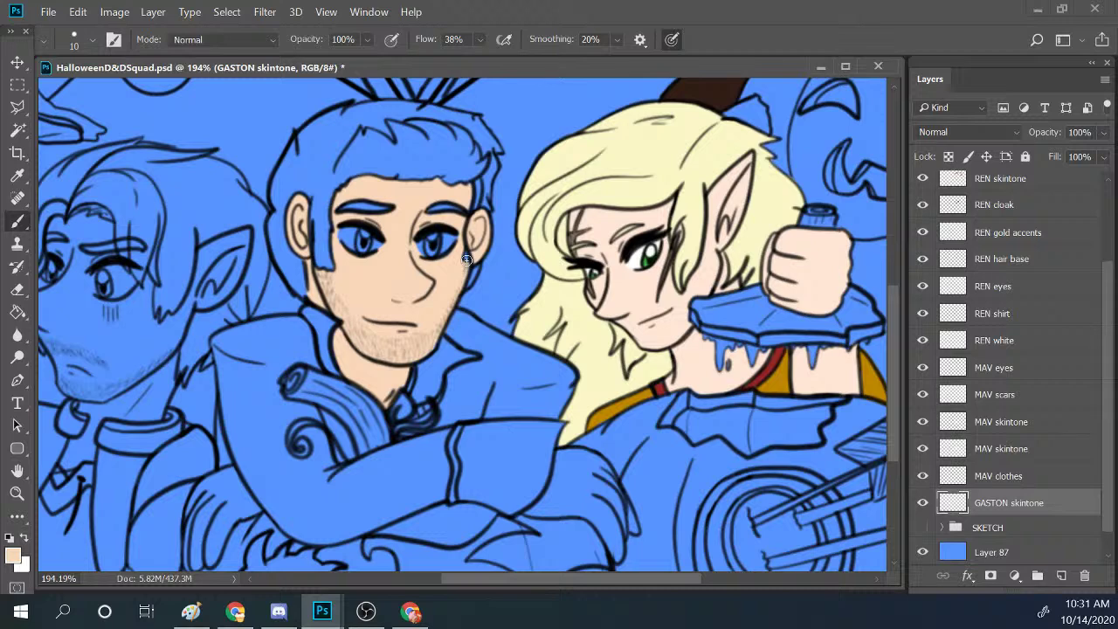
Paint the flat skin colour over both of Gaston's hands resting on the pumpkin.
left_click_drag(895, 332, 893, 374)
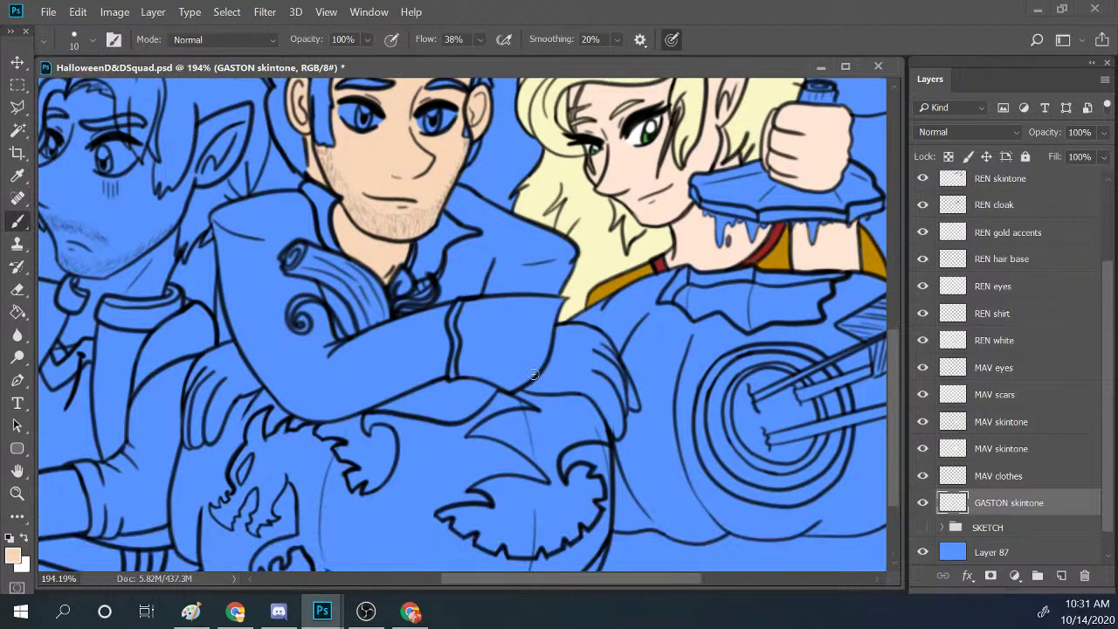
mouse_move(536, 387)
left_mouse_down()
mouse_move(557, 330)
mouse_move(589, 377)
mouse_move(557, 389)
mouse_move(585, 382)
mouse_move(546, 380)
mouse_move(608, 328)
mouse_move(570, 352)
mouse_move(562, 385)
mouse_move(560, 332)
mouse_move(585, 347)
mouse_move(565, 365)
mouse_move(589, 336)
left_mouse_up()
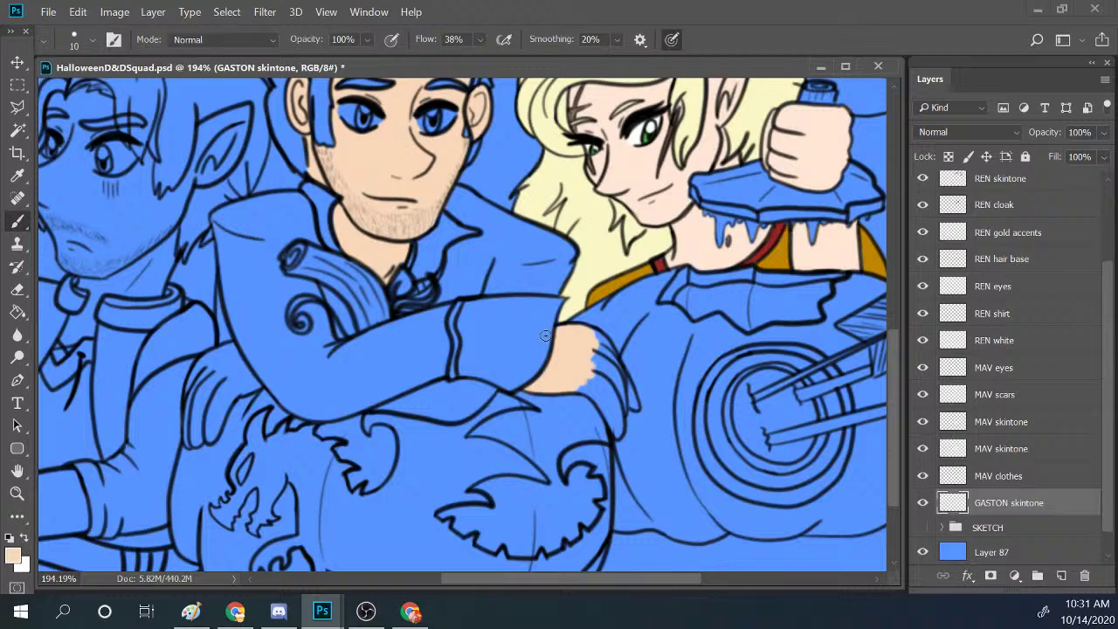
mouse_move(590, 342)
left_mouse_down()
mouse_move(631, 402)
mouse_move(647, 379)
mouse_move(603, 392)
mouse_move(638, 403)
mouse_move(641, 334)
mouse_move(593, 360)
mouse_move(600, 389)
mouse_move(613, 364)
mouse_move(622, 423)
left_mouse_up()
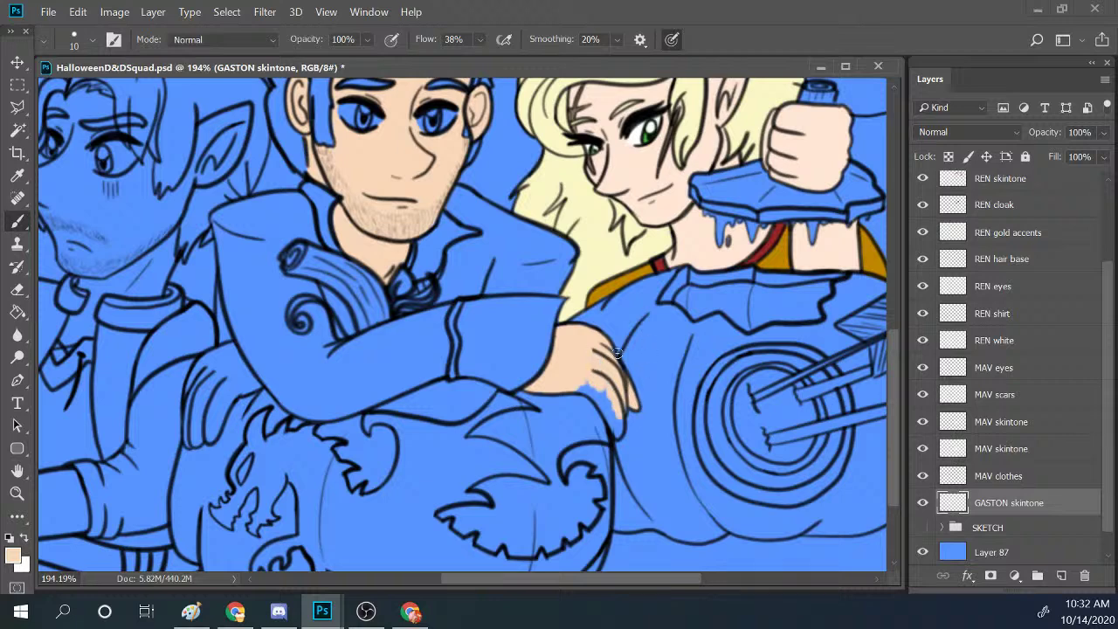
mouse_move(585, 383)
left_mouse_down()
mouse_move(606, 415)
mouse_move(608, 389)
mouse_move(621, 428)
left_mouse_up()
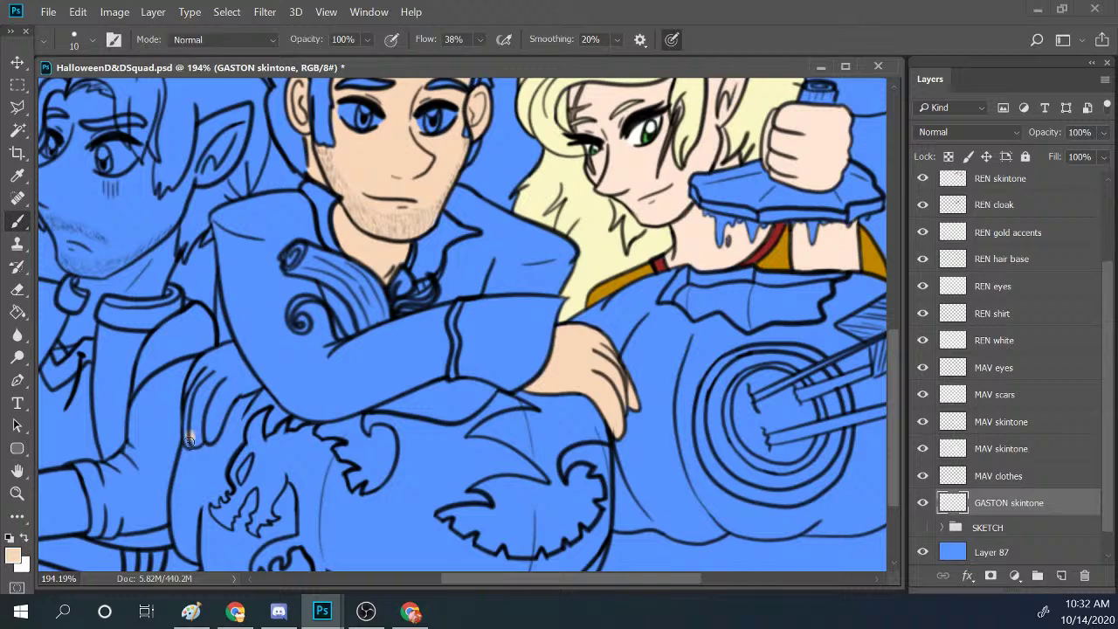
mouse_move(189, 439)
left_mouse_down()
mouse_move(201, 377)
mouse_move(187, 406)
mouse_move(193, 388)
mouse_move(192, 410)
mouse_move(212, 383)
mouse_move(188, 441)
mouse_move(220, 420)
mouse_move(211, 433)
mouse_move(205, 425)
mouse_move(233, 374)
mouse_move(209, 382)
mouse_move(222, 350)
mouse_move(204, 361)
mouse_move(229, 348)
mouse_move(233, 359)
mouse_move(201, 381)
mouse_move(197, 366)
mouse_move(245, 391)
left_mouse_up()
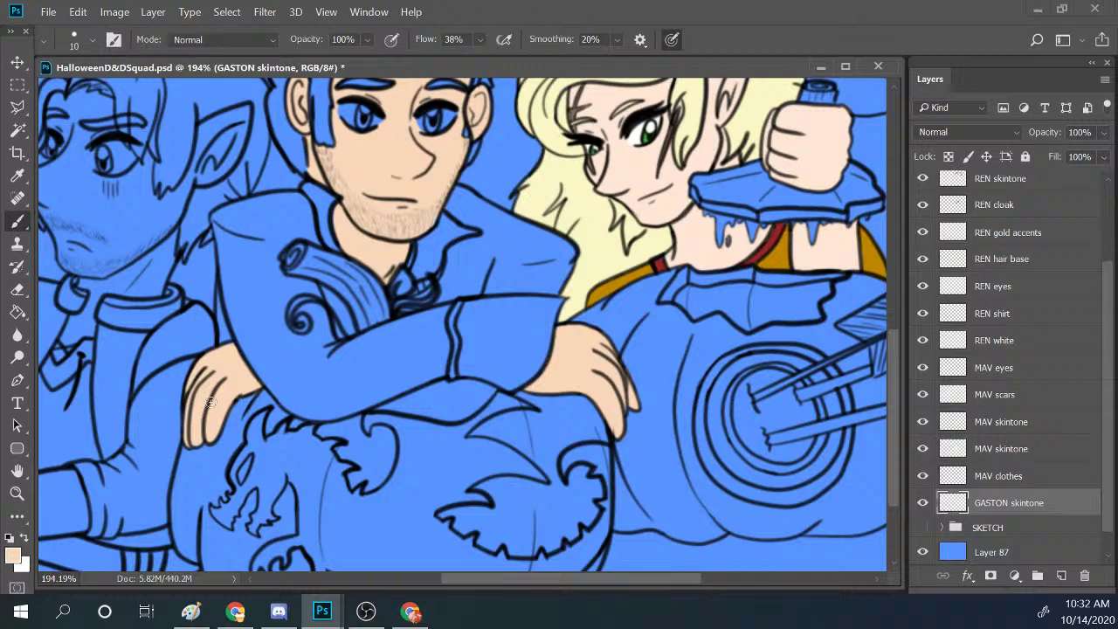
Sample the red-brown of Gaston's hair for the brush from 5-30-20 Ren + Gaston.png and return to the Halloween drawing.
scroll(899, 339, "up", 3)
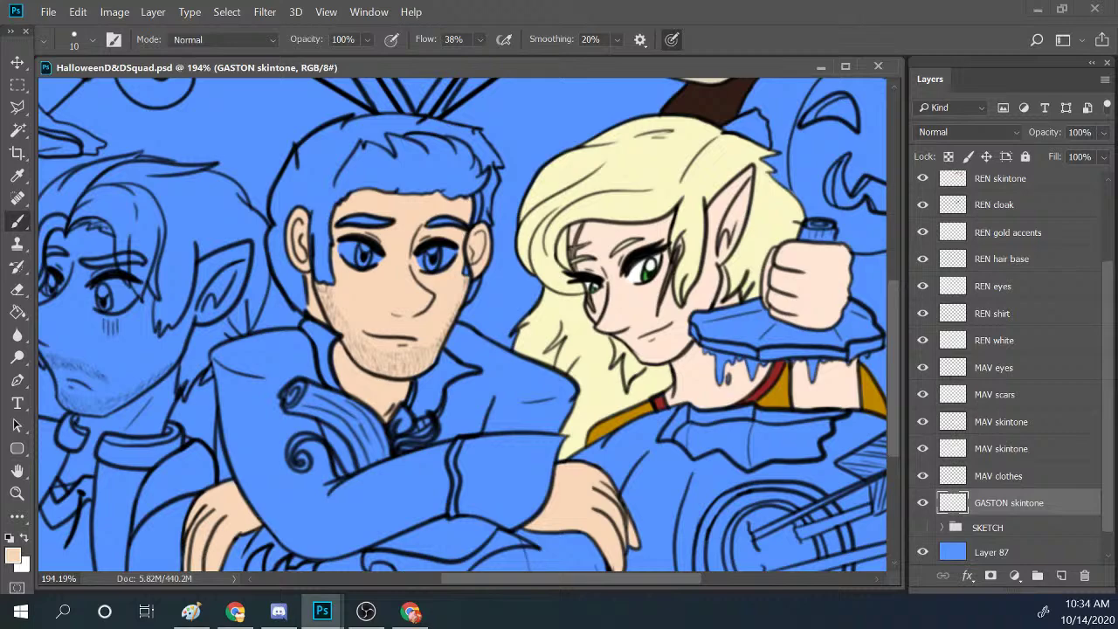
scroll(891, 410, "down", 3)
scroll(898, 410, "up", 3)
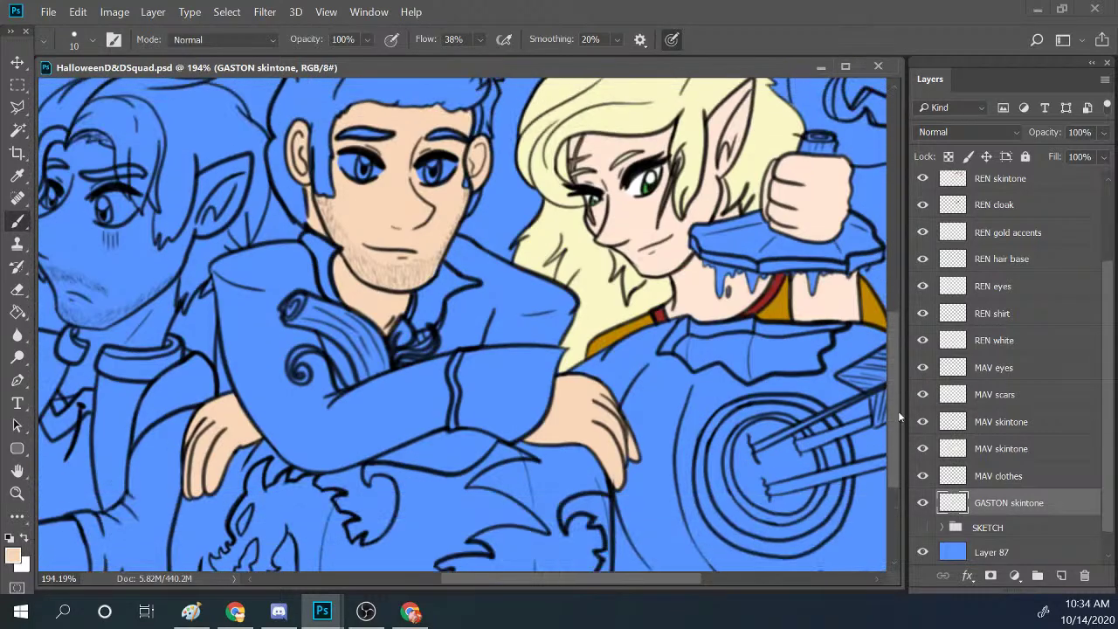
mouse_move(323, 611)
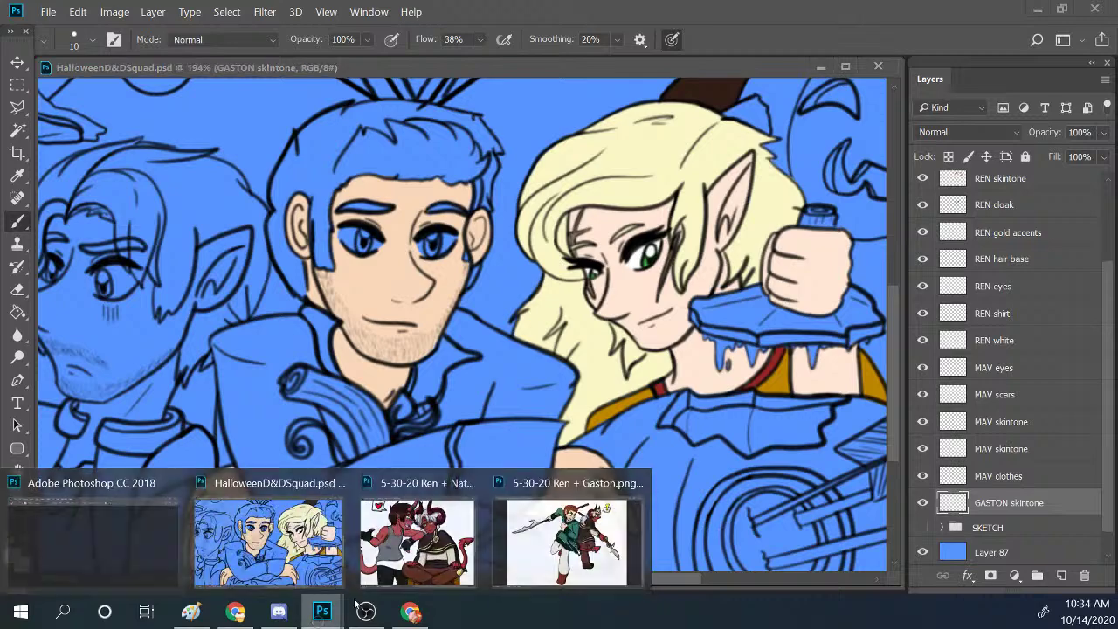
left_click(540, 559)
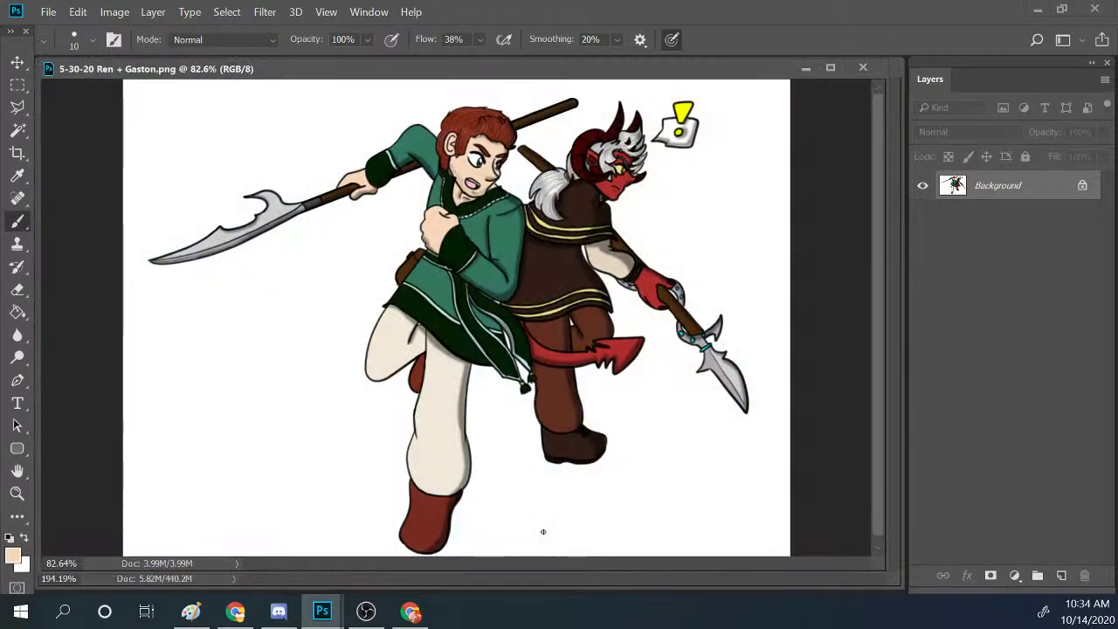
key("z")
left_click_drag(496, 138, 863, 215)
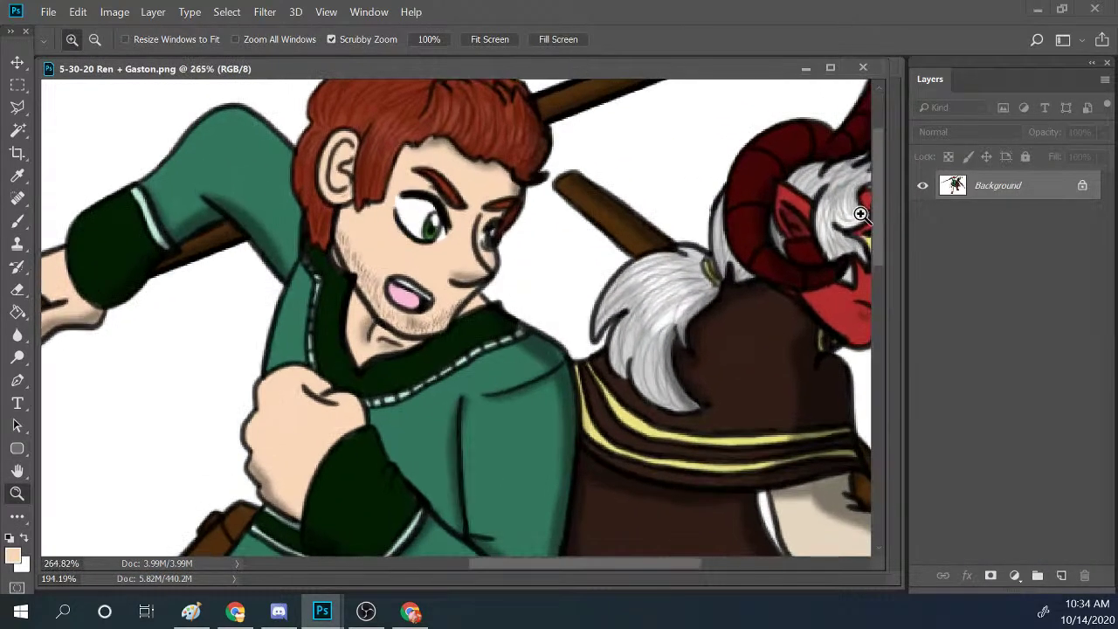
scroll(886, 186, "up", 2)
key("b")
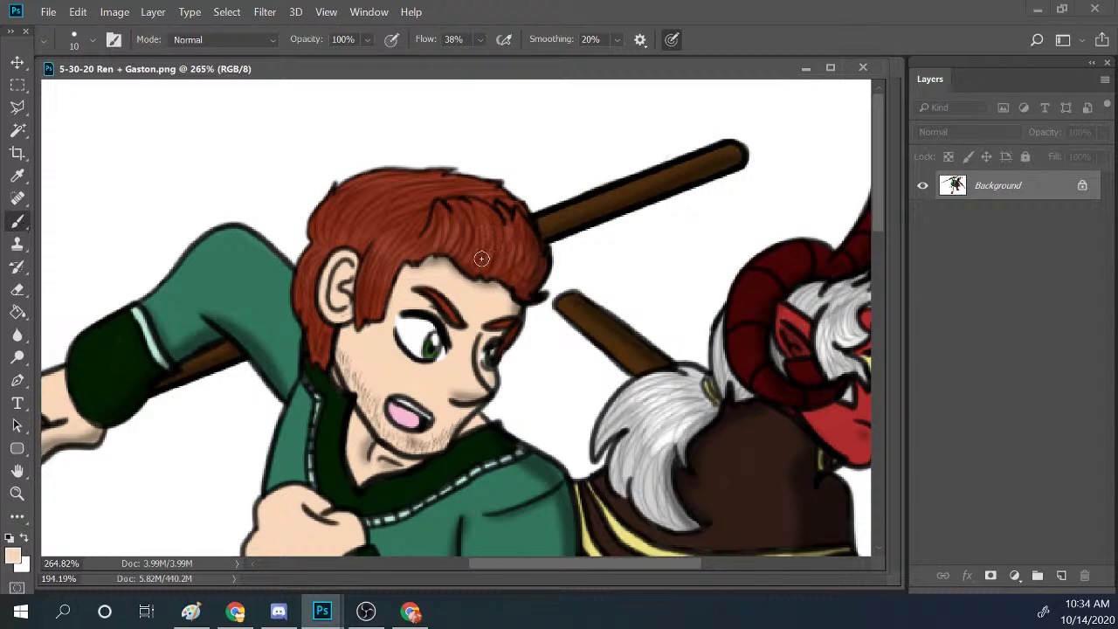
left_click(455, 232, "alt")
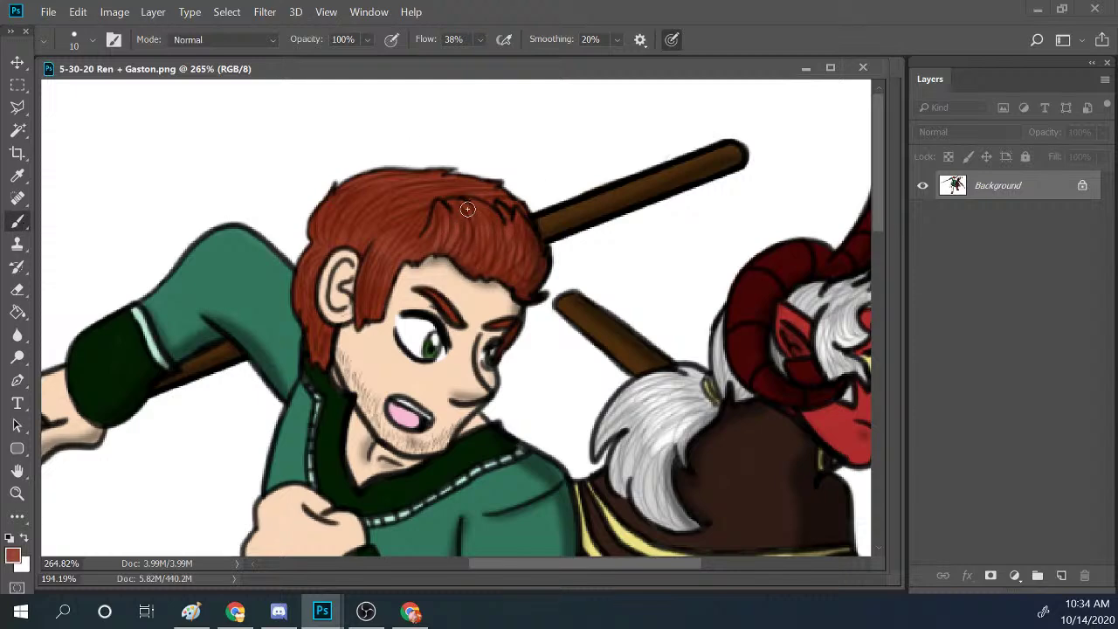
left_click(805, 69)
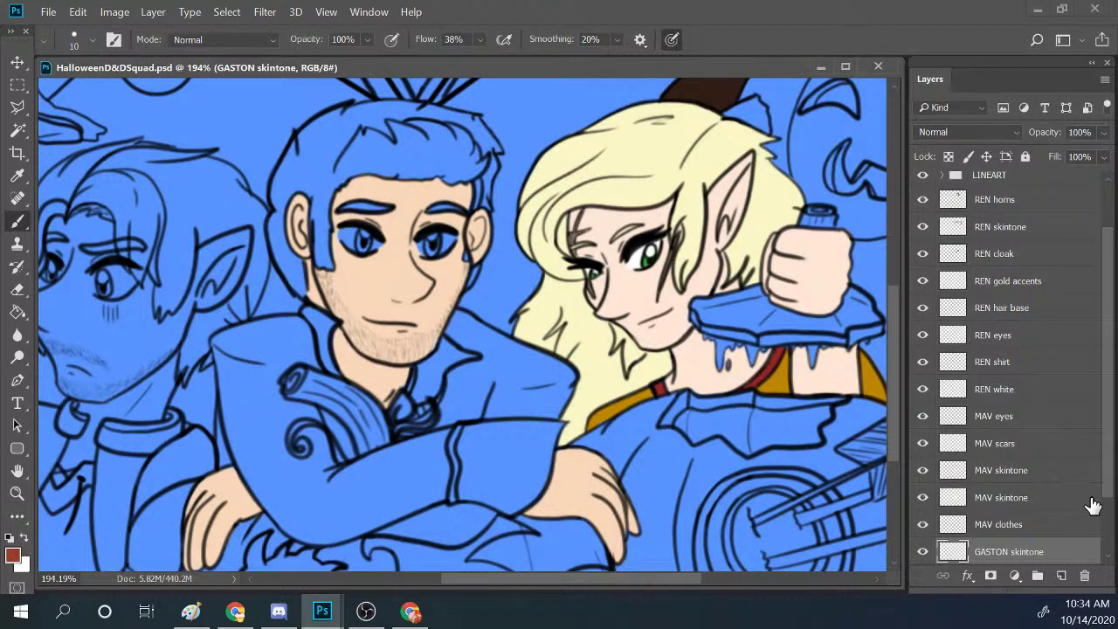
Add a new layer between GASTON skintone and the SKETCH group, and name it GASTON hair.
scroll(1021, 511, "down", 3)
left_click(995, 501)
left_click(1061, 575)
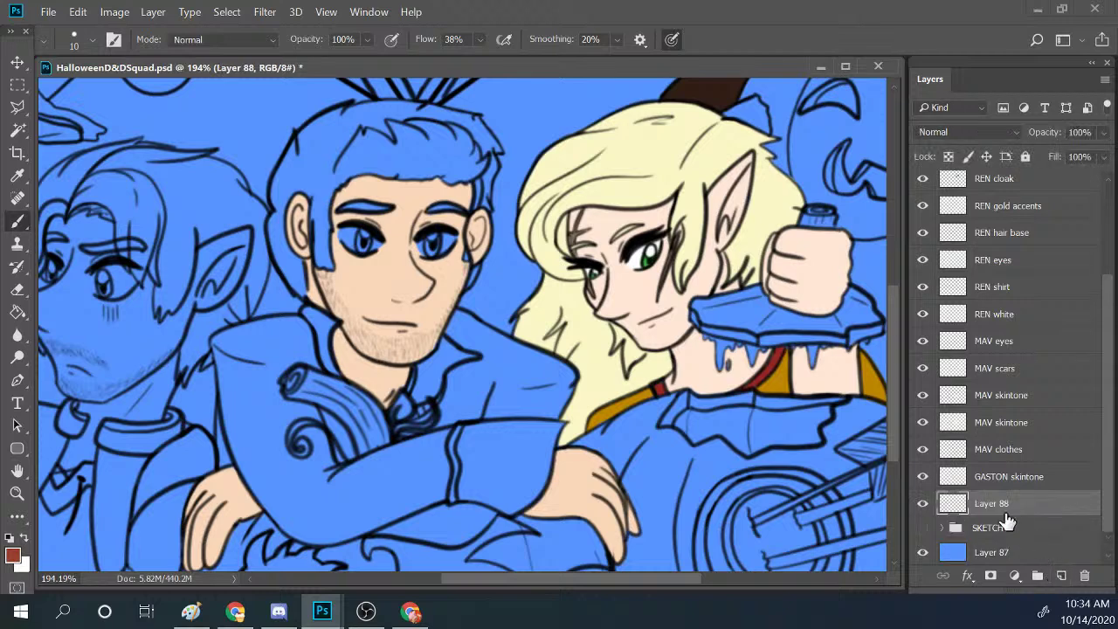
double_click(996, 505)
type("GASTON hair")
left_click(953, 512)
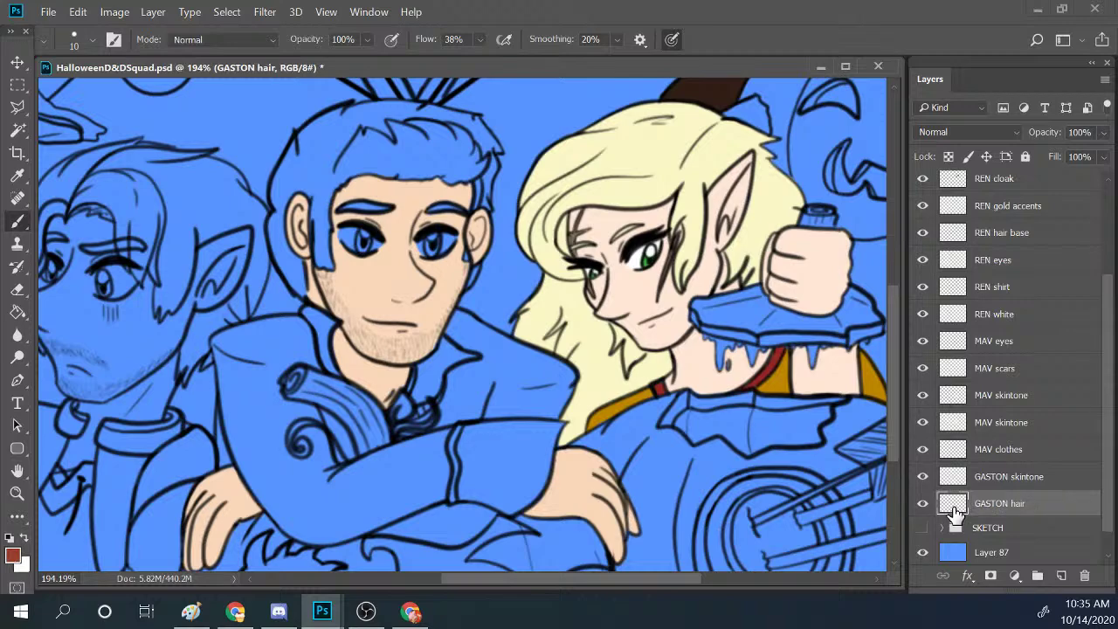
Paint Gaston's hair, sideburns and eyebrows flat red-brown on the GASTON hair layer, and hide the blue background Layer 87.
mouse_move(289, 175)
left_mouse_down()
mouse_move(296, 149)
mouse_move(270, 183)
mouse_move(279, 181)
mouse_move(279, 212)
mouse_move(302, 149)
mouse_move(285, 182)
mouse_move(317, 149)
mouse_move(303, 217)
mouse_move(316, 193)
mouse_move(319, 281)
mouse_move(330, 181)
mouse_move(319, 194)
mouse_move(313, 156)
mouse_move(318, 166)
mouse_move(330, 129)
mouse_move(296, 142)
mouse_move(336, 113)
mouse_move(289, 170)
mouse_move(398, 116)
mouse_move(311, 173)
mouse_move(313, 183)
mouse_move(369, 144)
mouse_move(403, 138)
mouse_move(349, 185)
mouse_move(400, 167)
mouse_move(363, 183)
left_mouse_up()
left_click(922, 551)
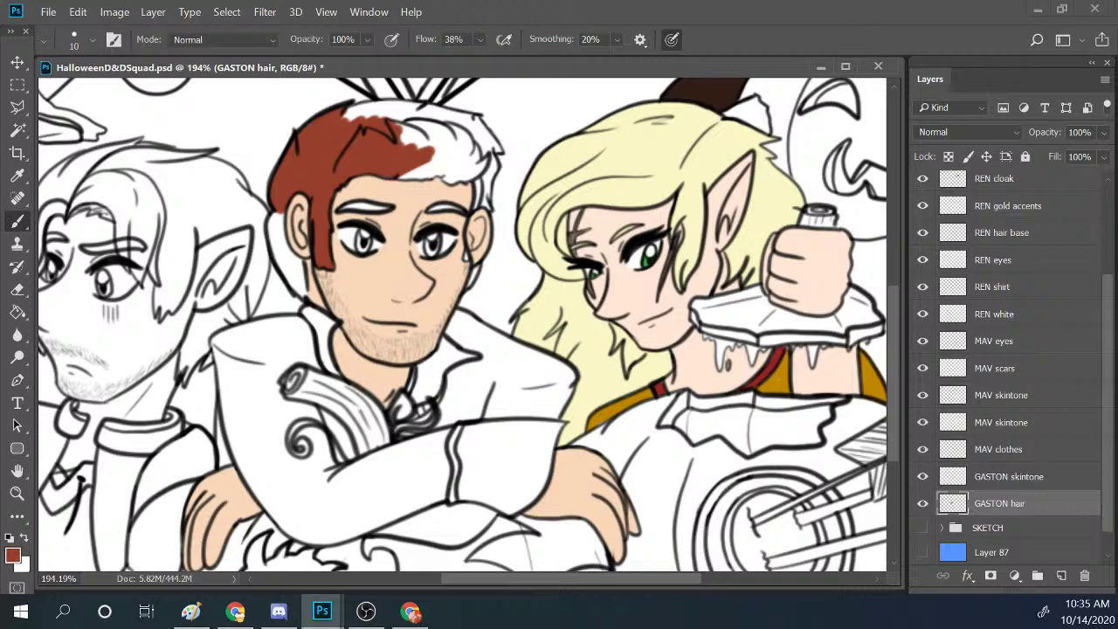
mouse_move(381, 101)
left_mouse_down()
mouse_move(351, 120)
mouse_move(356, 106)
mouse_move(383, 112)
mouse_move(340, 134)
mouse_move(376, 112)
mouse_move(342, 119)
mouse_move(389, 105)
mouse_move(360, 109)
mouse_move(353, 116)
mouse_move(437, 106)
mouse_move(367, 107)
mouse_move(435, 101)
mouse_move(372, 114)
mouse_move(380, 105)
mouse_move(365, 105)
mouse_move(449, 119)
mouse_move(368, 136)
mouse_move(474, 144)
mouse_move(387, 173)
mouse_move(393, 180)
mouse_move(468, 155)
mouse_move(385, 176)
mouse_move(382, 146)
mouse_move(454, 152)
mouse_move(418, 190)
mouse_move(488, 155)
mouse_move(461, 188)
mouse_move(486, 169)
mouse_move(469, 208)
mouse_move(470, 135)
mouse_move(469, 205)
mouse_move(500, 164)
mouse_move(438, 124)
mouse_move(475, 119)
mouse_move(444, 126)
mouse_move(475, 136)
mouse_move(477, 155)
mouse_move(478, 123)
mouse_move(488, 140)
mouse_move(447, 122)
mouse_move(482, 127)
mouse_move(496, 150)
mouse_move(485, 153)
mouse_move(498, 140)
mouse_move(487, 214)
mouse_move(495, 143)
mouse_move(446, 113)
mouse_move(467, 259)
left_mouse_up()
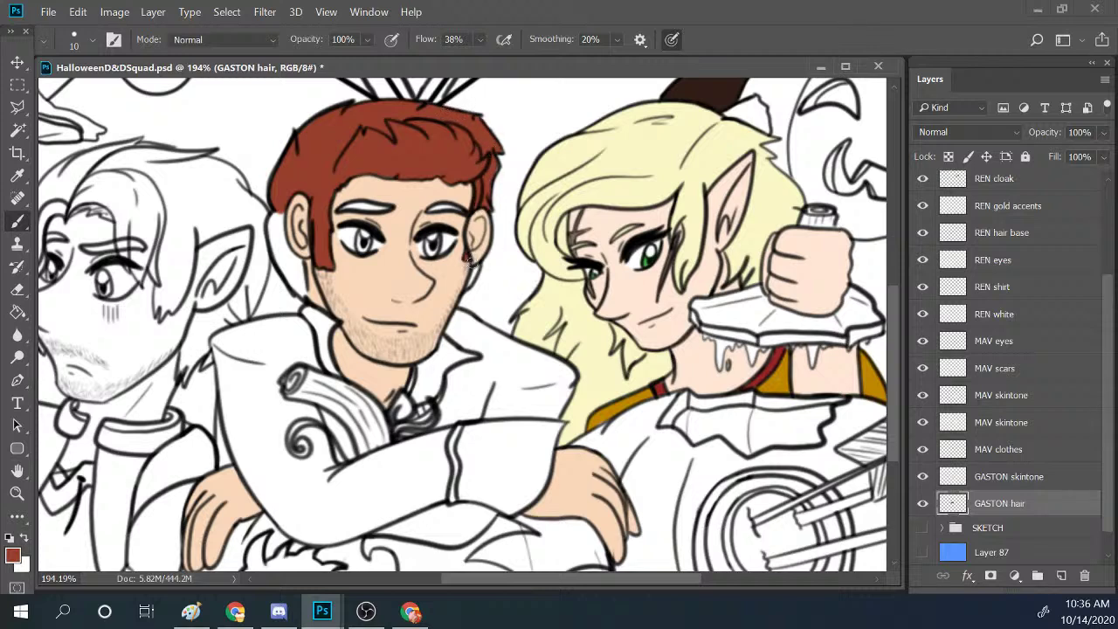
mouse_move(276, 213)
left_mouse_down()
mouse_move(274, 241)
mouse_move(296, 264)
mouse_move(284, 270)
left_mouse_up()
left_click_drag(279, 258, 309, 297)
mouse_move(336, 208)
left_mouse_down()
mouse_move(405, 200)
mouse_move(369, 208)
mouse_move(402, 178)
mouse_move(435, 211)
mouse_move(418, 215)
mouse_move(471, 202)
mouse_move(460, 215)
mouse_move(431, 208)
left_mouse_up()
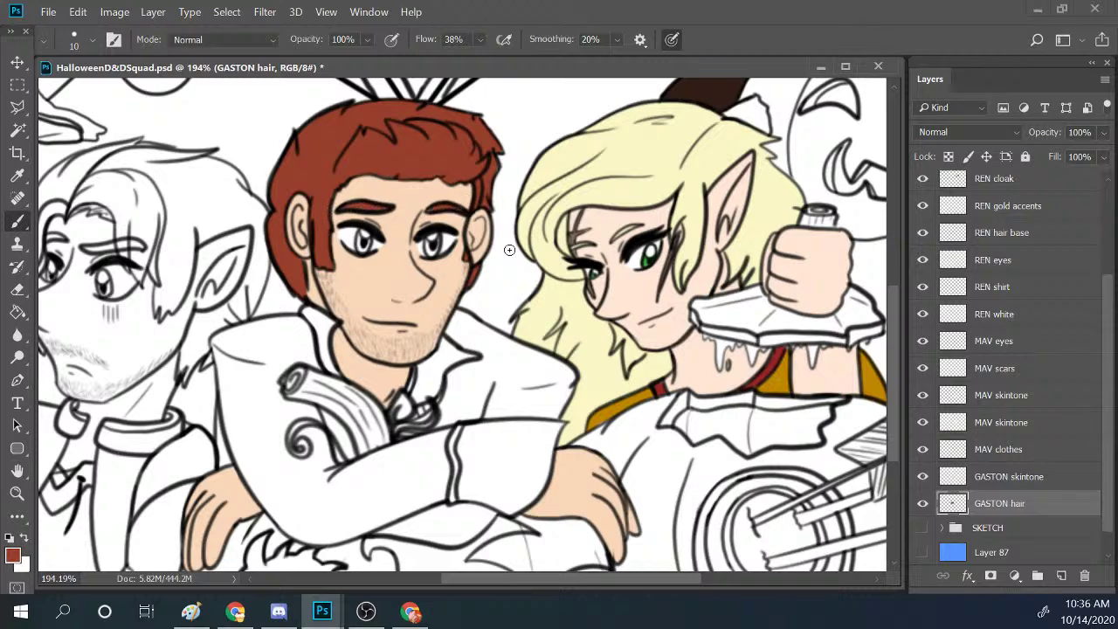
Examine the colouring progress across the whole composition and close up on the red horned figure, the central characters and the uncoloured figures.
left_click(16, 493)
scroll(578, 304, "down", 5)
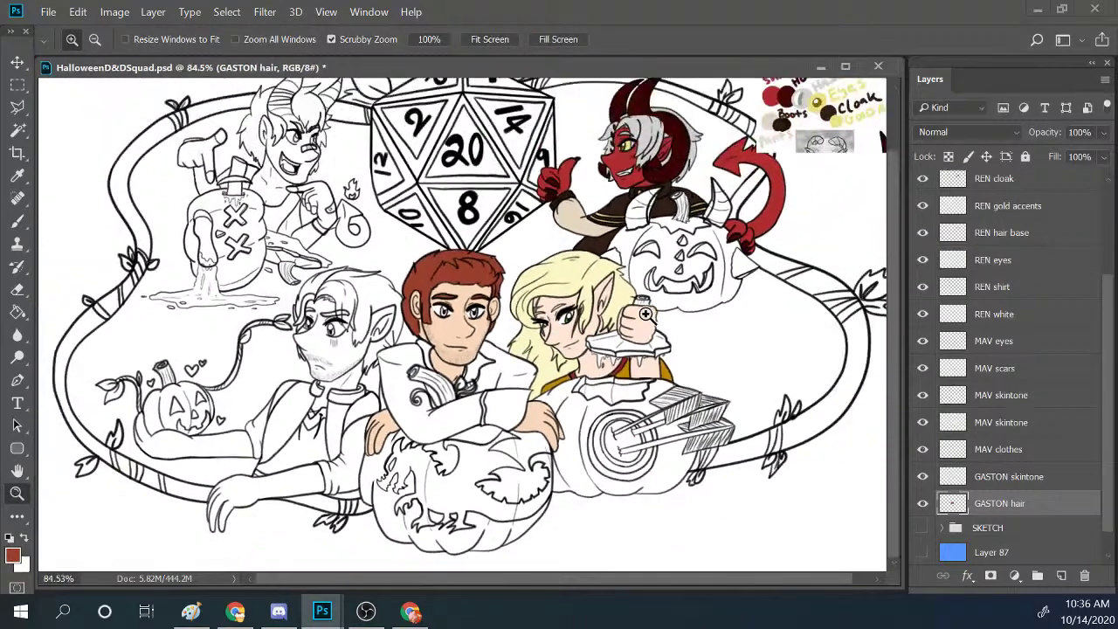
scroll(635, 324, "up", 3)
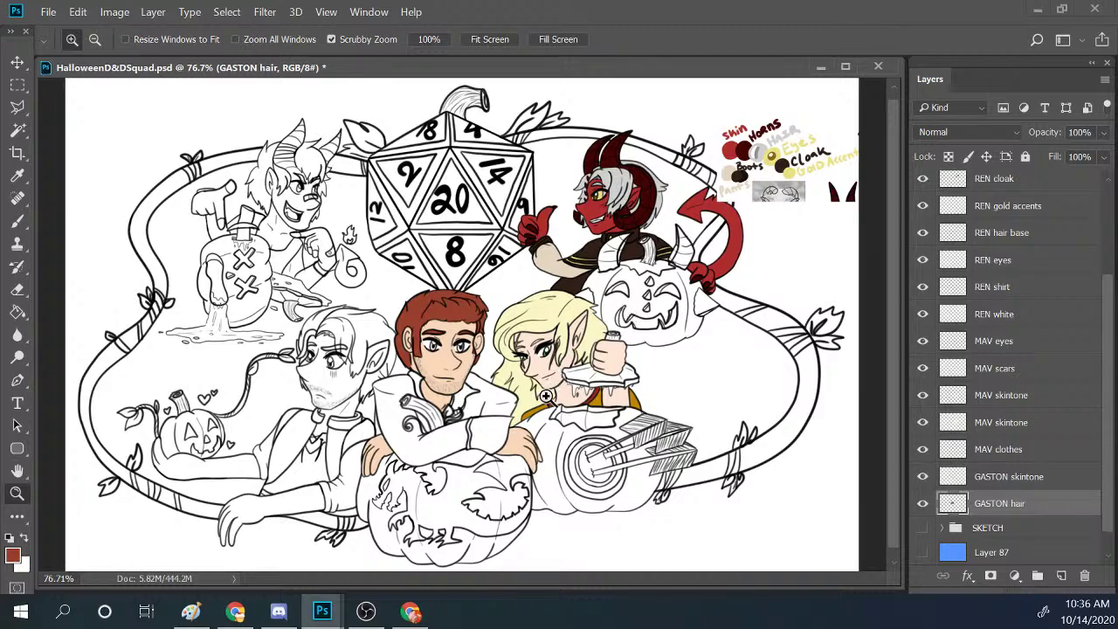
mouse_move(534, 390)
left_mouse_down()
mouse_move(547, 383)
mouse_move(539, 376)
left_mouse_up()
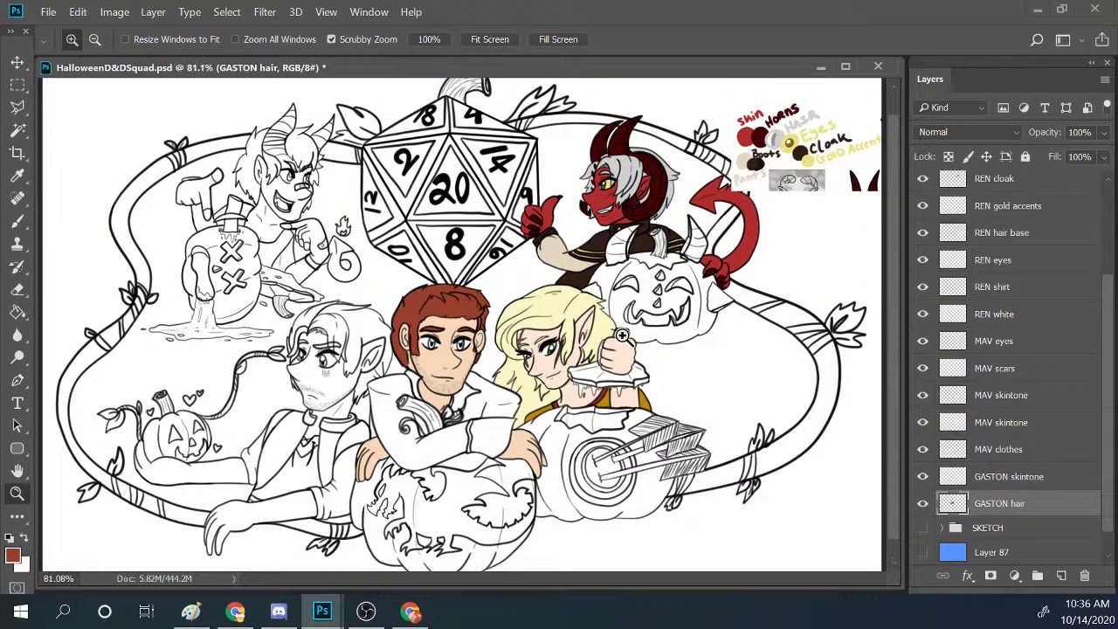
scroll(902, 324, "up", 1)
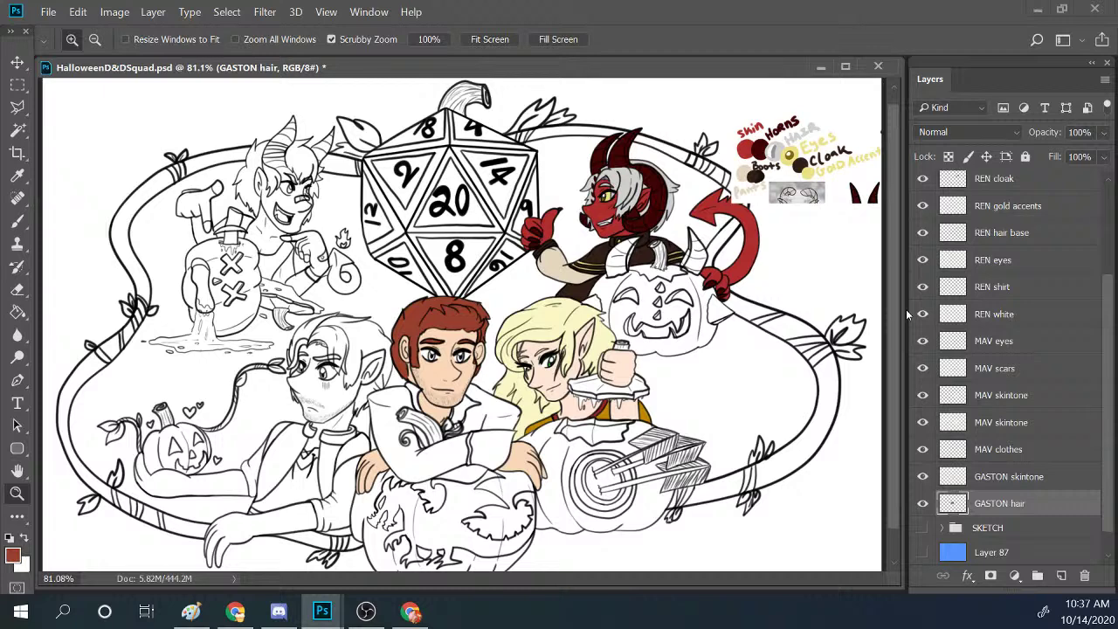
left_click_drag(703, 225, 895, 226)
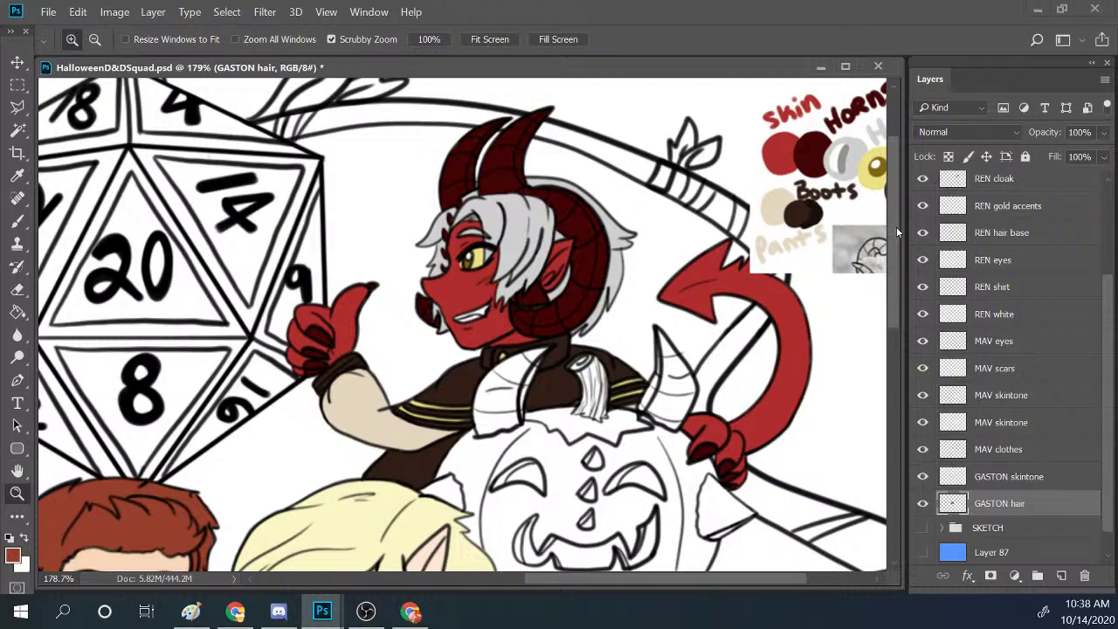
left_click_drag(896, 227, 892, 352)
left_click_drag(663, 580, 607, 580)
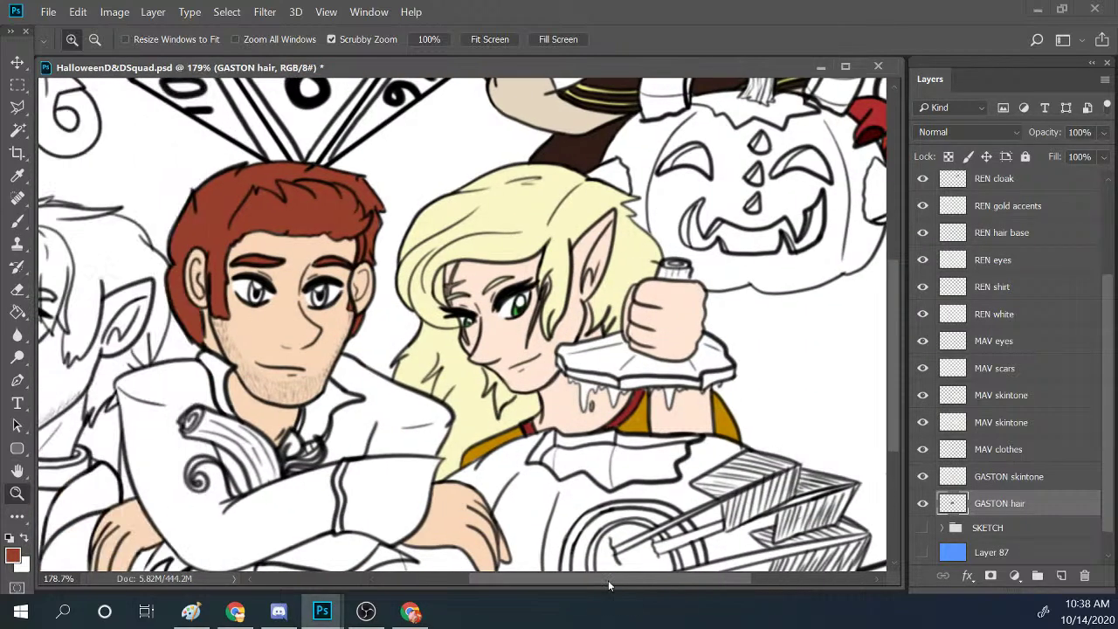
scroll(893, 387, "down", 2)
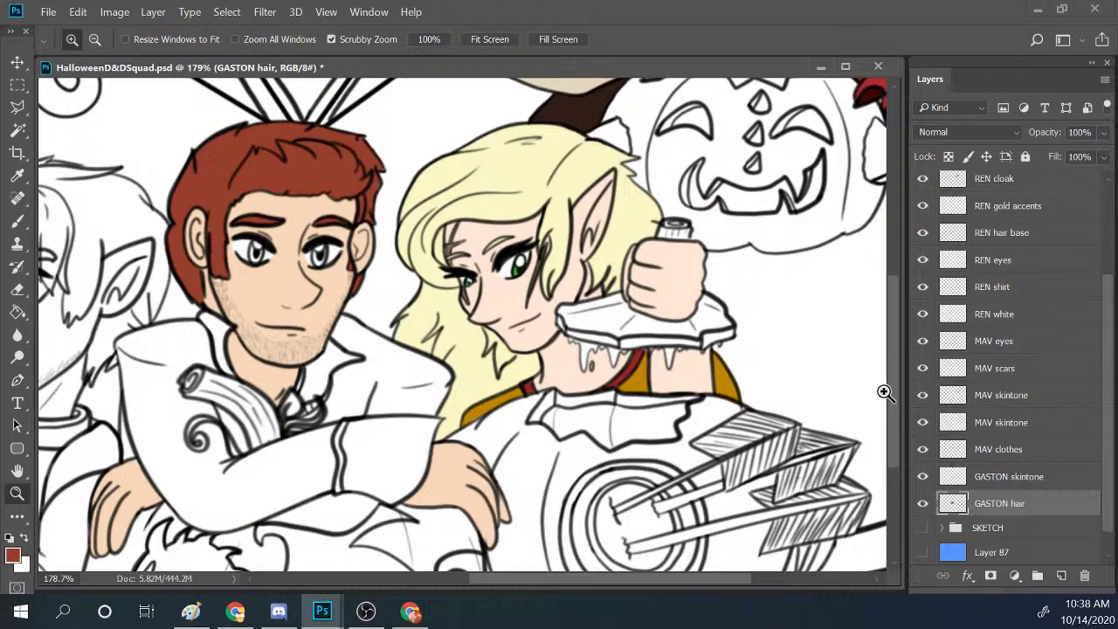
left_click_drag(668, 578, 656, 578)
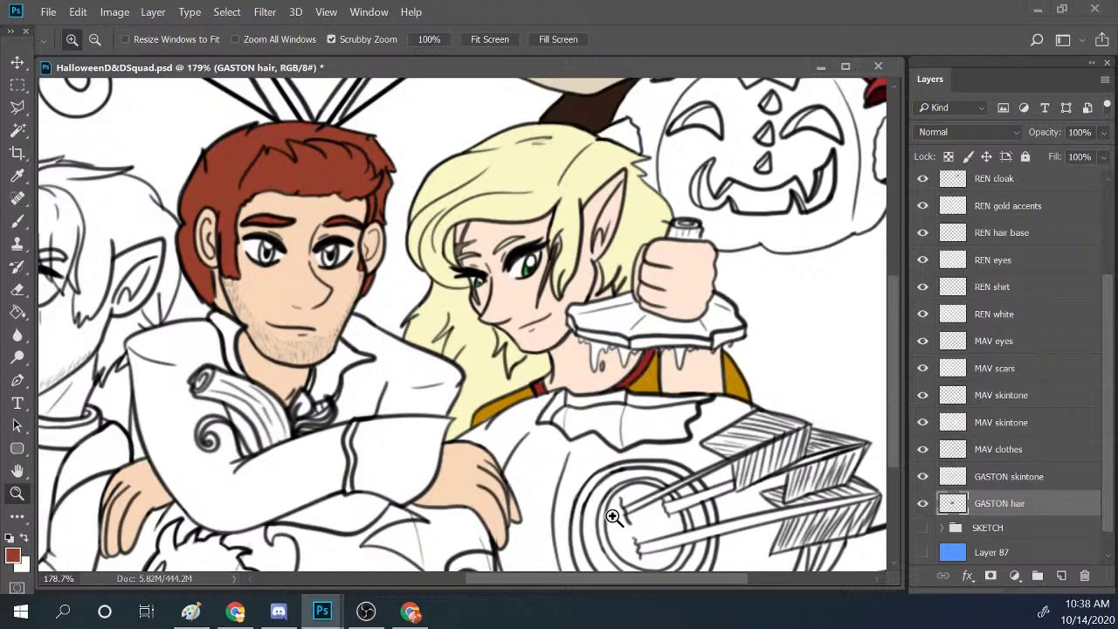
scroll(644, 577, "left", 2)
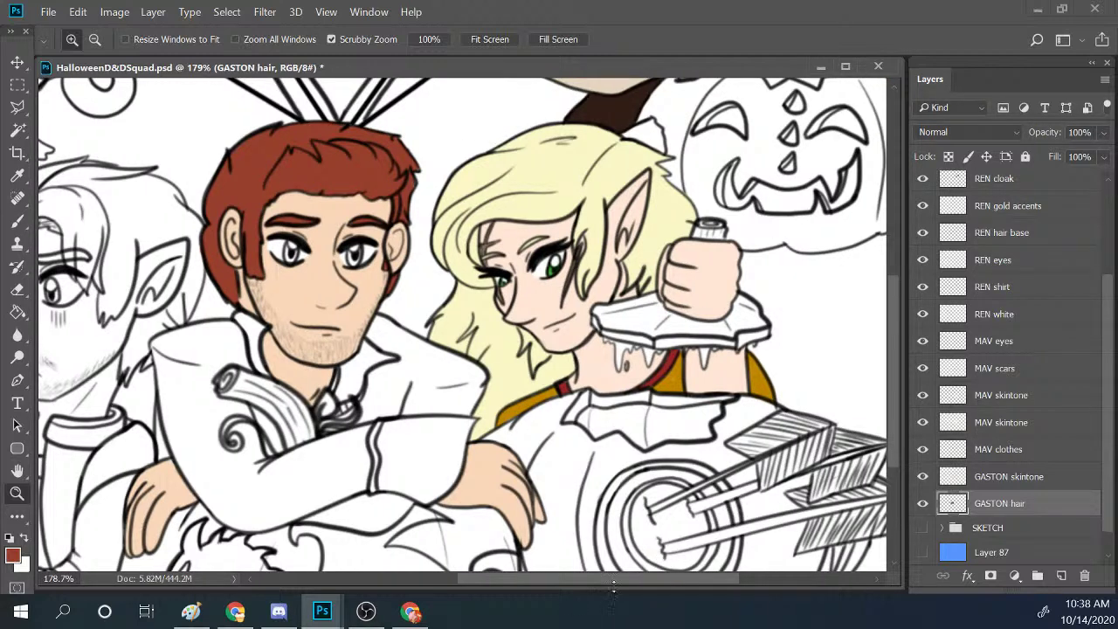
scroll(619, 579, "right", 1)
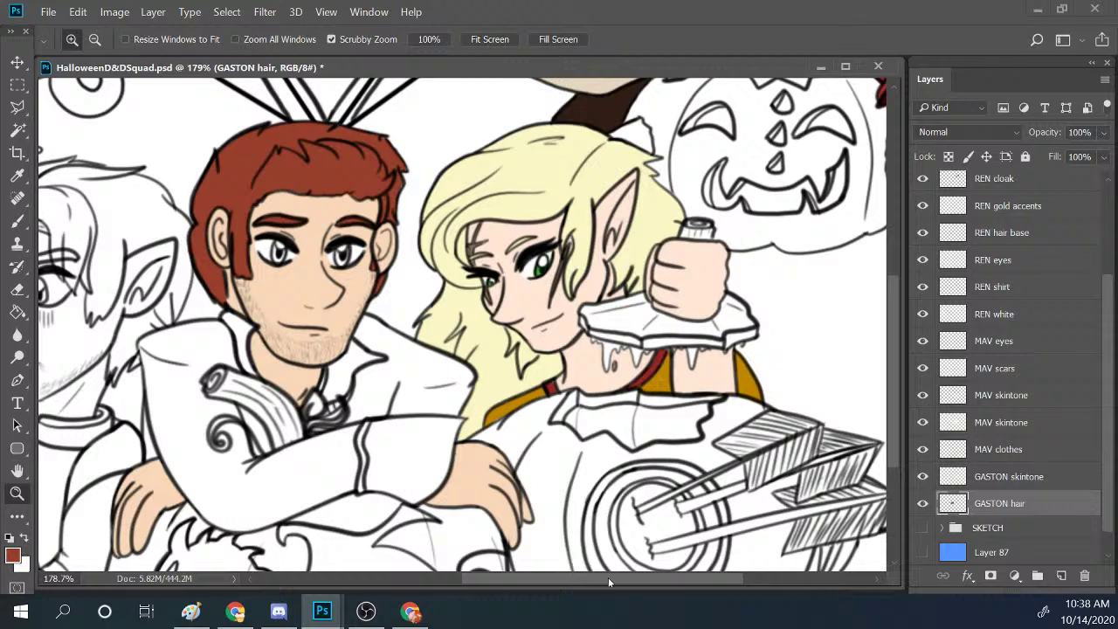
left_click_drag(608, 577, 463, 578)
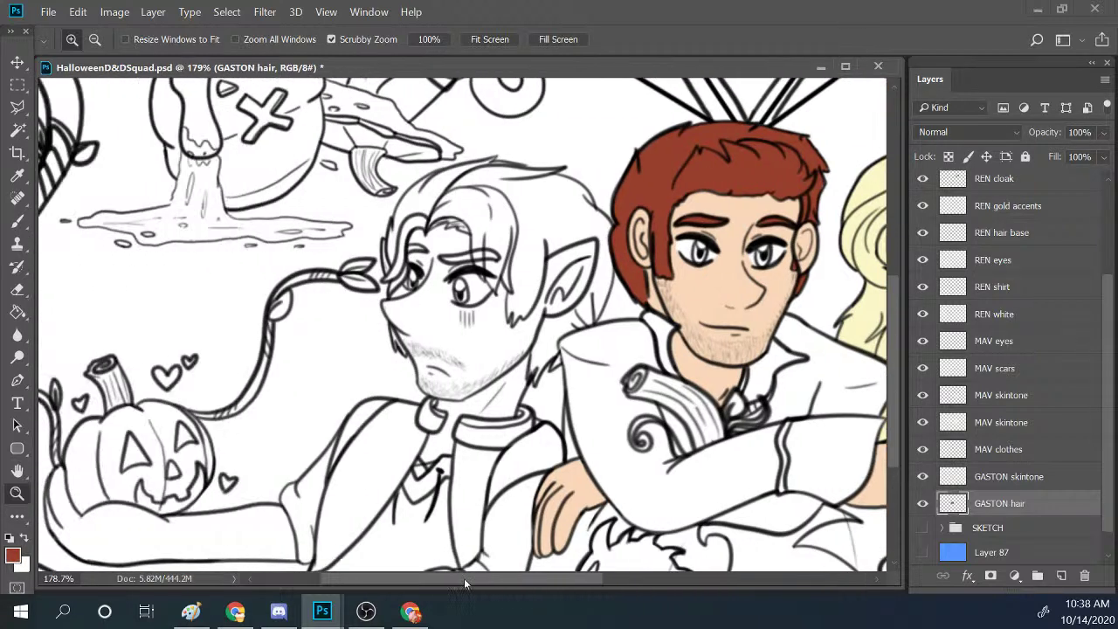
scroll(886, 376, "down", 2)
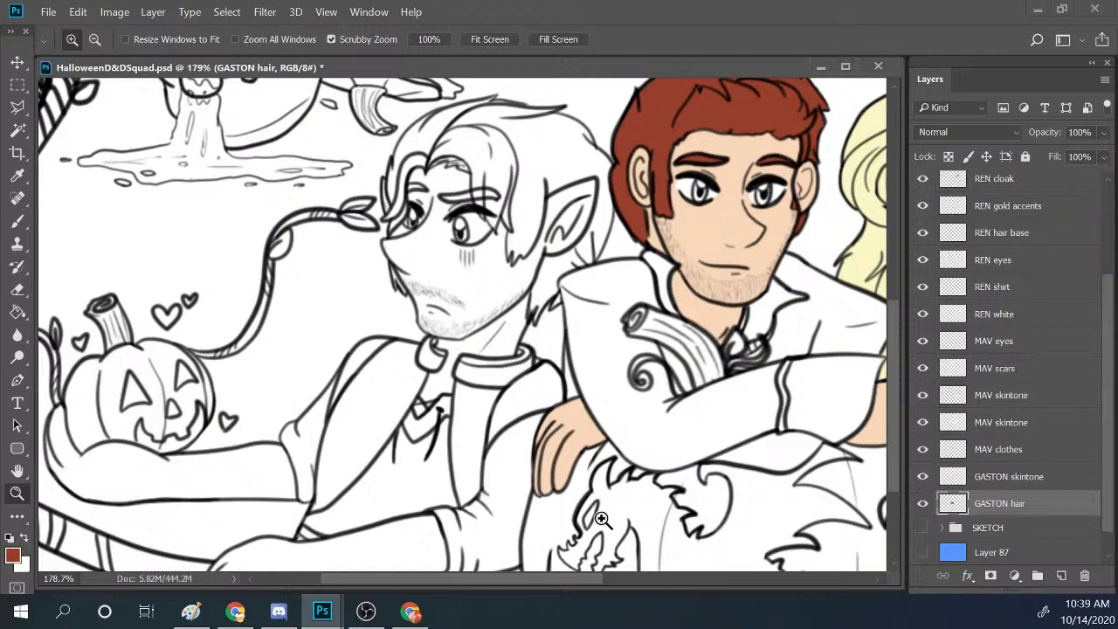
left_click_drag(894, 406, 897, 400)
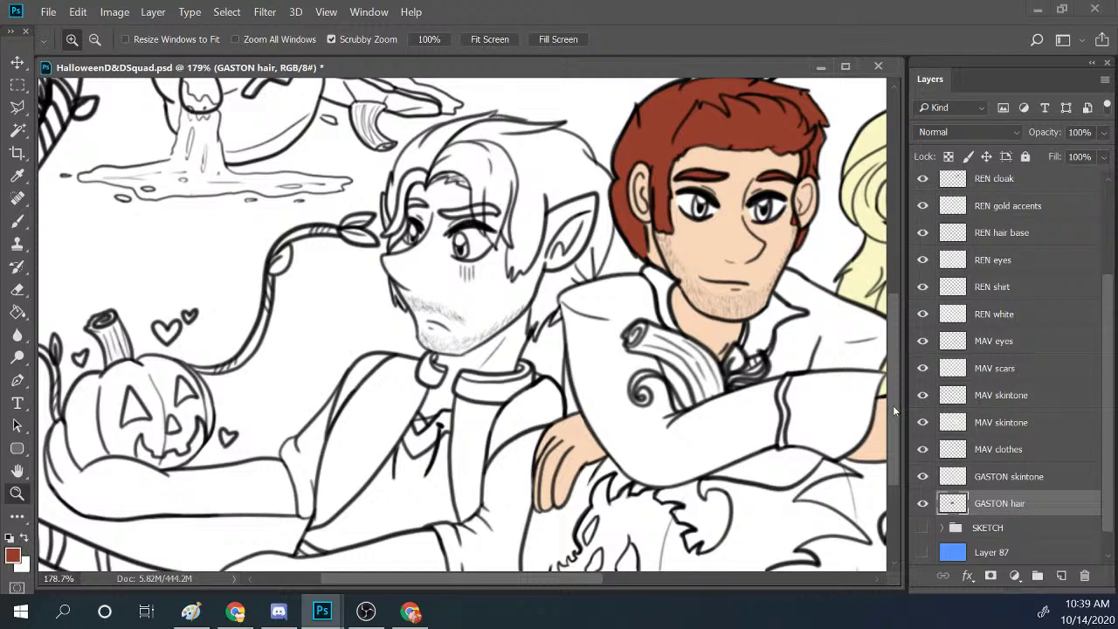
left_click_drag(892, 406, 892, 413)
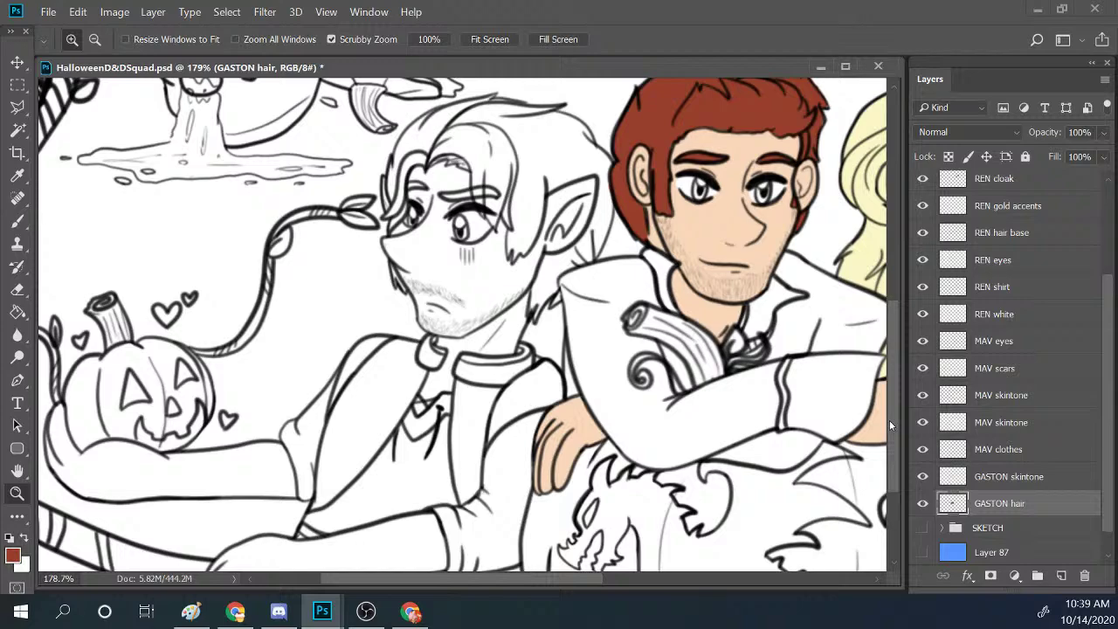
left_click_drag(889, 420, 897, 236)
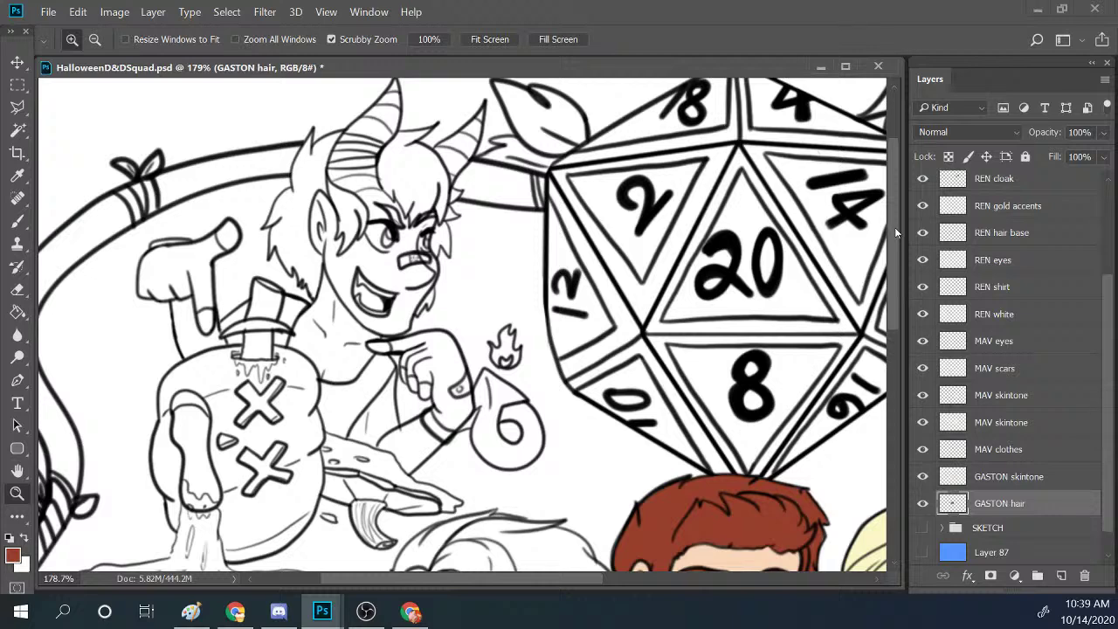
scroll(897, 318, "up", 2)
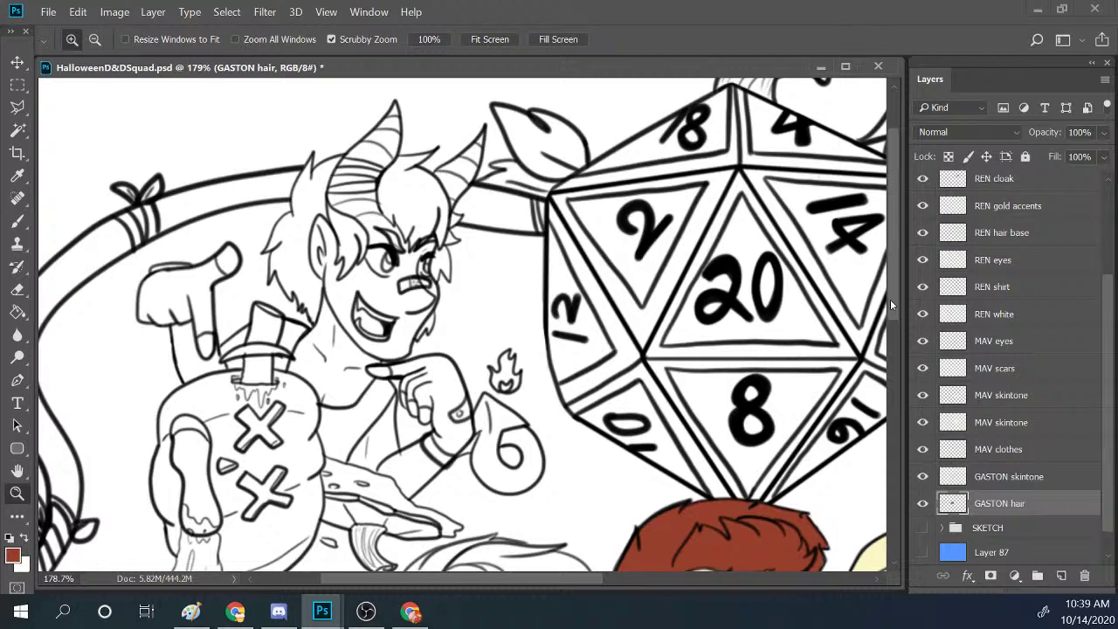
Review the full drawing again, comparing the coloured characters with the uncoloured figures and pumpkins, and return to a close view of Gaston.
scroll(622, 327, "down", 5)
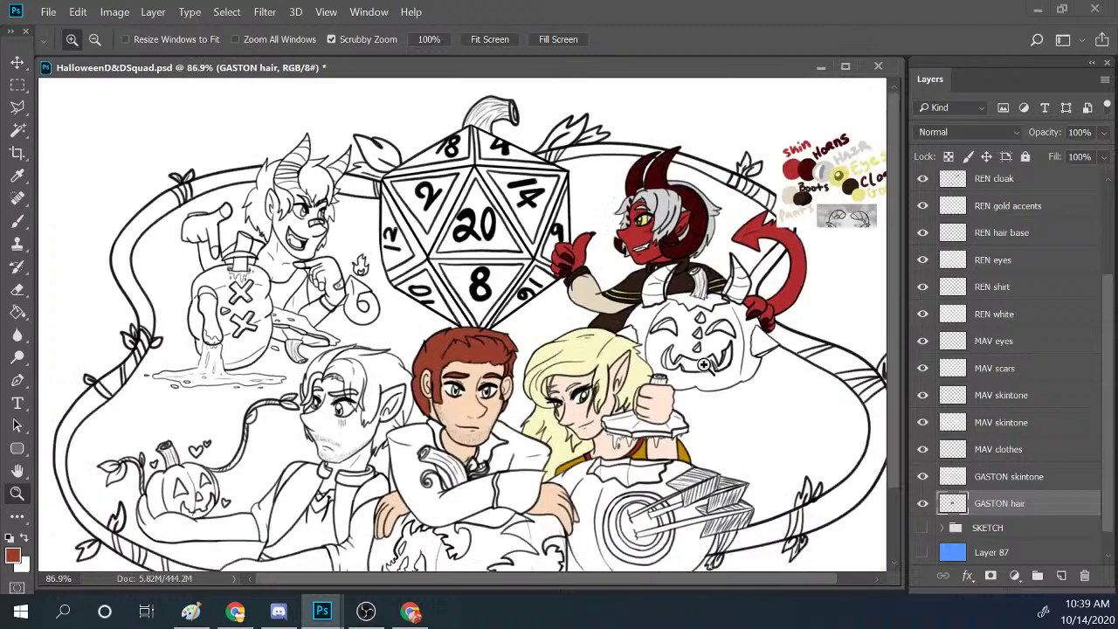
scroll(666, 397, "up", 1)
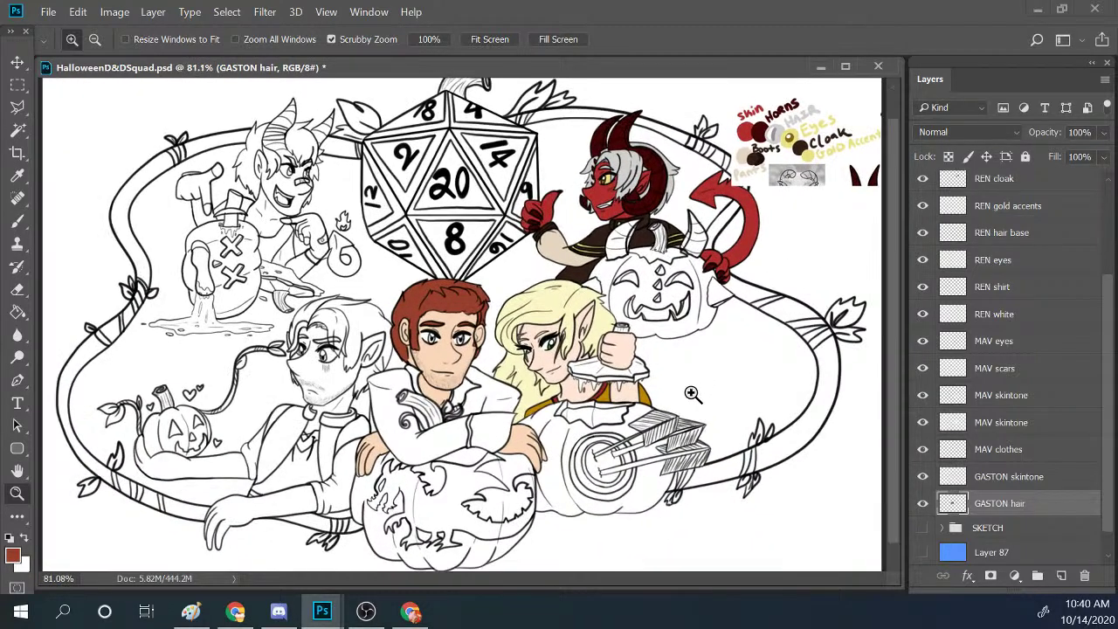
scroll(896, 356, "up", 1)
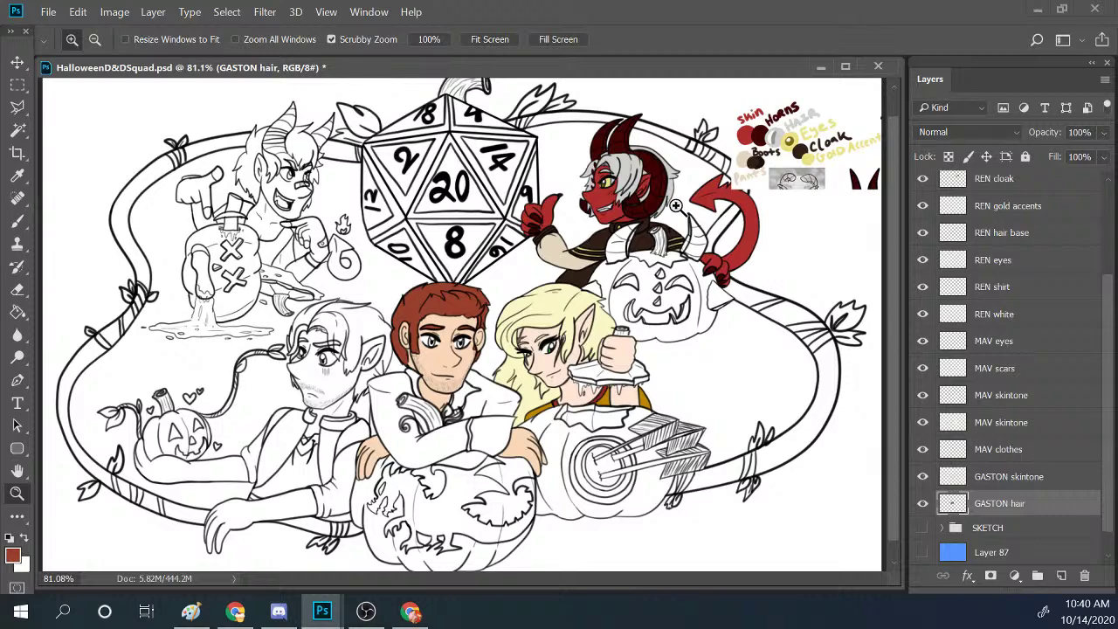
left_click_drag(702, 231, 737, 227)
scroll(900, 254, "up", 3)
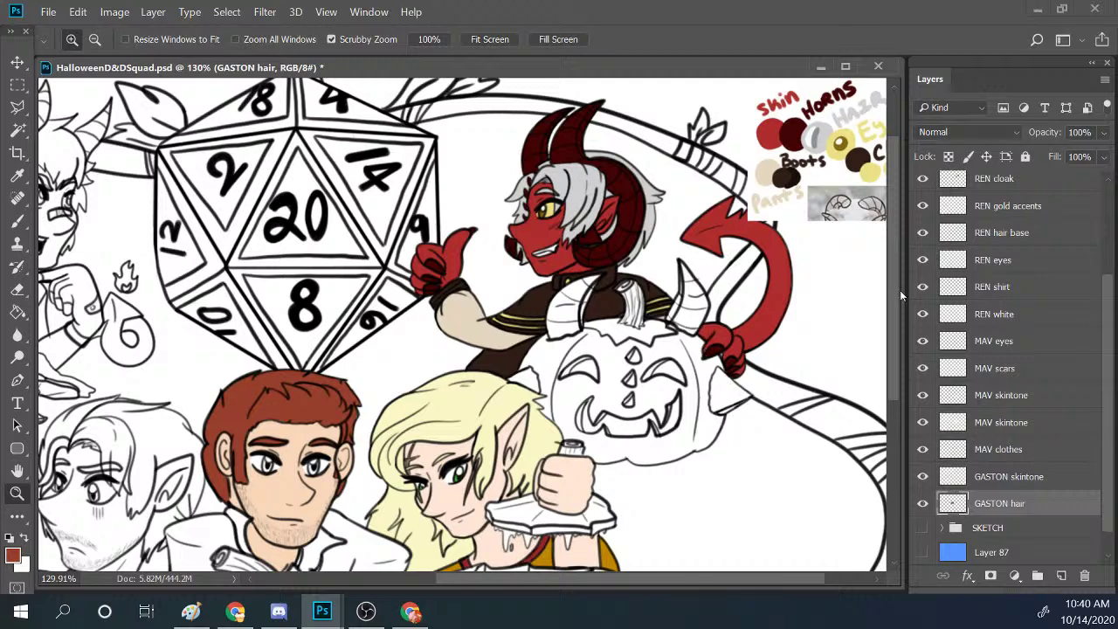
scroll(890, 324, "down", 10)
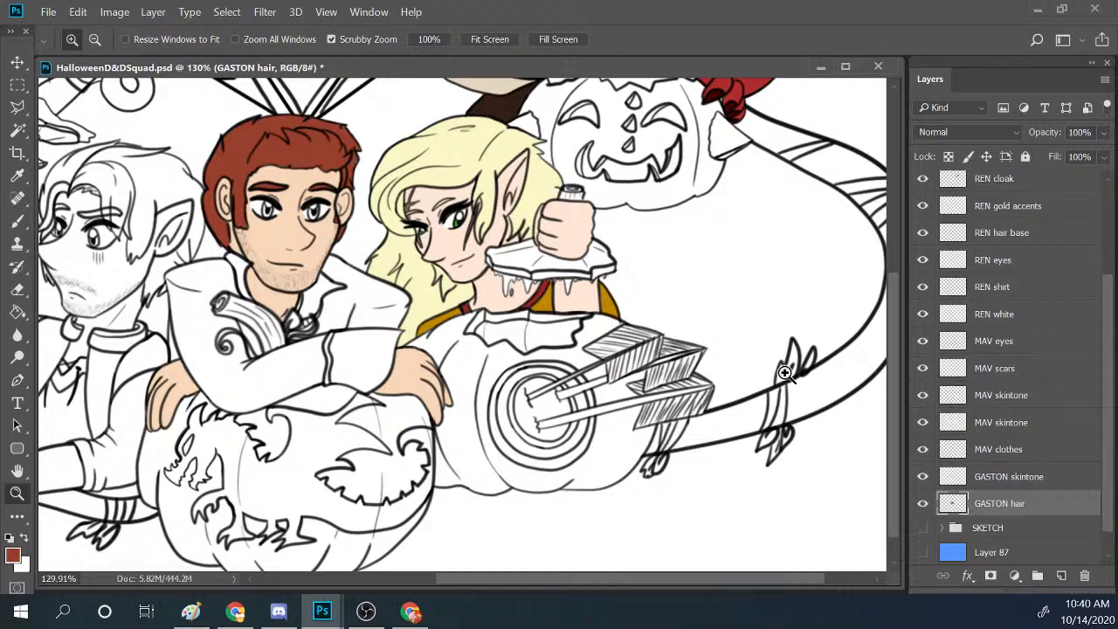
left_click_drag(700, 582, 645, 580)
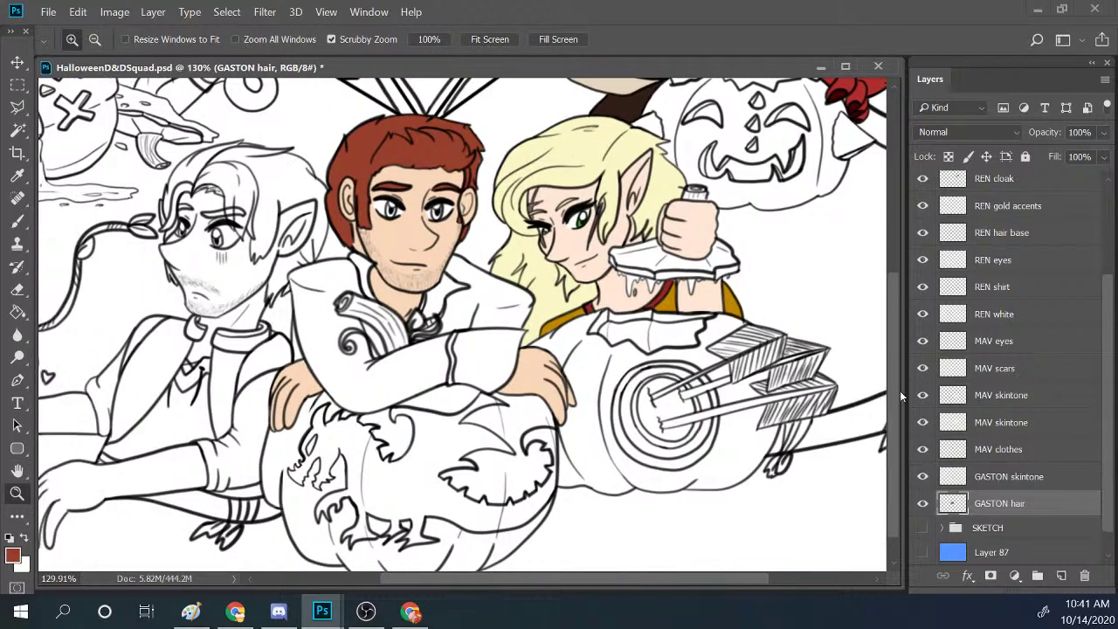
scroll(891, 412, "down", 1)
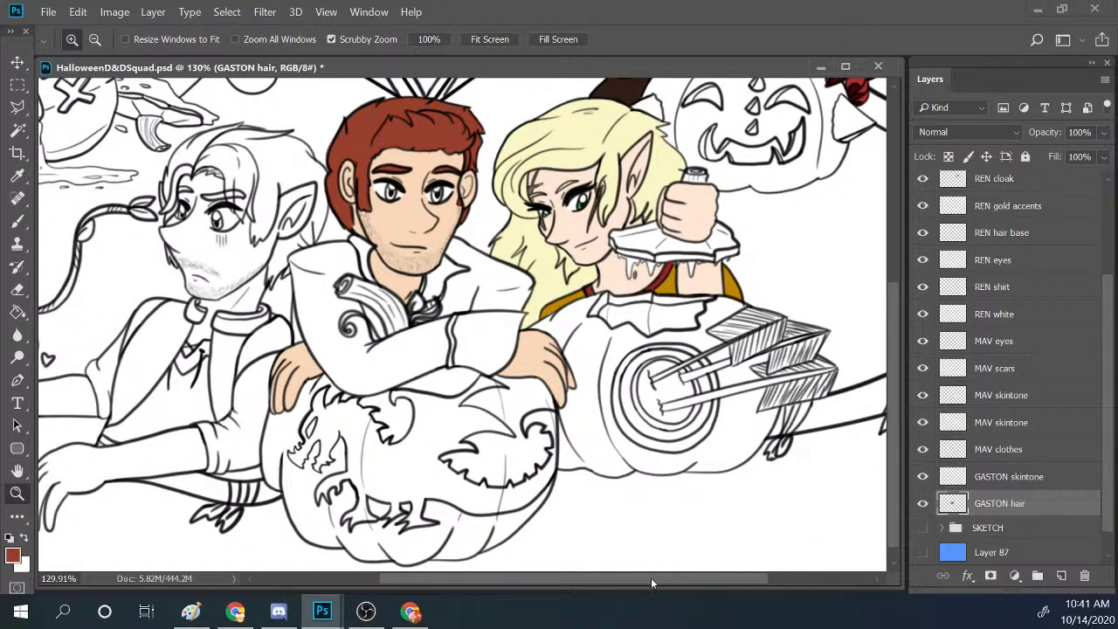
left_click_drag(650, 583, 630, 582)
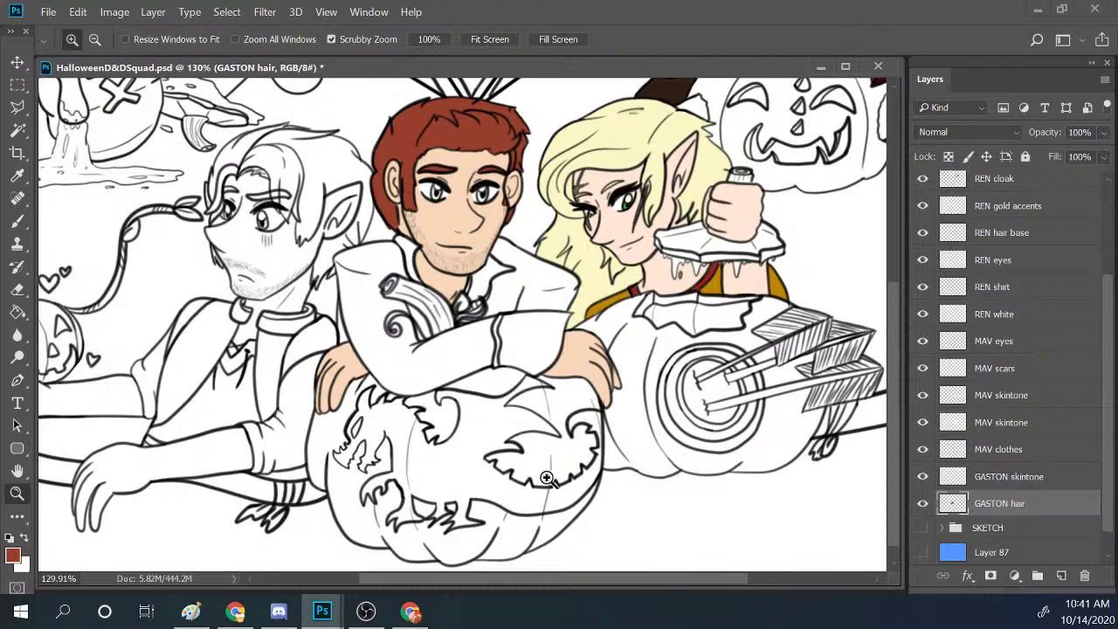
left_click_drag(676, 580, 578, 582)
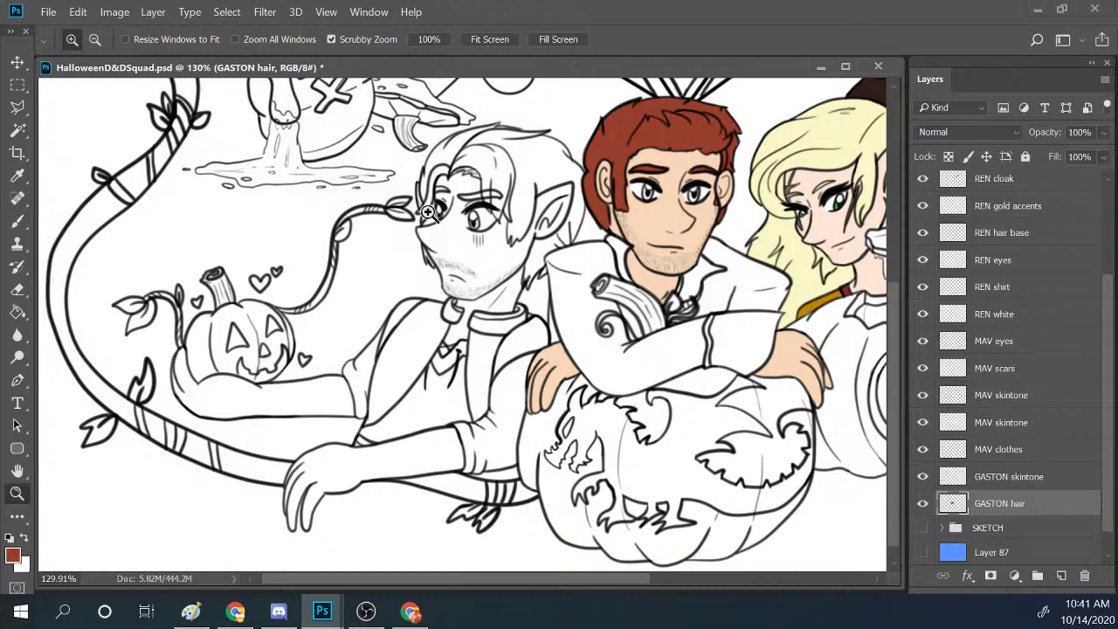
left_click_drag(895, 418, 898, 345)
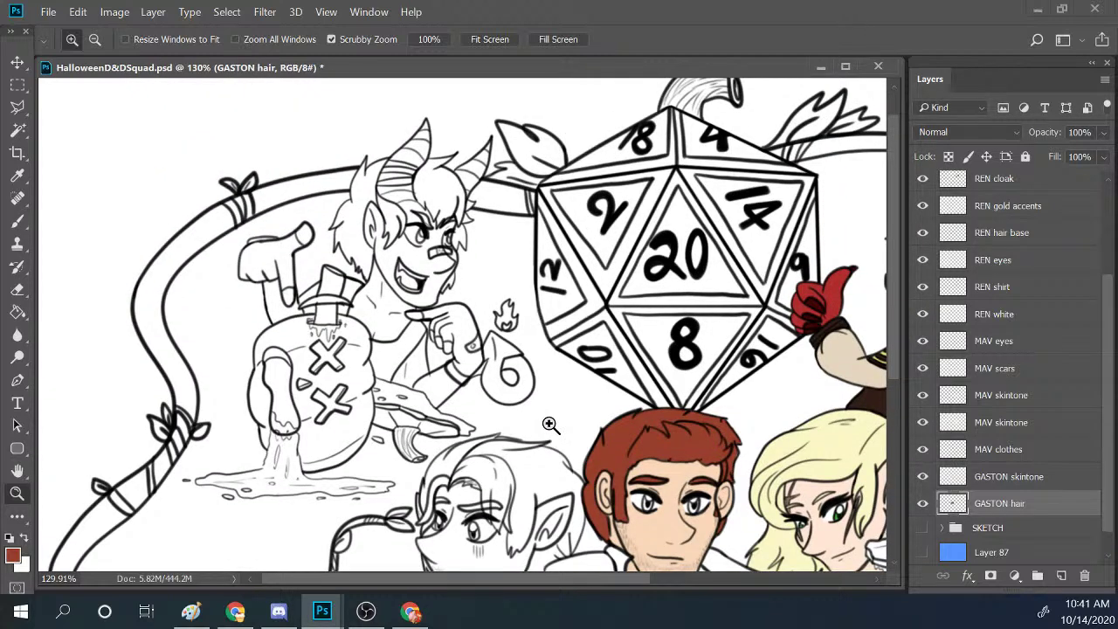
left_click_drag(589, 577, 671, 581)
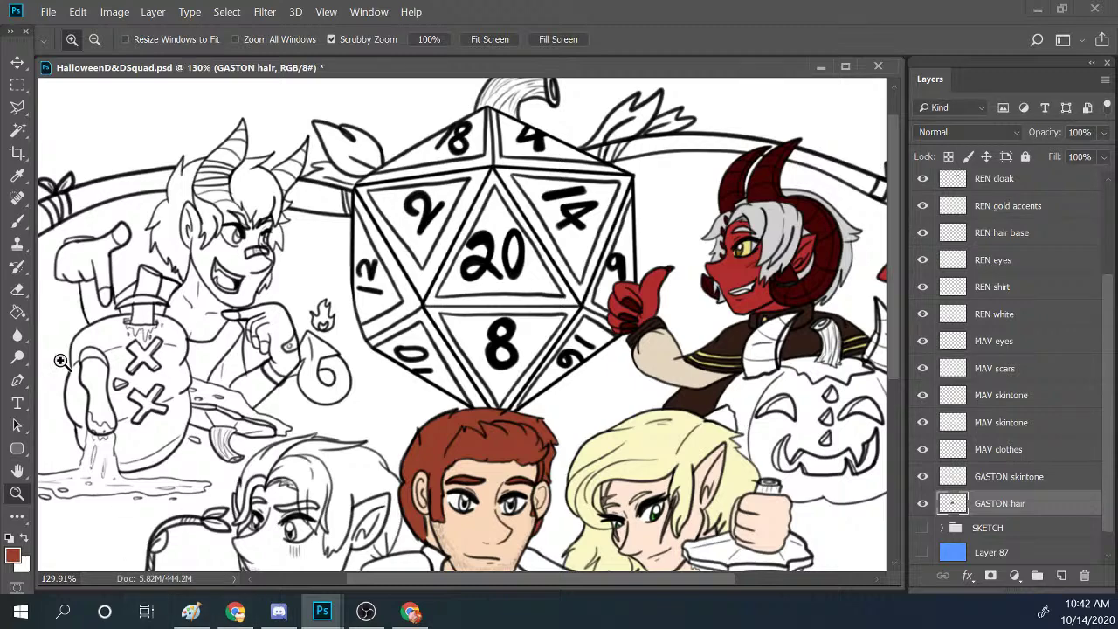
scroll(250, 293, "up", 3)
left_click_drag(511, 578, 438, 583)
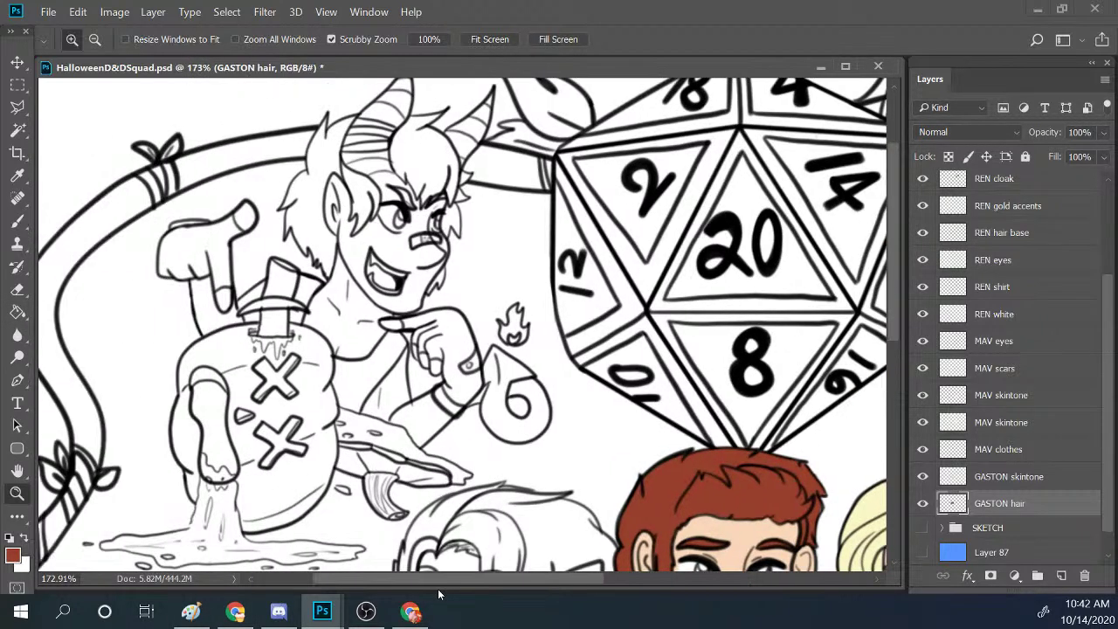
scroll(690, 352, "down", 1)
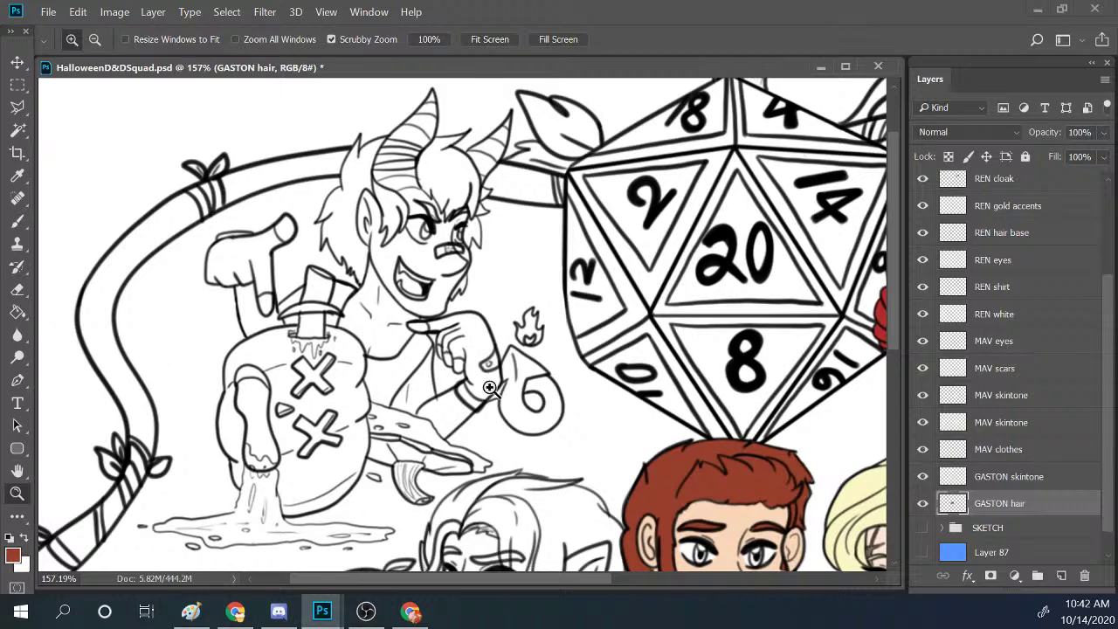
scroll(731, 391, "down", 5)
scroll(741, 385, "down", 1)
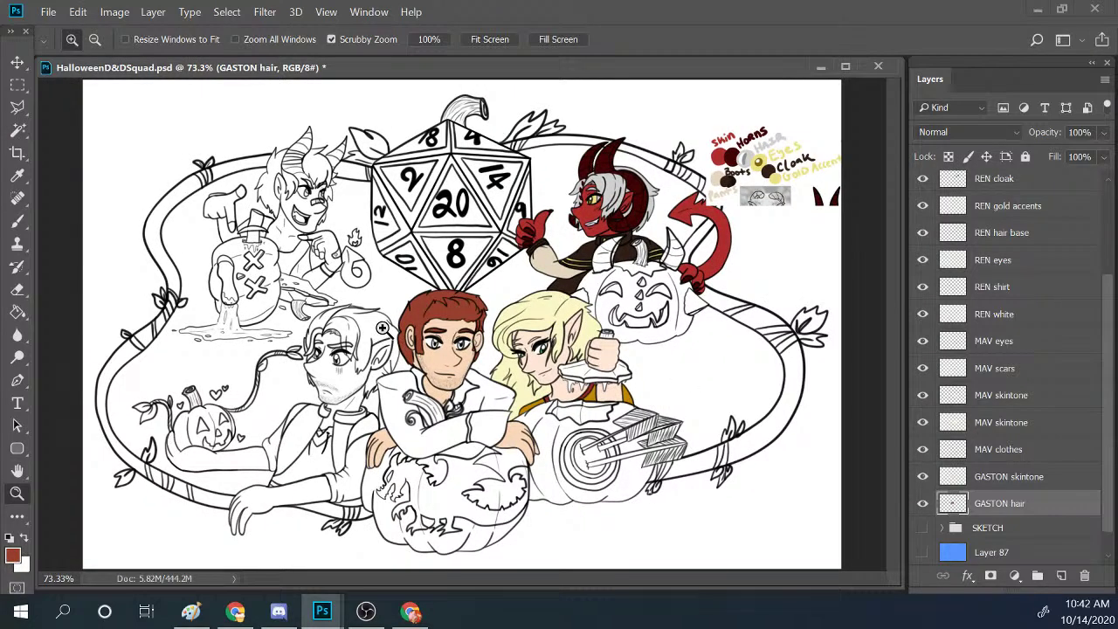
scroll(524, 445, "up", 7)
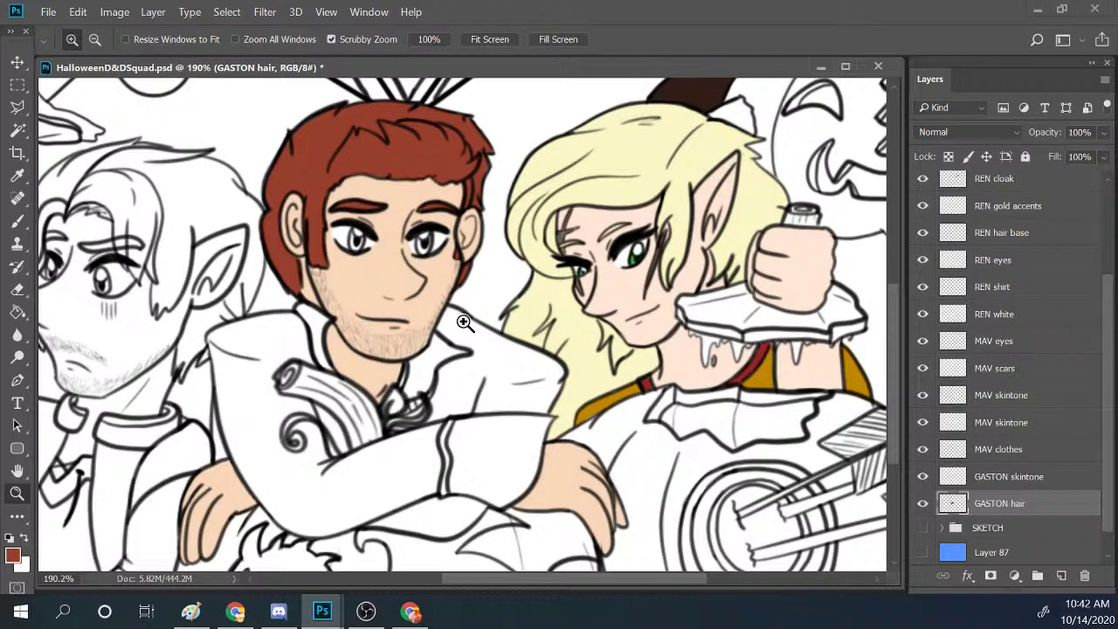
left_click(324, 616)
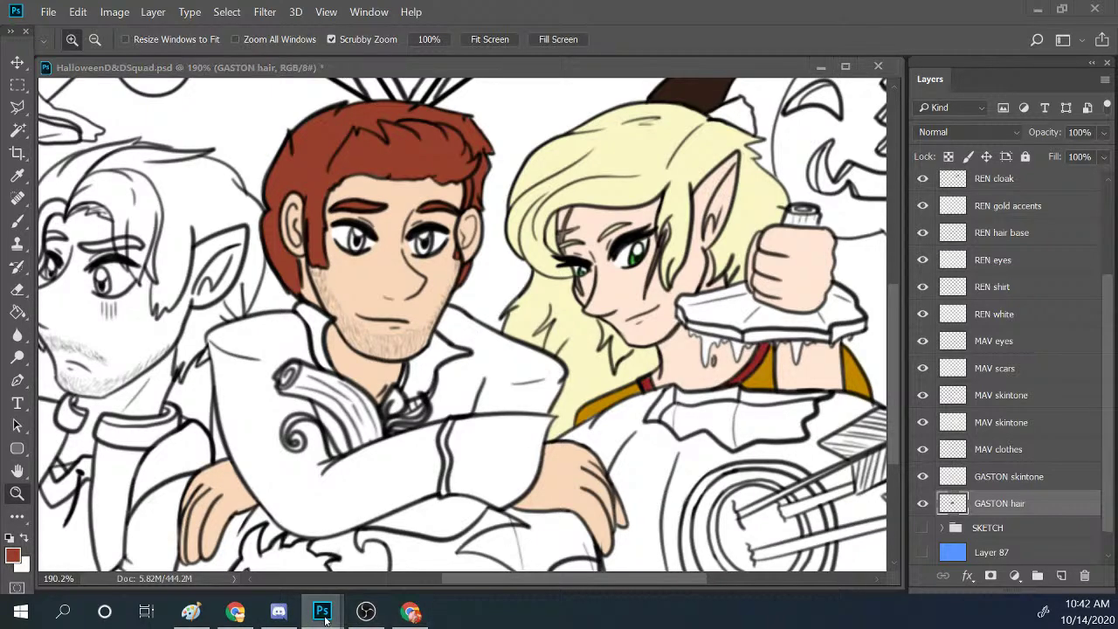
Sample the green of Gaston's tunic sleeve from 5-30-20 Ren + Gaston.png as the brush colour and return to the squad drawing.
left_click(568, 528)
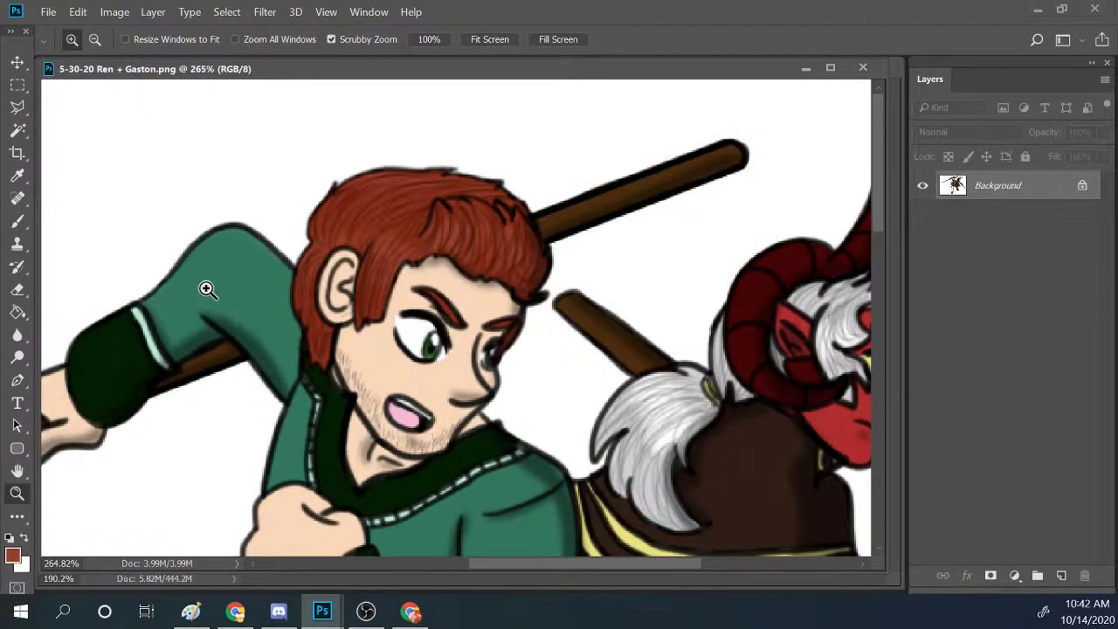
left_click(16, 221)
left_click(235, 273, "alt")
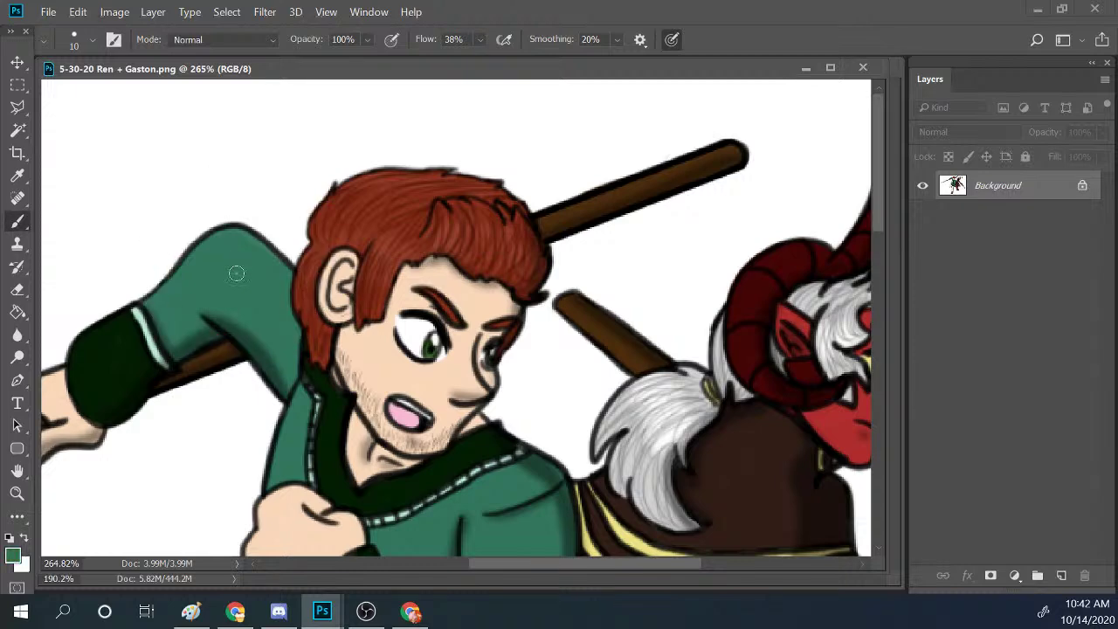
left_click(805, 68)
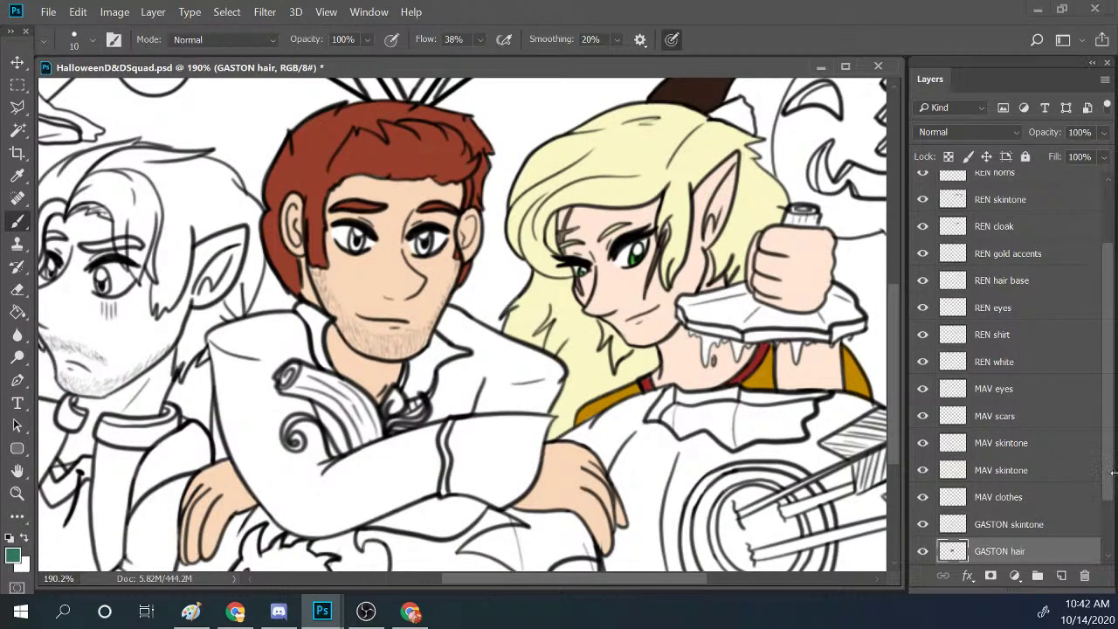
Add a new layer between GASTON hair and the SKETCH group, and name it GASTON clothes.
scroll(1092, 489, "down", 3)
left_click(1013, 500)
left_click(1061, 575)
double_click(988, 501)
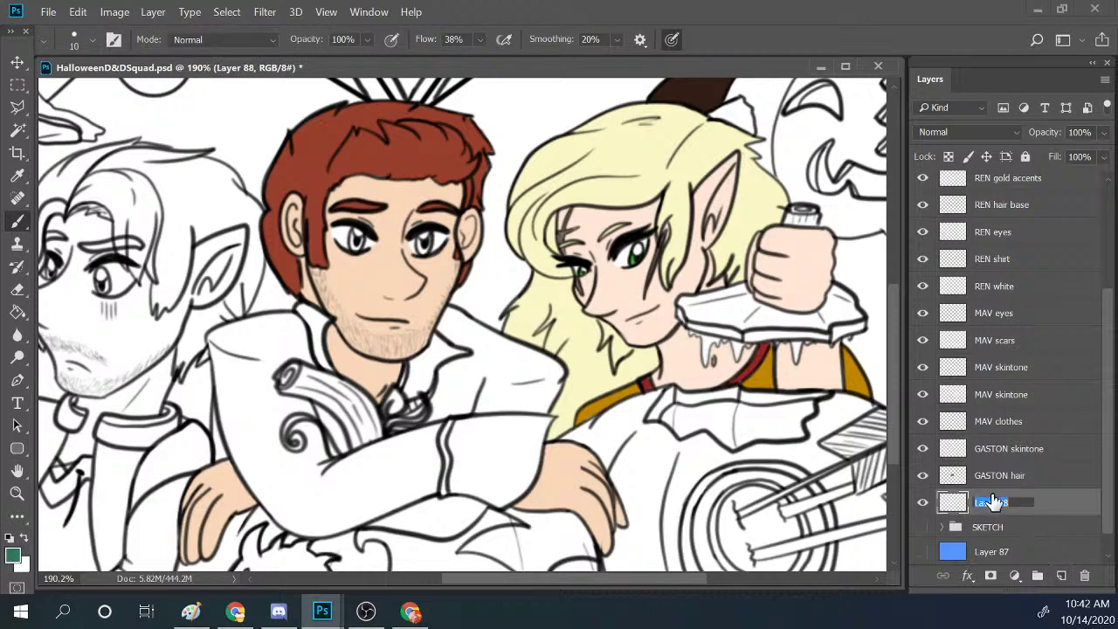
type("GASTON")
type(" do")
type("thes")
left_click(951, 511)
Paint Gaston's shoulder beside the elf flat green on the GASTON clothes layer, and check it against the Ren + Gaston reference.
mouse_move(225, 339)
left_mouse_down()
mouse_move(218, 330)
mouse_move(302, 314)
mouse_move(258, 322)
left_mouse_up()
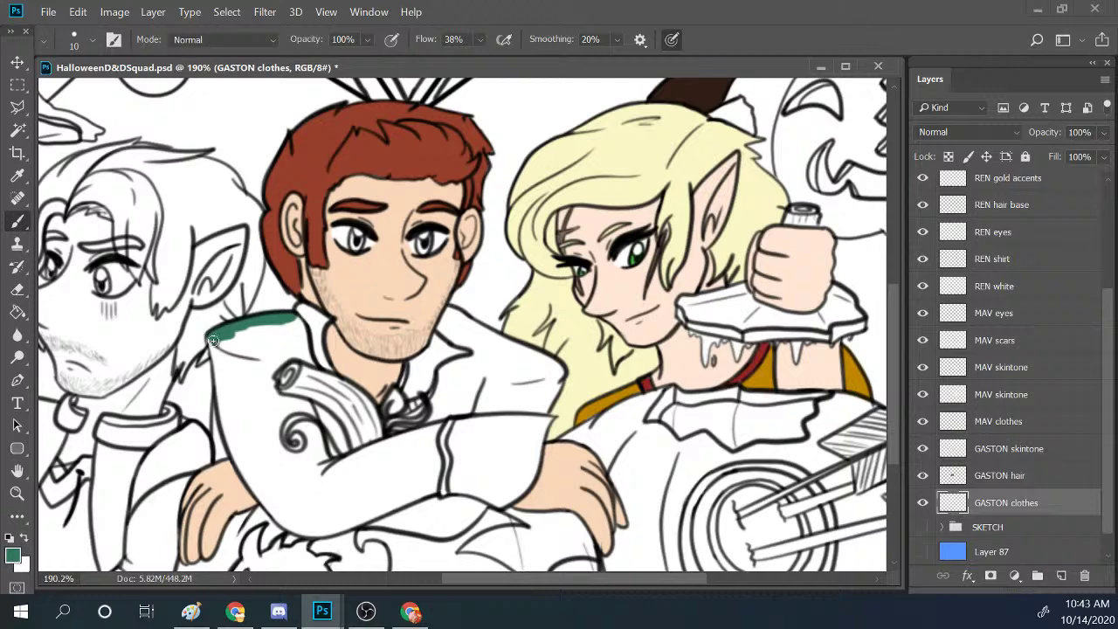
mouse_move(212, 343)
left_mouse_down()
mouse_move(218, 378)
mouse_move(223, 338)
mouse_move(229, 364)
mouse_move(227, 307)
mouse_move(221, 350)
mouse_move(246, 328)
mouse_move(228, 357)
mouse_move(265, 327)
mouse_move(237, 385)
mouse_move(276, 334)
mouse_move(254, 386)
mouse_move(291, 296)
mouse_move(303, 338)
mouse_move(296, 351)
mouse_move(278, 319)
mouse_move(302, 340)
mouse_move(261, 377)
mouse_move(274, 339)
left_mouse_up()
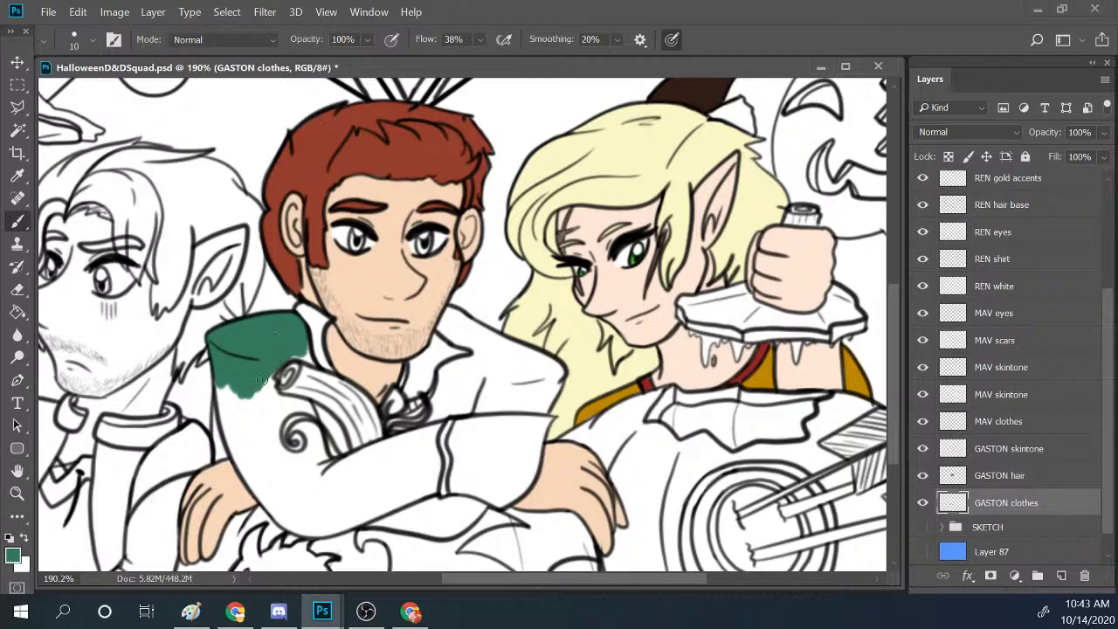
left_click_drag(261, 379, 310, 343)
mouse_move(323, 611)
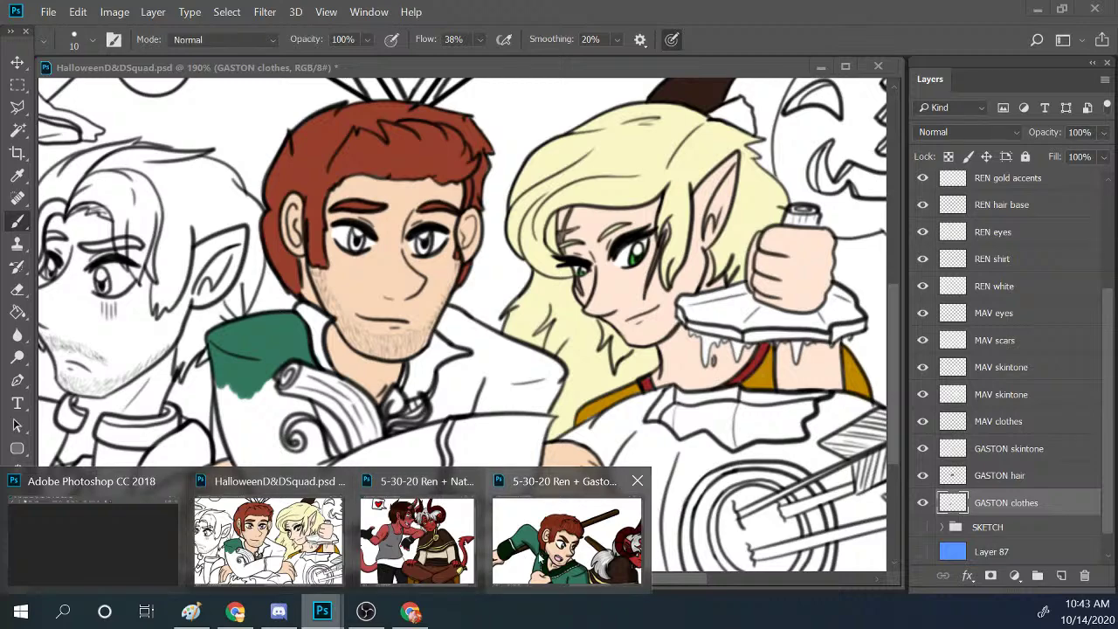
left_click(566, 537)
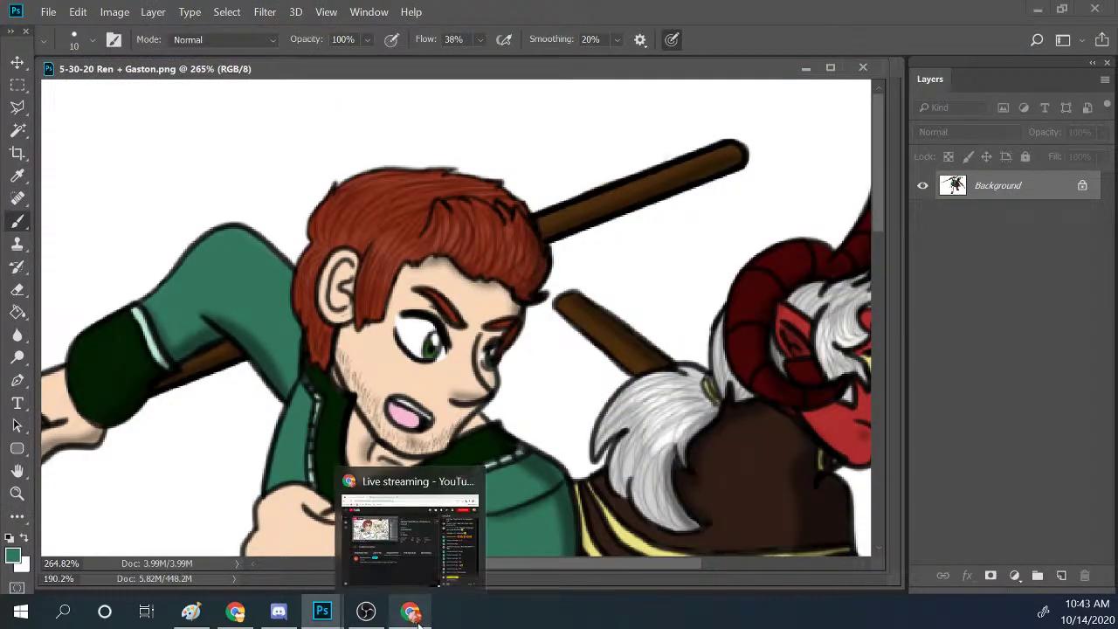
mouse_move(331, 616)
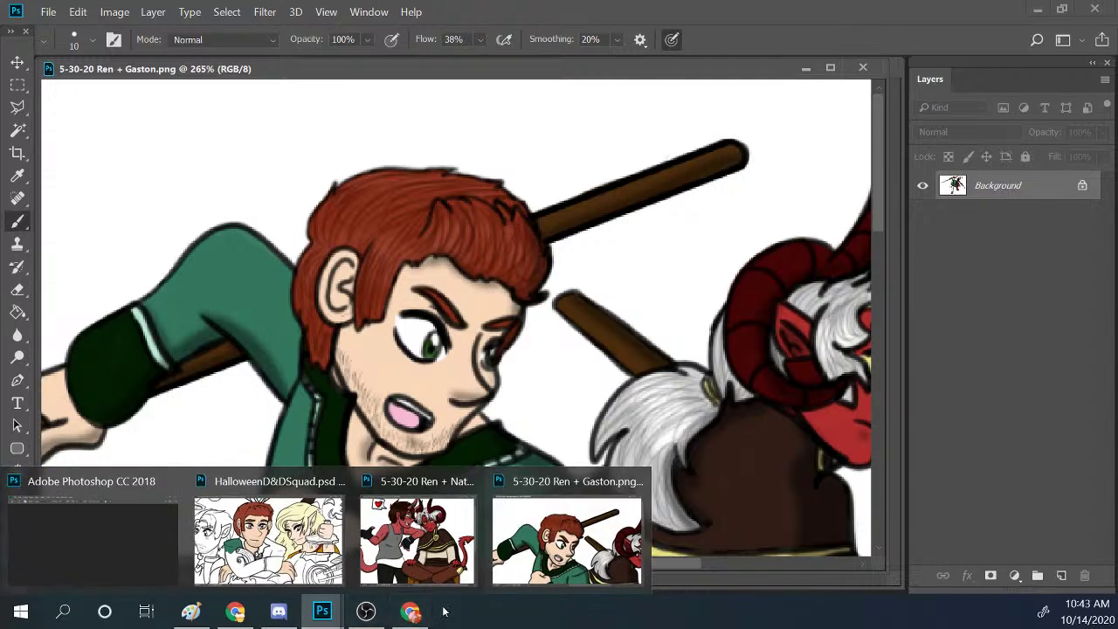
left_click(319, 550)
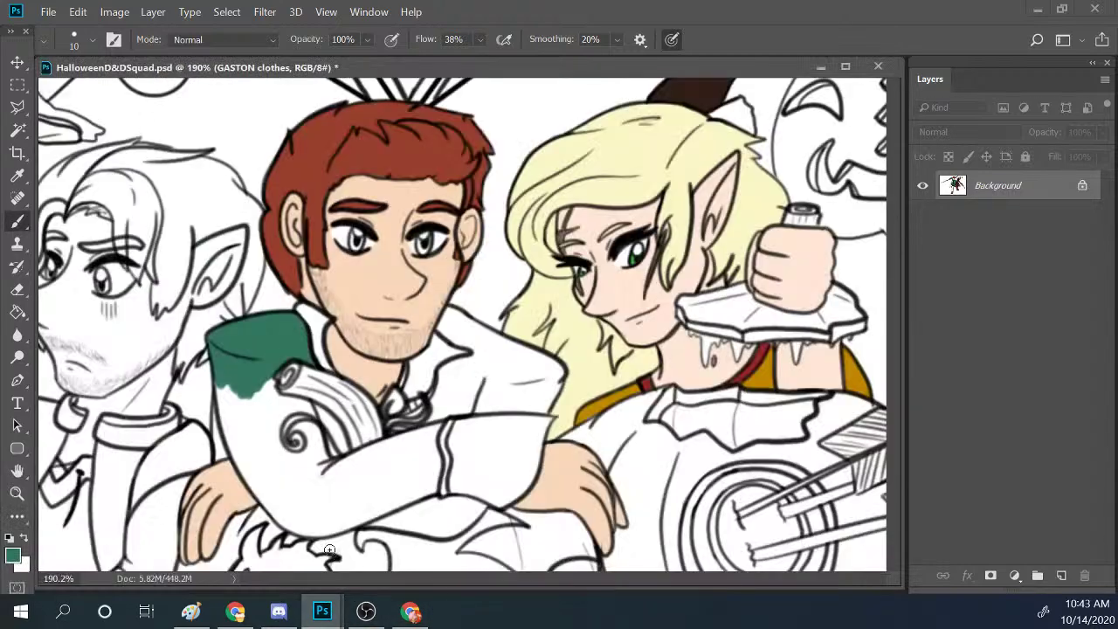
Continue the flat green down Gaston's sleeve, around the pumpkin stem and curled vine, and across the elbow.
mouse_move(218, 386)
left_mouse_down()
mouse_move(226, 420)
mouse_move(218, 365)
mouse_move(221, 413)
mouse_move(231, 364)
mouse_move(241, 453)
mouse_move(248, 401)
left_mouse_up()
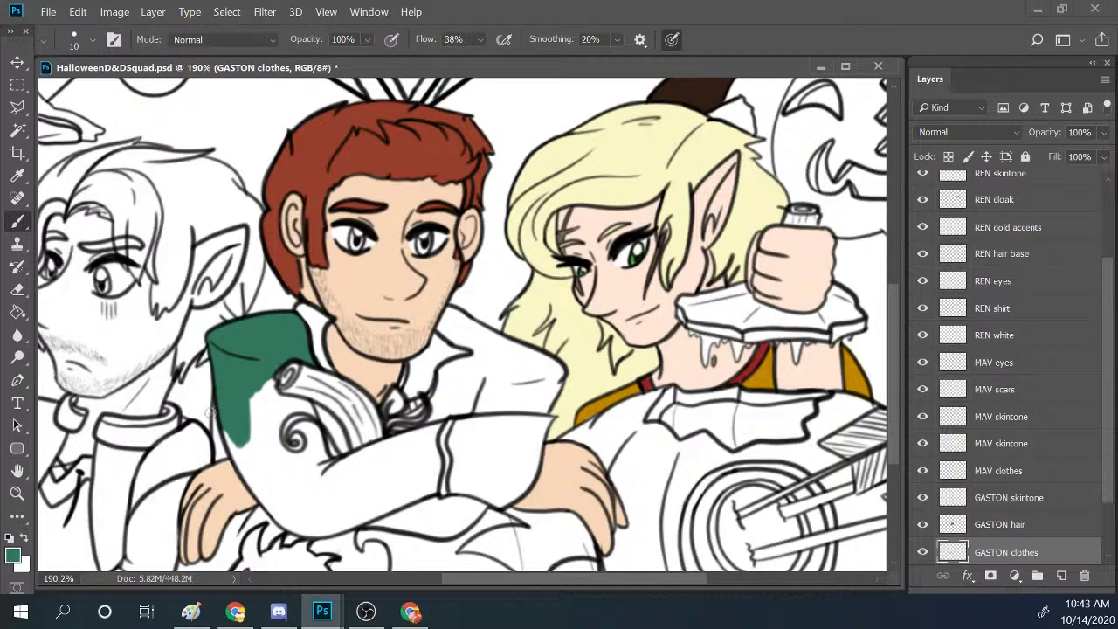
mouse_move(216, 458)
left_mouse_down()
mouse_move(218, 403)
mouse_move(237, 478)
mouse_move(264, 372)
mouse_move(254, 452)
left_mouse_up()
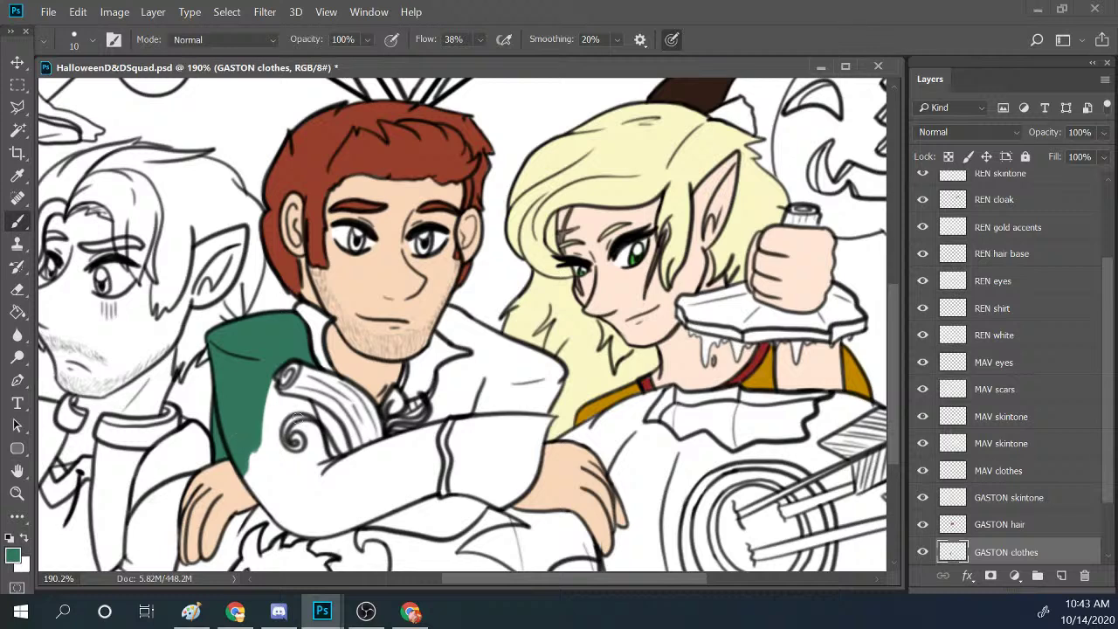
mouse_move(296, 418)
left_mouse_down()
mouse_move(257, 400)
mouse_move(269, 381)
mouse_move(273, 406)
mouse_move(262, 413)
mouse_move(278, 407)
mouse_move(256, 445)
mouse_move(309, 394)
mouse_move(256, 442)
mouse_move(298, 409)
left_mouse_up()
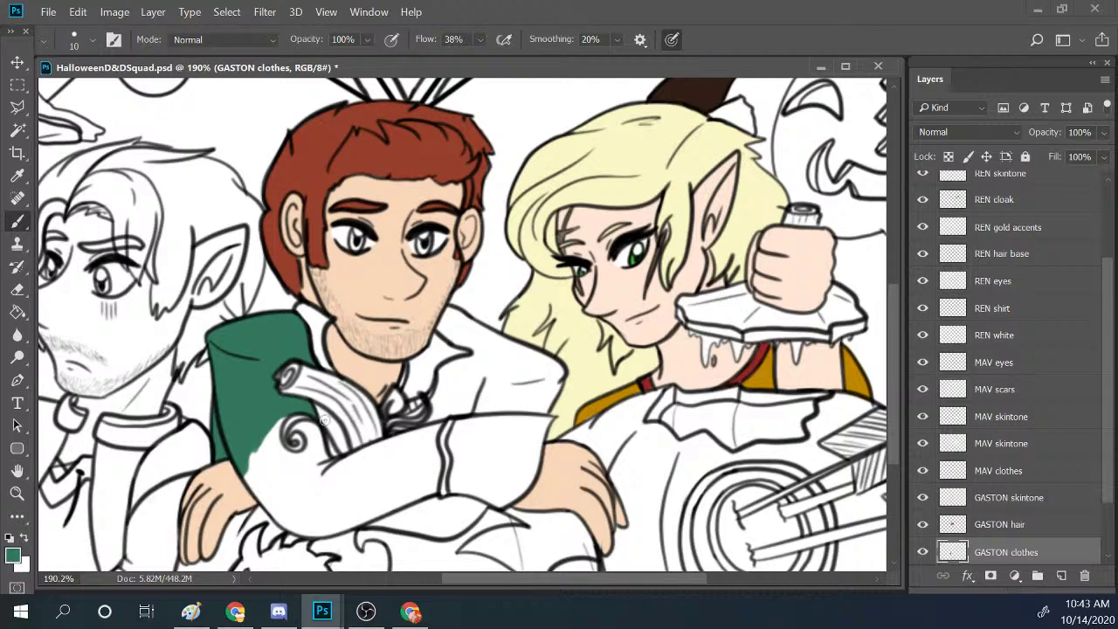
mouse_move(283, 443)
left_mouse_down()
mouse_move(279, 417)
mouse_move(277, 456)
mouse_move(288, 458)
mouse_move(298, 425)
mouse_move(307, 444)
mouse_move(293, 457)
mouse_move(303, 427)
mouse_move(319, 452)
mouse_move(335, 448)
mouse_move(332, 465)
mouse_move(336, 443)
mouse_move(315, 410)
mouse_move(348, 452)
left_mouse_up()
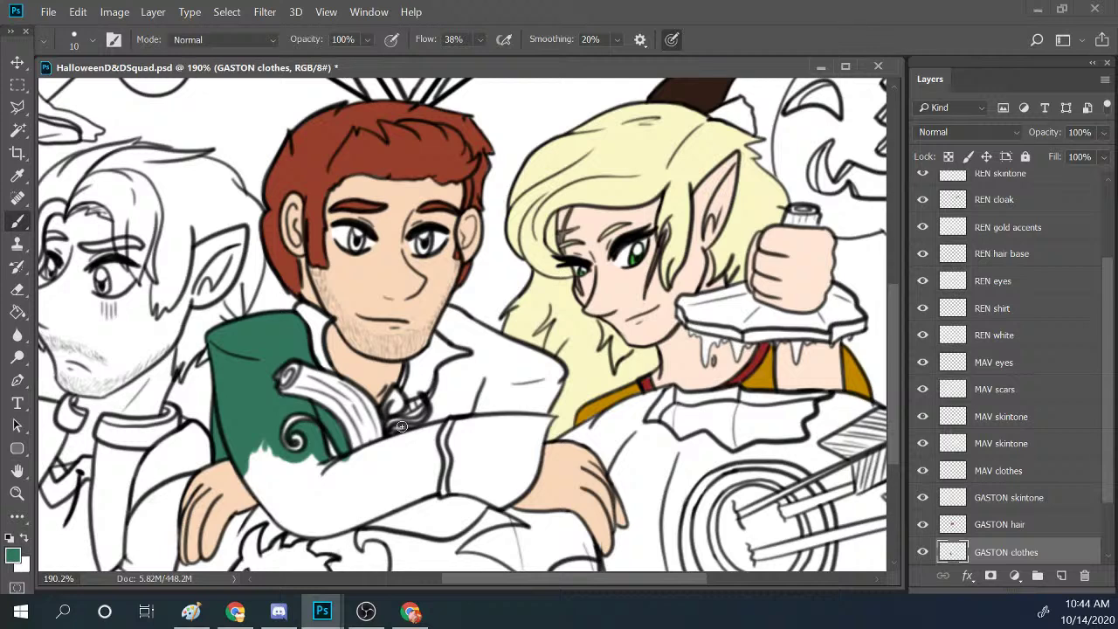
left_click_drag(255, 458, 258, 440)
mouse_move(265, 442)
left_mouse_down()
mouse_move(317, 455)
mouse_move(290, 480)
mouse_move(351, 460)
mouse_move(341, 477)
mouse_move(370, 467)
mouse_move(358, 476)
mouse_move(330, 458)
mouse_move(368, 453)
left_mouse_up()
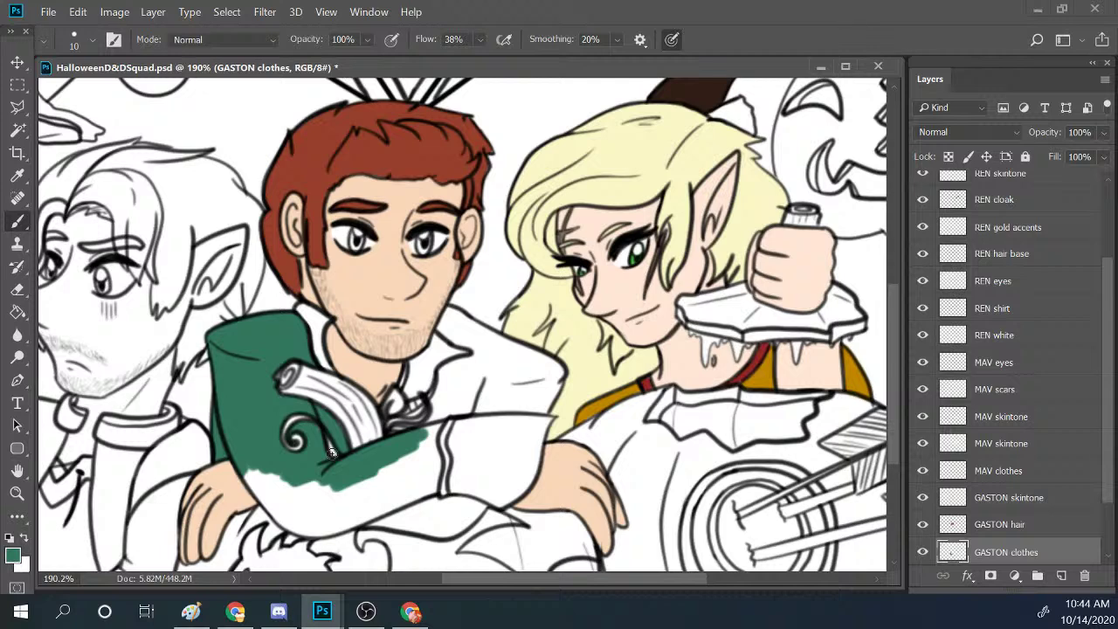
mouse_move(260, 446)
left_mouse_down()
mouse_move(269, 501)
mouse_move(250, 479)
mouse_move(272, 510)
mouse_move(243, 456)
mouse_move(289, 505)
mouse_move(266, 462)
mouse_move(315, 524)
mouse_move(299, 482)
mouse_move(323, 515)
mouse_move(334, 493)
mouse_move(355, 508)
mouse_move(364, 480)
left_mouse_up()
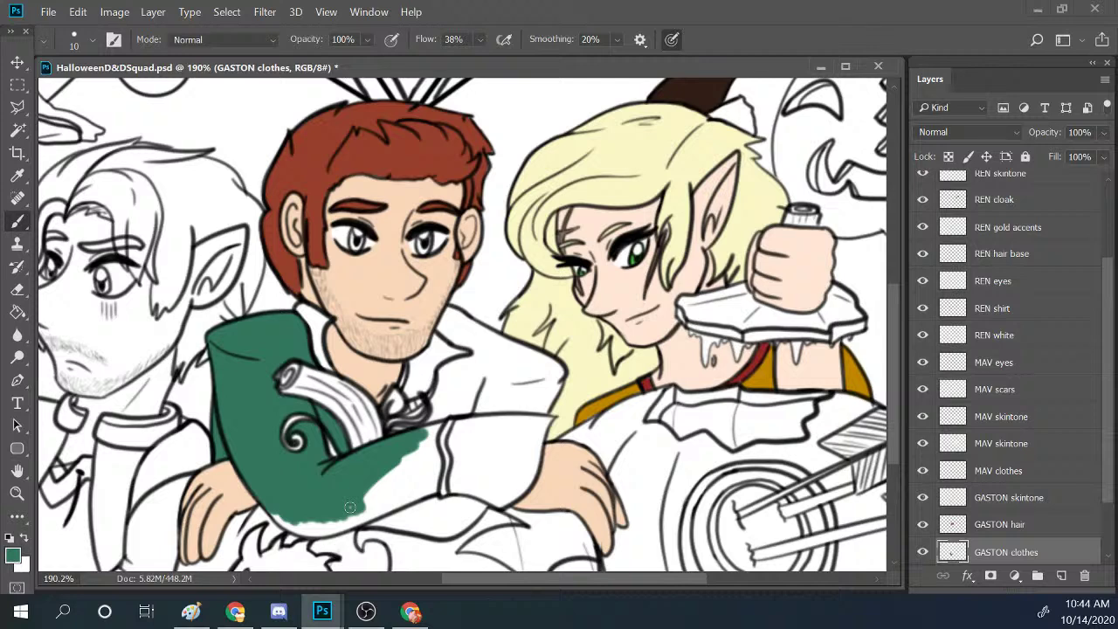
Fill the rest of Gaston's crossed forearm up to the cuff, his chest, and his shoulder beside the blonde figure with flat green.
left_click_drag(891, 369, 889, 455)
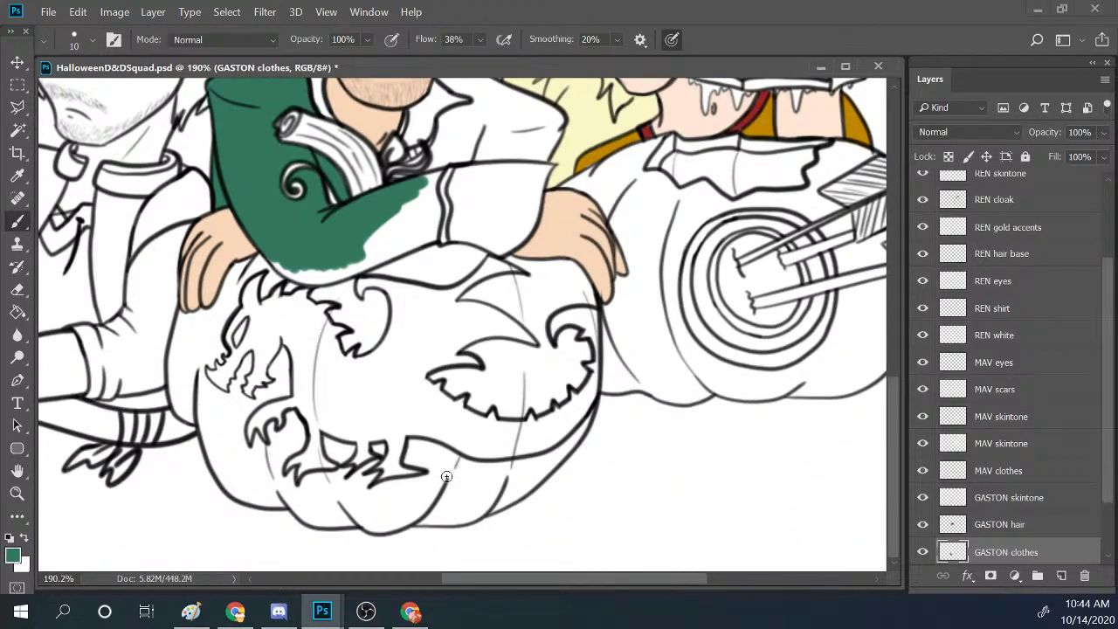
left_click_drag(895, 441, 913, 360)
left_click_drag(670, 587, 559, 586)
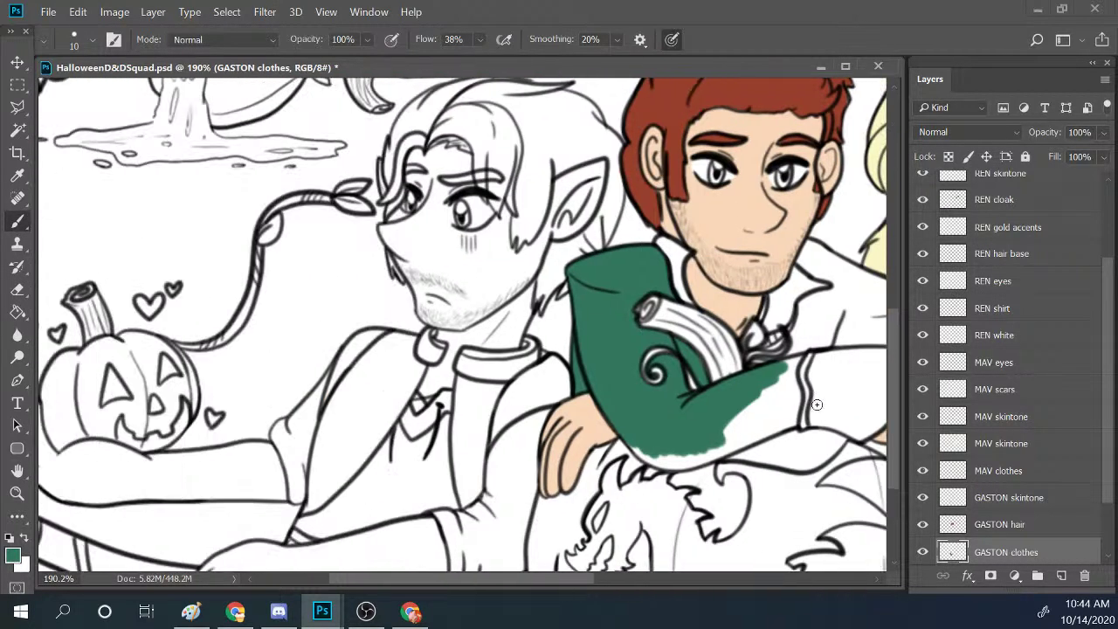
left_click_drag(896, 305, 894, 258)
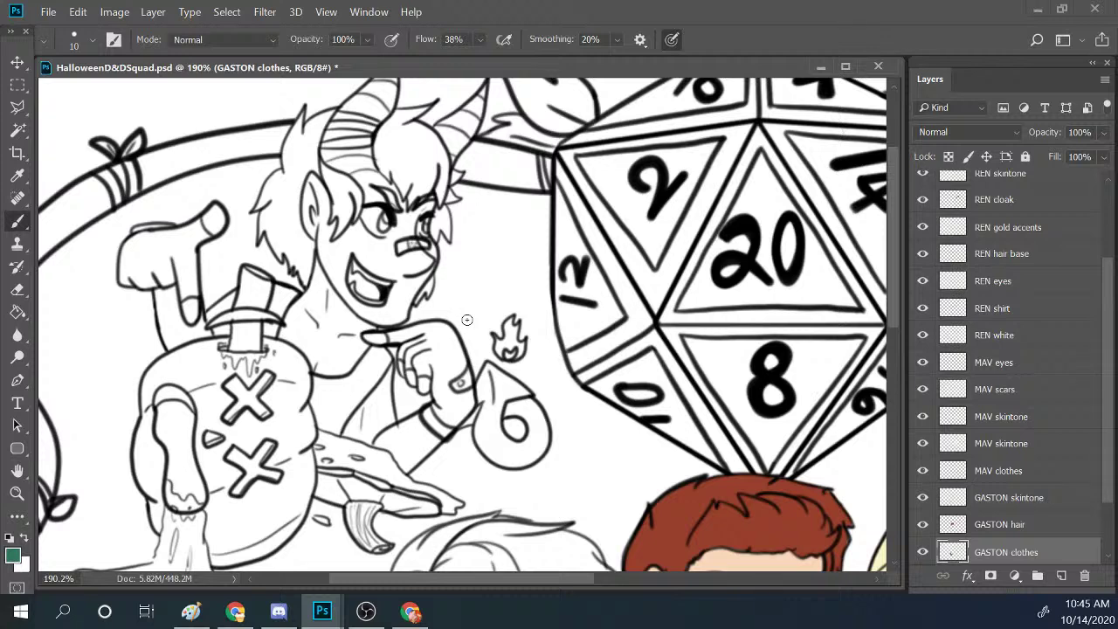
left_click_drag(895, 310, 894, 494)
scroll(623, 548, "right", 3)
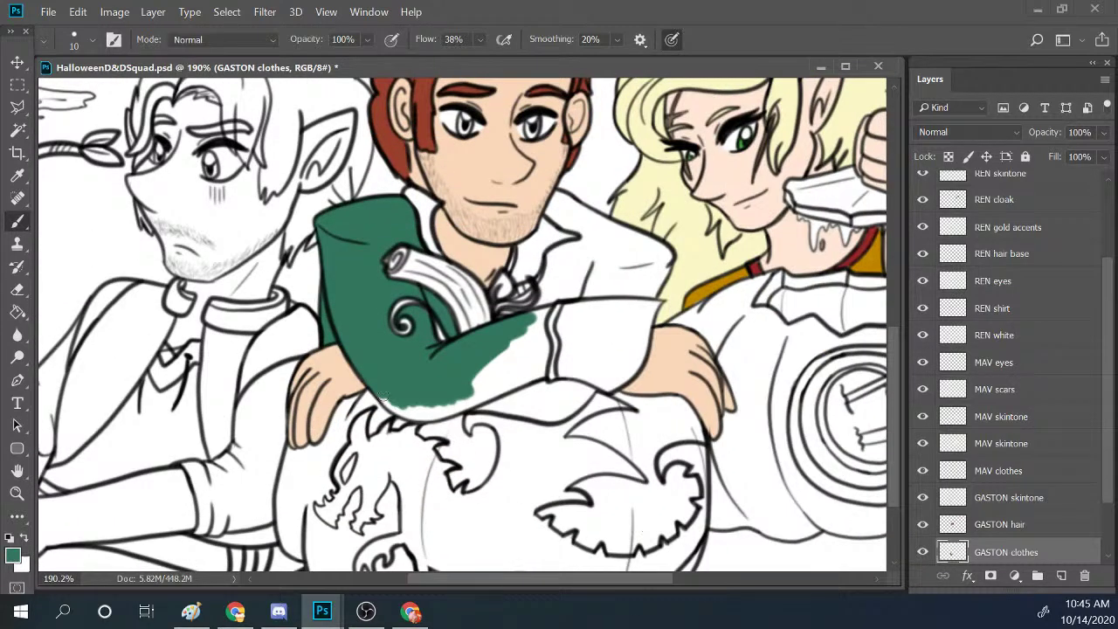
mouse_move(394, 405)
left_mouse_down()
mouse_move(483, 399)
mouse_move(485, 374)
mouse_move(446, 413)
mouse_move(454, 374)
mouse_move(464, 395)
mouse_move(459, 385)
mouse_move(517, 342)
mouse_move(534, 349)
mouse_move(464, 395)
mouse_move(510, 339)
mouse_move(500, 345)
mouse_move(539, 315)
left_mouse_up()
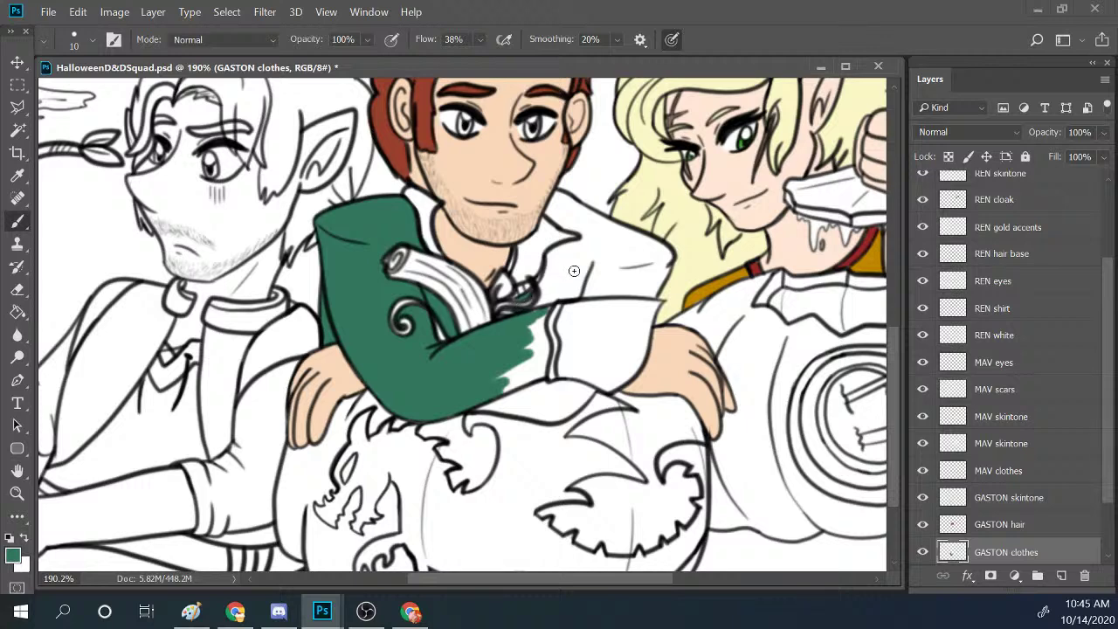
mouse_move(540, 302)
left_mouse_down()
mouse_move(577, 239)
mouse_move(557, 251)
mouse_move(590, 243)
mouse_move(551, 281)
mouse_move(561, 285)
mouse_move(570, 268)
mouse_move(511, 362)
mouse_move(539, 311)
mouse_move(541, 371)
mouse_move(543, 357)
mouse_move(482, 389)
mouse_move(539, 362)
mouse_move(494, 392)
mouse_move(542, 374)
left_mouse_up()
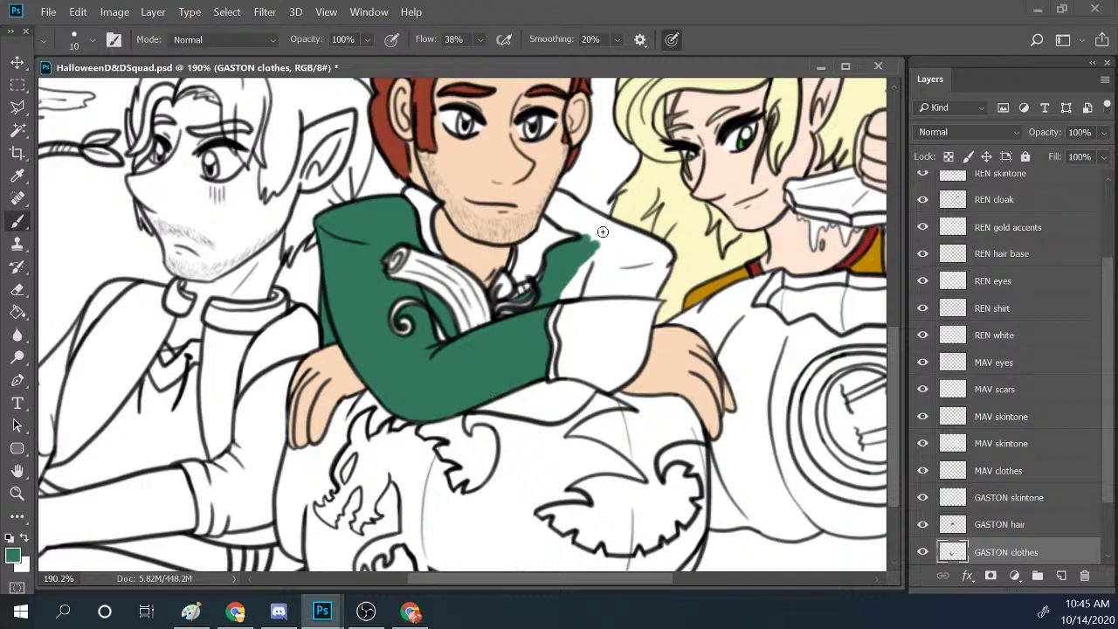
mouse_move(591, 217)
left_mouse_down()
mouse_move(549, 208)
mouse_move(559, 194)
mouse_move(551, 209)
mouse_move(575, 225)
mouse_move(558, 212)
mouse_move(571, 221)
mouse_move(563, 194)
mouse_move(602, 232)
mouse_move(589, 227)
mouse_move(585, 255)
left_mouse_up()
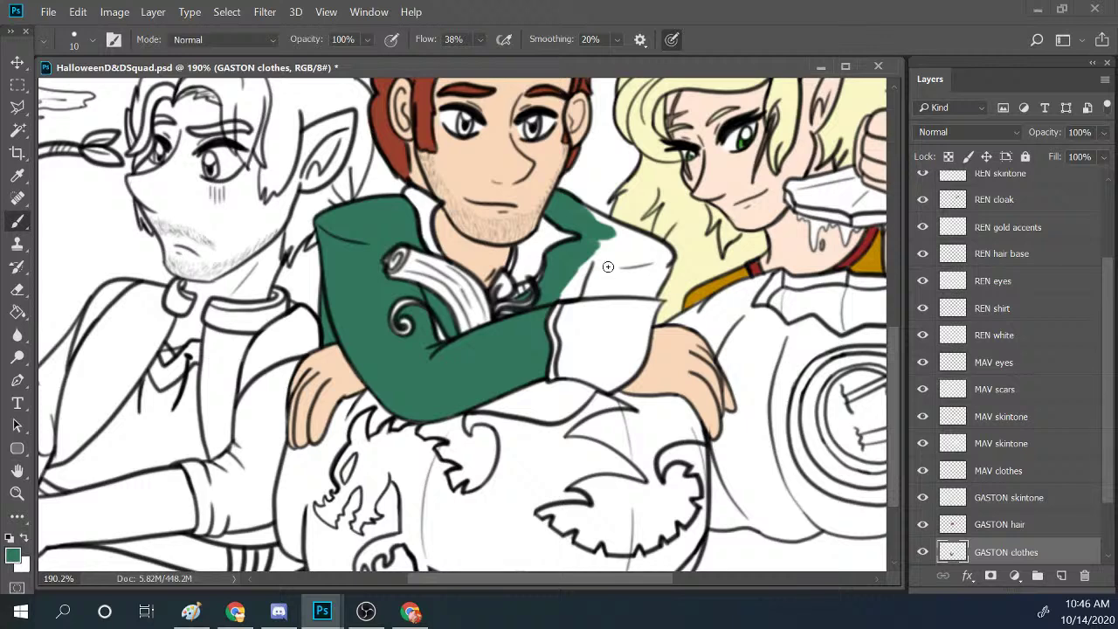
mouse_move(587, 269)
left_mouse_down()
mouse_move(599, 218)
mouse_move(646, 241)
mouse_move(627, 234)
mouse_move(640, 243)
mouse_move(567, 275)
mouse_move(612, 227)
mouse_move(562, 292)
mouse_move(609, 282)
mouse_move(544, 299)
mouse_move(641, 290)
mouse_move(559, 298)
mouse_move(633, 278)
mouse_move(571, 276)
mouse_move(627, 258)
mouse_move(580, 266)
mouse_move(654, 246)
mouse_move(652, 322)
mouse_move(620, 254)
mouse_move(637, 270)
mouse_move(671, 253)
mouse_move(640, 283)
mouse_move(655, 265)
mouse_move(658, 285)
mouse_move(669, 267)
mouse_move(639, 290)
left_mouse_up()
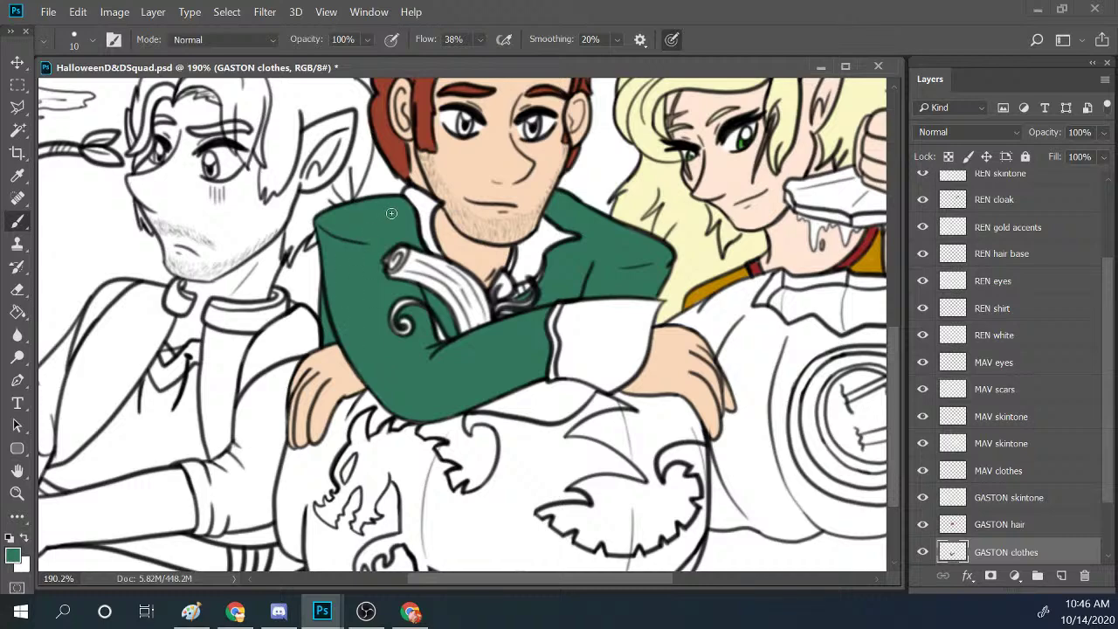
Review the green clothing in the whole composition, and sample the pale mint sleeve trim from 5-30-20 Ren + Gaston.png as the brush colour.
left_click(16, 494)
left_click_drag(683, 335, 659, 378)
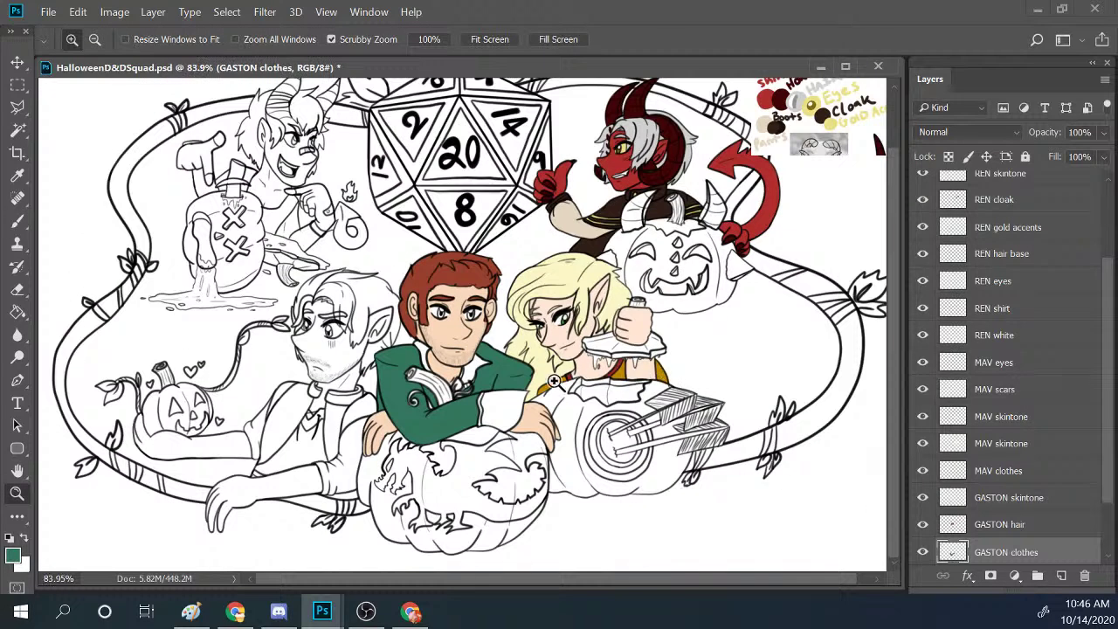
left_click_drag(559, 394, 596, 379)
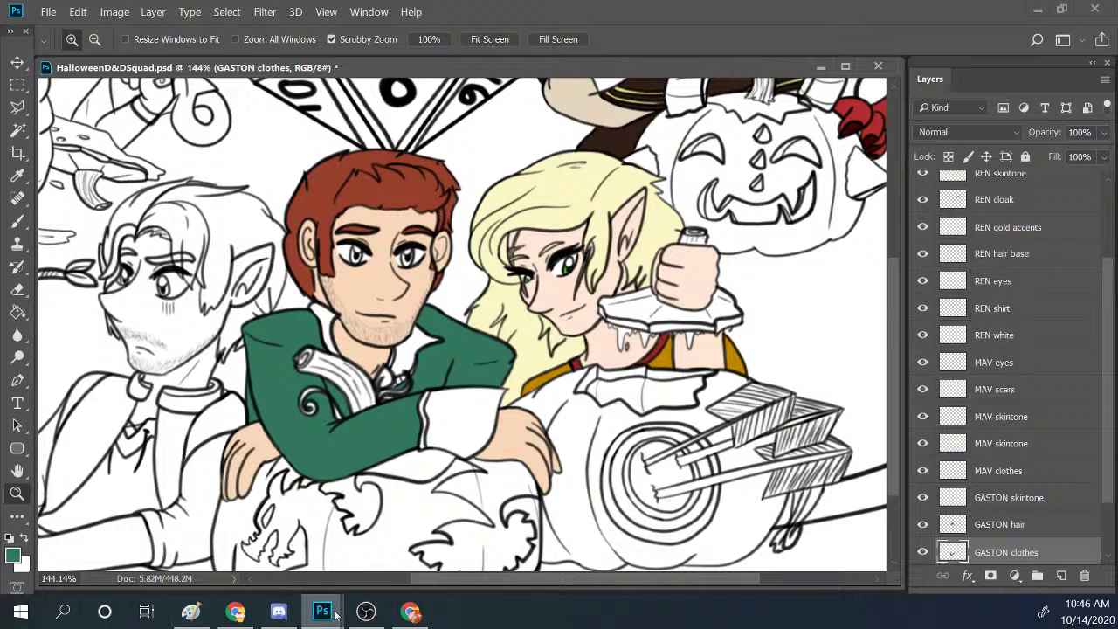
mouse_move(334, 615)
left_click(568, 537)
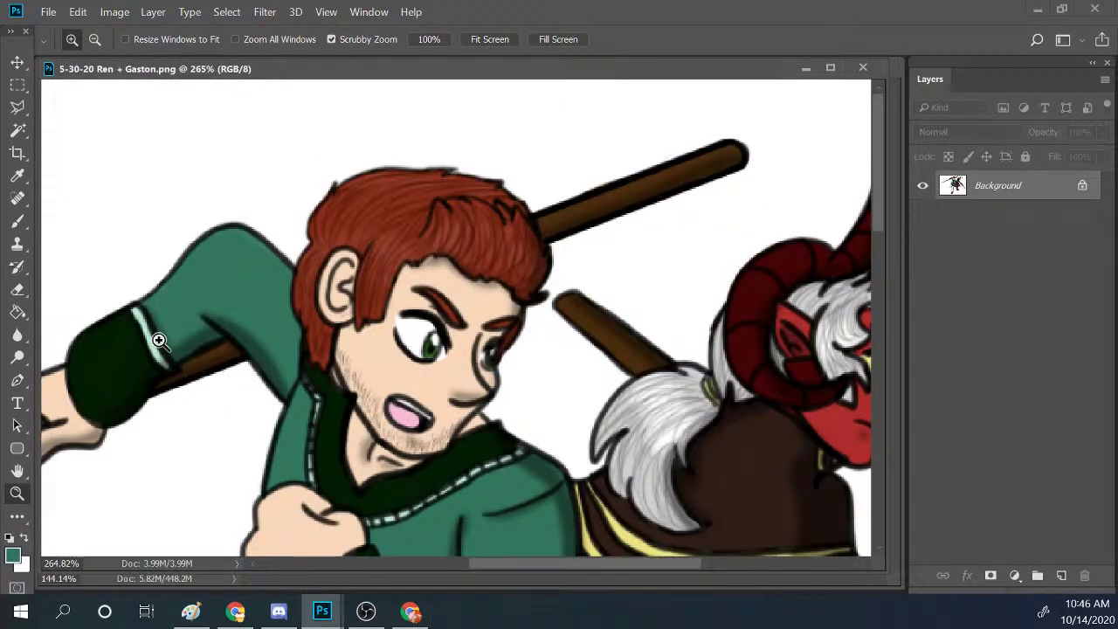
left_click(17, 221)
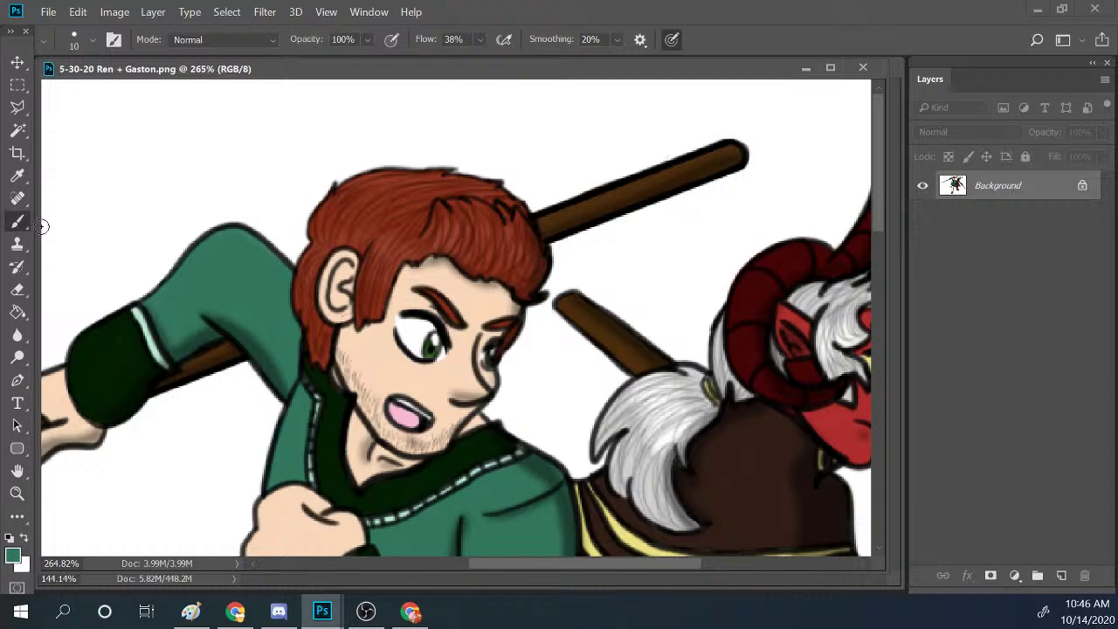
left_click_drag(148, 312, 144, 326)
left_click(144, 327, "alt")
left_click(804, 68)
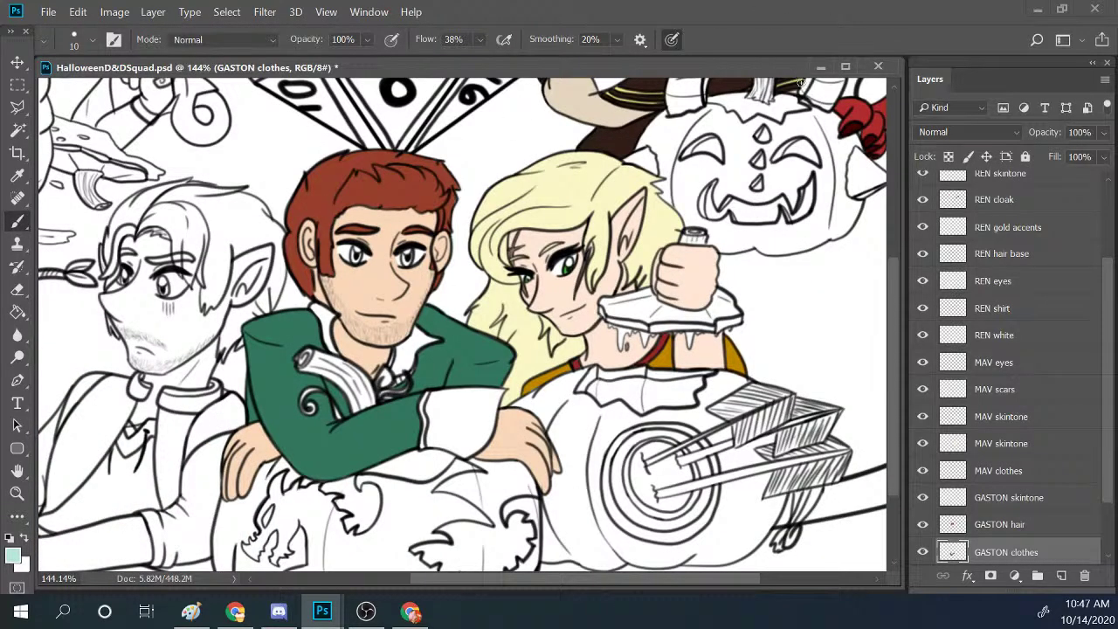
Paint the narrow wavy trim band at the edge of Gaston's cuff pale mint on the GASTON clothes layer.
scroll(1102, 506, "down", 3)
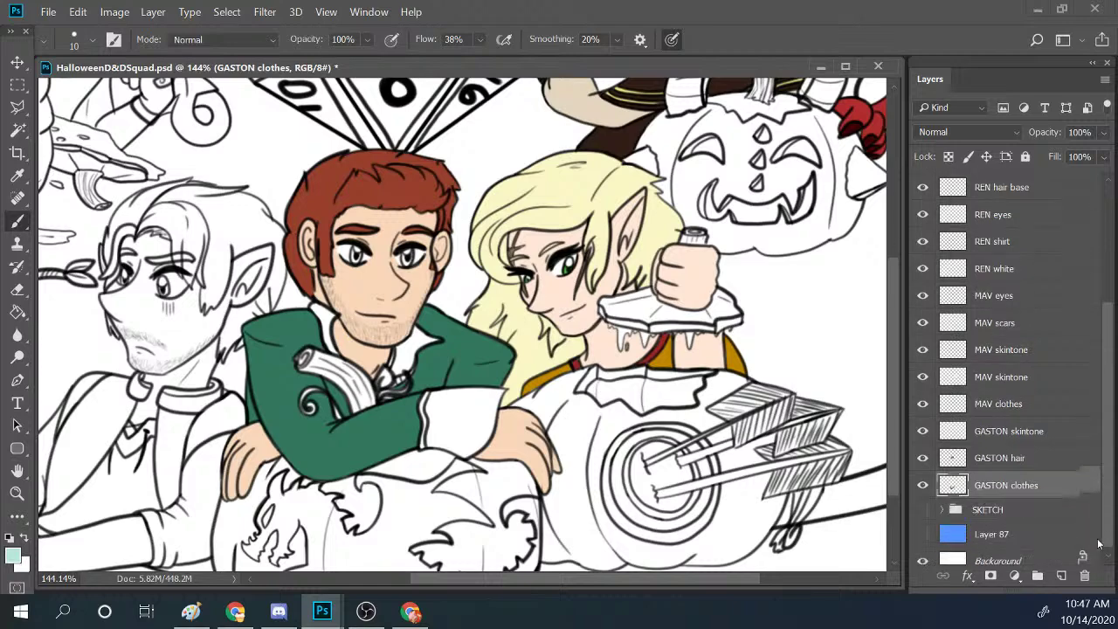
left_click(16, 491)
left_click_drag(500, 439, 498, 339)
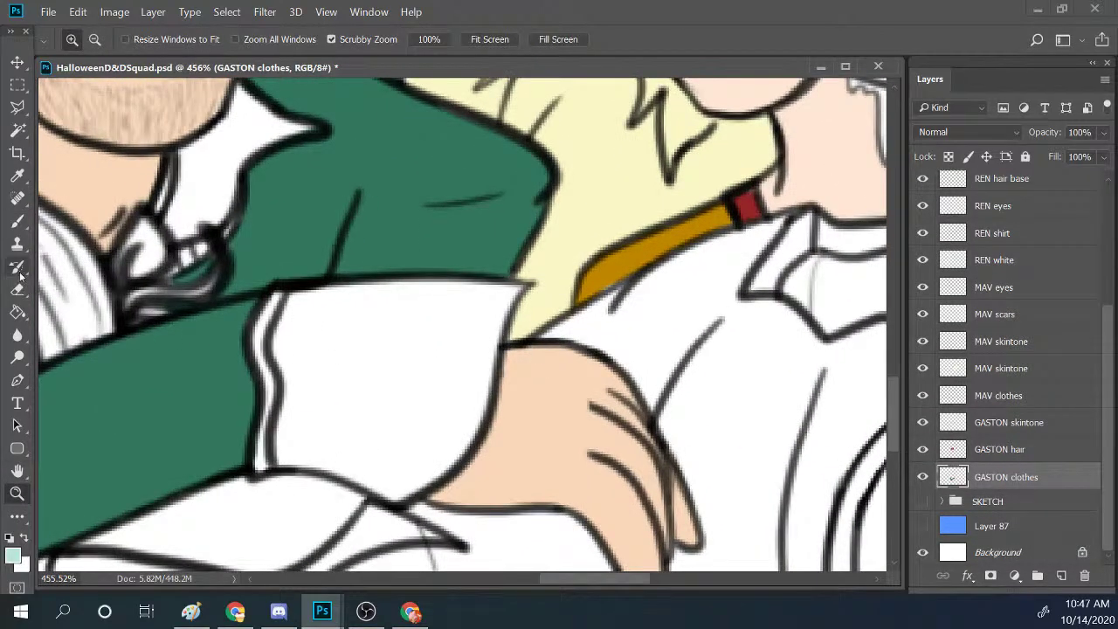
left_click(17, 220)
mouse_move(278, 295)
left_mouse_down()
mouse_move(257, 348)
mouse_move(269, 384)
mouse_move(262, 467)
mouse_move(271, 380)
mouse_move(259, 334)
mouse_move(280, 295)
left_mouse_up()
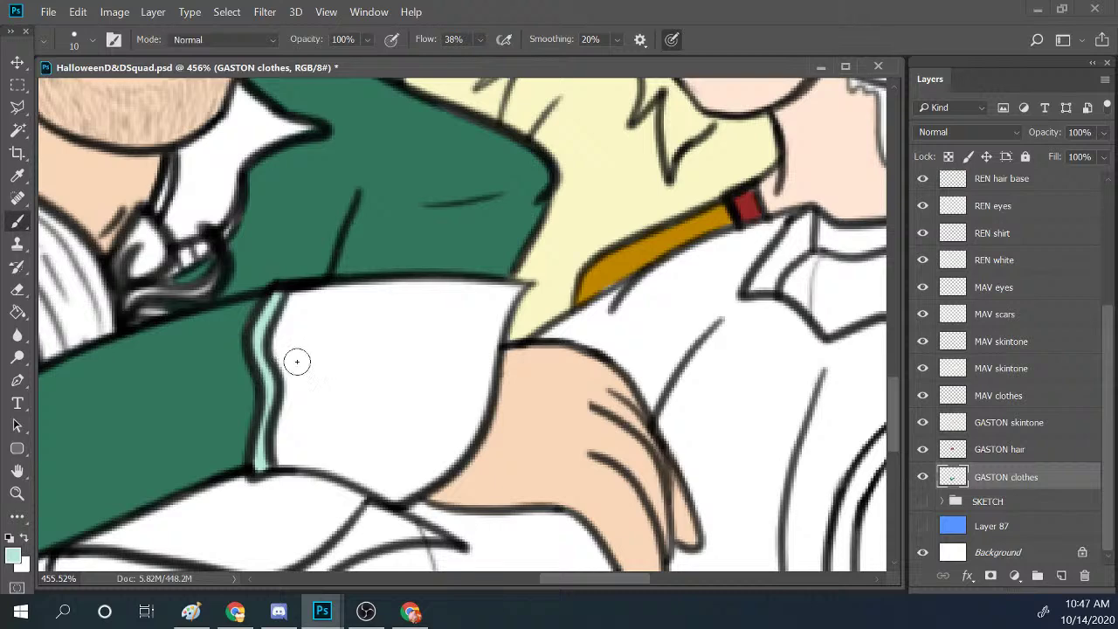
Check the trim in 5-30-20 Ren + Gaston.png, and paint the small trim segments beside the curled vine below Gaston's collar pale mint.
left_click_drag(631, 581, 596, 582)
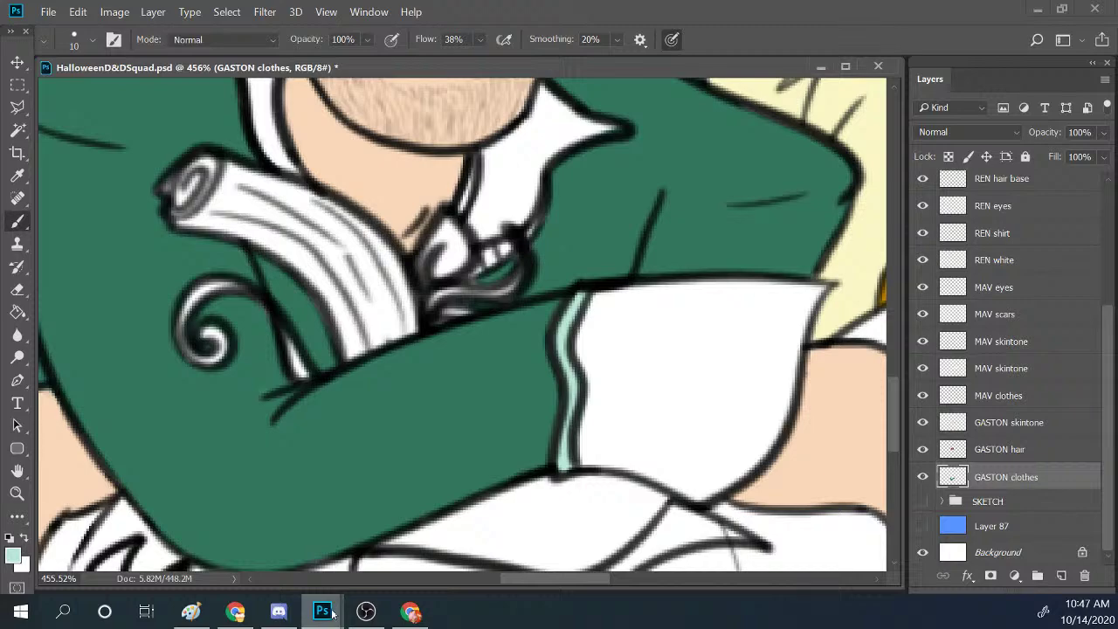
mouse_move(324, 620)
left_click(563, 555)
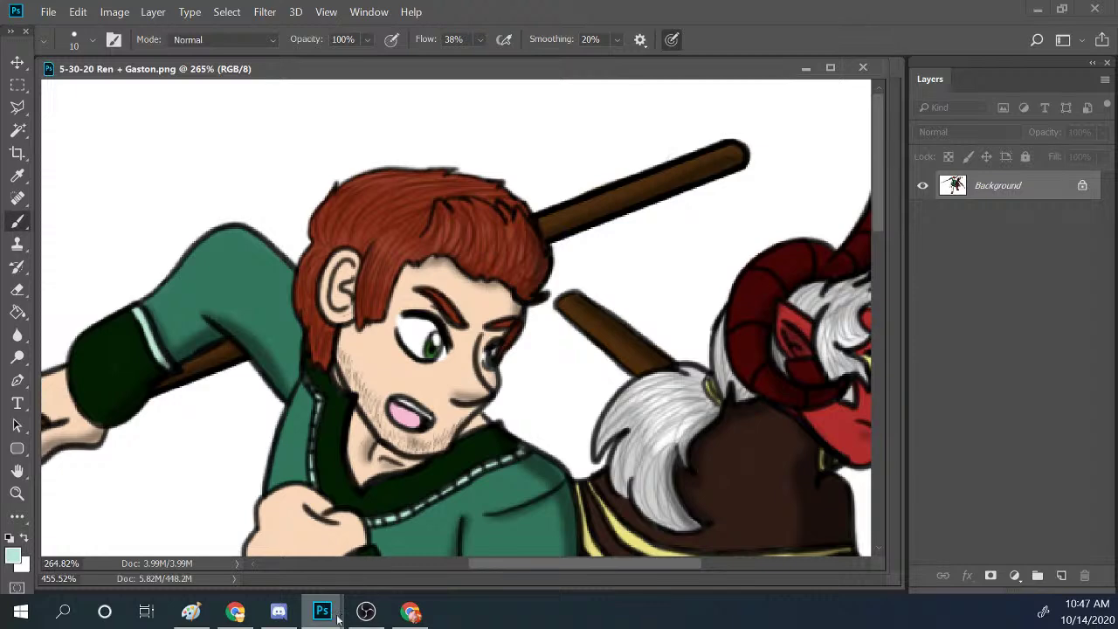
mouse_move(325, 617)
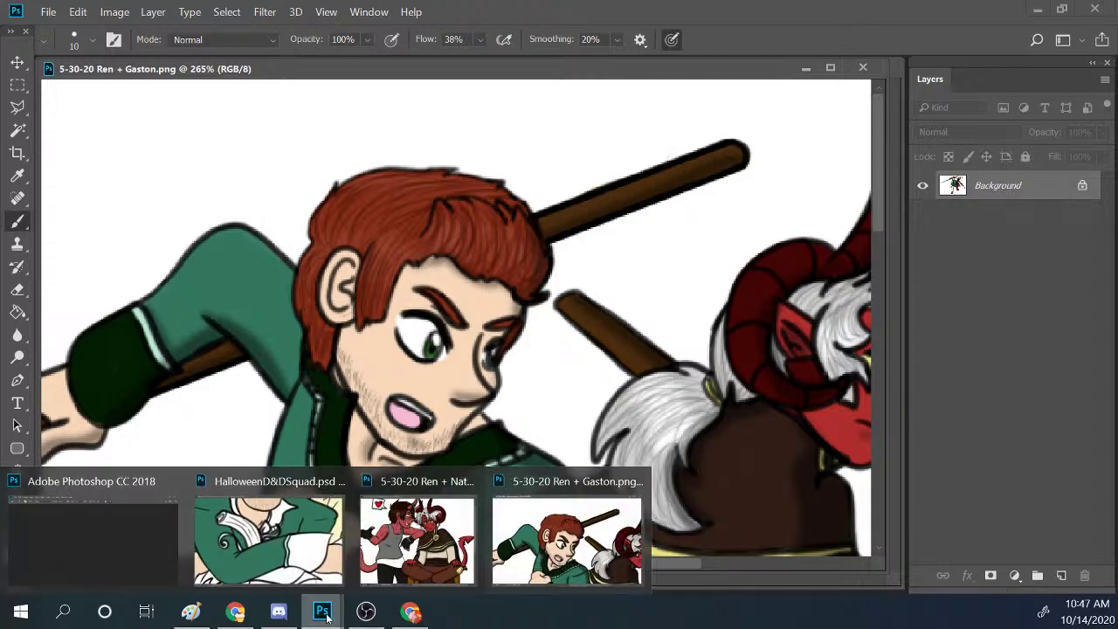
left_click(268, 540)
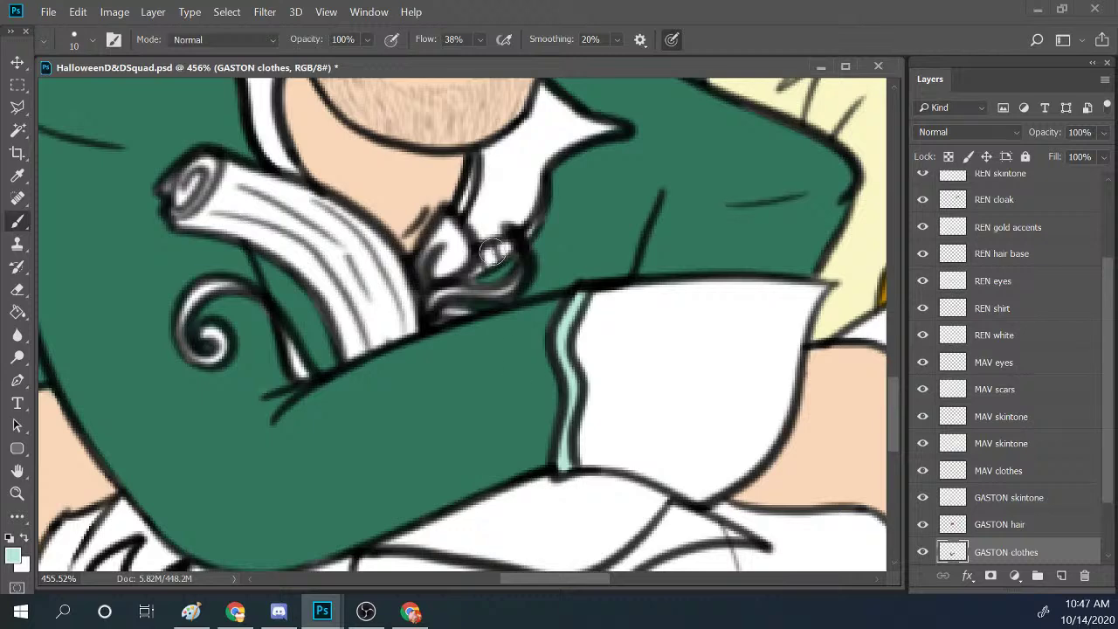
left_click_drag(483, 265, 524, 231)
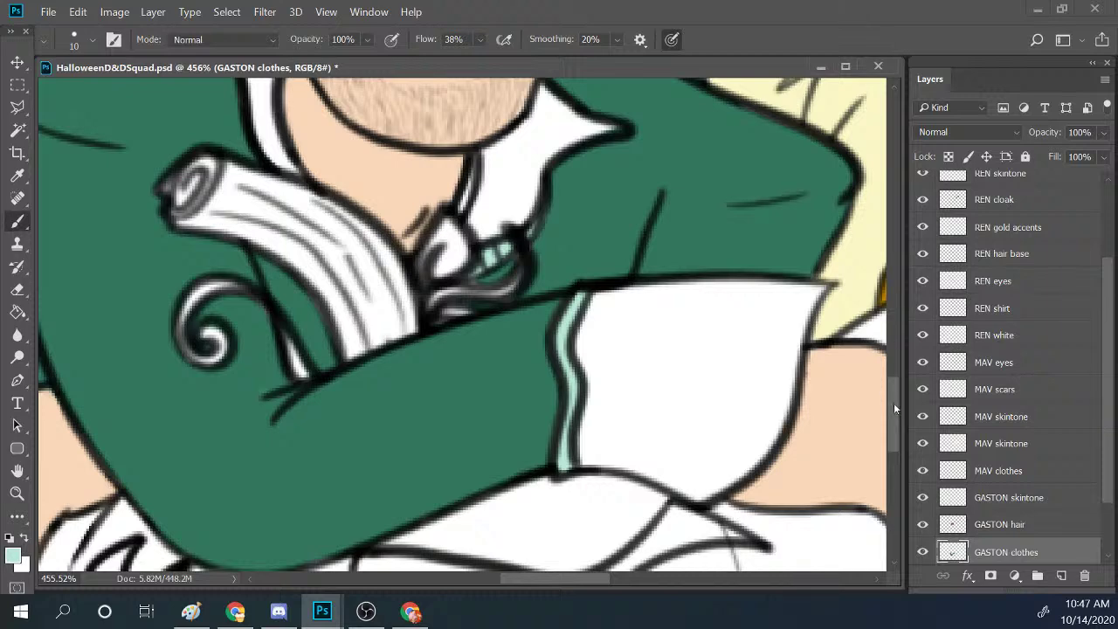
Inspect Gaston's white collar, and sample the dark green of the cuff in 5-30-20 Ren + Gaston.png as the brush colour.
left_click_drag(893, 403, 897, 365)
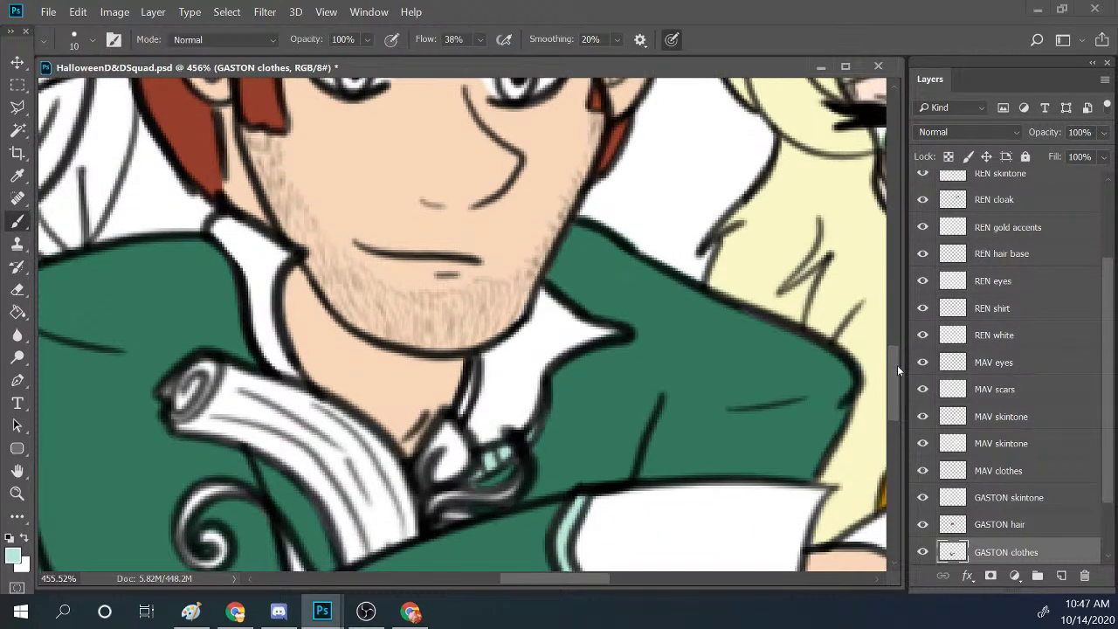
mouse_move(572, 337)
left_mouse_down()
mouse_move(642, 348)
mouse_move(605, 332)
left_mouse_up()
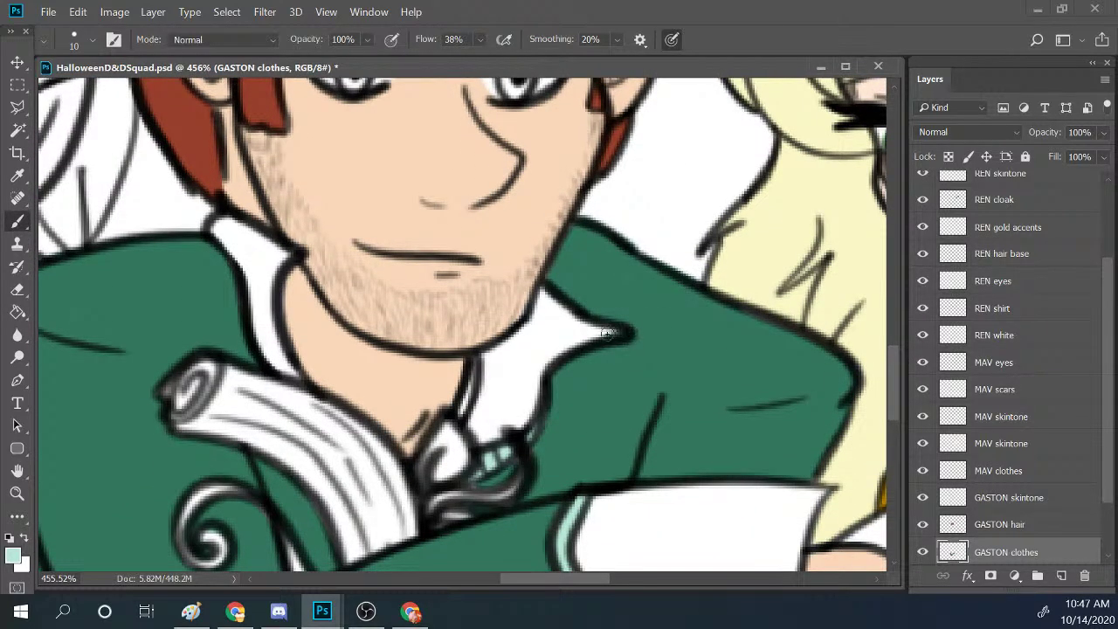
left_click(16, 493)
left_click_drag(694, 345, 612, 384)
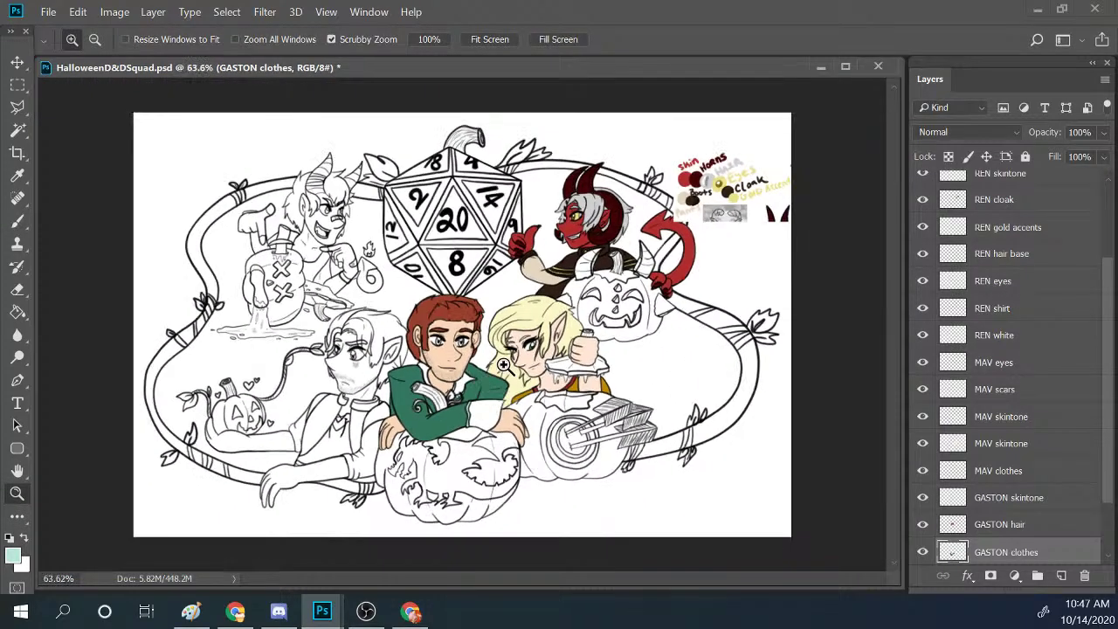
left_click_drag(504, 364, 375, 364)
left_click(11, 536)
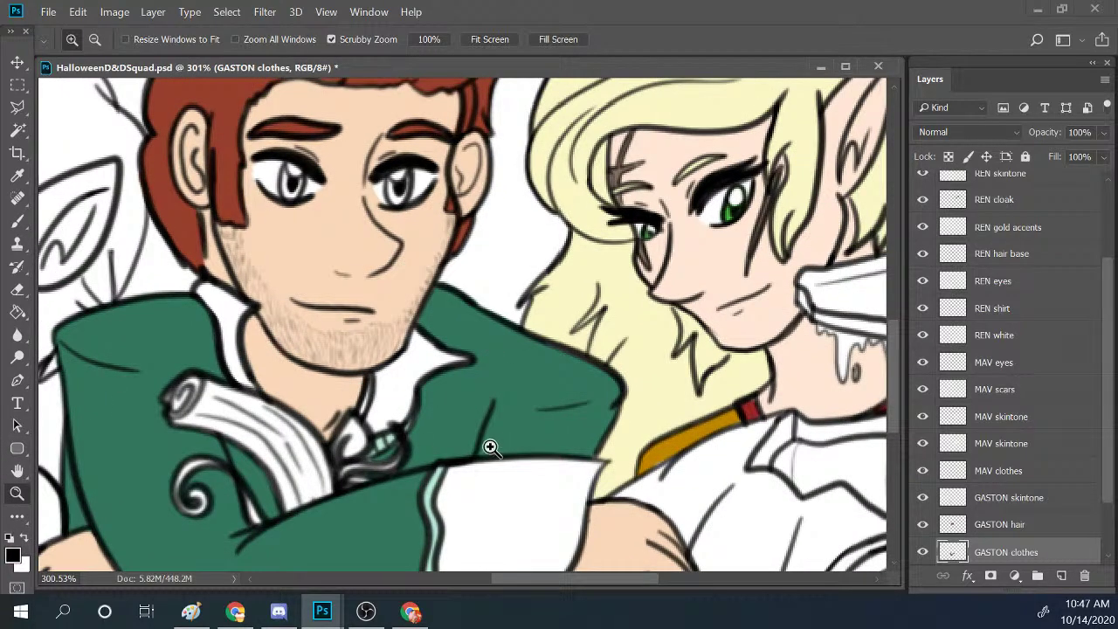
left_click(17, 223)
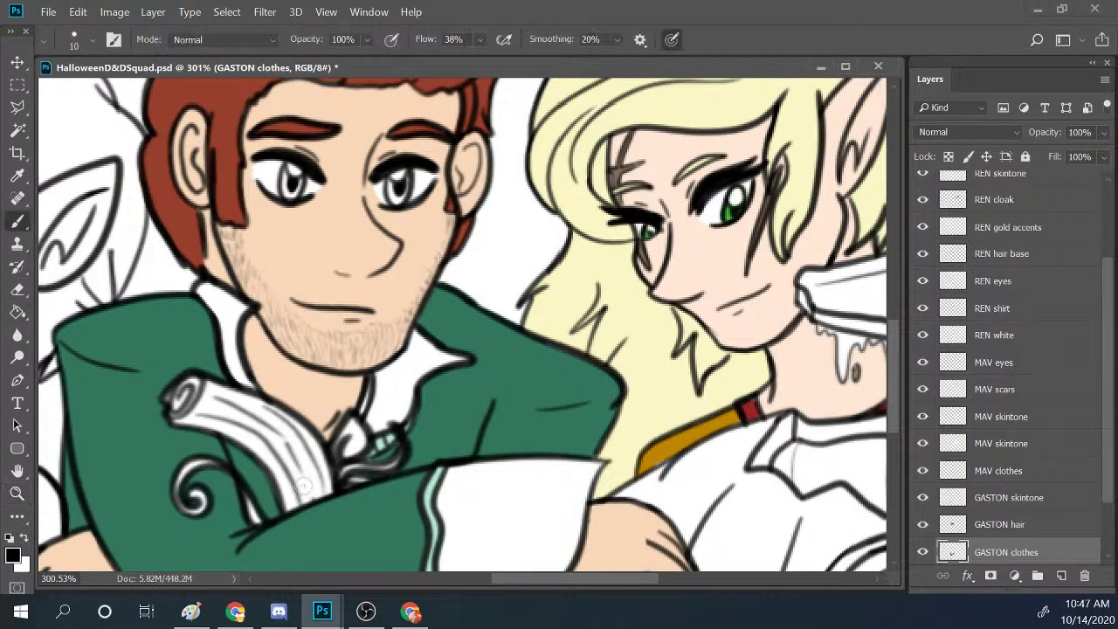
mouse_move(328, 617)
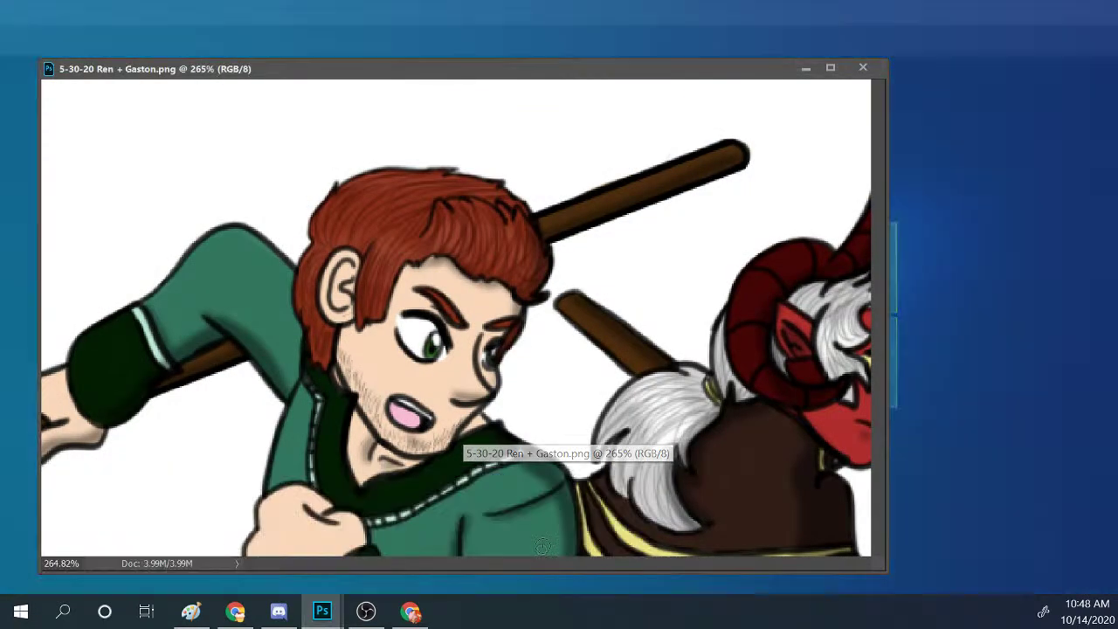
left_click(546, 547)
mouse_move(323, 614)
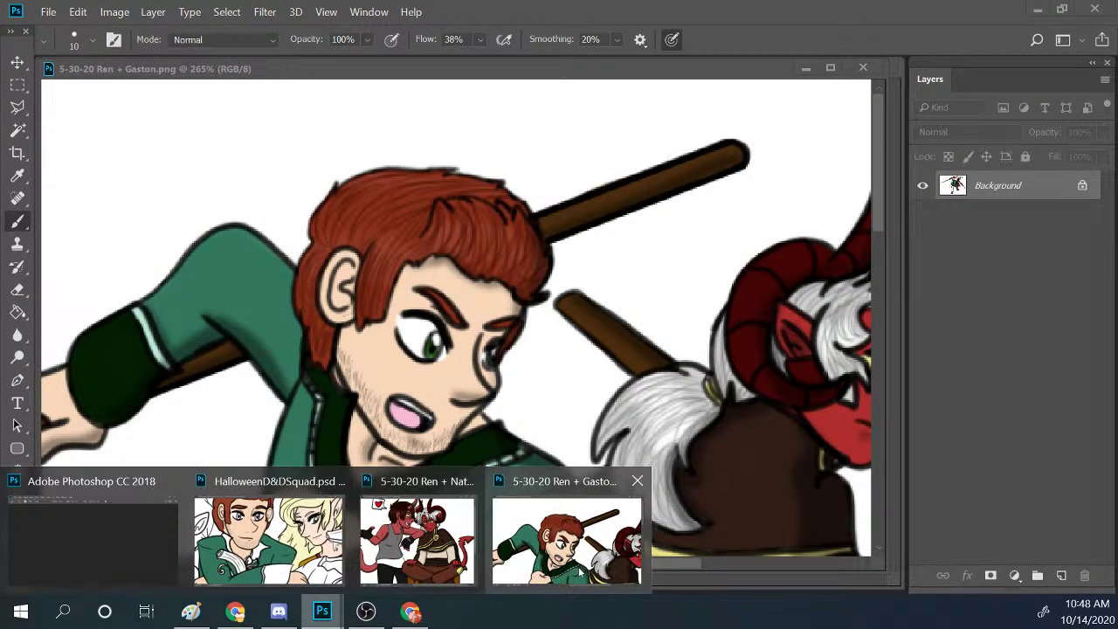
left_click(566, 542)
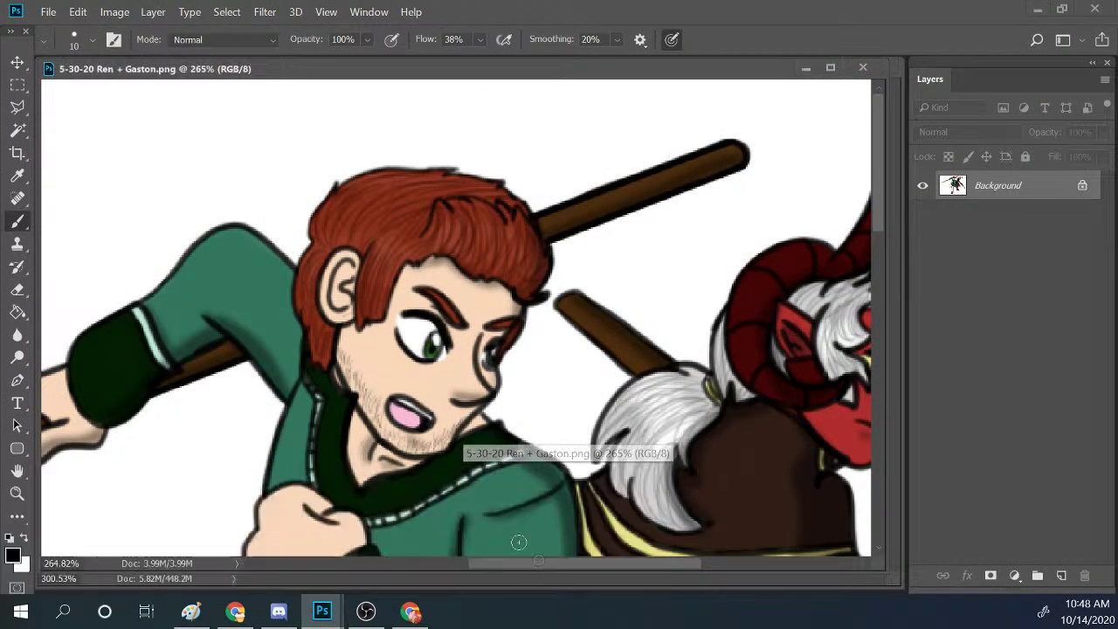
left_click(109, 337, "alt")
left_click(805, 67)
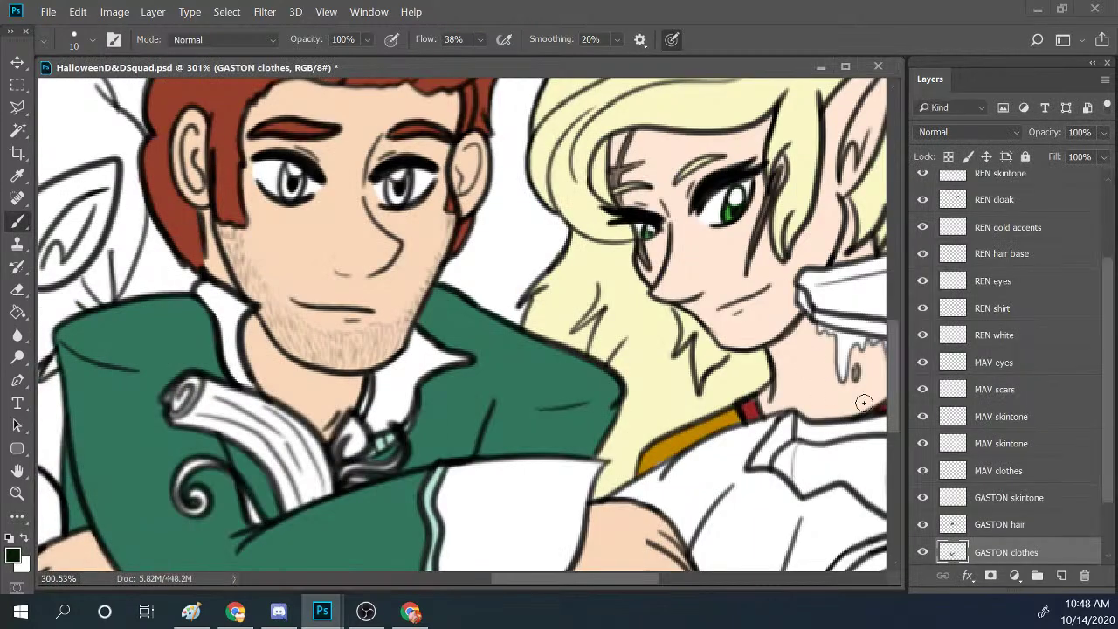
Add a new layer directly above the SKETCH group and name it GASTON dark clothes.
scroll(1048, 523, "down", 2)
left_click(998, 503)
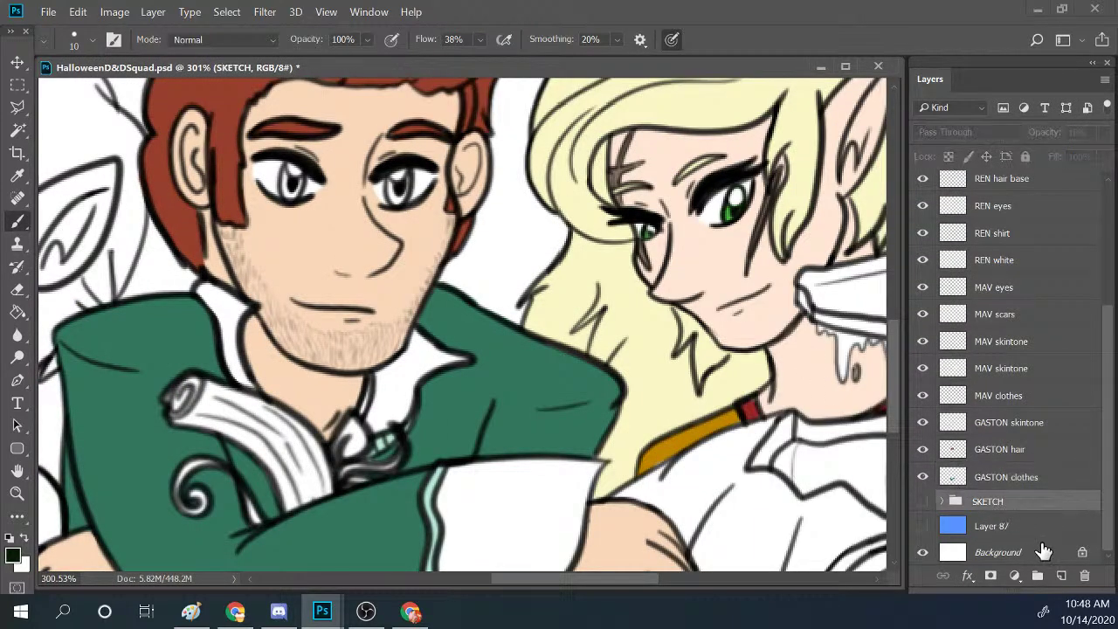
left_click(1062, 576)
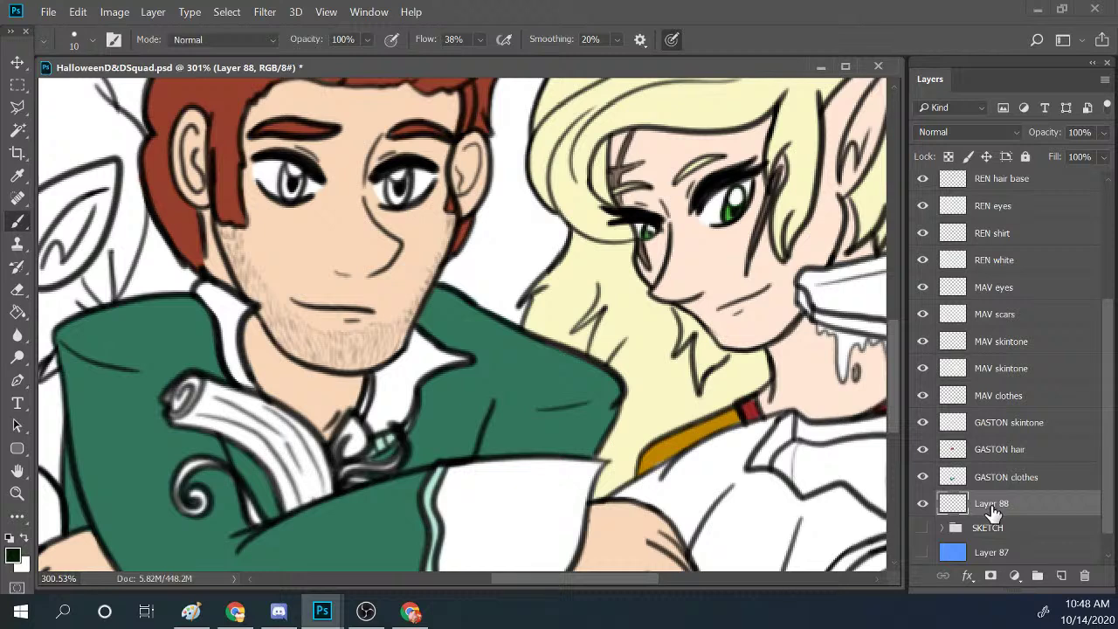
double_click(992, 506)
type("GASTON dark")
type("clothes")
key("Return")
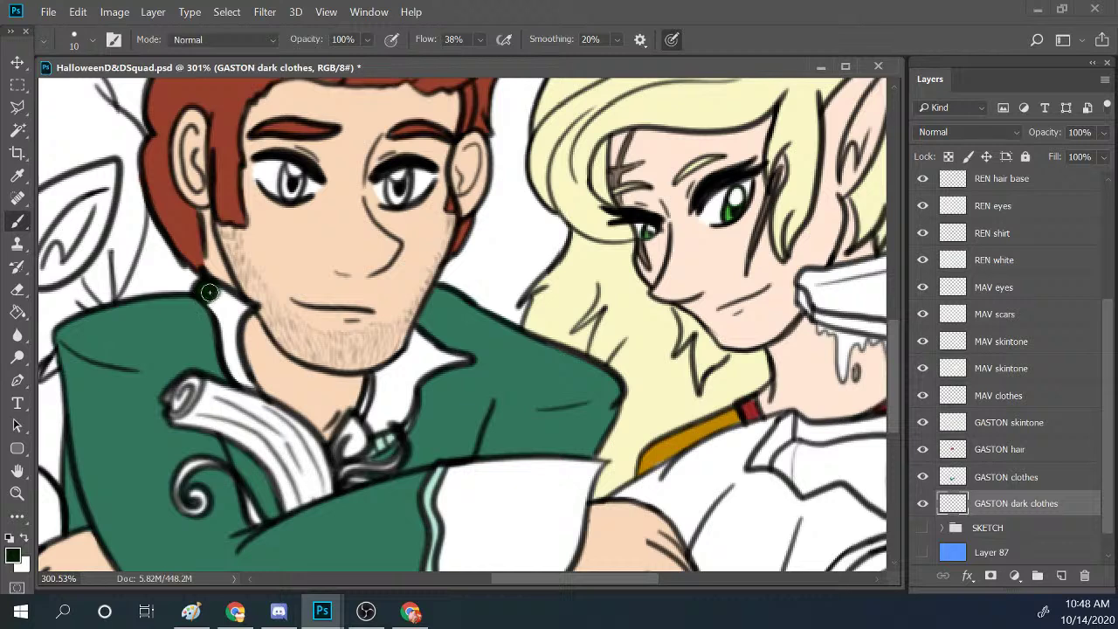
Fill both sides of Gaston's collar with flat dark green on the GASTON dark clothes layer.
mouse_move(210, 293)
left_mouse_down()
mouse_move(215, 321)
mouse_move(256, 298)
mouse_move(233, 359)
mouse_move(244, 369)
mouse_move(228, 369)
mouse_move(256, 390)
left_mouse_up()
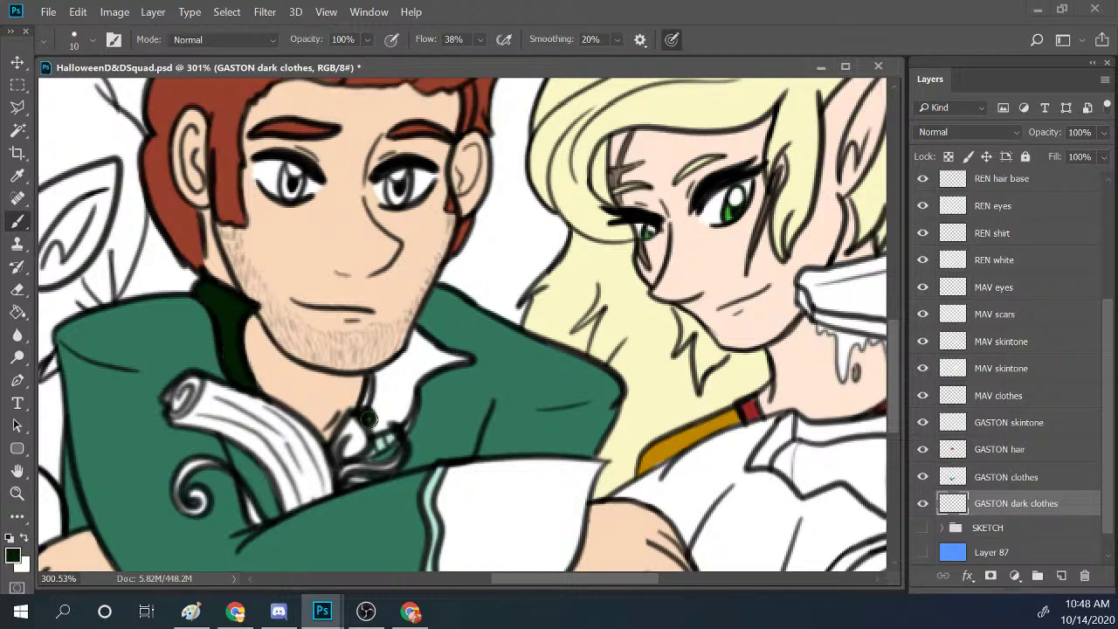
mouse_move(368, 418)
left_mouse_down()
mouse_move(374, 376)
mouse_move(380, 438)
mouse_move(412, 409)
mouse_move(437, 330)
mouse_move(389, 392)
mouse_move(411, 350)
mouse_move(392, 362)
mouse_move(372, 398)
mouse_move(440, 329)
mouse_move(399, 409)
mouse_move(471, 358)
left_mouse_up()
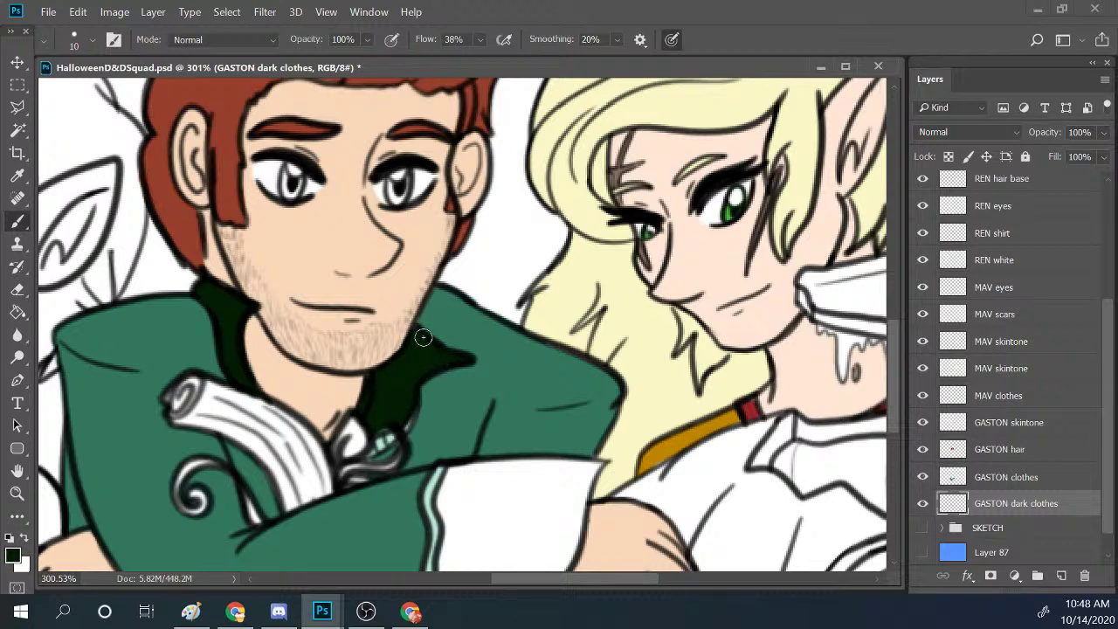
left_click(1002, 477)
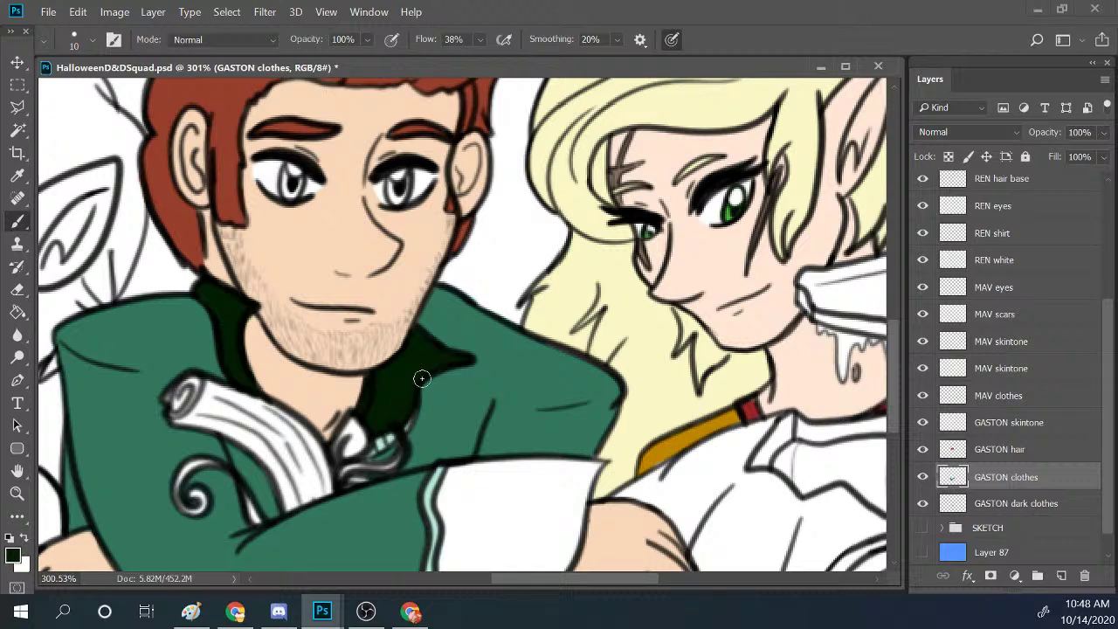
scroll(1107, 454, "down", 1)
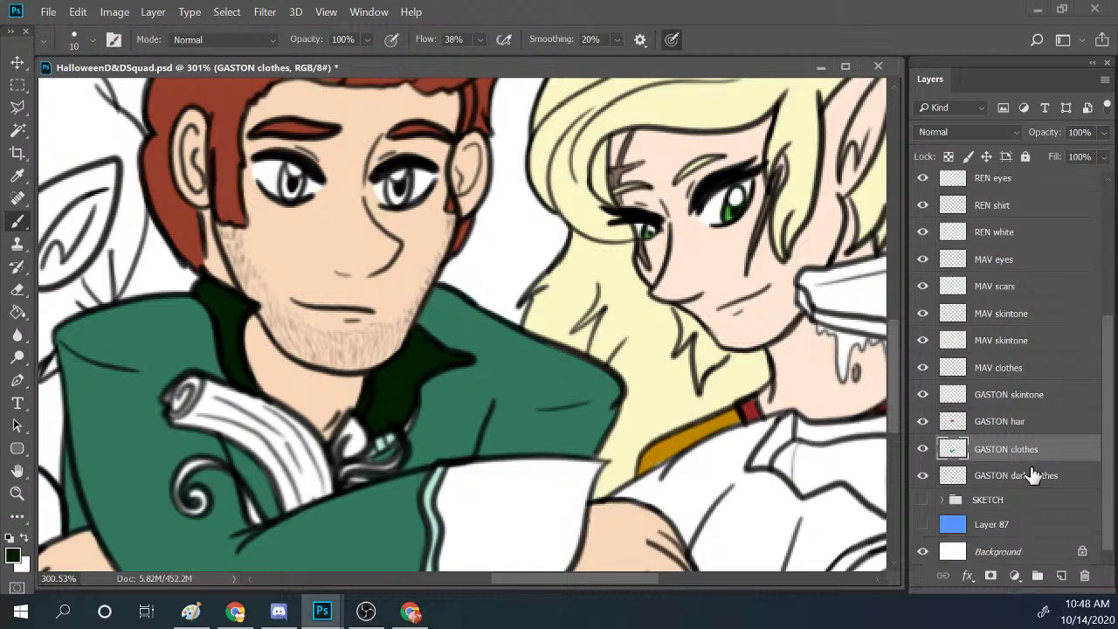
Fill Gaston's large sleeve cuff with flat dark green on the GASTON dark clothes layer, up to the mint trim.
left_click(1033, 475)
scroll(895, 393, "down", 5)
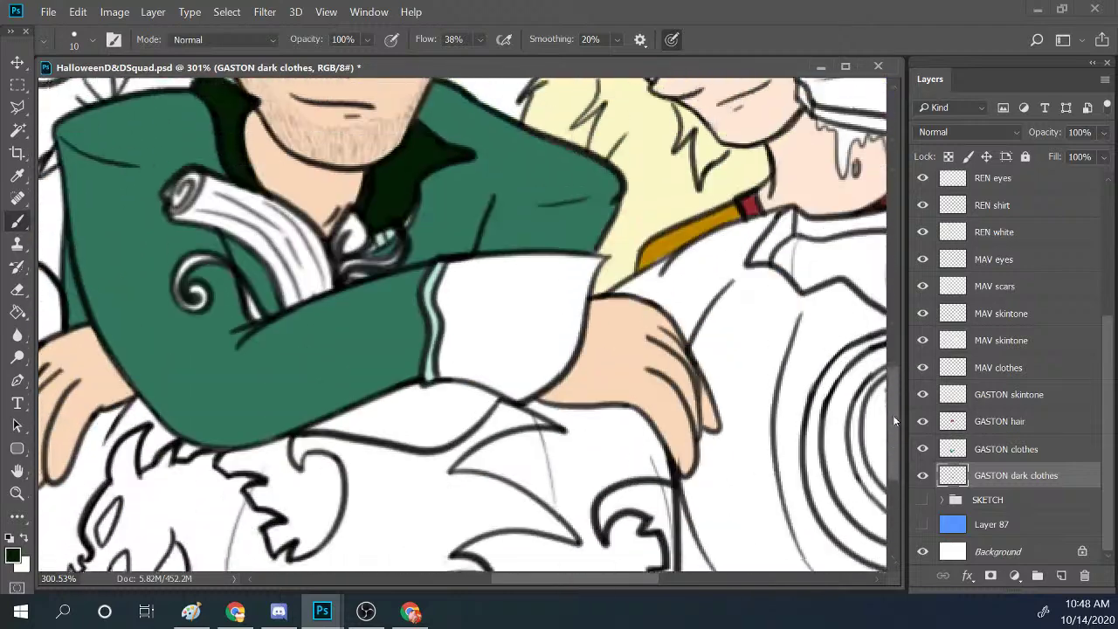
mouse_move(441, 407)
left_mouse_down()
mouse_move(448, 296)
mouse_move(536, 291)
left_mouse_up()
mouse_move(439, 295)
left_mouse_down()
mouse_move(527, 301)
mouse_move(441, 330)
mouse_move(524, 340)
mouse_move(415, 383)
mouse_move(455, 398)
mouse_move(520, 395)
mouse_move(492, 384)
mouse_move(455, 377)
mouse_move(521, 413)
mouse_move(494, 411)
mouse_move(520, 395)
mouse_move(441, 399)
mouse_move(498, 403)
mouse_move(488, 405)
mouse_move(521, 423)
mouse_move(548, 378)
mouse_move(597, 344)
mouse_move(480, 350)
mouse_move(568, 304)
mouse_move(515, 373)
mouse_move(521, 392)
mouse_move(585, 334)
mouse_move(546, 414)
mouse_move(588, 315)
mouse_move(510, 300)
mouse_move(550, 283)
mouse_move(600, 285)
mouse_move(595, 275)
mouse_move(552, 317)
mouse_move(547, 330)
mouse_move(590, 281)
mouse_move(568, 388)
mouse_move(530, 421)
left_mouse_up()
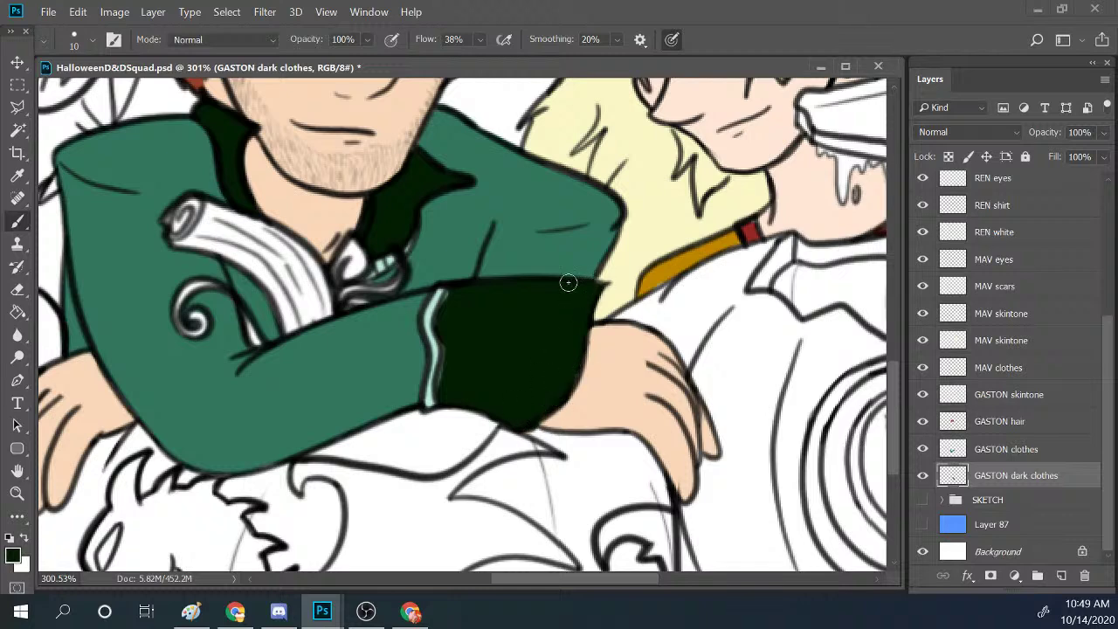
Toggle the GASTON clothes layer's visibility off and on, and review the clothing colours in the whole composition.
left_click(1017, 449)
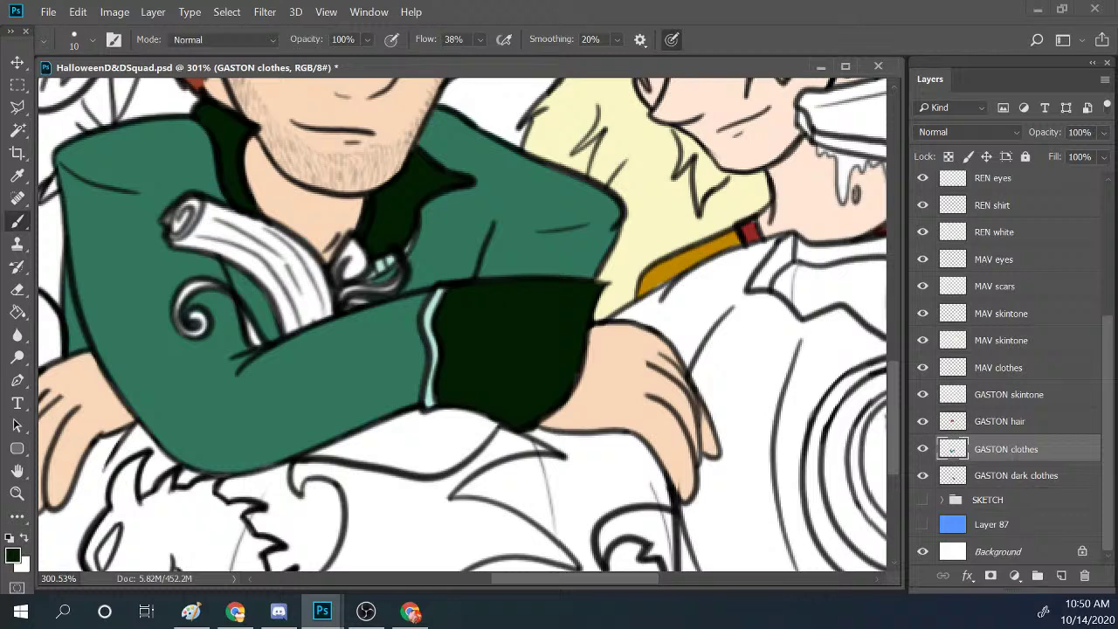
key("alt+Tab")
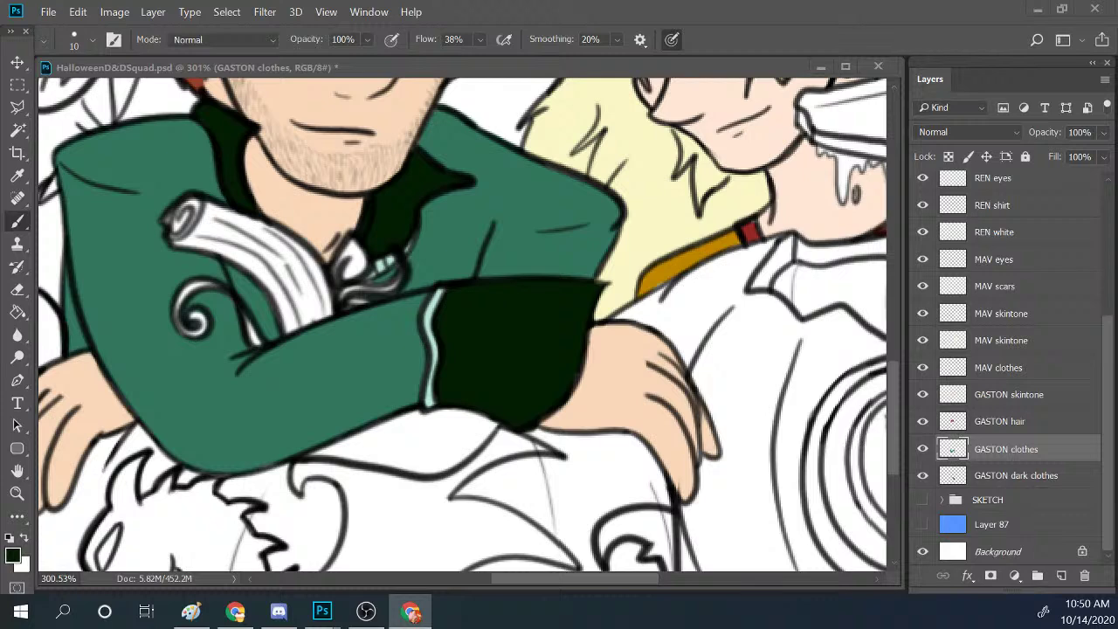
left_click(922, 450)
left_click(921, 449)
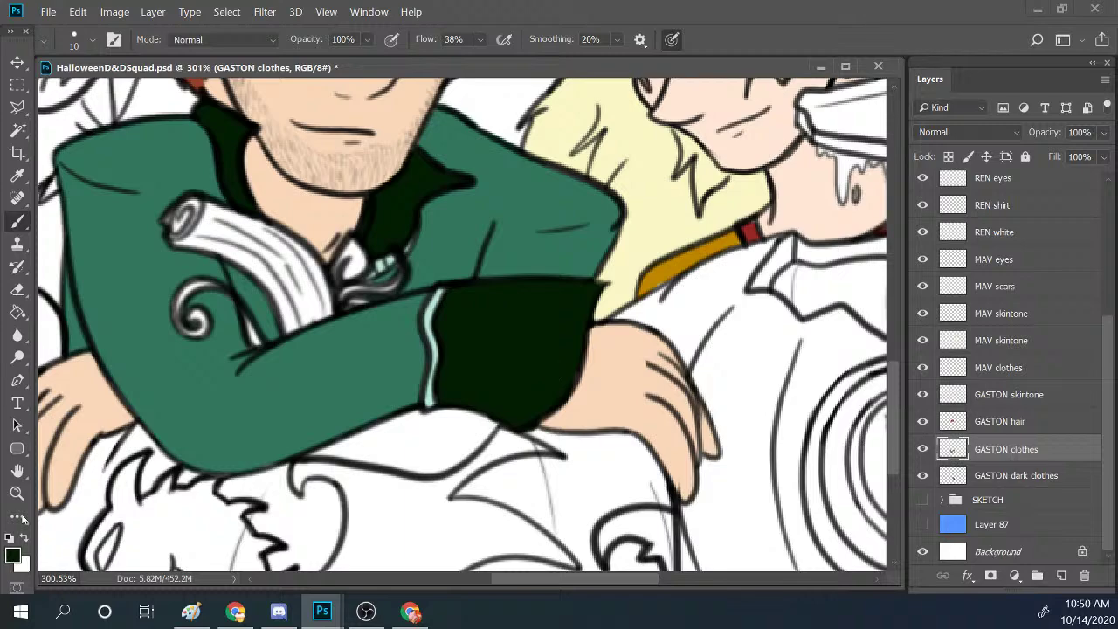
key("z")
scroll(586, 358, "down", 5)
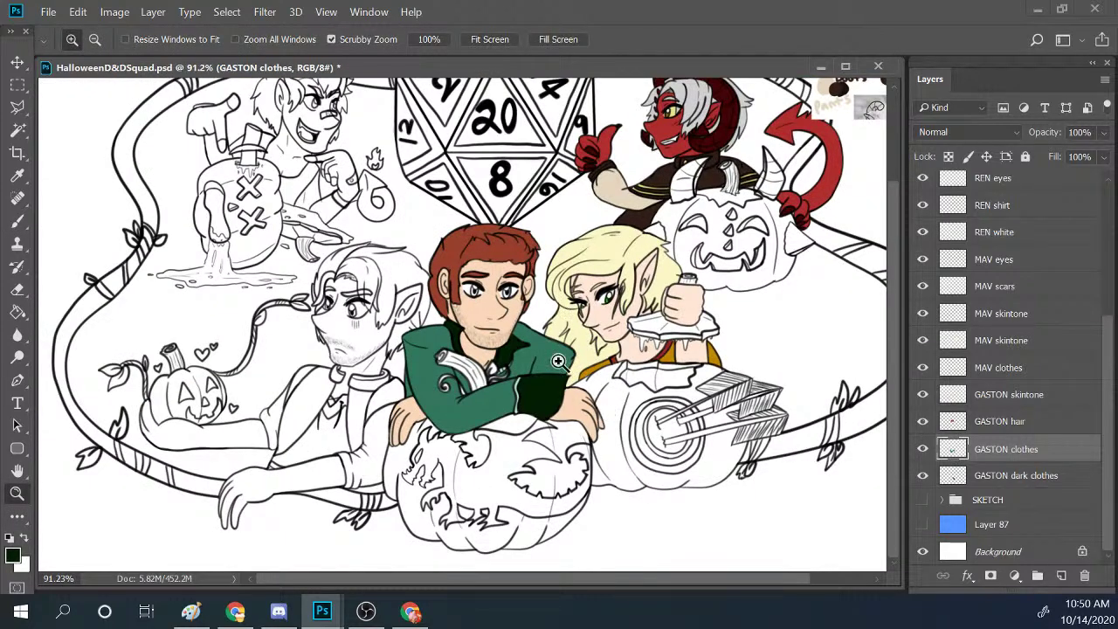
Sample the green of Gaston's iris from 5-30-20 Ren + Gaston.png as the brush colour, and return to the squad drawing.
mouse_move(315, 611)
left_click(566, 537)
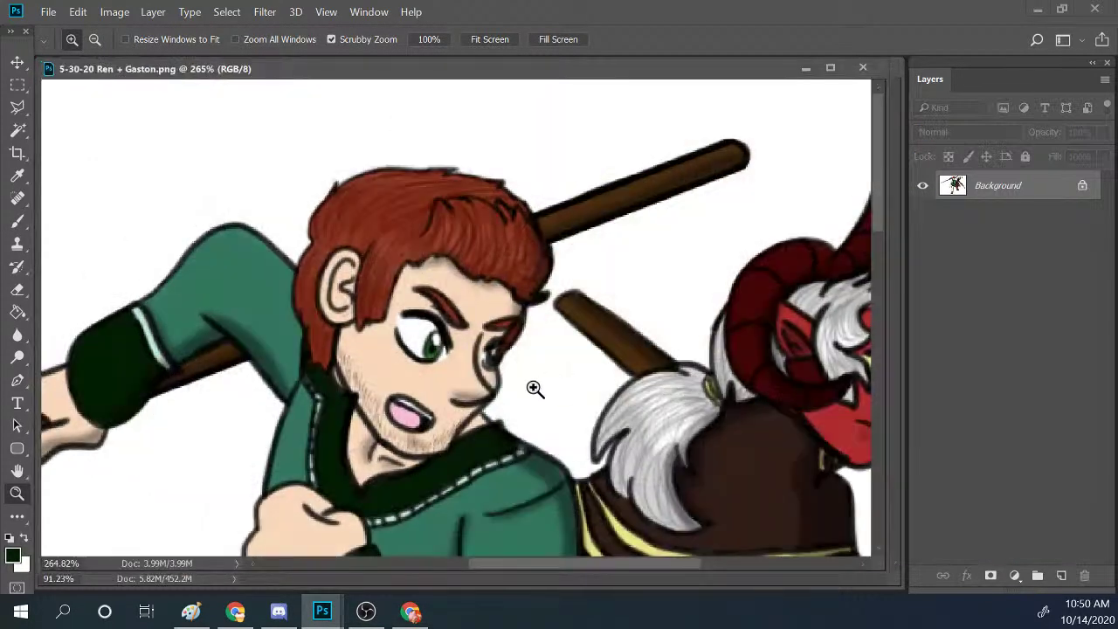
scroll(532, 387, "up", 3)
key("b")
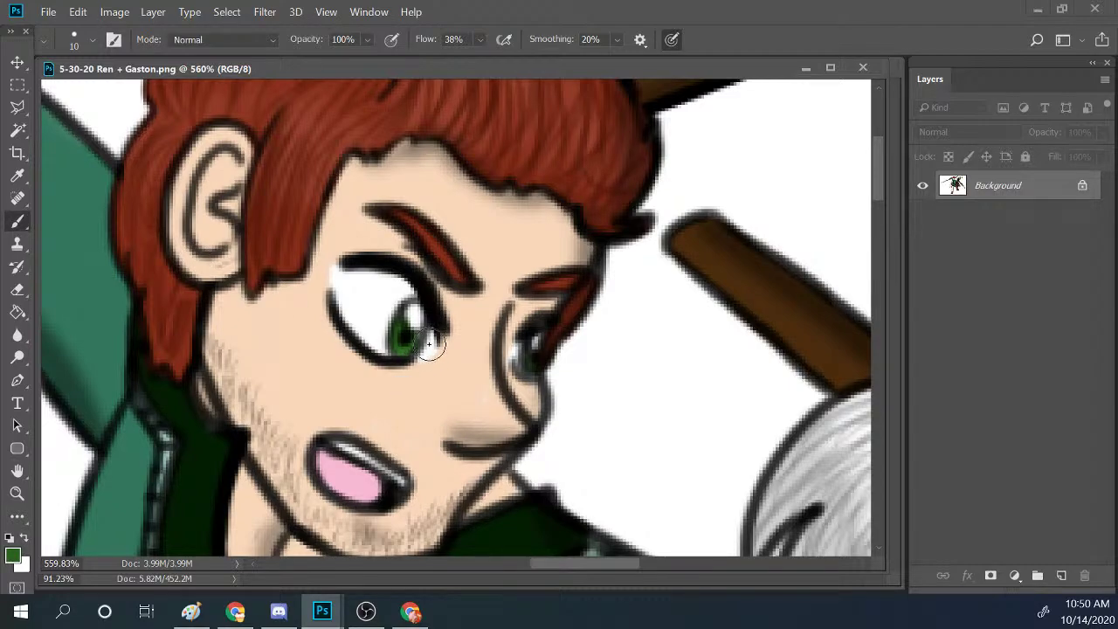
left_click(805, 67)
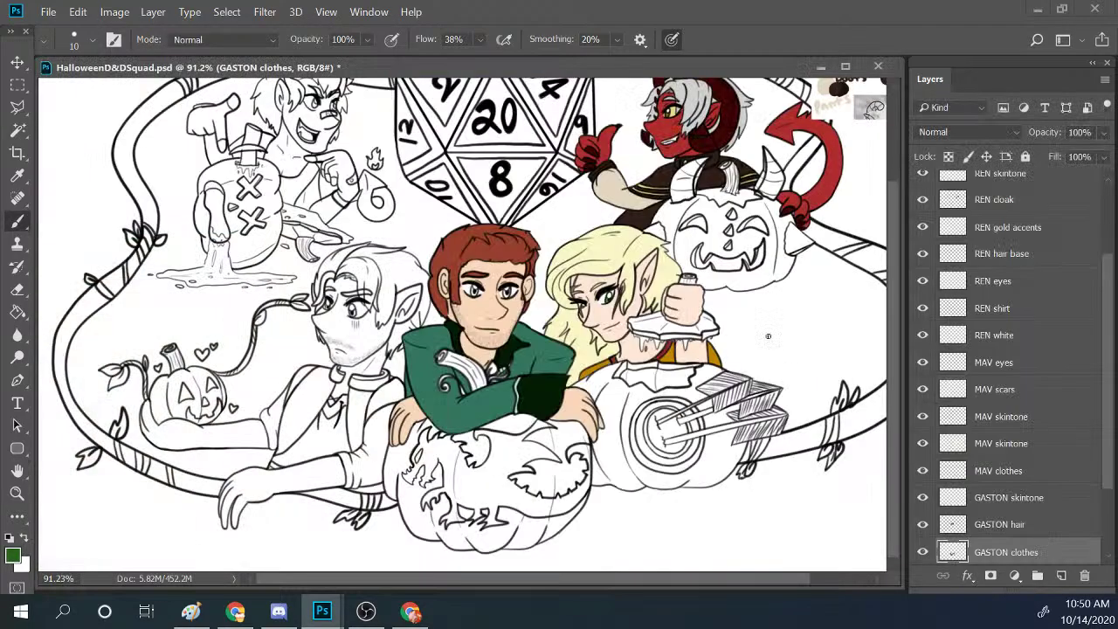
Add a layer between GASTON dark clothes and the SKETCH group, name it GASTON EYES, and ready the brush at Gaston's face.
left_click(17, 493)
left_click_drag(555, 289, 603, 249)
left_click_drag(428, 307, 461, 250)
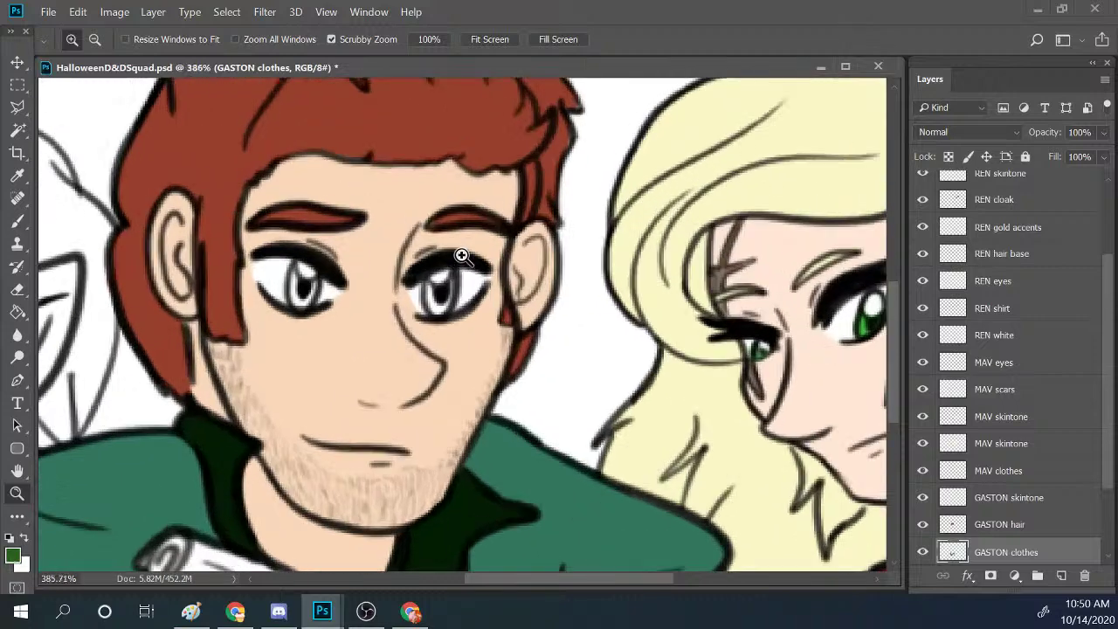
scroll(1028, 494, "down", 4)
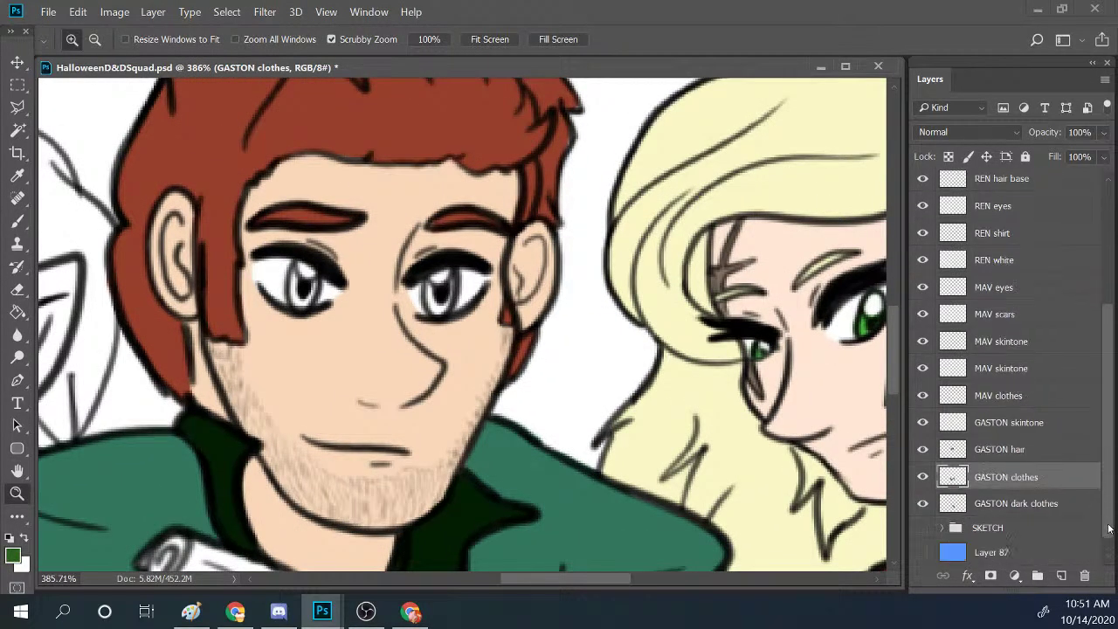
left_click(1027, 498)
left_click(1061, 575)
double_click(992, 502)
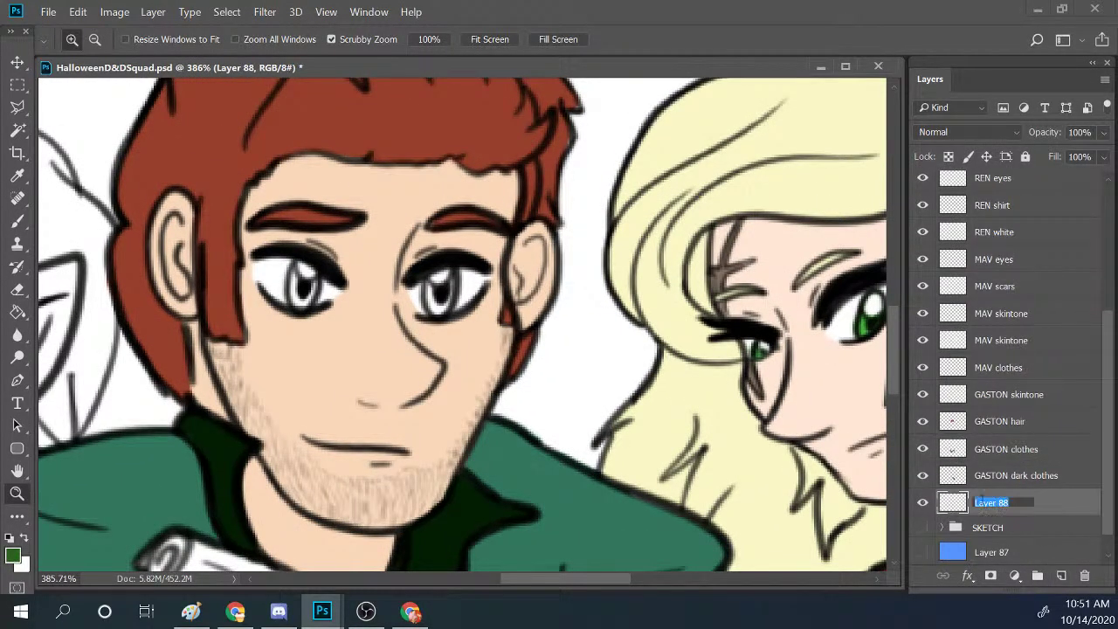
type("GASTON EYES")
left_click(940, 508)
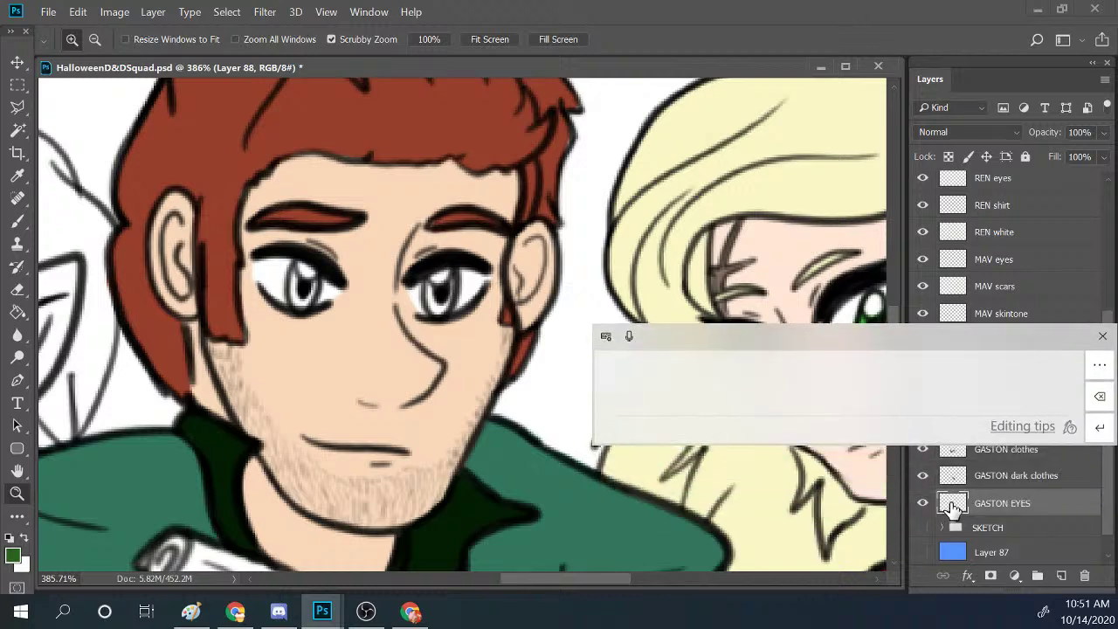
left_click(17, 220)
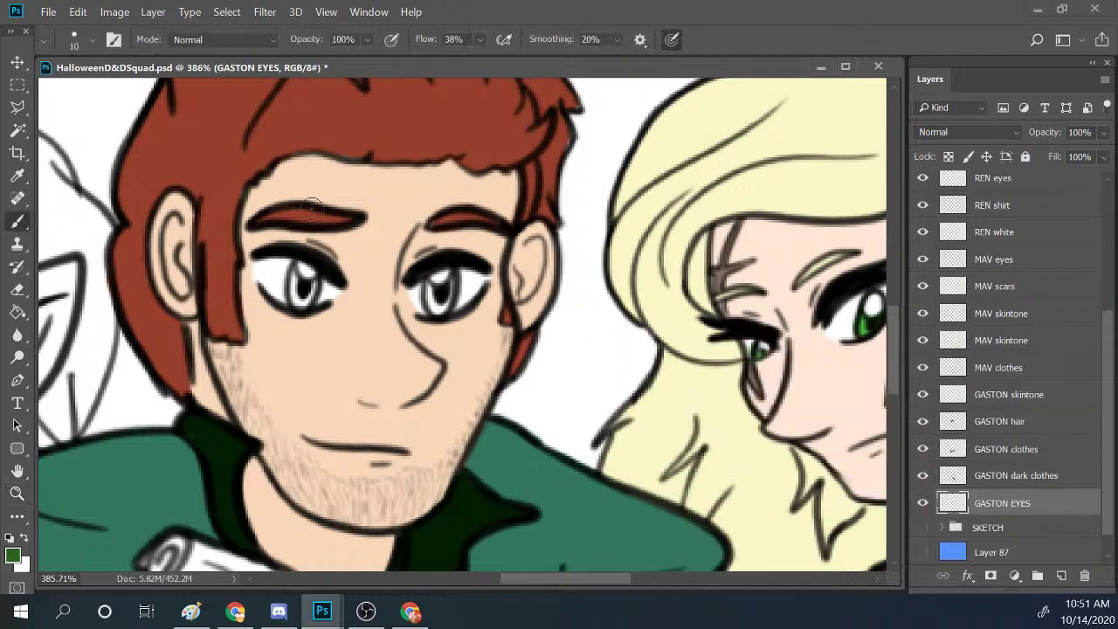
Paint both of Gaston's irises green on the GASTON EYES layer and add a white highlight to the upper part of each.
mouse_move(293, 266)
left_mouse_down()
mouse_move(306, 294)
mouse_move(297, 301)
mouse_move(307, 263)
mouse_move(304, 288)
left_mouse_up()
mouse_move(463, 280)
left_mouse_down()
mouse_move(442, 304)
mouse_move(434, 274)
mouse_move(439, 297)
mouse_move(445, 272)
mouse_move(423, 299)
left_mouse_up()
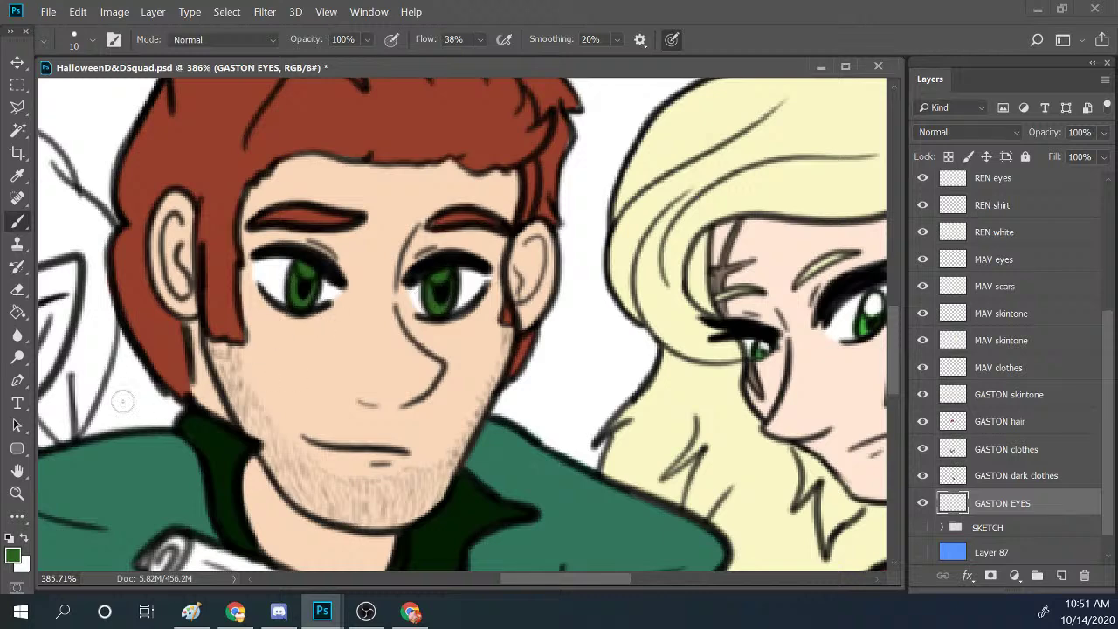
left_click(131, 428, "alt")
left_click(303, 271)
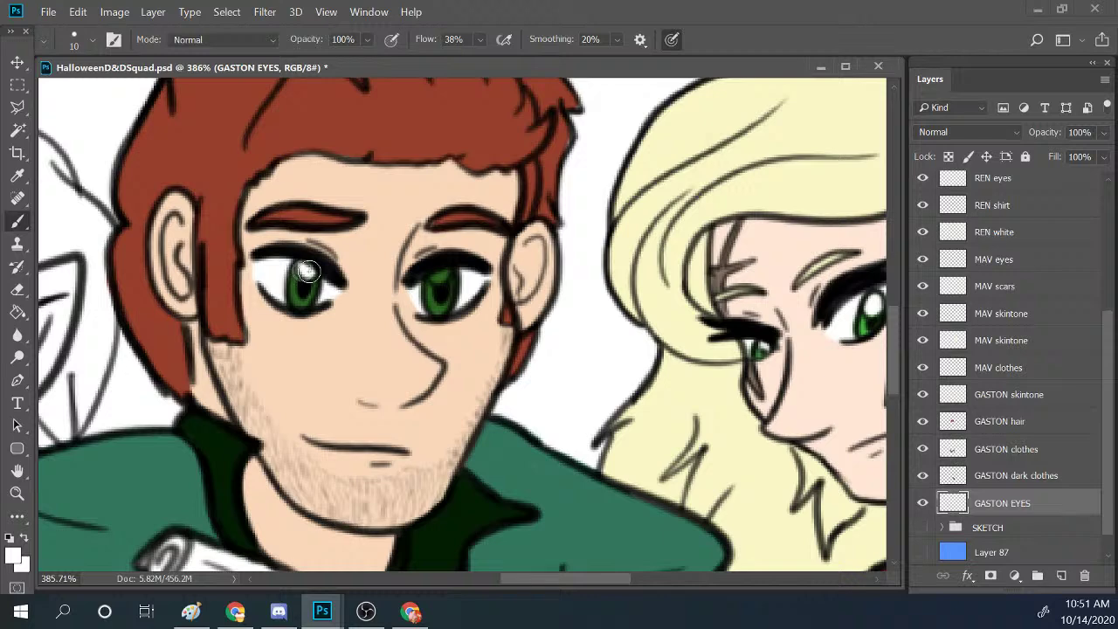
left_click(438, 276)
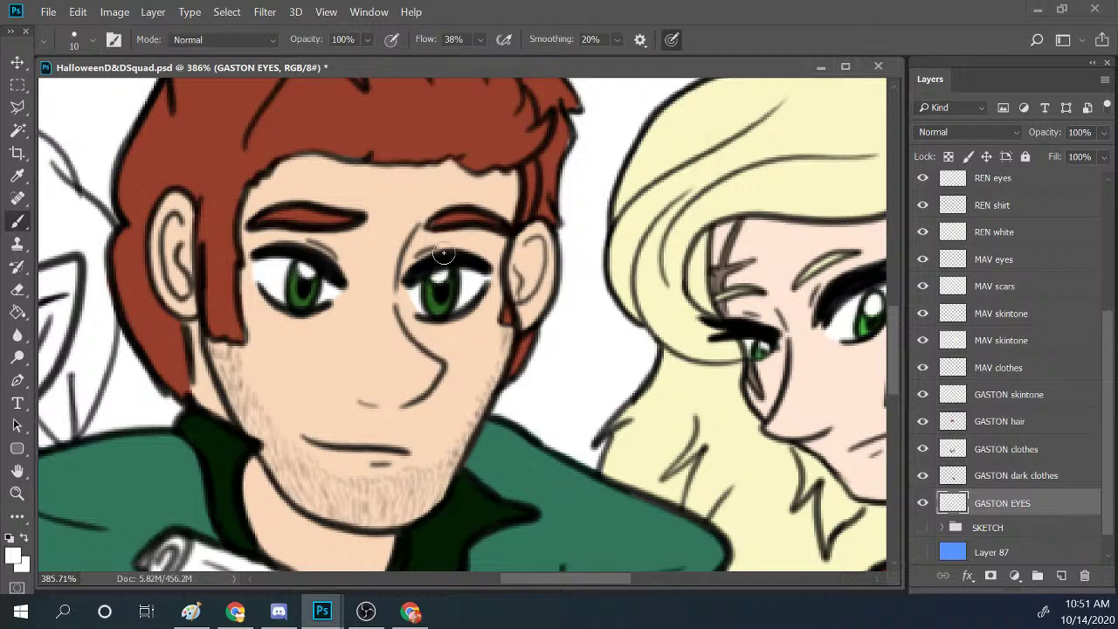
Show the solid blue Layer 87 behind the artwork as a contrasting backdrop.
left_click(978, 552)
scroll(948, 530, "down", 1)
left_click(922, 526)
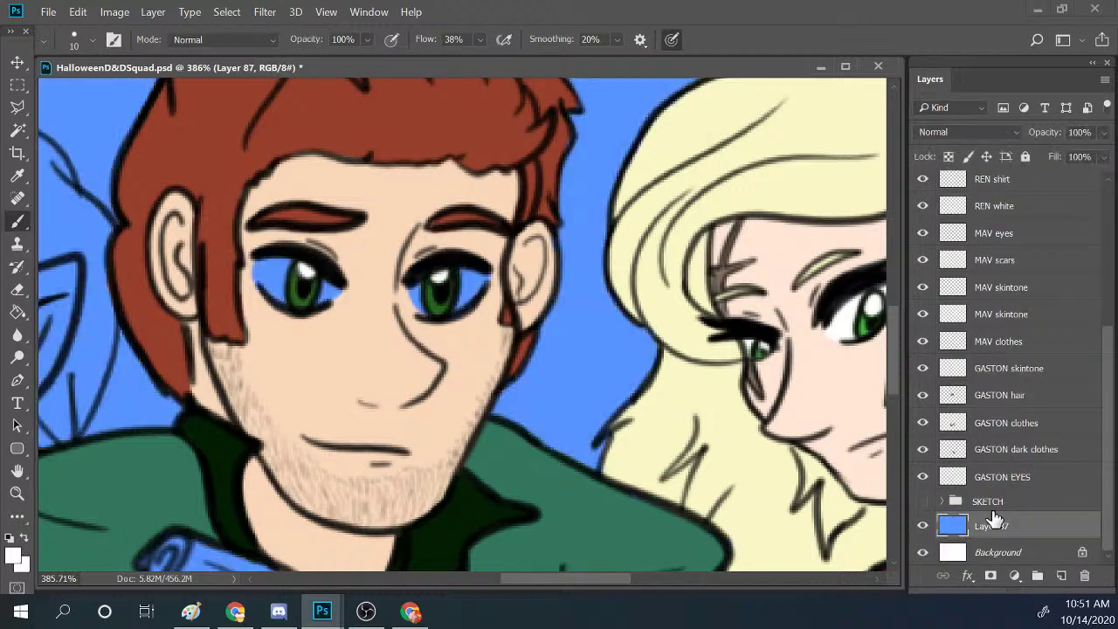
Move GASTON EYES above GASTON dark clothes, and paint the whites of Gaston's eyes on the GASTON dark clothes layer.
left_click_drag(995, 477, 1002, 437)
left_click(1004, 477)
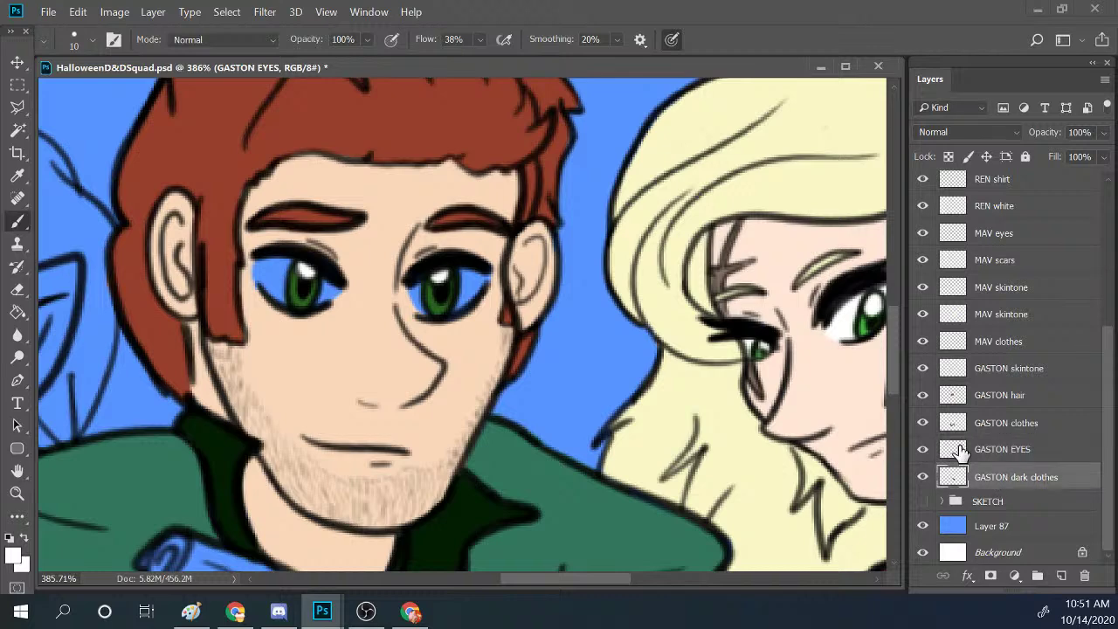
mouse_move(258, 266)
left_mouse_down()
mouse_move(295, 245)
mouse_move(269, 285)
mouse_move(320, 261)
mouse_move(345, 279)
mouse_move(341, 297)
mouse_move(452, 271)
mouse_move(422, 307)
mouse_move(489, 290)
left_mouse_up()
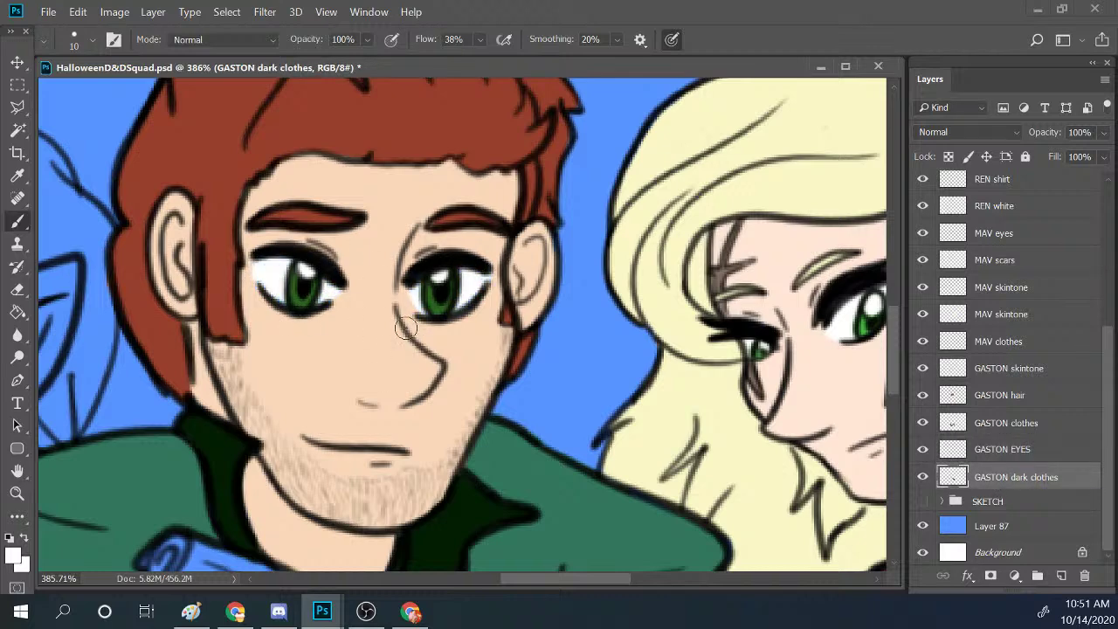
Review the flat colours of the whole composition against the blue backdrop, ending at Gaston and the uncoloured elf beside him.
key("ctrl+minus")
key("z")
scroll(553, 399, "down", 5)
scroll(582, 449, "down", 4)
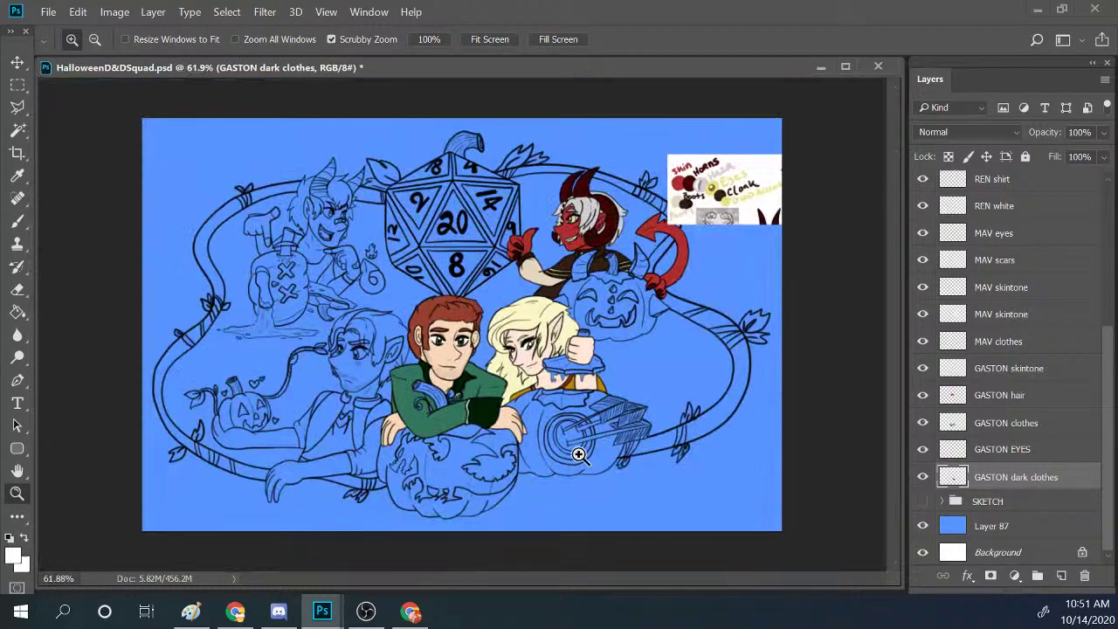
scroll(572, 427, "up", 4)
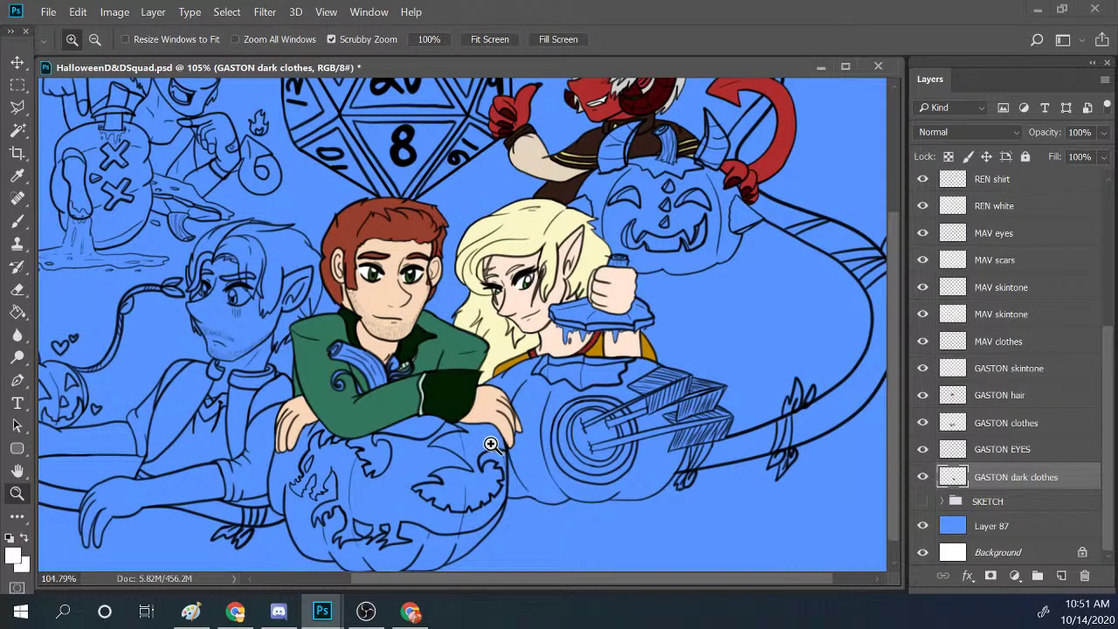
scroll(505, 442, "down", 1)
scroll(557, 430, "down", 1)
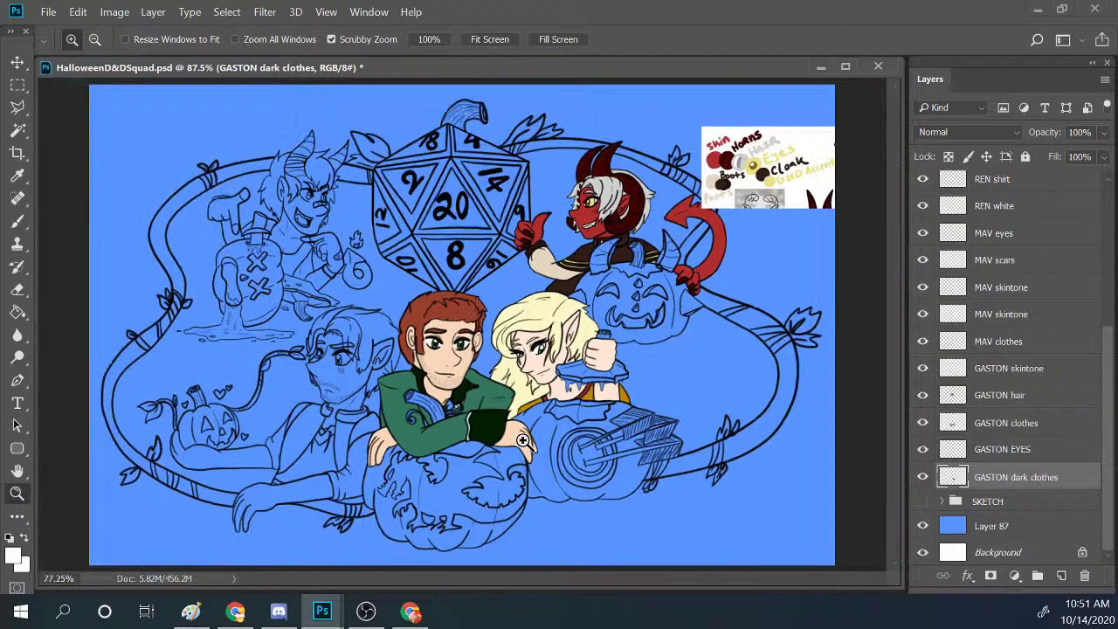
scroll(560, 415, "down", 1)
scroll(590, 400, "up", 1)
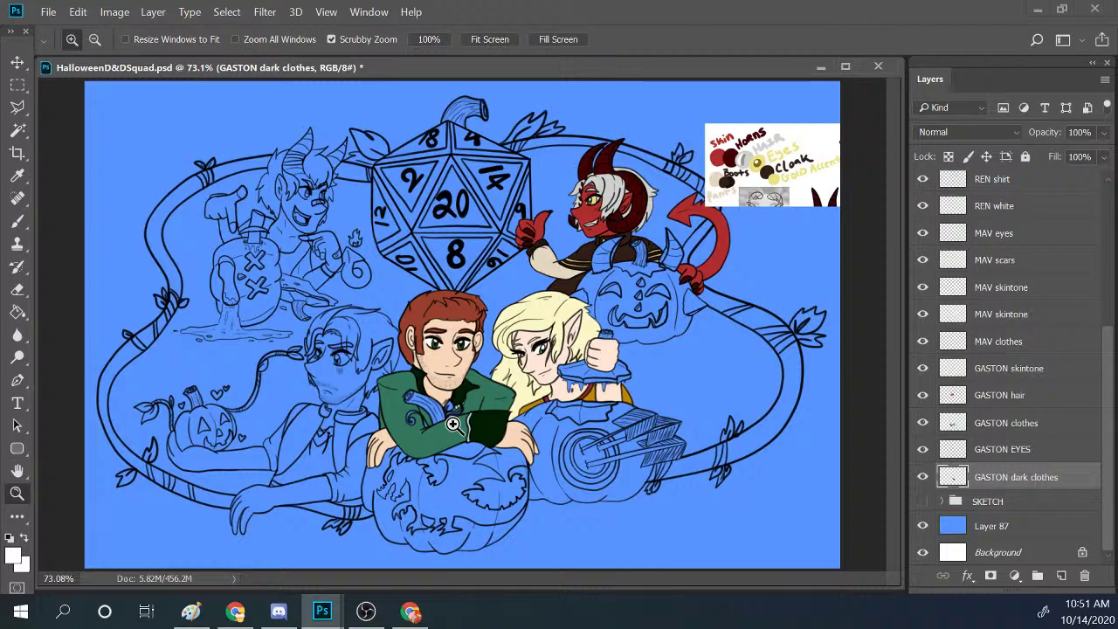
left_click_drag(332, 389, 685, 337)
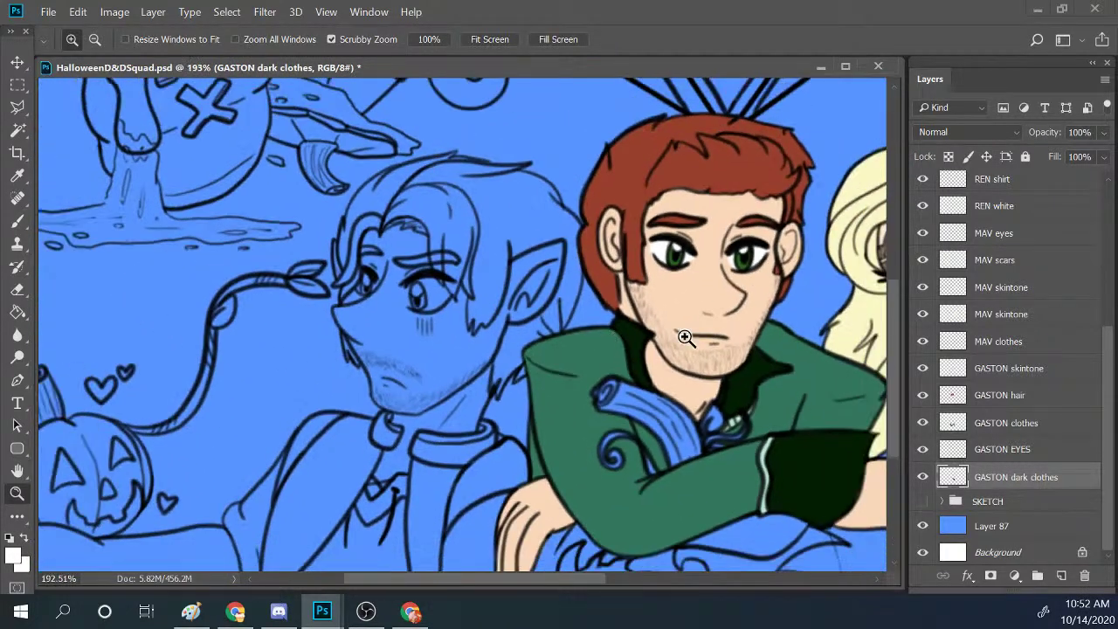
scroll(586, 558, "right", 3)
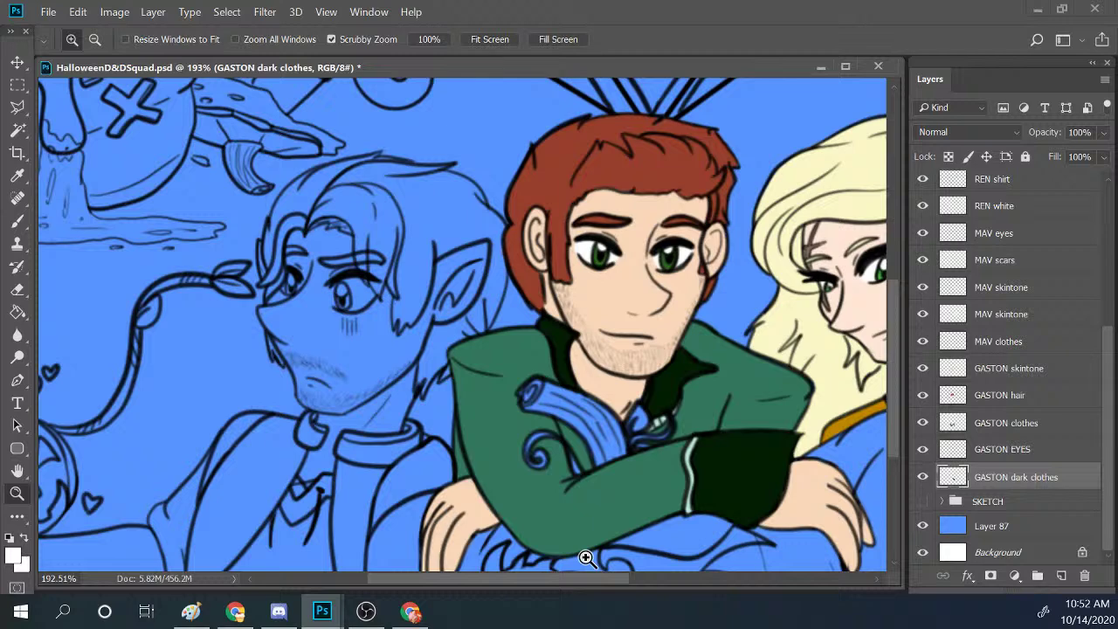
Save HalloweenD&DSquad.psd and open the earlier artwork 5-30-20 Ren + Gary.png as a colour reference.
left_click(17, 220)
key("ctrl+s")
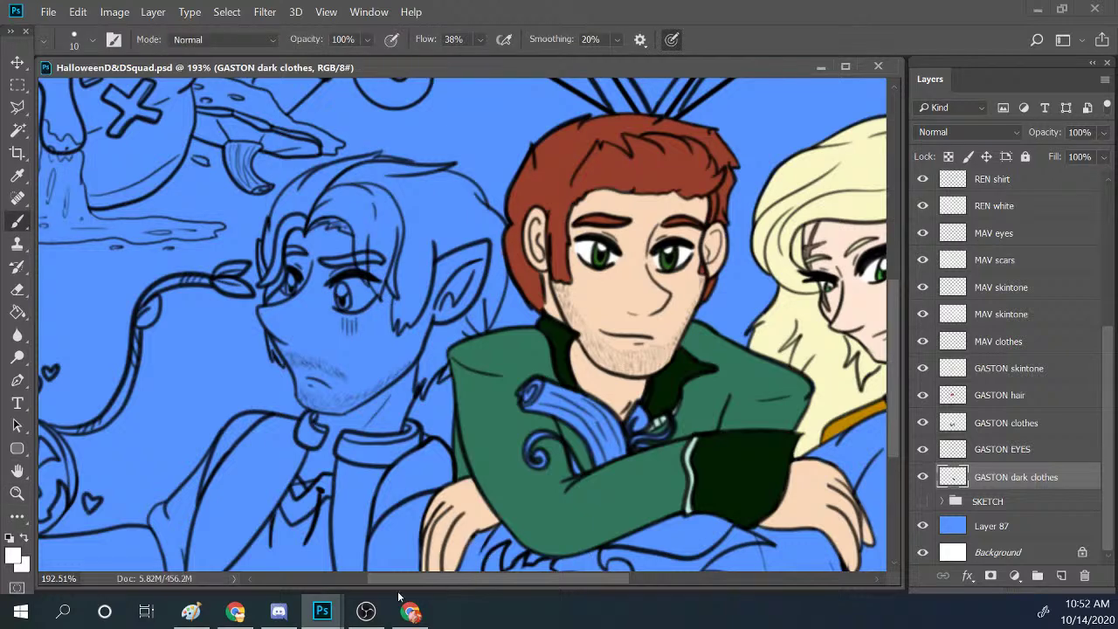
mouse_move(322, 608)
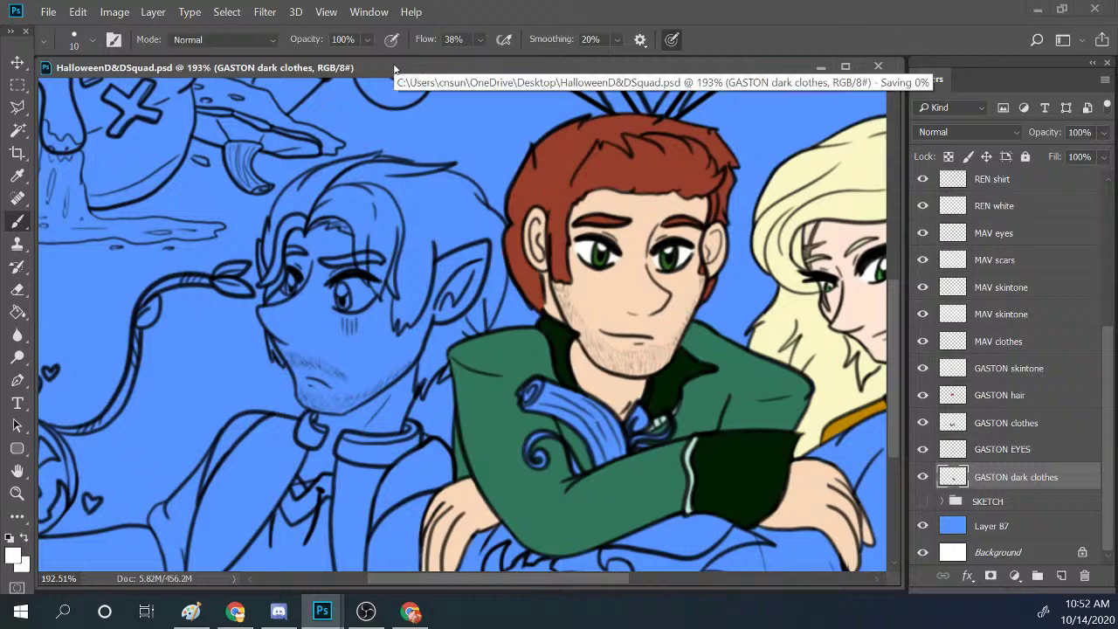
left_click(48, 11)
left_click(61, 42)
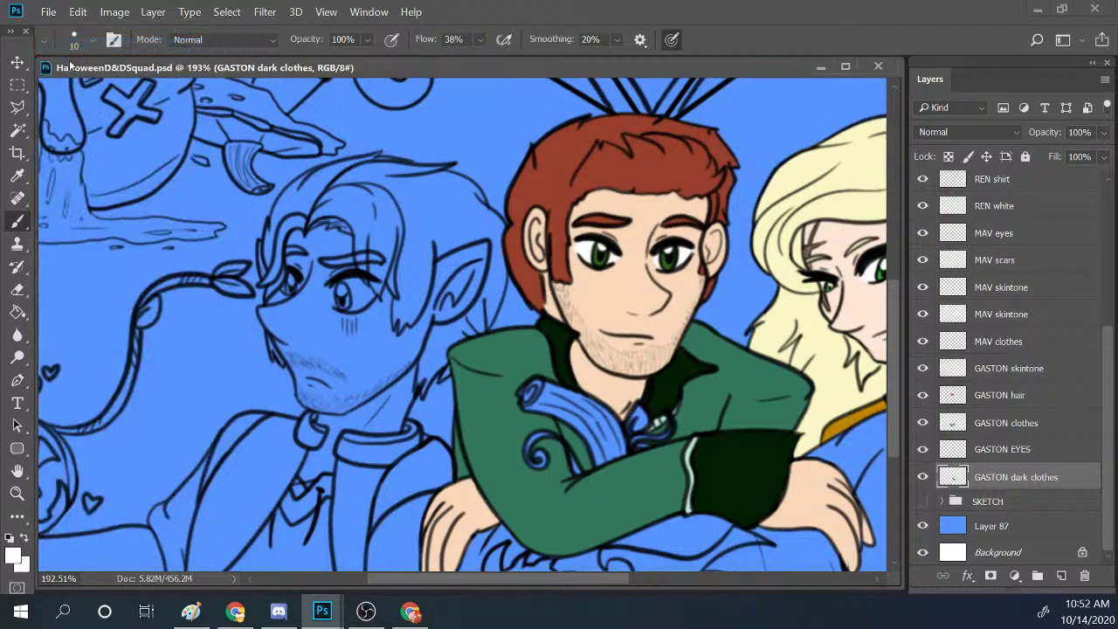
left_click_drag(239, 23, 0, 70)
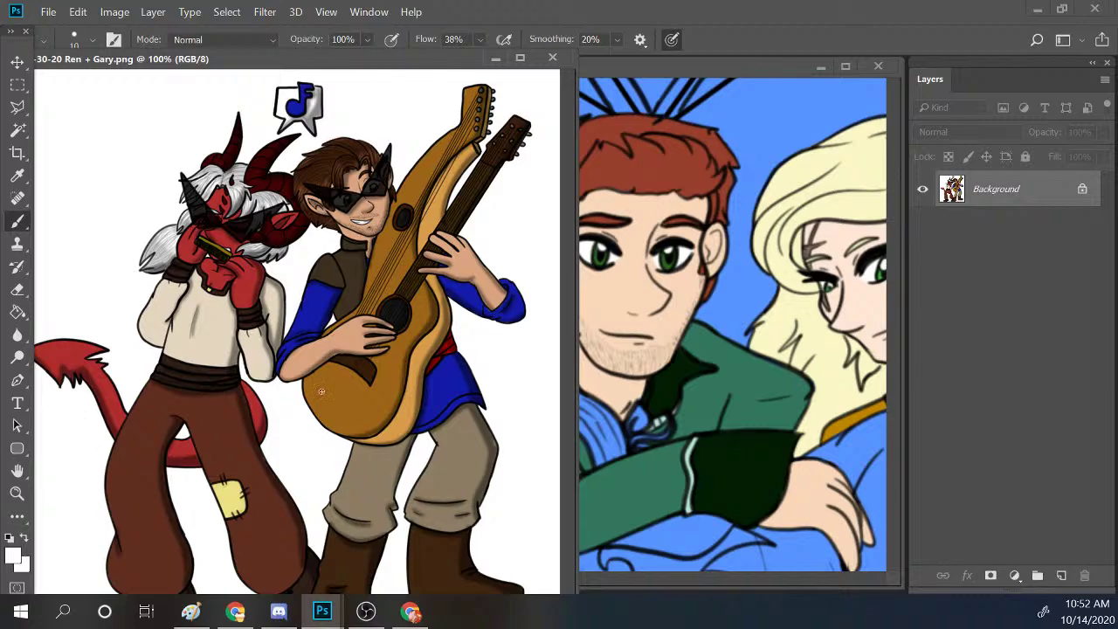
Examine Gary in 5-30-20 Ren + Gary.png, and reposition and resize its window over the squad drawing to fit both figures' upper bodies.
scroll(410, 153, "up", 5)
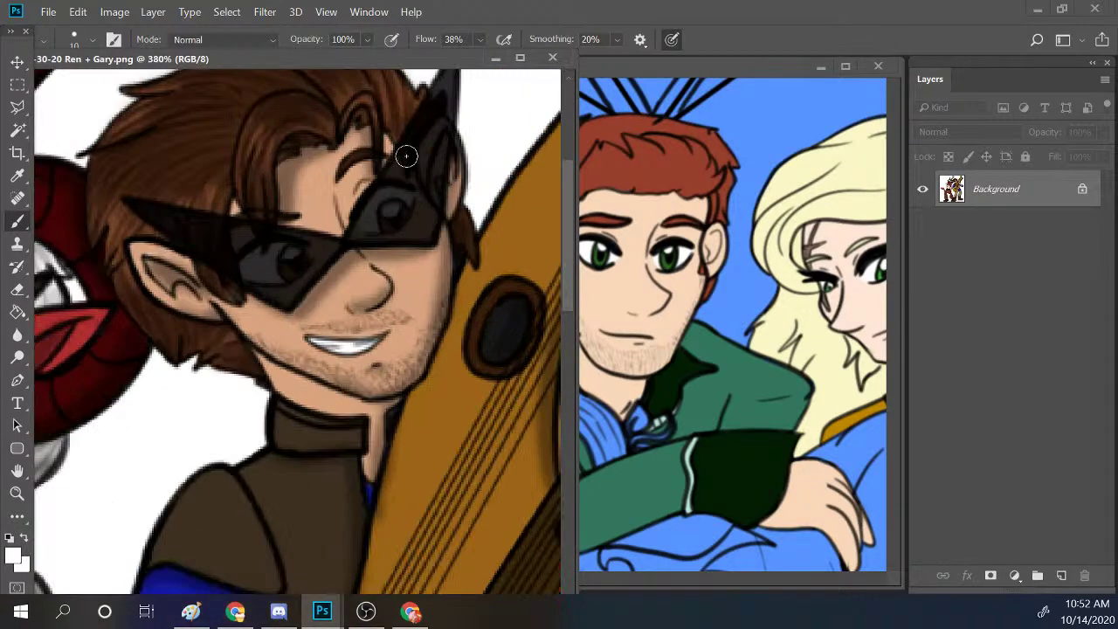
scroll(406, 155, "up", 1)
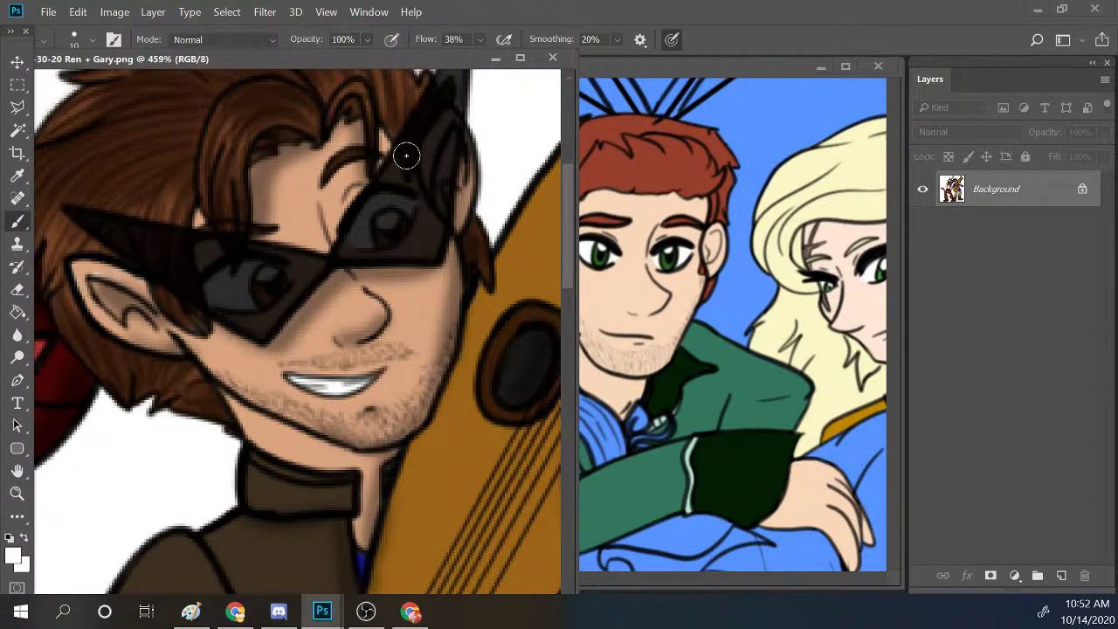
scroll(406, 155, "down", 8)
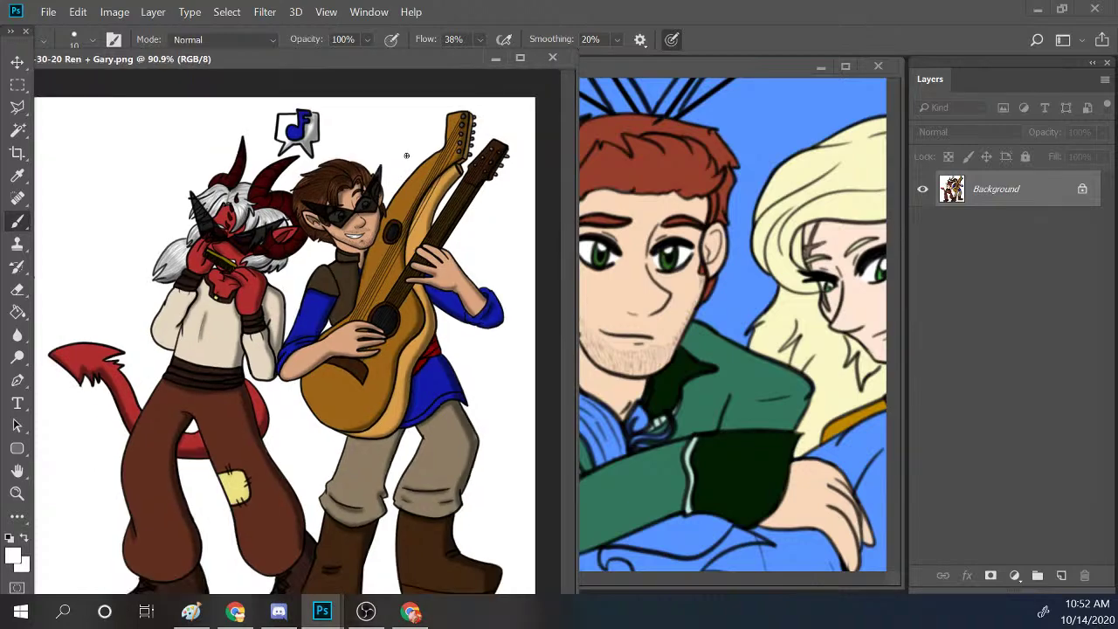
scroll(406, 155, "up", 3)
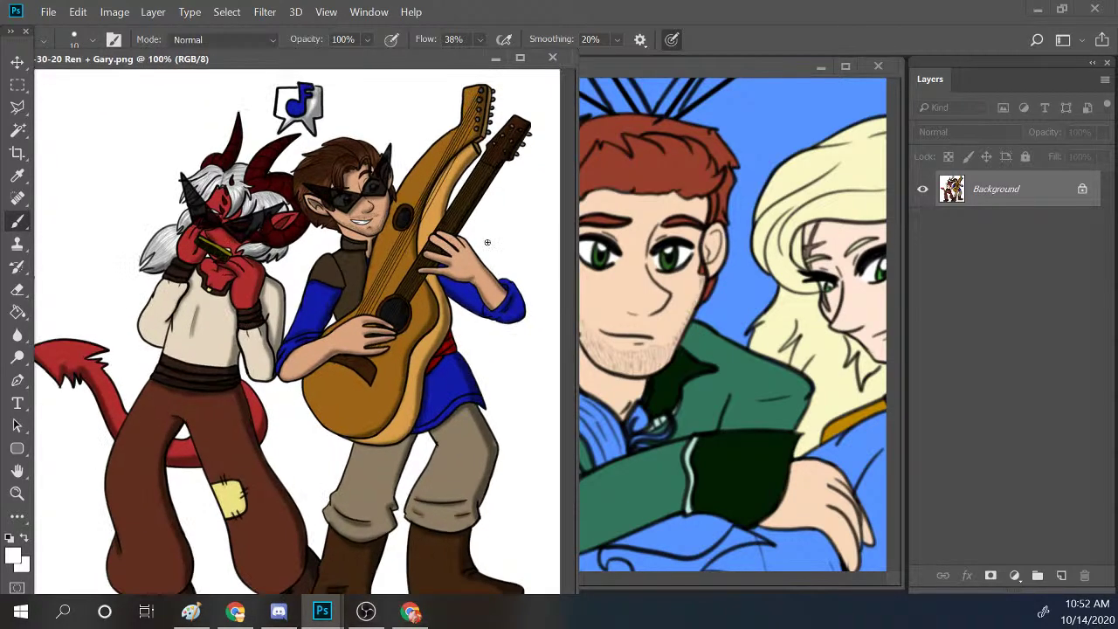
scroll(487, 241, "up", 1)
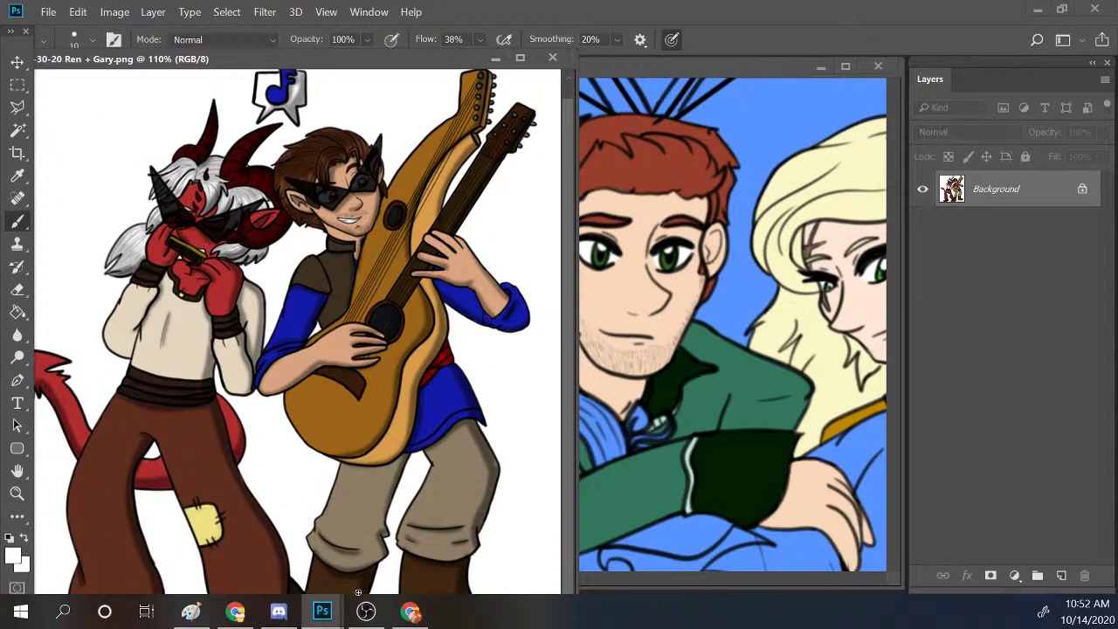
left_click_drag(132, 67, 183, 110)
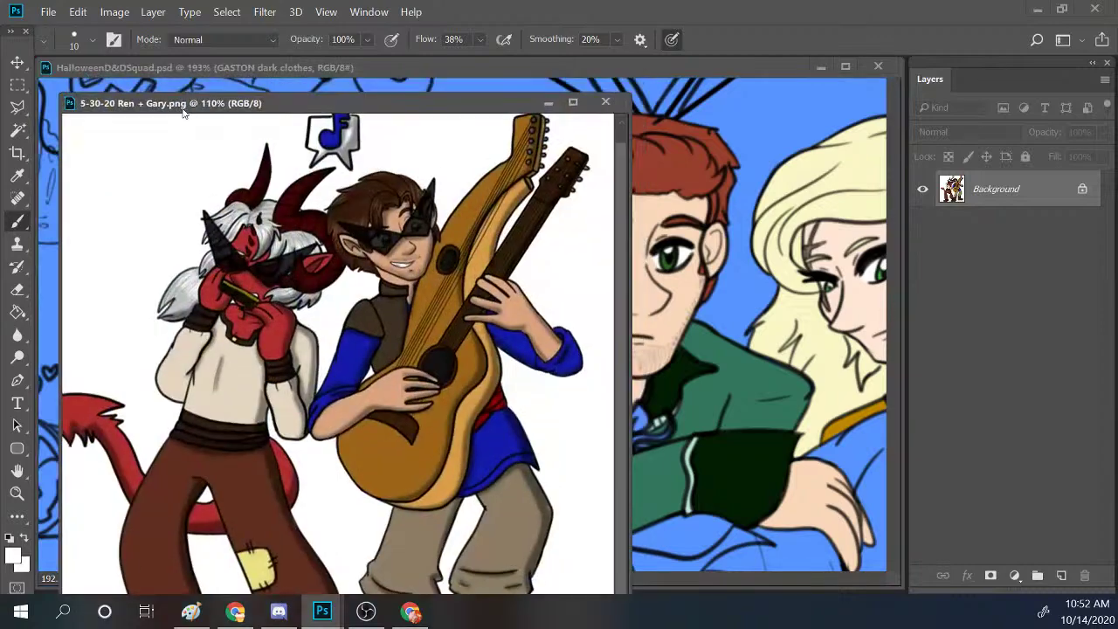
left_click(70, 103)
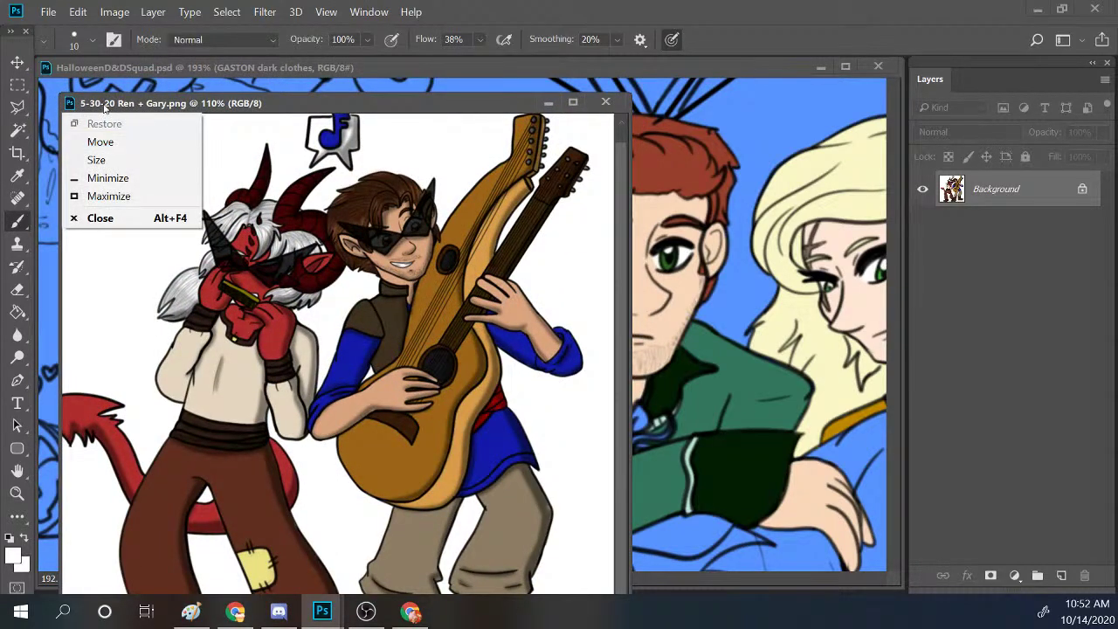
mouse_move(92, 108)
left_mouse_down()
mouse_move(164, 252)
mouse_move(146, 99)
mouse_move(113, 106)
left_mouse_up()
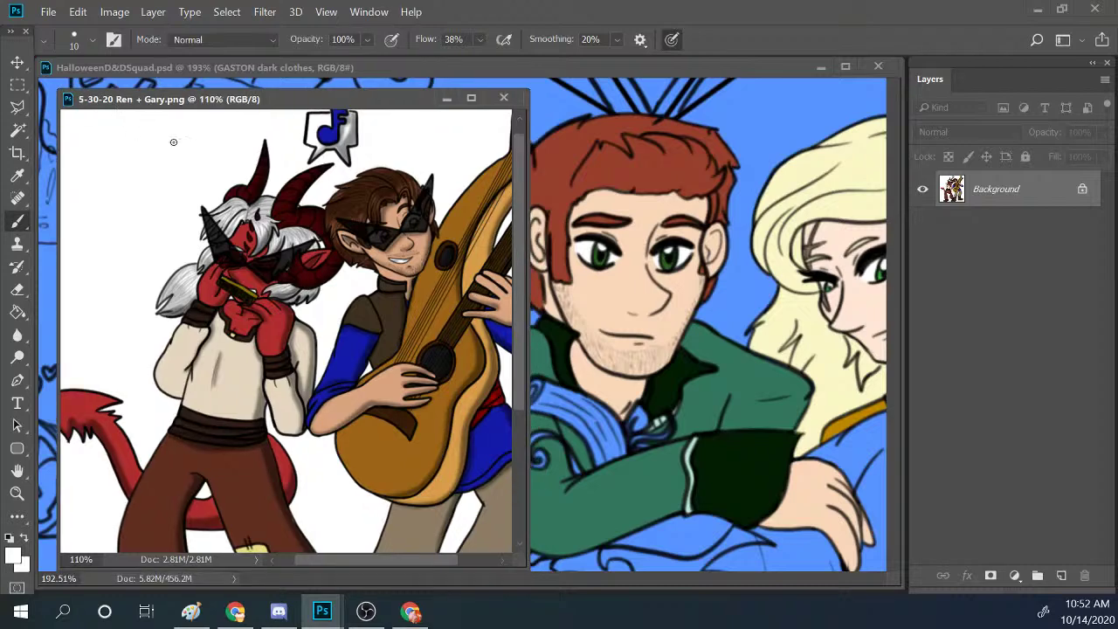
left_click_drag(528, 276, 674, 281)
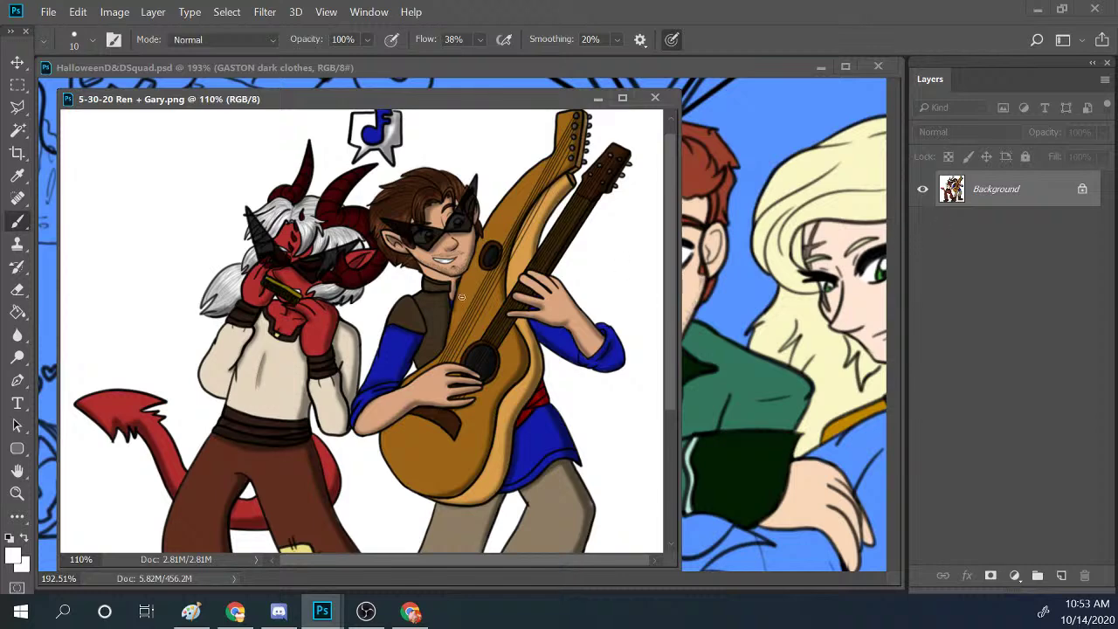
Sample the skin tone of Gary's forehead from the reference as the brush colour, and return to the squad drawing.
scroll(476, 241, "up", 5)
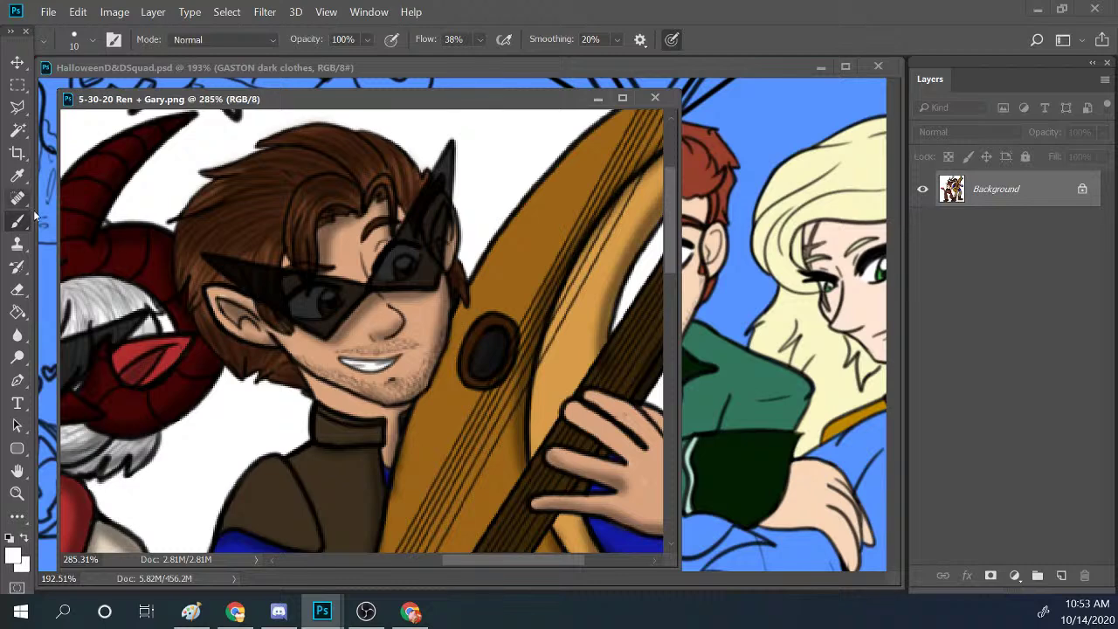
left_click(349, 260, "alt")
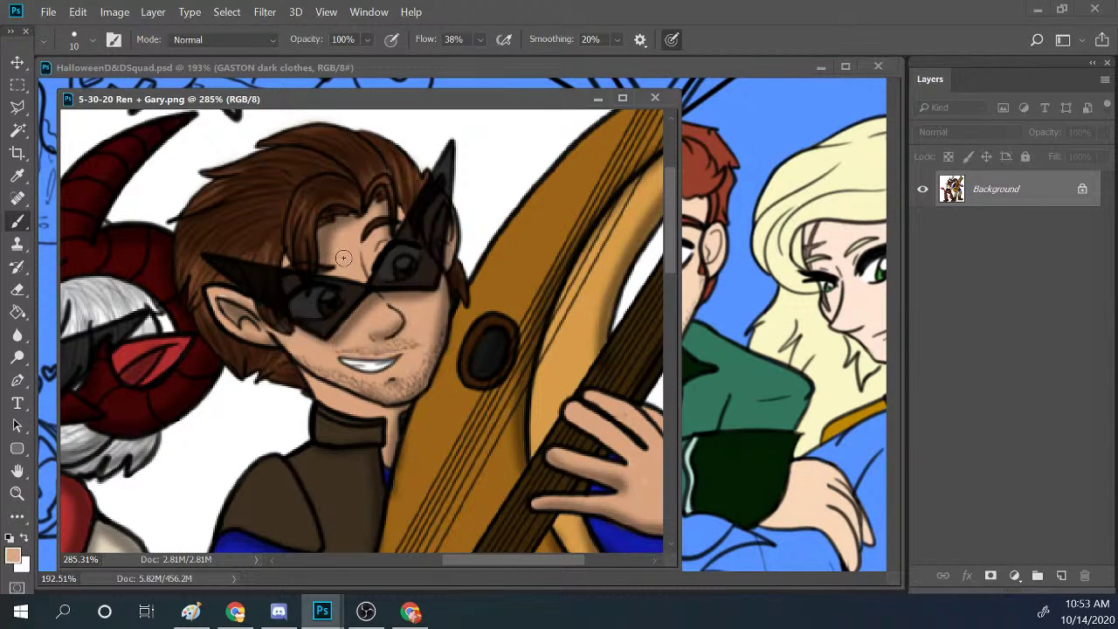
left_click(599, 102)
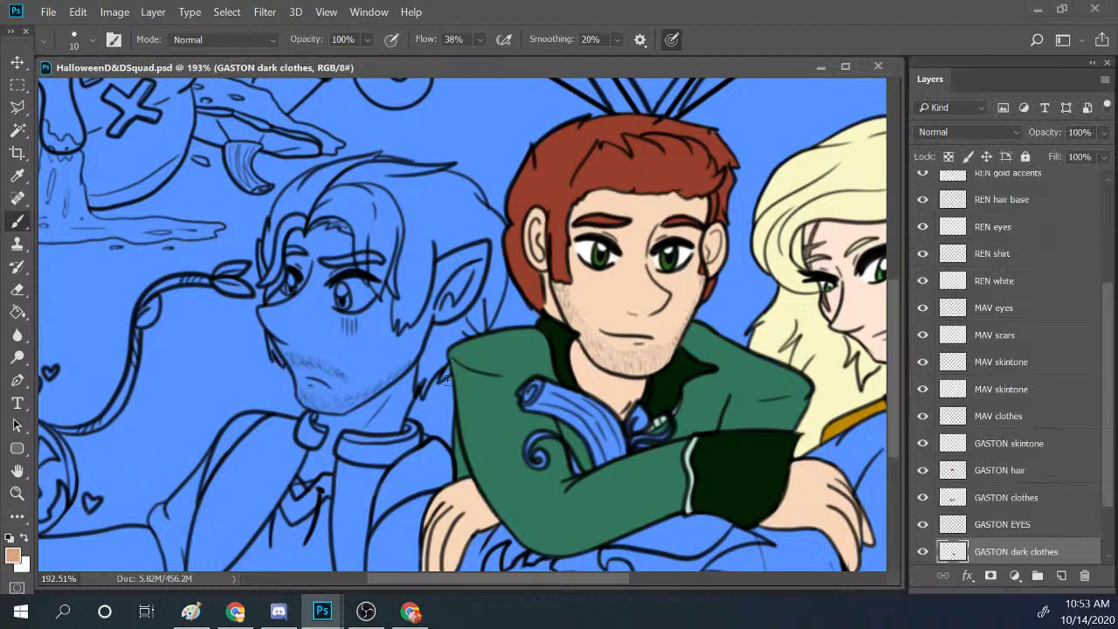
Add a layer between GASTON dark clothes and the SKETCH group and name it GARY skintone.
scroll(1053, 491, "down", 3)
left_click(1017, 505)
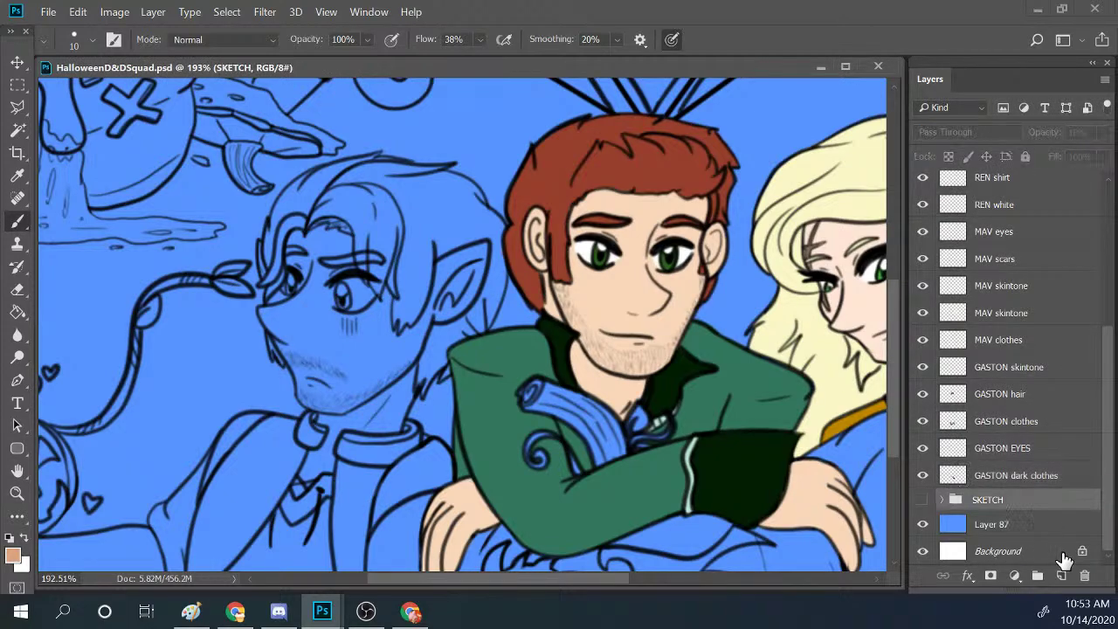
left_click(1061, 575)
double_click(987, 503)
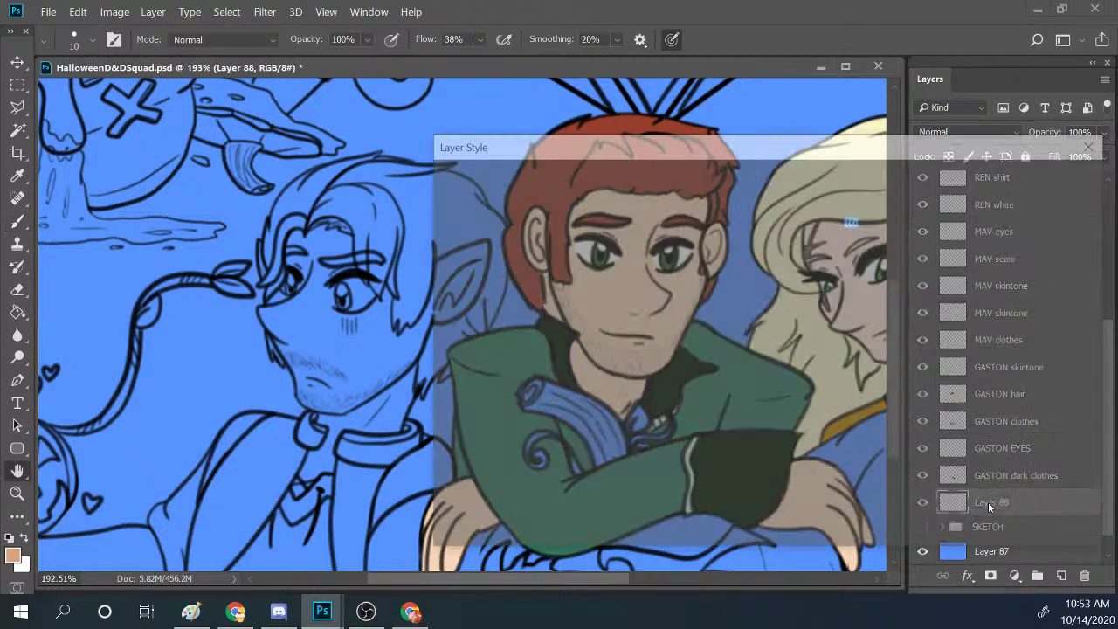
left_click(1095, 144)
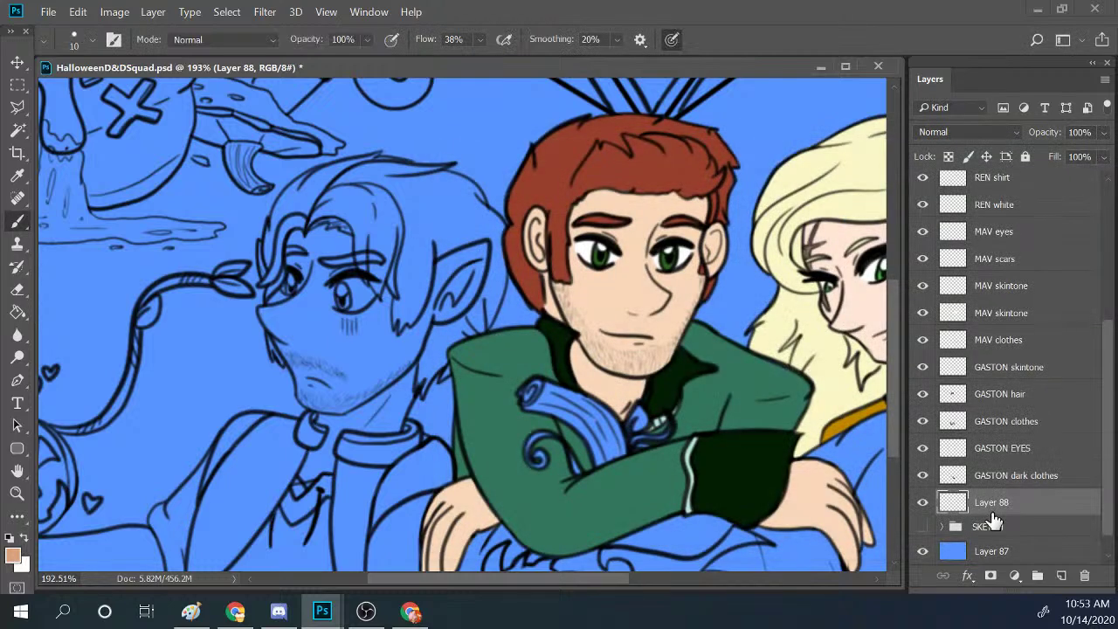
double_click(991, 503)
type("GARY skintone")
left_click(957, 524)
left_click(955, 508)
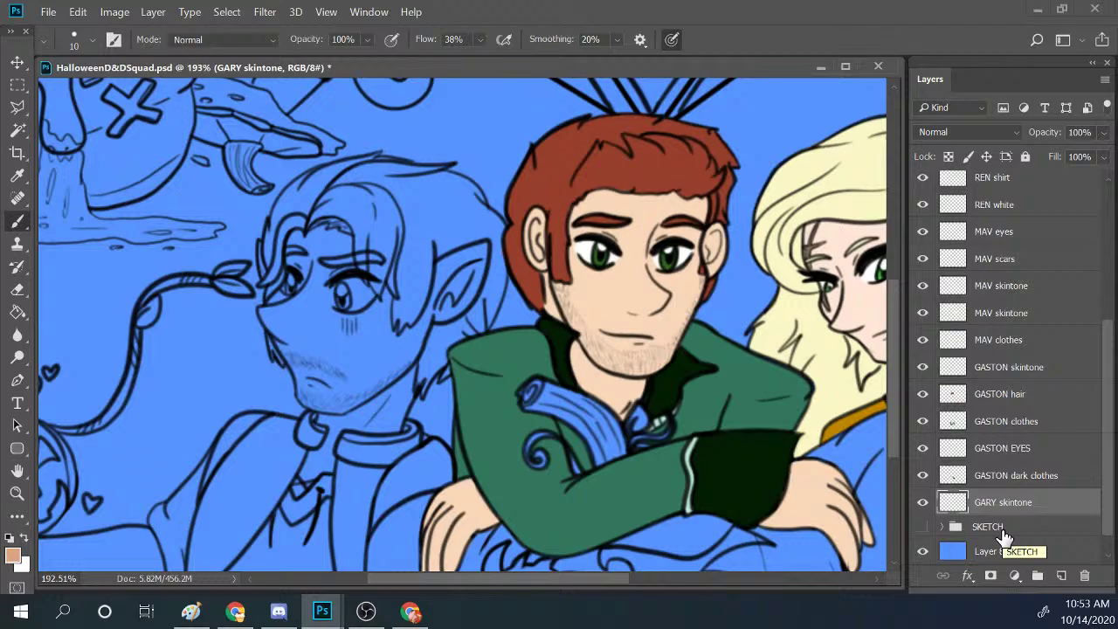
Paint Gary's forehead, nose bridge, the skin around his eyes and his upper cheek on the GARY skintone layer.
key("z")
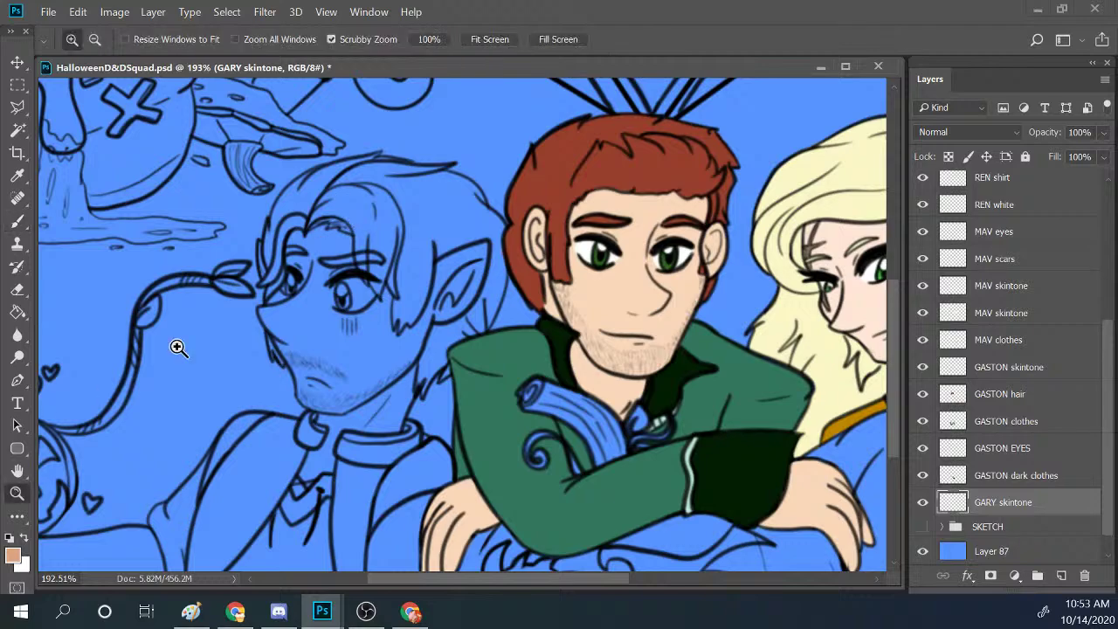
mouse_move(175, 344)
left_mouse_down()
mouse_move(457, 230)
mouse_move(88, 282)
left_mouse_up()
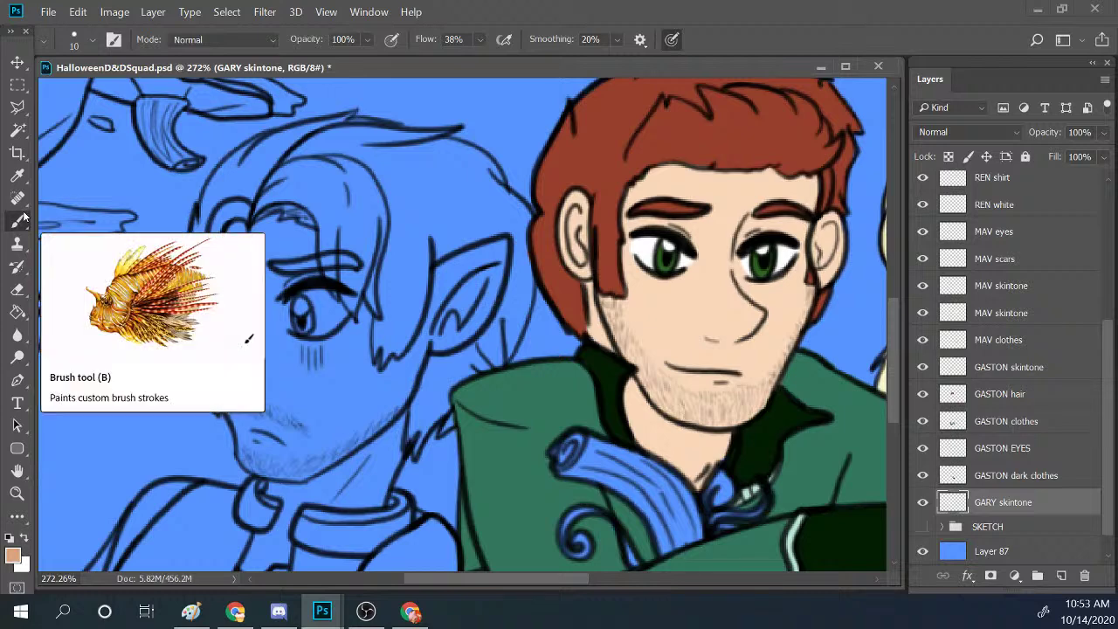
mouse_move(185, 236)
left_mouse_down()
mouse_move(191, 284)
mouse_move(202, 246)
left_mouse_up()
mouse_move(210, 316)
left_mouse_down()
mouse_move(190, 343)
mouse_move(219, 328)
mouse_move(212, 313)
mouse_move(226, 325)
mouse_move(213, 341)
mouse_move(228, 332)
mouse_move(247, 303)
mouse_move(253, 292)
mouse_move(226, 265)
mouse_move(256, 275)
mouse_move(275, 208)
mouse_move(229, 238)
mouse_move(237, 227)
mouse_move(227, 238)
mouse_move(248, 241)
mouse_move(260, 269)
mouse_move(247, 234)
mouse_move(298, 208)
mouse_move(255, 241)
mouse_move(289, 223)
mouse_move(289, 235)
mouse_move(311, 236)
mouse_move(297, 253)
mouse_move(274, 252)
mouse_move(303, 242)
mouse_move(326, 223)
left_mouse_up()
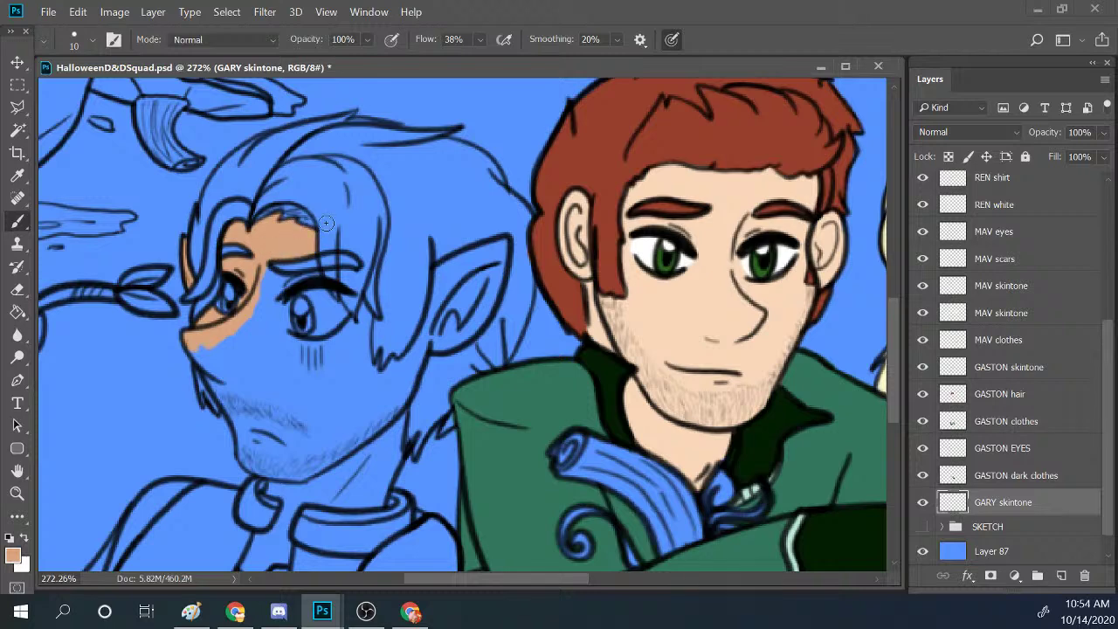
mouse_move(262, 272)
left_mouse_down()
mouse_move(266, 287)
mouse_move(295, 288)
mouse_move(303, 284)
mouse_move(266, 281)
mouse_move(305, 277)
mouse_move(330, 253)
left_mouse_up()
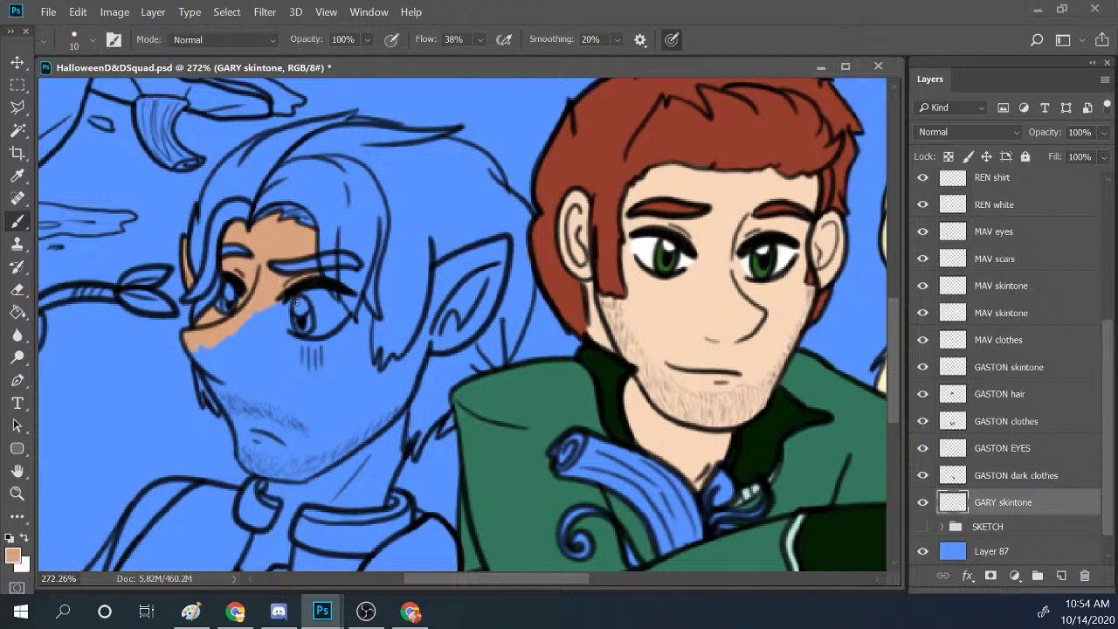
mouse_move(310, 278)
left_mouse_down()
mouse_move(271, 315)
mouse_move(282, 296)
mouse_move(270, 314)
mouse_move(296, 347)
mouse_move(274, 317)
mouse_move(283, 332)
mouse_move(283, 290)
mouse_move(320, 296)
mouse_move(289, 350)
mouse_move(327, 346)
mouse_move(302, 346)
mouse_move(318, 351)
mouse_move(363, 316)
mouse_move(357, 334)
mouse_move(360, 312)
mouse_move(361, 359)
left_mouse_up()
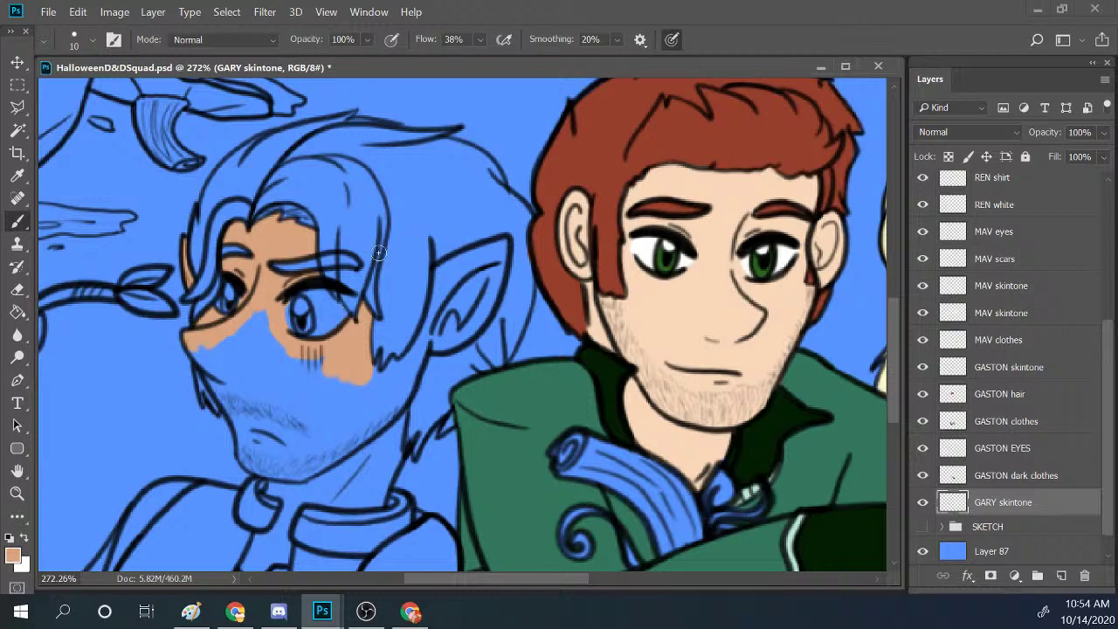
left_click_drag(367, 389, 388, 377)
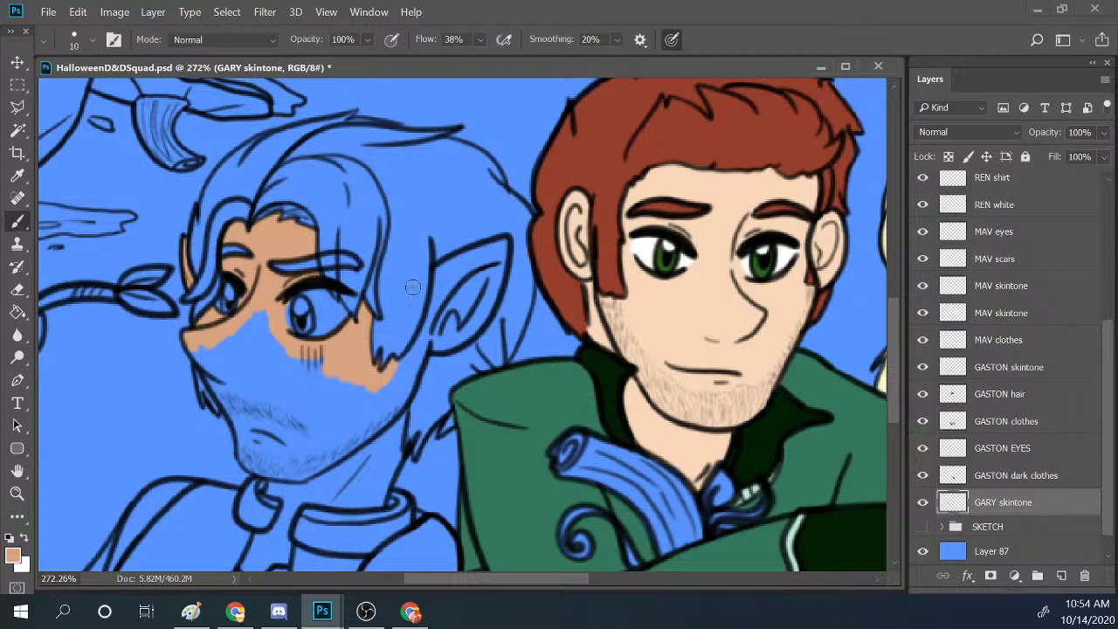
Fill Gary's pointed ear, lower face and jaw with the flat skin tone, extending onto the upper neck.
mouse_move(389, 365)
left_mouse_down()
mouse_move(429, 328)
mouse_move(415, 362)
mouse_move(410, 341)
mouse_move(428, 338)
mouse_move(439, 271)
mouse_move(500, 246)
mouse_move(497, 266)
mouse_move(443, 310)
mouse_move(448, 287)
mouse_move(463, 265)
mouse_move(427, 342)
mouse_move(439, 346)
mouse_move(477, 321)
mouse_move(496, 279)
mouse_move(484, 309)
mouse_move(455, 327)
mouse_move(440, 305)
left_mouse_up()
mouse_move(217, 355)
left_mouse_down()
mouse_move(190, 344)
mouse_move(231, 410)
mouse_move(225, 378)
mouse_move(248, 318)
mouse_move(229, 342)
mouse_move(227, 388)
mouse_move(278, 318)
mouse_move(273, 390)
mouse_move(299, 350)
mouse_move(291, 398)
mouse_move(345, 364)
mouse_move(322, 424)
mouse_move(335, 428)
mouse_move(355, 371)
mouse_move(320, 413)
mouse_move(351, 382)
mouse_move(324, 369)
mouse_move(397, 373)
mouse_move(343, 425)
mouse_move(413, 373)
mouse_move(385, 422)
left_mouse_up()
mouse_move(258, 402)
left_mouse_down()
mouse_move(230, 398)
mouse_move(244, 456)
mouse_move(248, 365)
mouse_move(267, 453)
mouse_move(300, 407)
mouse_move(289, 450)
mouse_move(299, 455)
mouse_move(345, 425)
mouse_move(317, 476)
mouse_move(387, 419)
mouse_move(363, 426)
mouse_move(367, 460)
mouse_move(402, 418)
mouse_move(380, 493)
mouse_move(390, 472)
mouse_move(380, 449)
mouse_move(351, 456)
mouse_move(278, 429)
mouse_move(247, 459)
mouse_move(294, 474)
left_mouse_up()
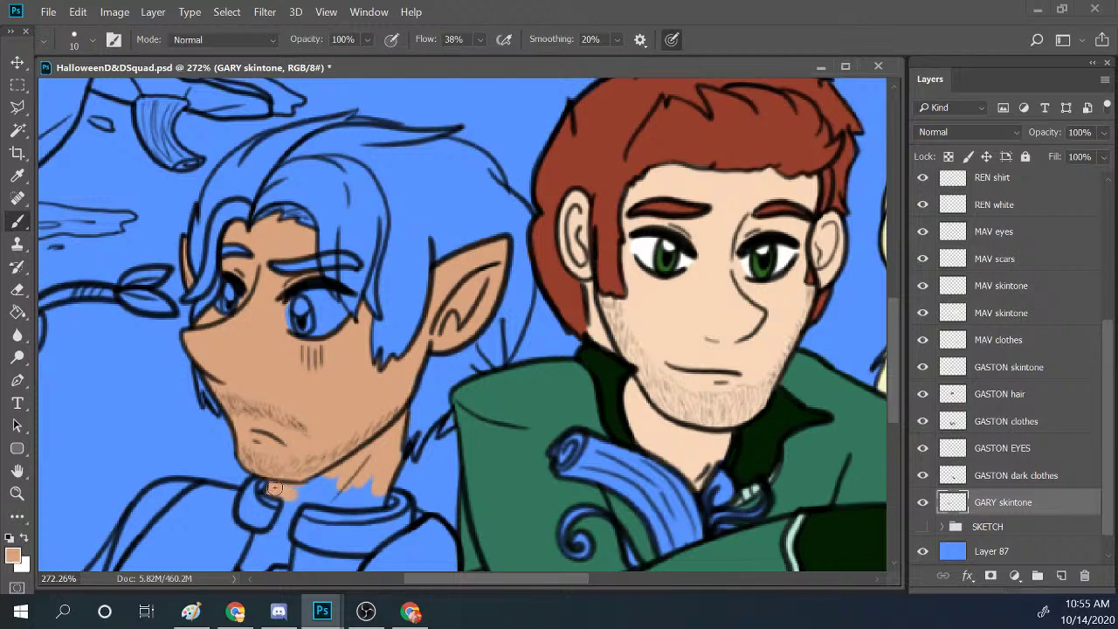
Fill the rest of Gary's neck and the bare chest inside his open collar with the skin tone.
left_click_drag(272, 493, 302, 500)
mouse_move(345, 469)
left_mouse_down()
mouse_move(303, 493)
mouse_move(348, 499)
mouse_move(359, 486)
mouse_move(327, 500)
mouse_move(361, 495)
left_mouse_up()
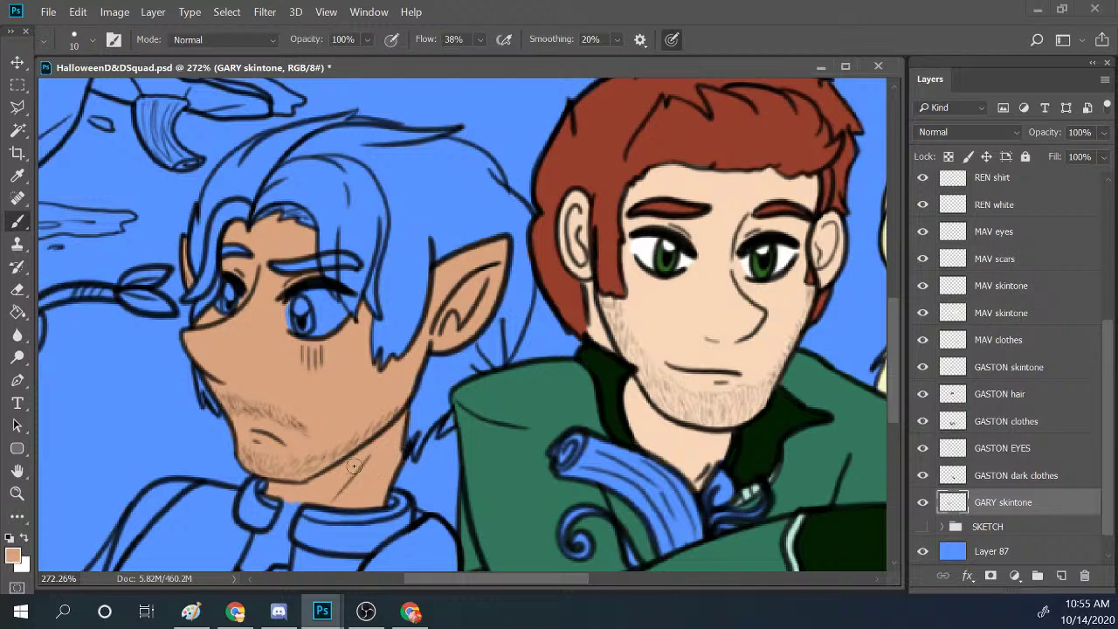
scroll(896, 345, "down", 3)
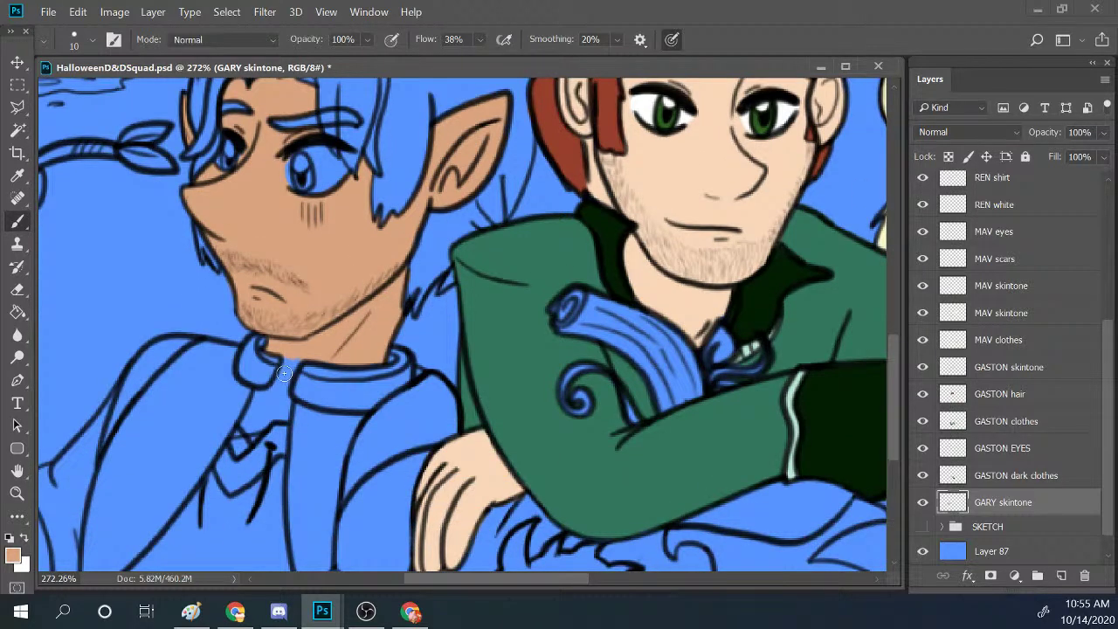
mouse_move(283, 373)
left_mouse_down()
mouse_move(278, 394)
mouse_move(304, 353)
mouse_move(237, 446)
mouse_move(269, 400)
mouse_move(262, 426)
mouse_move(280, 406)
left_mouse_up()
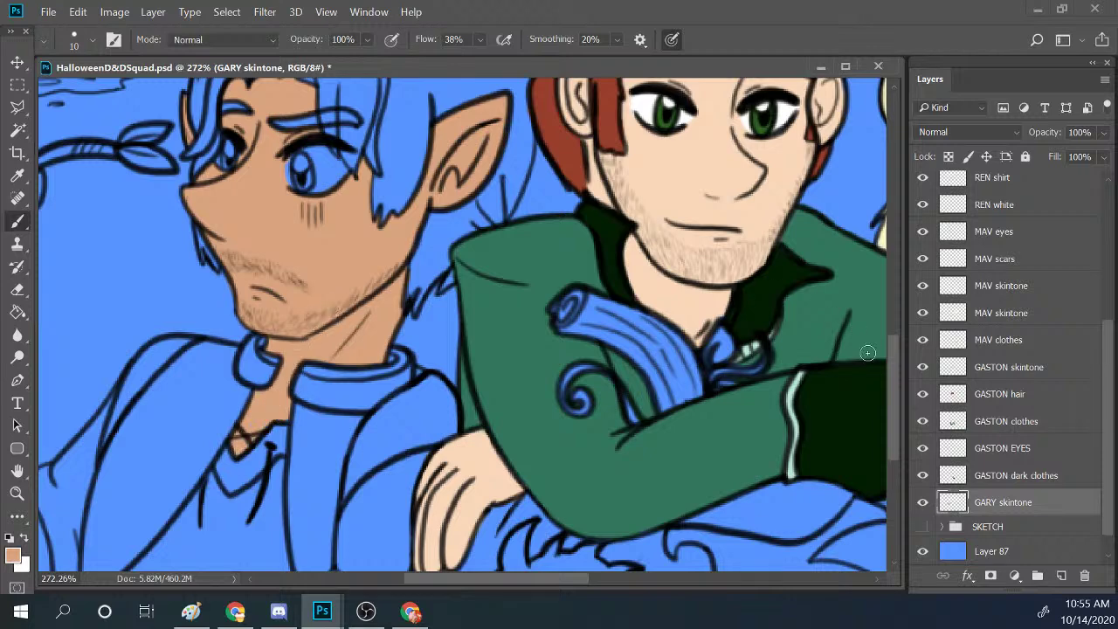
scroll(899, 338, "up", 3)
scroll(900, 338, "up", 3)
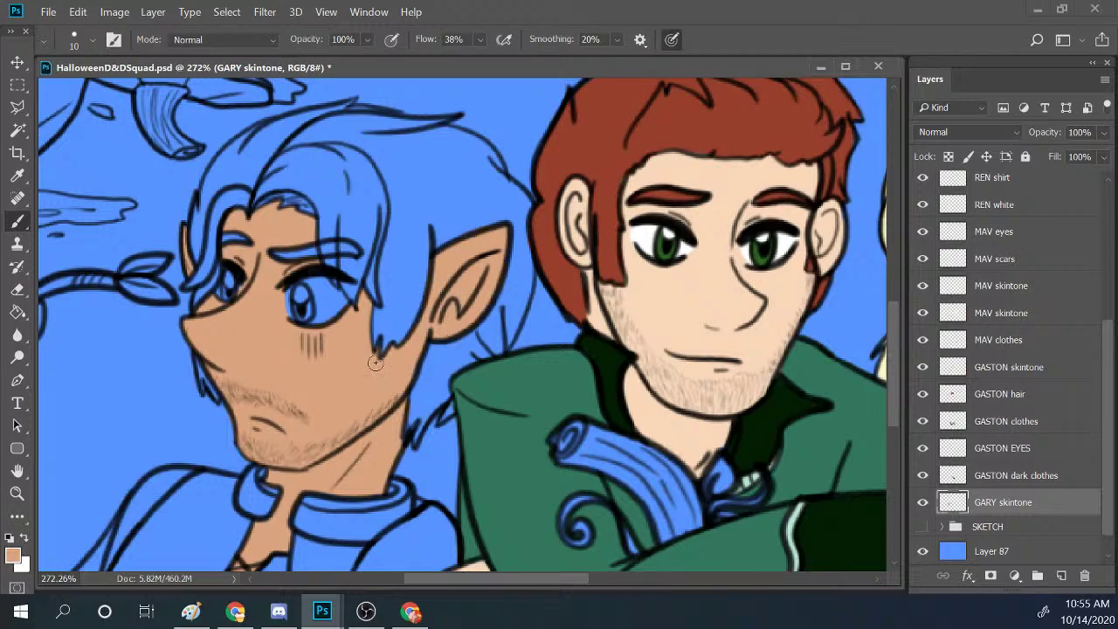
Paint Gary's drooping front hand and forearm up to the rolled sleeve with the skin tone.
left_click(17, 492)
key("ctrl+0")
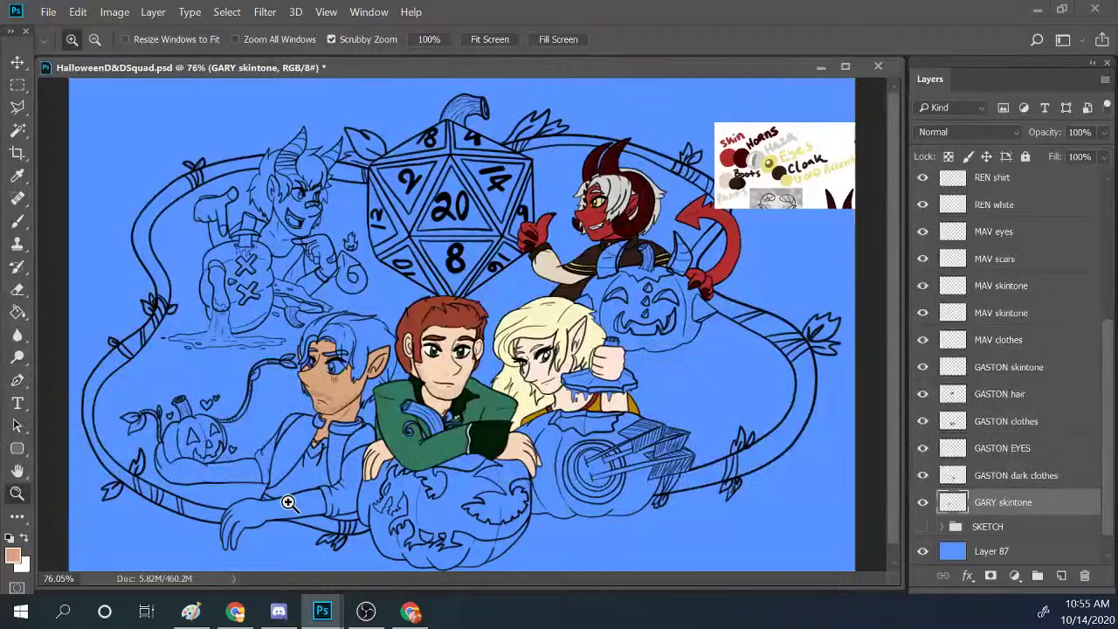
mouse_move(288, 502)
left_mouse_down()
mouse_move(302, 480)
mouse_move(334, 491)
mouse_move(299, 379)
mouse_move(236, 386)
mouse_move(134, 357)
mouse_move(93, 253)
left_mouse_up()
left_click(16, 221)
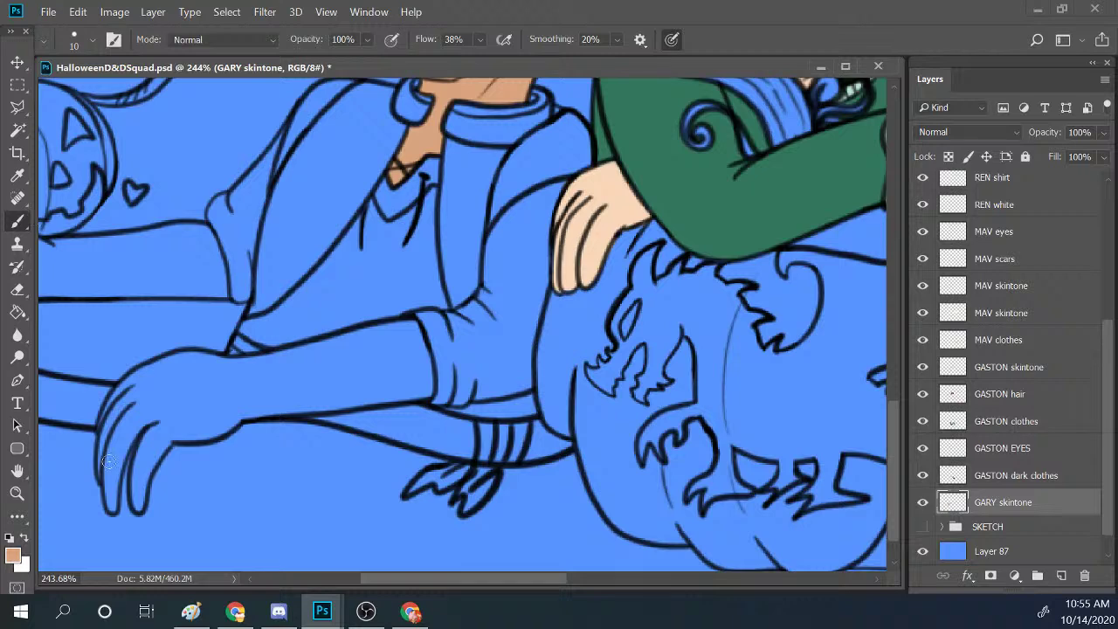
mouse_move(108, 502)
left_mouse_down()
mouse_move(104, 423)
mouse_move(127, 387)
mouse_move(101, 431)
mouse_move(107, 441)
mouse_move(134, 406)
mouse_move(110, 500)
mouse_move(121, 447)
mouse_move(134, 395)
left_mouse_up()
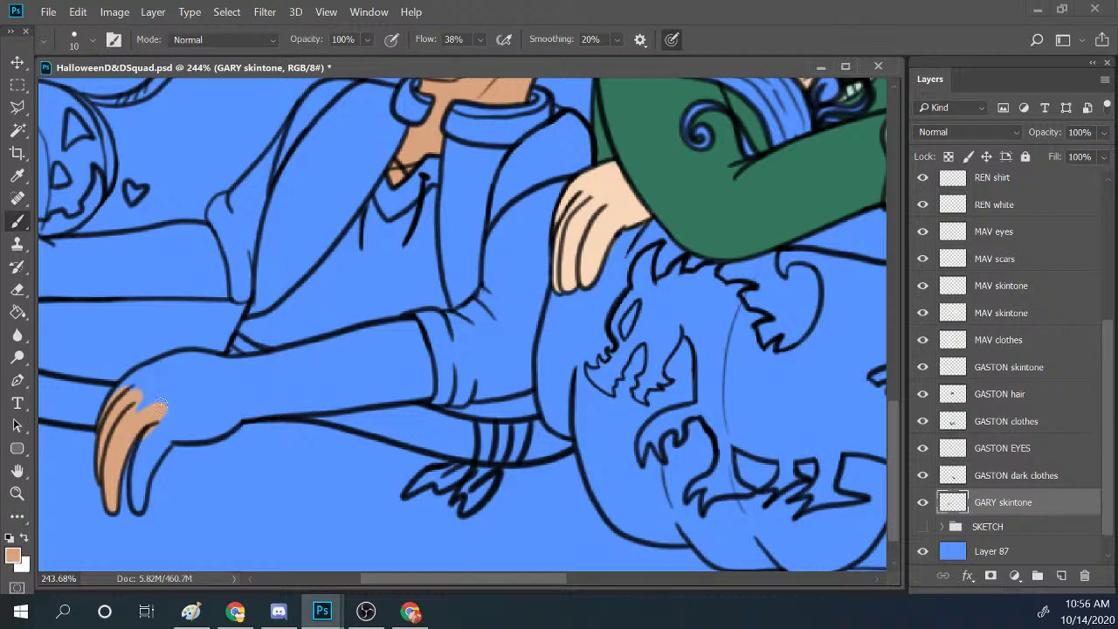
mouse_move(136, 496)
left_mouse_down()
mouse_move(150, 430)
mouse_move(136, 510)
mouse_move(152, 447)
mouse_move(180, 405)
mouse_move(130, 381)
mouse_move(166, 362)
mouse_move(137, 377)
mouse_move(185, 371)
mouse_move(206, 407)
mouse_move(187, 358)
mouse_move(278, 375)
mouse_move(168, 405)
mouse_move(179, 376)
mouse_move(196, 424)
mouse_move(179, 436)
mouse_move(223, 427)
mouse_move(225, 412)
mouse_move(180, 407)
mouse_move(288, 371)
mouse_move(213, 368)
mouse_move(319, 358)
mouse_move(249, 362)
mouse_move(242, 387)
mouse_move(315, 394)
mouse_move(253, 407)
mouse_move(274, 407)
mouse_move(400, 349)
mouse_move(317, 354)
mouse_move(371, 330)
mouse_move(416, 330)
mouse_move(417, 373)
mouse_move(421, 350)
left_mouse_up()
mouse_move(429, 392)
left_mouse_down()
mouse_move(339, 407)
mouse_move(408, 355)
mouse_move(375, 392)
mouse_move(423, 391)
left_mouse_up()
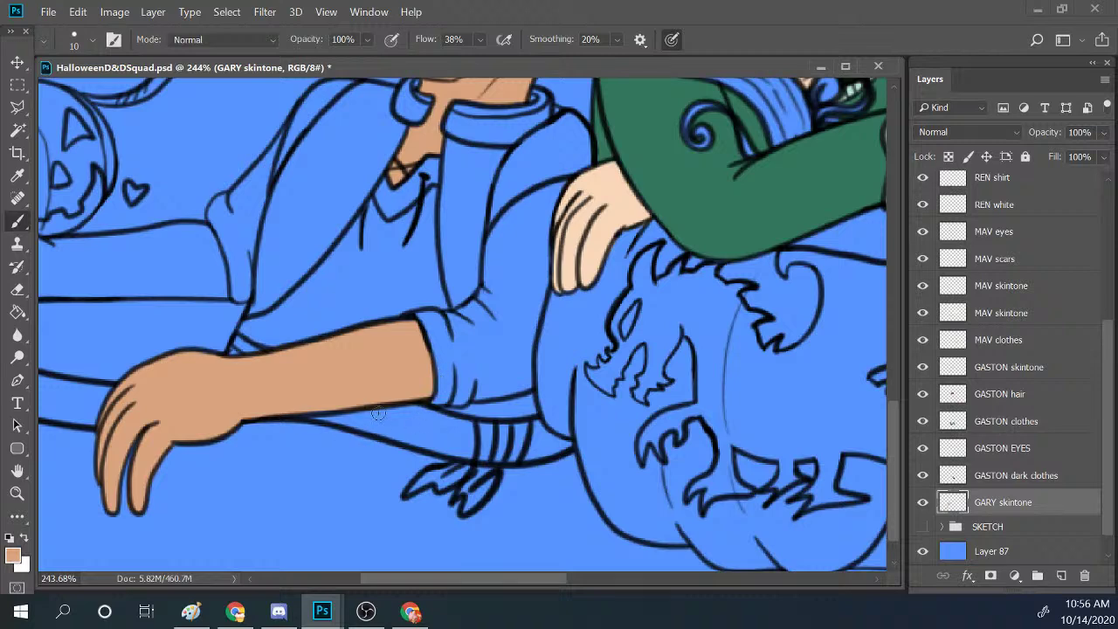
Paint Gary's other hand and forearm, cradling the small pumpkin, with the skin tone up to the sleeve.
left_click_drag(544, 576, 482, 579)
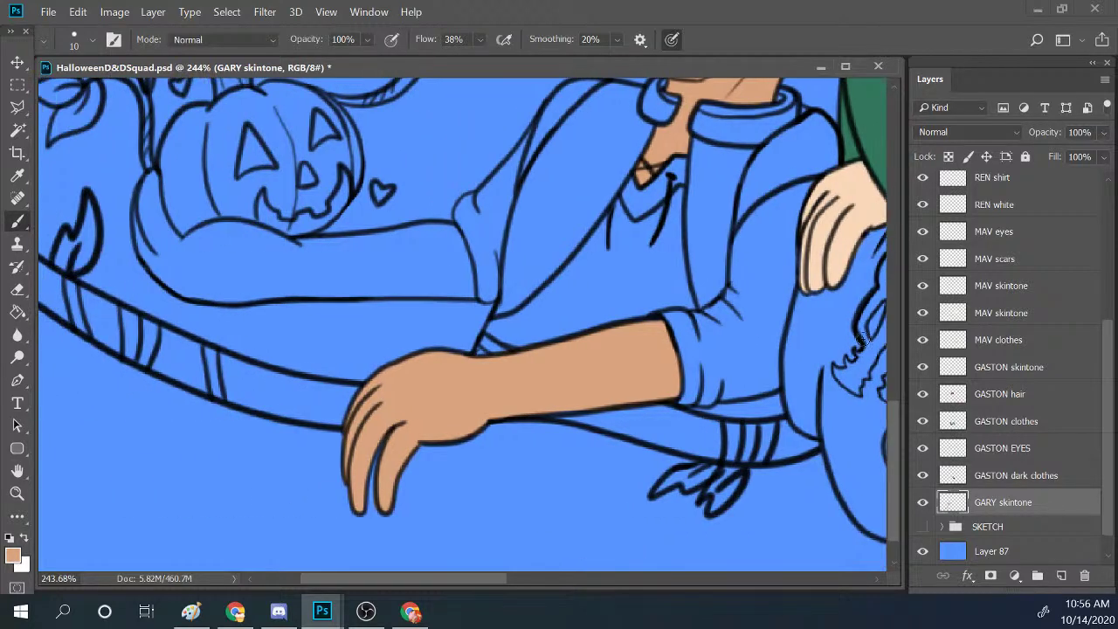
mouse_move(895, 479)
left_mouse_down()
mouse_move(898, 339)
mouse_move(893, 475)
left_mouse_up()
mouse_move(142, 332)
left_mouse_down()
mouse_move(155, 268)
mouse_move(146, 343)
mouse_move(137, 323)
mouse_move(164, 358)
mouse_move(159, 319)
mouse_move(179, 349)
mouse_move(169, 325)
left_mouse_up()
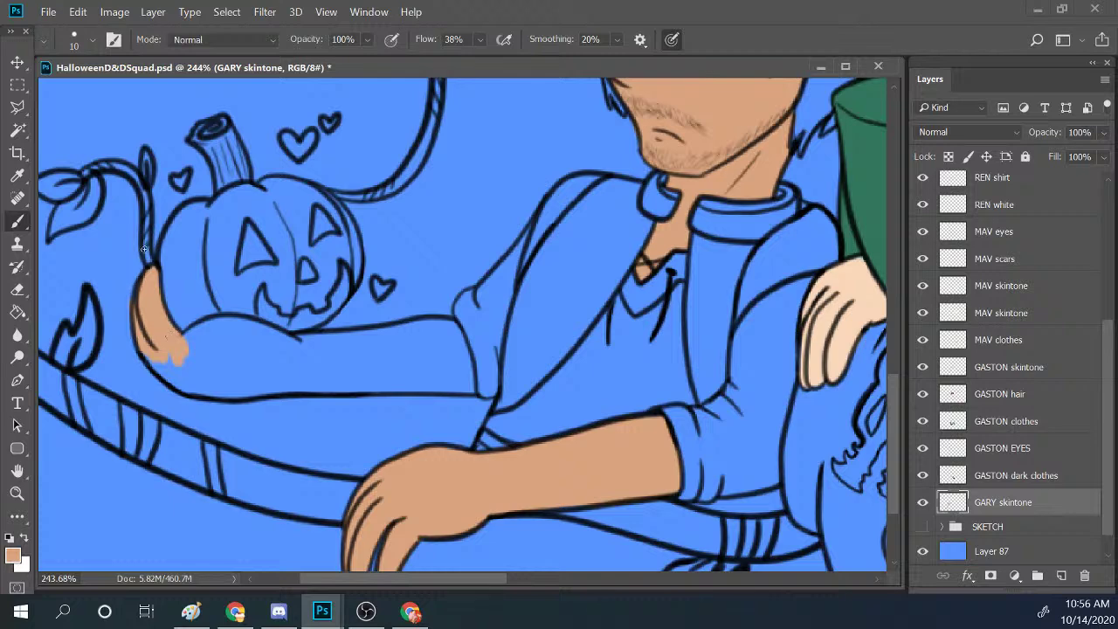
mouse_move(180, 341)
left_mouse_down()
mouse_move(244, 324)
mouse_move(218, 332)
mouse_move(311, 356)
mouse_move(186, 343)
mouse_move(172, 372)
mouse_move(143, 357)
mouse_move(213, 389)
mouse_move(221, 378)
mouse_move(177, 362)
mouse_move(275, 392)
mouse_move(394, 376)
mouse_move(381, 352)
mouse_move(330, 346)
mouse_move(361, 340)
mouse_move(315, 379)
mouse_move(264, 388)
mouse_move(442, 329)
mouse_move(363, 345)
mouse_move(449, 327)
mouse_move(417, 329)
mouse_move(402, 349)
mouse_move(435, 357)
mouse_move(395, 385)
mouse_move(424, 361)
left_mouse_up()
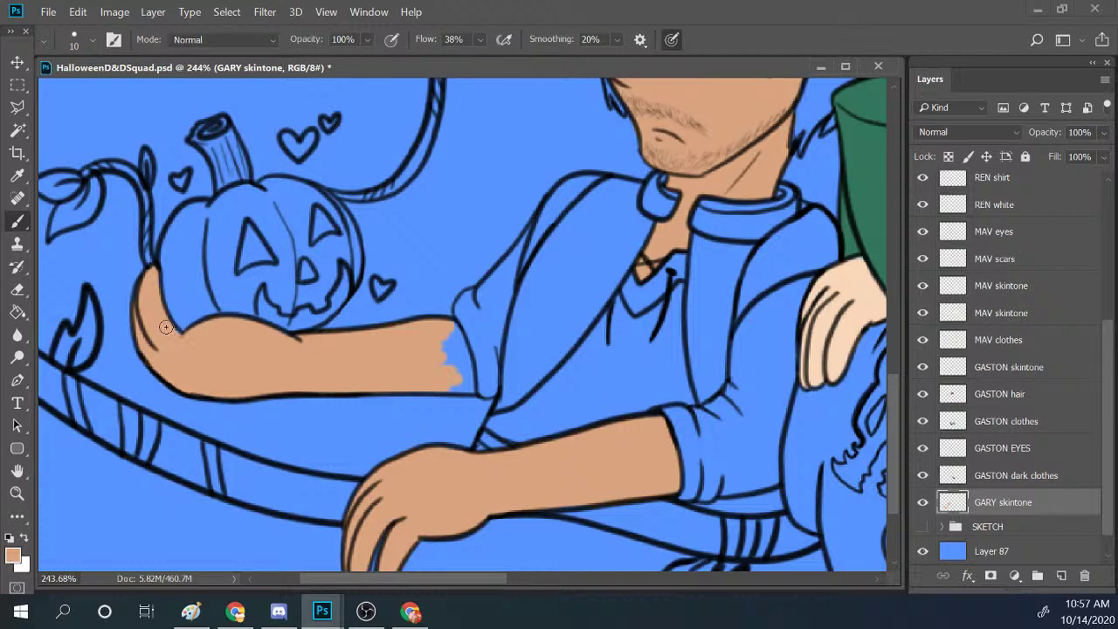
mouse_move(439, 350)
left_mouse_down()
mouse_move(454, 324)
mouse_move(468, 385)
mouse_move(444, 386)
left_mouse_up()
Examine the flat colours across the whole squad drawing and up close on Gary's face.
key("z")
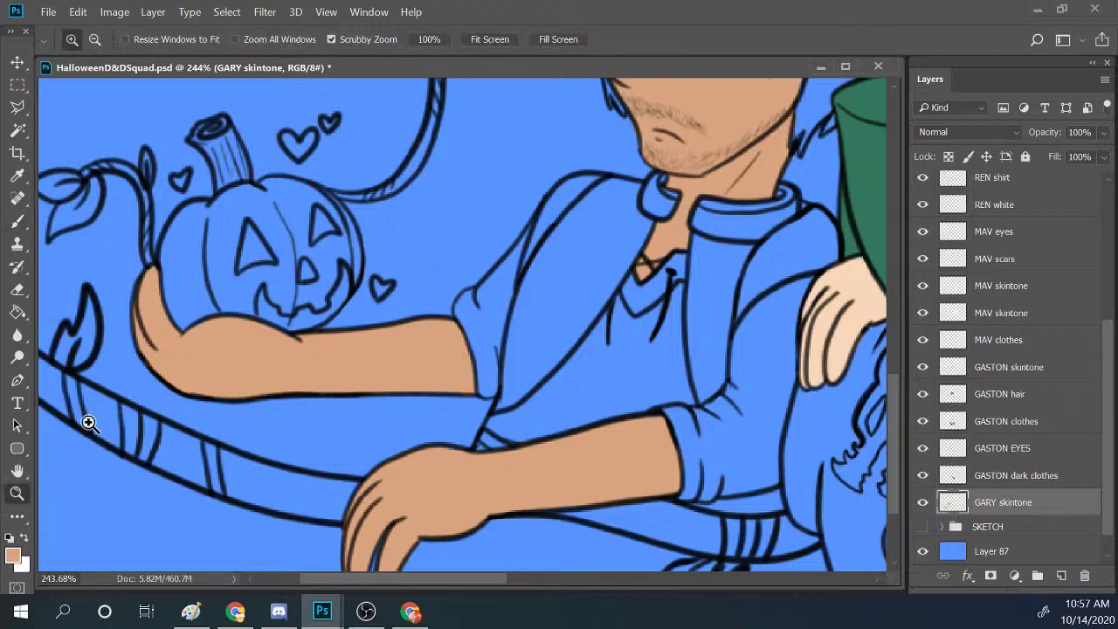
scroll(701, 362, "down", 5)
scroll(420, 411, "up", 4)
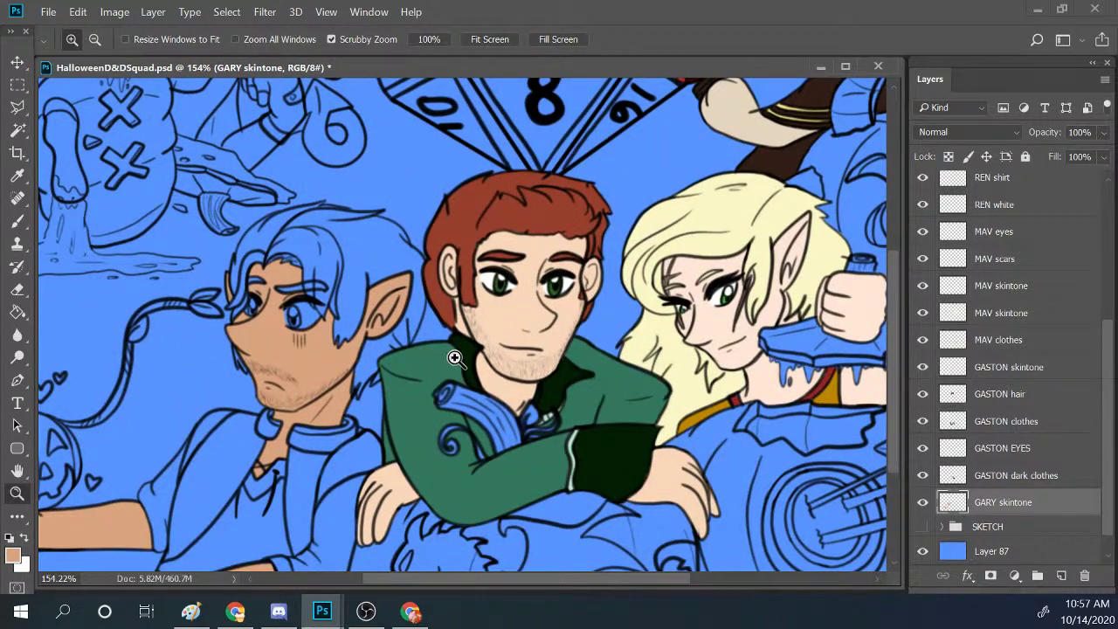
scroll(454, 360, "up", 1)
scroll(673, 376, "up", 1)
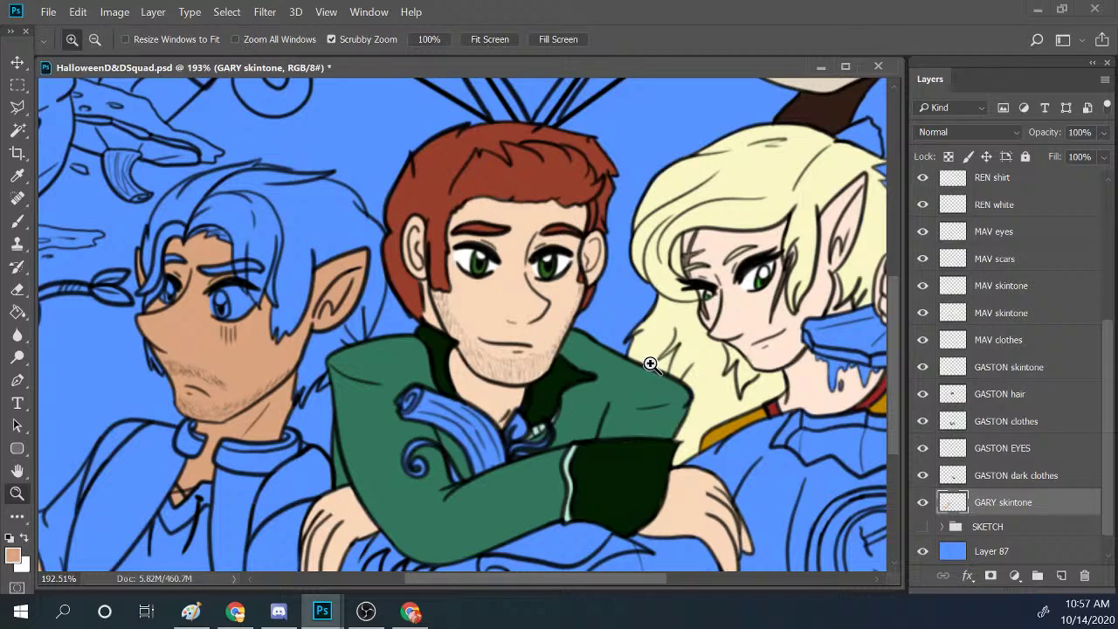
scroll(453, 362, "down", 4)
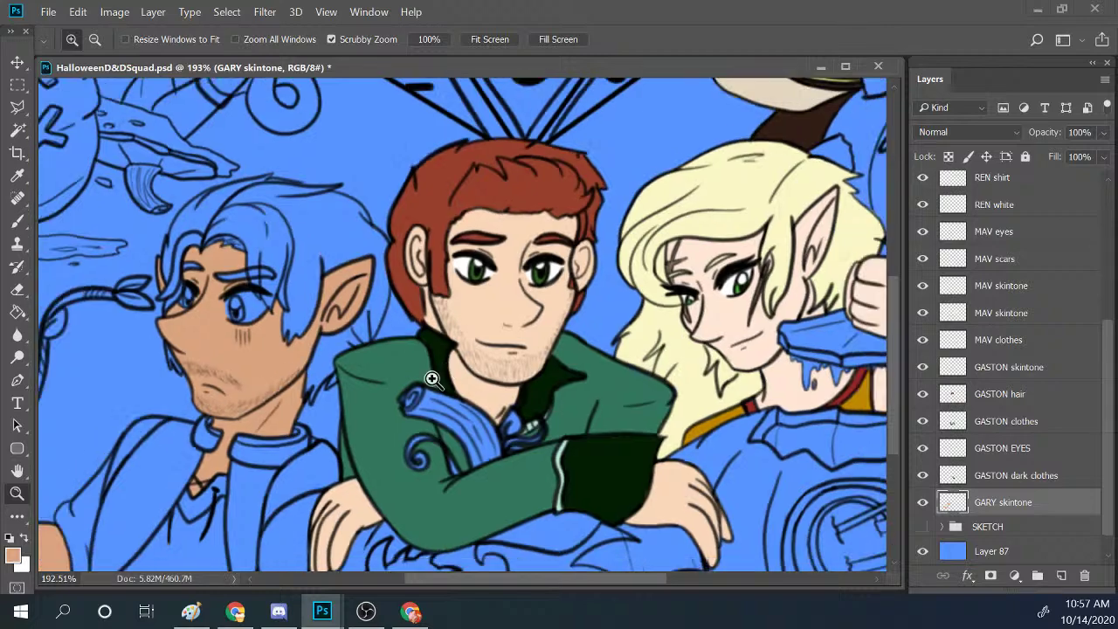
scroll(568, 410, "up", 4)
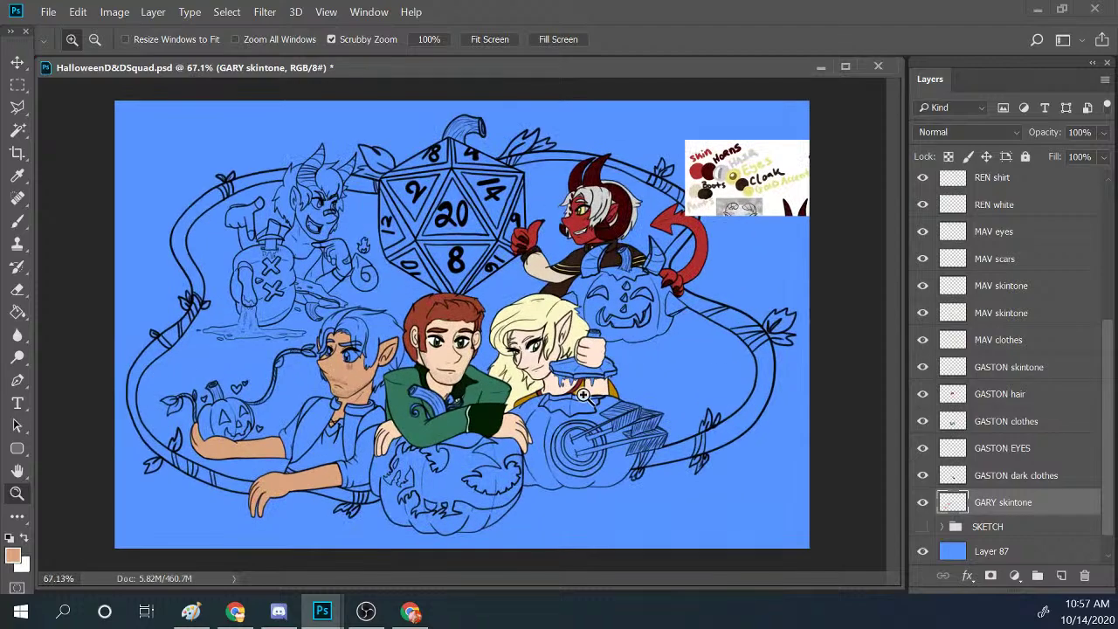
scroll(600, 387, "down", 2)
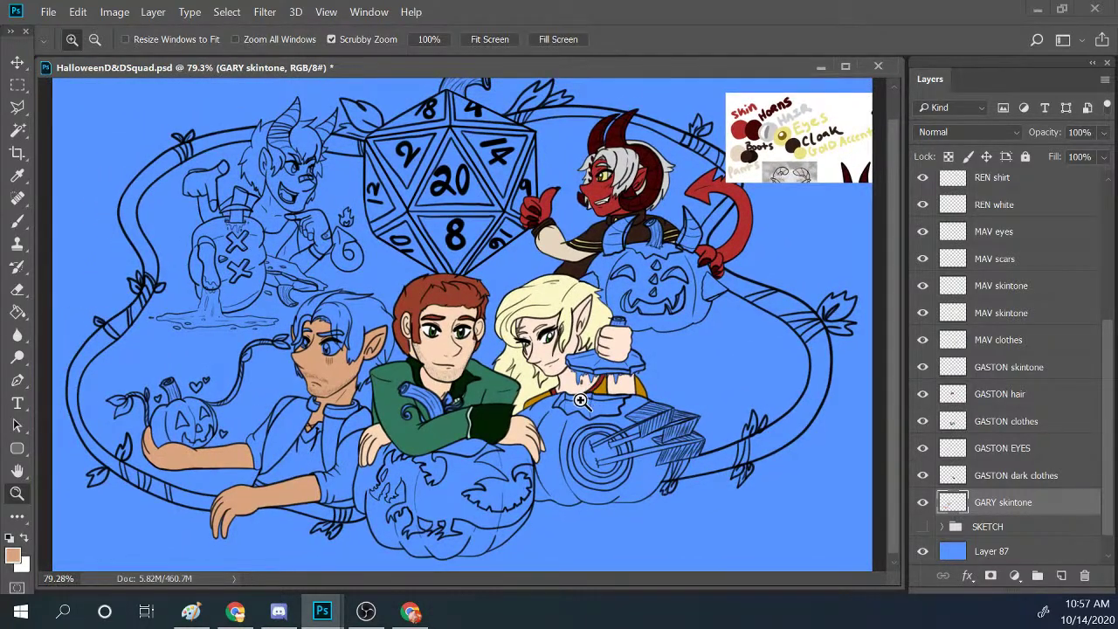
scroll(587, 395, "down", 1)
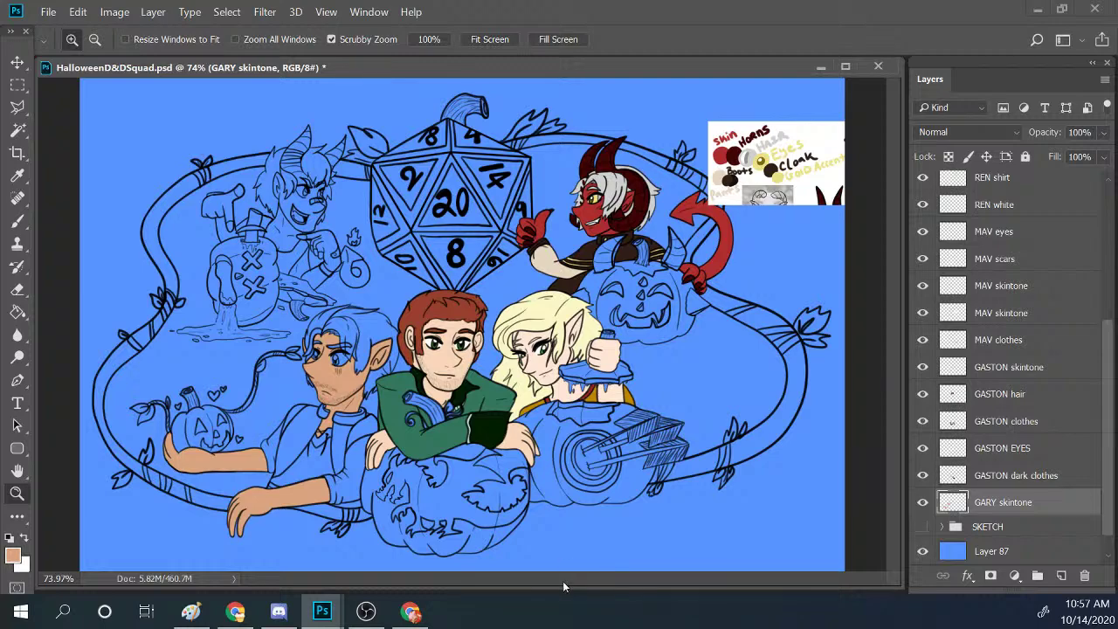
scroll(344, 426, "up", 2)
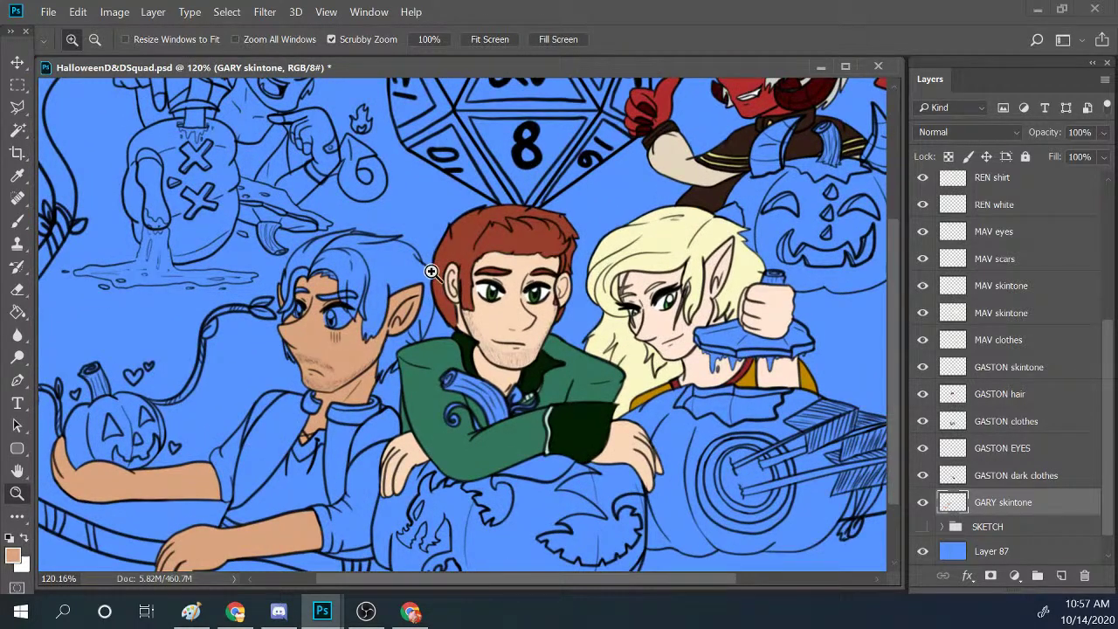
scroll(411, 275, "up", 2)
scroll(304, 304, "up", 1)
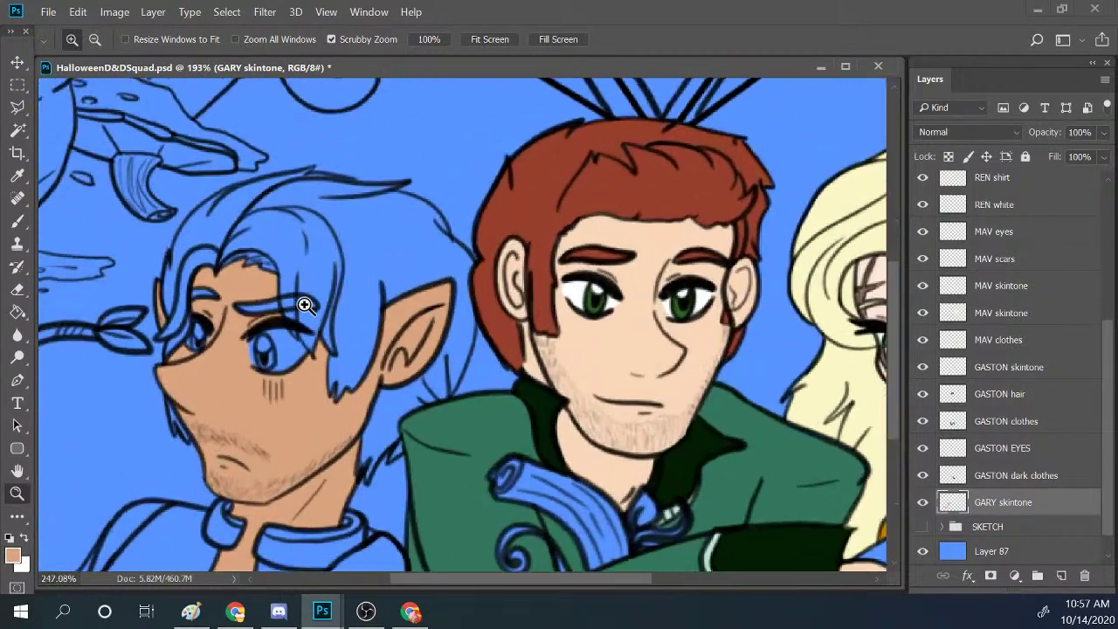
Sample the dark brown of Gary's hair from 5-30-20 Ren + Gary.png as the brush colour, and return to the squad drawing.
left_click(323, 614)
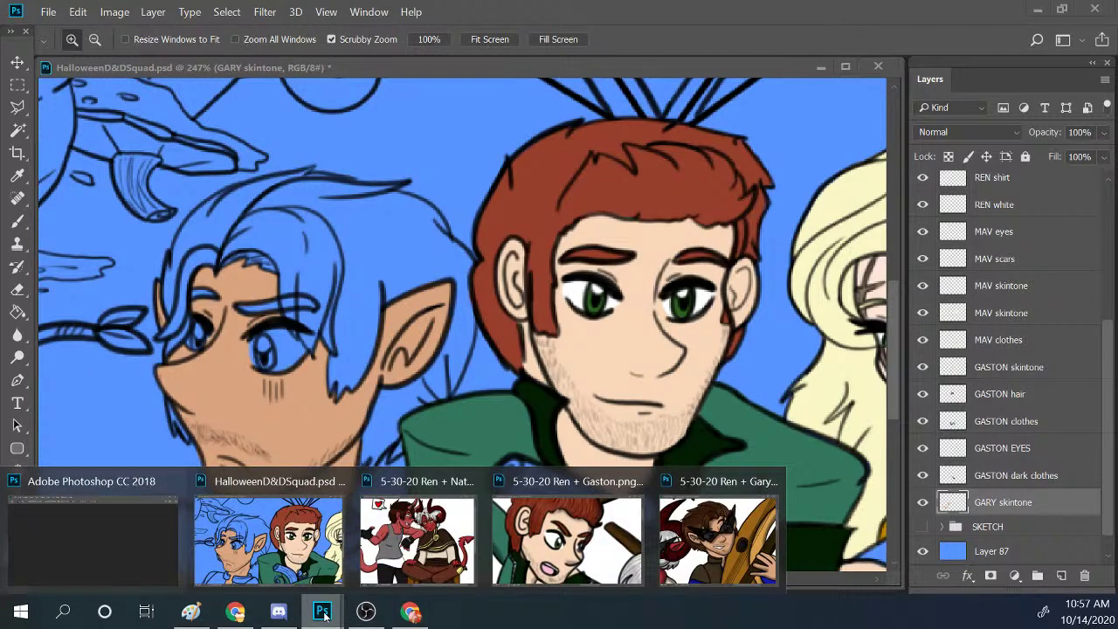
left_click(718, 541)
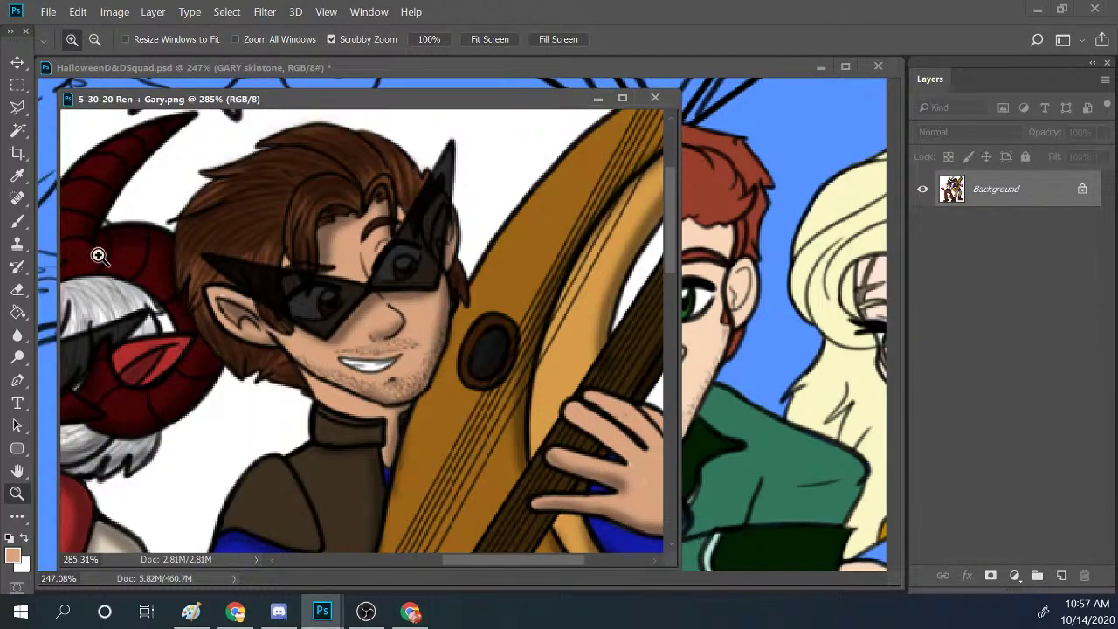
left_click(18, 223)
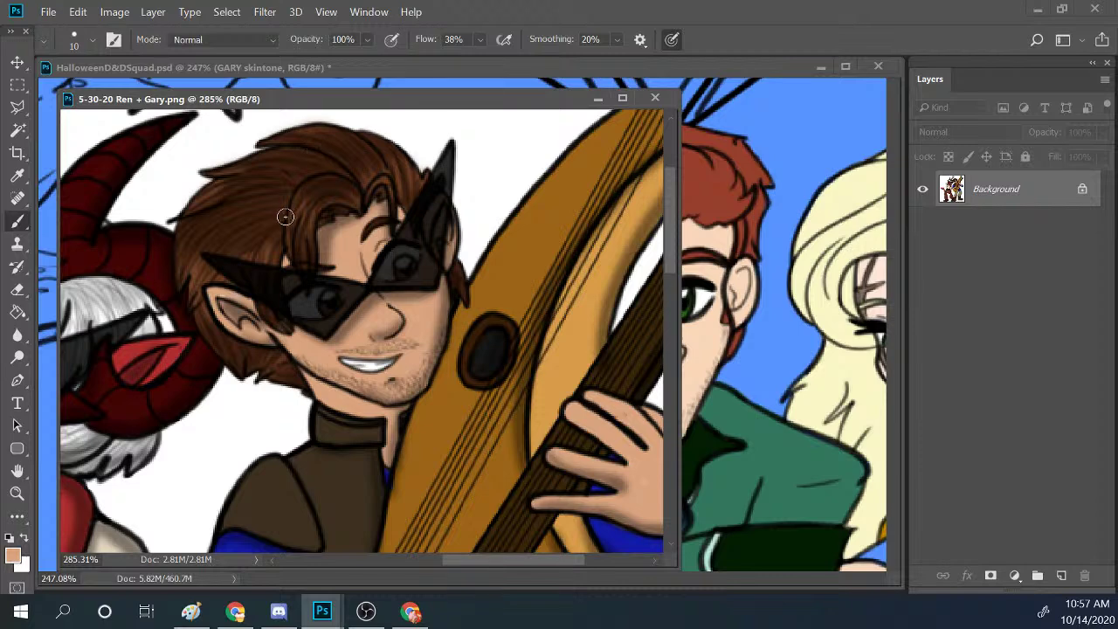
left_click(280, 168, "alt")
left_click(516, 67)
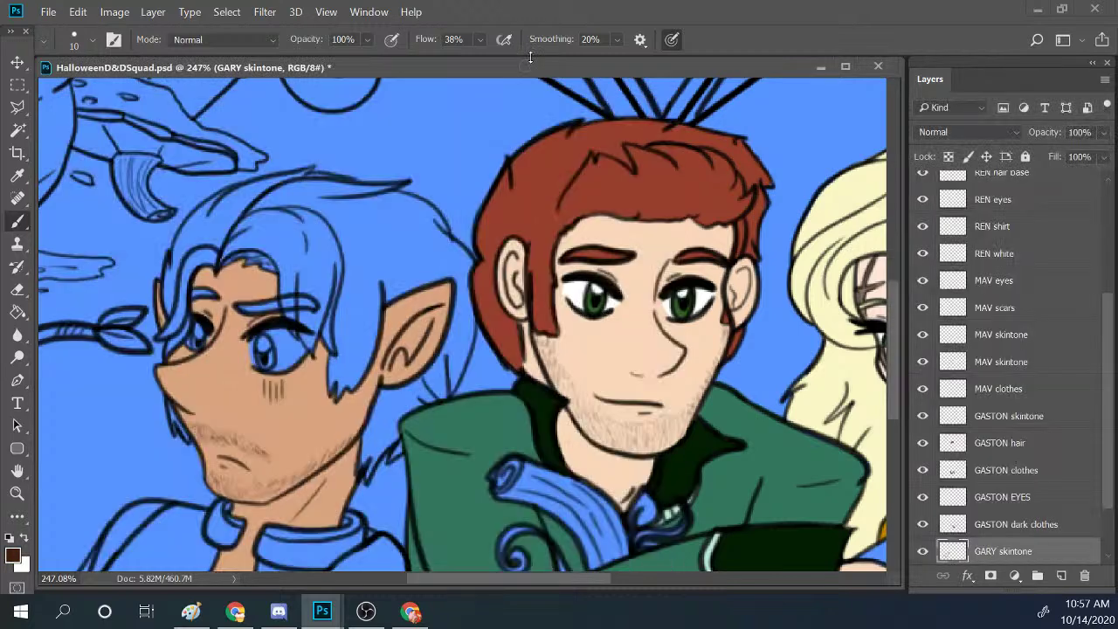
Add a layer between GARY skintone and the SKETCH group and name it GARY brown.
scroll(1054, 529, "down", 2)
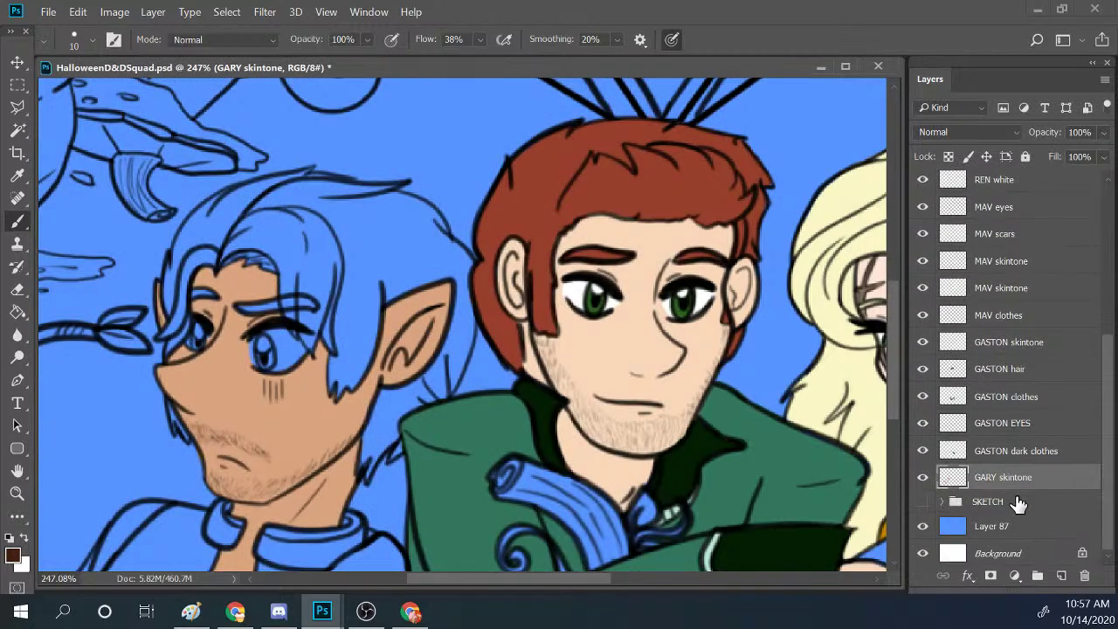
left_click(1015, 501)
left_click(1061, 576)
double_click(1013, 505)
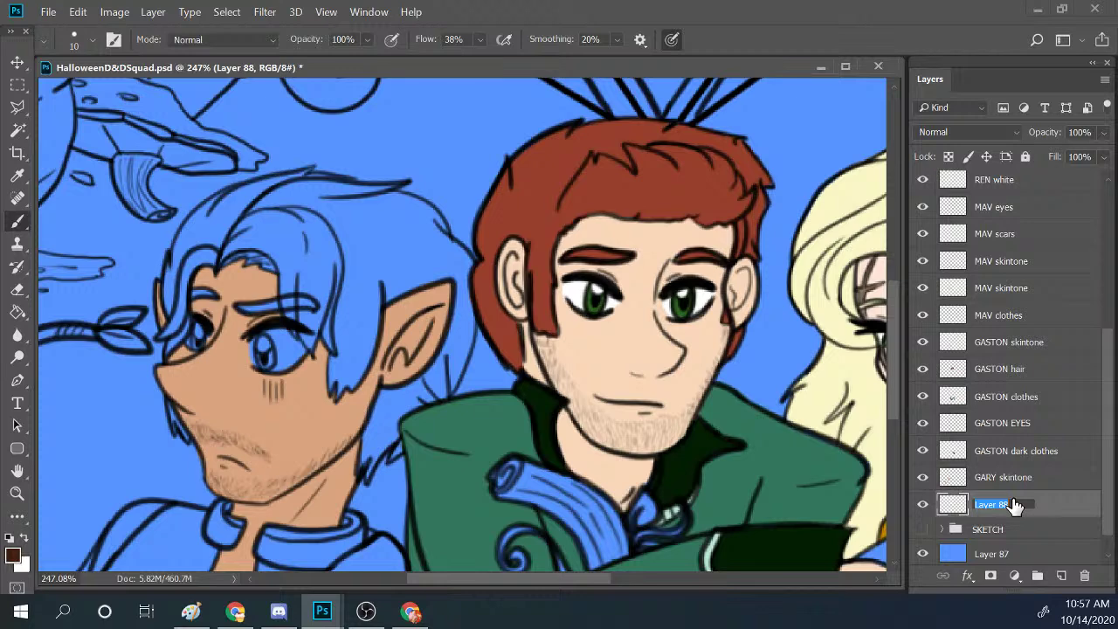
type("GARY brown")
key("Return")
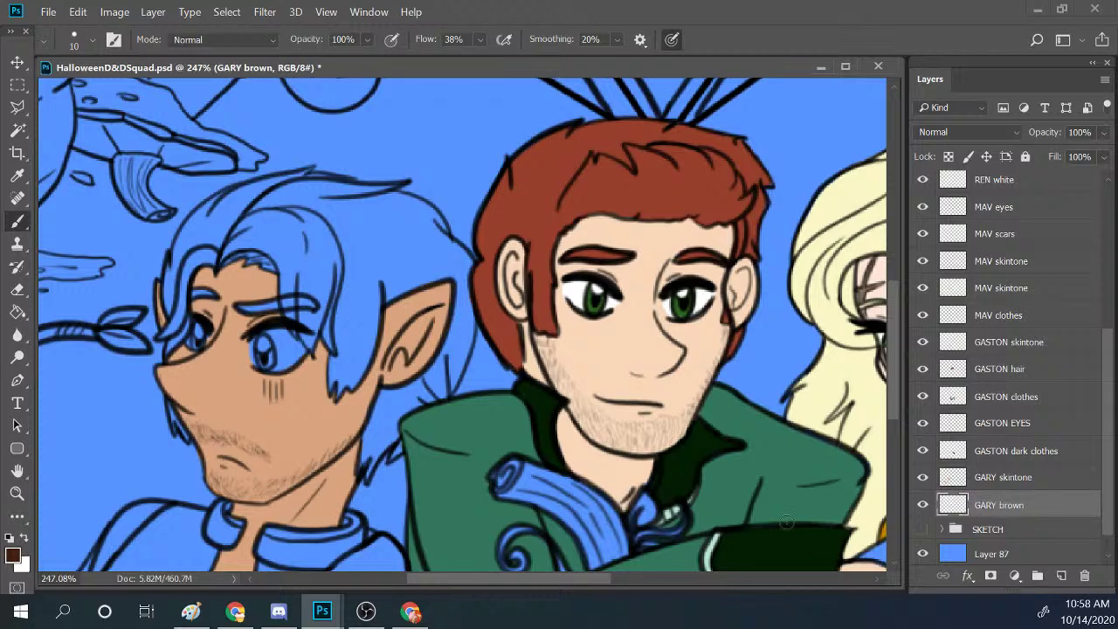
Paint the front of Gary's hair, his eyebrows and the far sideburn dark brown on the GARY brown layer.
mouse_move(172, 257)
left_mouse_down()
mouse_move(169, 349)
mouse_move(189, 261)
mouse_move(189, 301)
mouse_move(236, 257)
left_mouse_up()
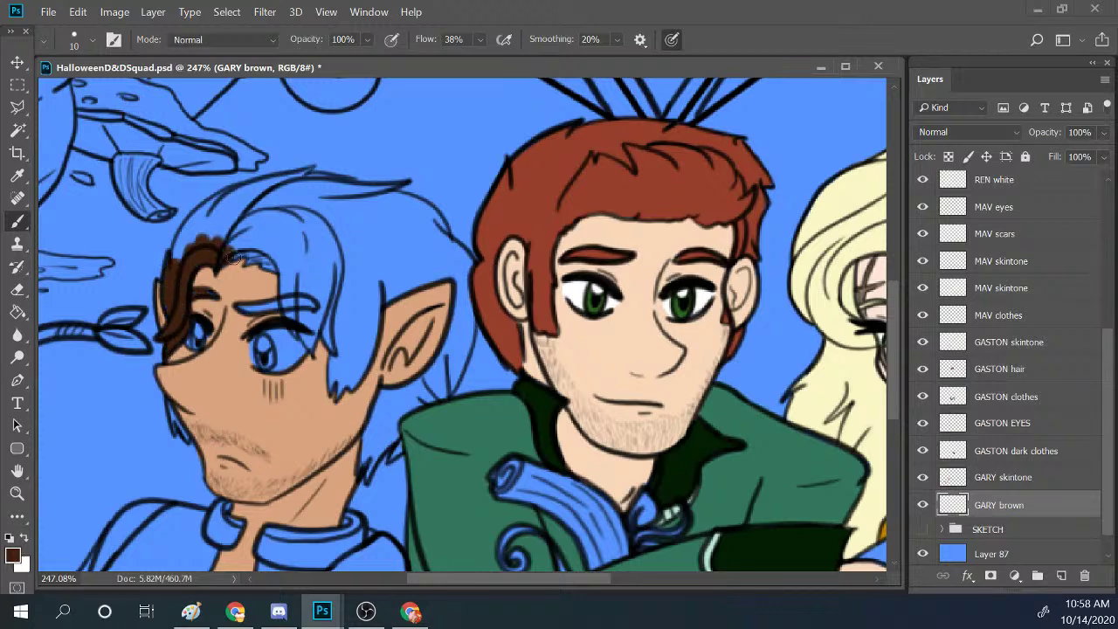
mouse_move(223, 218)
left_mouse_down()
mouse_move(176, 258)
mouse_move(180, 243)
mouse_move(174, 266)
mouse_move(219, 199)
mouse_move(197, 229)
mouse_move(229, 195)
mouse_move(273, 183)
mouse_move(181, 252)
mouse_move(292, 194)
mouse_move(234, 248)
mouse_move(247, 252)
mouse_move(313, 205)
mouse_move(251, 284)
mouse_move(269, 298)
mouse_move(345, 226)
mouse_move(272, 303)
mouse_move(300, 302)
mouse_move(222, 307)
mouse_move(336, 311)
mouse_move(287, 315)
mouse_move(305, 318)
mouse_move(300, 333)
mouse_move(295, 325)
mouse_move(309, 350)
mouse_move(320, 301)
mouse_move(340, 302)
mouse_move(325, 354)
mouse_move(297, 294)
mouse_move(307, 334)
left_mouse_up()
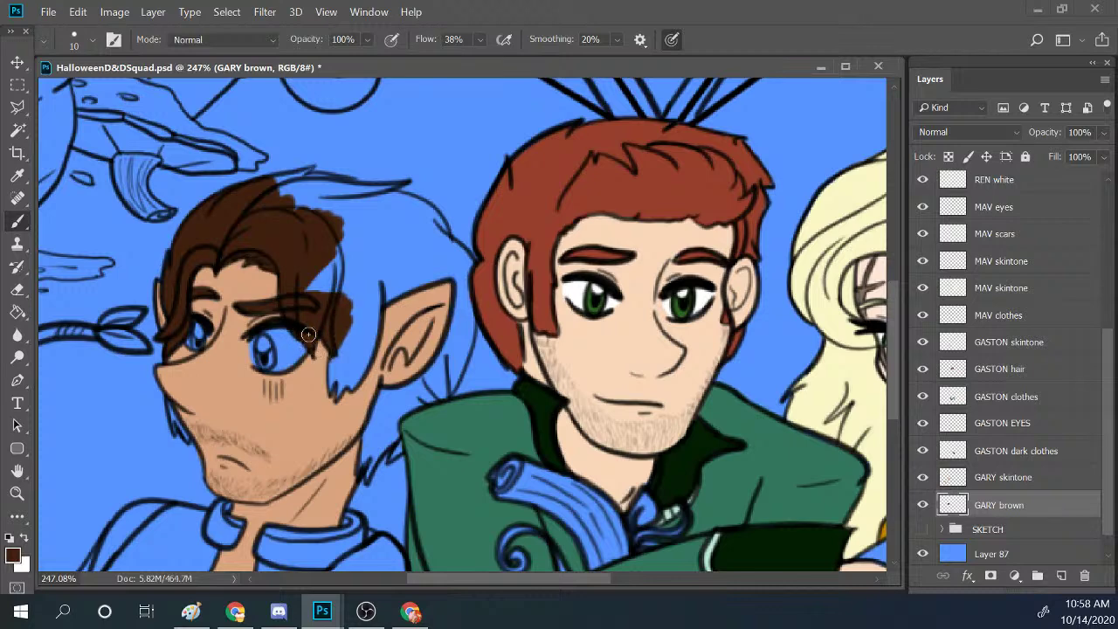
mouse_move(166, 415)
left_mouse_down()
mouse_move(185, 435)
mouse_move(174, 389)
mouse_move(161, 436)
mouse_move(162, 412)
mouse_move(169, 434)
left_mouse_up()
mouse_move(261, 203)
left_mouse_down()
mouse_move(294, 186)
mouse_move(265, 189)
mouse_move(292, 180)
mouse_move(262, 209)
mouse_move(307, 213)
left_mouse_up()
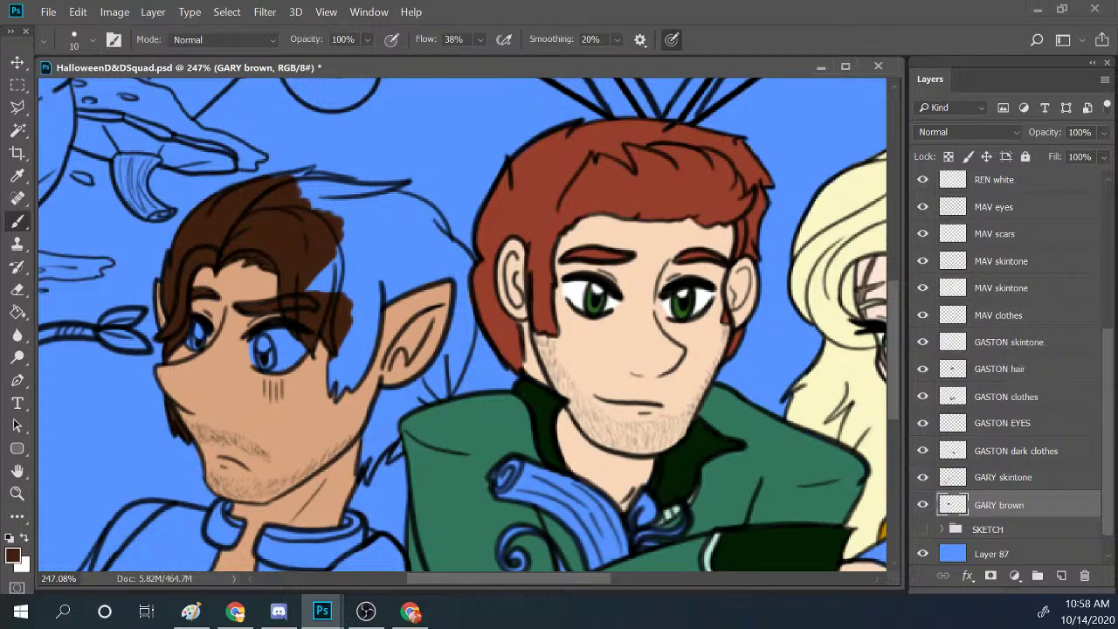
Fill the crown, near sideburn and back of Gary's hair with dark brown up to his pointed ear.
mouse_move(308, 255)
left_mouse_down()
mouse_move(354, 259)
mouse_move(333, 281)
mouse_move(353, 221)
mouse_move(317, 297)
mouse_move(358, 272)
mouse_move(345, 318)
mouse_move(362, 259)
mouse_move(331, 411)
mouse_move(337, 357)
mouse_move(348, 351)
mouse_move(338, 411)
mouse_move(370, 339)
mouse_move(365, 372)
mouse_move(372, 326)
mouse_move(348, 352)
mouse_move(368, 305)
mouse_move(389, 291)
mouse_move(372, 285)
mouse_move(405, 237)
left_mouse_up()
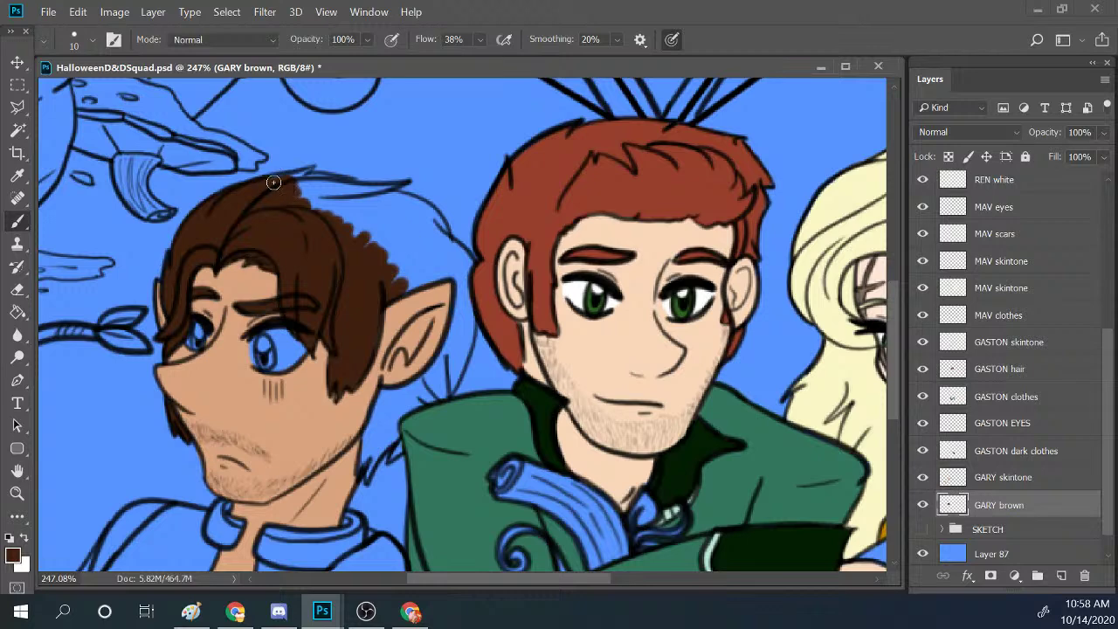
mouse_move(274, 180)
left_mouse_down()
mouse_move(308, 172)
mouse_move(350, 190)
mouse_move(297, 179)
mouse_move(311, 168)
mouse_move(270, 180)
mouse_move(319, 193)
mouse_move(301, 193)
mouse_move(275, 185)
mouse_move(392, 187)
mouse_move(370, 188)
mouse_move(392, 194)
mouse_move(383, 205)
mouse_move(302, 212)
mouse_move(309, 227)
mouse_move(417, 235)
mouse_move(337, 271)
mouse_move(446, 266)
mouse_move(391, 285)
mouse_move(425, 282)
mouse_move(438, 243)
mouse_move(359, 235)
mouse_move(389, 206)
mouse_move(409, 206)
mouse_move(383, 199)
mouse_move(418, 205)
mouse_move(401, 204)
mouse_move(393, 239)
mouse_move(409, 228)
mouse_move(414, 241)
mouse_move(427, 206)
mouse_move(443, 247)
mouse_move(432, 283)
left_mouse_up()
mouse_move(467, 227)
left_mouse_down()
mouse_move(440, 243)
mouse_move(473, 270)
mouse_move(450, 274)
mouse_move(438, 336)
mouse_move(454, 335)
mouse_move(471, 298)
mouse_move(441, 340)
left_mouse_up()
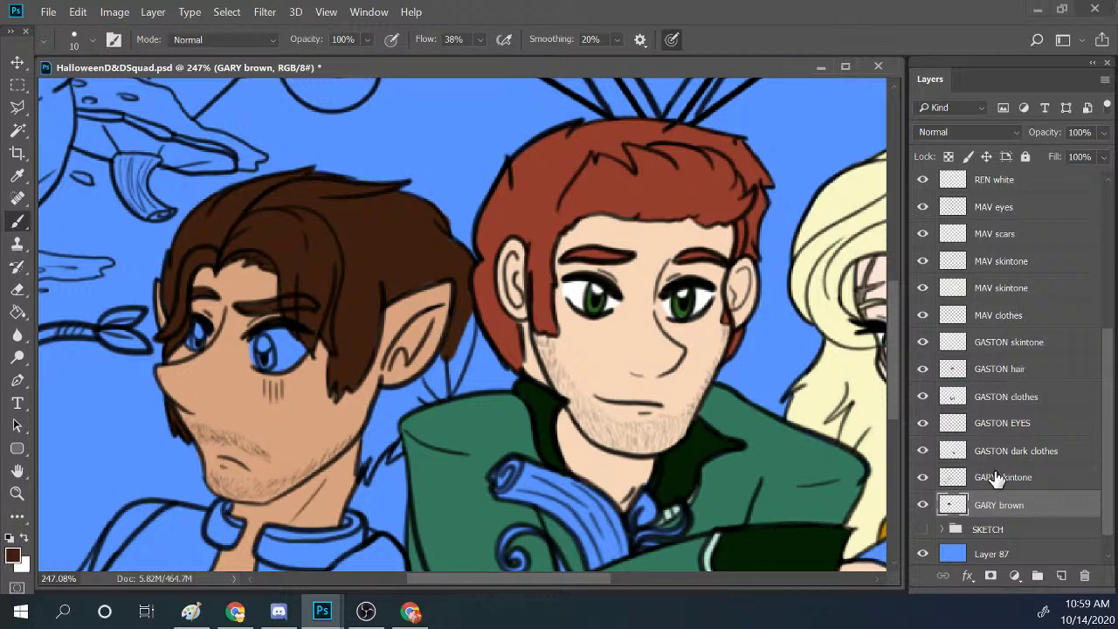
Check the GARY skintone layer by toggling its visibility off and on, and return to the GARY brown layer.
left_click(933, 481)
left_click(923, 478)
left_click(923, 478)
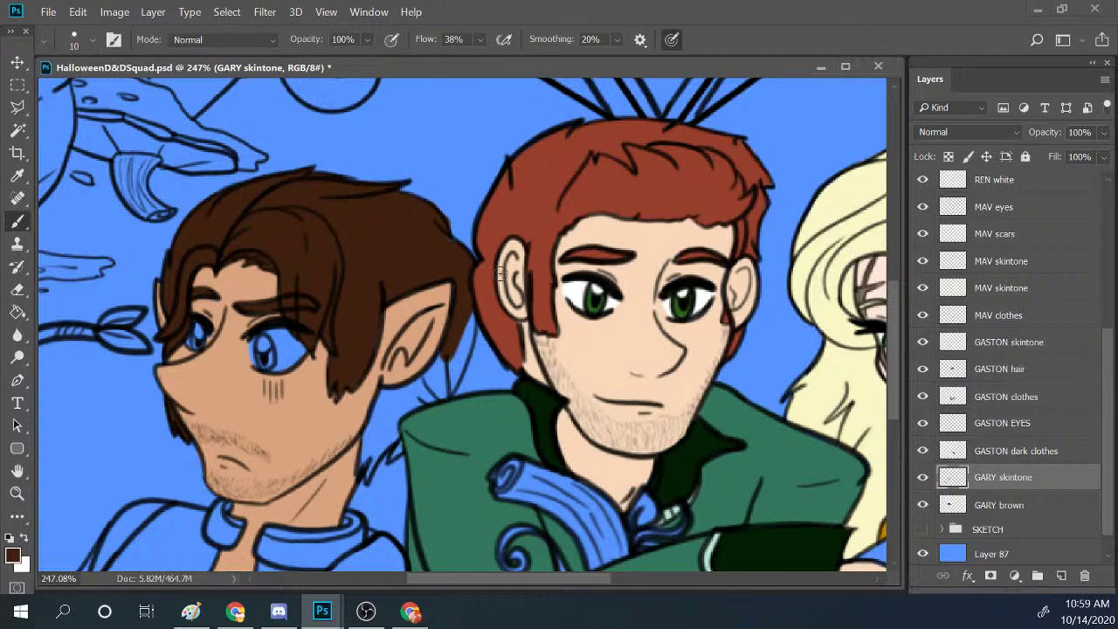
left_click(1000, 506)
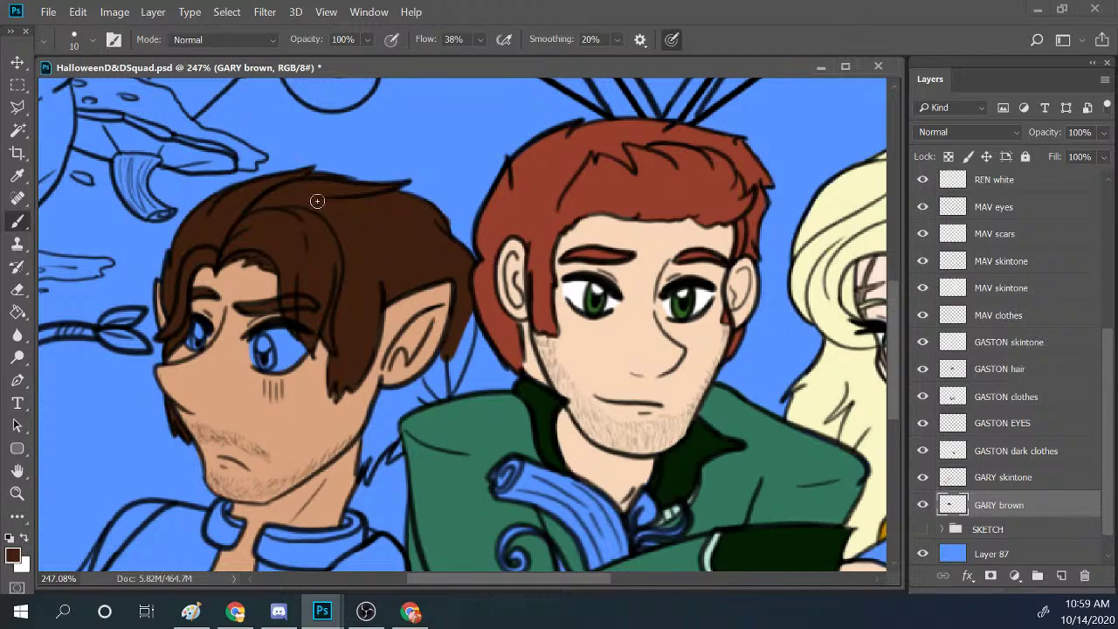
Examine the flat colours of the red horned character and the surrounding squad drawing, ending back at Gary's head.
left_click_drag(506, 579, 725, 591)
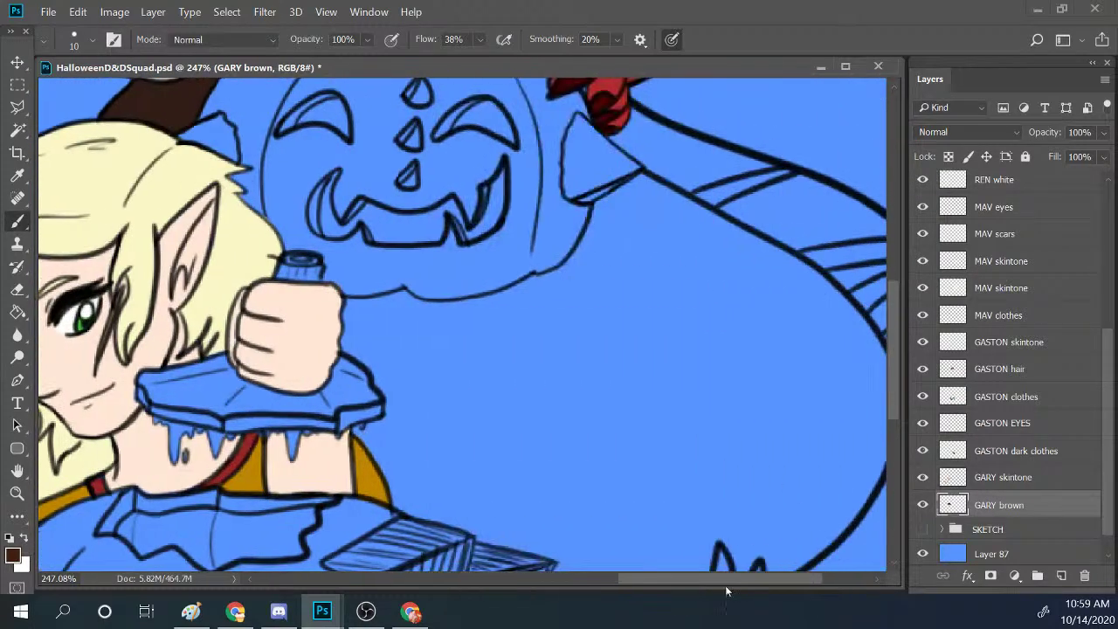
left_click_drag(896, 412, 884, 278)
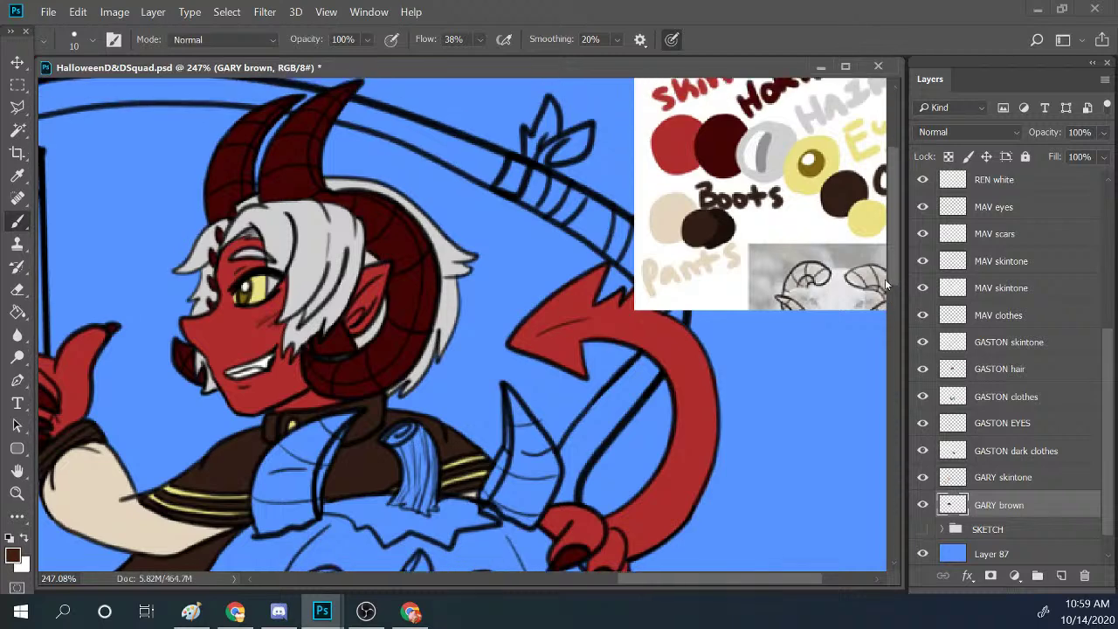
scroll(651, 581, "left", 3)
scroll(656, 582, "left", 2)
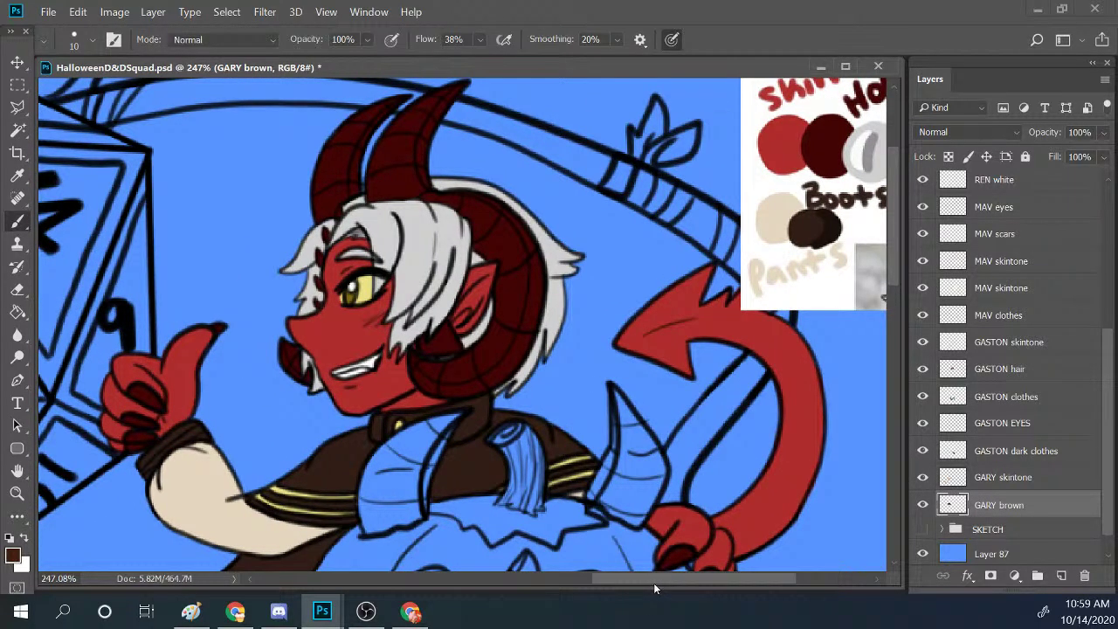
scroll(669, 579, "left", 5)
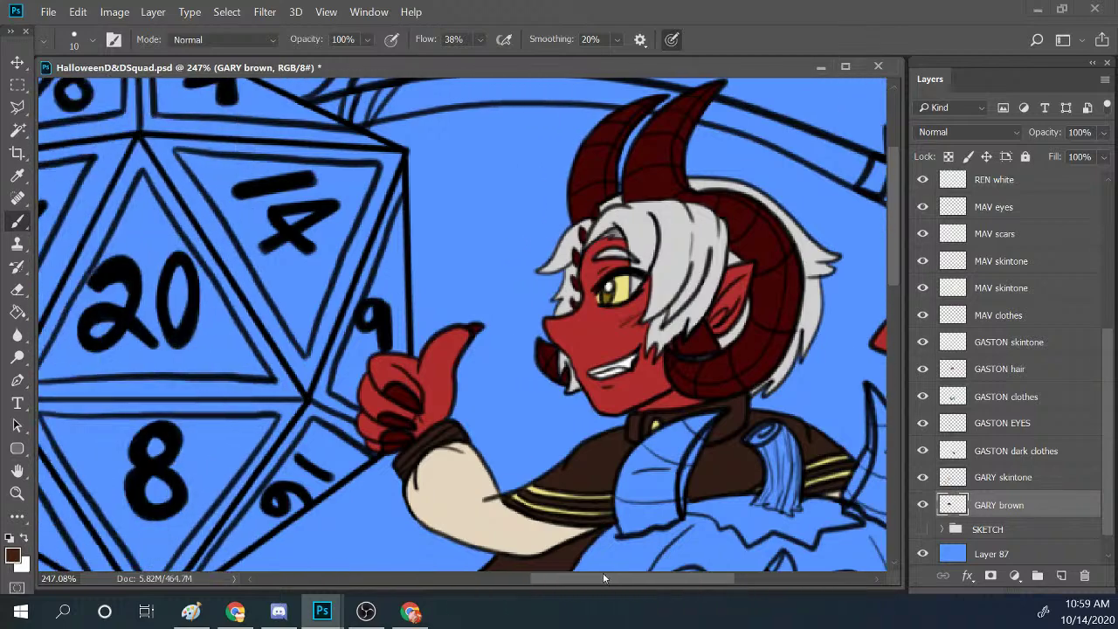
left_click_drag(603, 576, 427, 585)
left_click_drag(895, 265, 864, 479)
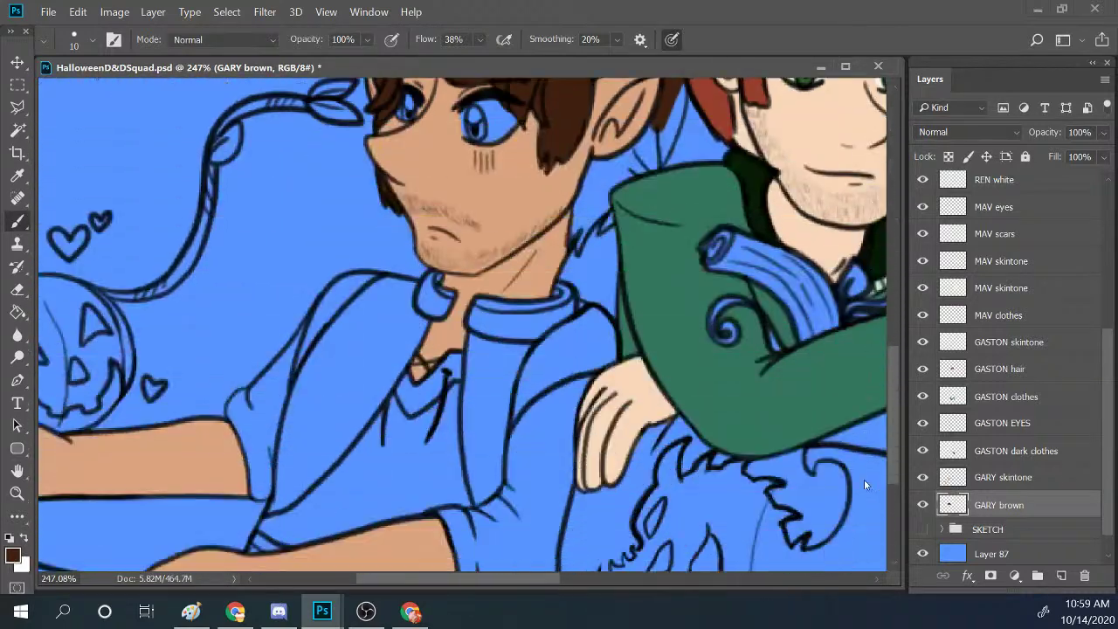
scroll(864, 484, "down", 3)
scroll(742, 524, "up", 8)
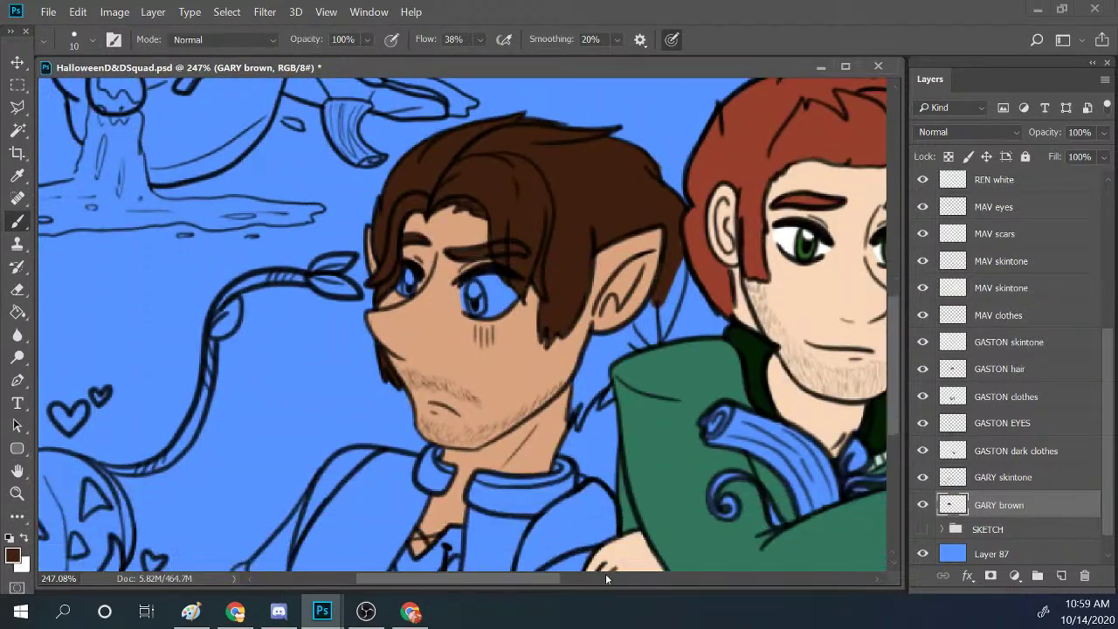
scroll(605, 573, "right", 3)
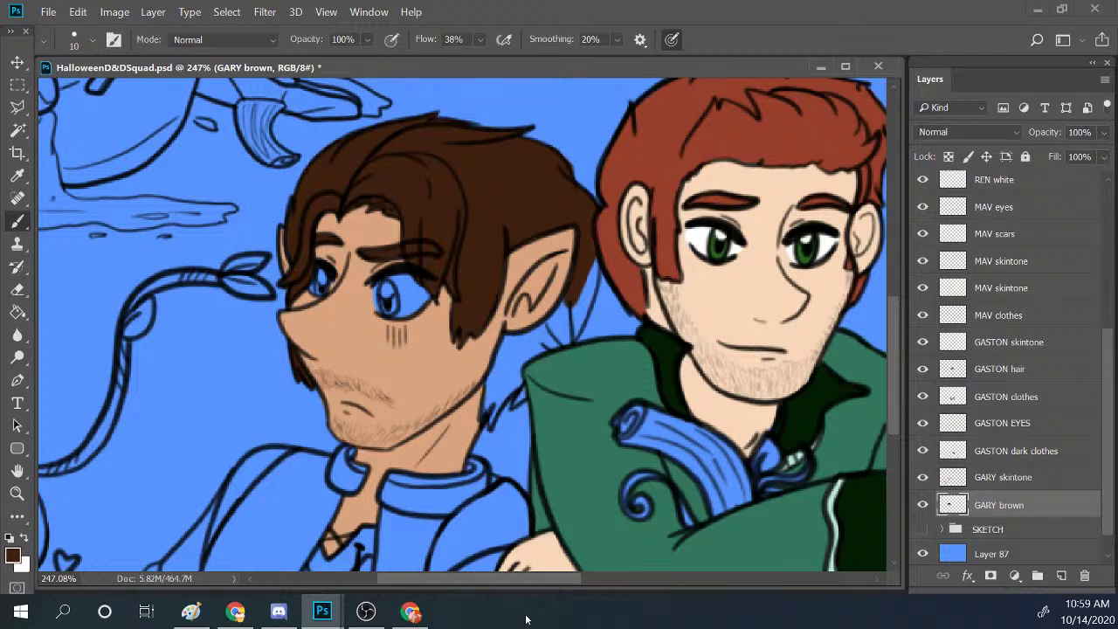
Paint the remaining hair behind Gary's ear and at his nape dark brown, down to the green sleeve.
left_click(411, 611)
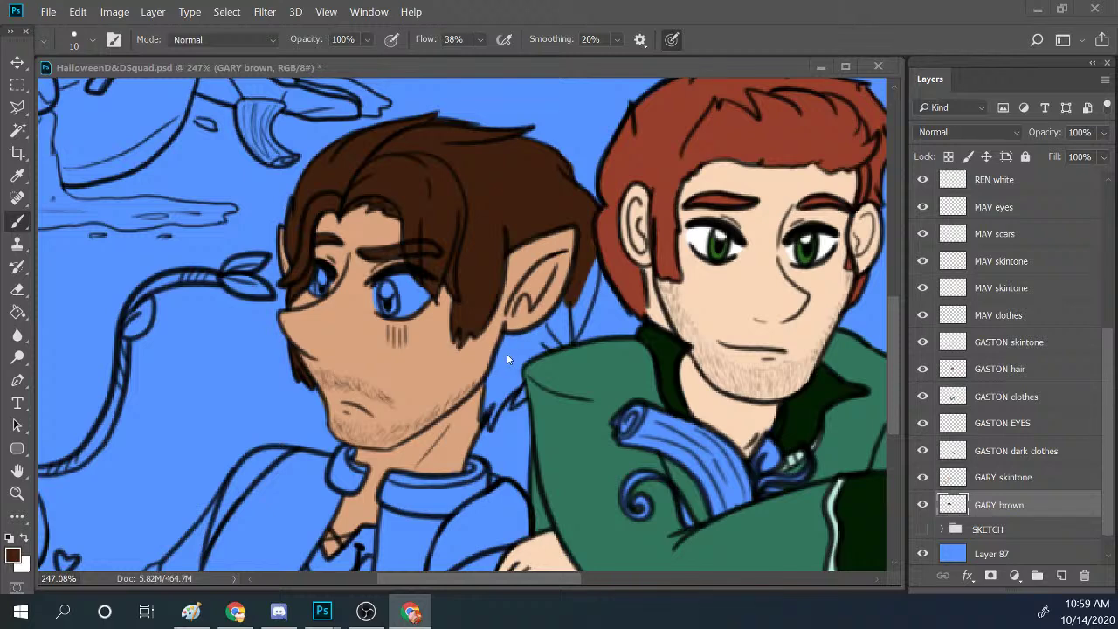
mouse_move(507, 353)
left_mouse_down()
mouse_move(488, 421)
mouse_move(493, 368)
mouse_move(561, 317)
mouse_move(516, 350)
mouse_move(511, 382)
mouse_move(548, 360)
mouse_move(514, 399)
mouse_move(526, 396)
mouse_move(571, 304)
mouse_move(539, 333)
mouse_move(597, 268)
mouse_move(578, 324)
left_mouse_up()
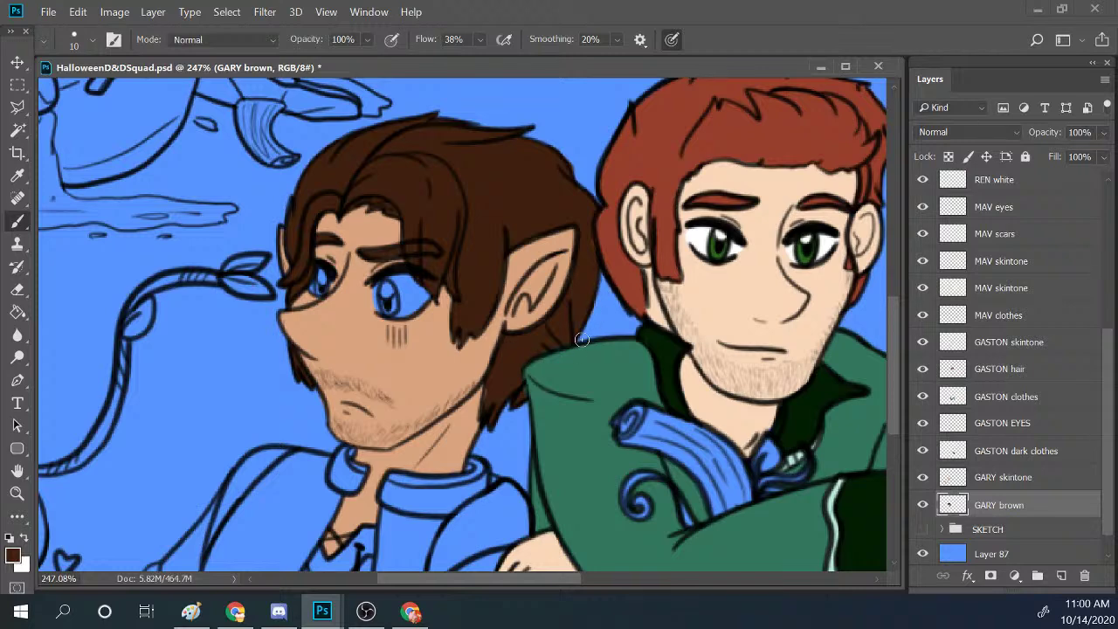
Make GASTON dark clothes the active layer.
left_click(1017, 452)
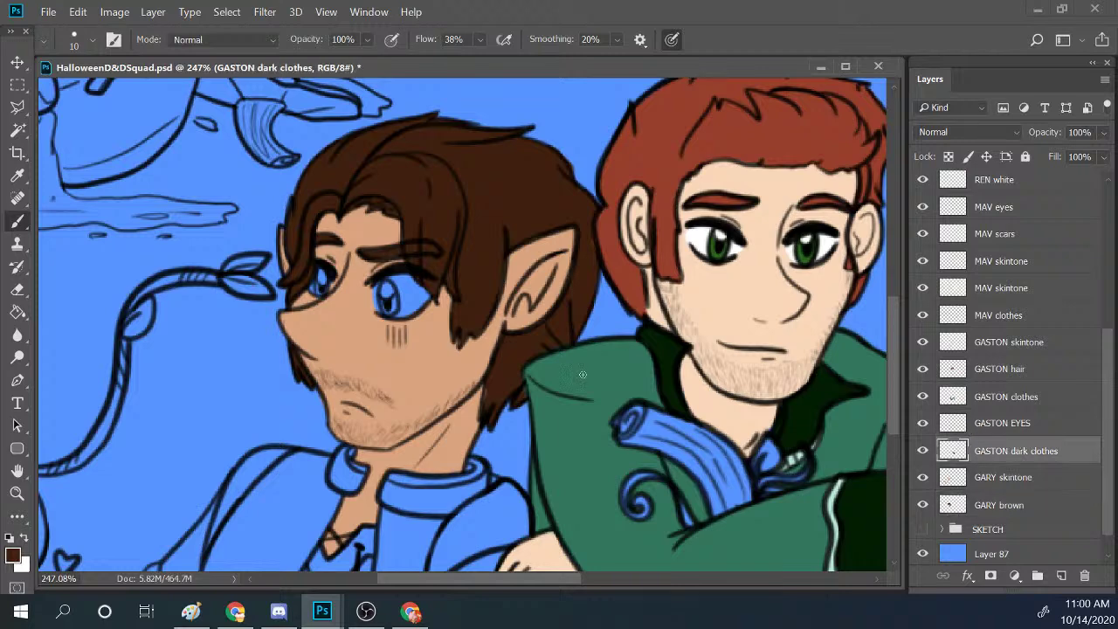
Check what the GASTON clothes and GARY brown layers contain by hiding and showing each, ending on the GARY skintone layer.
left_click(1019, 426)
left_click(1021, 454)
left_click(991, 397)
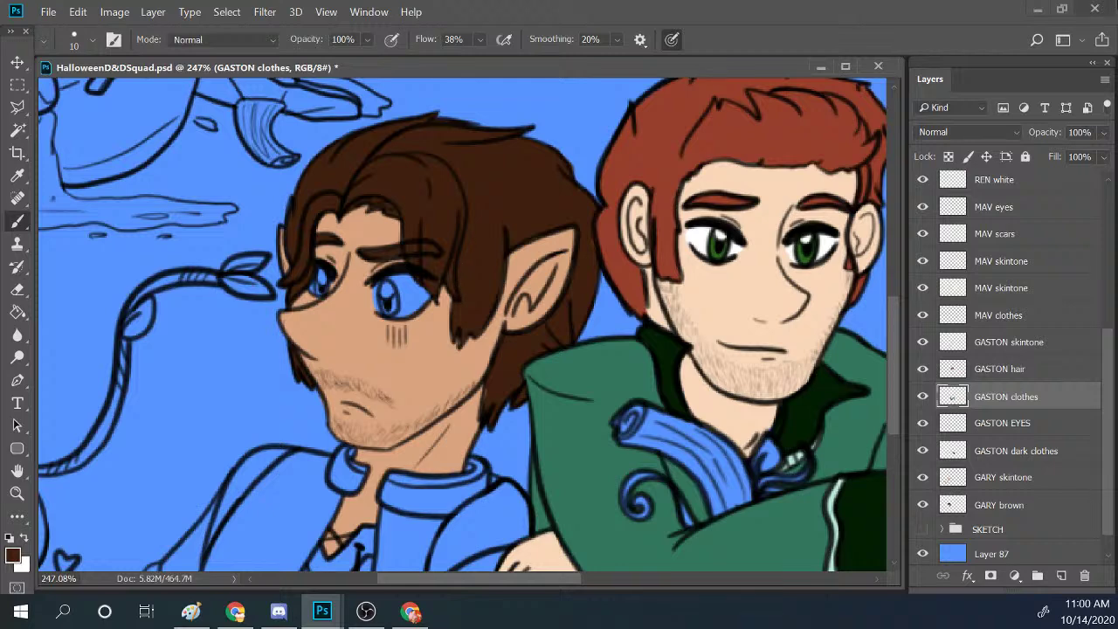
left_click(922, 396)
left_click(922, 397)
left_click(953, 505)
left_click(922, 504)
left_click(922, 504)
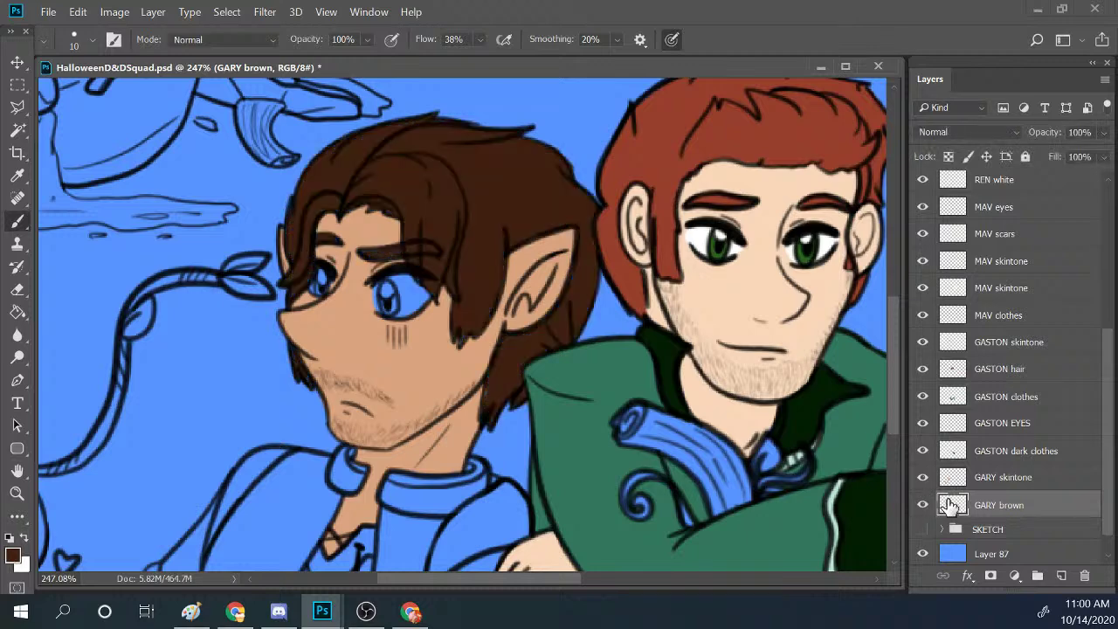
left_click(1004, 477)
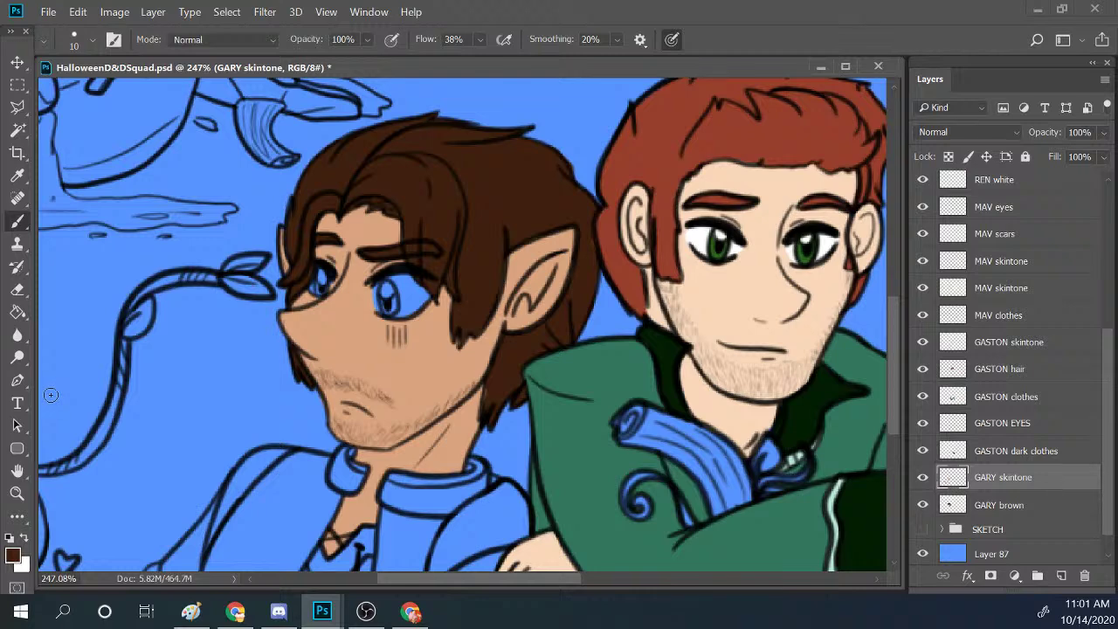
Set white as the painting colour and add a new layer named GARY eyes between GARY brown and the SKETCH group.
left_click(24, 537)
left_click(1037, 510)
left_click(1030, 529)
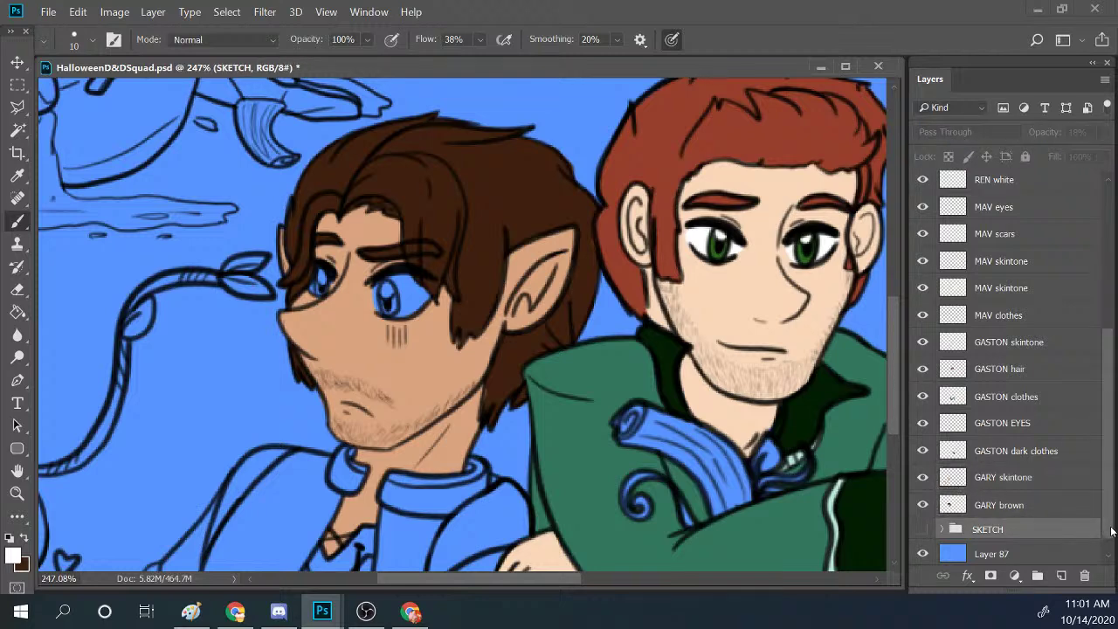
left_click(1107, 552)
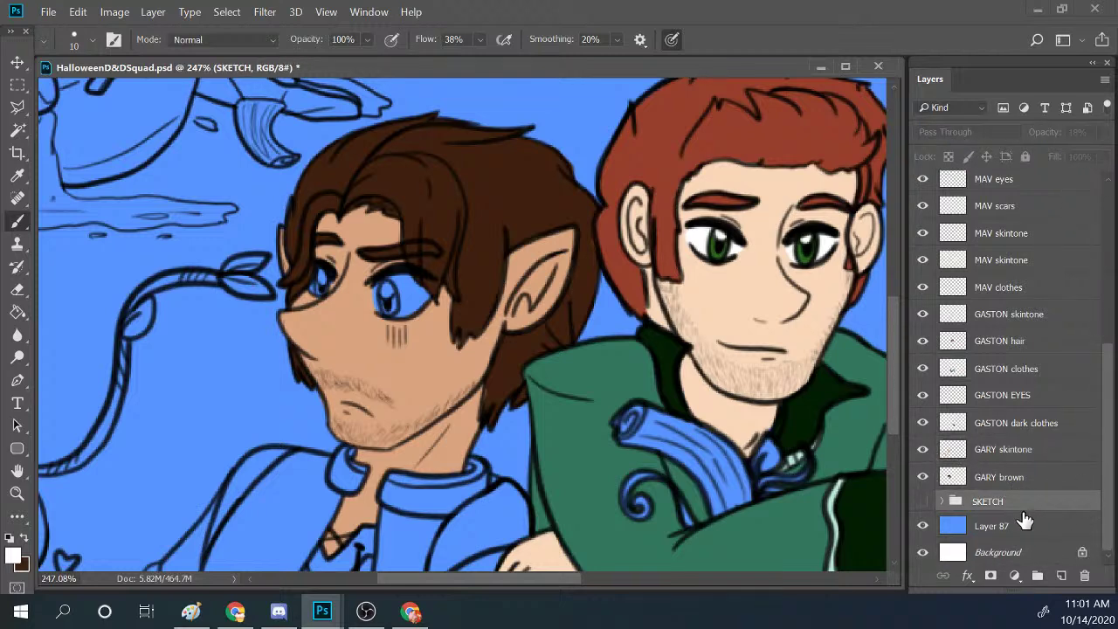
left_click(1011, 480)
left_click(1018, 503)
left_click(1062, 576)
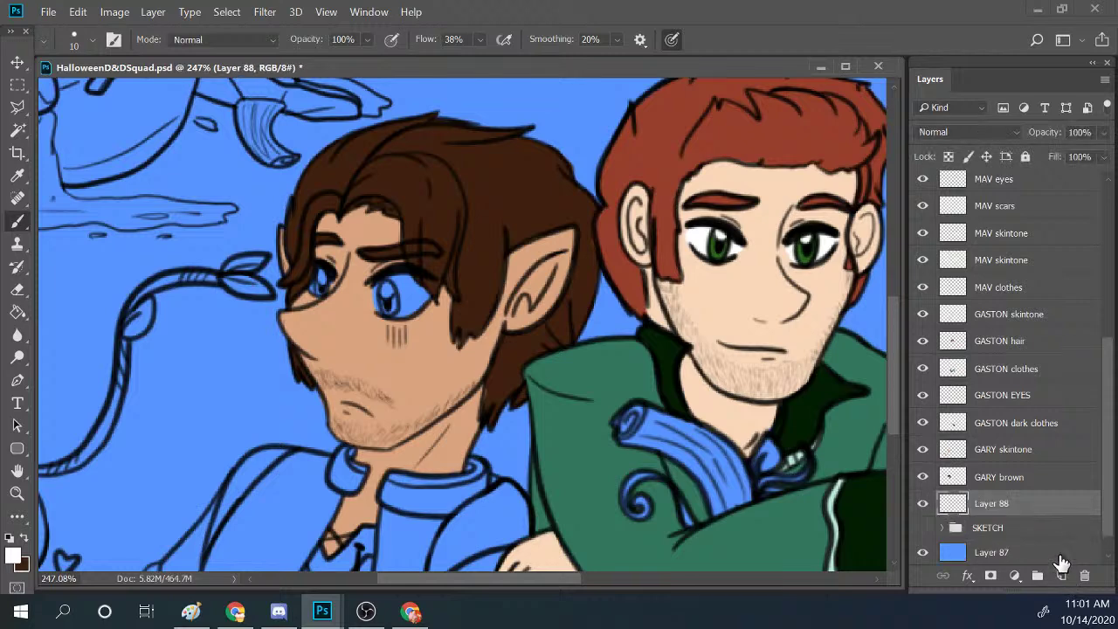
double_click(993, 504)
type("GARY eyes")
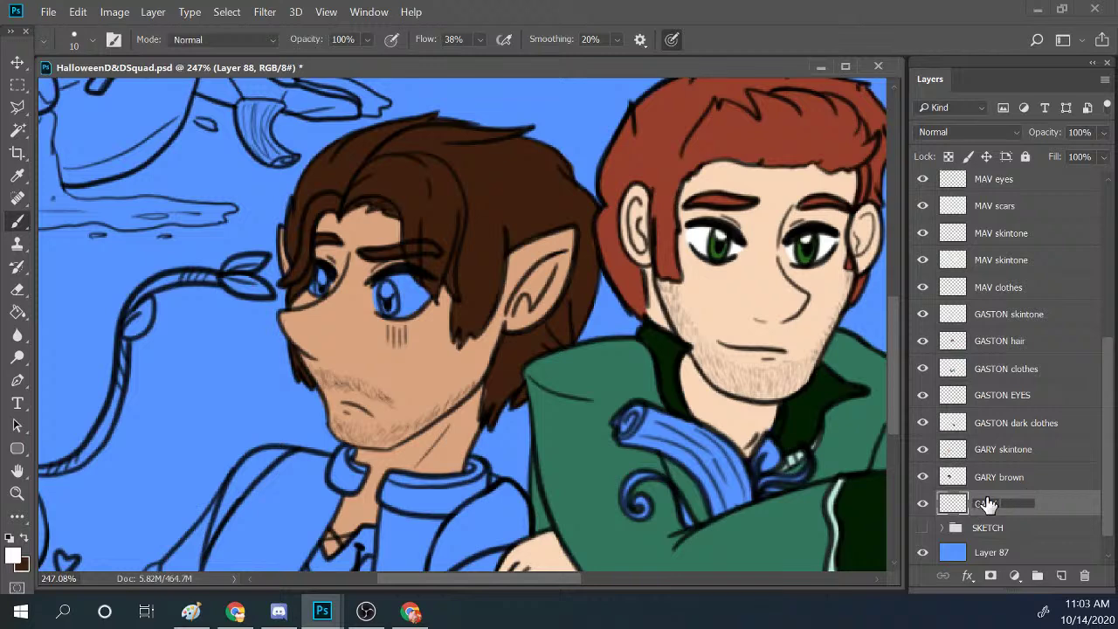
key("Return")
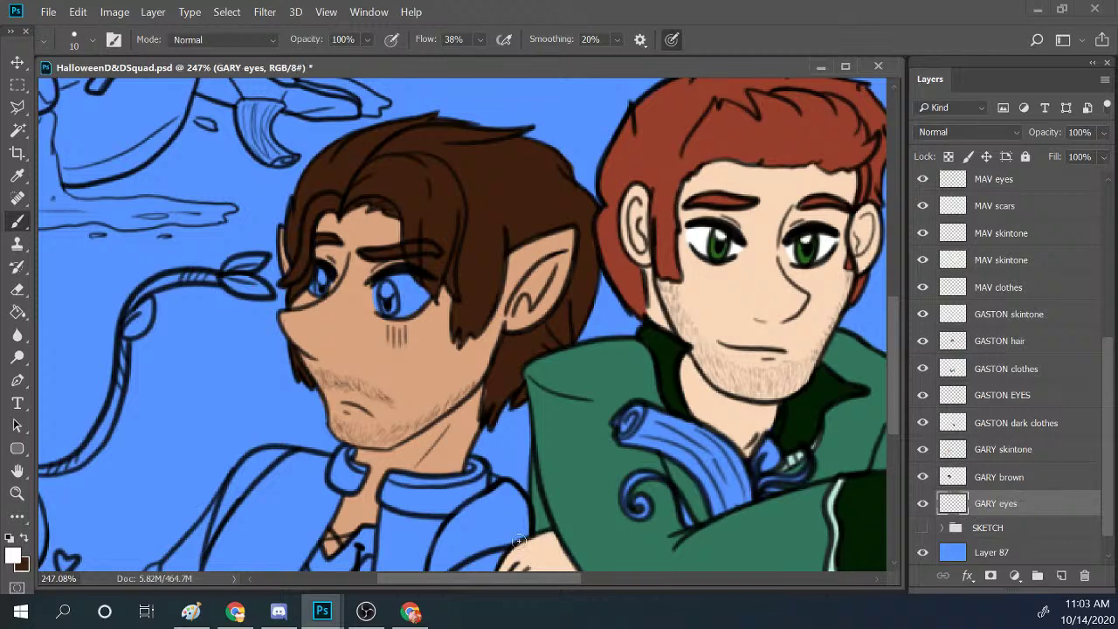
Consult the reference image 5-30-20 Ren + Gary.png for Gary's eye colours and return to the main drawing.
mouse_move(331, 616)
left_click(687, 540)
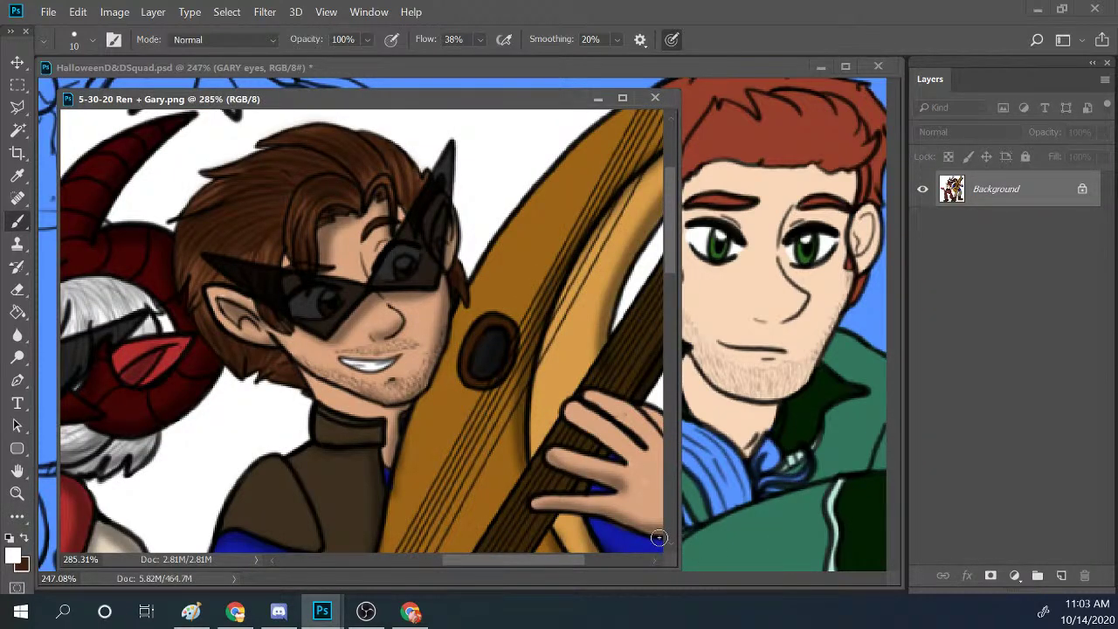
left_click(597, 98)
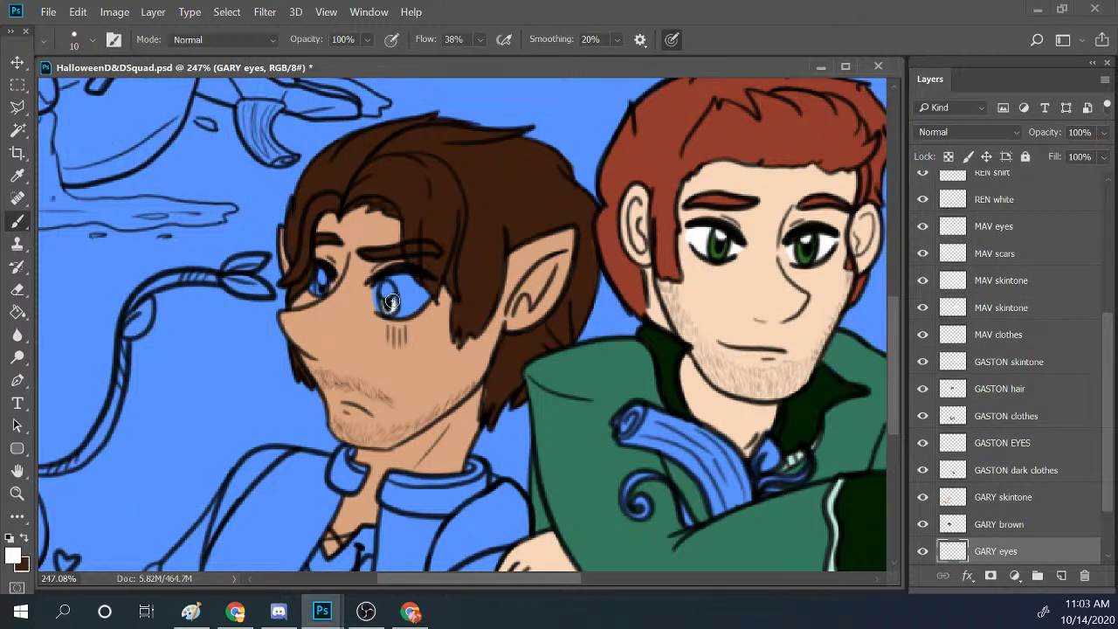
Paint both of Gary's irises dark brown sampled from the hair and add white highlights on the GARY eyes layer.
key("alt")
left_click(483, 265, "alt")
left_click_drag(319, 284, 389, 307)
left_click(9, 537)
left_click(25, 536)
left_click(321, 278)
left_click(386, 291)
Add a layer named GARY clothes below GARY eyes and paint the whites of Gary's eyes on it.
left_click_drag(1108, 495, 1113, 544)
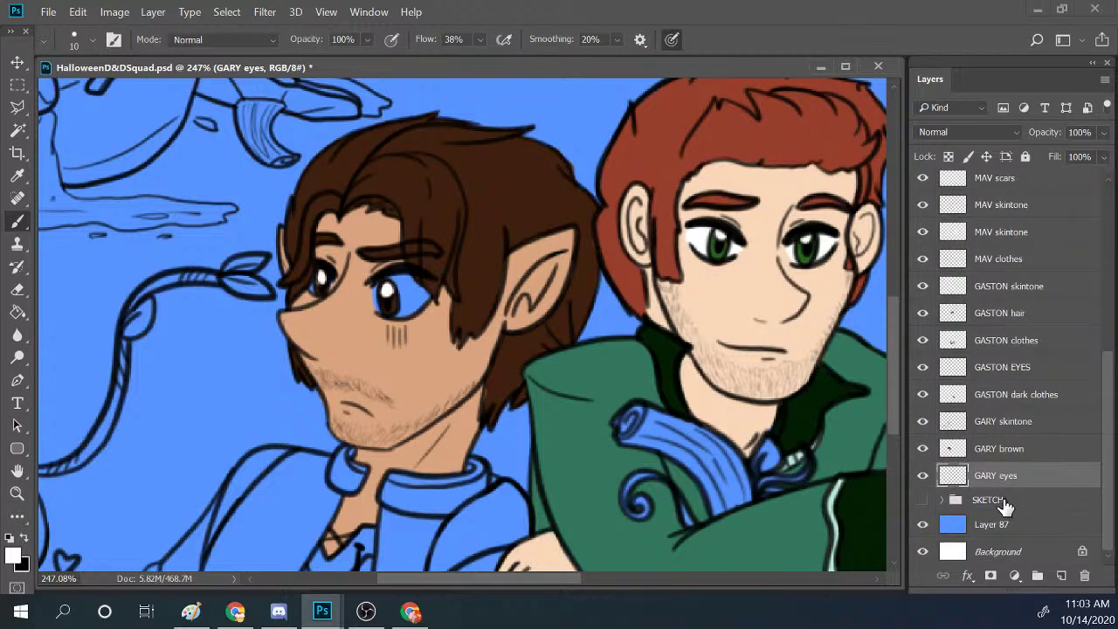
left_click(997, 500)
left_click(1061, 575)
double_click(991, 502)
type("G")
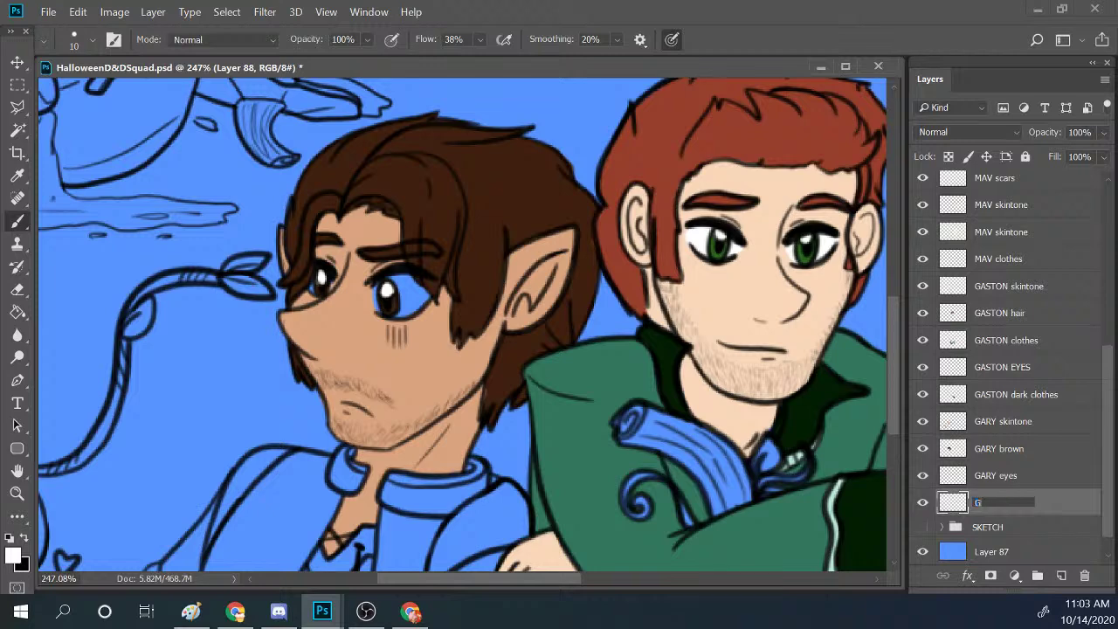
type("ARY clothes")
key("Return")
mouse_move(346, 262)
left_mouse_down()
mouse_move(393, 269)
mouse_move(403, 288)
mouse_move(428, 278)
mouse_move(399, 332)
left_mouse_up()
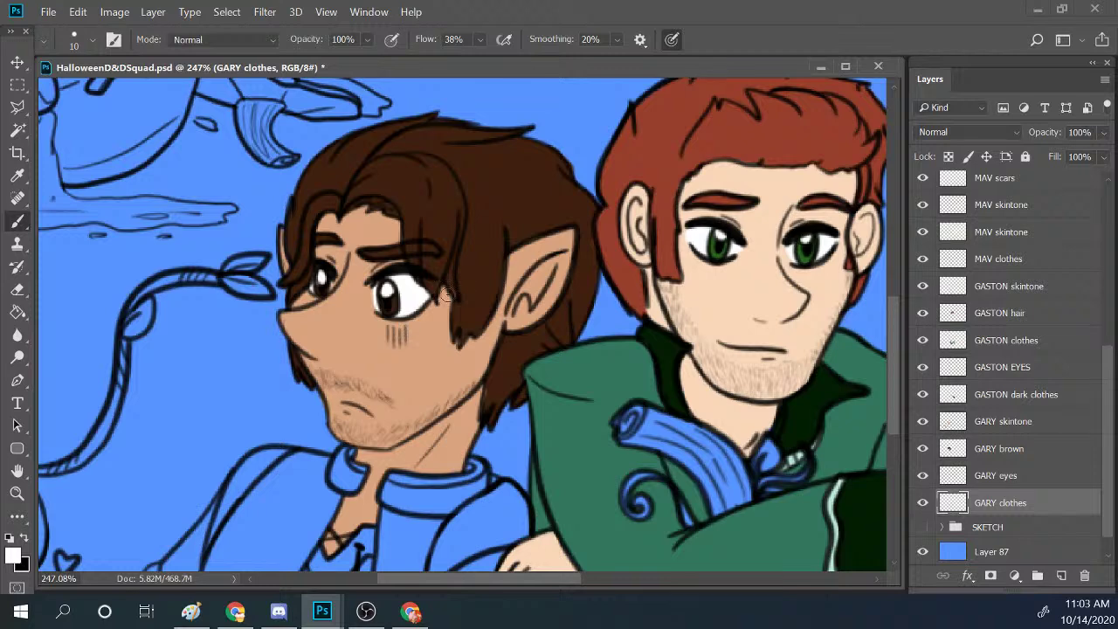
Sample the dark brown and change the foreground colour to a lighter, more yellow brown.
left_click(19, 539)
key("i")
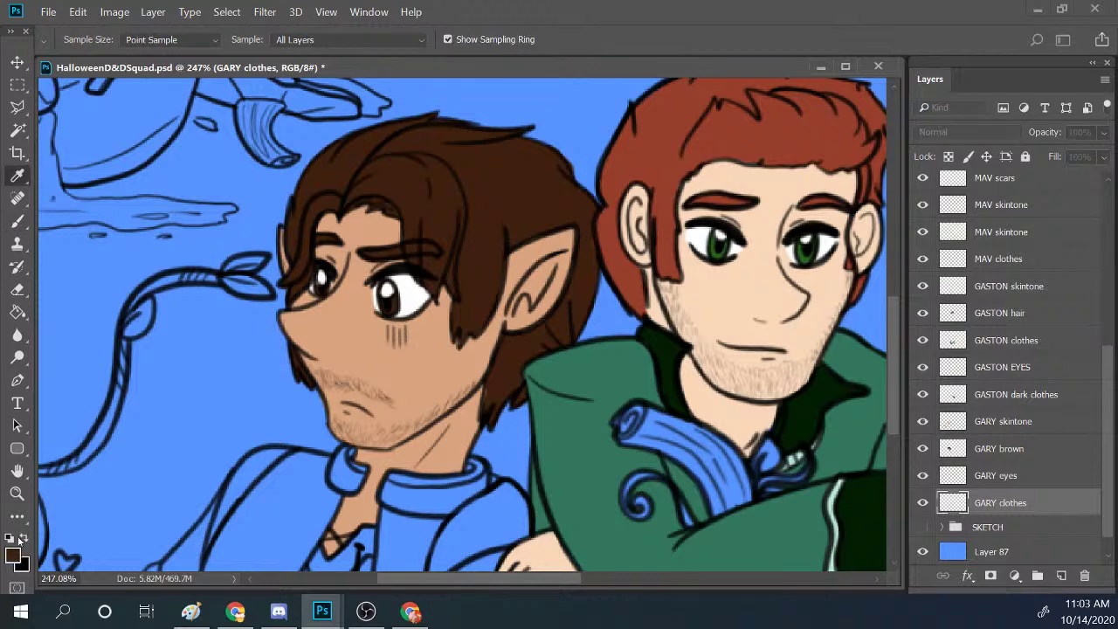
left_click(12, 555)
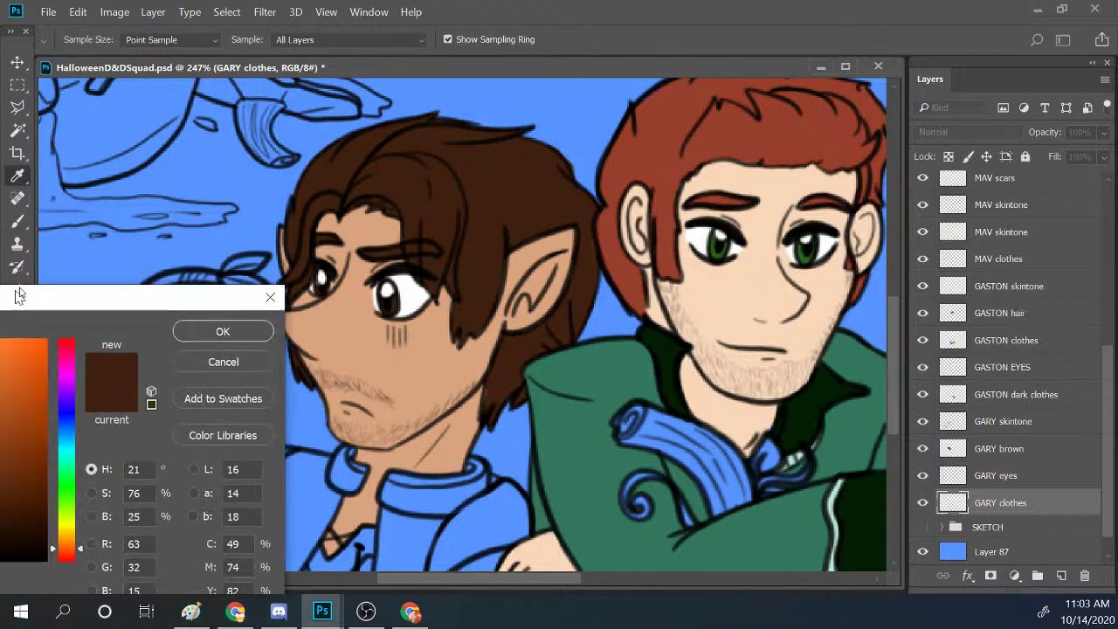
left_click_drag(11, 296, 696, 146)
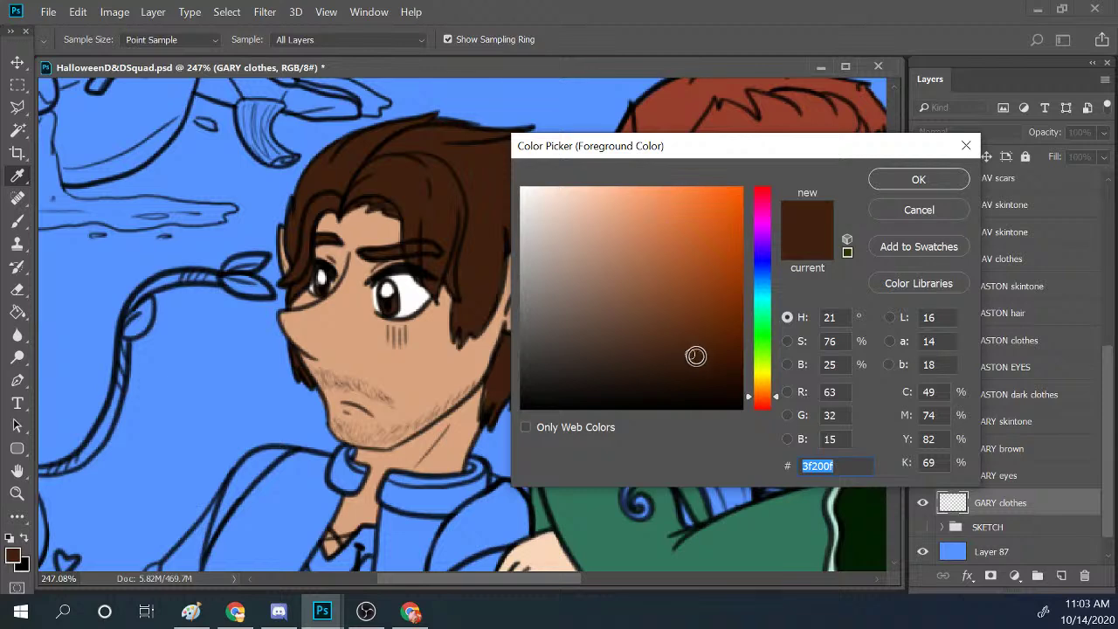
left_click(764, 390)
left_click_drag(766, 394, 766, 390)
mouse_move(713, 367)
left_mouse_down()
mouse_move(714, 340)
mouse_move(739, 319)
mouse_move(706, 324)
mouse_move(724, 306)
left_mouse_up()
left_click(918, 179)
key("b")
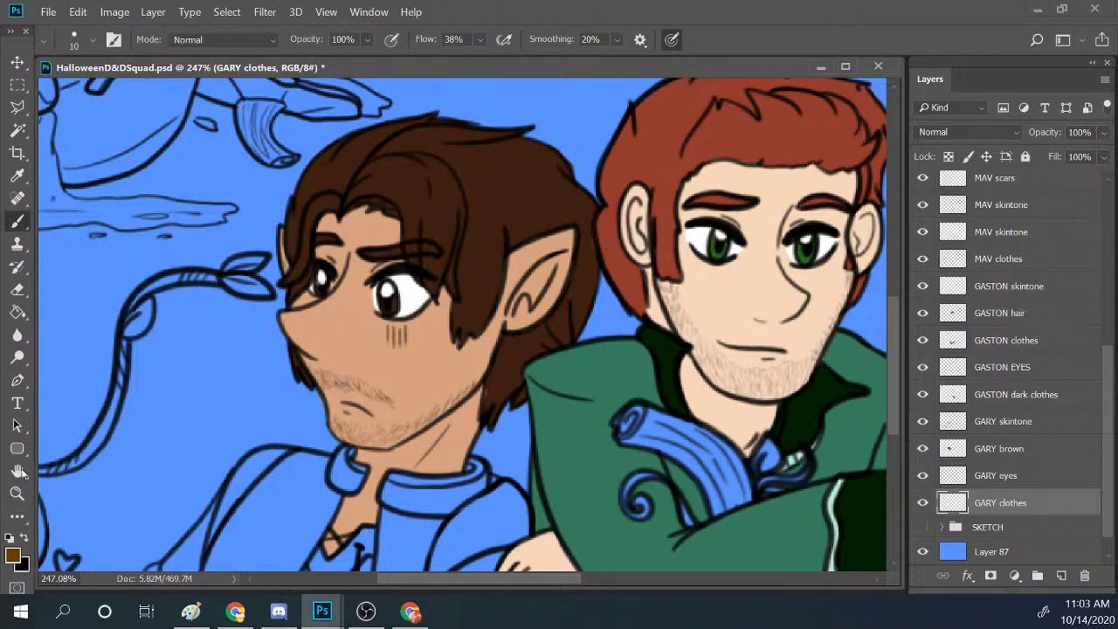
Reduce the brush to 5 px and paint lighter brown accents in both of Gary's irises on the GARY eyes layer.
key("z")
left_click_drag(382, 307, 462, 250)
key("b")
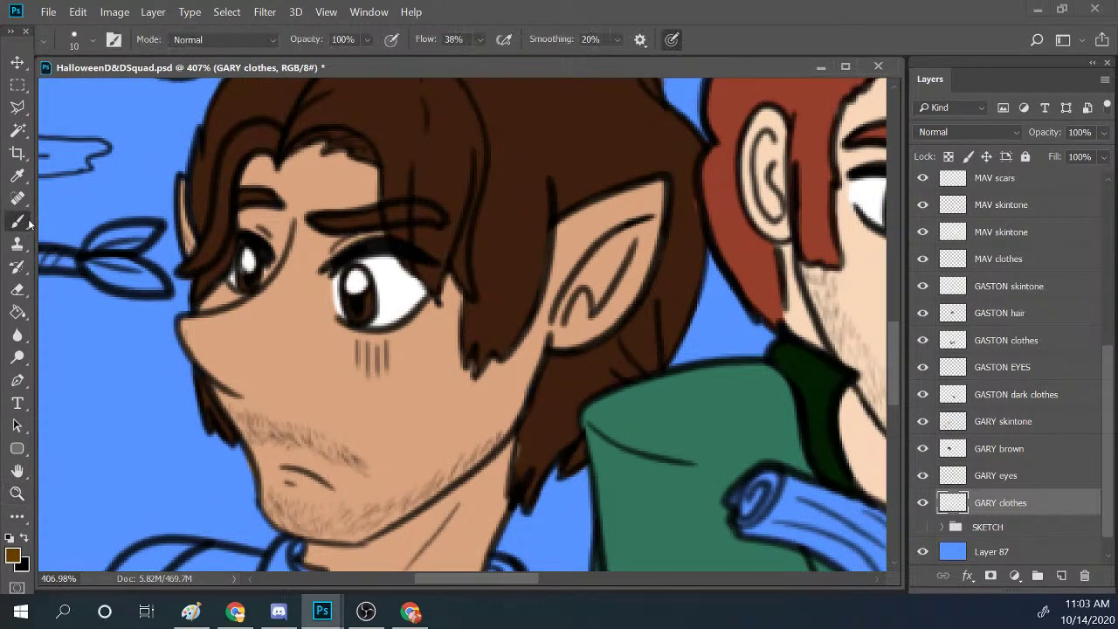
key("bracketleft")
key("bracketleft")
key("bracketleft")
key("bracketleft")
left_click(971, 479)
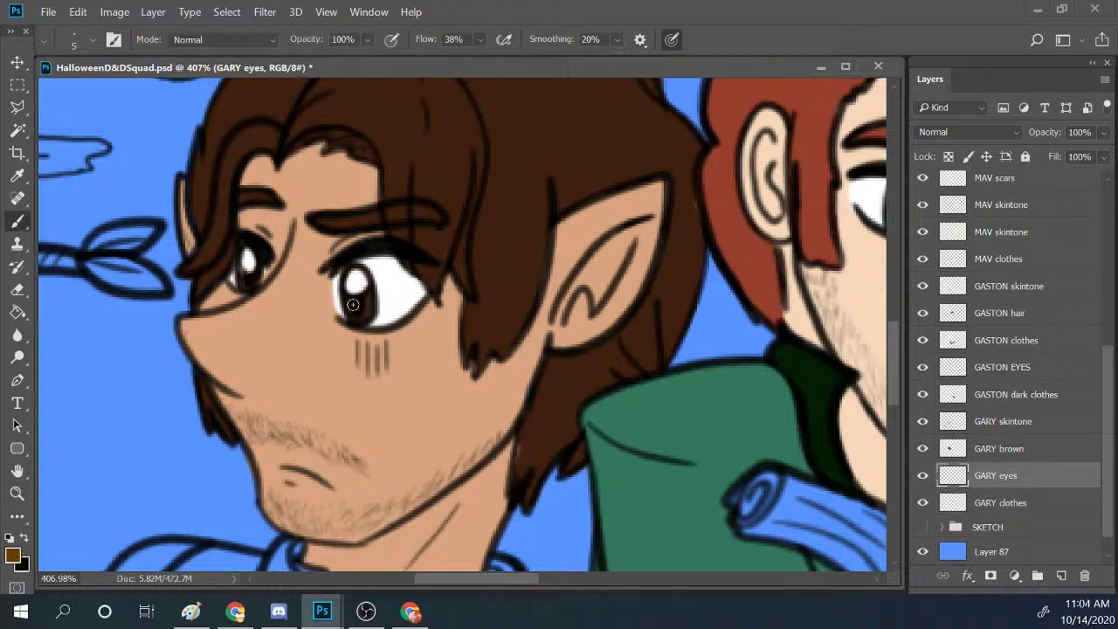
left_click_drag(356, 317, 369, 294)
left_click_drag(248, 278, 250, 266)
Review the coloured characters as a group and save the drawing.
left_click(17, 493)
scroll(486, 367, "down", 10)
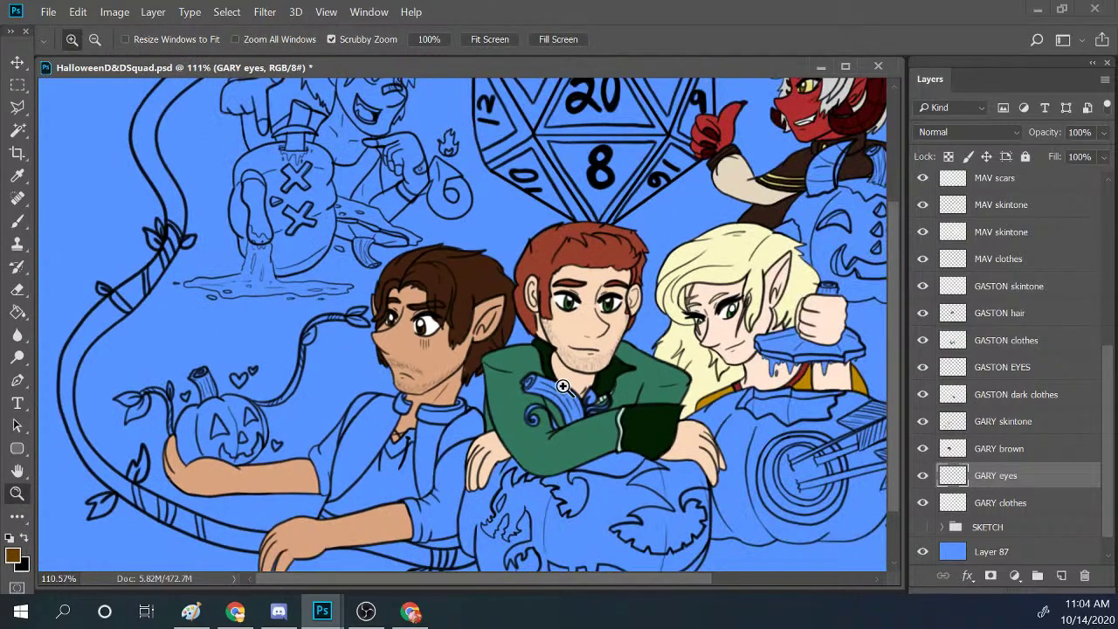
scroll(573, 385, "down", 2)
scroll(488, 375, "up", 4)
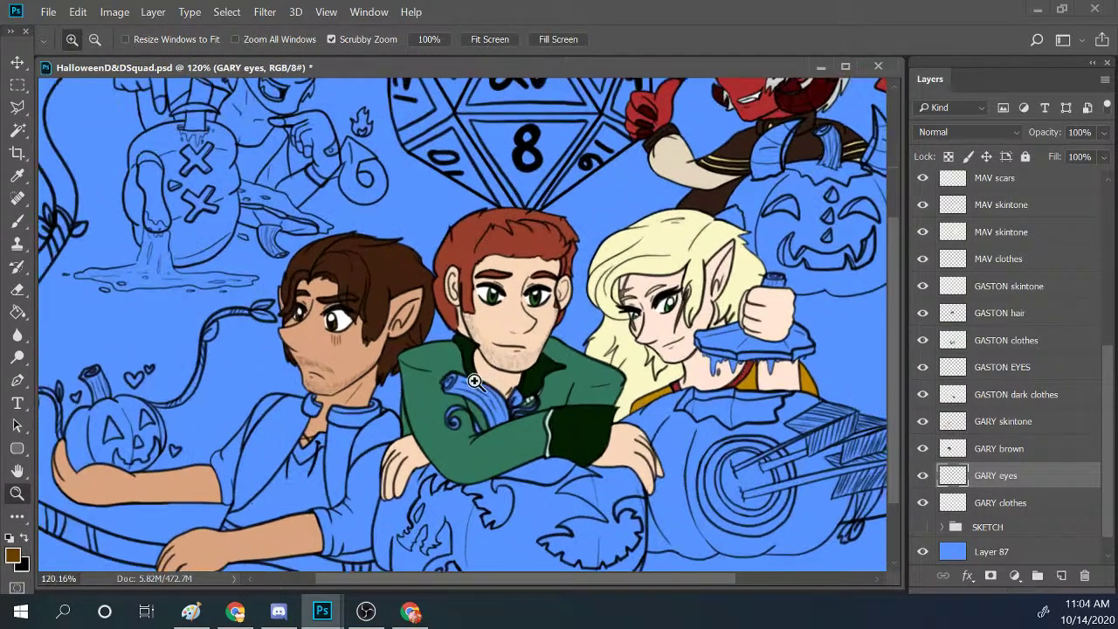
scroll(487, 372, "down", 2)
scroll(374, 475, "up", 2)
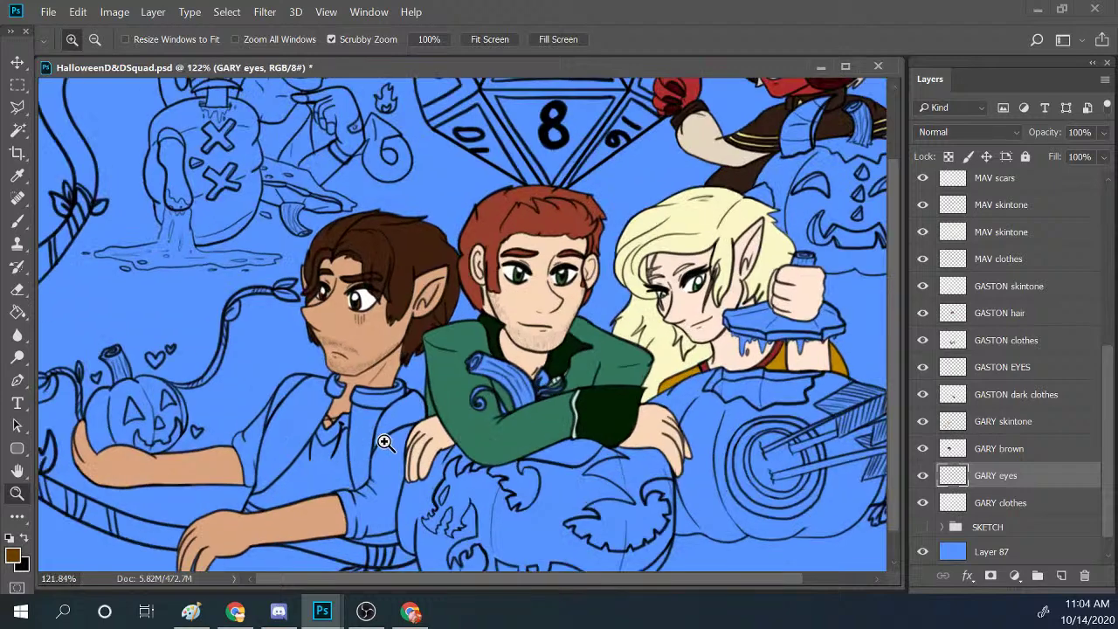
key("ctrl+s")
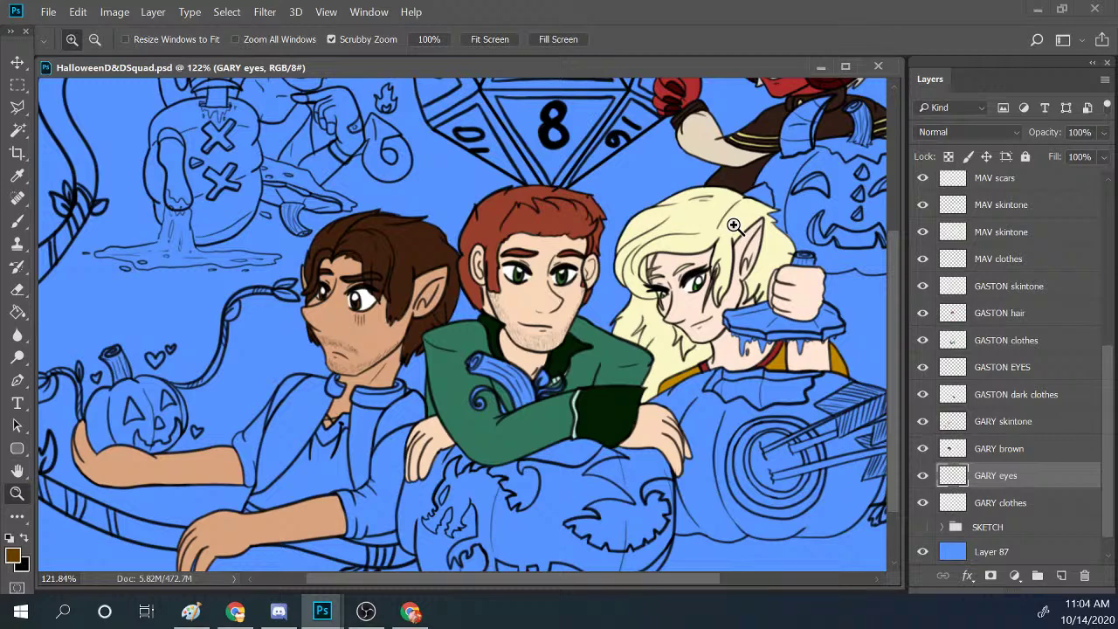
Hide the colour reference notes on Layer 84 and save the document.
scroll(733, 225, "down", 3)
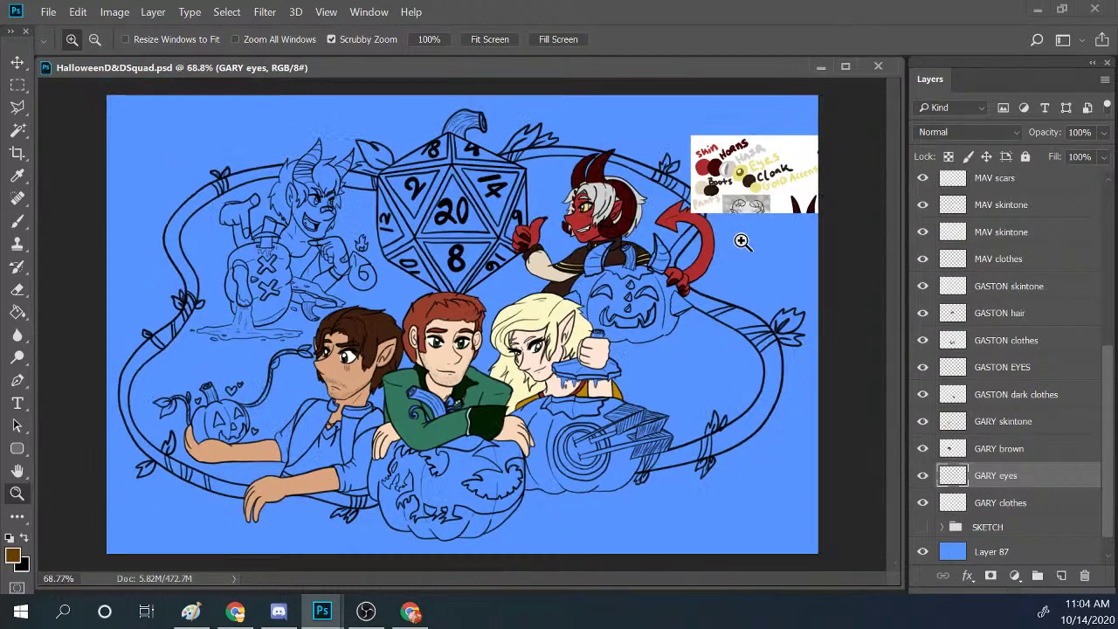
scroll(930, 262, "up", 6)
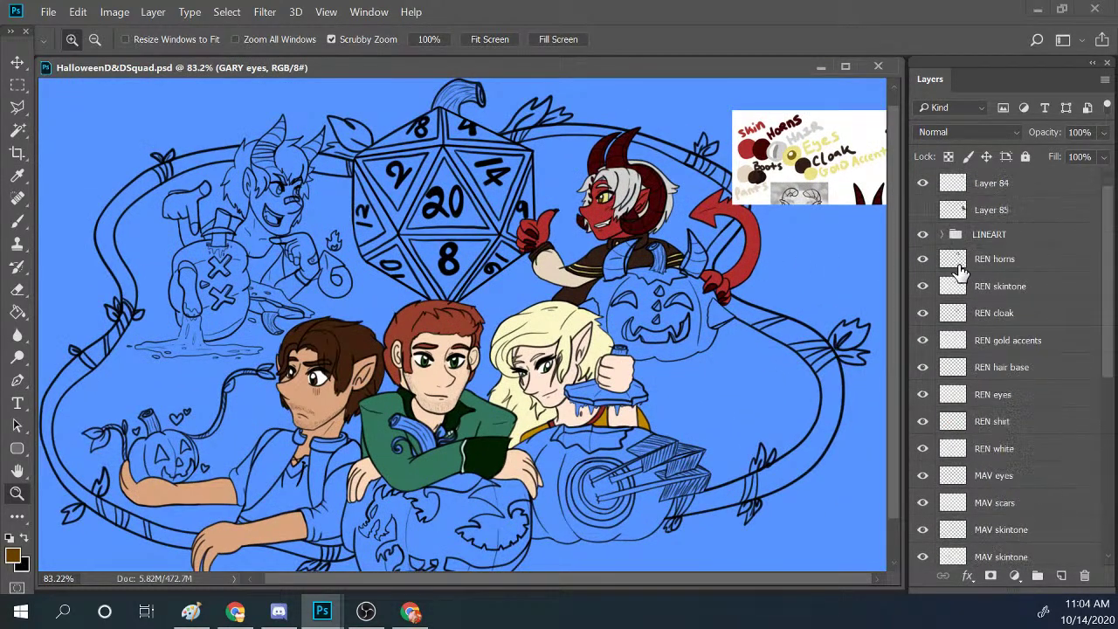
left_click(922, 185)
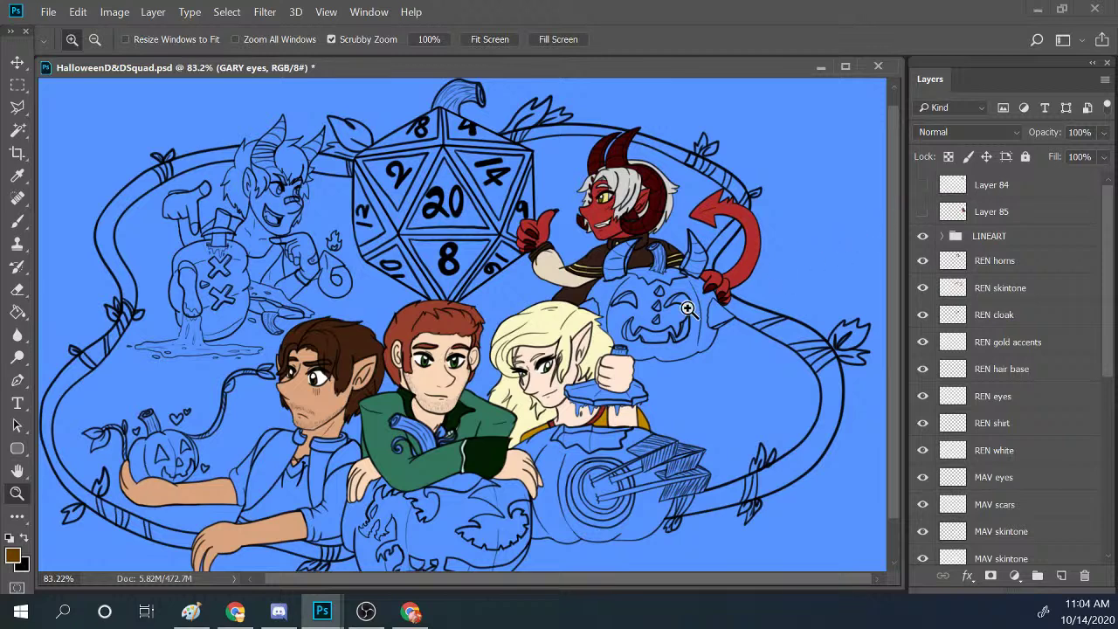
scroll(494, 377, "down", 1)
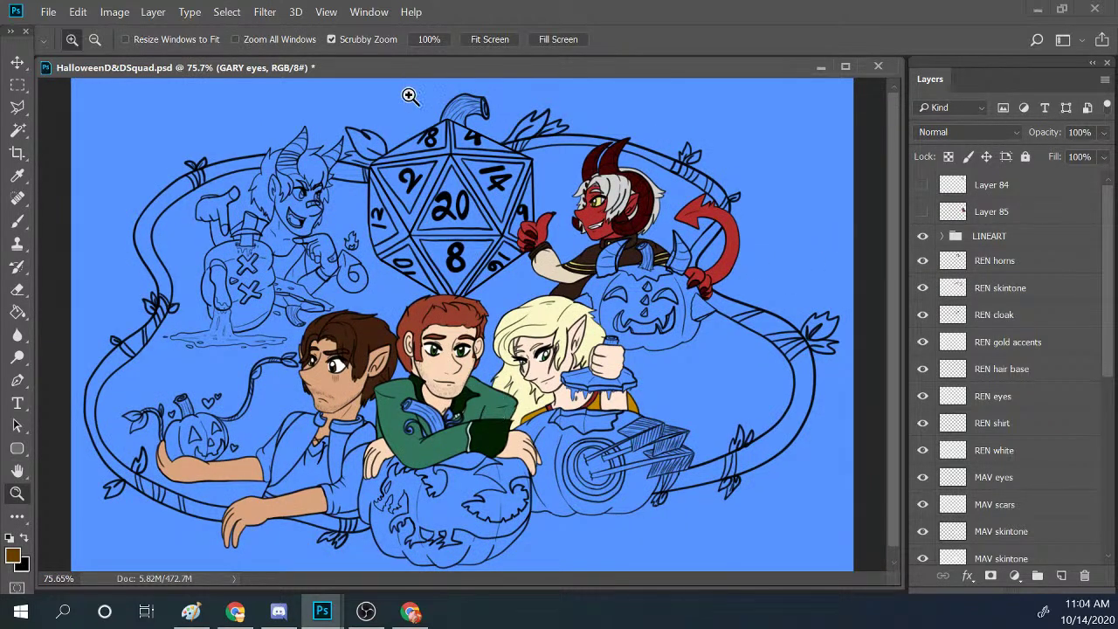
key("ctrl+s")
Switch to Chrome to get the reference picture of the red horned character and paste it as a new layer above Layer 84.
key("alt+Tab")
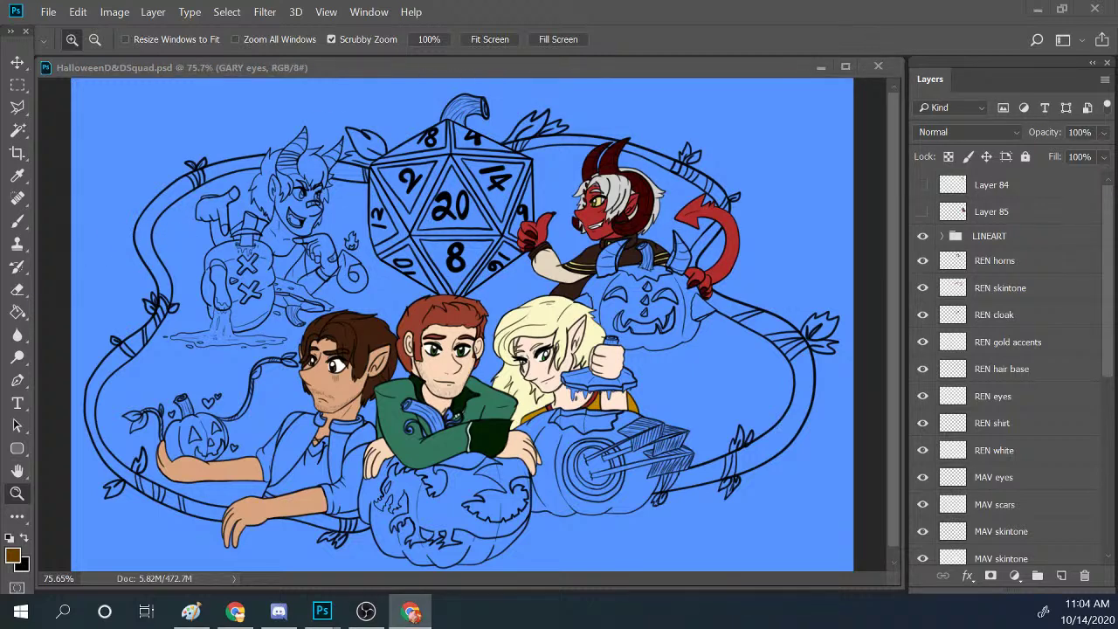
key("alt+Tab")
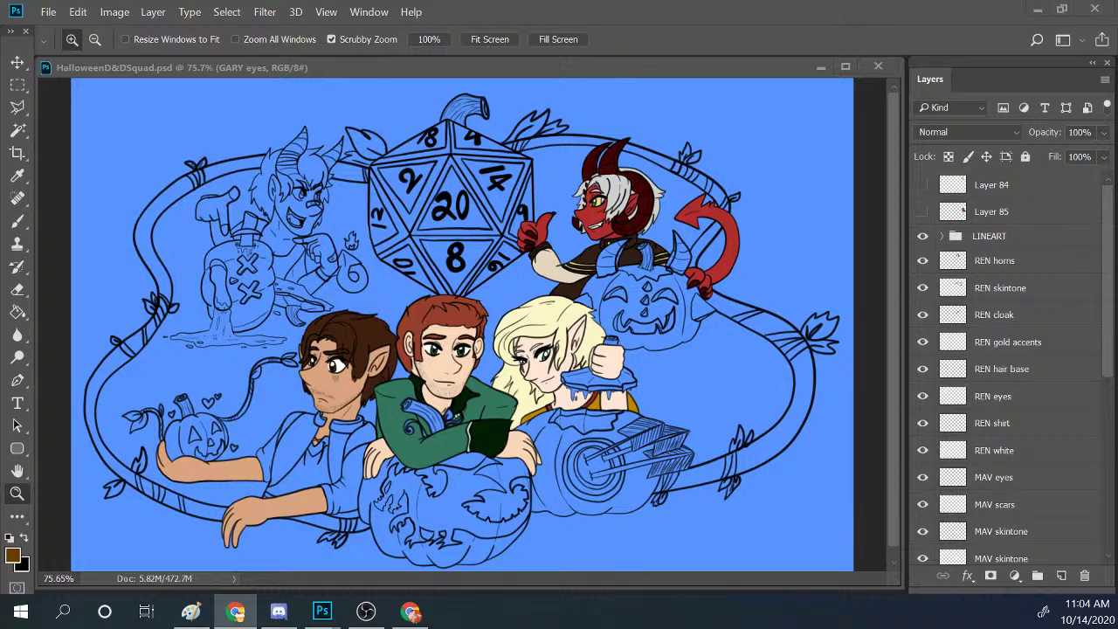
key("alt+Tab")
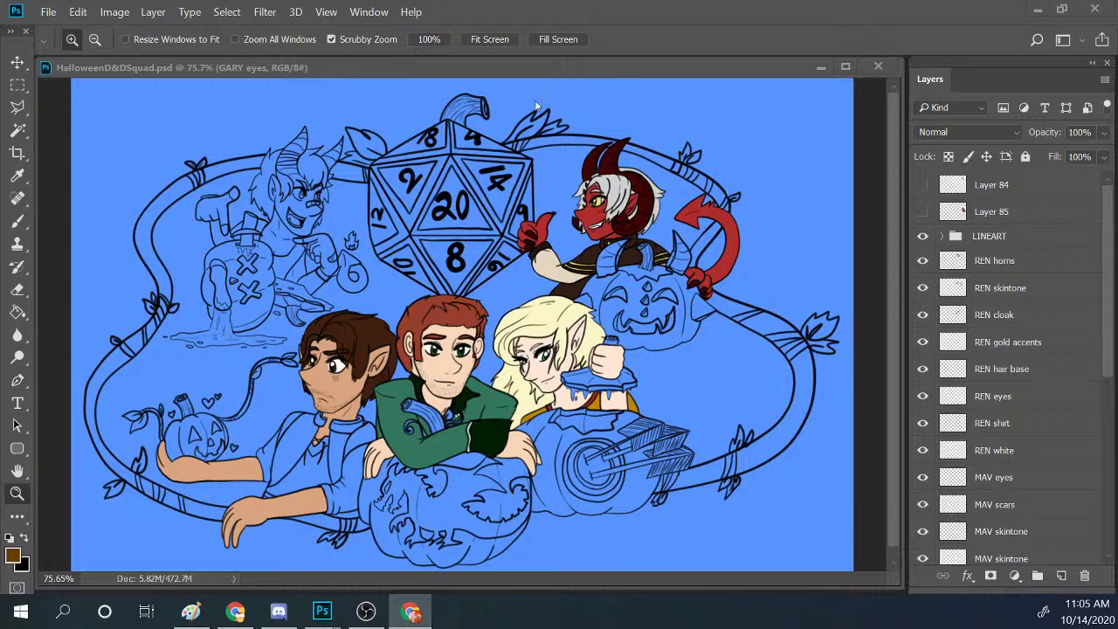
left_click(533, 63)
left_click(994, 185)
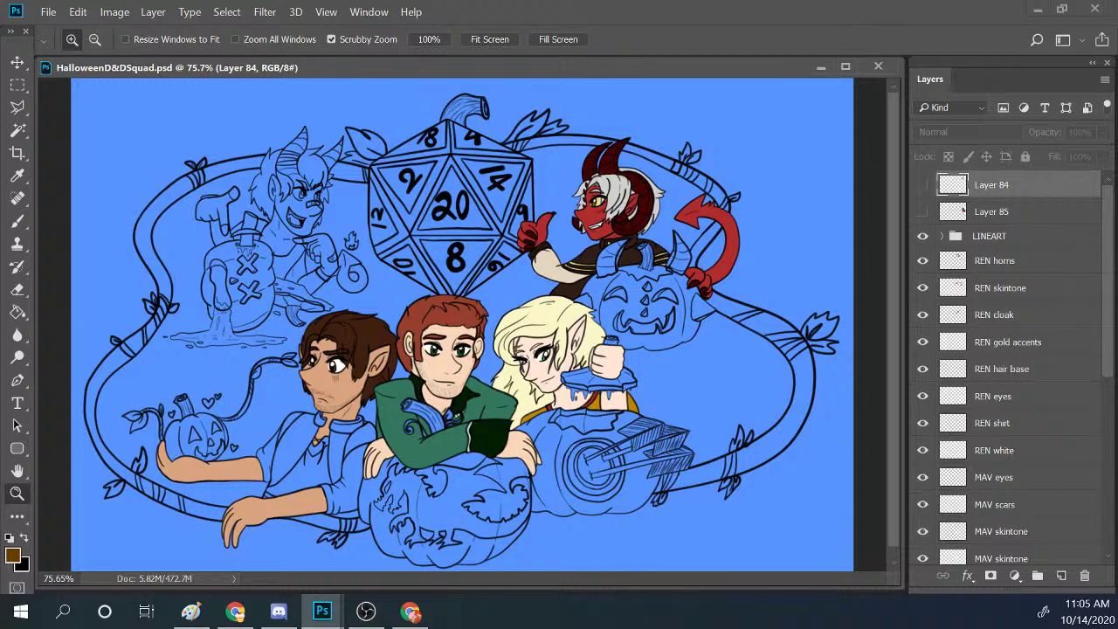
key("alt+Tab")
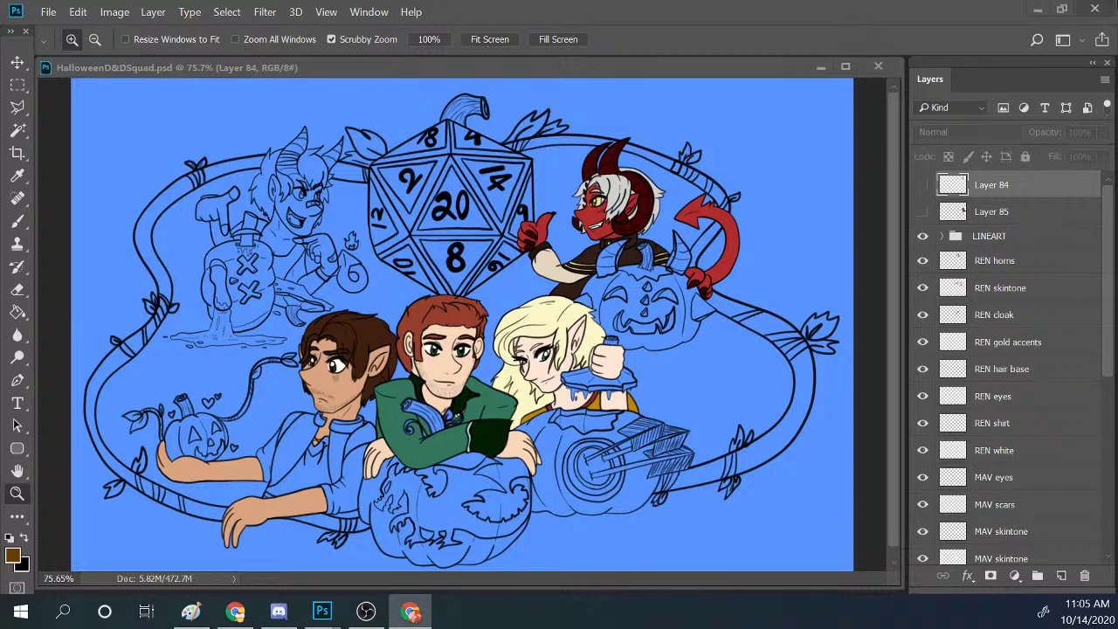
left_click(601, 70)
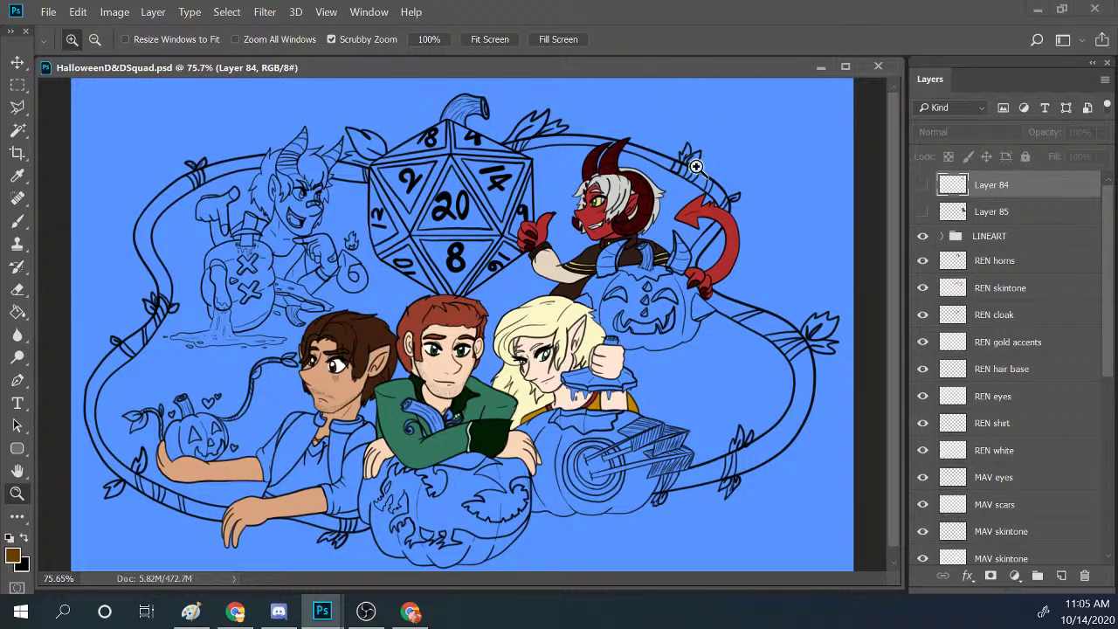
key("ctrl+v")
left_click(500, 295)
left_click_drag(500, 295, 565, 364)
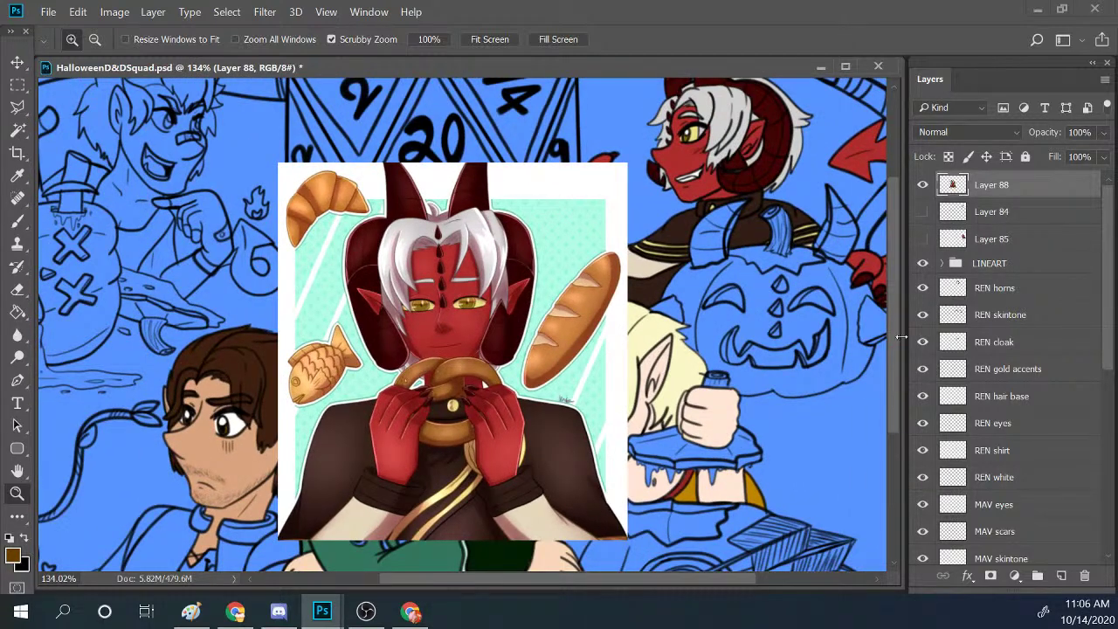
scroll(783, 468, "up", 3)
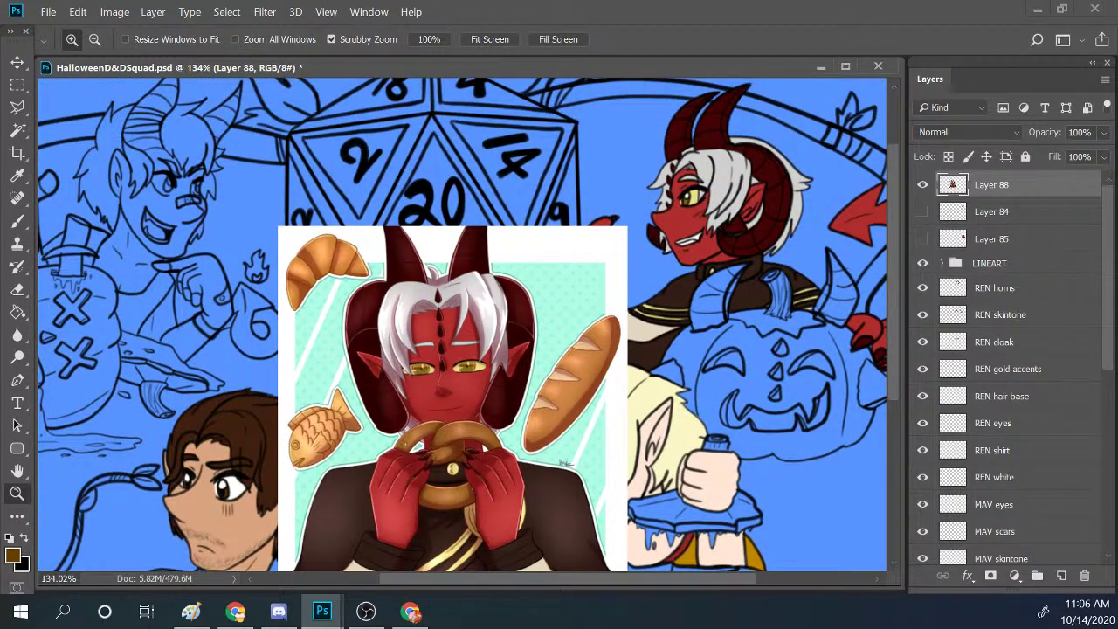
Move the pasted reference picture beside the red horned character and compare its colours with the drawing.
left_click(17, 62)
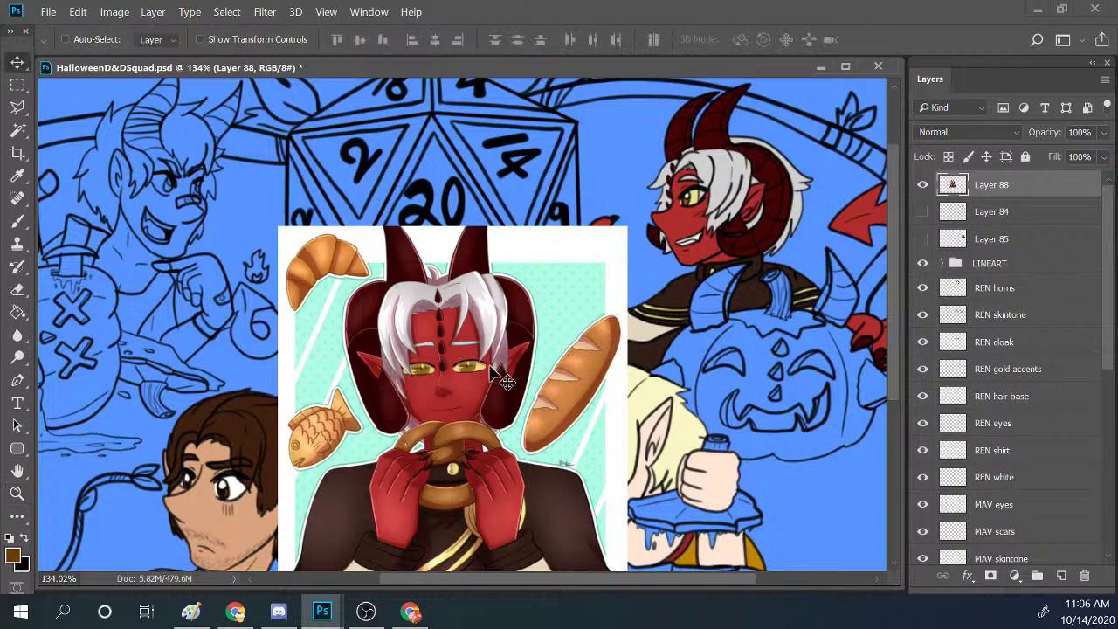
left_click_drag(498, 371, 447, 254)
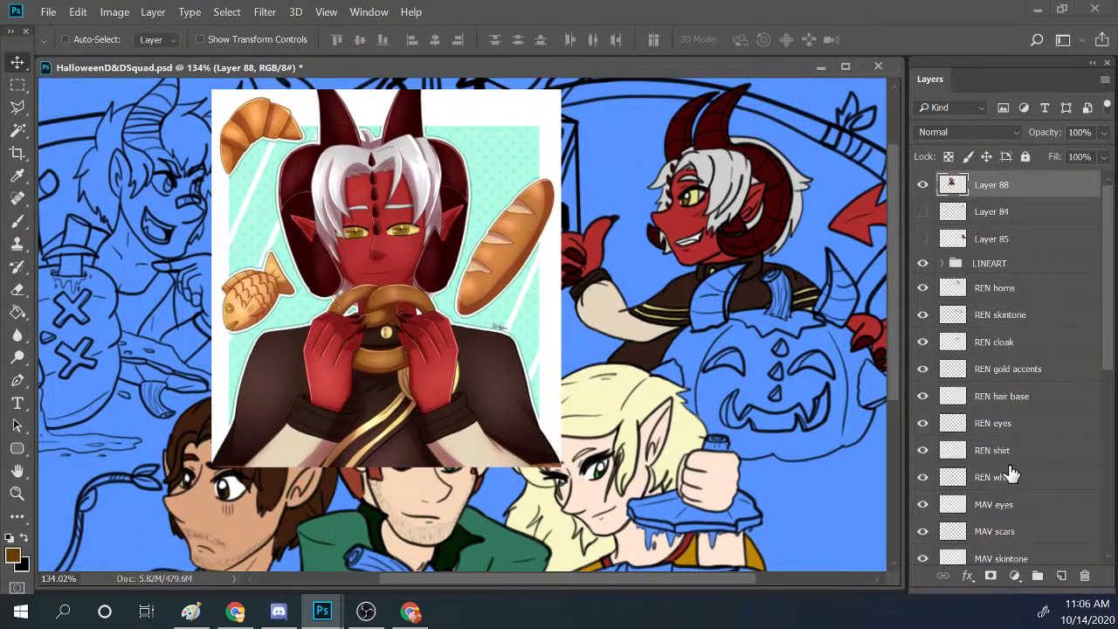
left_click_drag(595, 578, 640, 578)
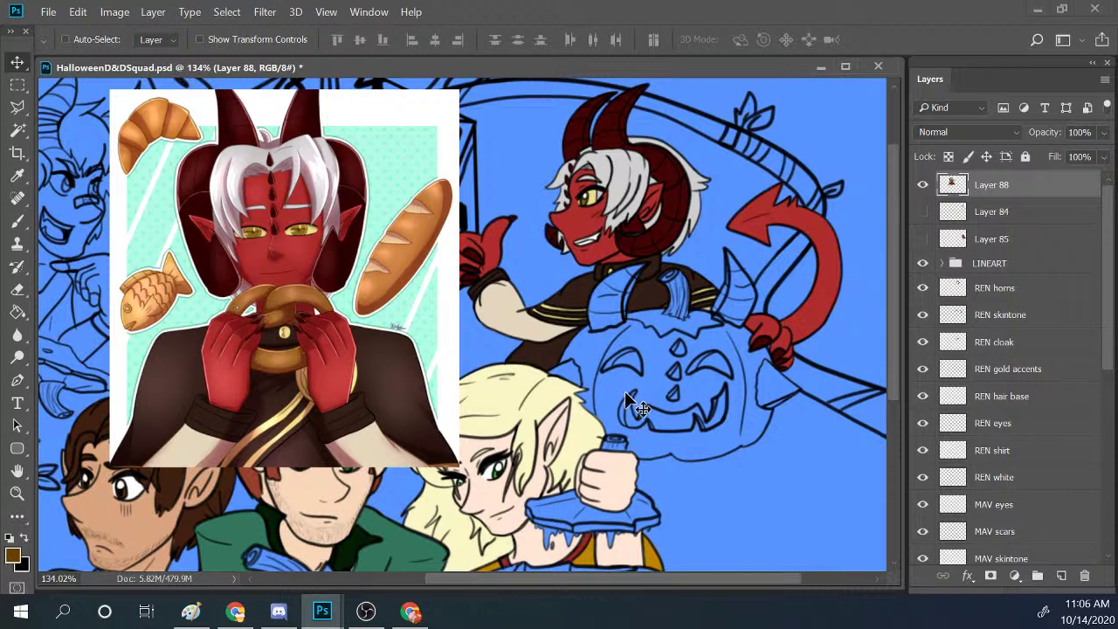
scroll(625, 390, "up", 1)
scroll(893, 350, "up", 2)
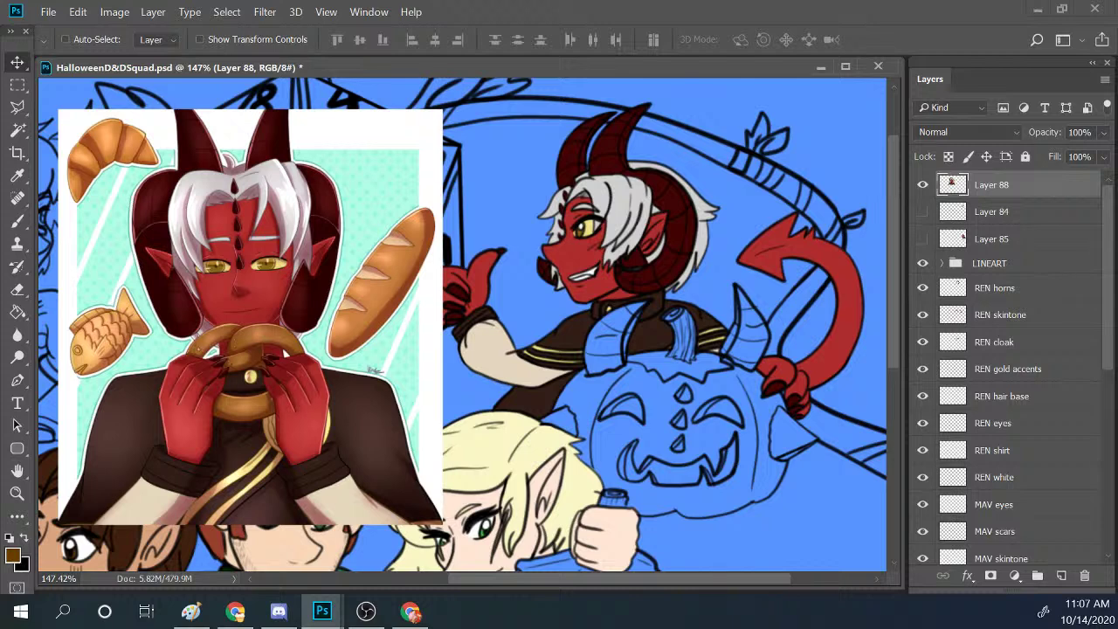
left_click(410, 611)
scroll(889, 259, "up", 2)
scroll(892, 259, "down", 1)
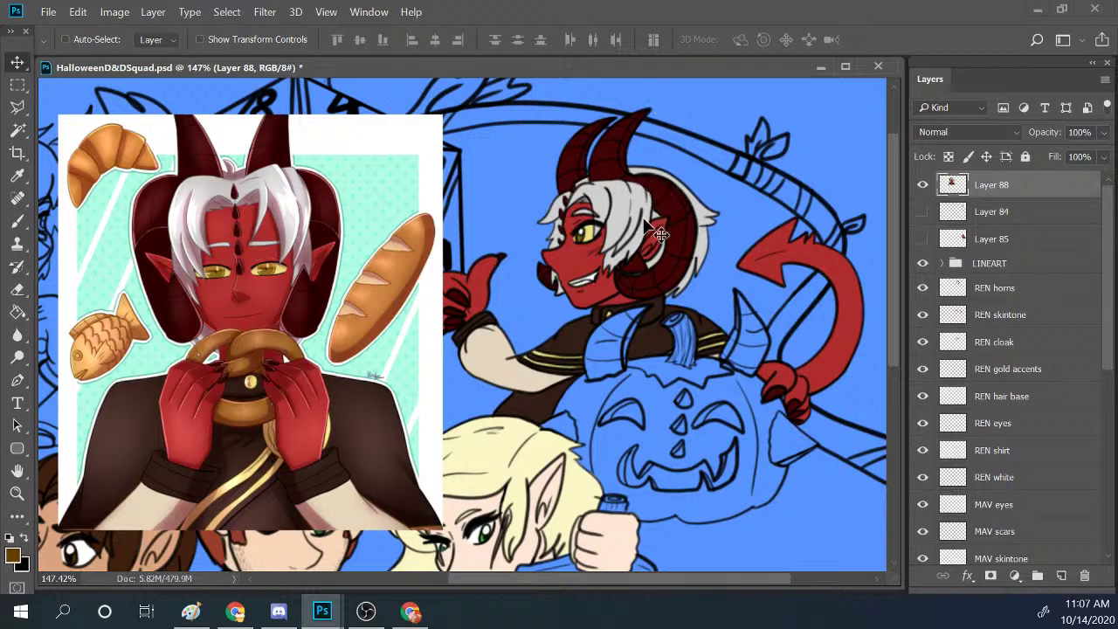
scroll(278, 321, "up", 1)
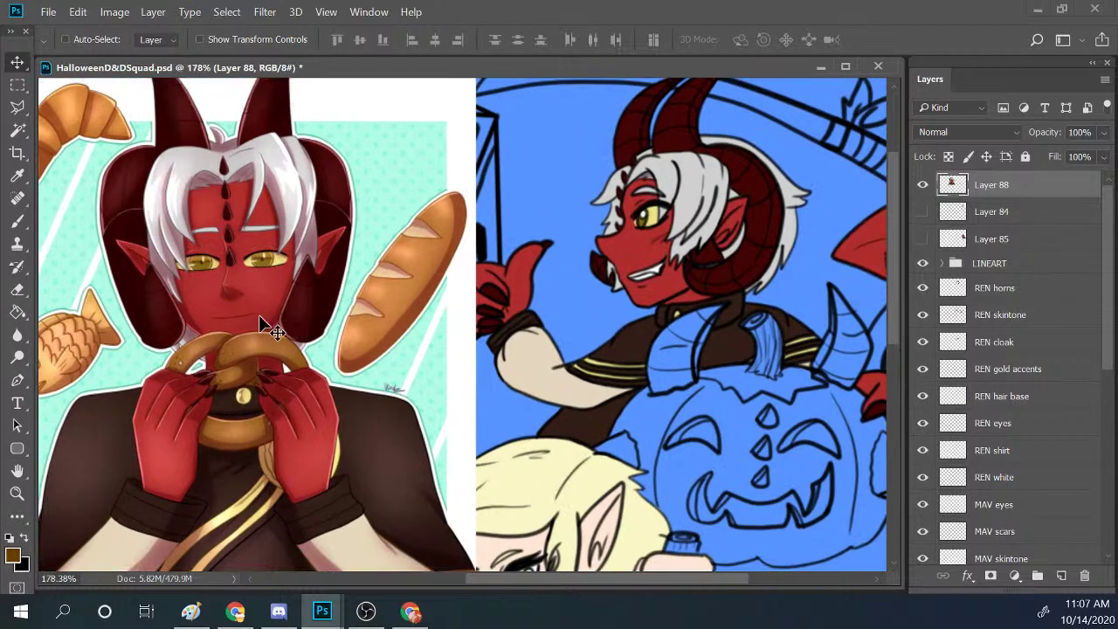
scroll(234, 317, "down", 2)
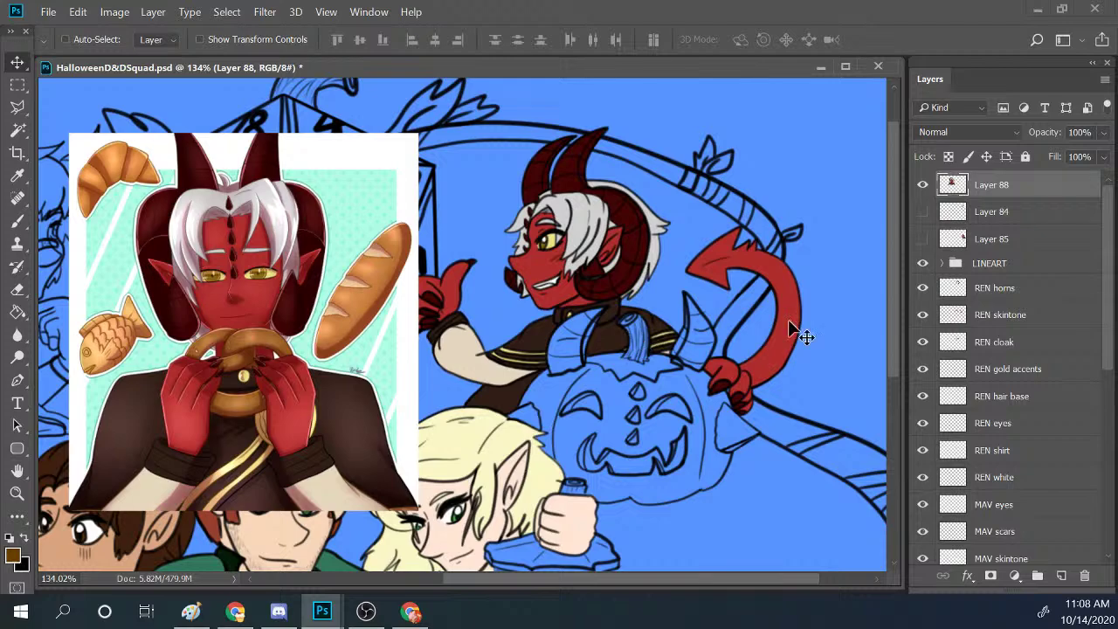
Delete the reference picture layer and look over the characters that still need base colours.
left_click_drag(968, 186, 1083, 576)
scroll(336, 476, "down", 4)
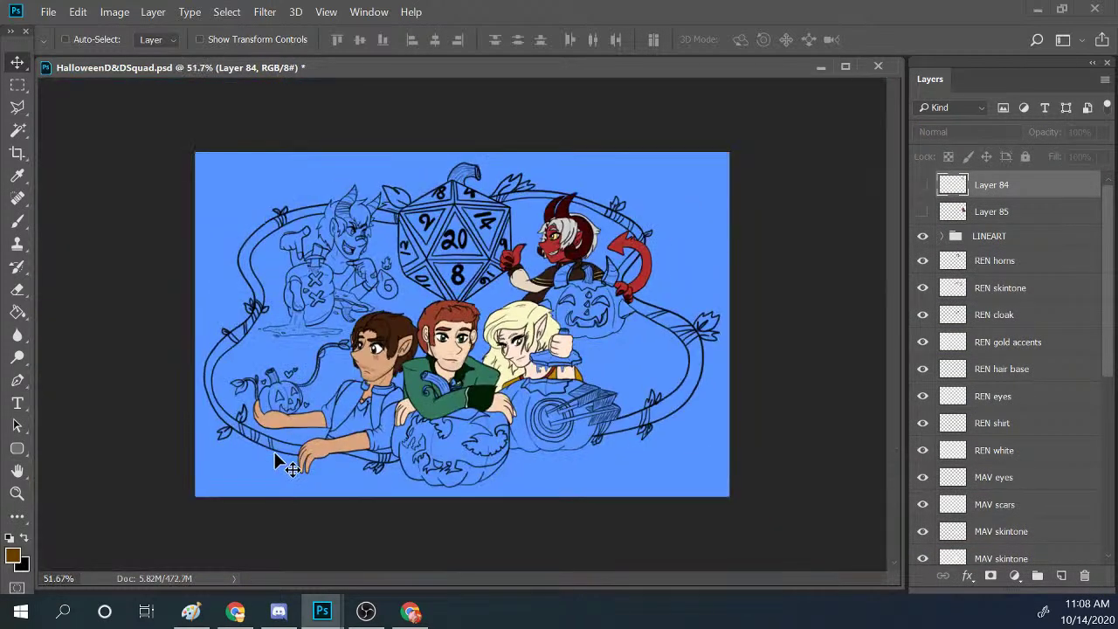
scroll(274, 451, "up", 2)
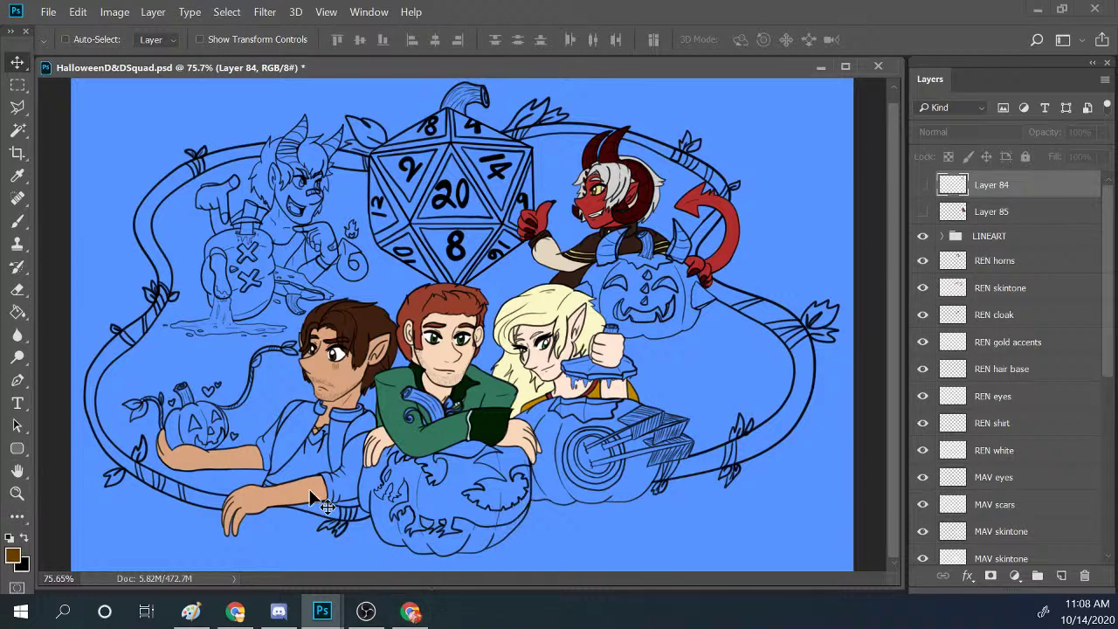
scroll(333, 450, "up", 3)
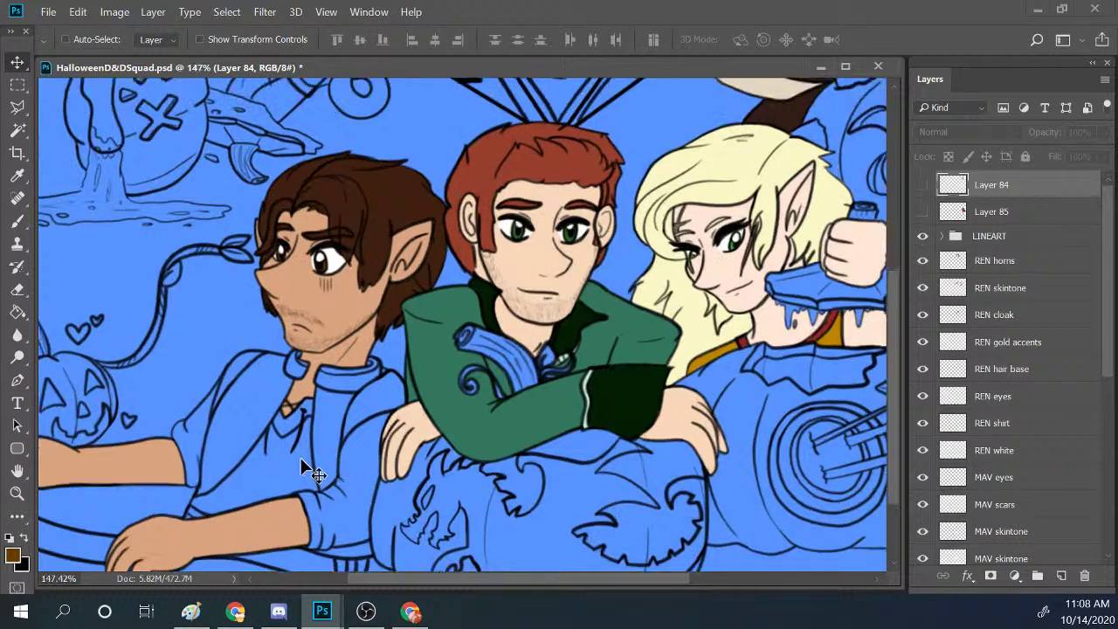
key("ctrl+0")
scroll(581, 332, "down", 2)
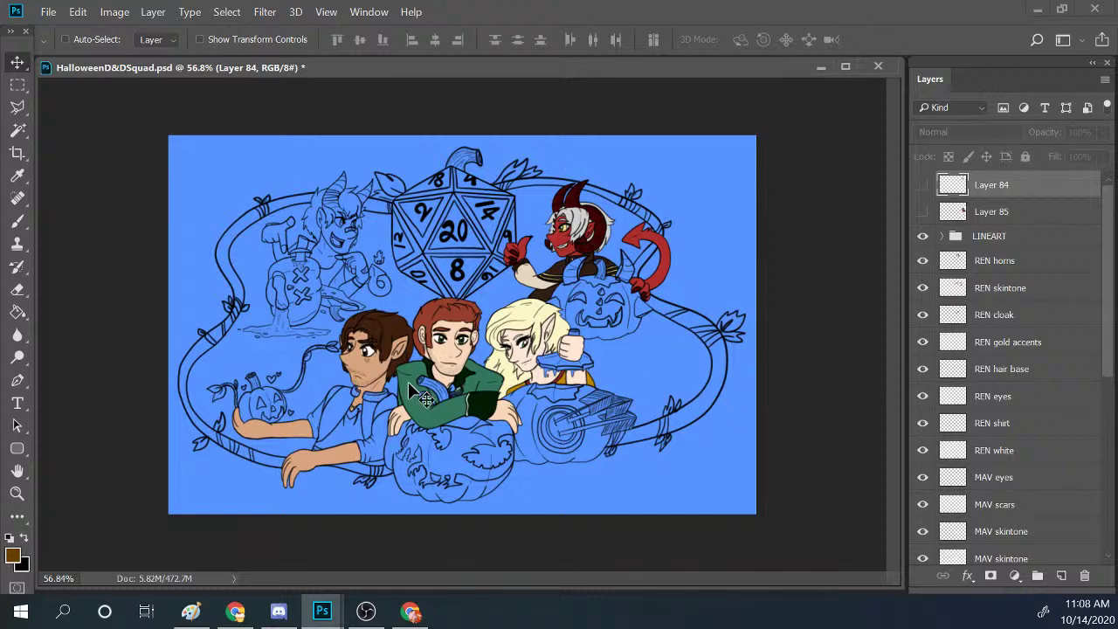
scroll(407, 381, "up", 5)
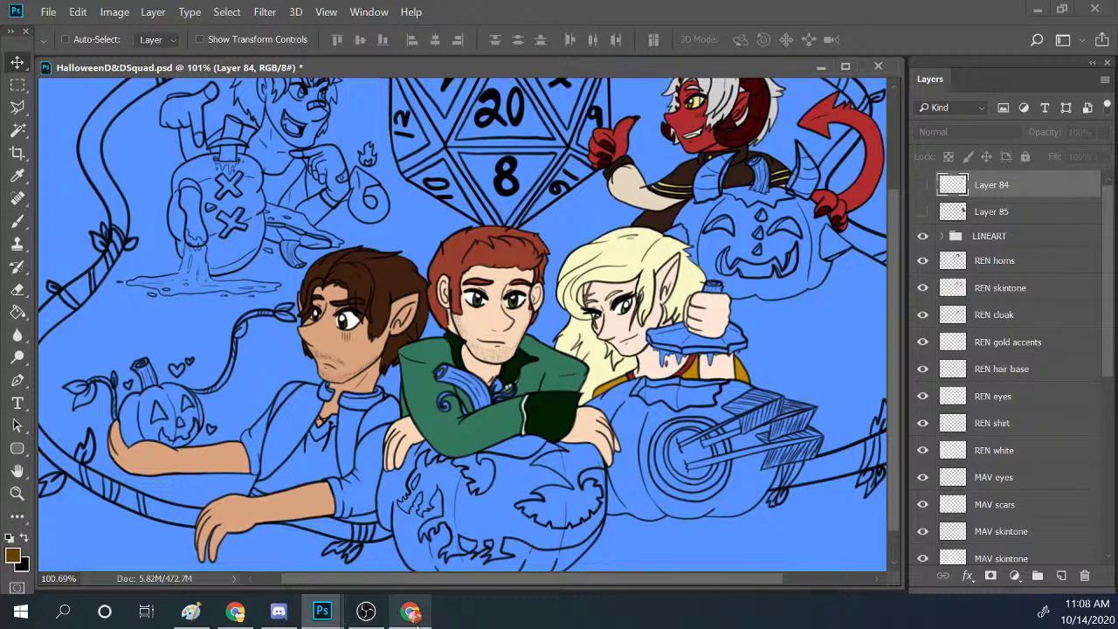
Sample the dark brown of Gary's vest from 5-30-20 Ren + Gary.png and return to the Halloween drawing.
mouse_move(328, 612)
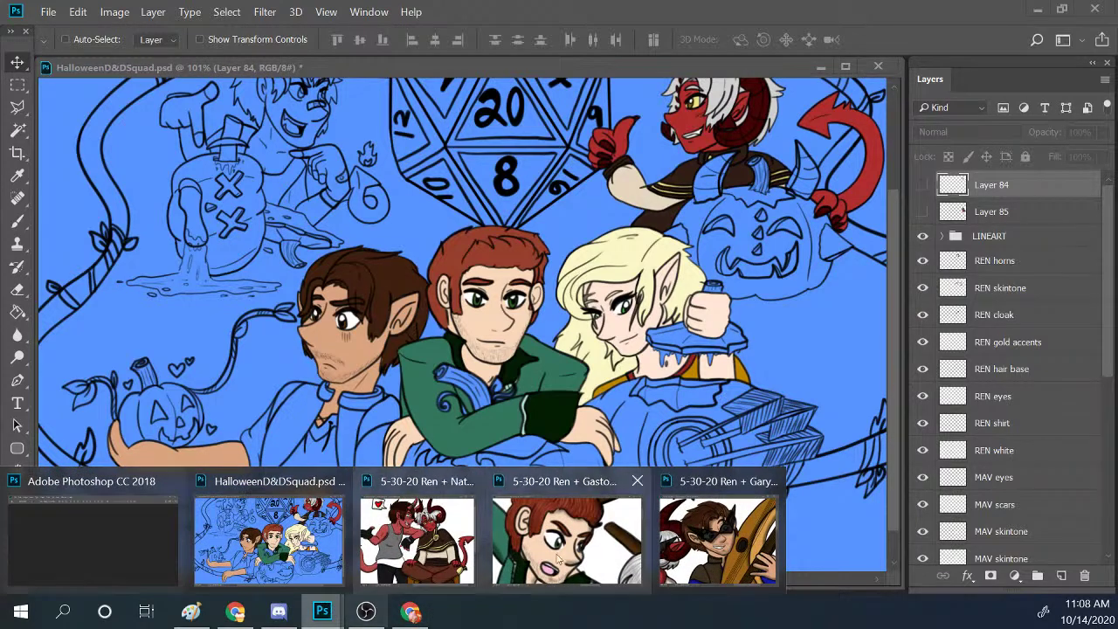
left_click(677, 546)
scroll(435, 397, "down", 8)
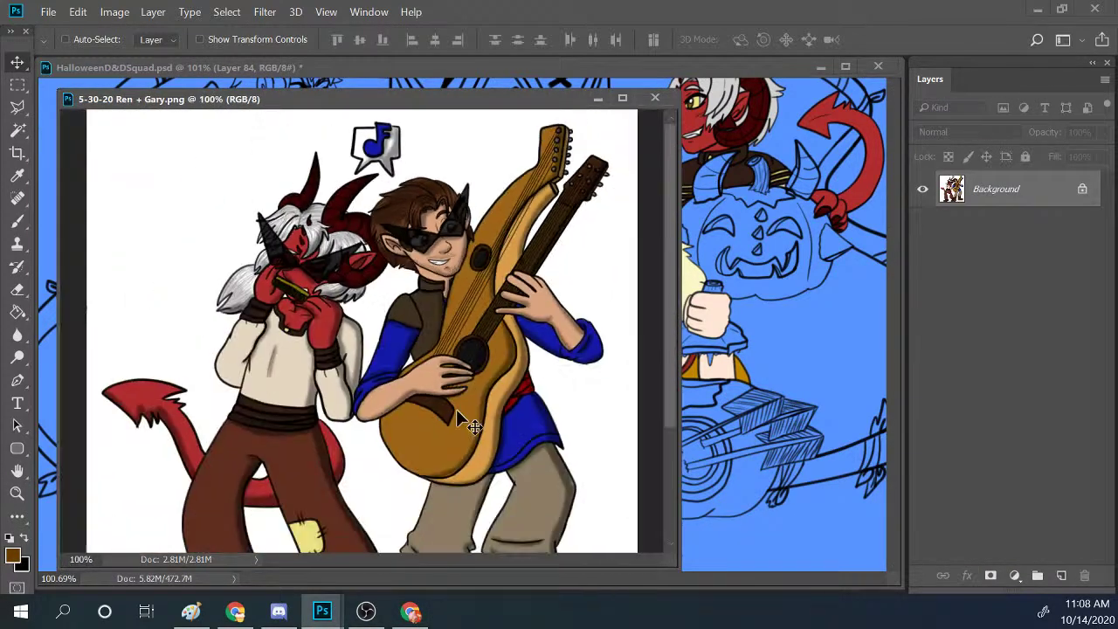
scroll(530, 259, "up", 2)
scroll(543, 271, "up", 1)
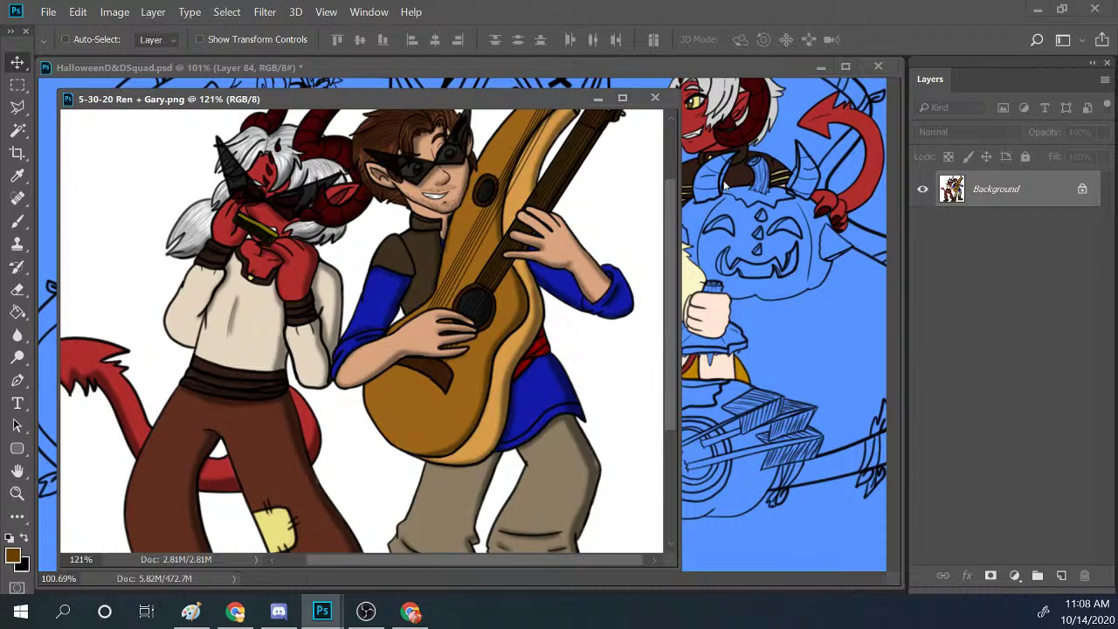
key("b")
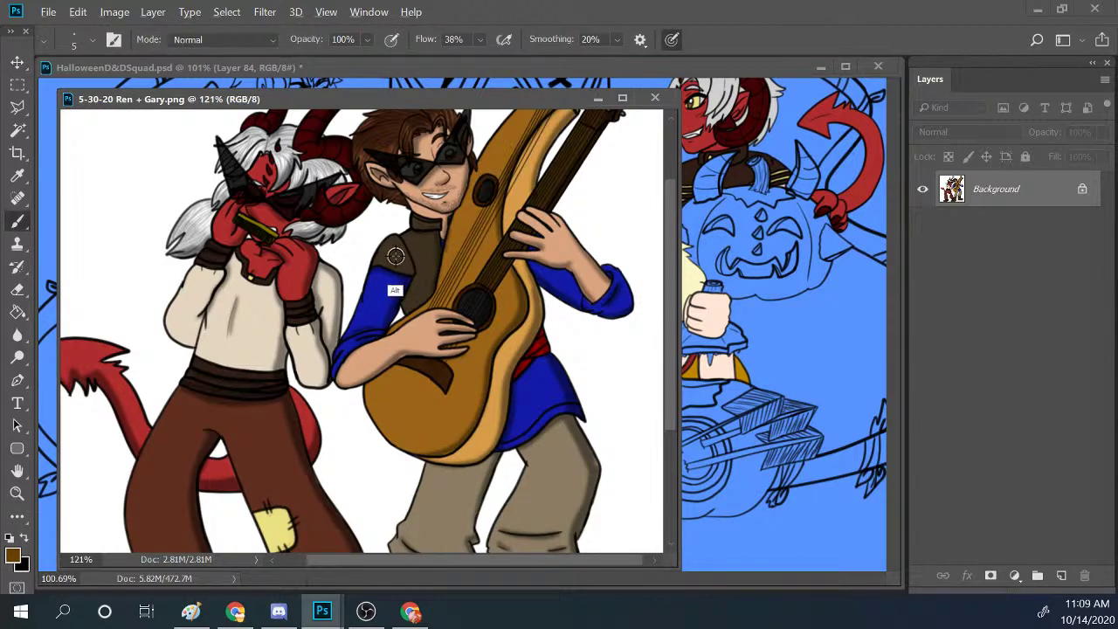
left_click(597, 98)
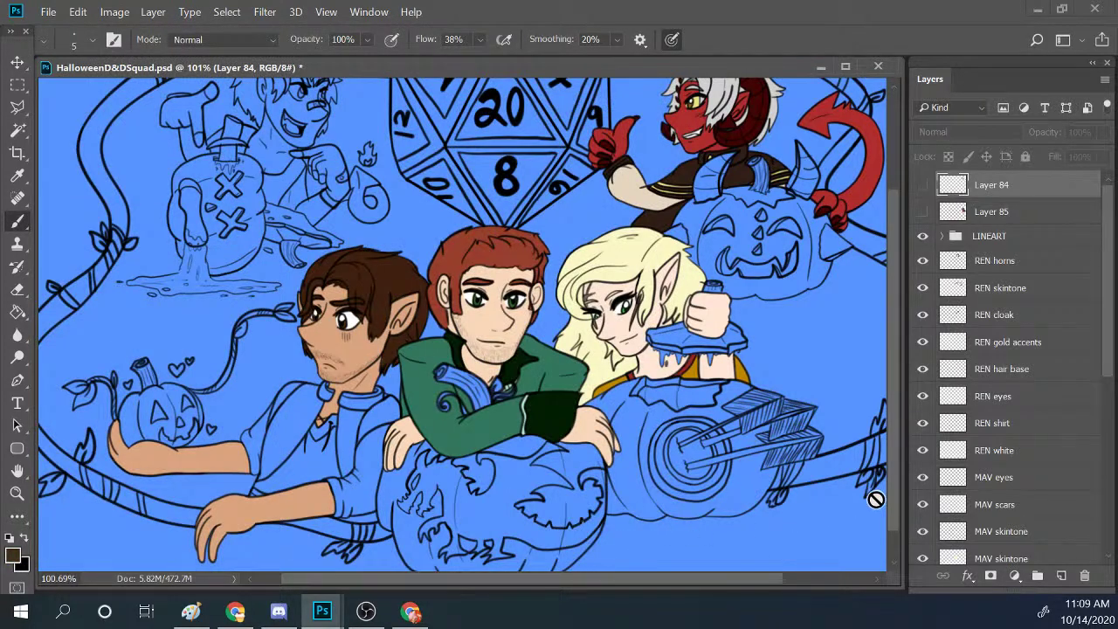
Select the GARY clothes layer for painting Gary's outfit and hide the blue background on Layer 87.
scroll(1108, 316, "down", 8)
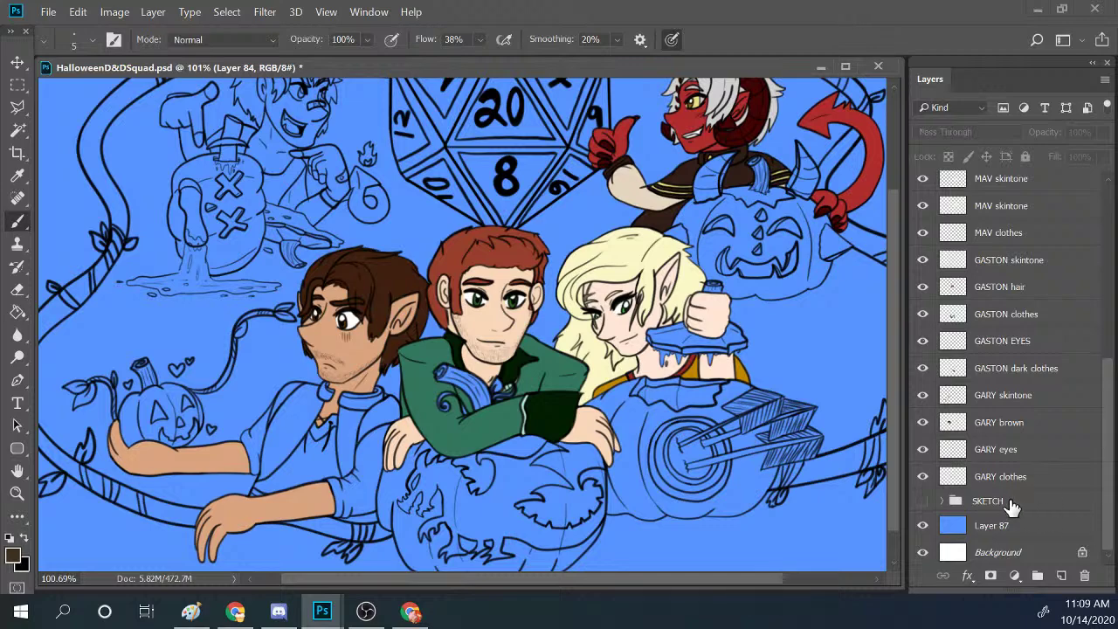
left_click(1018, 502)
left_click(995, 478)
left_click(18, 494)
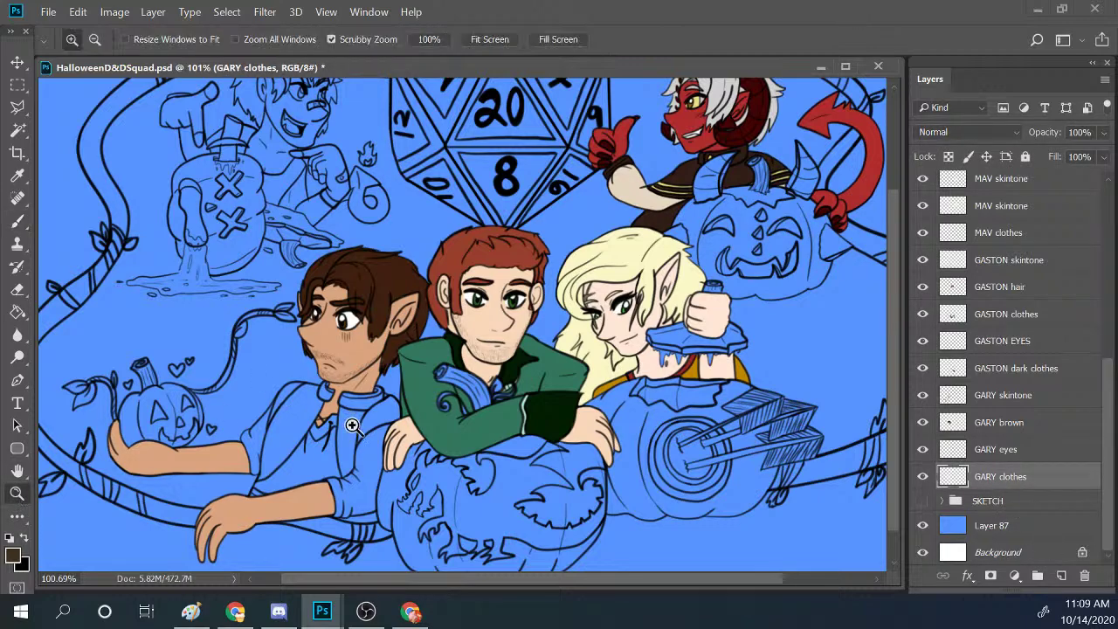
left_click(349, 419)
scroll(892, 451, "down", 4)
left_click(923, 526)
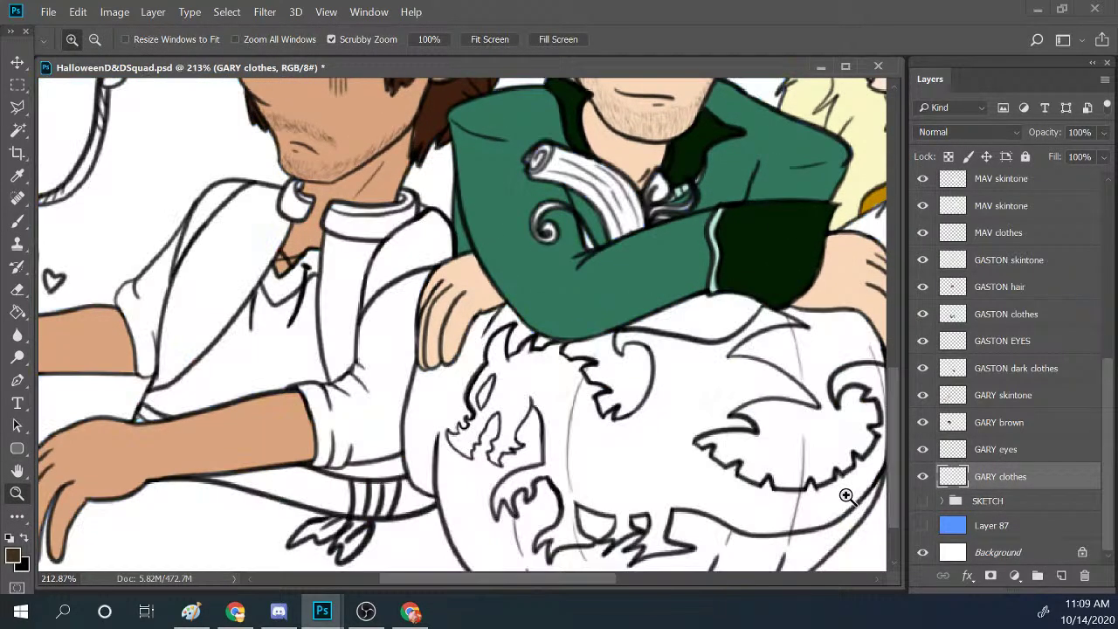
Paint Gary's collar, shoulders and upper vest panels dark brown on the GARY clothes layer, enlarging the brush to 10 px.
left_click(16, 221)
left_click_drag(215, 199, 174, 251)
key("bracketright")
key("bracketright")
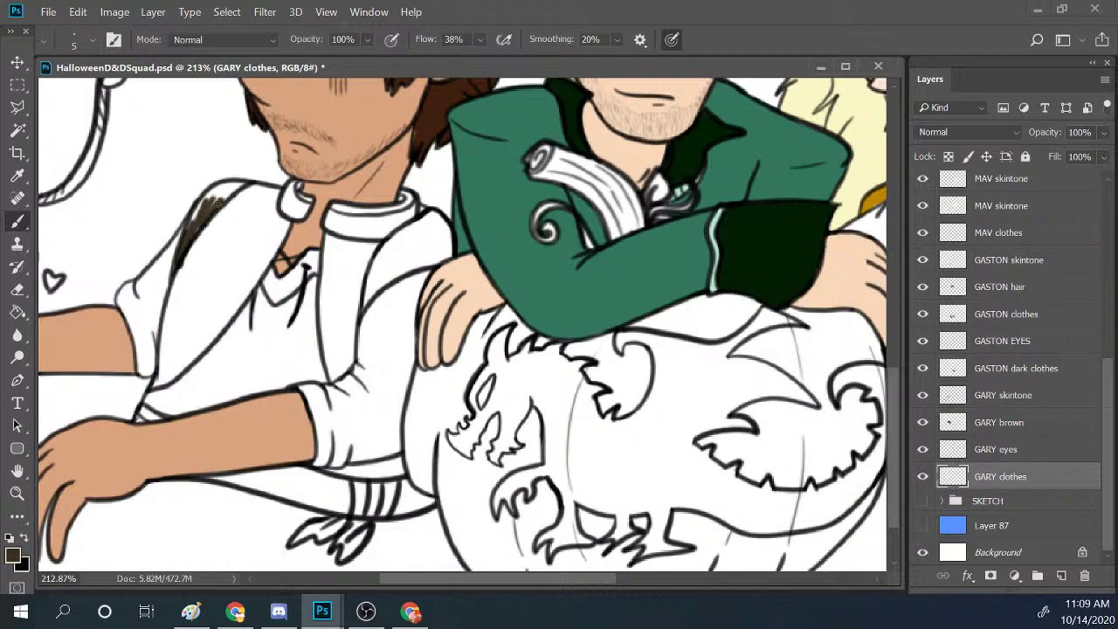
mouse_move(216, 202)
left_mouse_down()
mouse_move(179, 264)
mouse_move(214, 191)
mouse_move(196, 238)
mouse_move(229, 202)
mouse_move(192, 249)
mouse_move(210, 219)
mouse_move(215, 246)
mouse_move(182, 242)
mouse_move(181, 228)
mouse_move(200, 210)
mouse_move(205, 241)
mouse_move(186, 251)
mouse_move(174, 295)
left_mouse_up()
key("bracketright")
key("bracketright")
mouse_move(207, 229)
left_mouse_down()
mouse_move(172, 303)
mouse_move(159, 371)
left_mouse_up()
key("bracketright")
left_click_drag(183, 284, 157, 366)
mouse_move(201, 252)
left_mouse_down()
mouse_move(181, 281)
mouse_move(236, 185)
mouse_move(276, 193)
mouse_move(301, 227)
mouse_move(341, 199)
mouse_move(335, 214)
mouse_move(353, 203)
mouse_move(331, 220)
mouse_move(320, 290)
mouse_move(371, 191)
mouse_move(397, 257)
mouse_move(366, 301)
mouse_move(378, 237)
mouse_move(407, 202)
mouse_move(423, 223)
mouse_move(393, 238)
mouse_move(410, 228)
mouse_move(393, 250)
mouse_move(428, 238)
mouse_move(413, 251)
mouse_move(424, 225)
mouse_move(447, 240)
mouse_move(436, 229)
mouse_move(407, 250)
mouse_move(441, 253)
mouse_move(400, 273)
left_mouse_up()
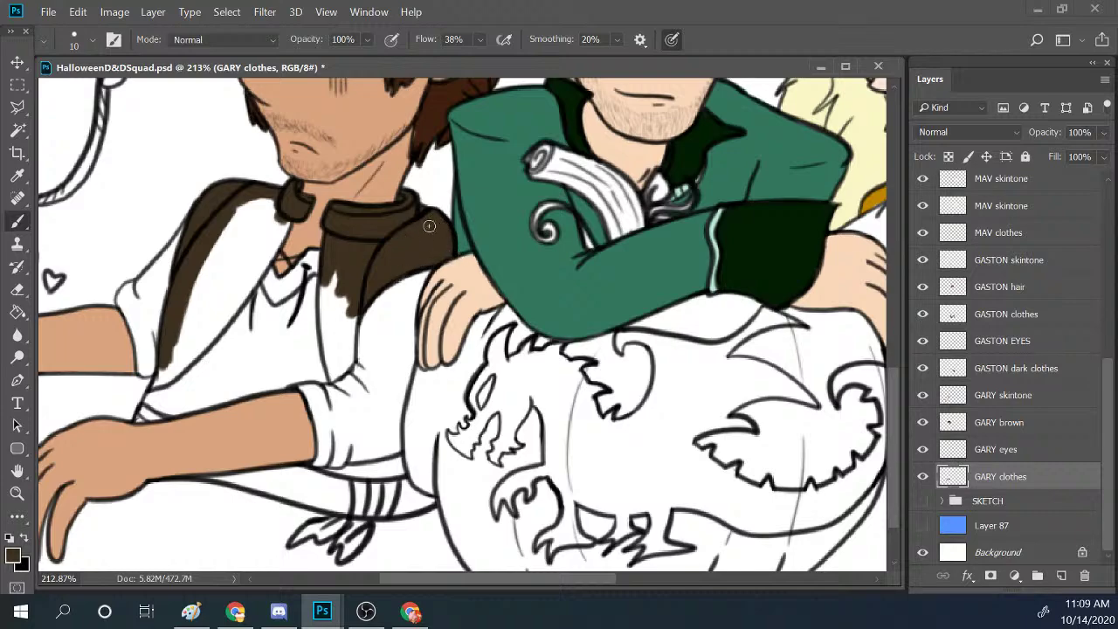
Examine the partly coloured group against the white background, both as a whole and close up around the characters.
scroll(449, 221, "down", 5)
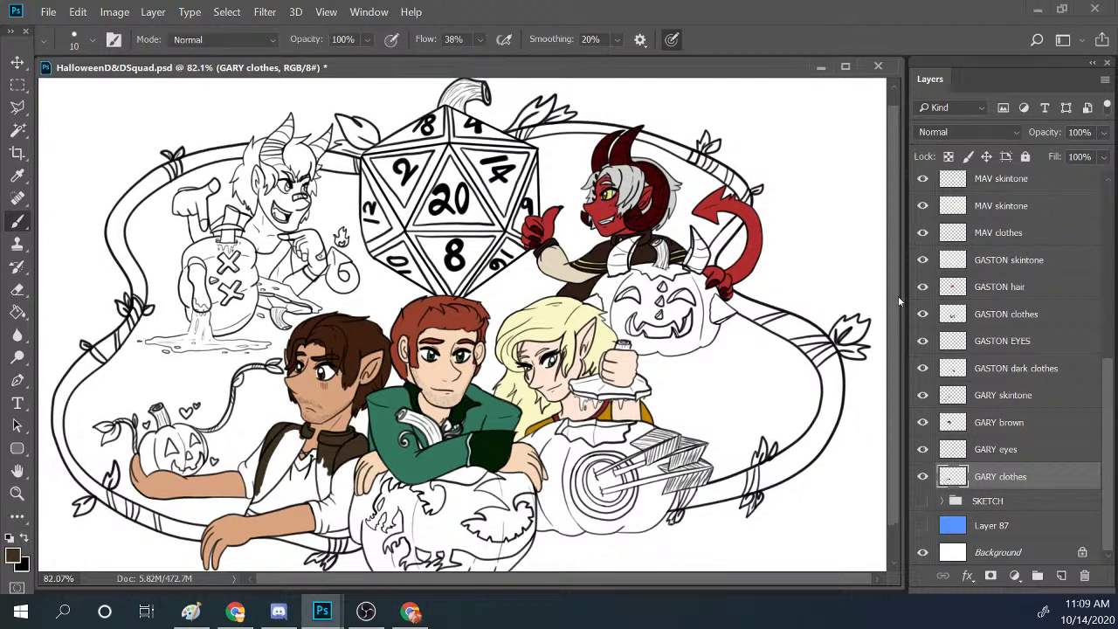
left_click_drag(897, 296, 901, 310)
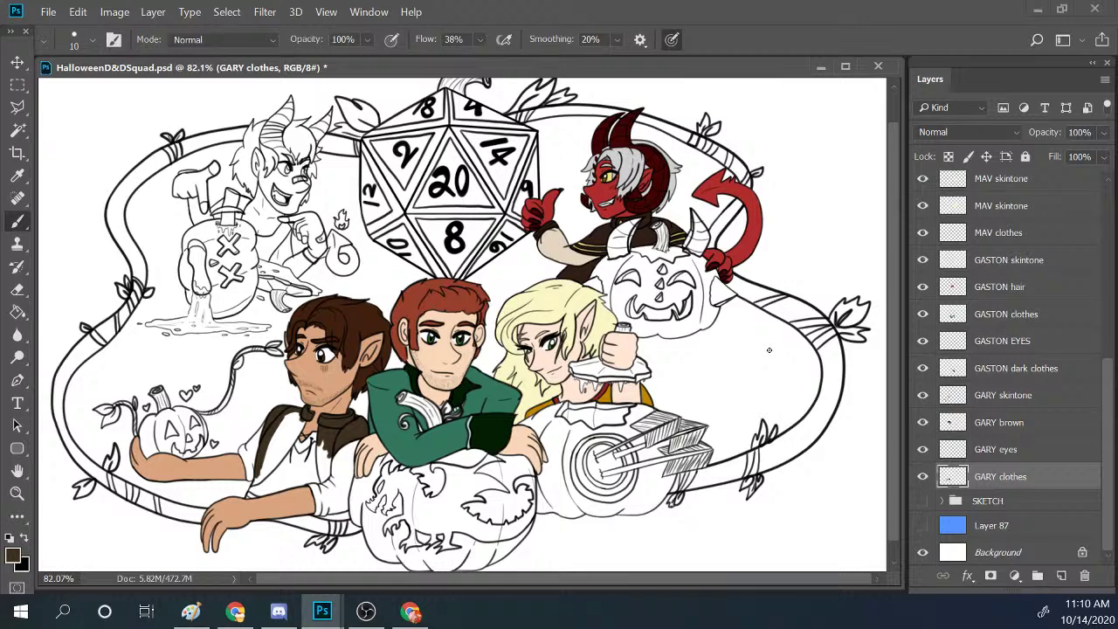
key("z")
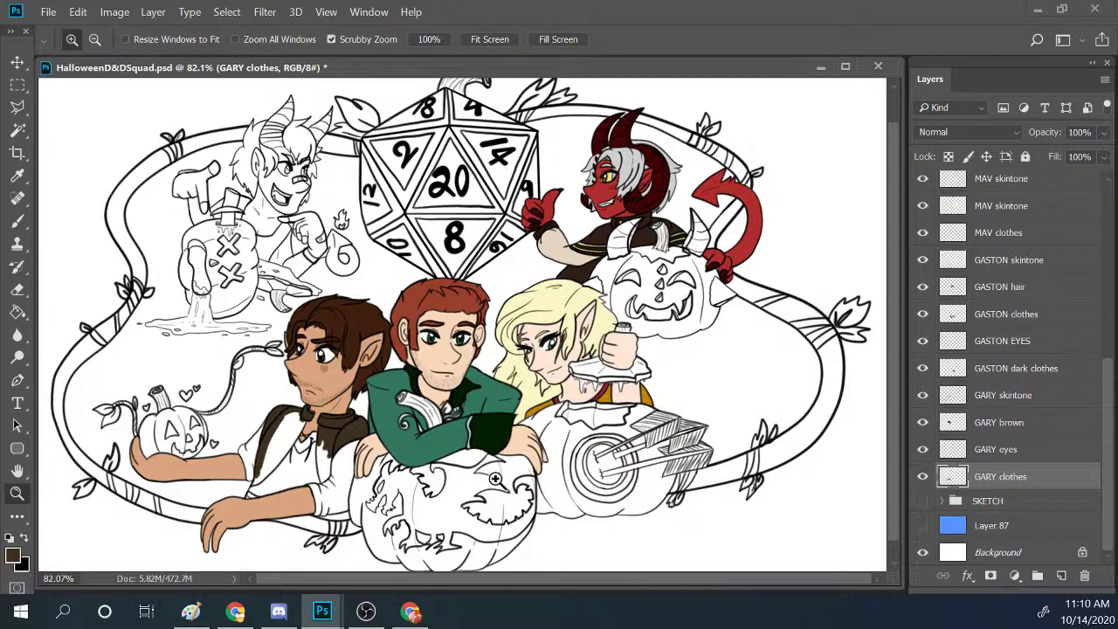
left_click_drag(375, 444, 387, 411)
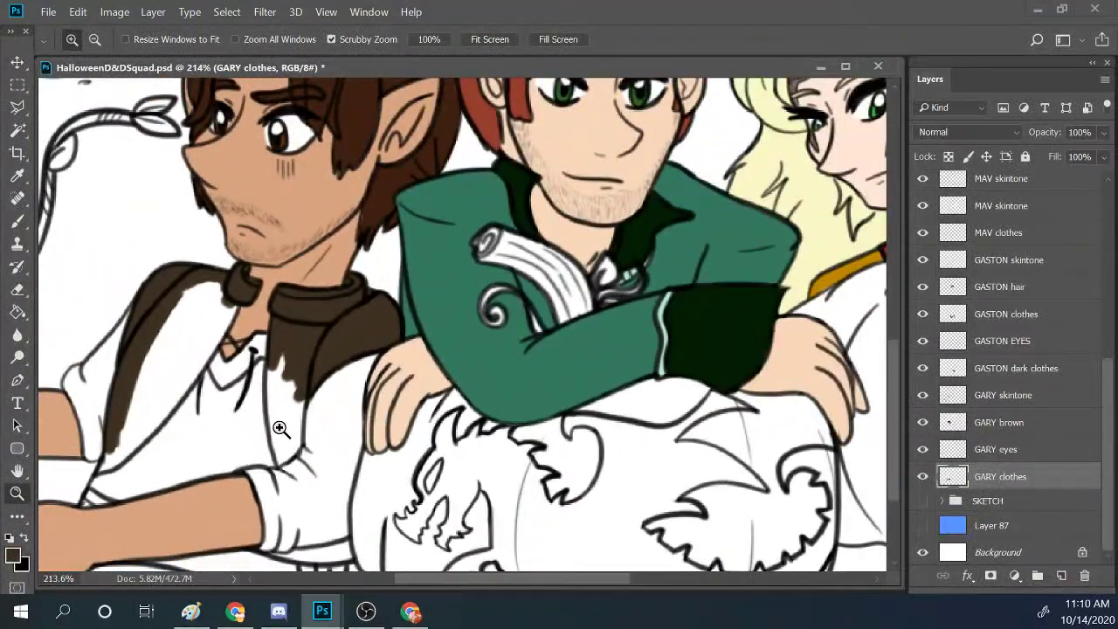
key("ctrl+0")
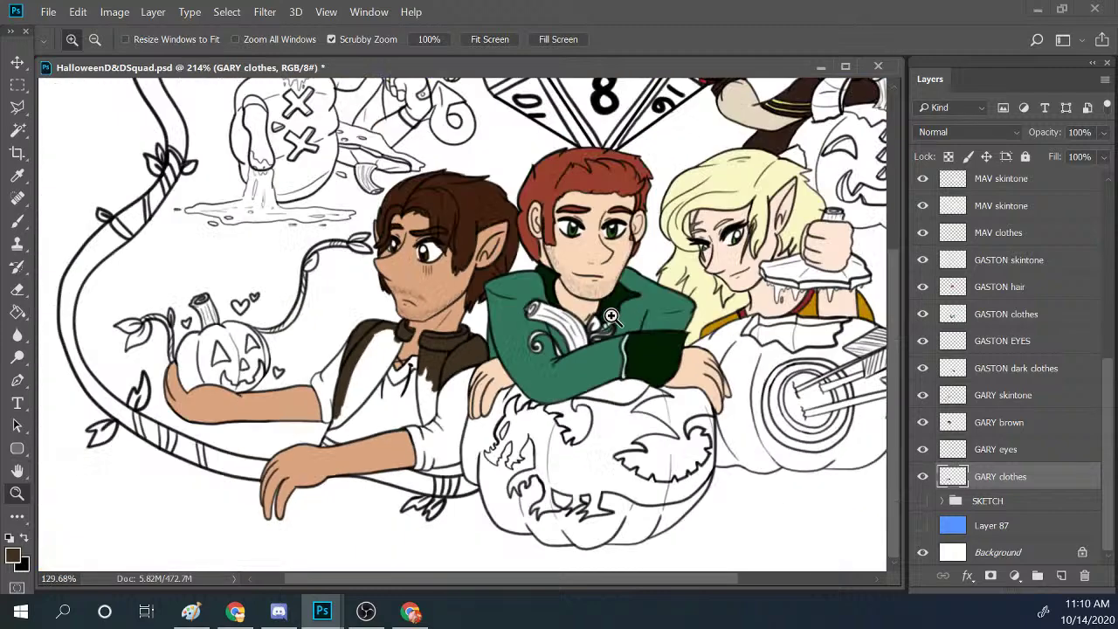
left_click_drag(629, 324, 663, 324)
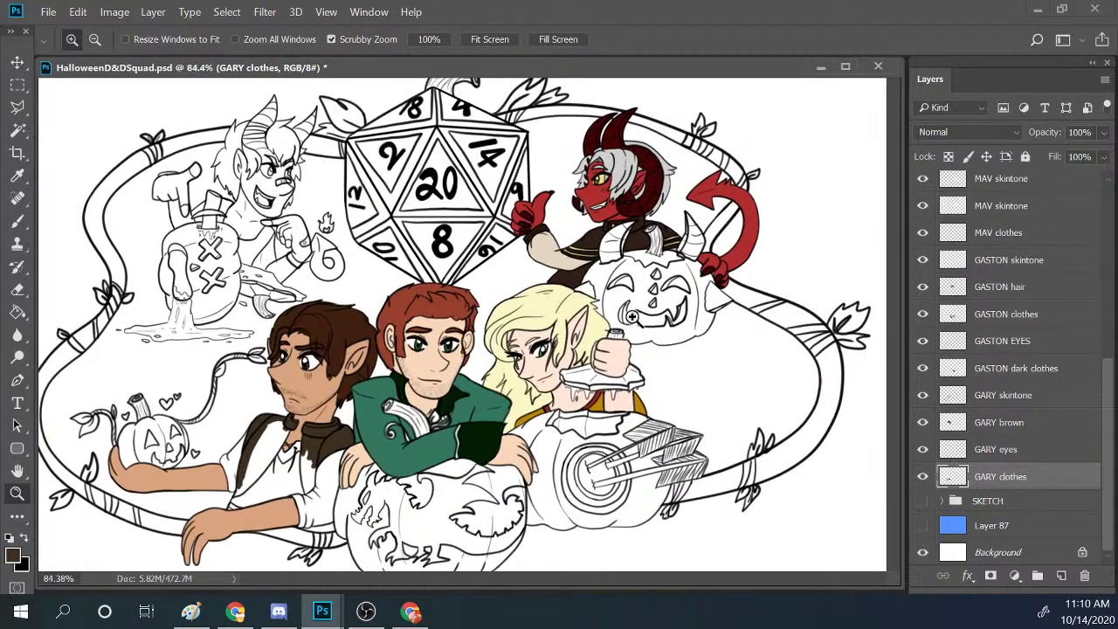
scroll(893, 372, "up", 2)
scroll(895, 372, "up", 1)
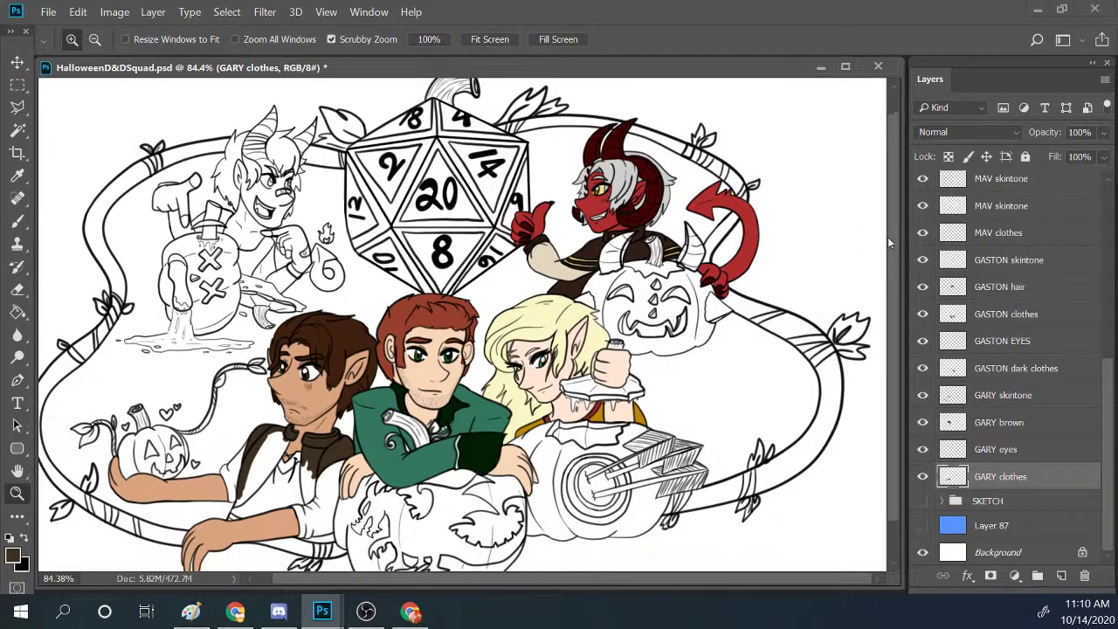
left_click_drag(887, 237, 897, 255)
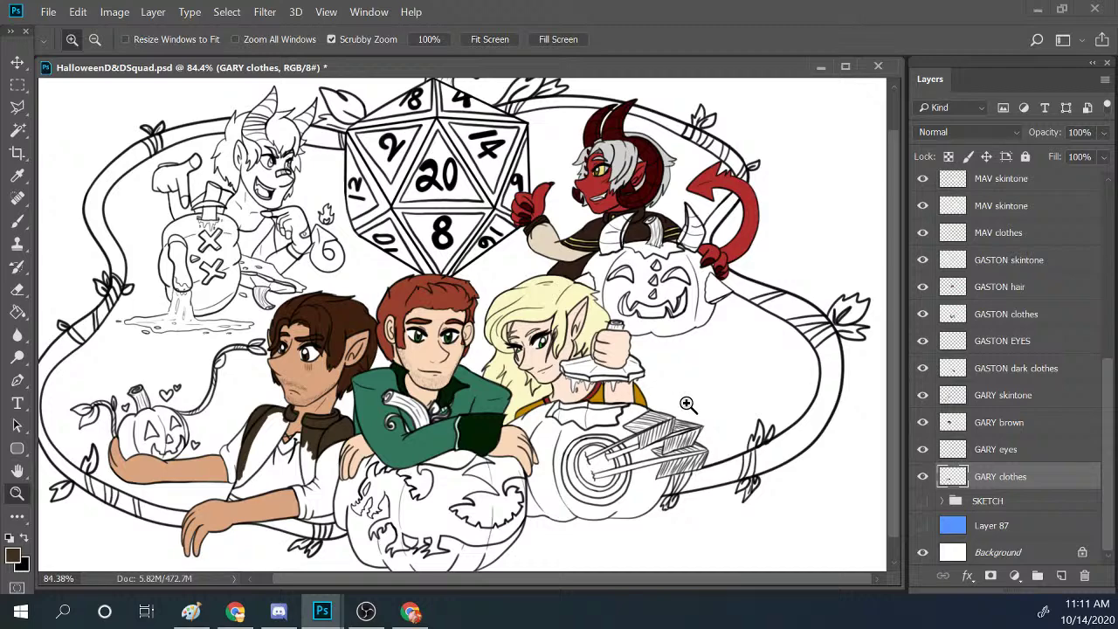
left_click_drag(686, 399, 688, 402)
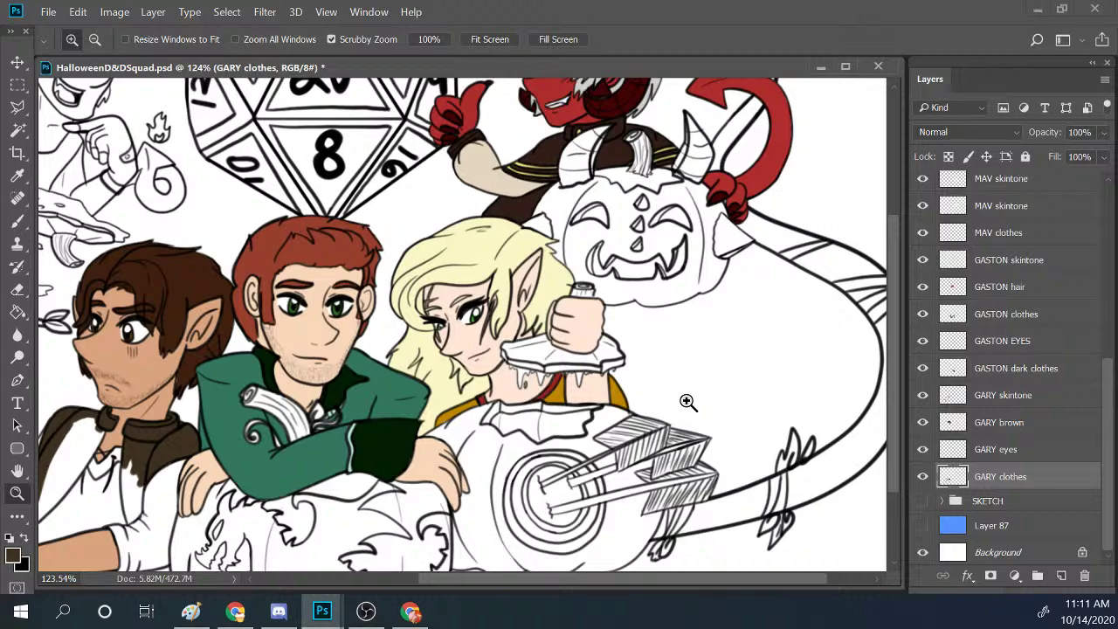
left_click_drag(688, 402, 635, 323)
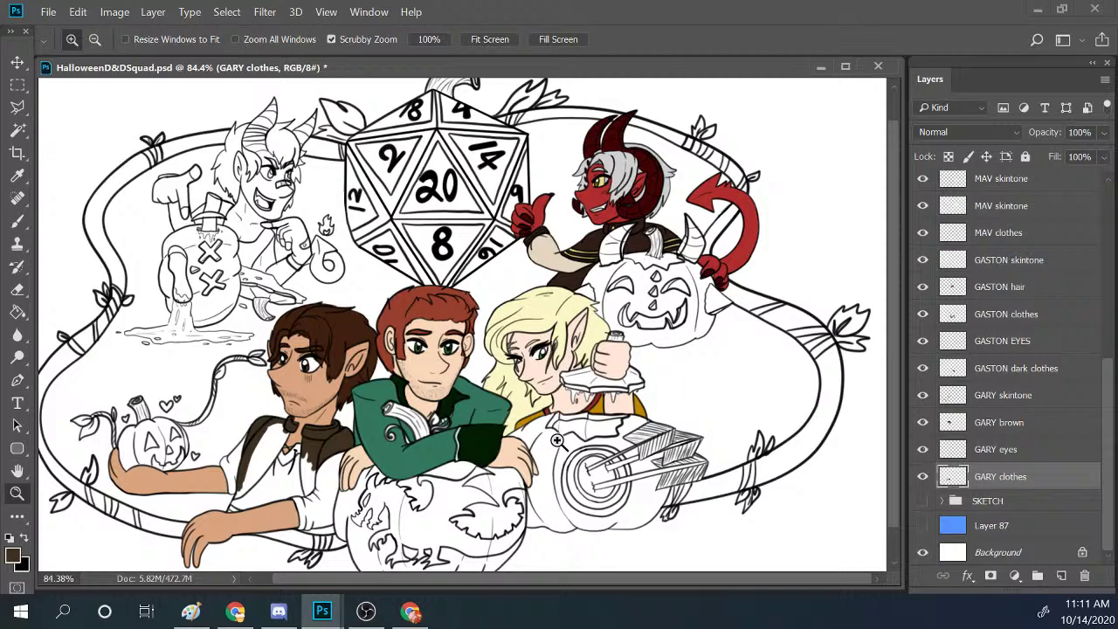
left_click_drag(415, 465, 343, 460)
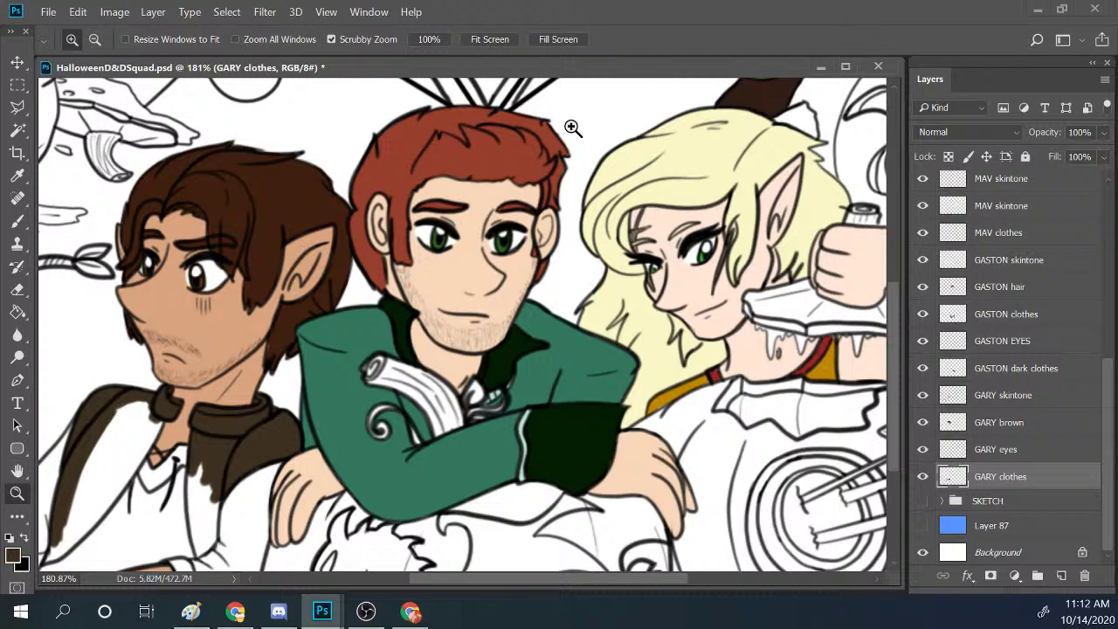
scroll(572, 127, "down", 5)
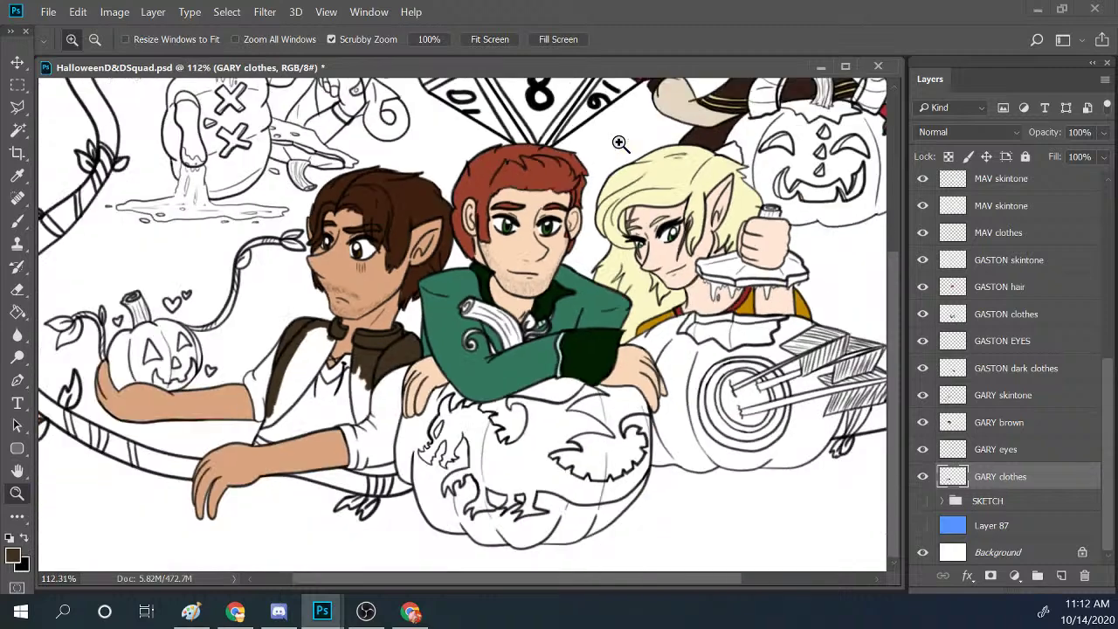
scroll(618, 142, "up", 1)
scroll(618, 141, "down", 1)
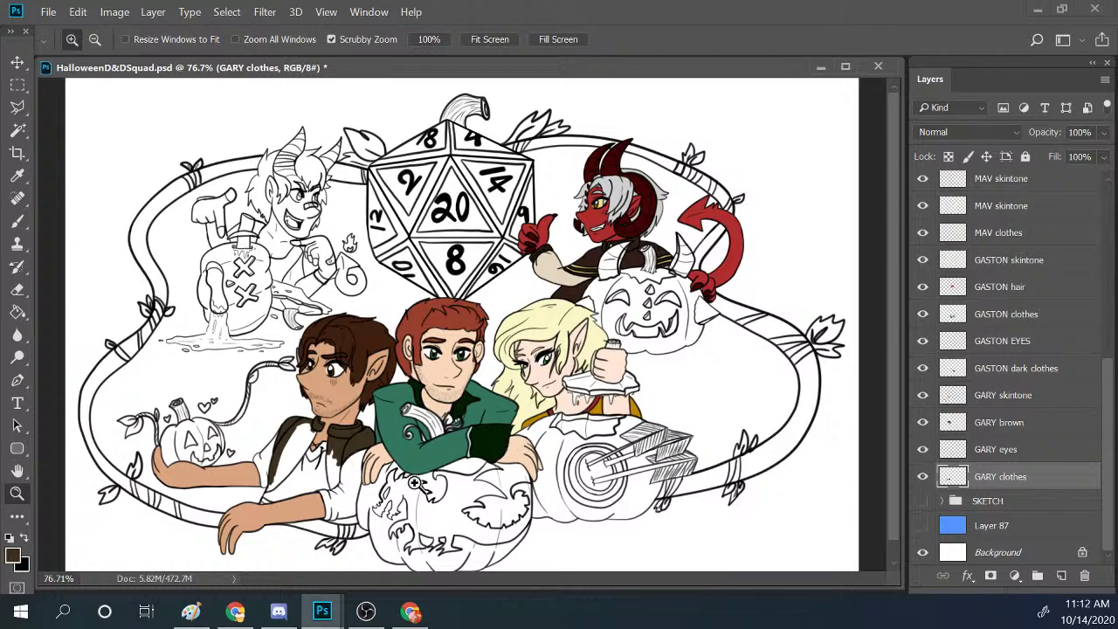
Fill the remaining lower parts of both of Gary's vest panels with dark brown on the GARY clothes layer.
scroll(270, 469, "up", 2)
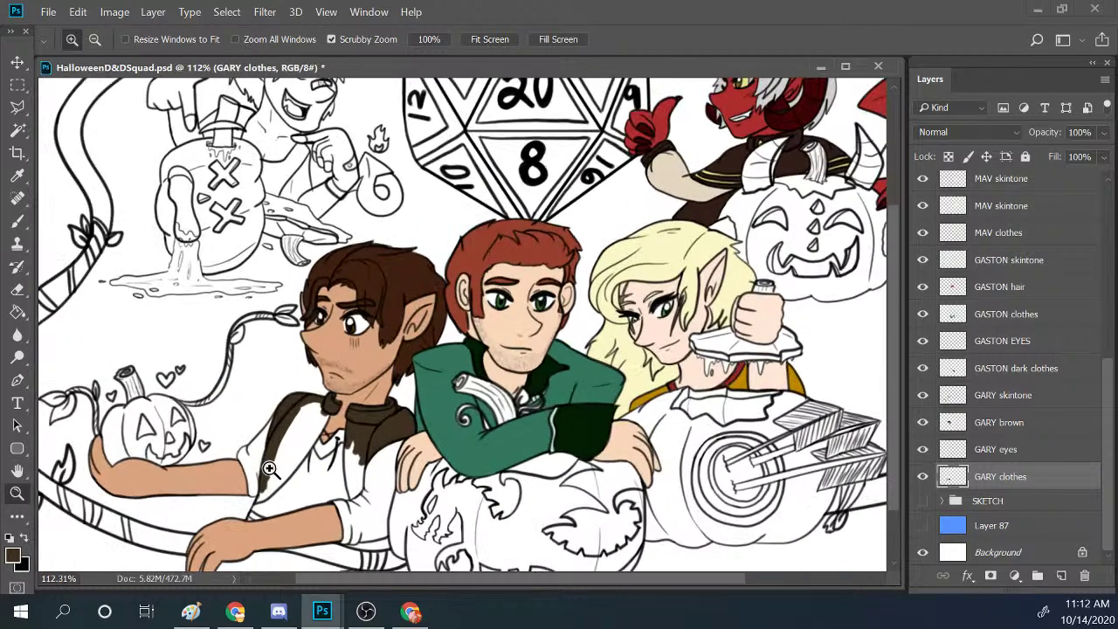
scroll(187, 457, "up", 2)
scroll(555, 397, "down", 1)
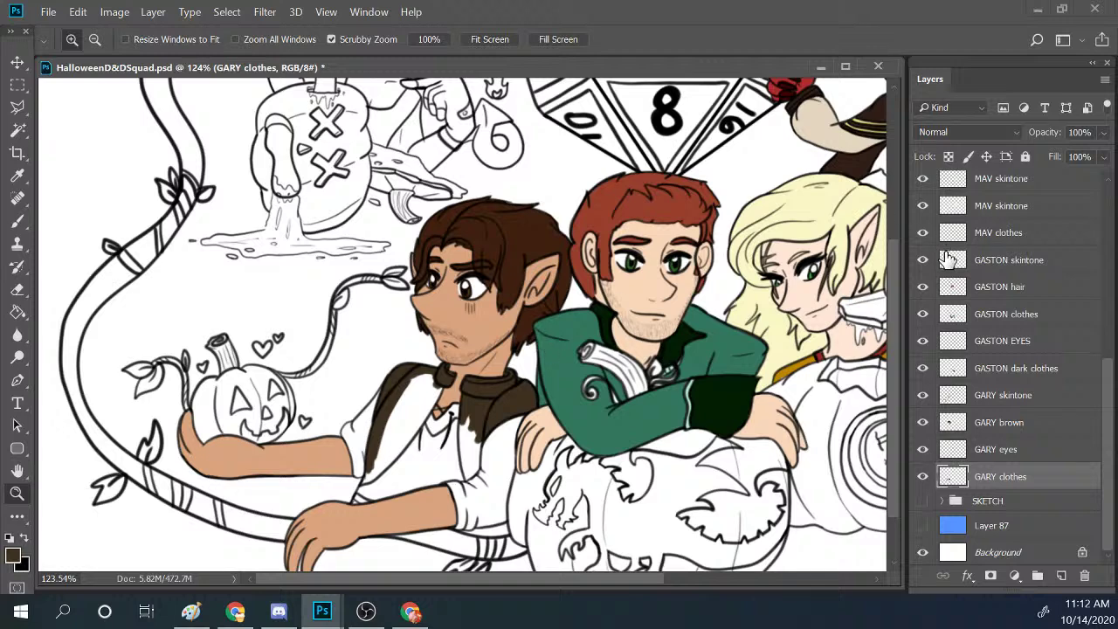
left_click_drag(894, 286, 894, 311)
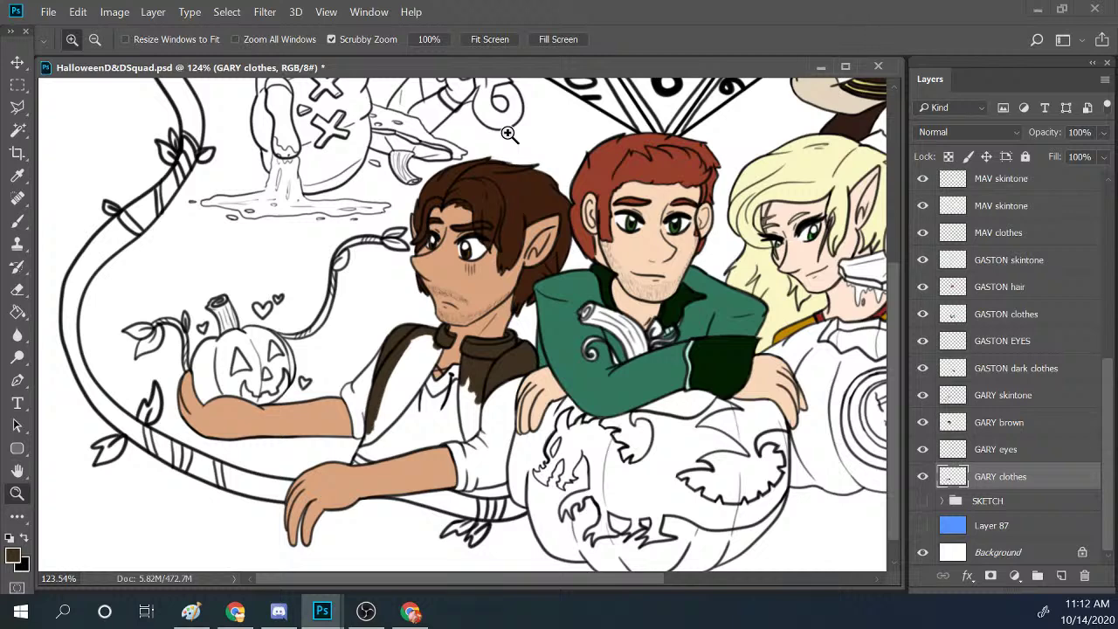
mouse_move(411, 353)
left_mouse_down()
mouse_move(386, 387)
mouse_move(410, 356)
mouse_move(380, 386)
mouse_move(405, 331)
mouse_move(386, 356)
mouse_move(399, 375)
mouse_move(420, 357)
mouse_move(367, 429)
mouse_move(390, 387)
left_mouse_up()
left_click(17, 220)
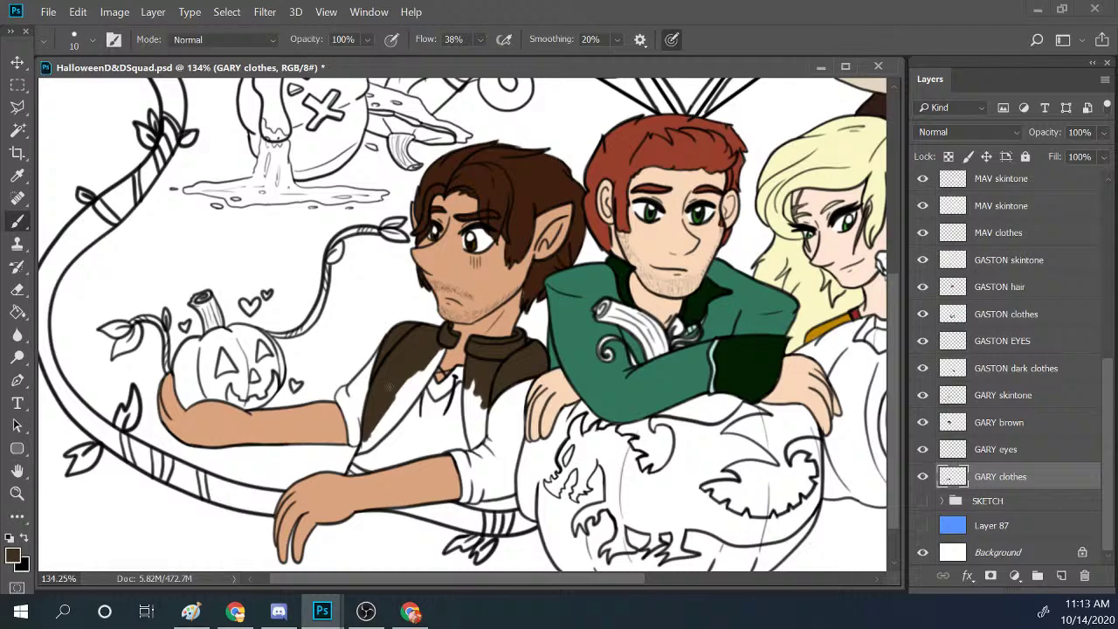
key("z")
left_click_drag(572, 414, 596, 367)
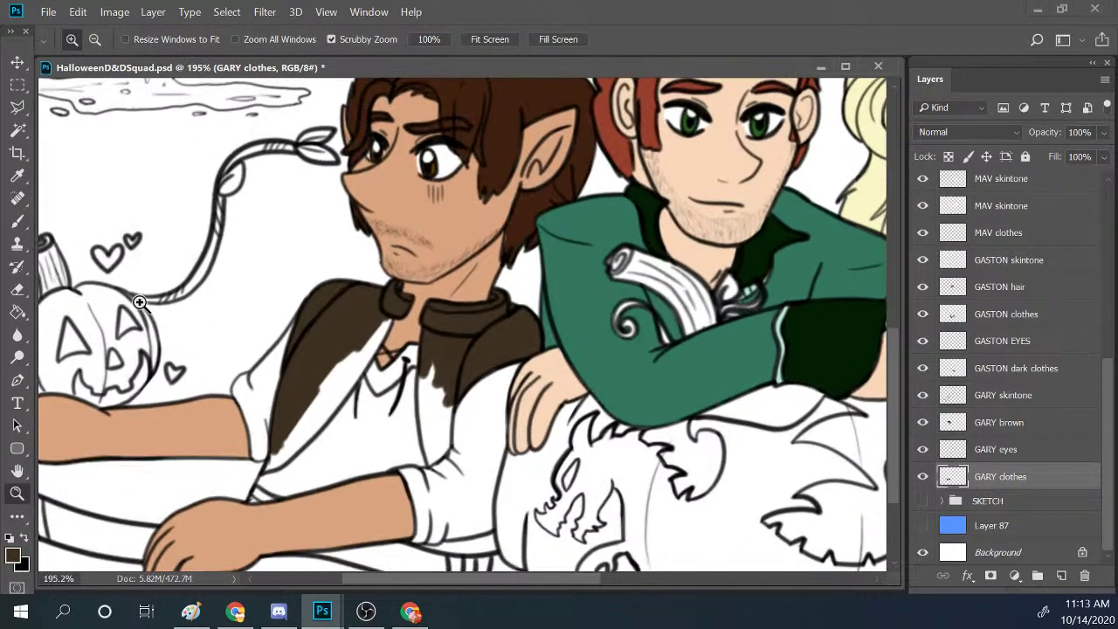
left_click(17, 221)
mouse_move(278, 400)
left_mouse_down()
mouse_move(279, 442)
mouse_move(264, 469)
mouse_move(308, 411)
mouse_move(283, 458)
mouse_move(300, 423)
mouse_move(288, 456)
mouse_move(311, 434)
mouse_move(334, 389)
mouse_move(313, 402)
mouse_move(394, 316)
mouse_move(317, 424)
mouse_move(340, 393)
mouse_move(310, 402)
mouse_move(423, 372)
mouse_move(332, 400)
mouse_move(352, 385)
mouse_move(320, 418)
left_mouse_up()
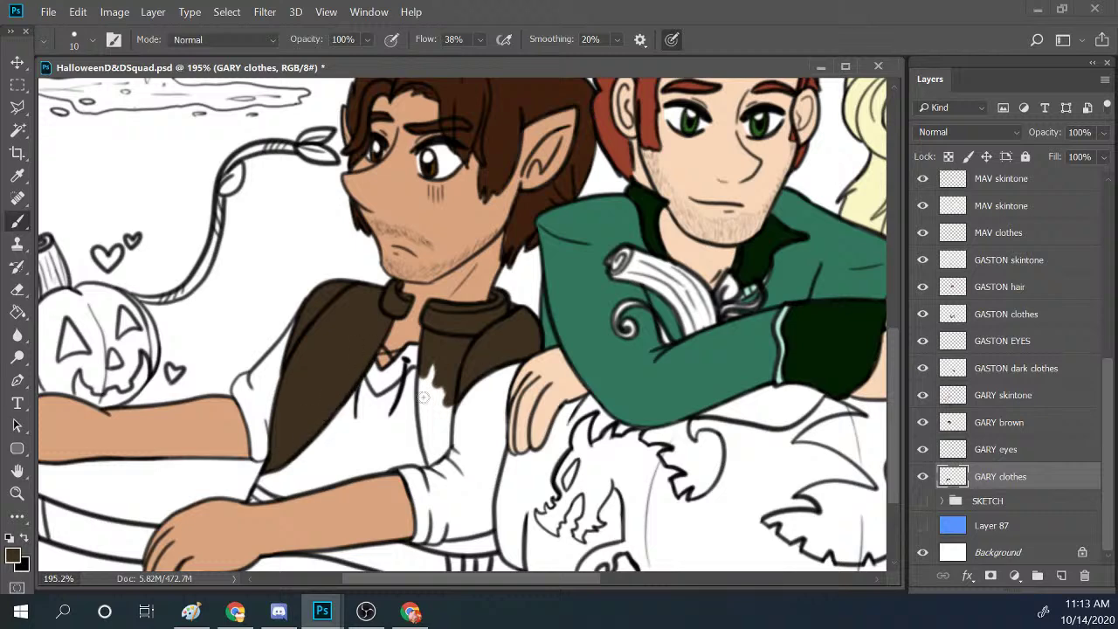
mouse_move(422, 372)
left_mouse_down()
mouse_move(423, 407)
mouse_move(437, 351)
mouse_move(428, 441)
mouse_move(418, 402)
mouse_move(425, 351)
mouse_move(444, 436)
mouse_move(427, 442)
mouse_move(429, 455)
mouse_move(447, 441)
mouse_move(435, 457)
left_mouse_up()
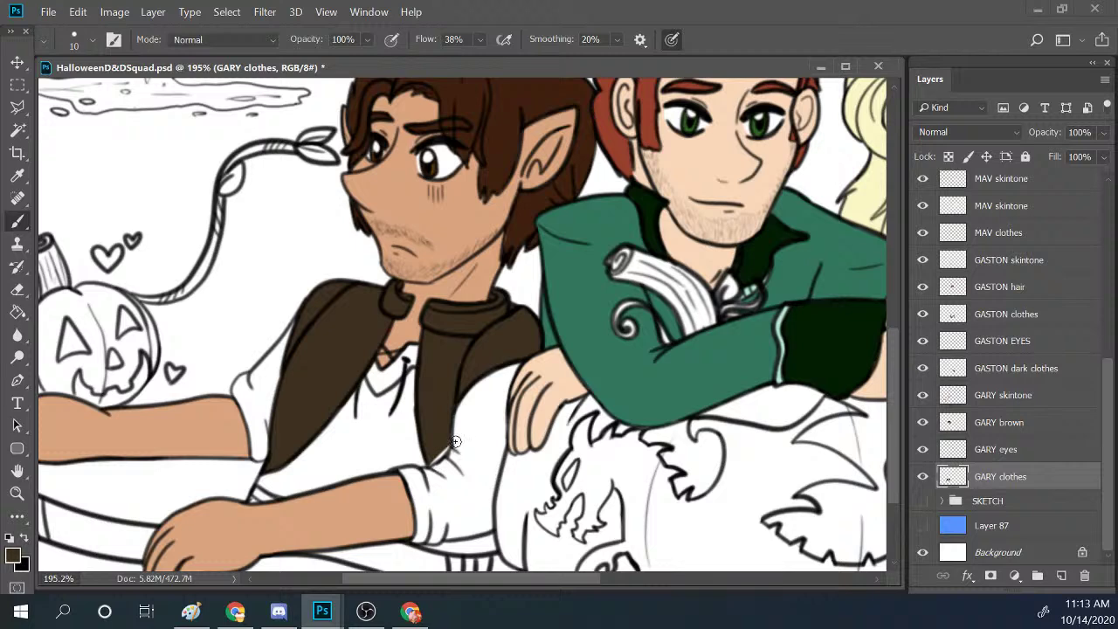
left_click_drag(455, 441, 433, 462)
Examine Gary's coloured vest, the uncoloured horned character and the whole group composition up close and from a distance.
scroll(898, 361, "up", 3)
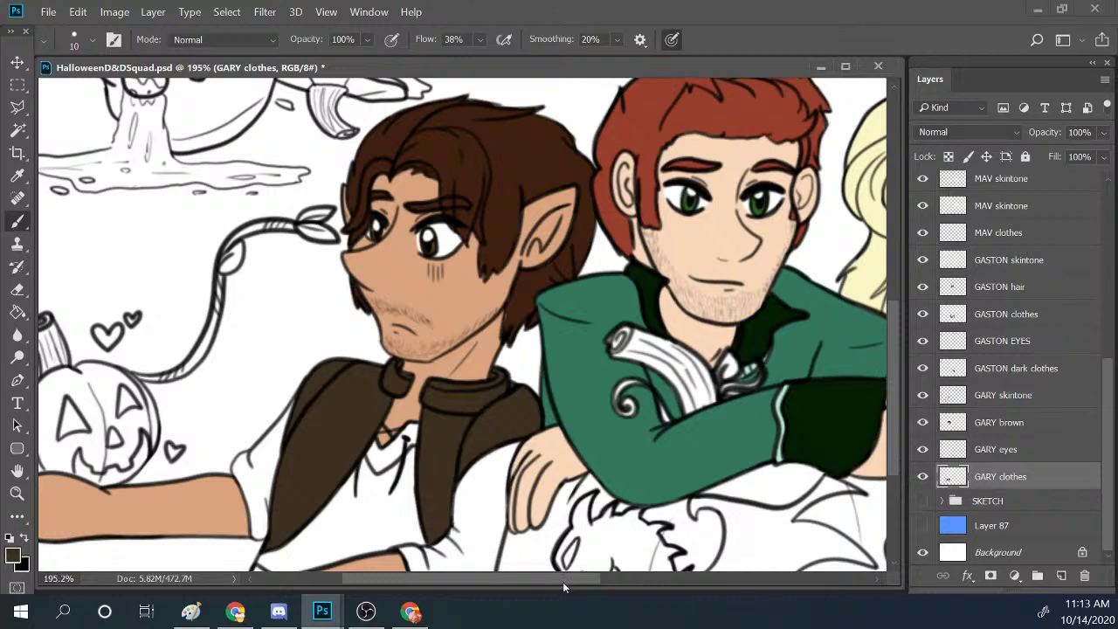
left_click_drag(566, 575, 515, 585)
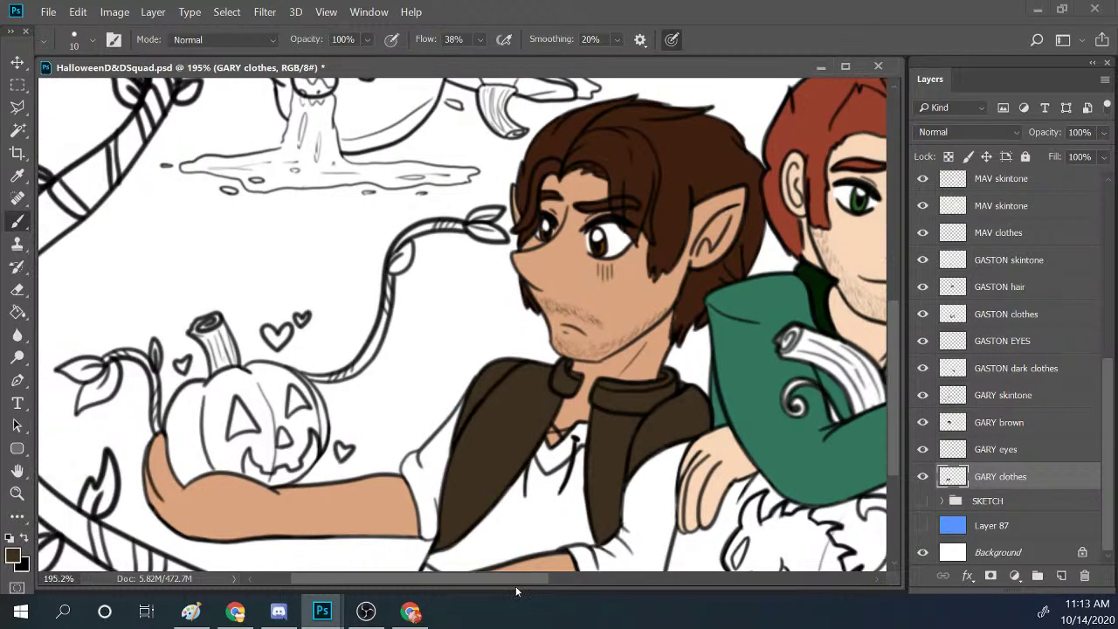
mouse_move(896, 402)
left_mouse_down()
mouse_move(895, 383)
mouse_move(897, 421)
left_mouse_up()
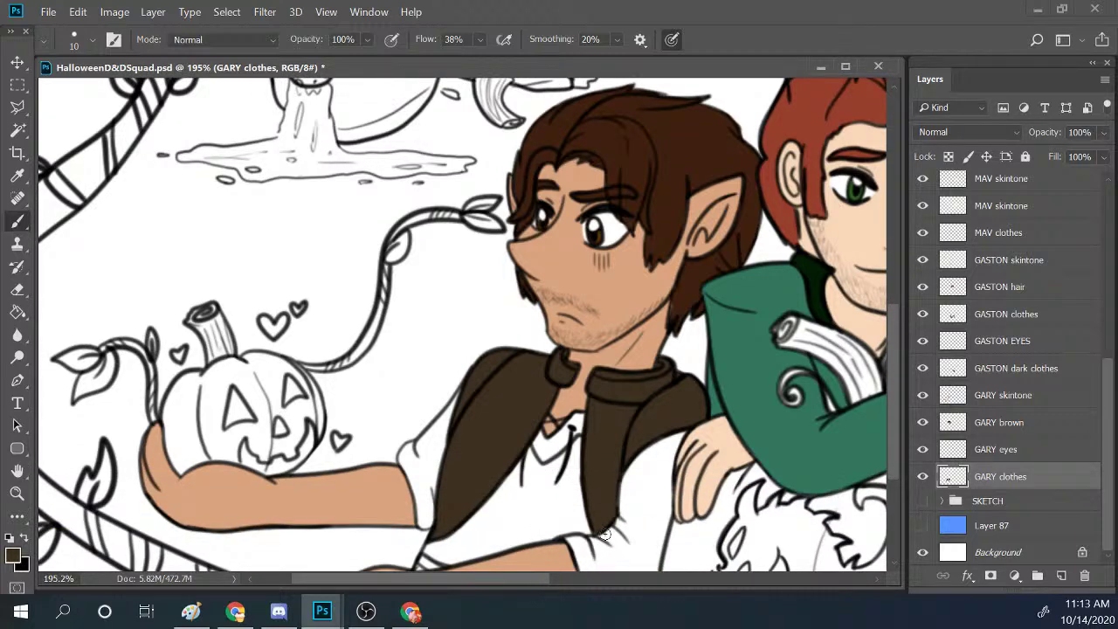
scroll(897, 435, "up", 2)
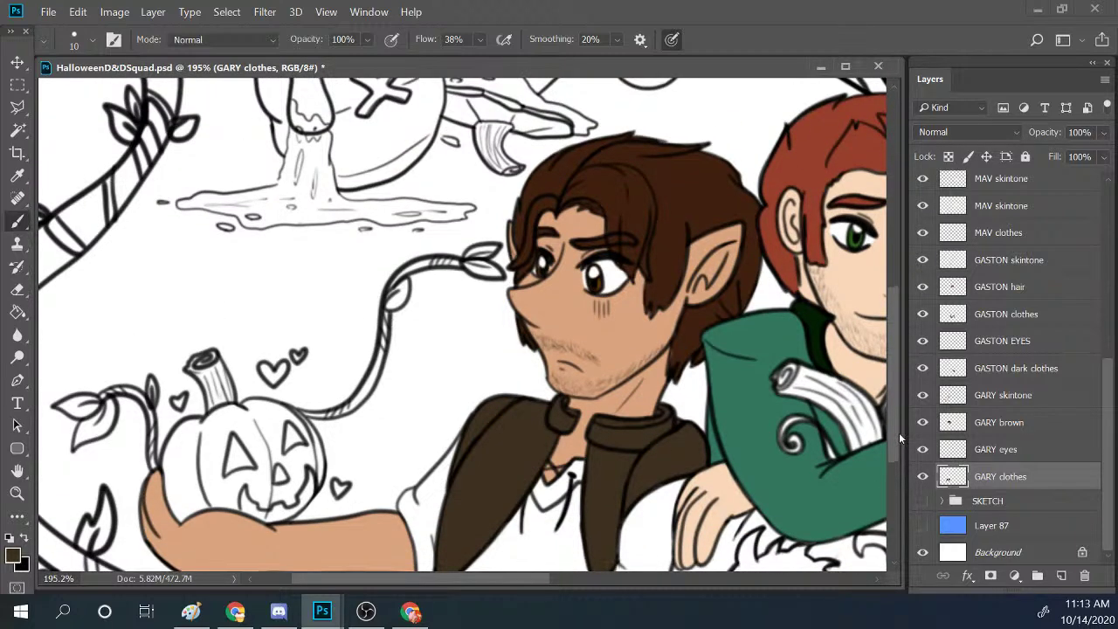
left_click_drag(898, 432, 900, 443)
scroll(900, 442, "down", 2)
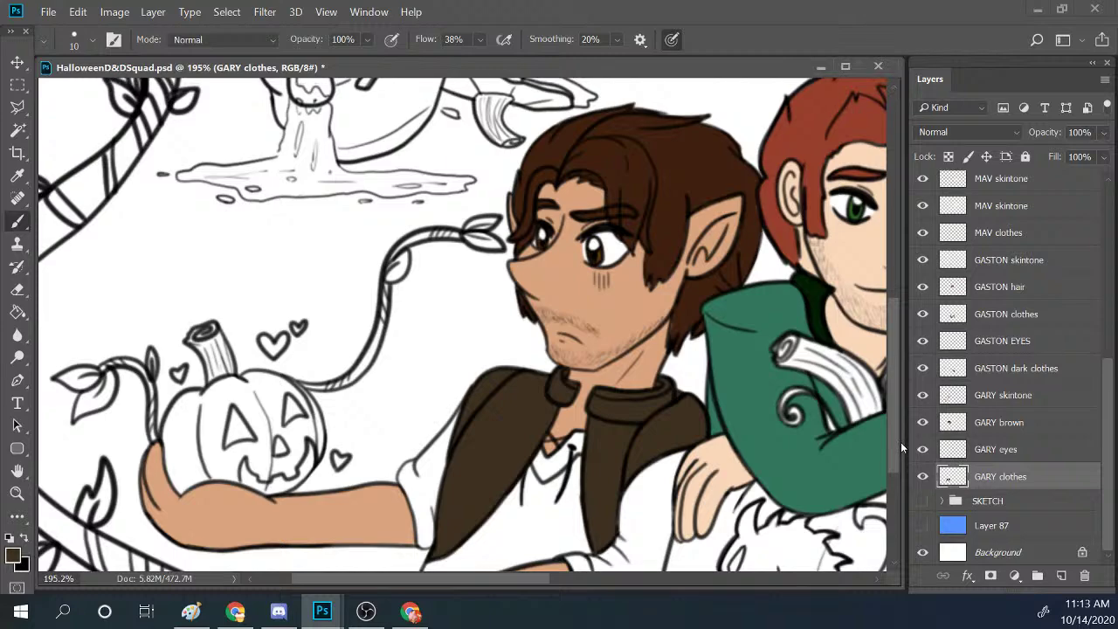
scroll(901, 436, "up", 8)
scroll(900, 393, "up", 10)
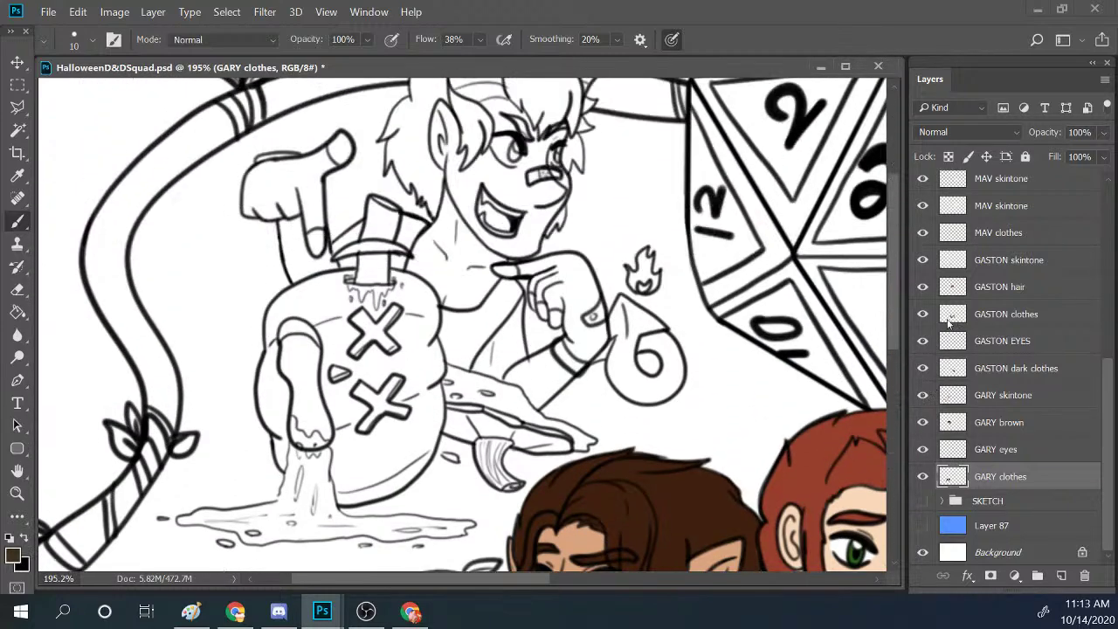
left_click(17, 492)
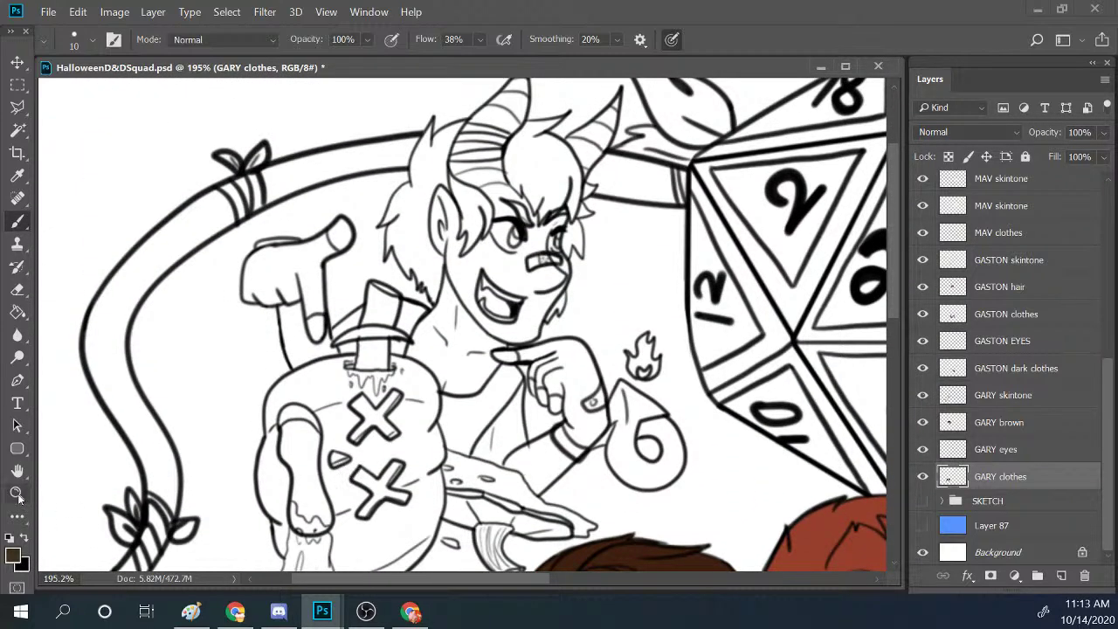
left_click_drag(697, 338, 656, 374)
left_click_drag(477, 330, 485, 330)
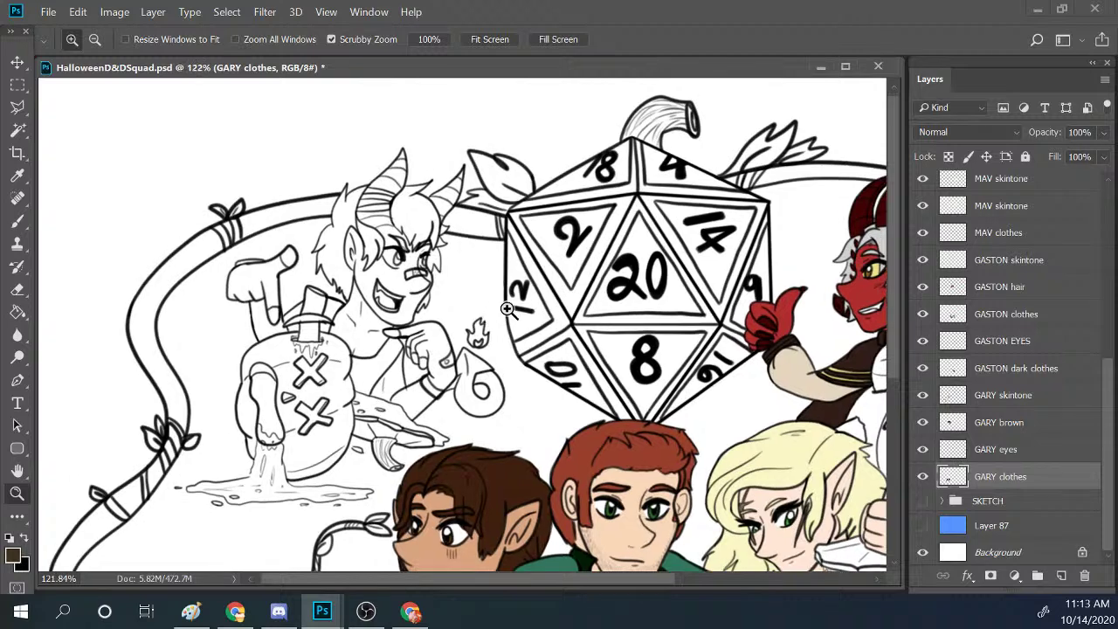
left_click_drag(574, 579, 635, 587)
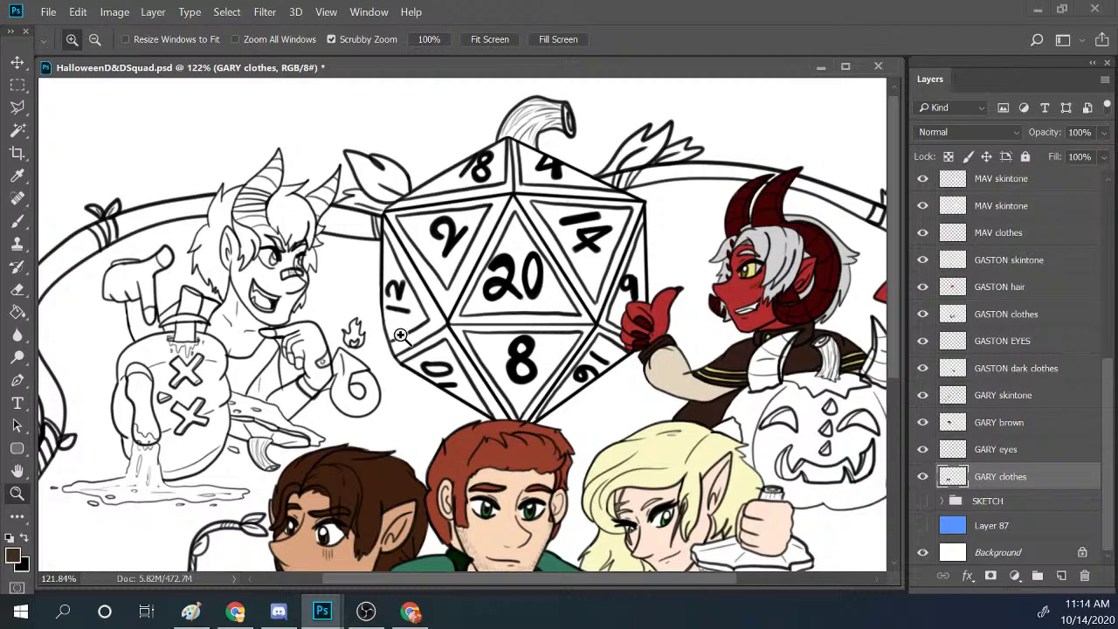
scroll(611, 308, "down", 3)
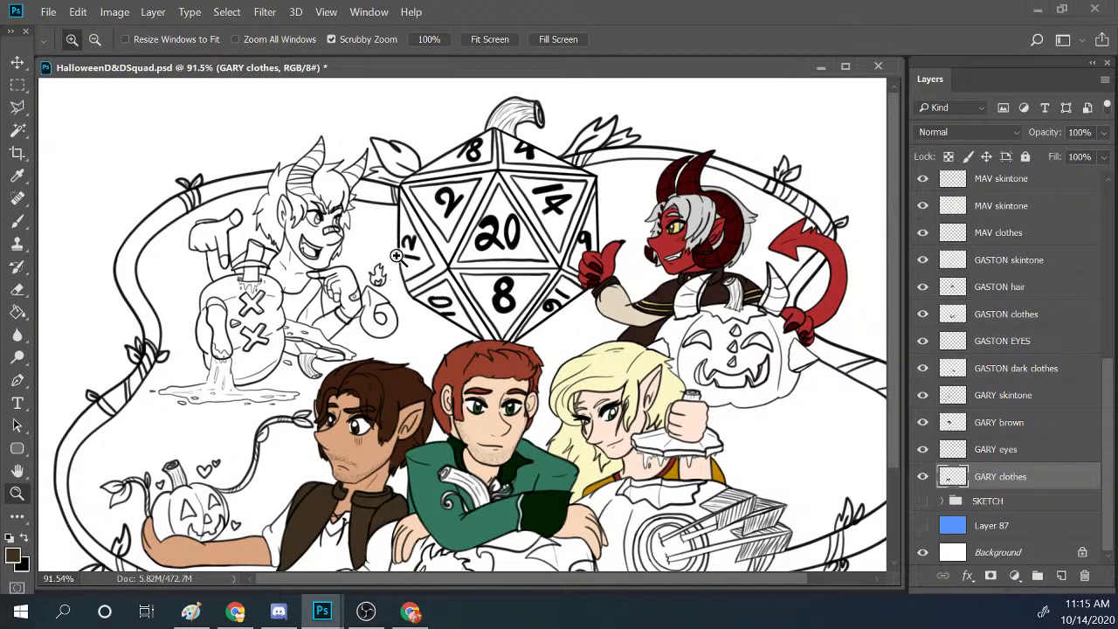
scroll(723, 252, "up", 1)
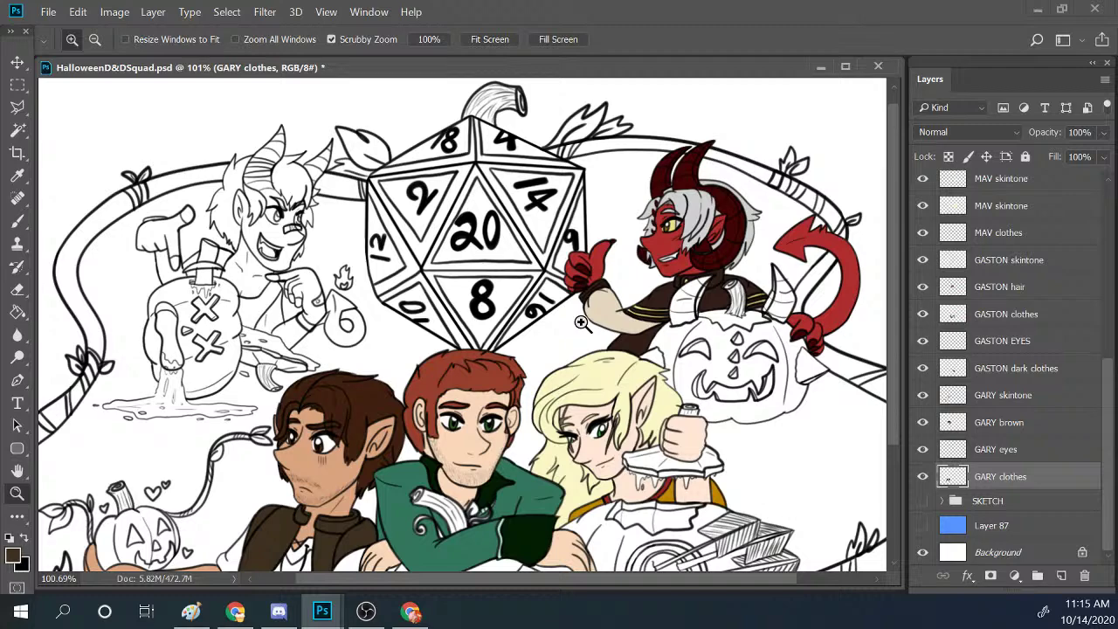
scroll(615, 339, "down", 4)
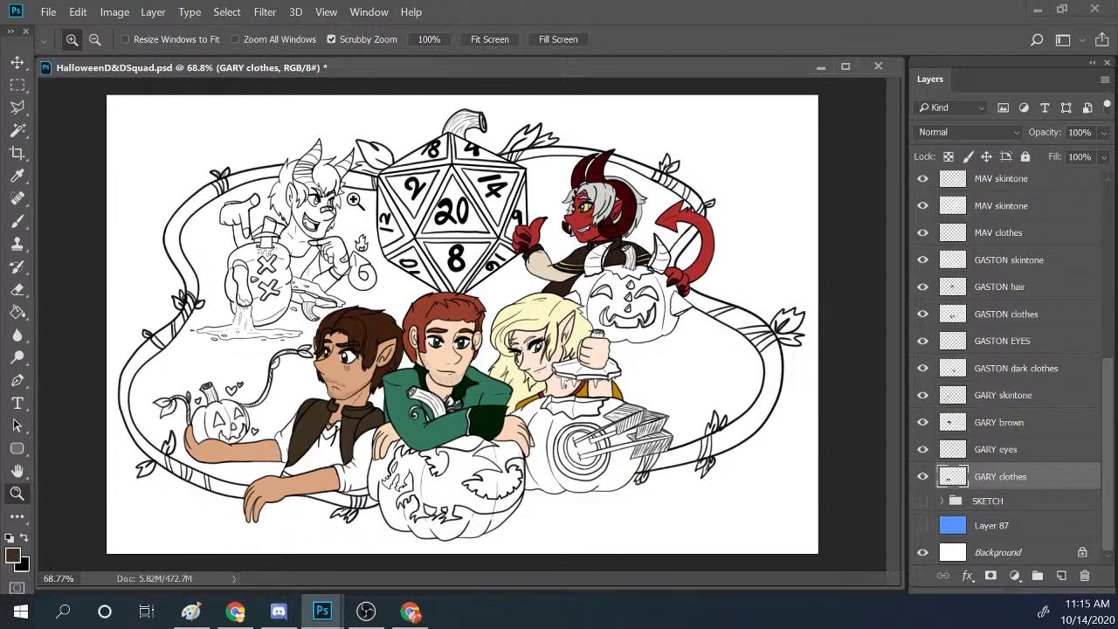
left_click_drag(341, 476, 410, 479)
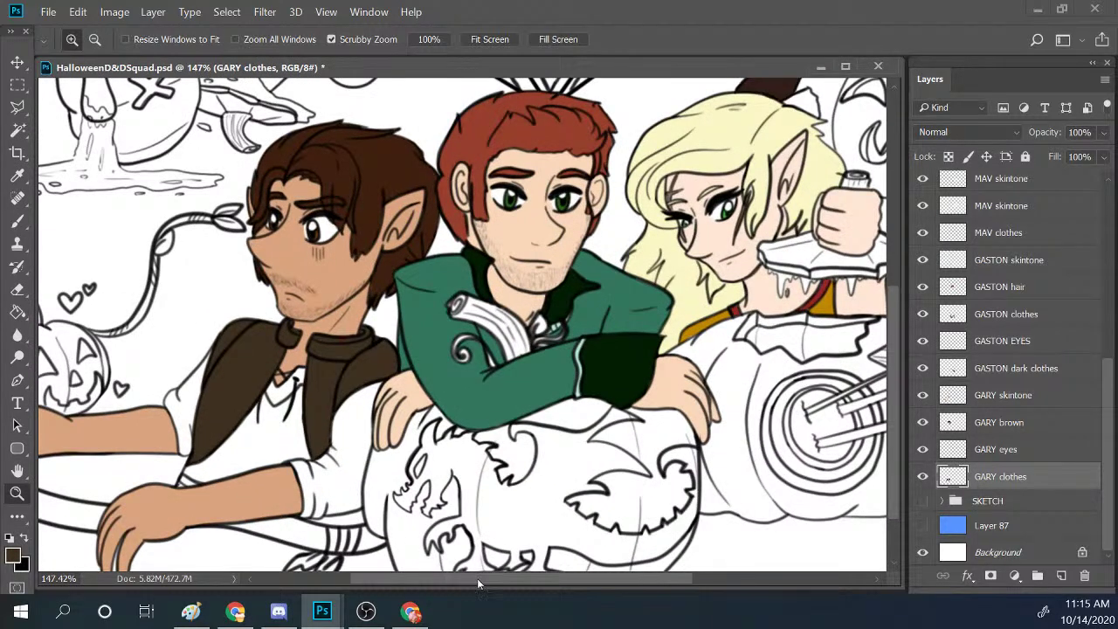
left_click_drag(476, 578, 428, 583)
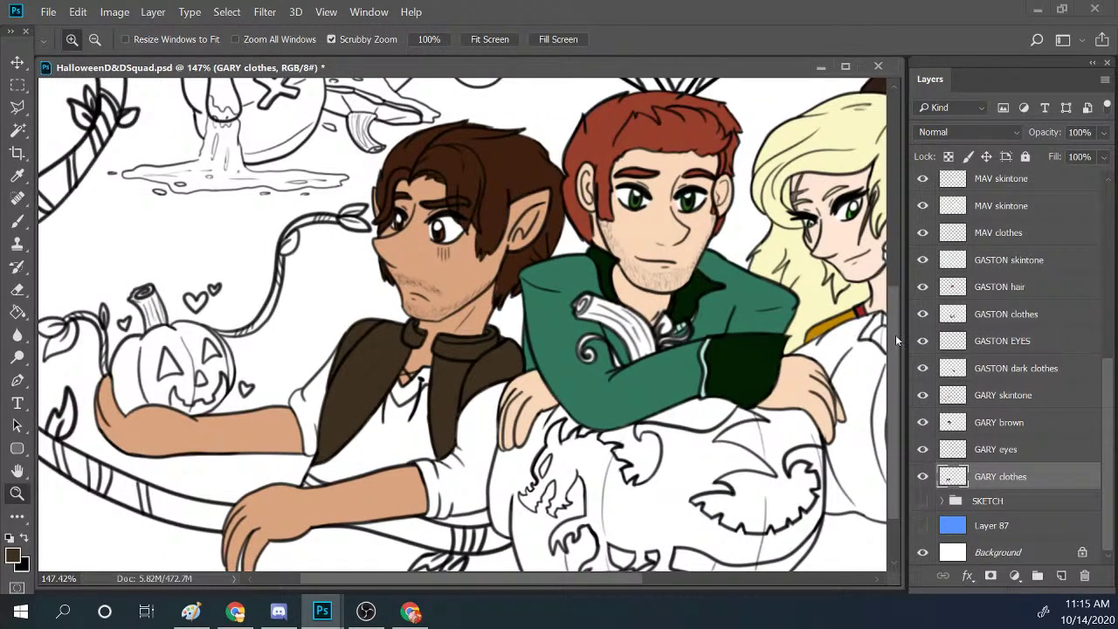
left_click_drag(895, 340, 896, 357)
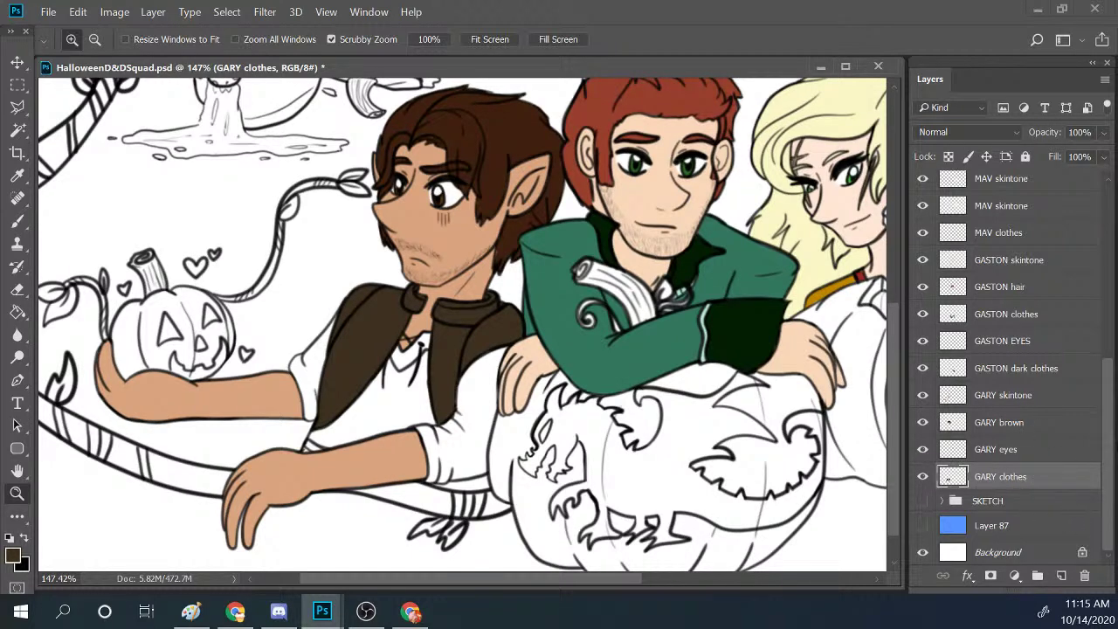
Sample the blue of Gary's shirt sleeve from 5-30-20 Ren + Gary.png and return to Gary's torso in the Halloween drawing.
mouse_move(356, 618)
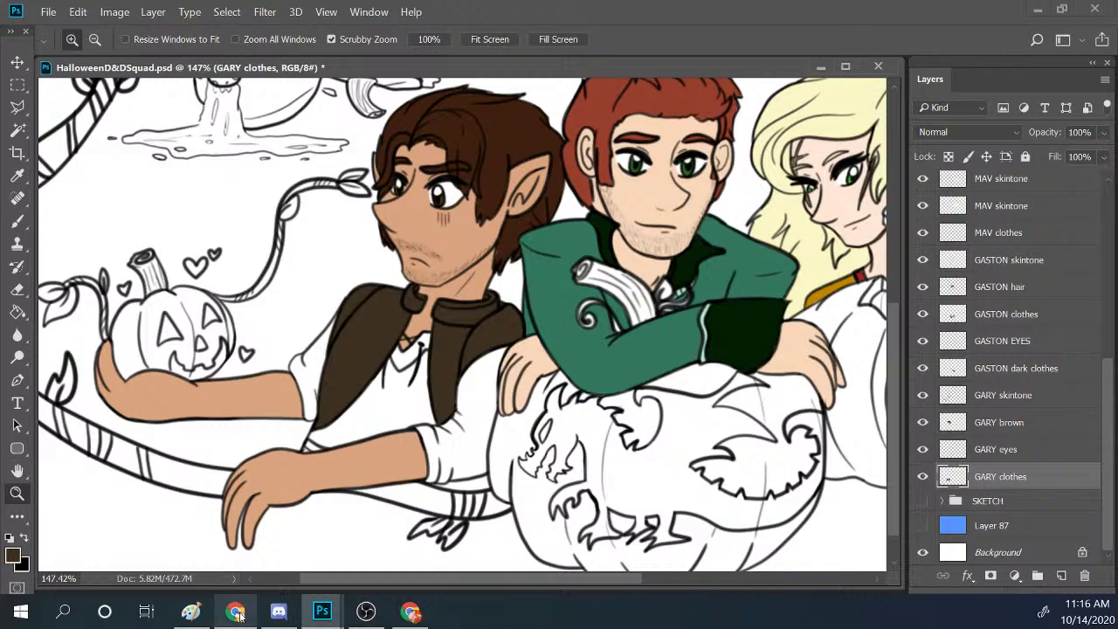
mouse_move(236, 608)
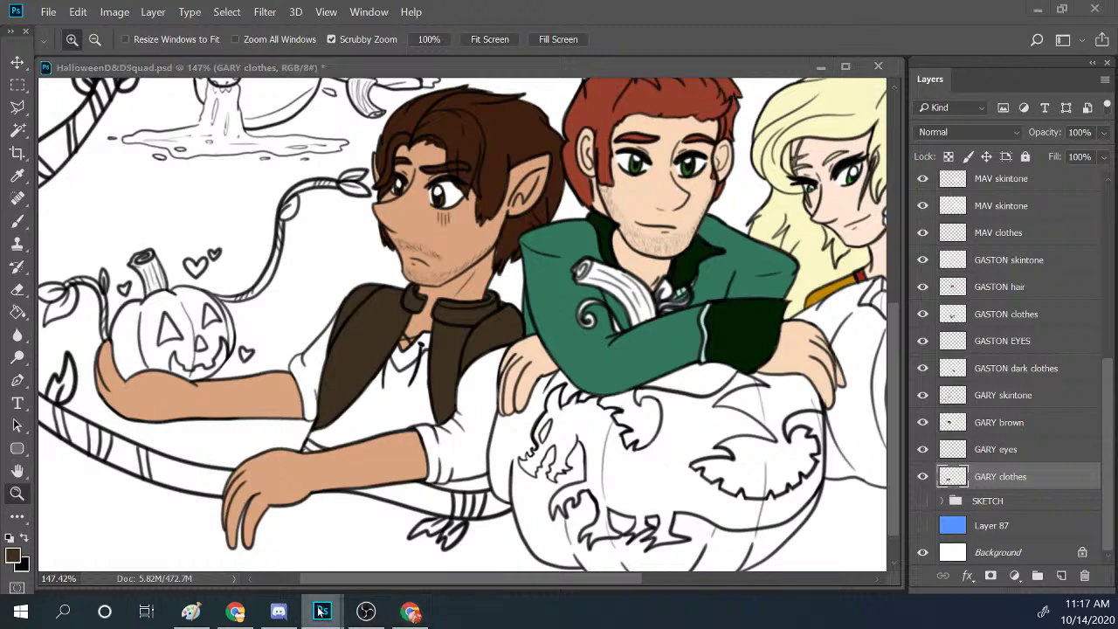
mouse_move(322, 611)
left_click(681, 556)
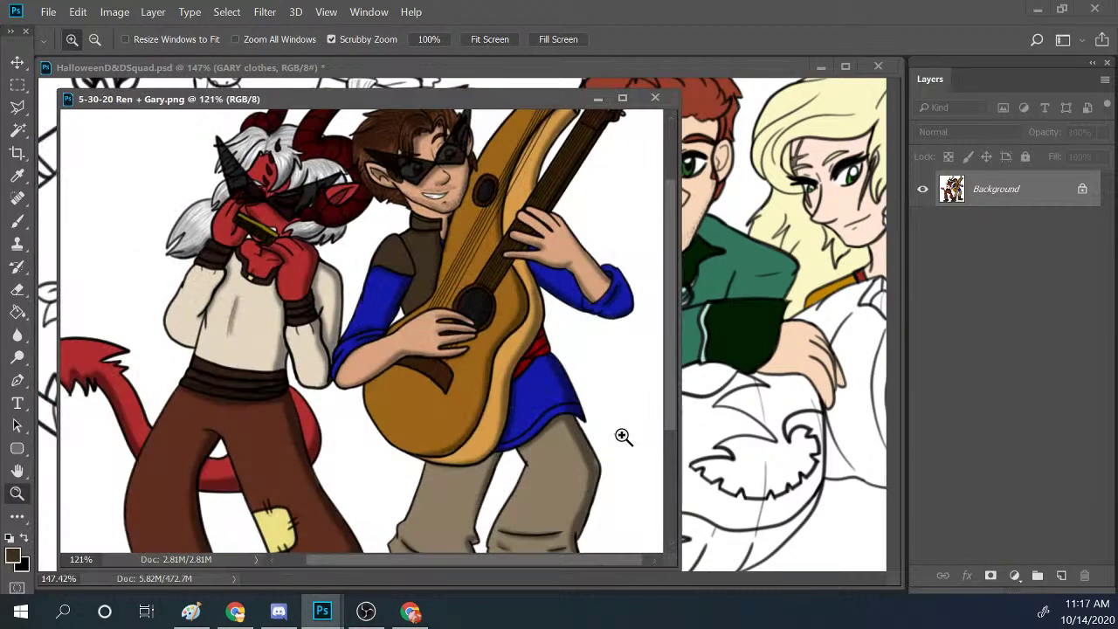
left_click(17, 221)
left_click(379, 314, "alt")
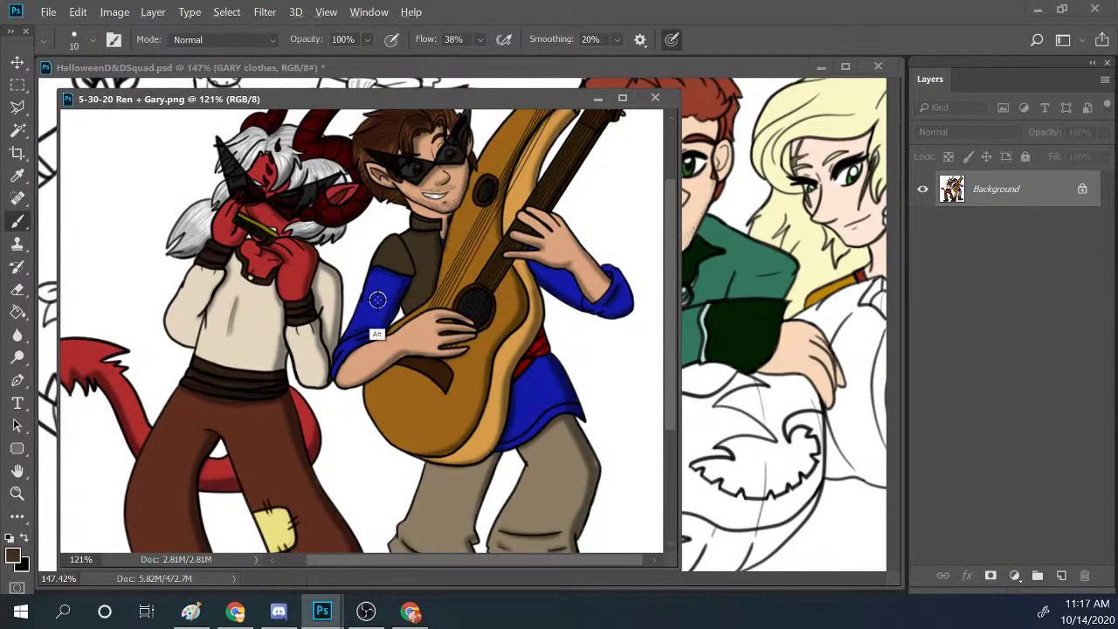
left_click(597, 98)
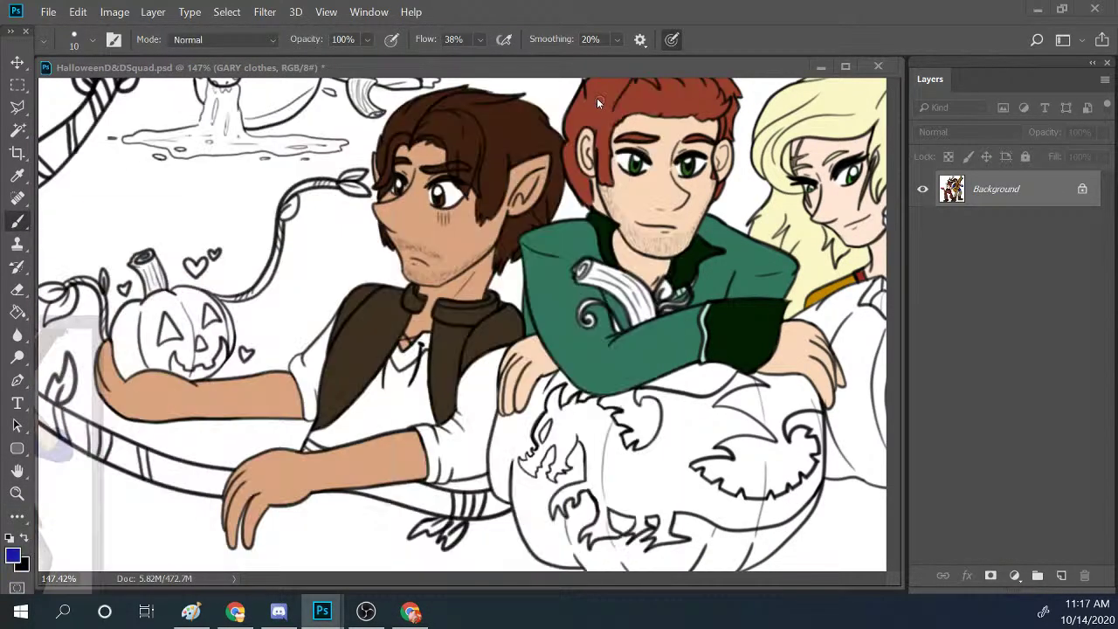
left_click(17, 493)
left_click_drag(370, 425, 398, 392)
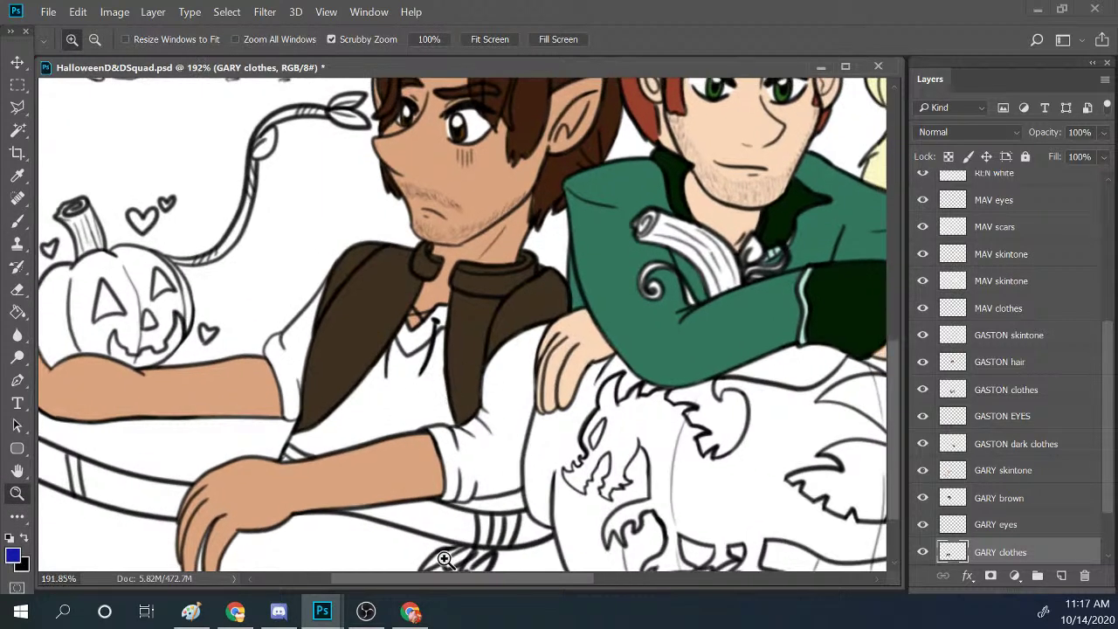
Compare Gary's outfit in 5-30-20 Ren + Gary.png with the Halloween drawing, switching back and forth between the two images.
mouse_move(717, 566)
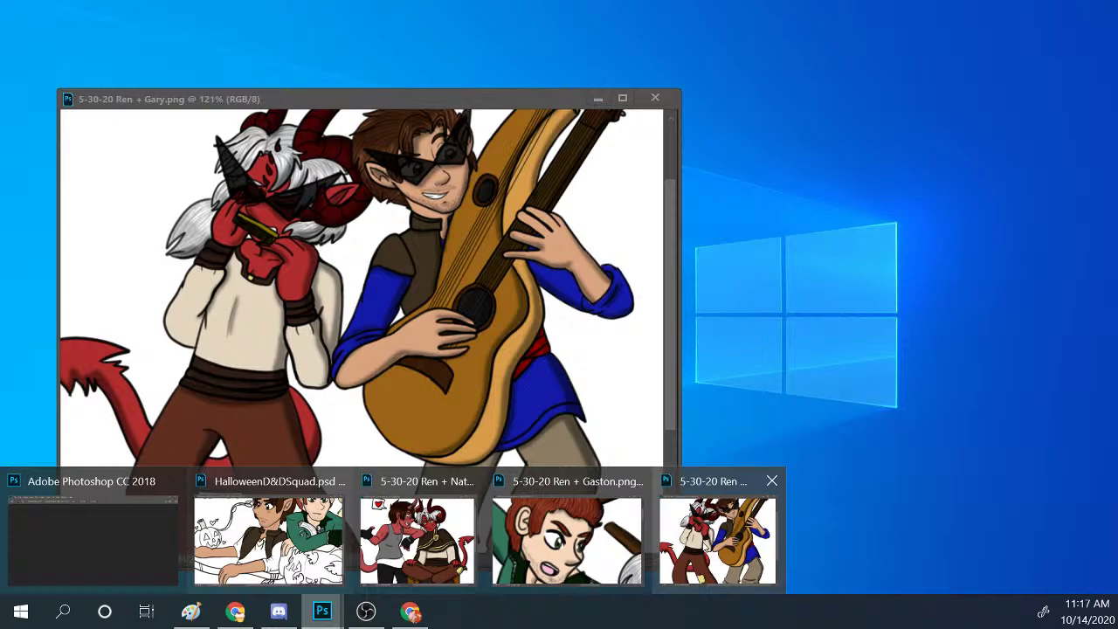
left_click(714, 550)
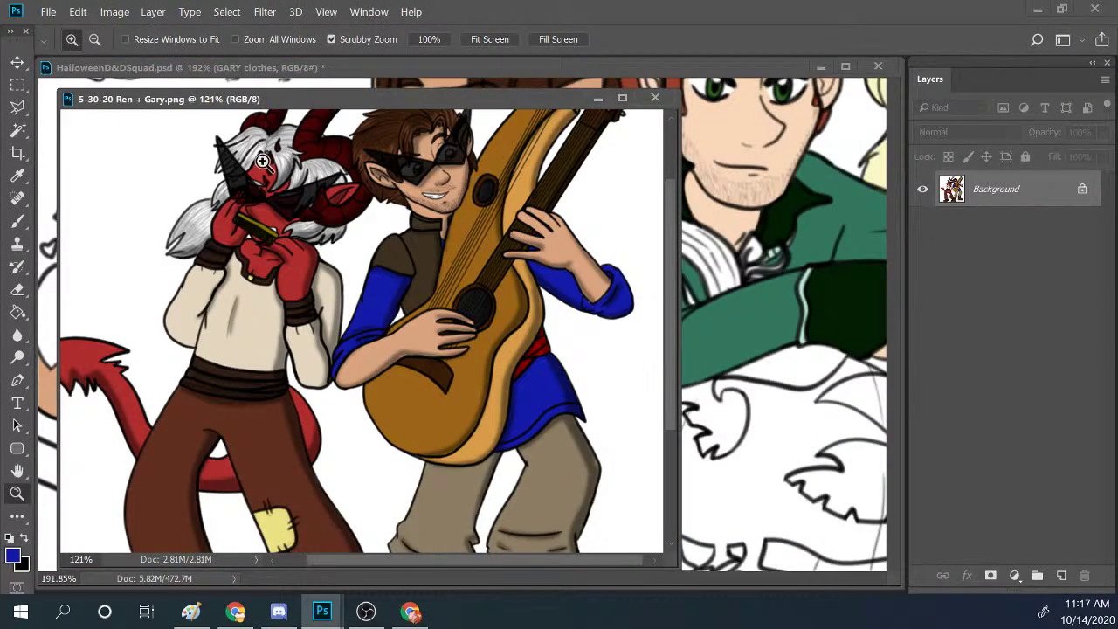
left_click(22, 224)
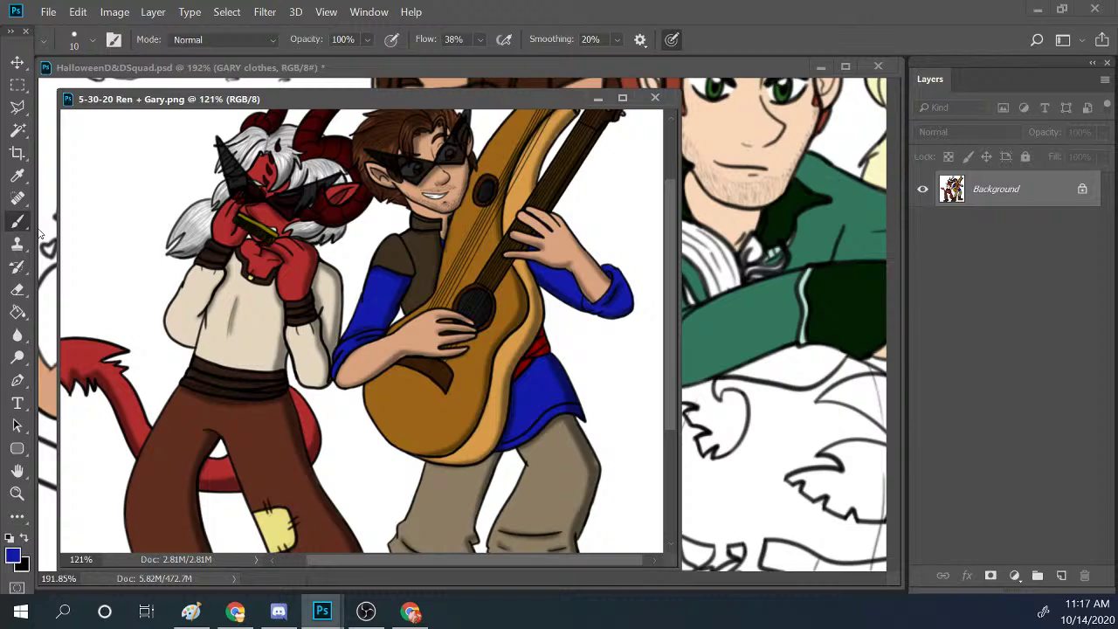
left_click(724, 81)
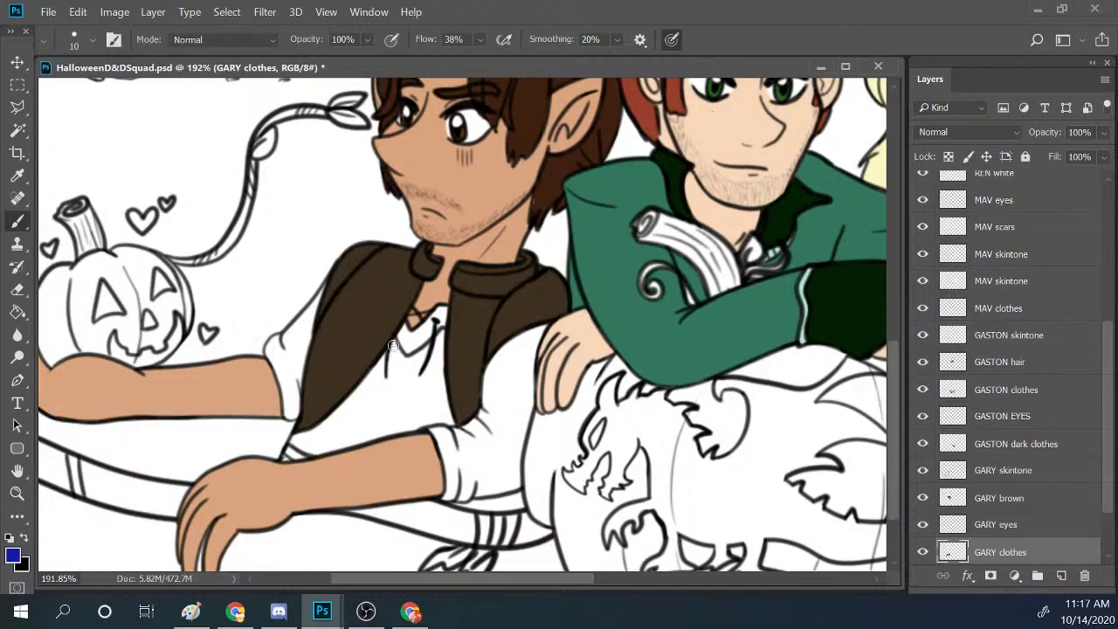
mouse_move(322, 611)
left_click(694, 559)
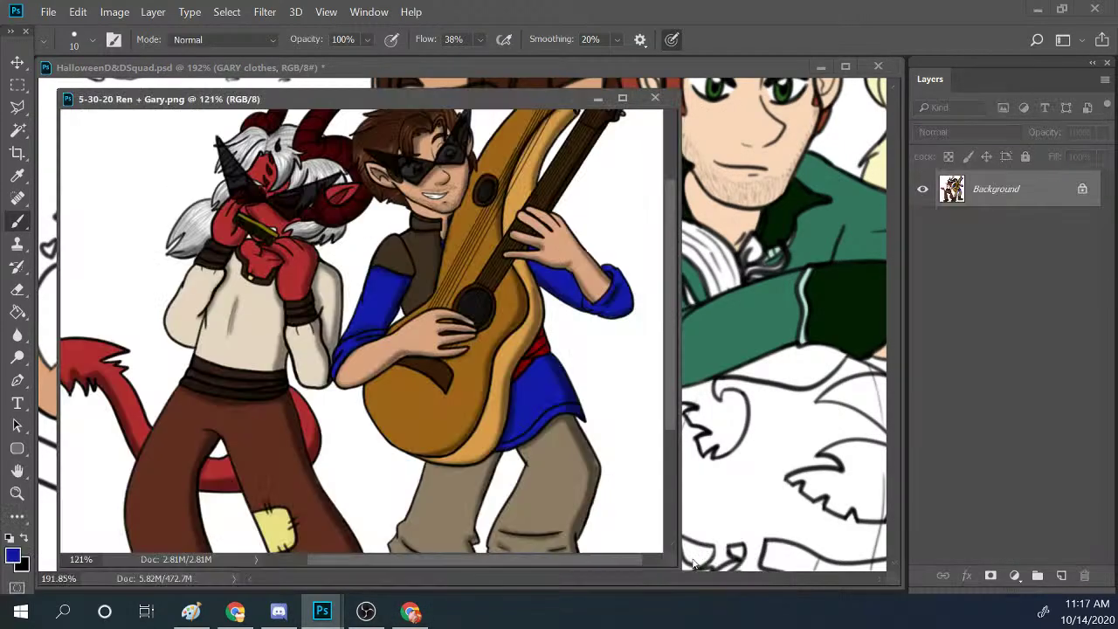
left_click(750, 66)
Try a blue brush stroke on Gary's upper sleeve beside the vest on the GARY clothes layer, and undo it.
mouse_move(287, 348)
left_mouse_down()
mouse_move(336, 278)
mouse_move(305, 327)
mouse_move(283, 337)
left_mouse_up()
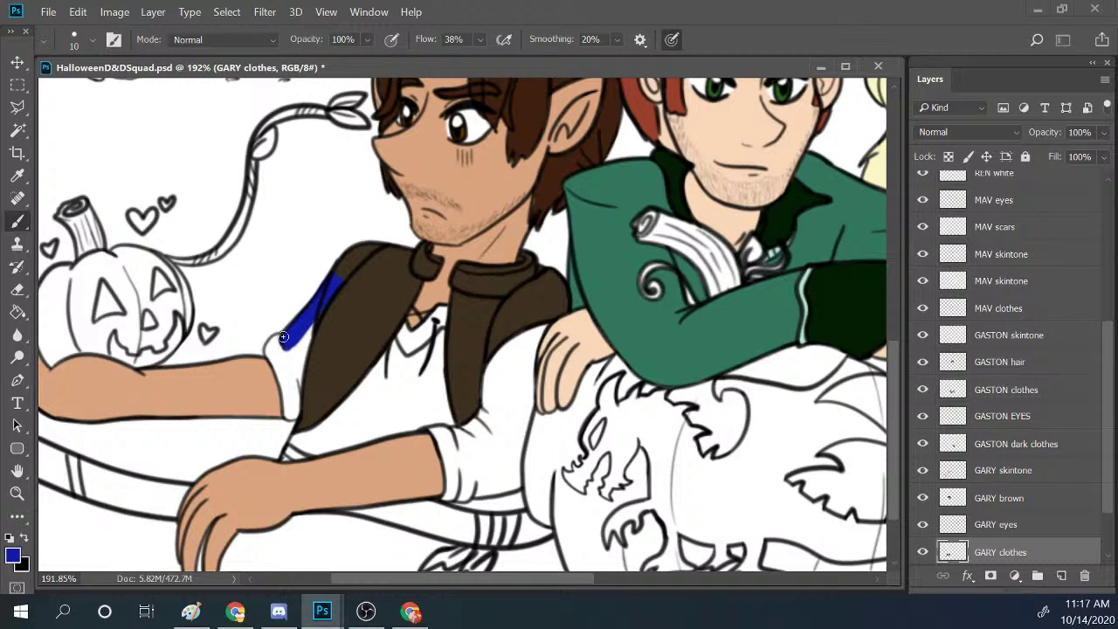
key("ctrl+z")
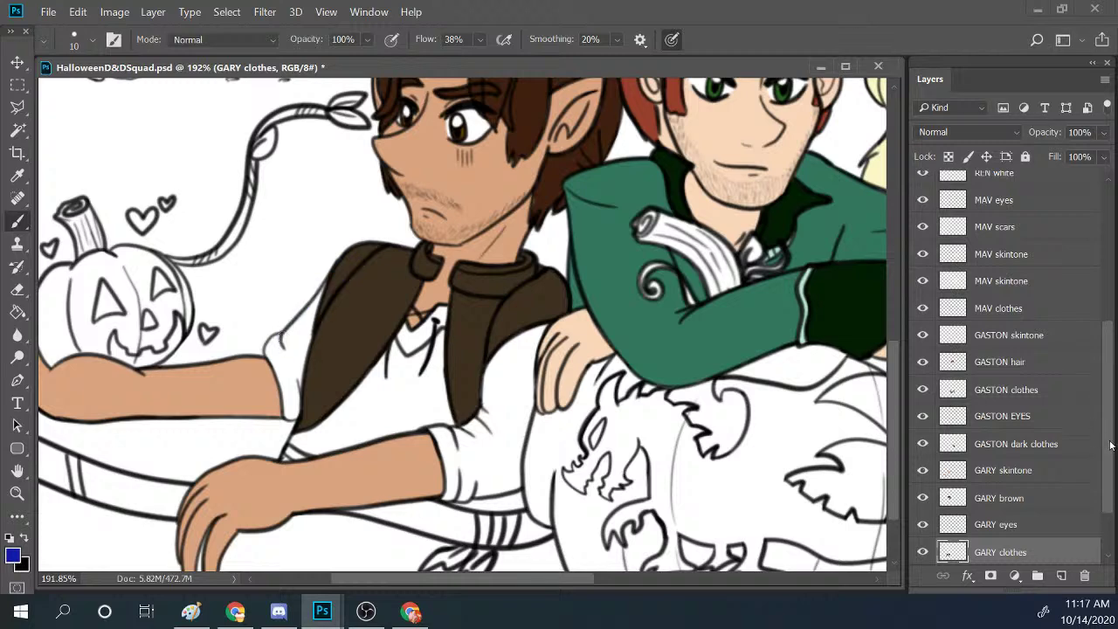
Add a new layer directly above the SKETCH group and name it GARY clothes 2.
scroll(1109, 445, "down", 3)
left_click(1011, 506)
left_click(1061, 576)
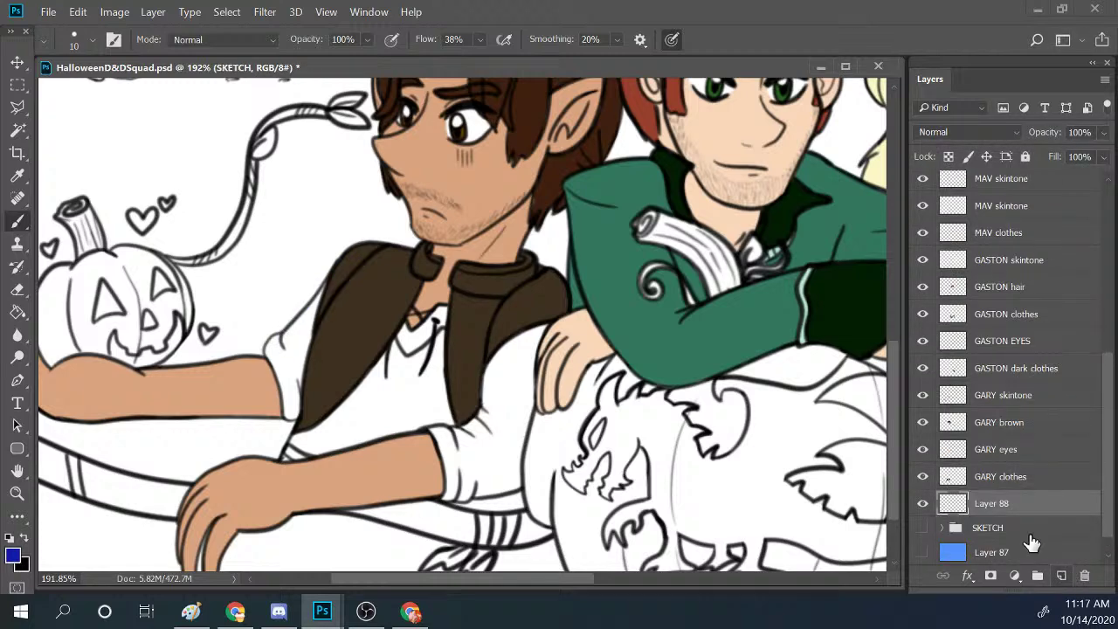
double_click(993, 507)
type("GARY clo")
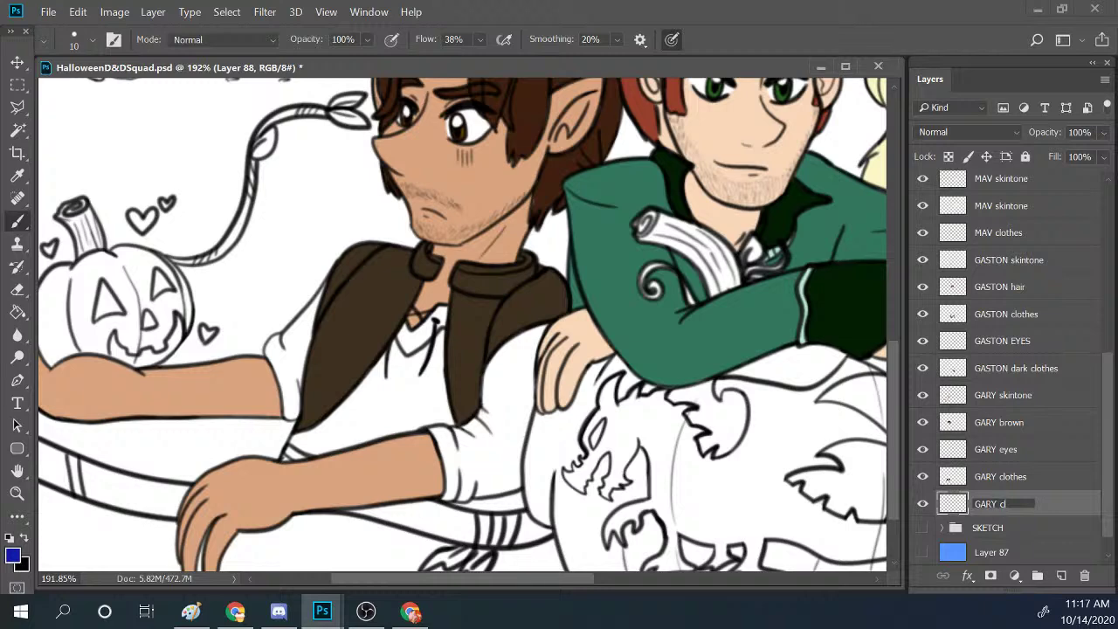
type("thes 2")
key("Return")
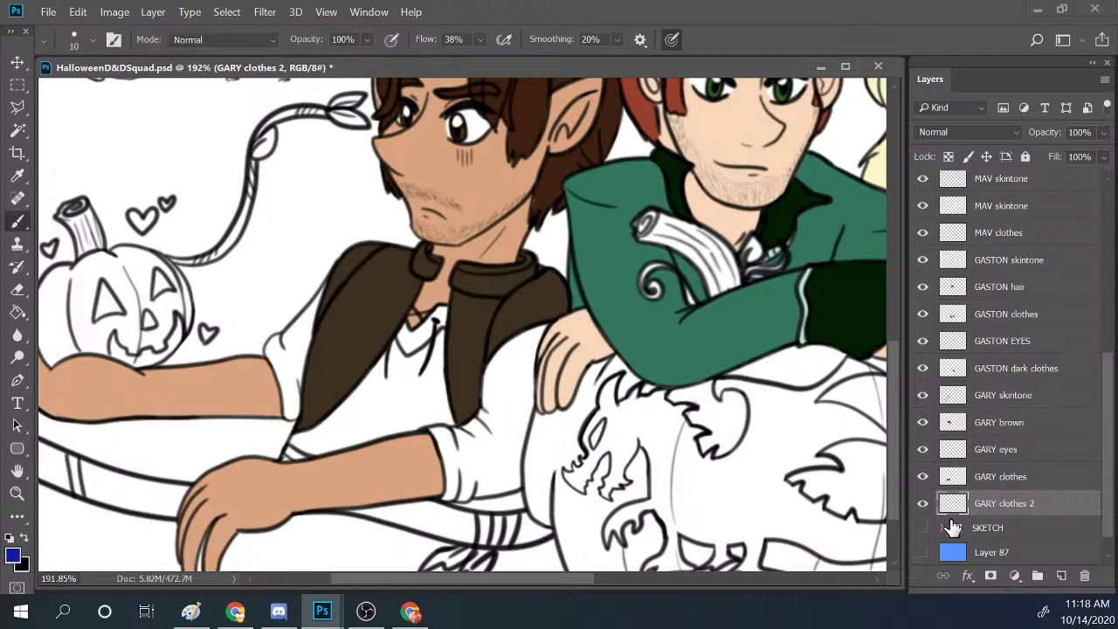
Paint both of Gary's shirt sleeves in flat blue on the GARY clothes 2 layer.
mouse_move(275, 354)
left_mouse_down()
mouse_move(341, 270)
mouse_move(331, 300)
mouse_move(294, 330)
mouse_move(324, 316)
mouse_move(277, 373)
mouse_move(321, 309)
mouse_move(290, 380)
mouse_move(289, 369)
mouse_move(291, 413)
mouse_move(300, 372)
left_mouse_up()
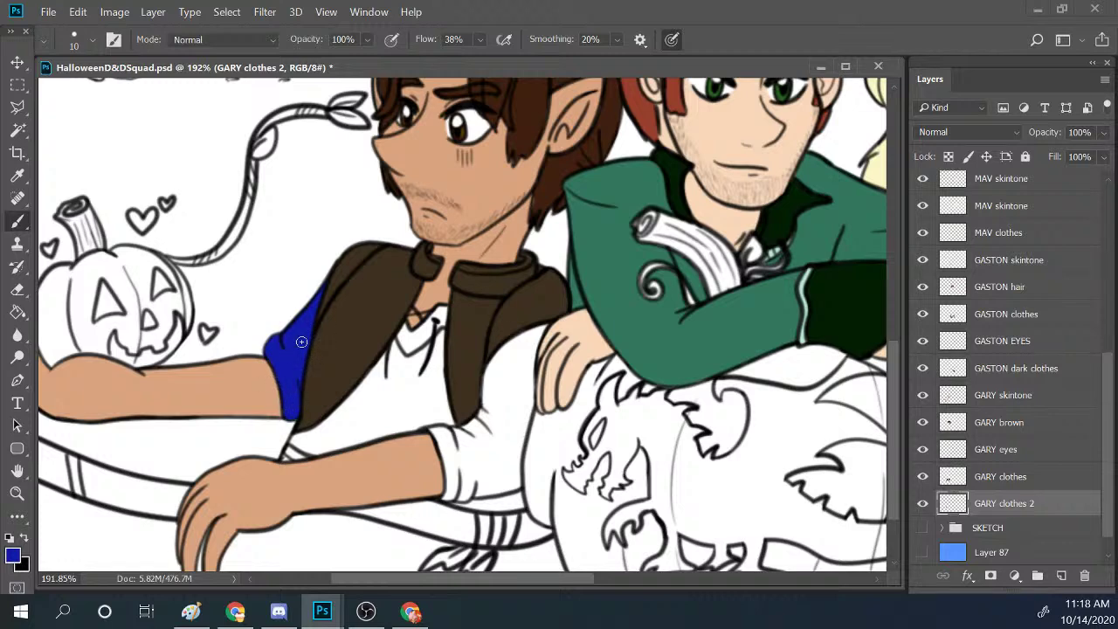
mouse_move(490, 393)
left_mouse_down()
mouse_move(500, 338)
mouse_move(481, 402)
mouse_move(533, 321)
mouse_move(512, 381)
mouse_move(526, 381)
mouse_move(539, 353)
mouse_move(530, 410)
mouse_move(536, 338)
left_mouse_up()
mouse_move(485, 428)
left_mouse_down()
mouse_move(518, 371)
mouse_move(482, 446)
mouse_move(484, 465)
mouse_move(527, 383)
mouse_move(511, 467)
mouse_move(533, 399)
mouse_move(517, 397)
mouse_move(453, 443)
mouse_move(455, 432)
mouse_move(429, 430)
mouse_move(442, 432)
mouse_move(453, 470)
mouse_move(450, 440)
mouse_move(460, 466)
mouse_move(484, 415)
mouse_move(453, 466)
mouse_move(507, 434)
mouse_move(498, 472)
mouse_move(515, 452)
mouse_move(513, 477)
mouse_move(453, 455)
mouse_move(445, 496)
mouse_move(471, 480)
mouse_move(461, 495)
mouse_move(472, 495)
mouse_move(481, 479)
mouse_move(454, 489)
mouse_move(520, 482)
left_mouse_up()
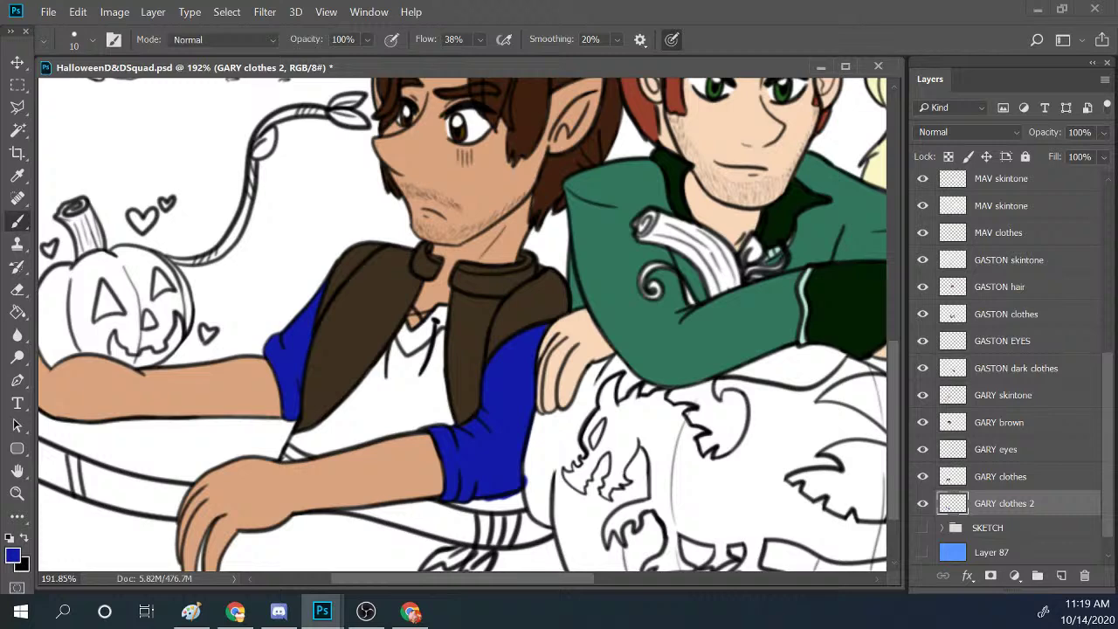
key("alt+Tab")
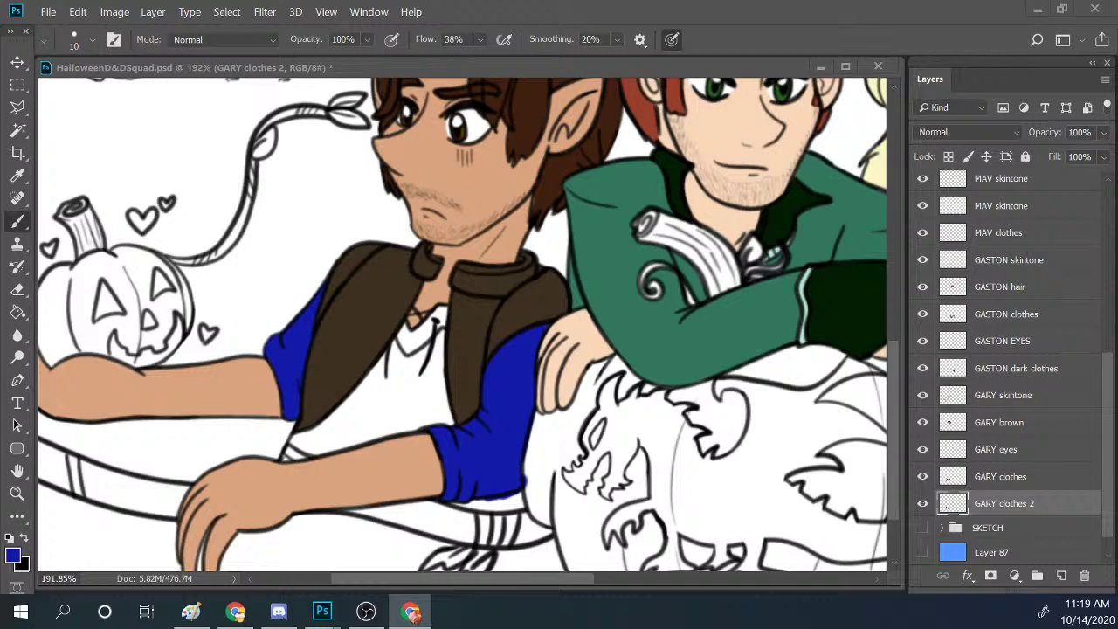
key("alt+Tab")
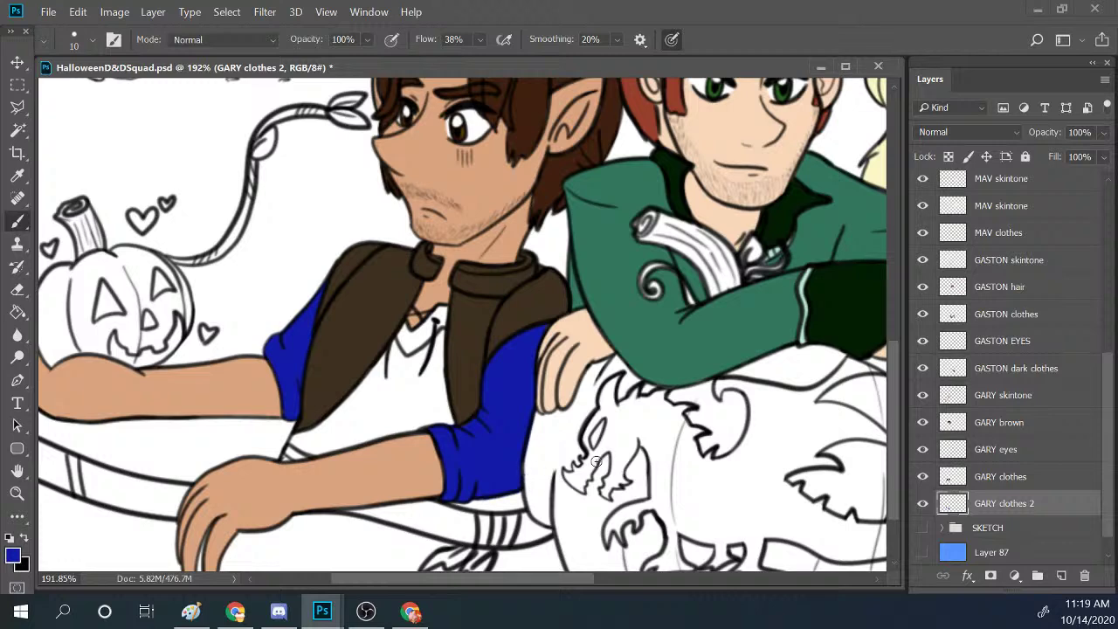
Fill the front of Gary's shirt and the hem below his sleeve with blue, checking 5-30-20 Ren + Gary.png for reference.
mouse_move(413, 338)
left_mouse_down()
mouse_move(393, 359)
mouse_move(389, 340)
mouse_move(401, 363)
mouse_move(387, 339)
mouse_move(410, 370)
mouse_move(443, 334)
mouse_move(396, 393)
mouse_move(453, 367)
mouse_move(418, 370)
left_mouse_up()
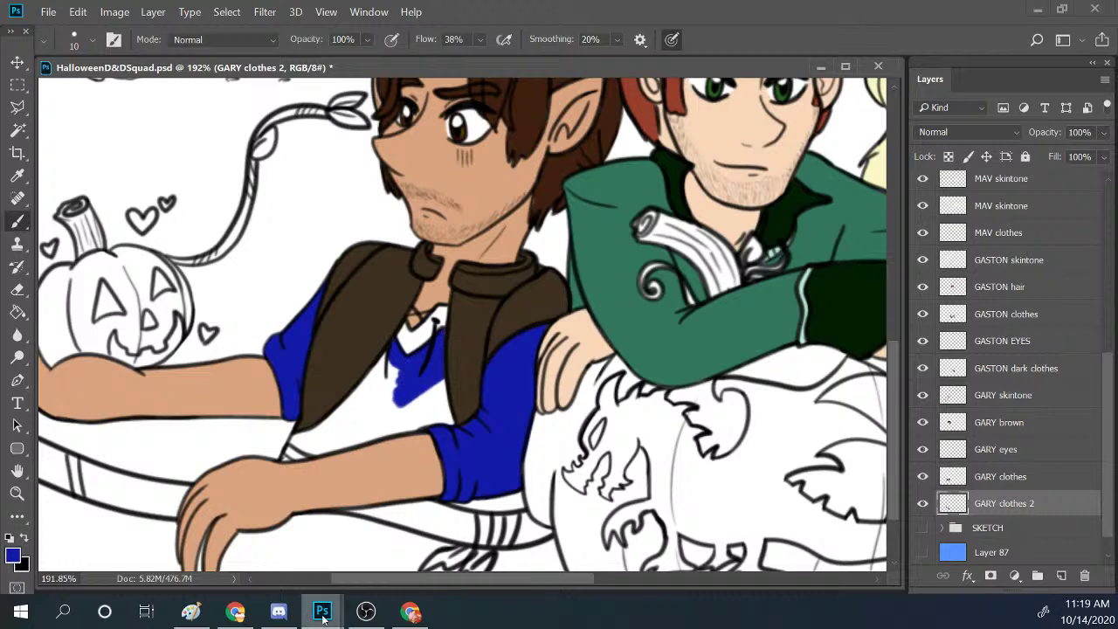
mouse_move(322, 617)
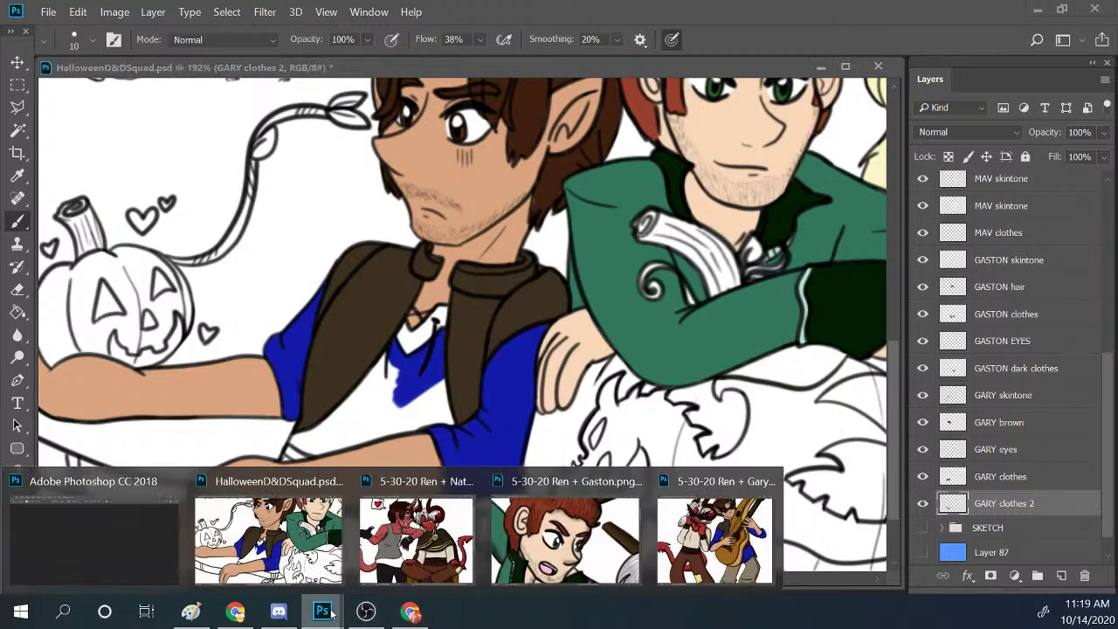
left_click(708, 538)
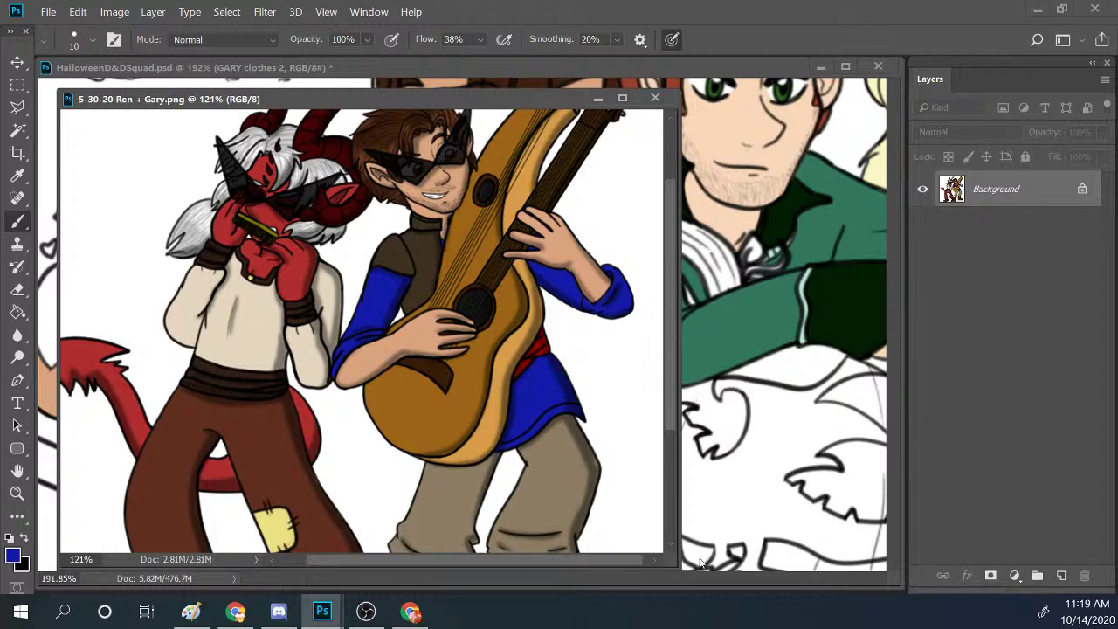
left_click(748, 61)
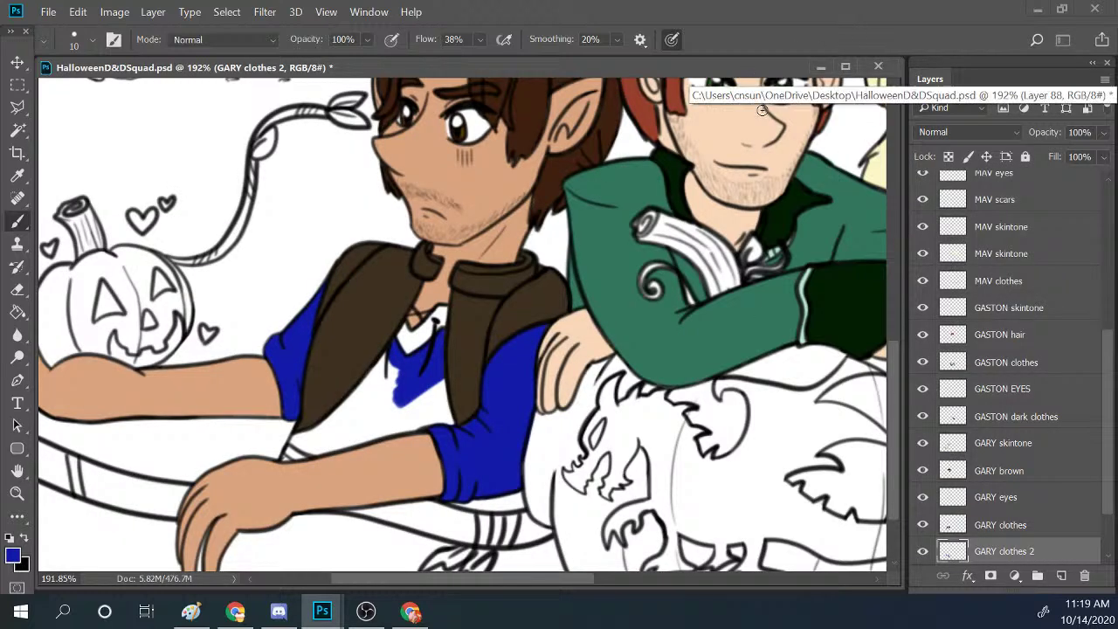
mouse_move(310, 441)
left_mouse_down()
mouse_move(339, 422)
mouse_move(299, 436)
mouse_move(380, 364)
mouse_move(342, 420)
mouse_move(331, 416)
mouse_move(379, 361)
mouse_move(341, 423)
mouse_move(409, 355)
mouse_move(383, 381)
mouse_move(384, 400)
mouse_move(450, 353)
mouse_move(380, 437)
mouse_move(462, 358)
mouse_move(420, 437)
mouse_move(467, 393)
mouse_move(429, 456)
mouse_move(440, 417)
mouse_move(321, 435)
mouse_move(327, 448)
mouse_move(365, 403)
mouse_move(325, 450)
mouse_move(329, 469)
mouse_move(398, 394)
mouse_move(374, 451)
left_mouse_up()
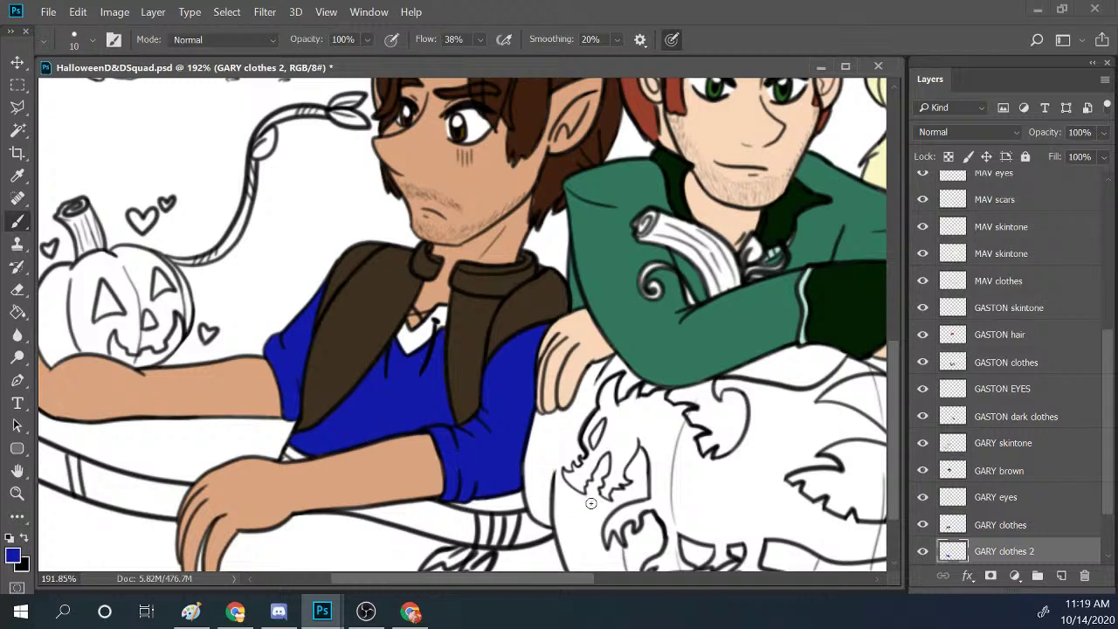
left_click_drag(467, 508, 515, 501)
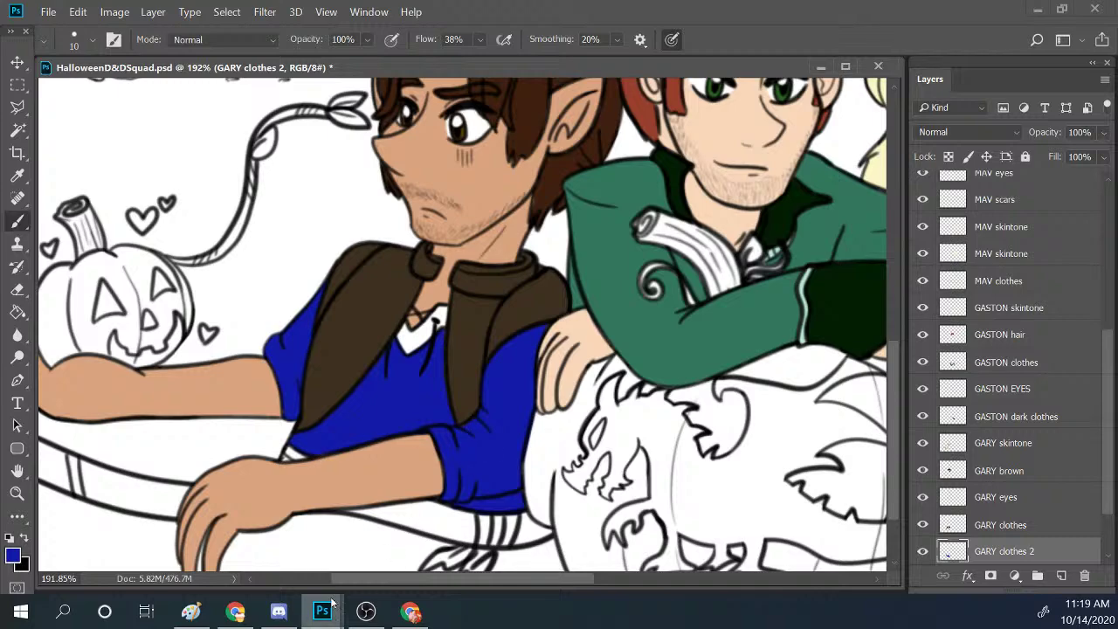
Sample the red of Gary's sash from 5-30-20 Ren + Gary.png and paint the sash sliver above his forearm in the Halloween drawing.
mouse_move(322, 611)
left_click(716, 537)
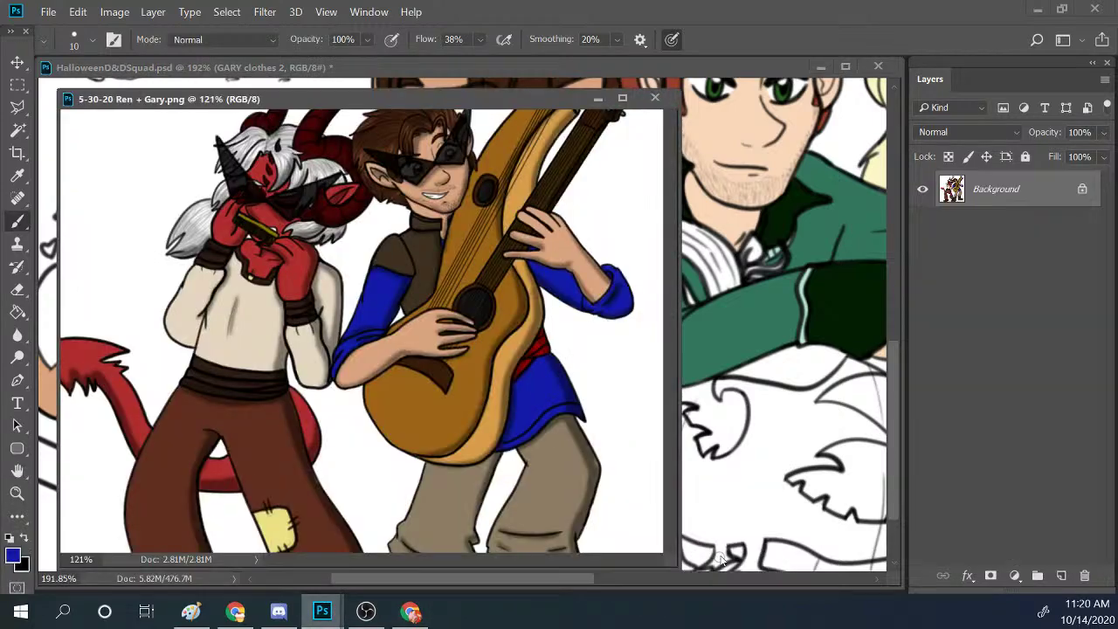
left_click(538, 348, "alt")
left_click(727, 65)
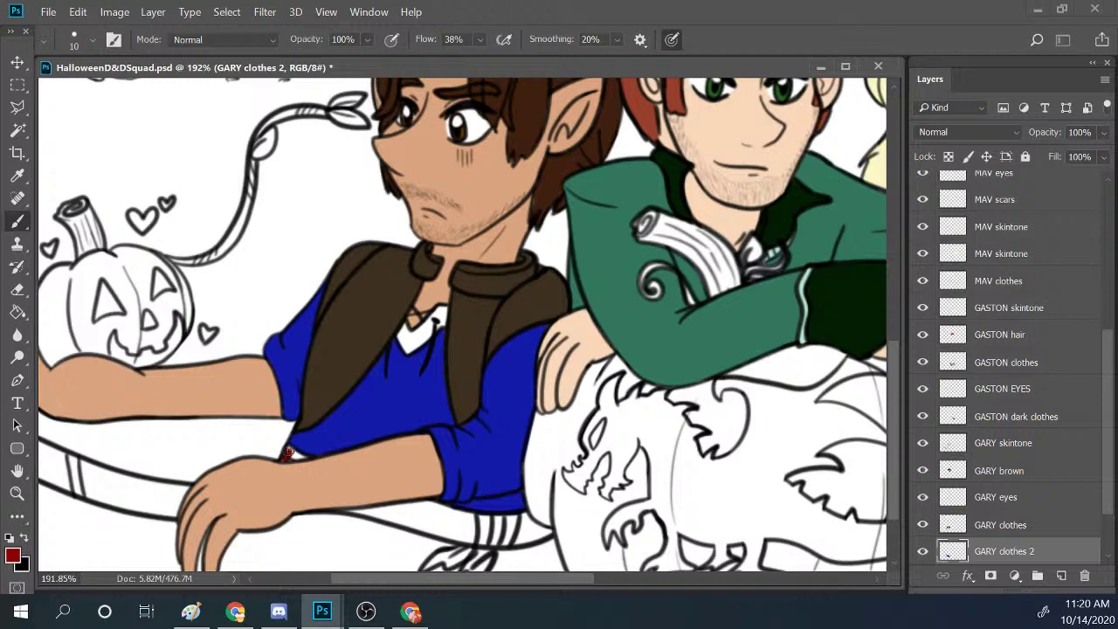
left_click_drag(288, 452, 301, 459)
Reset the brush colours to black and white and expand the GARY LINEART group inside LINEART.
left_click(17, 492)
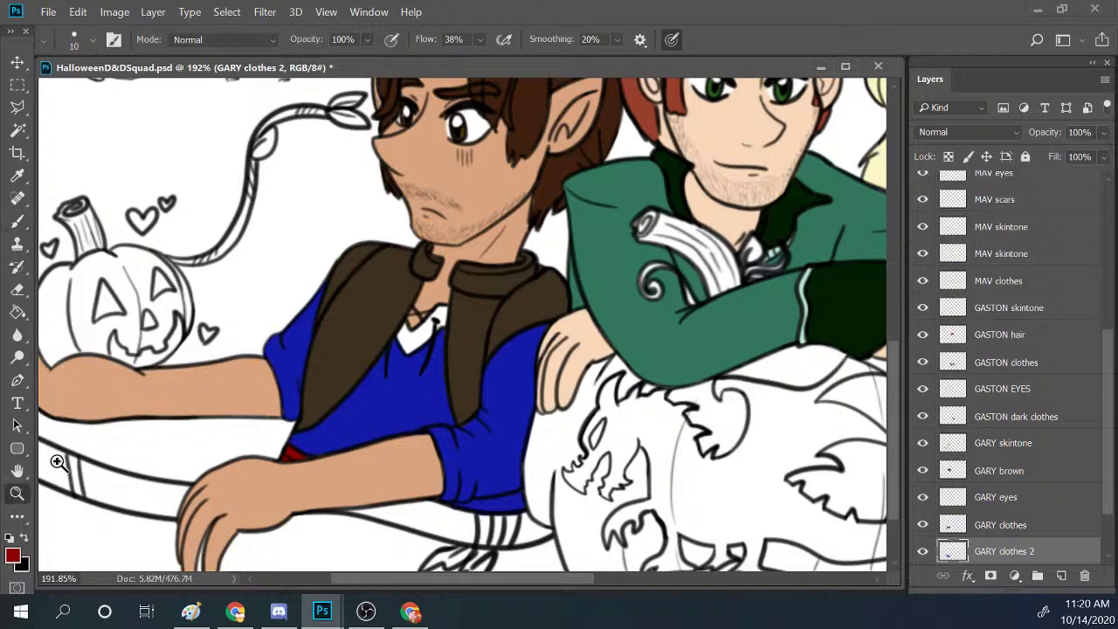
key("ctrl+0")
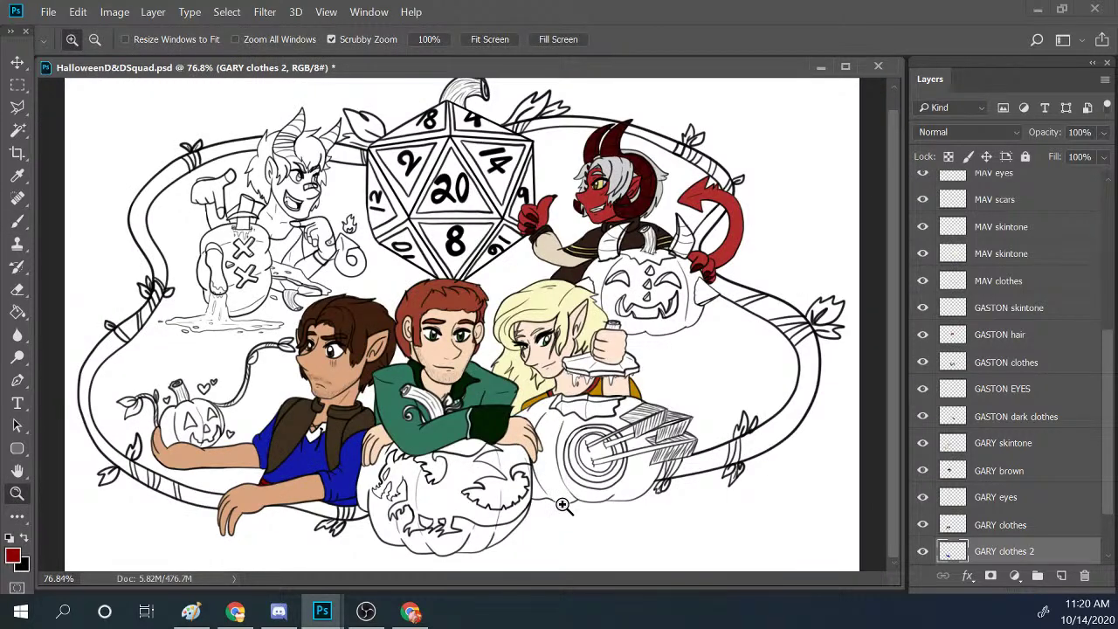
left_click_drag(328, 428, 398, 340)
scroll(402, 358, "down", 5)
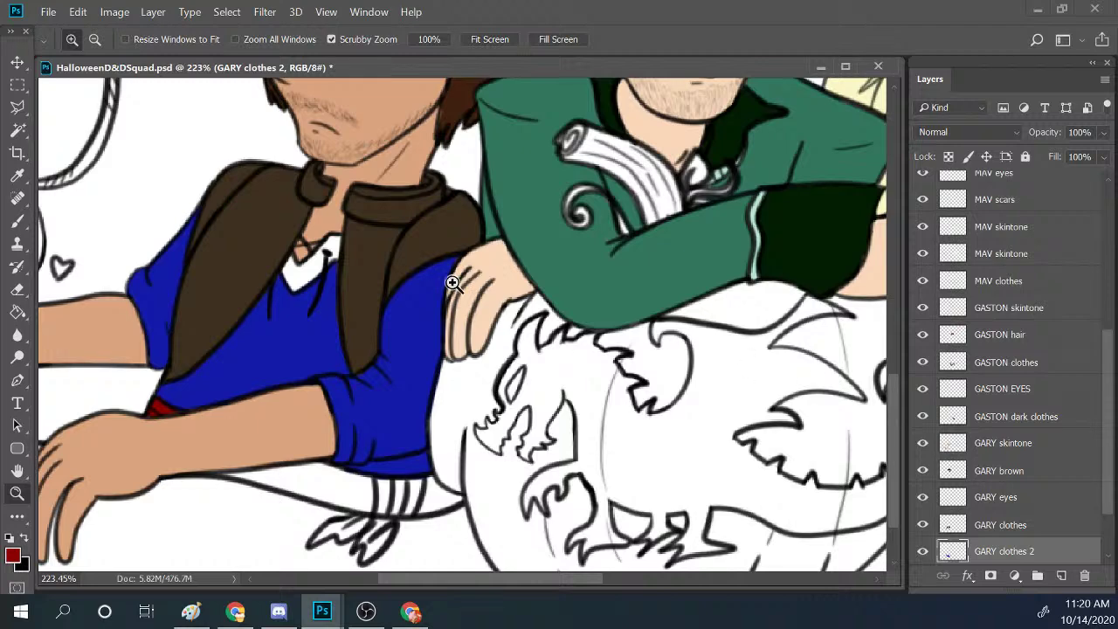
left_click(18, 222)
left_click(11, 535)
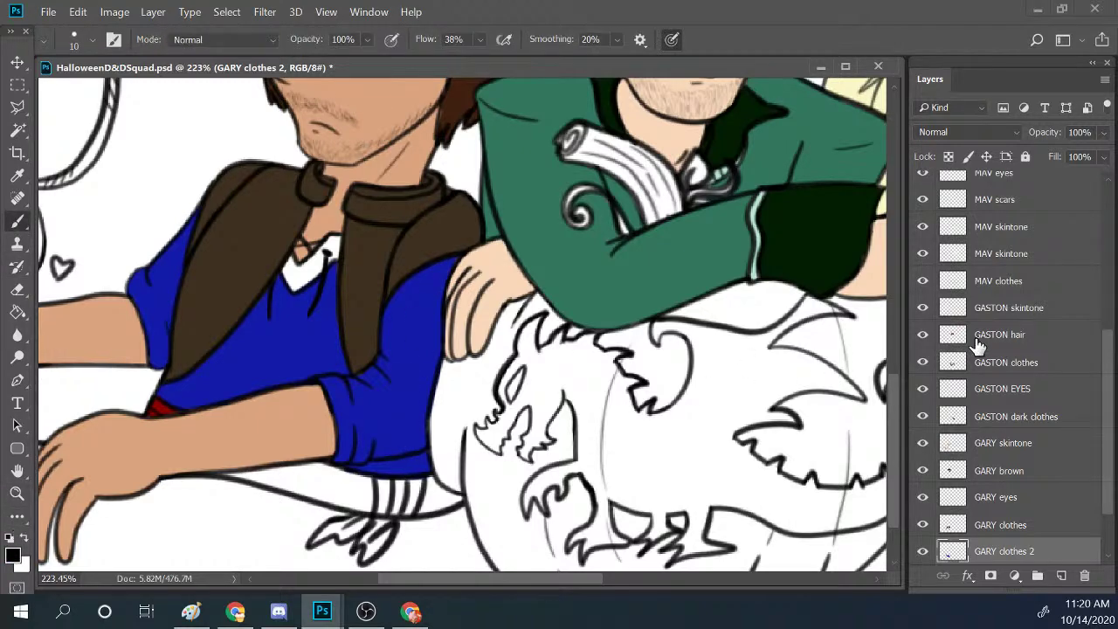
scroll(956, 305, "up", 8)
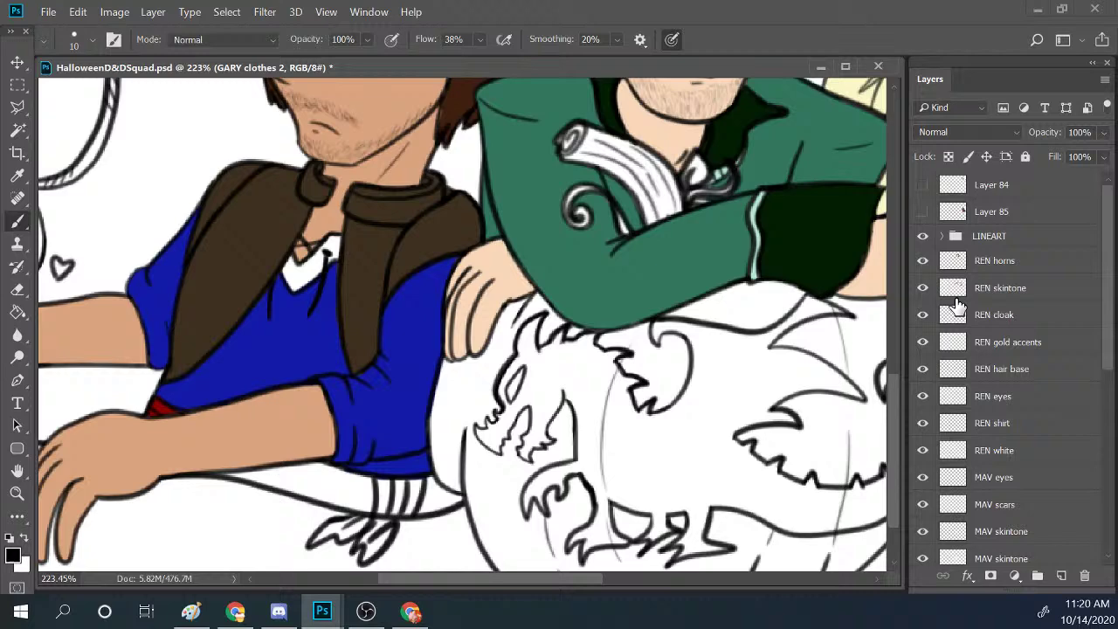
left_click(941, 235)
scroll(969, 314, "down", 1)
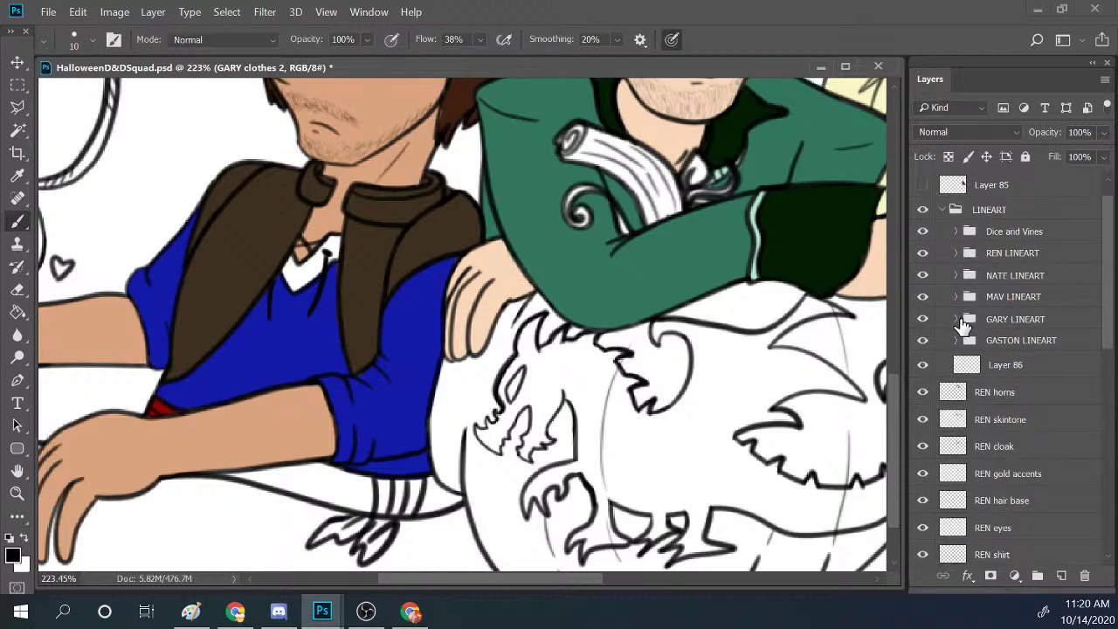
left_click(956, 319)
scroll(995, 327, "down", 3)
scroll(996, 328, "up", 2)
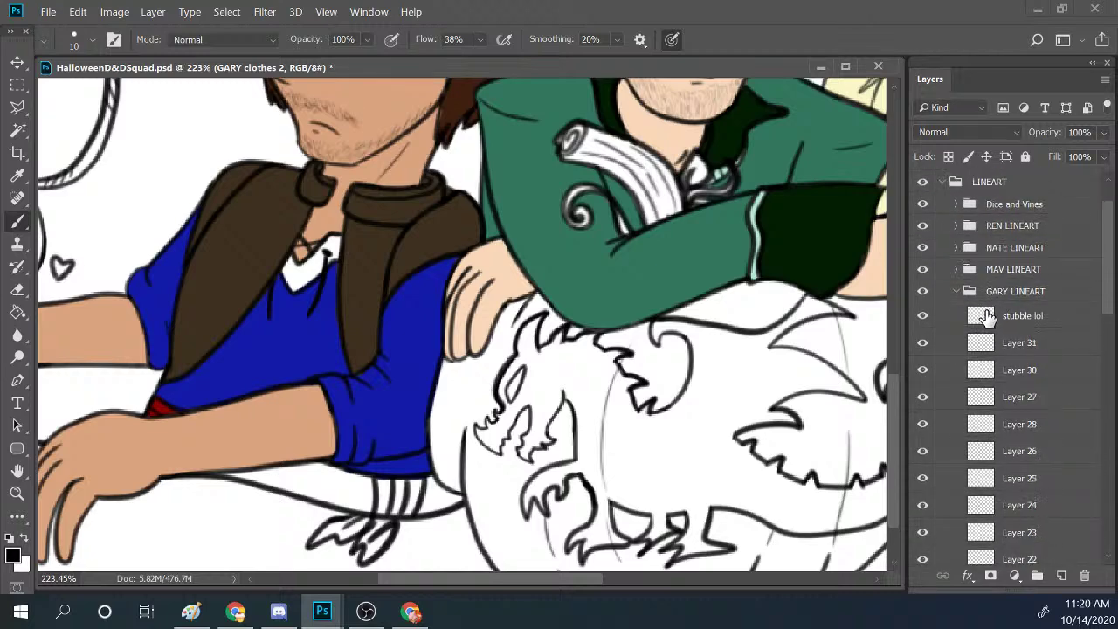
Select the stubble lol layer and toggle its visibility to check which lines on Gary's face it holds.
left_click(985, 316)
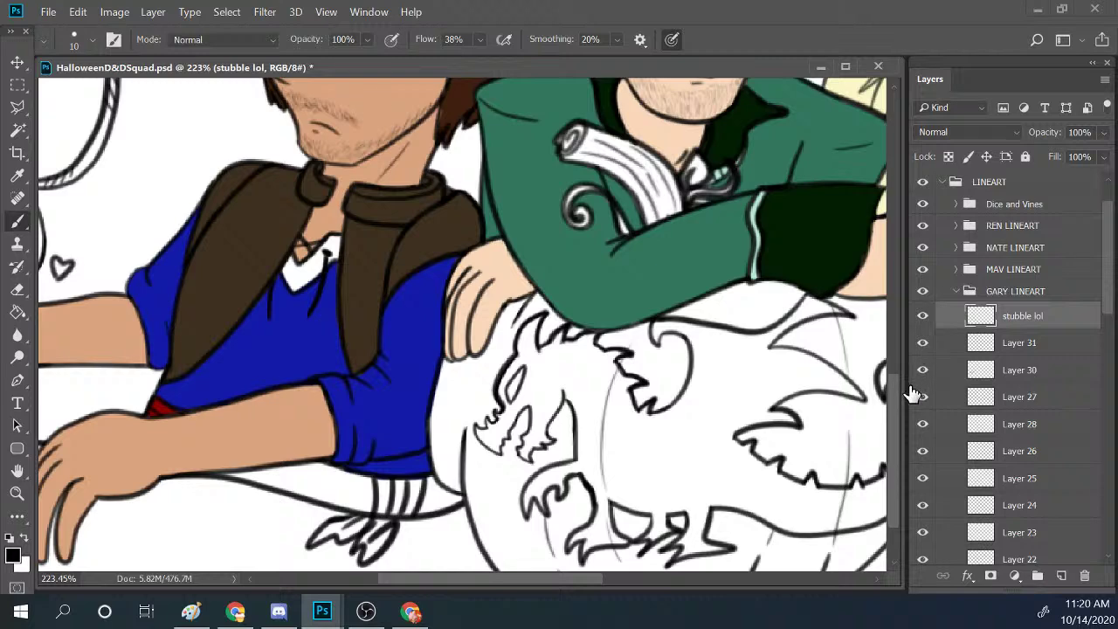
scroll(888, 391, "up", 5)
scroll(886, 345, "up", 1)
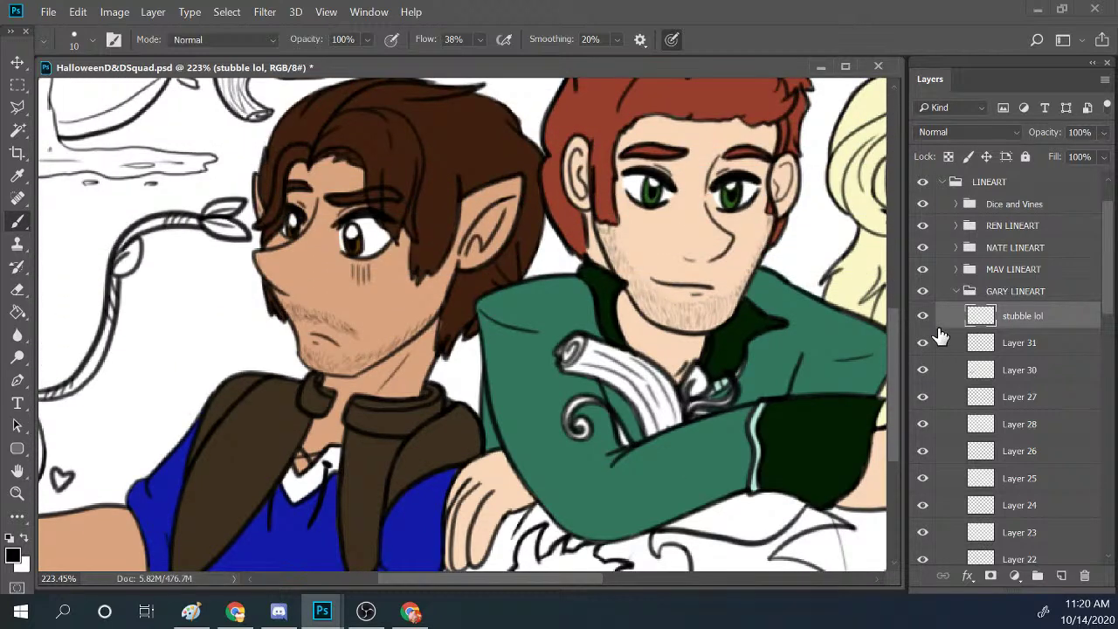
left_click(916, 316)
left_click(912, 320)
left_click(912, 319)
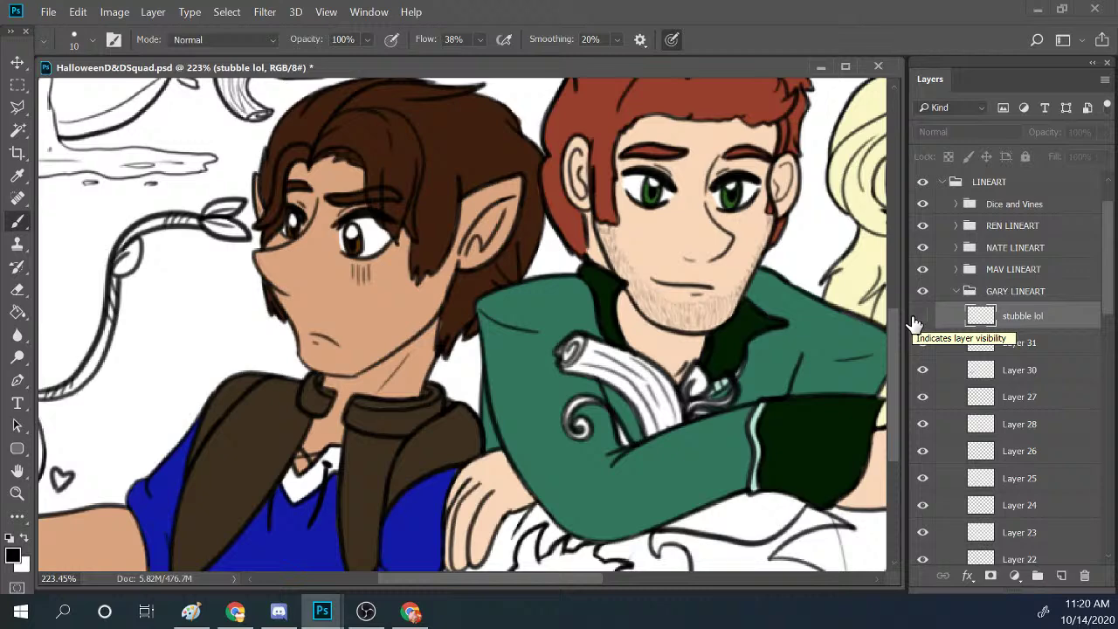
left_click(914, 322)
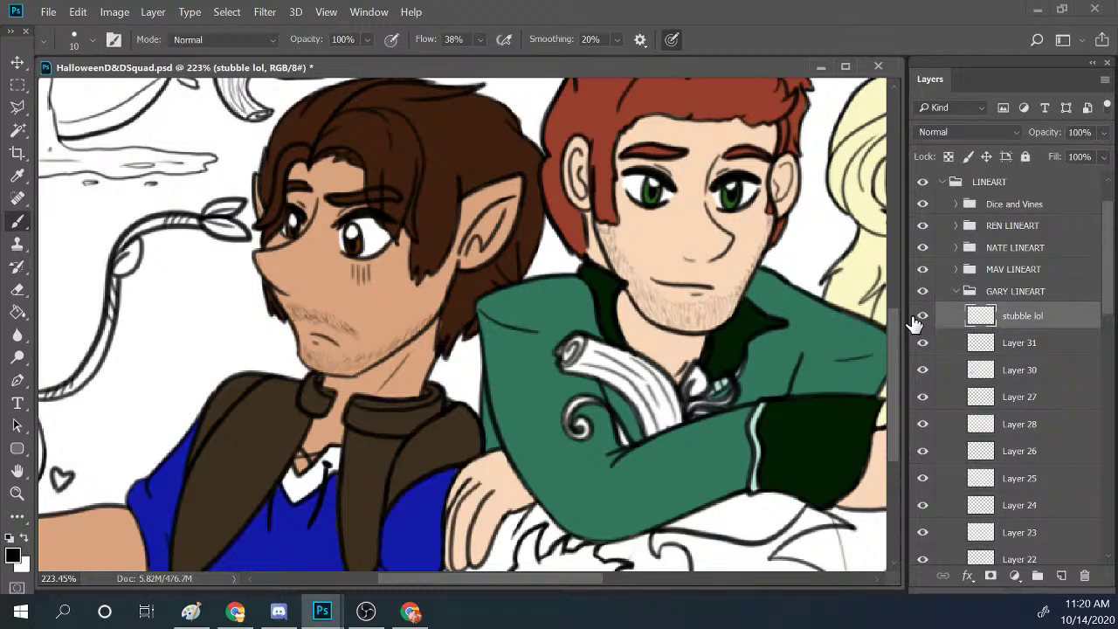
Add thin black outline detail at the shirt hem below Gary's sleeve on Layer 29, using a size 6 brush.
scroll(1035, 380, "down", 2)
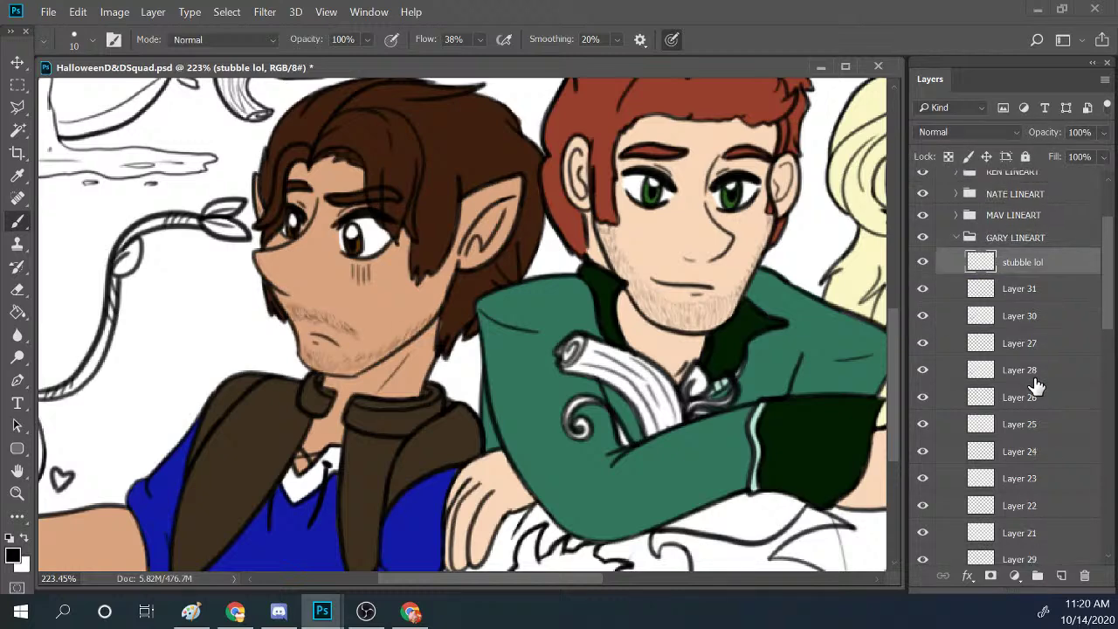
scroll(1035, 384, "down", 1)
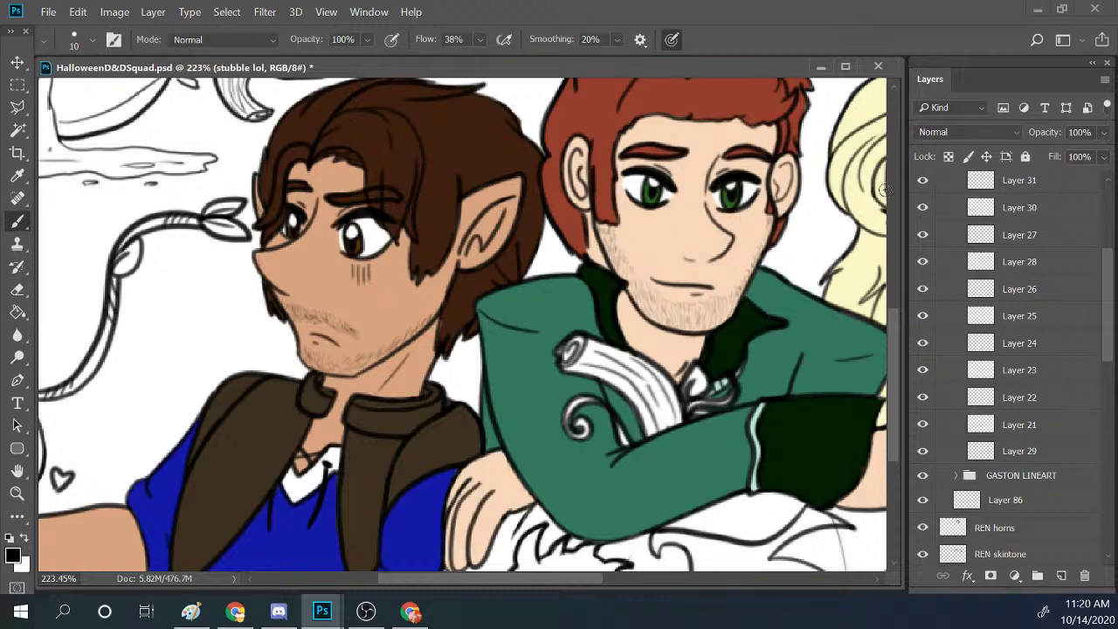
scroll(1046, 365, "down", 1)
scroll(1046, 365, "up", 2)
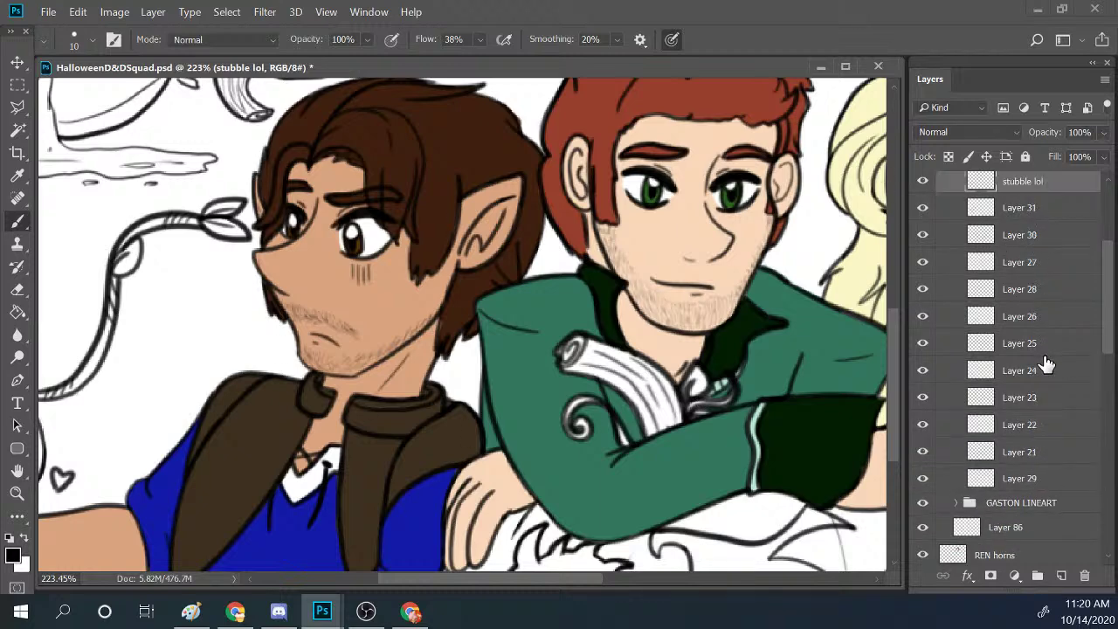
scroll(1046, 366, "down", 1)
left_click_drag(887, 404, 865, 467)
scroll(1004, 472, "up", 1)
scroll(877, 437, "down", 5)
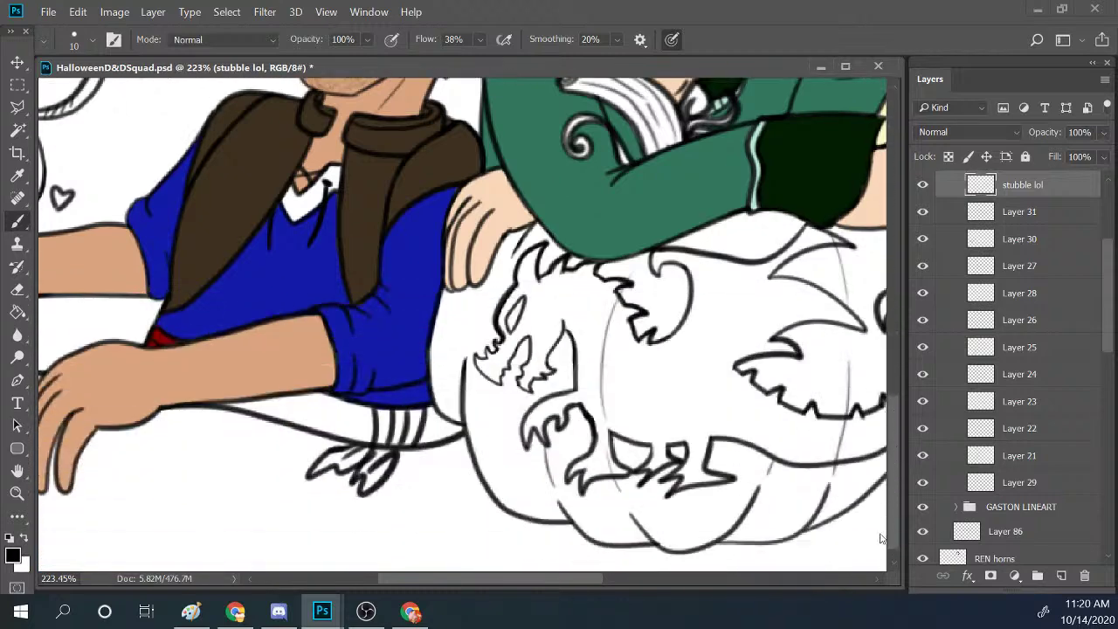
left_click(990, 491)
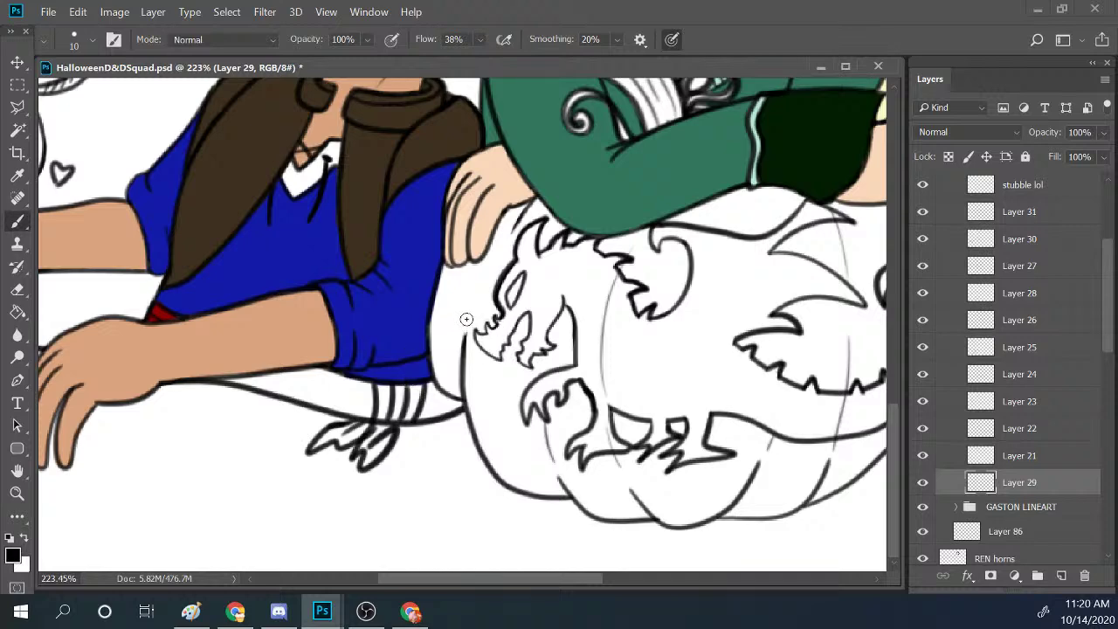
key("bracketleft")
key("bracketleft")
Collapse the LINEART group and clear the blue from the small outlined area below Gary's sleeve on the GARY clothes 2 layer.
scroll(1105, 307, "up", 10)
left_click(1004, 236)
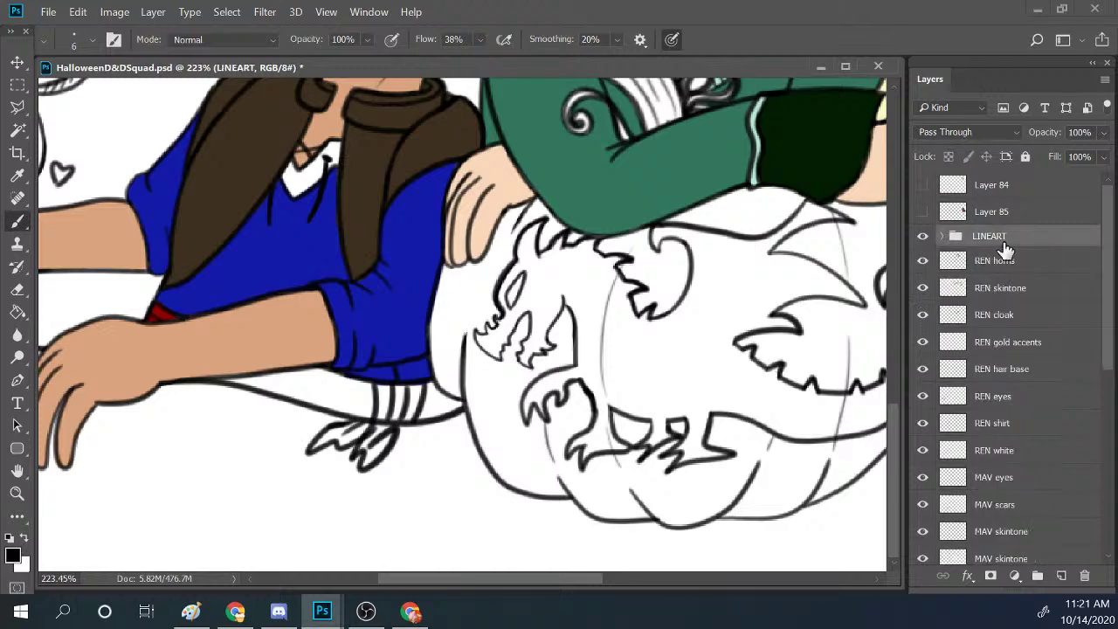
left_click_drag(1109, 281, 1104, 426)
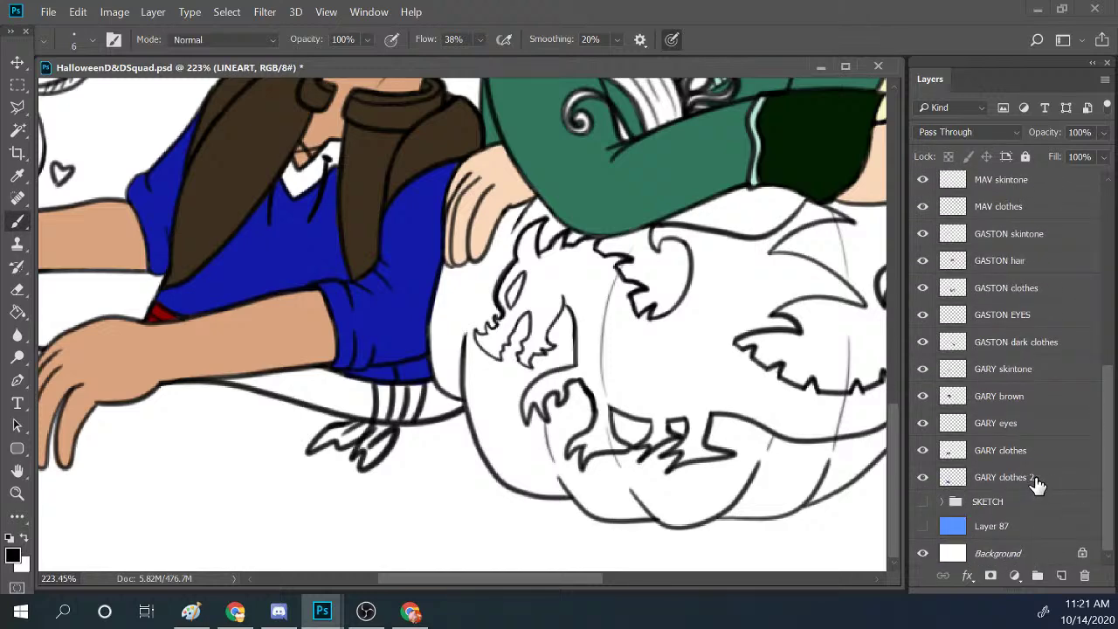
left_click(1035, 478)
left_click_drag(407, 367, 406, 390)
key("ctrl+z")
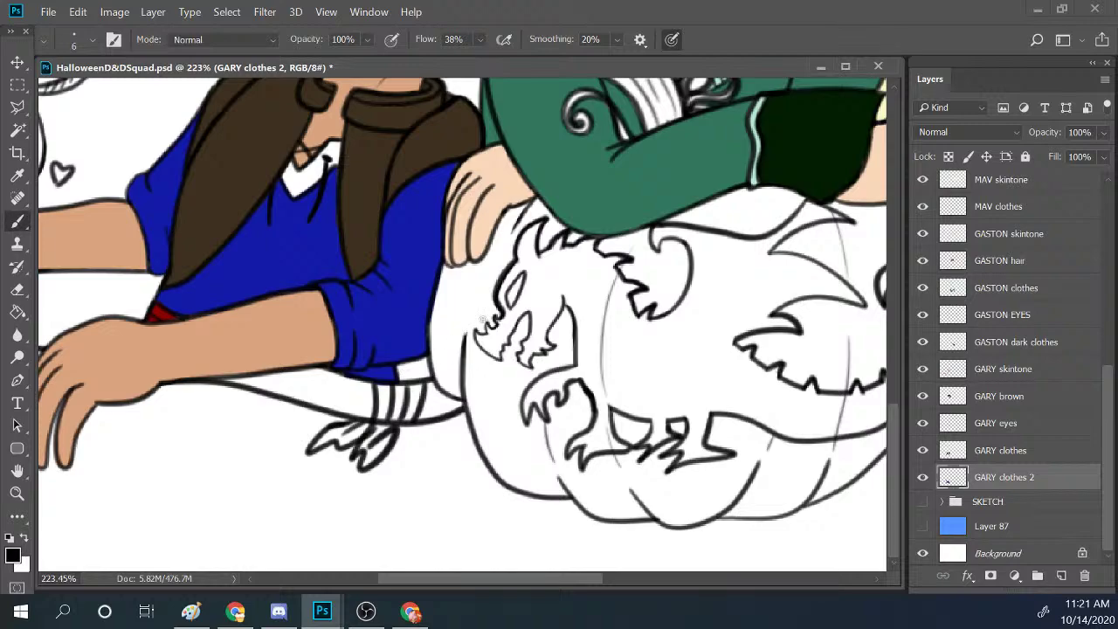
Bring up the 5-30-20 Ren + Gary reference image and examine Gary's shirt collar.
left_click(17, 492)
left_click_drag(411, 354, 376, 322)
mouse_move(328, 611)
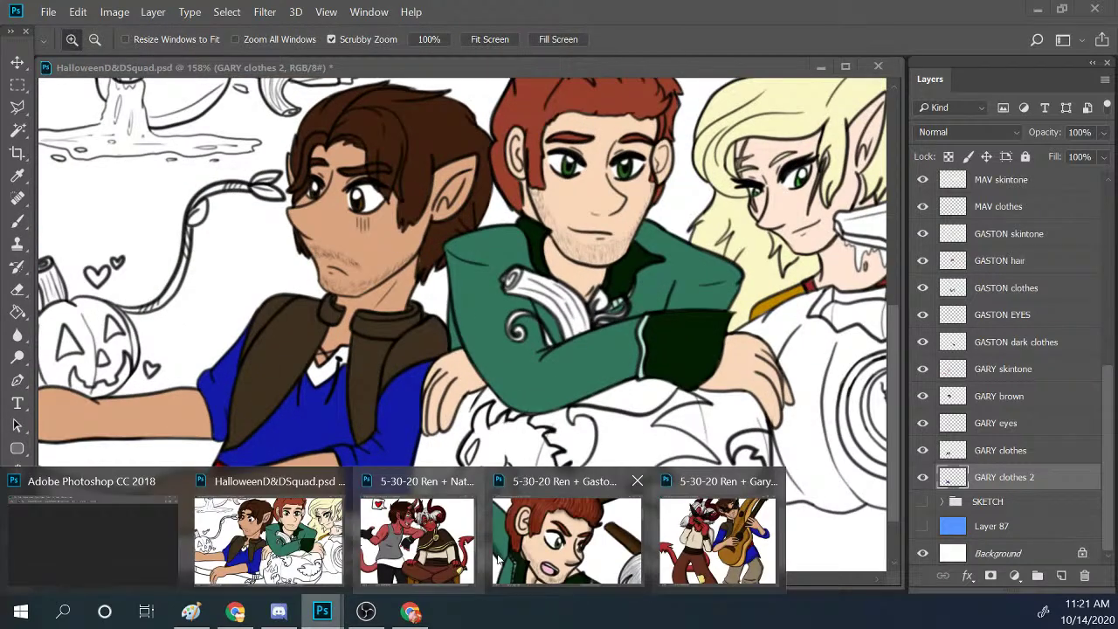
left_click(698, 545)
left_click_drag(529, 214, 531, 217)
key("ctrl+0")
left_click(726, 71)
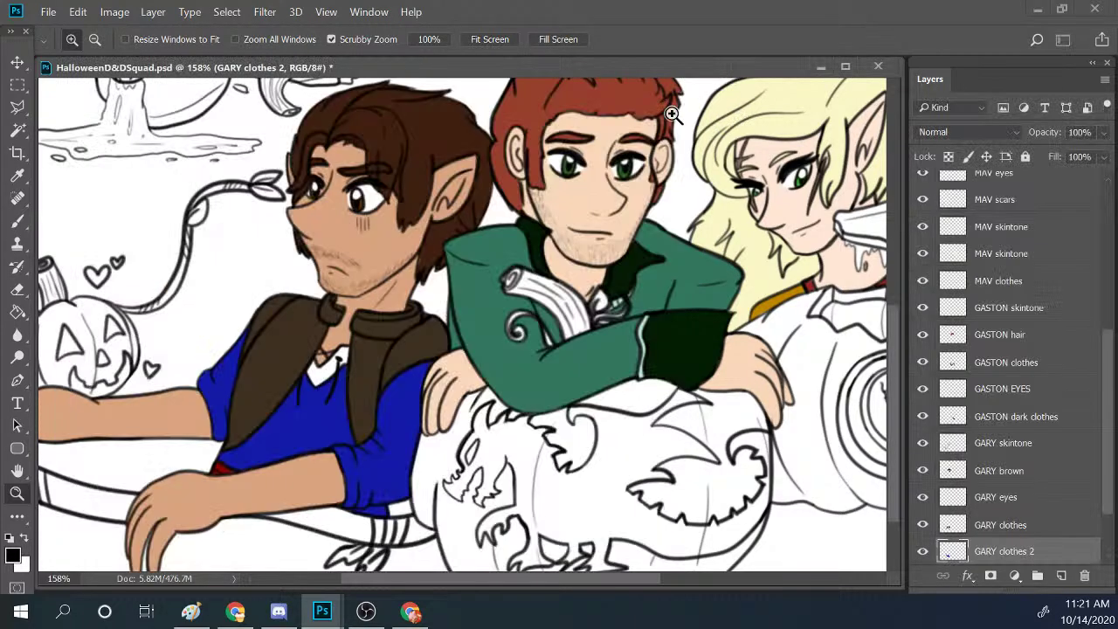
Paint the white area of Gary's shirt collar with blue sampled from his shirt on the GARY clothes 2 layer.
left_click_drag(385, 371, 404, 366)
key("b")
mouse_move(277, 387)
left_mouse_down()
mouse_move(289, 377)
mouse_move(323, 341)
mouse_move(289, 405)
mouse_move(327, 339)
mouse_move(317, 386)
mouse_move(330, 345)
mouse_move(325, 381)
mouse_move(332, 349)
left_mouse_up()
left_click(282, 429, "alt")
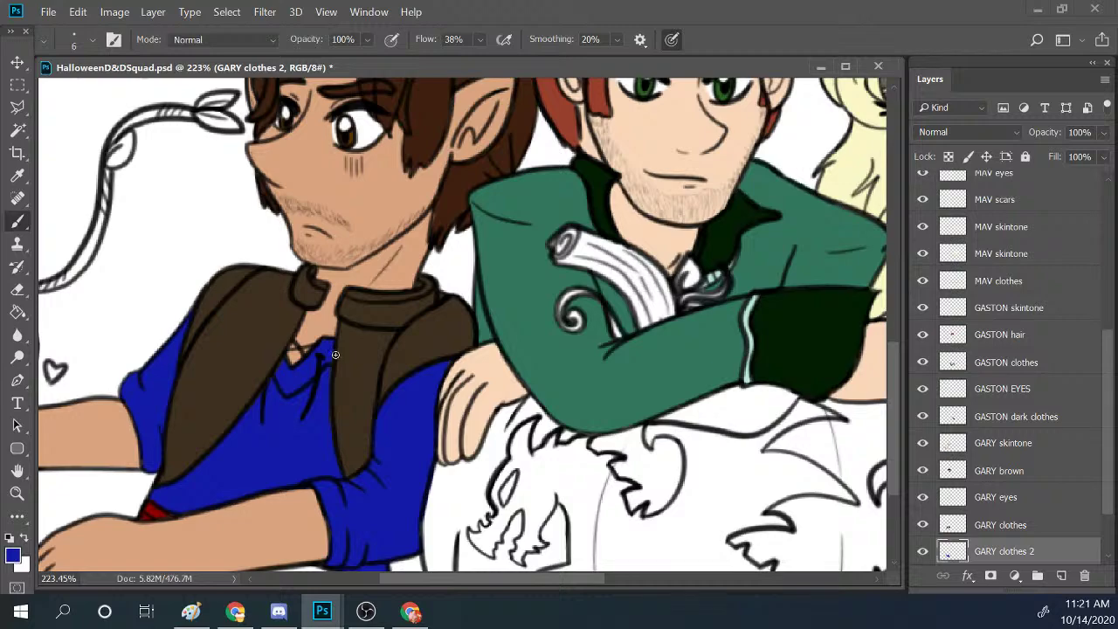
scroll(332, 349, "down", 4)
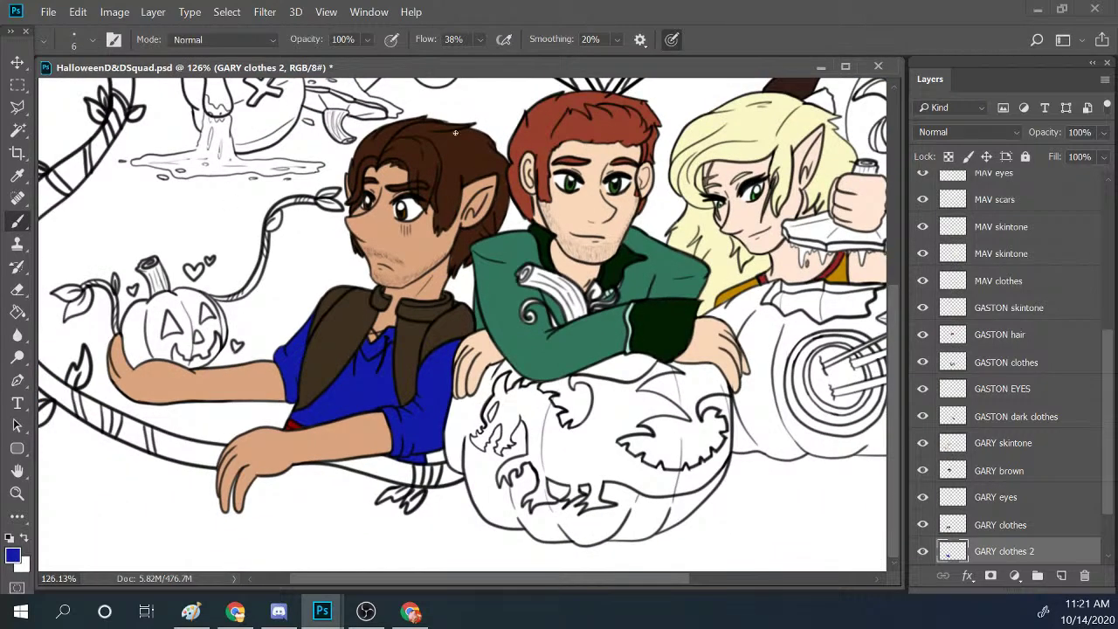
Toggle the visibility of GARY clothes 2 and GARY clothes to check their contents, and select the GARY clothes layer.
scroll(456, 353, "up", 5)
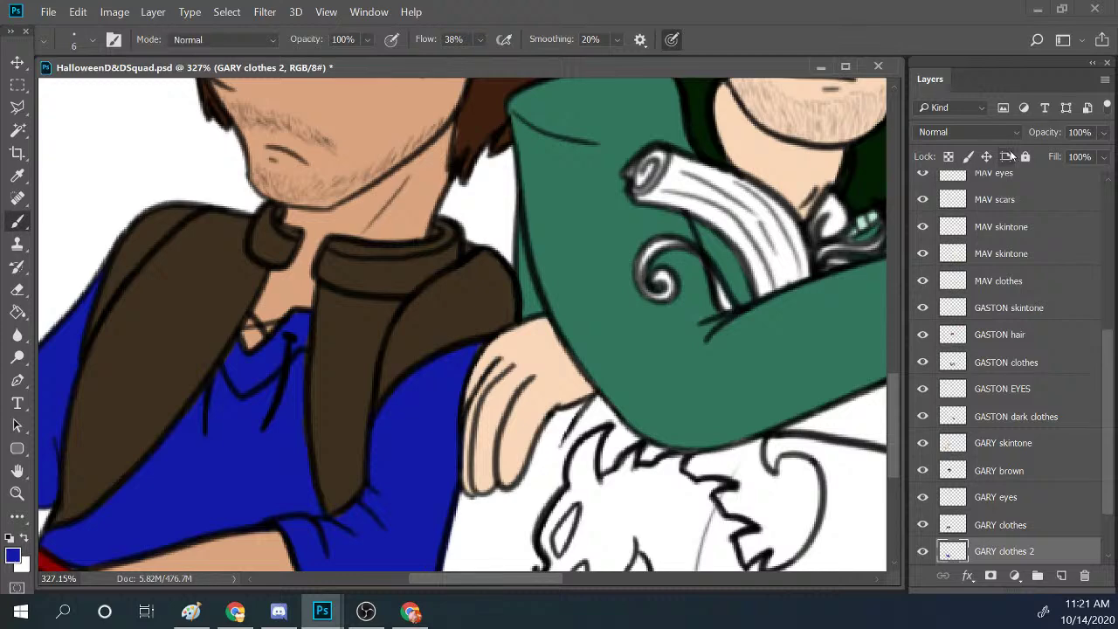
scroll(1113, 476, "down", 3)
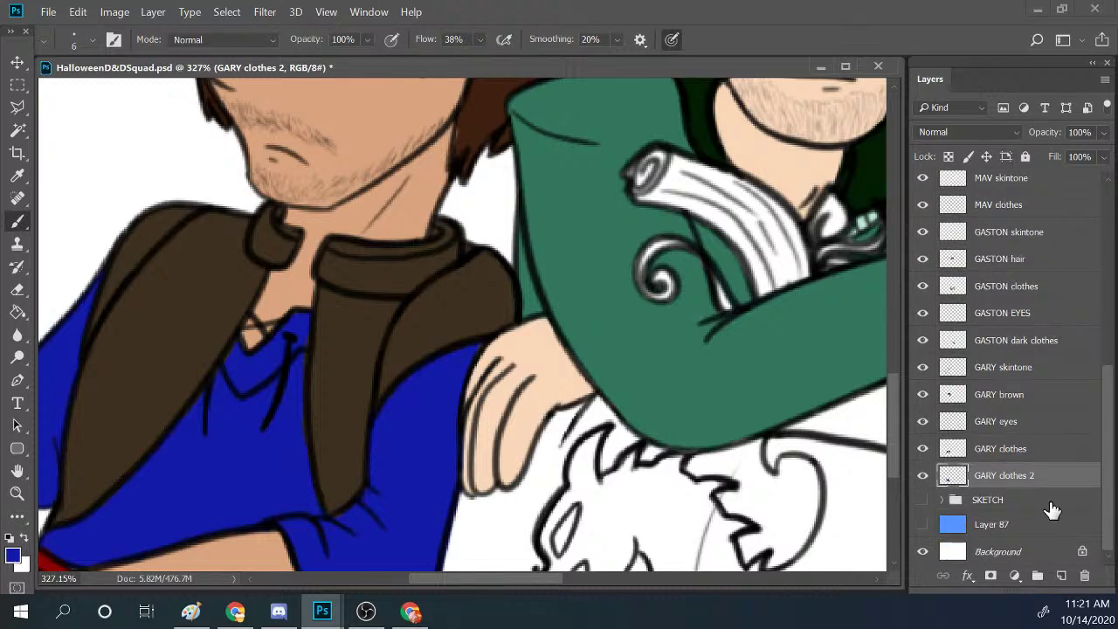
left_click(923, 475)
left_click(923, 475)
left_click(923, 448)
left_click(923, 448)
left_click(954, 448)
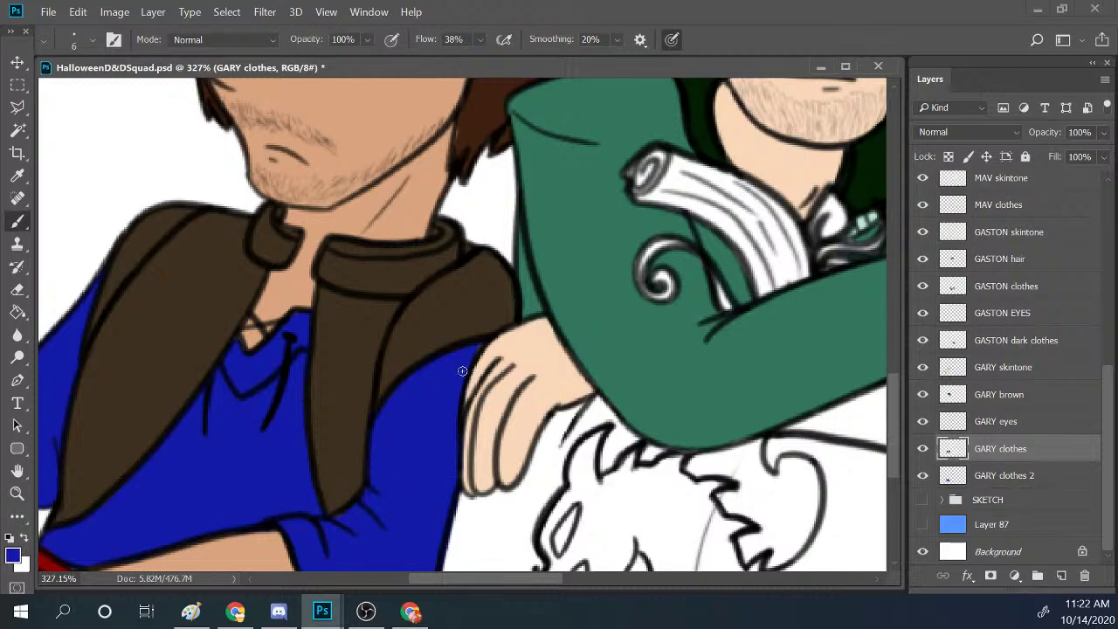
Review the flat colours across the whole illustration, from Gary's clothes to the other characters around the d20.
key("z")
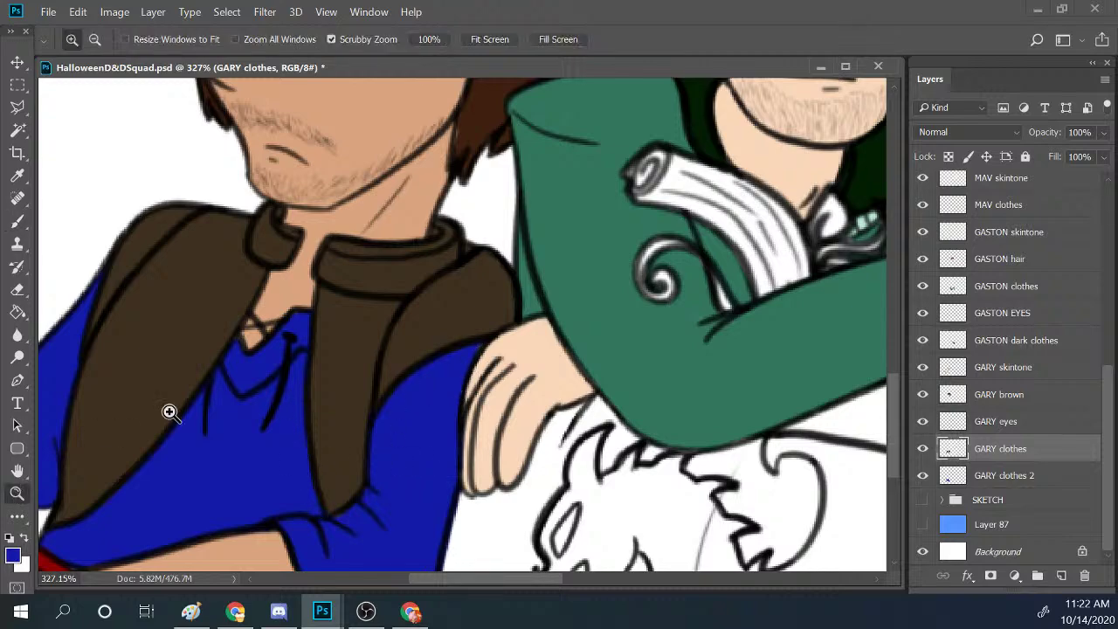
scroll(439, 379, "down", 5)
scroll(497, 368, "up", 1)
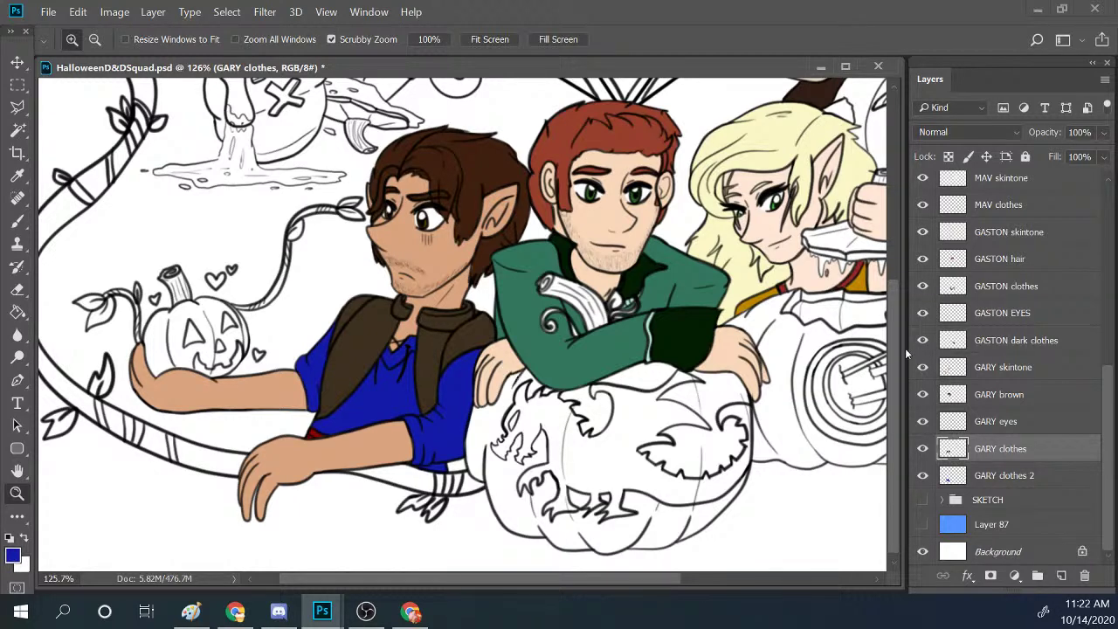
scroll(875, 320, "up", 2)
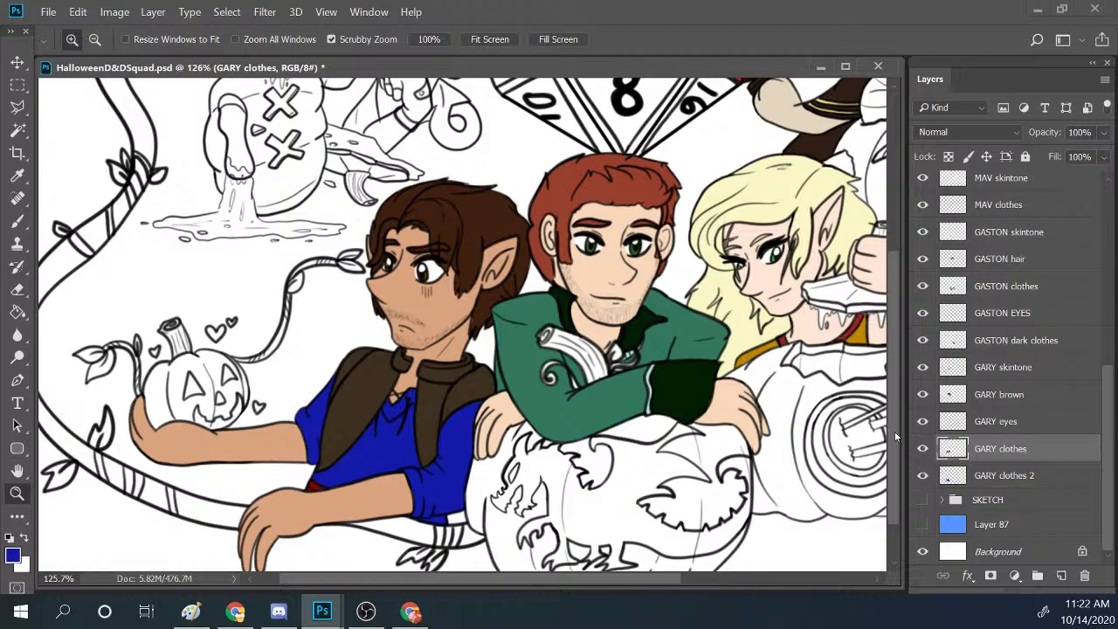
left_click_drag(894, 431, 882, 299)
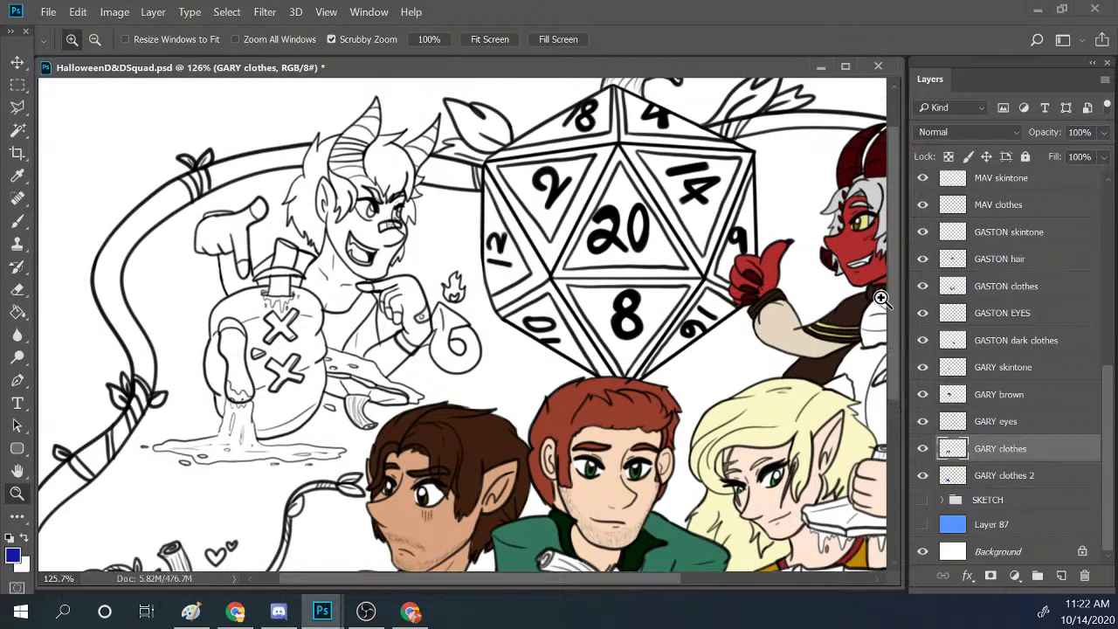
left_click_drag(777, 450, 704, 487)
key("ctrl+0")
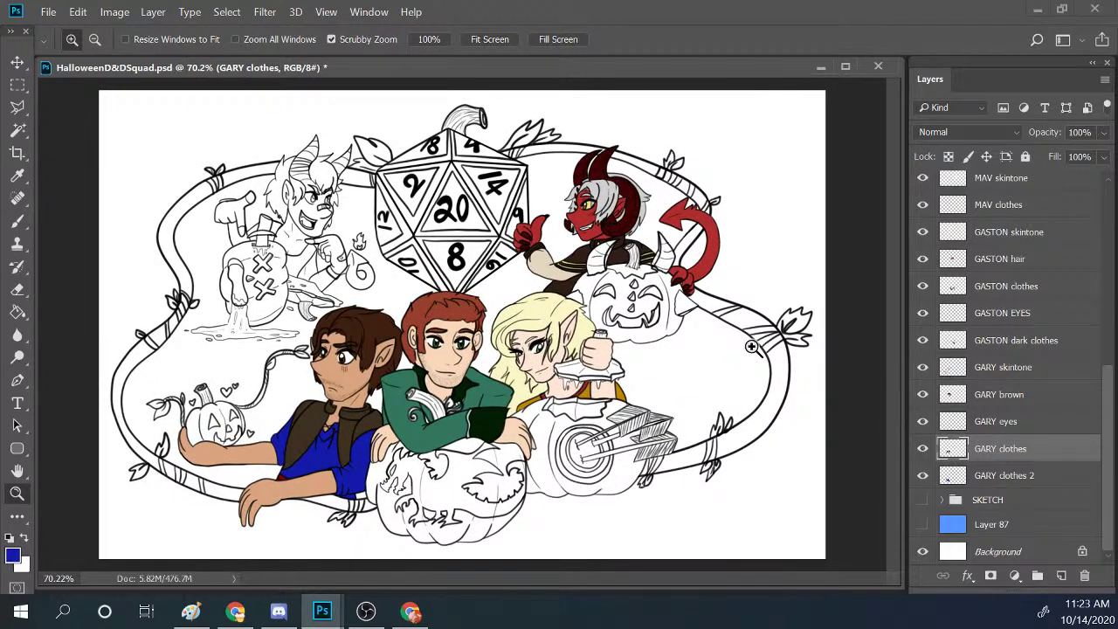
left_click_drag(578, 383, 592, 371)
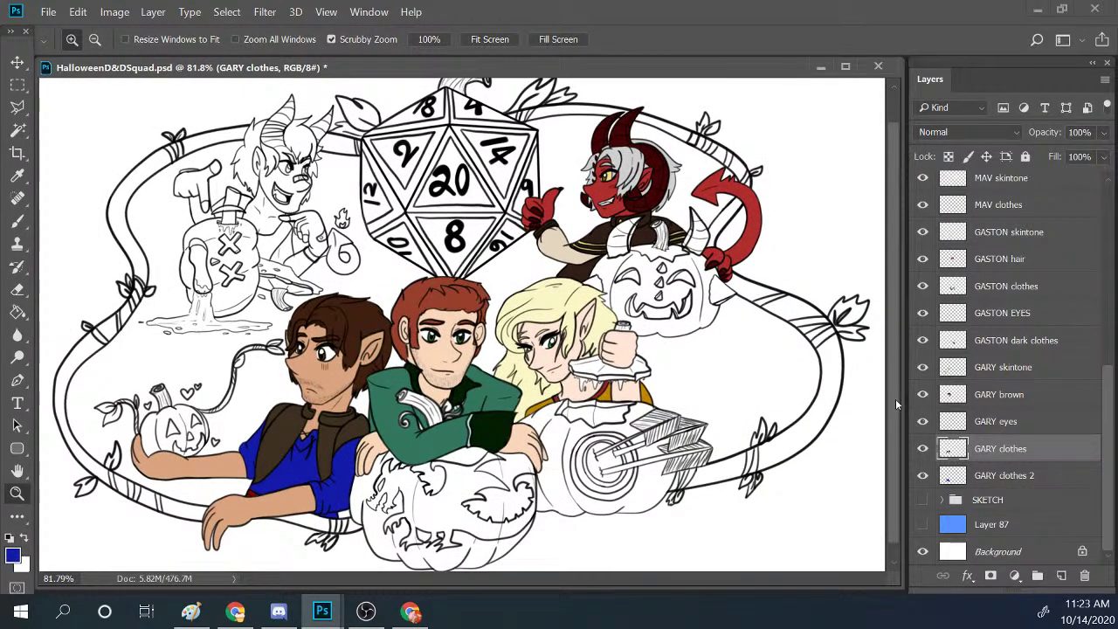
mouse_move(895, 399)
left_mouse_down()
mouse_move(904, 377)
mouse_move(904, 387)
left_mouse_up()
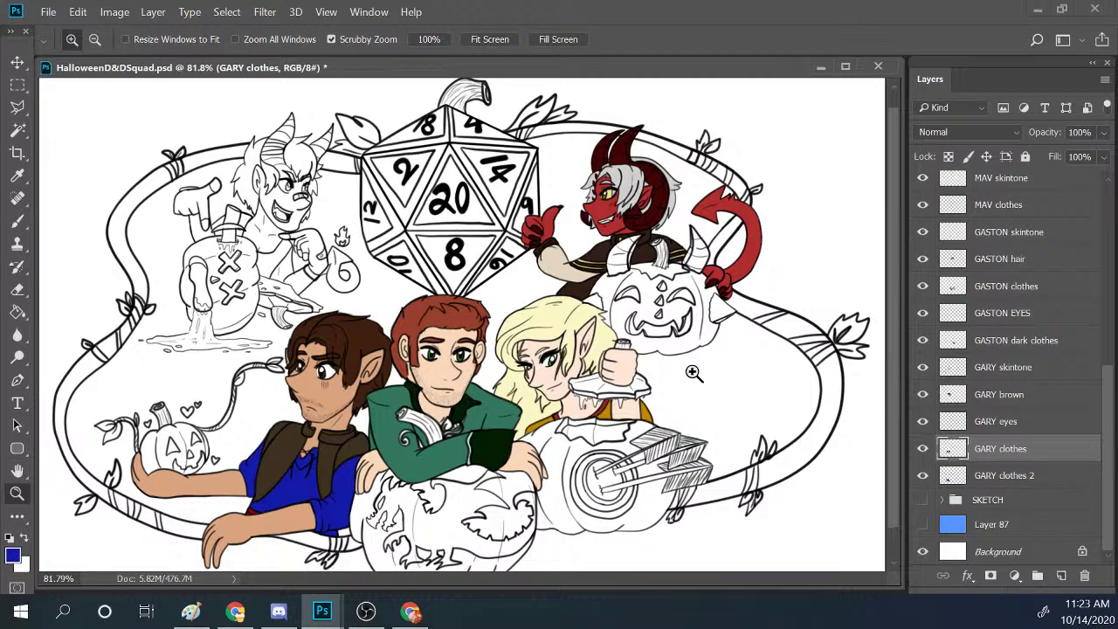
left_click_drag(686, 382, 681, 375)
left_click_drag(897, 397, 890, 380)
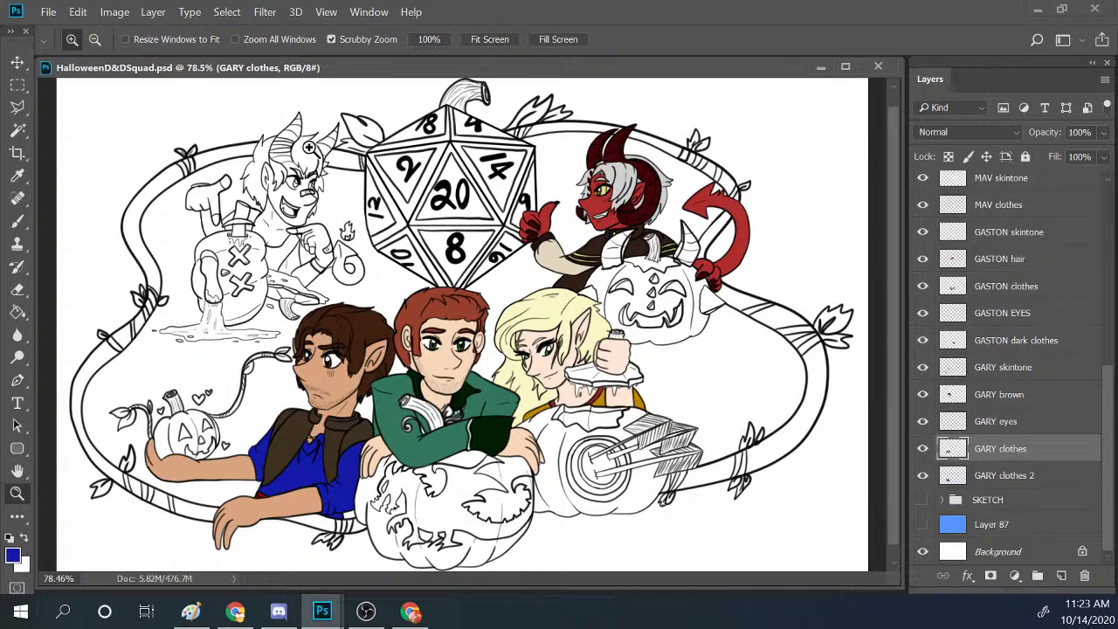
Examine the uncoloured horned character beside the d20 and compare it with the coloured characters.
left_click_drag(280, 189, 306, 199)
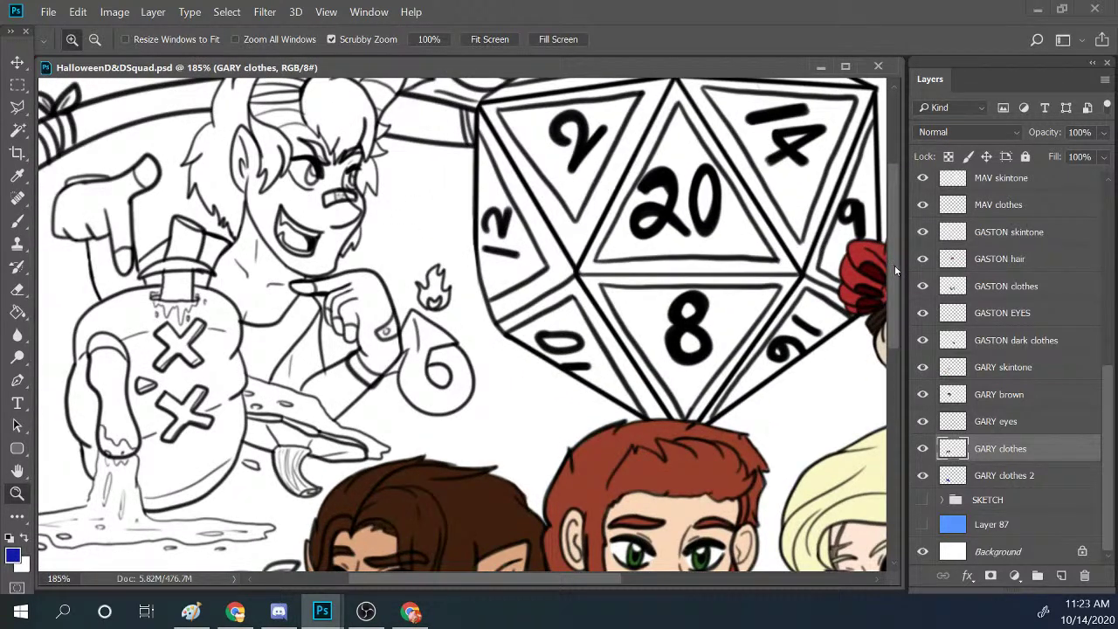
left_click_drag(894, 265, 893, 237)
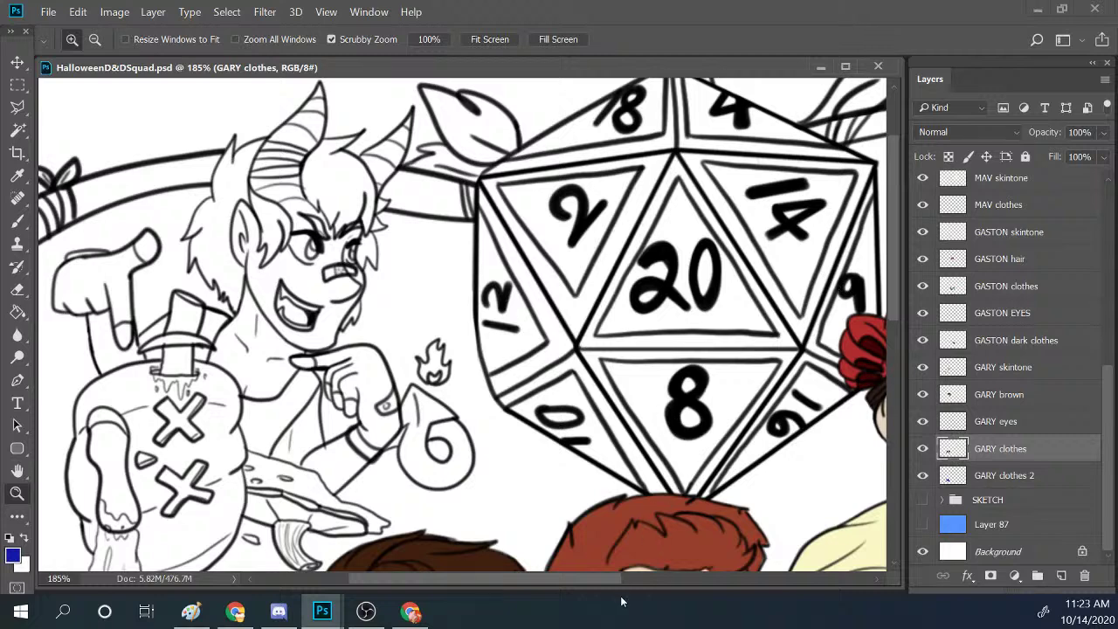
left_click_drag(597, 579, 573, 579)
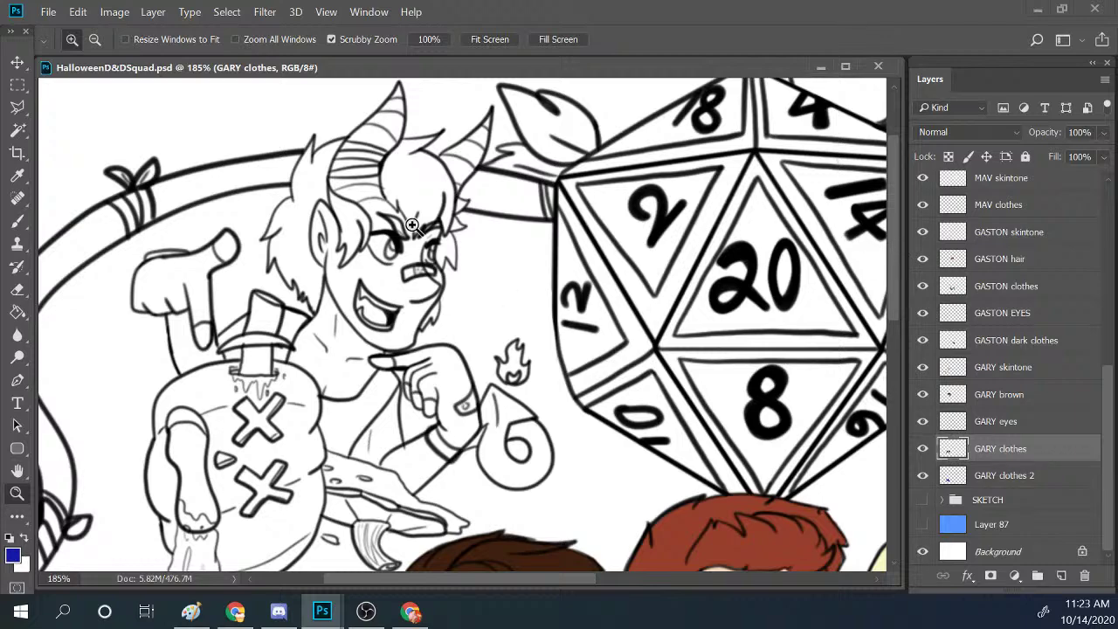
scroll(404, 293, "down", 4)
scroll(405, 293, "down", 2)
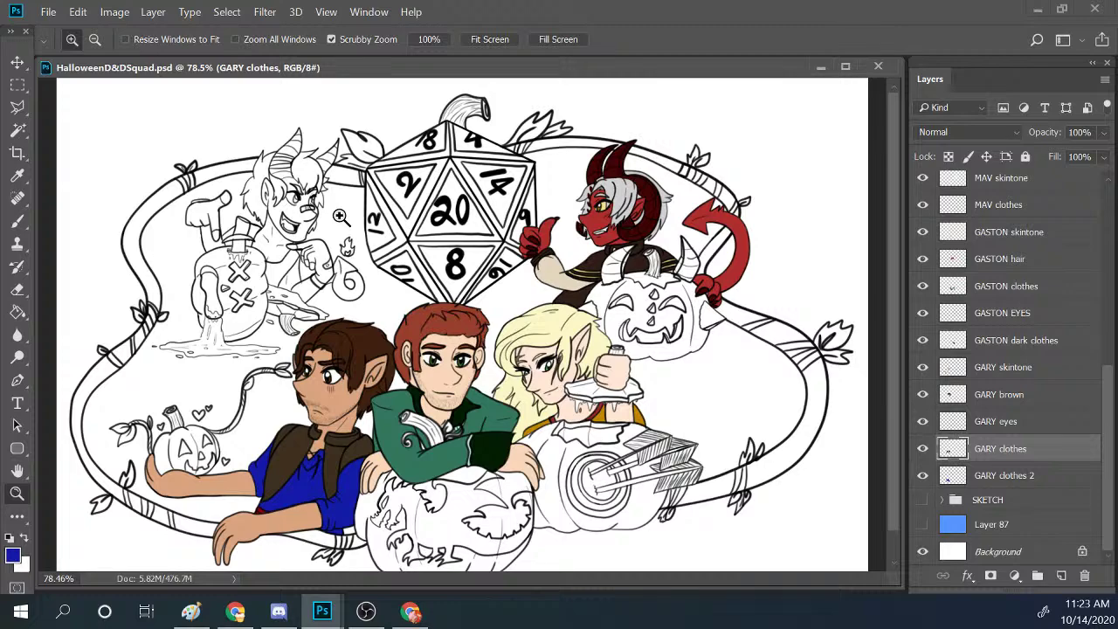
scroll(341, 216, "up", 4)
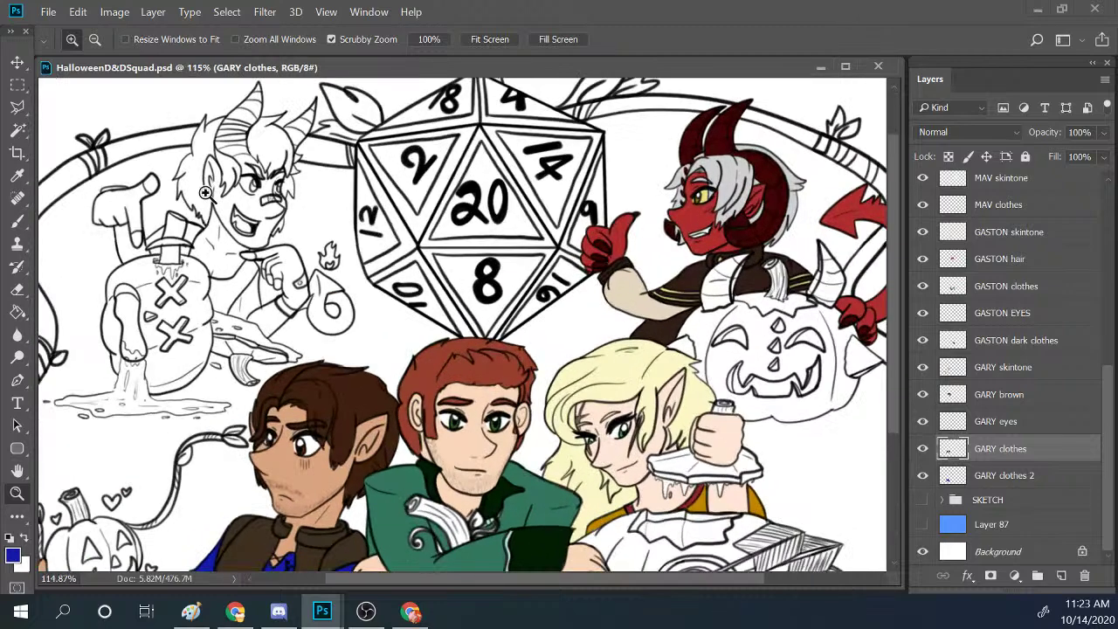
scroll(160, 193, "down", 3)
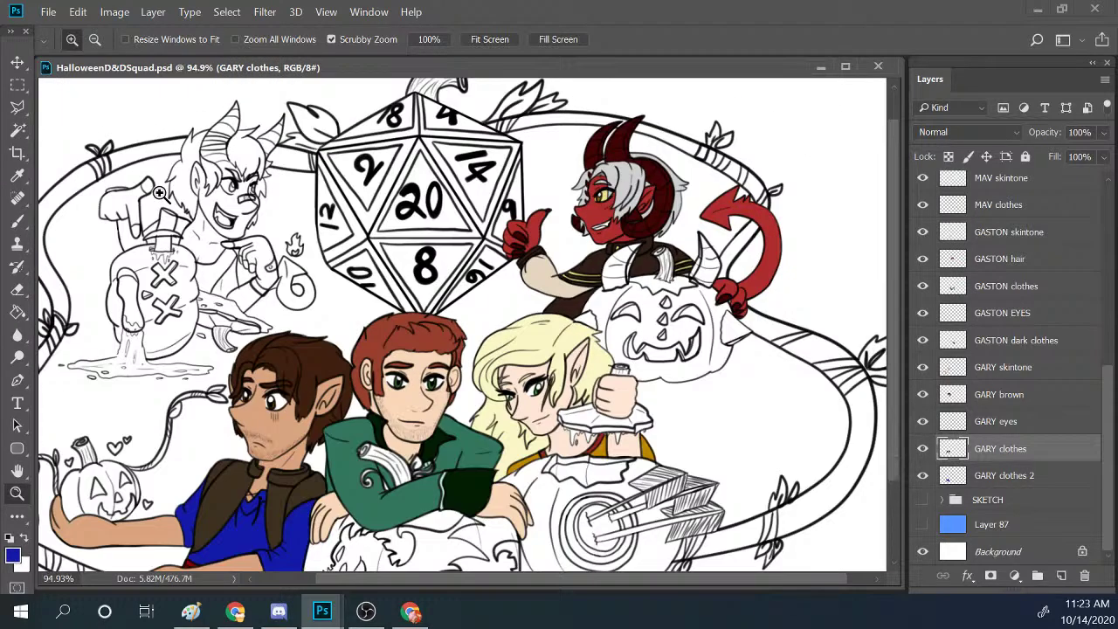
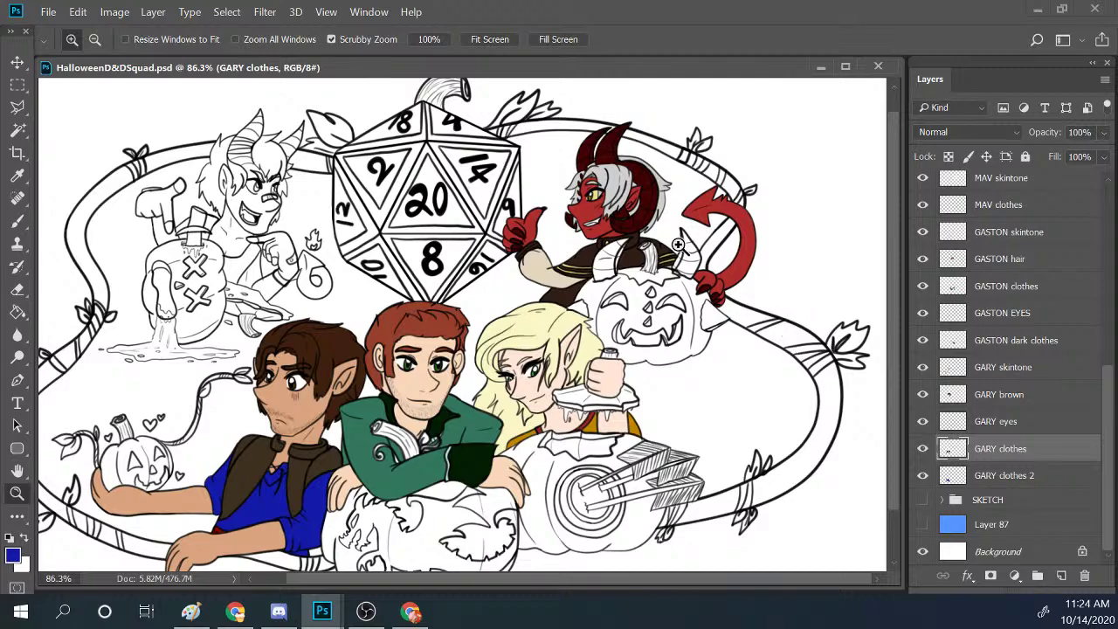
scroll(688, 199, "up", 1)
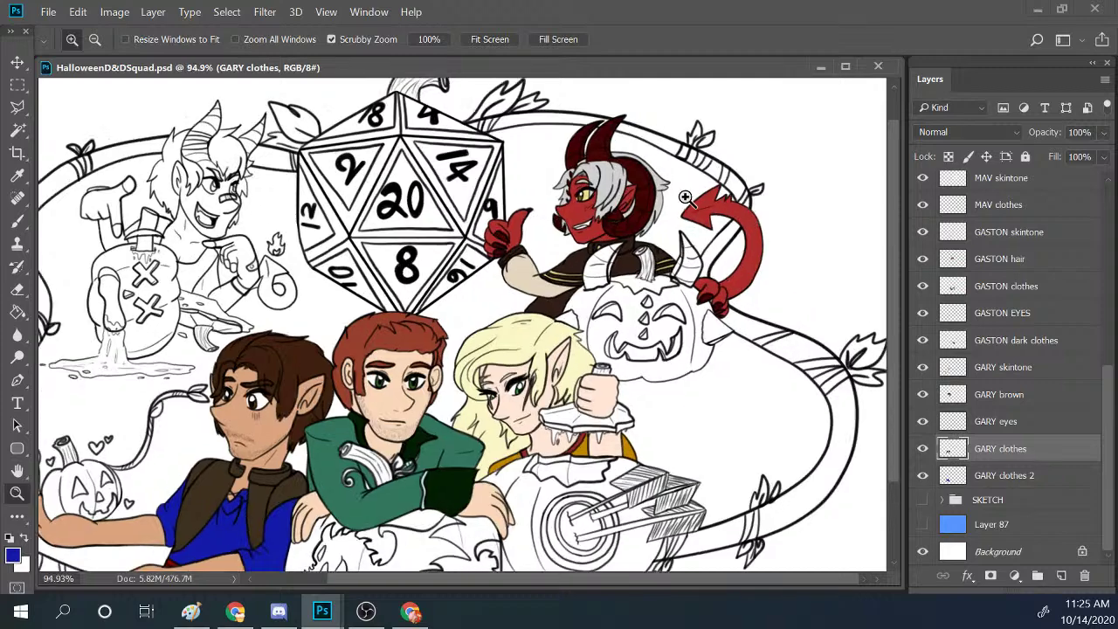
scroll(180, 213, "up", 3)
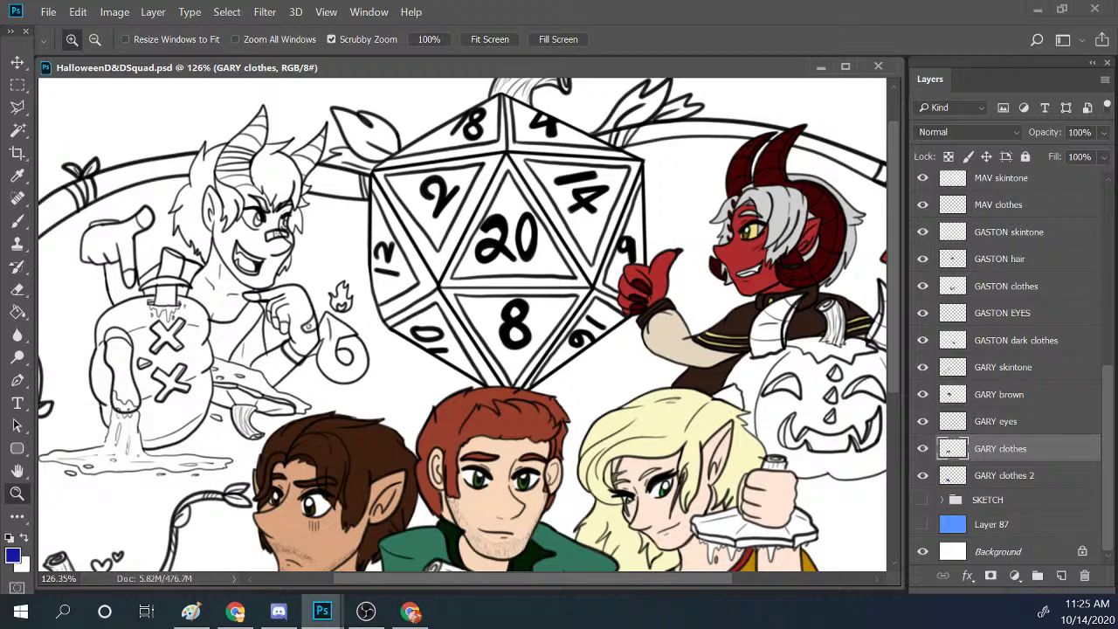
left_click_drag(254, 479, 196, 478)
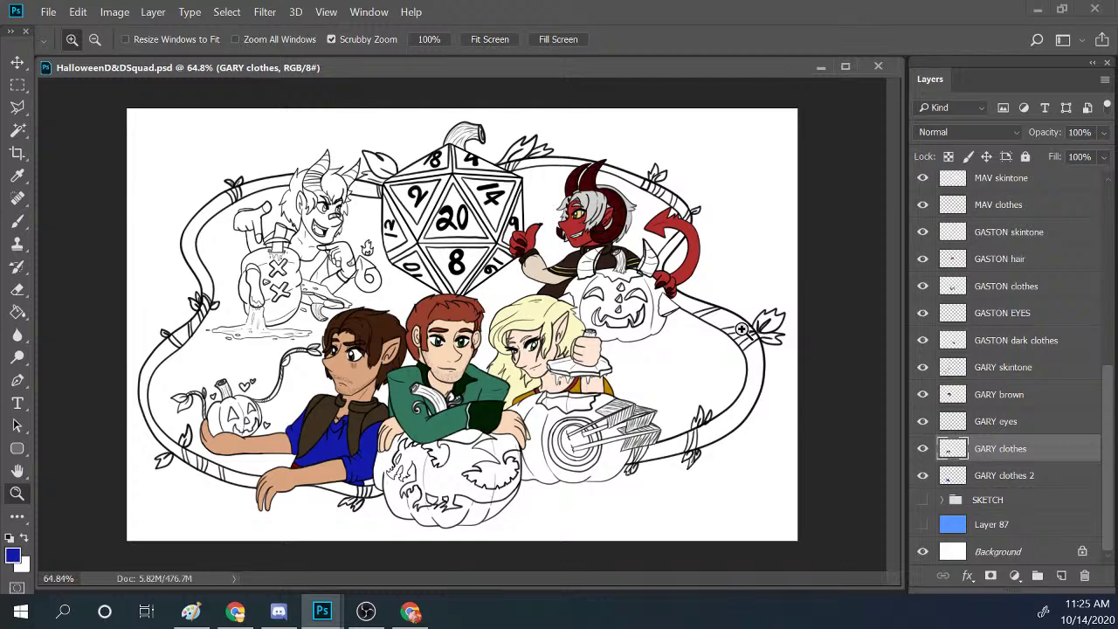
left_click_drag(413, 199, 409, 197)
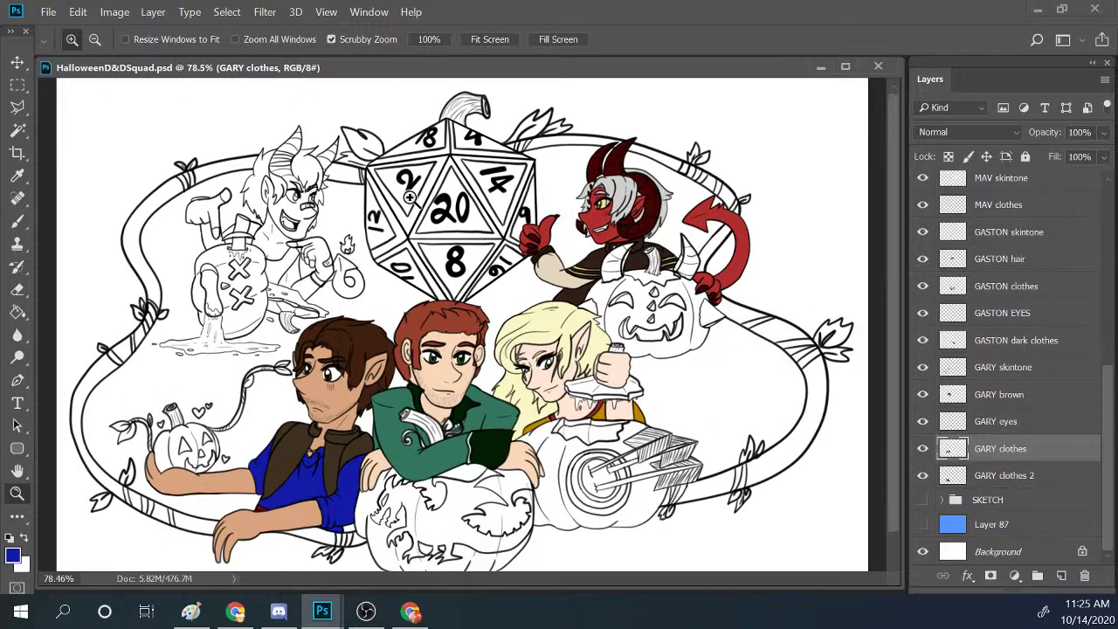
Select the GARY clothes 2 layer with the uncoloured horned character in close view.
scroll(409, 197, "up", 9)
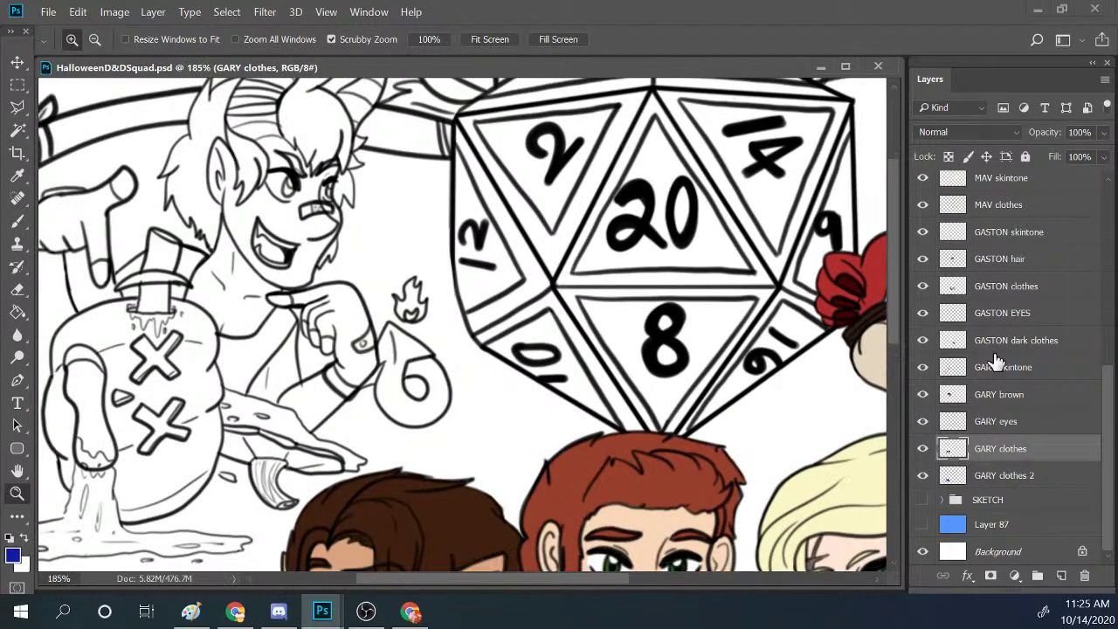
left_click_drag(897, 330, 890, 302)
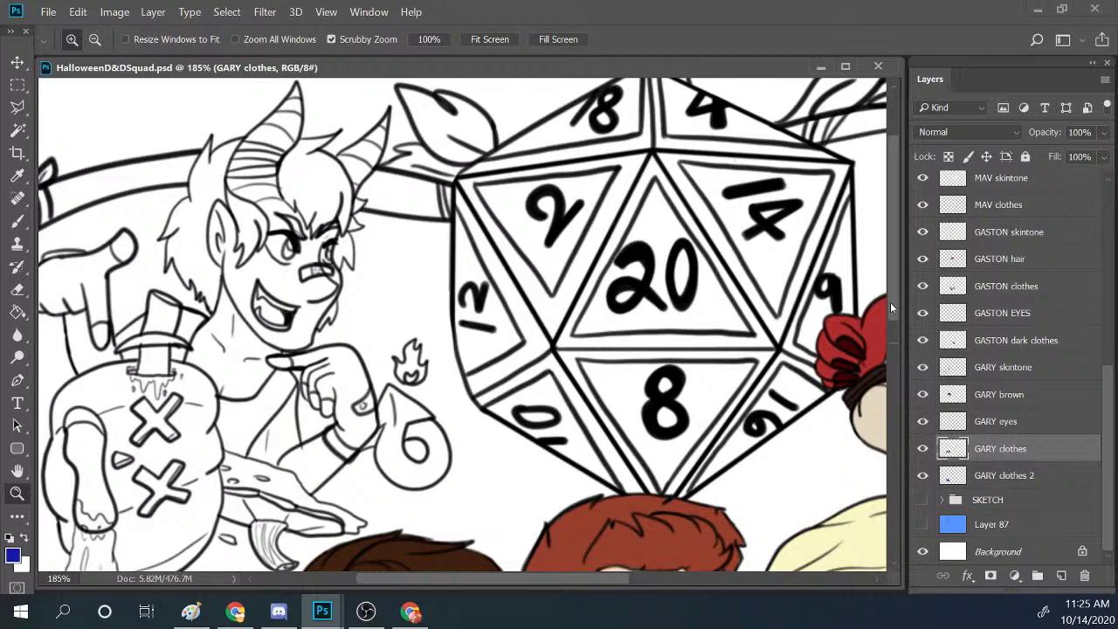
scroll(587, 576, "left", 2)
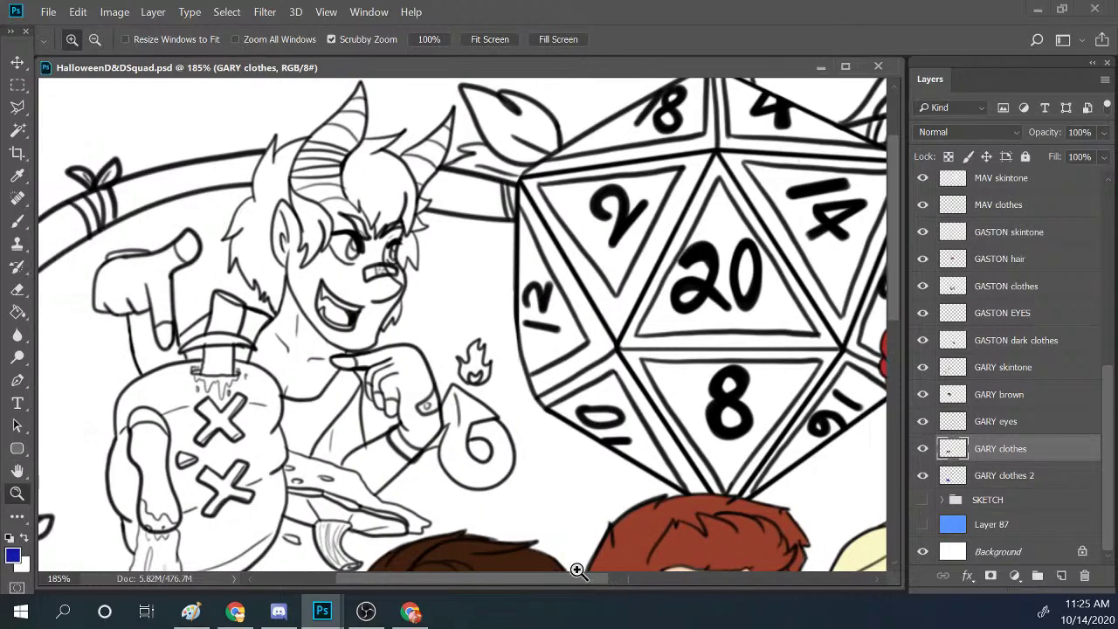
key("alt+bracketleft")
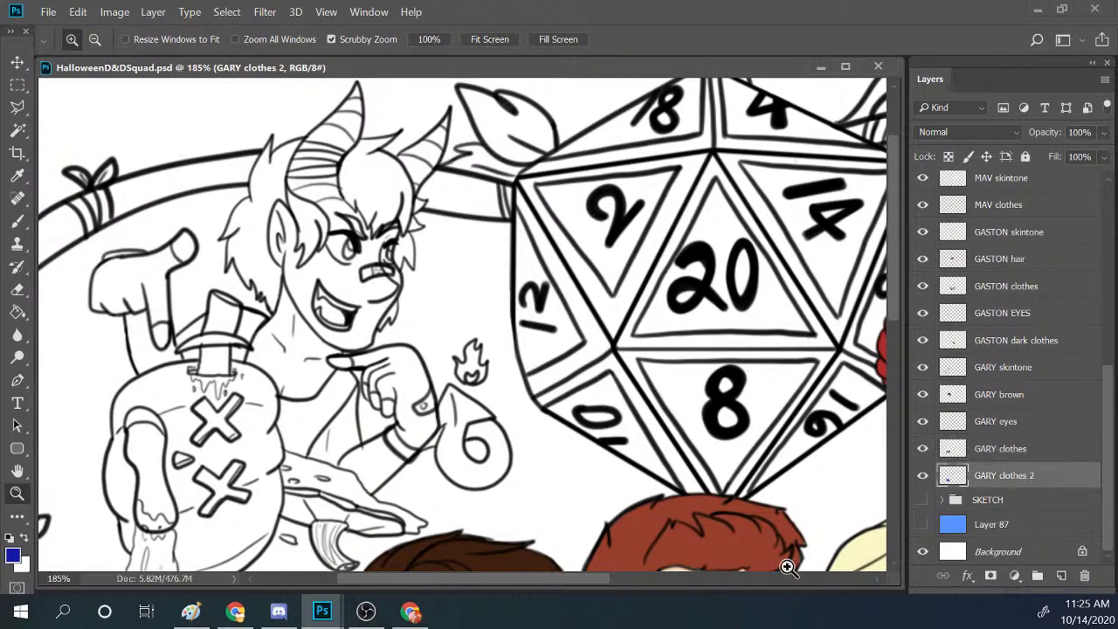
left_click_drag(601, 580, 600, 618)
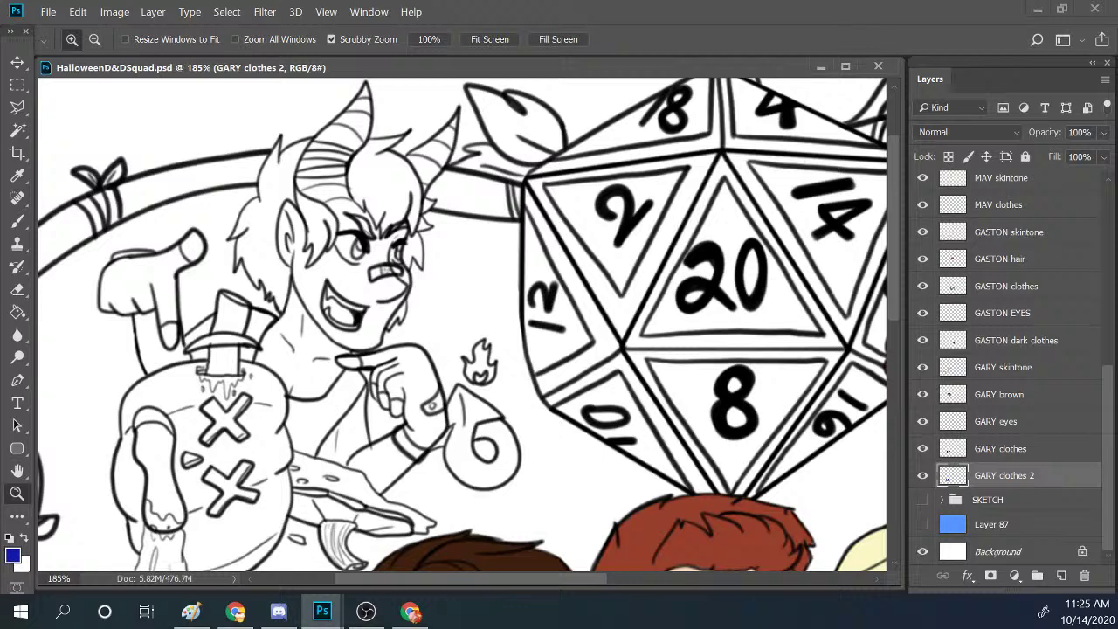
key("alt+Tab")
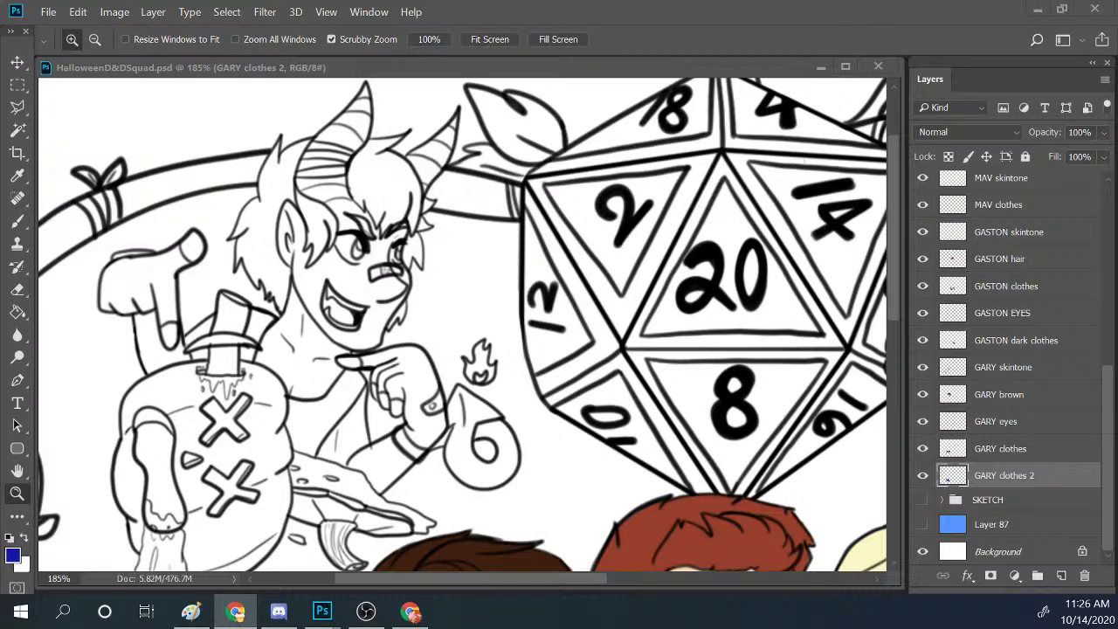
key("alt+Tab")
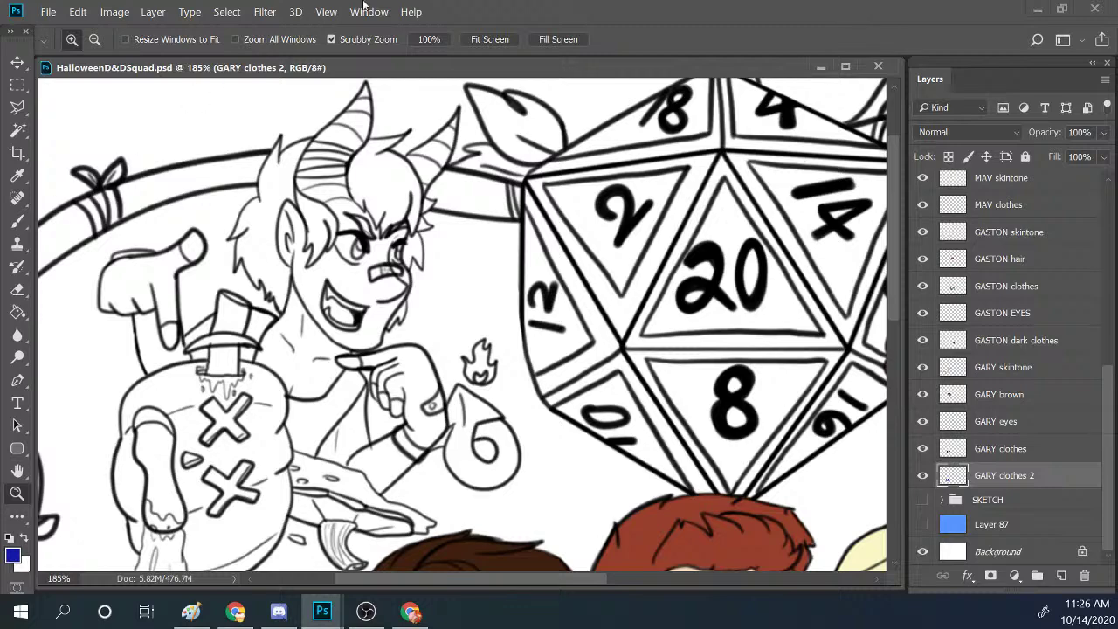
scroll(532, 192, "down", 2)
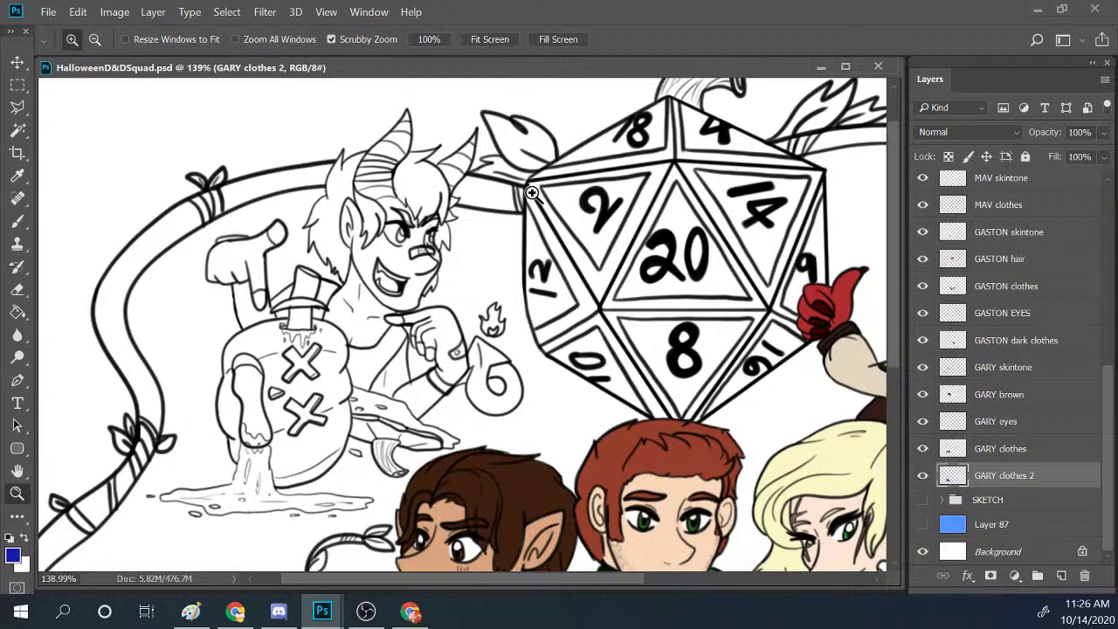
scroll(532, 192, "down", 3)
scroll(532, 192, "up", 1)
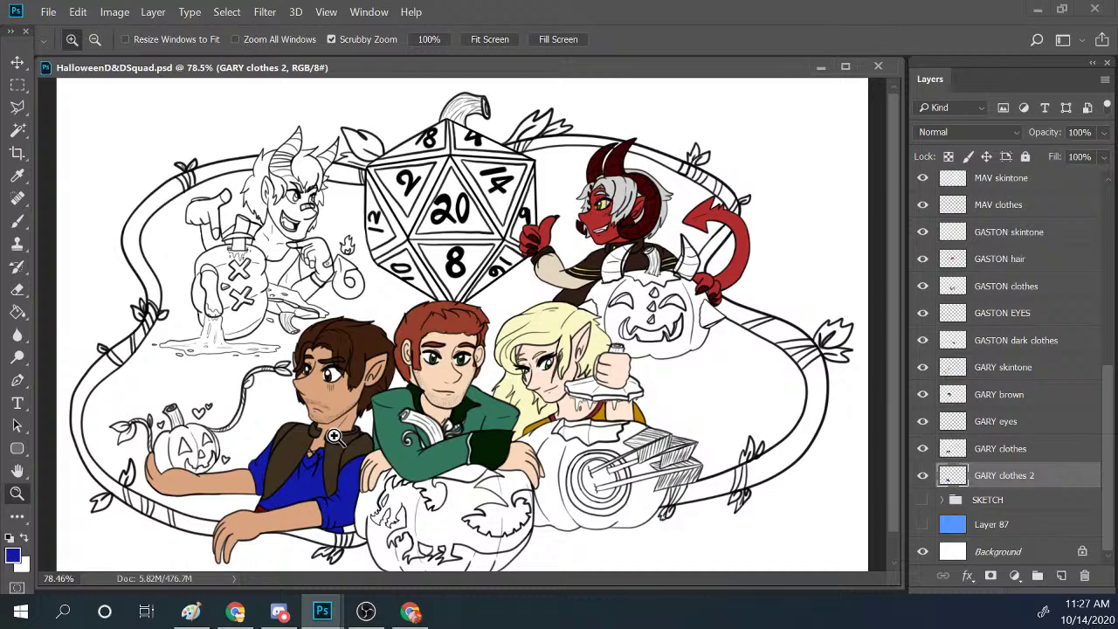
Sample the horned character's red skin tone from the 5-30-20 Ren + Nate.png reference, then close that reference image.
left_click_drag(333, 214, 351, 207)
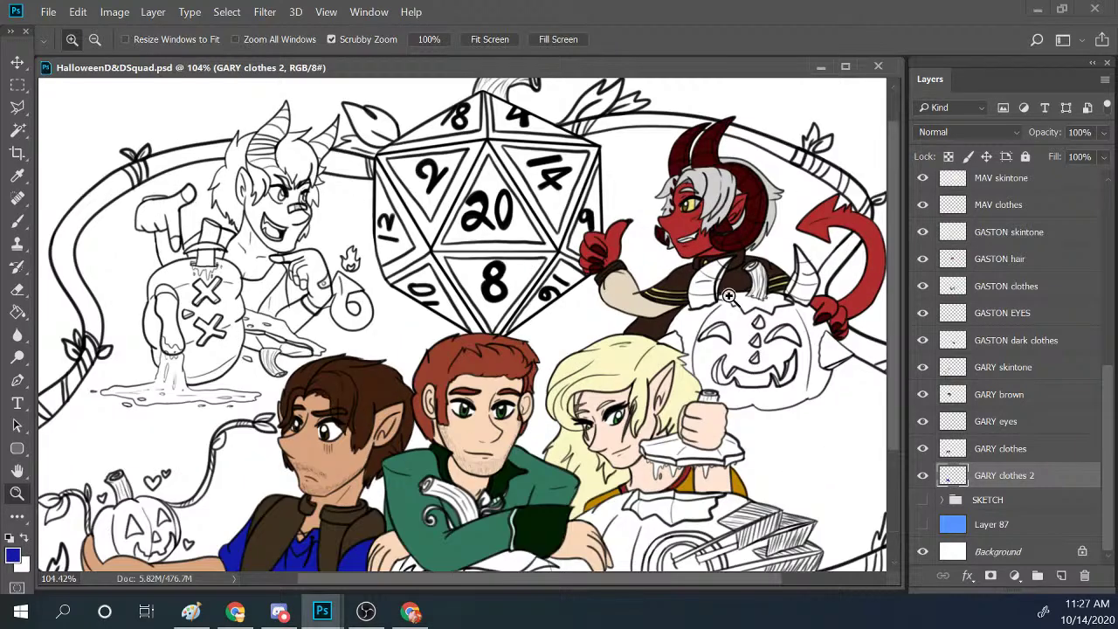
mouse_move(322, 611)
left_click(322, 611)
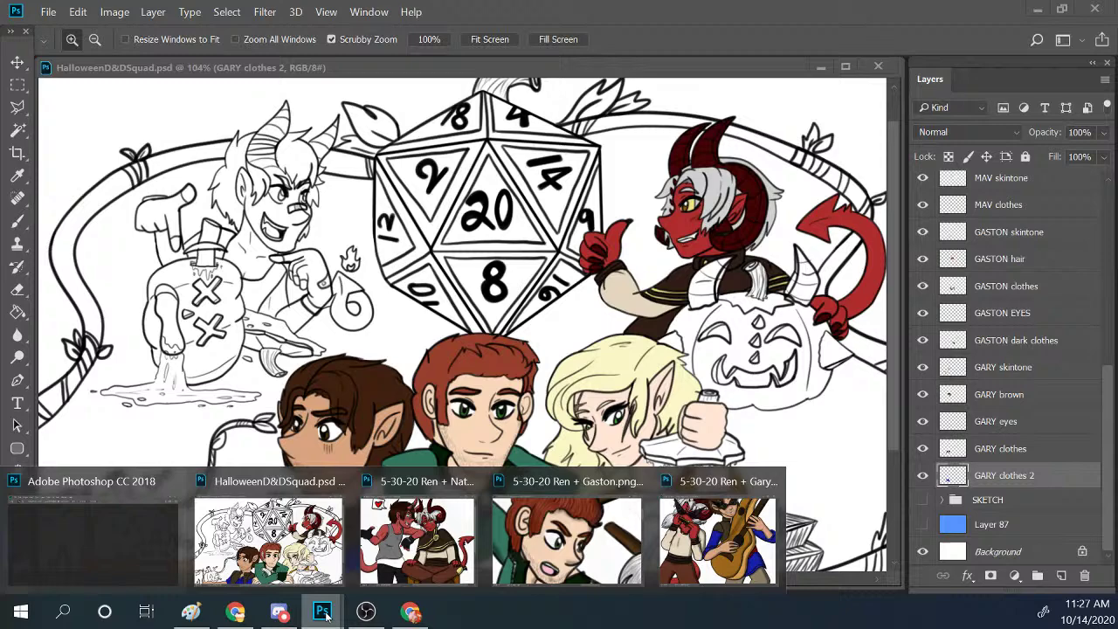
left_click(427, 583)
left_click(16, 221)
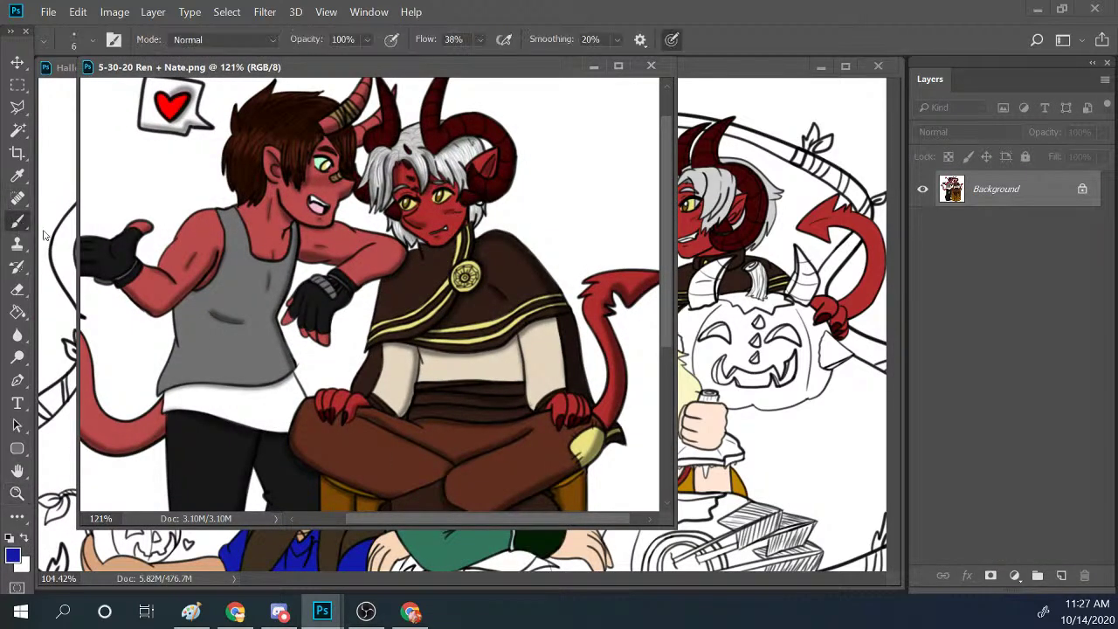
left_click(293, 206, "alt")
left_click_drag(520, 71, 663, 123)
left_click(661, 73)
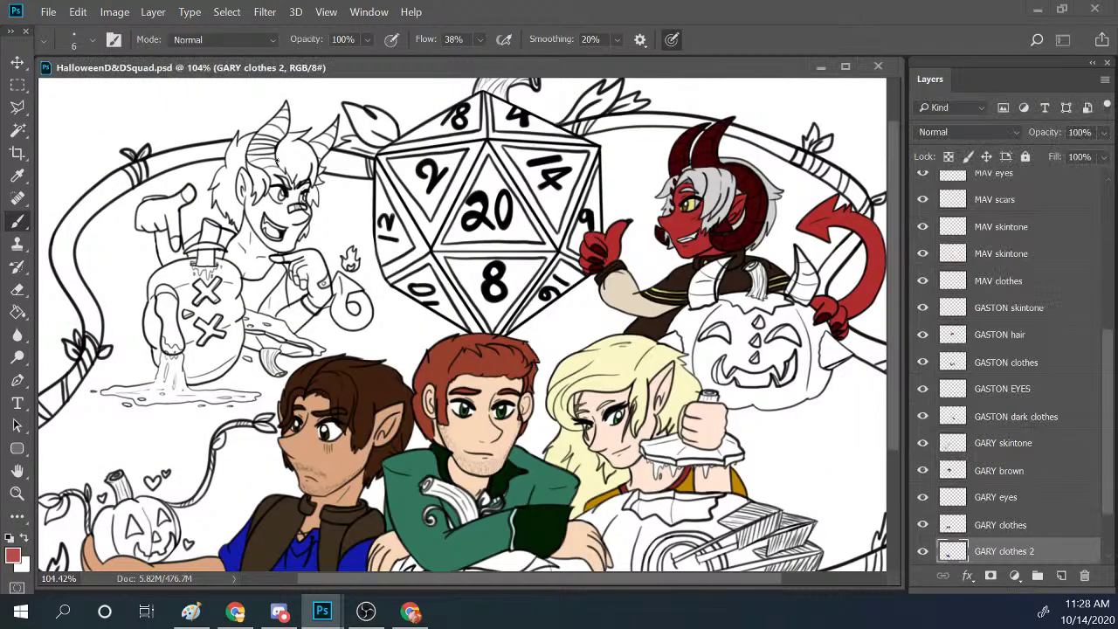
Add a new layer directly above the SKETCH group and name it NATE skintone.
scroll(278, 154, "up", 6)
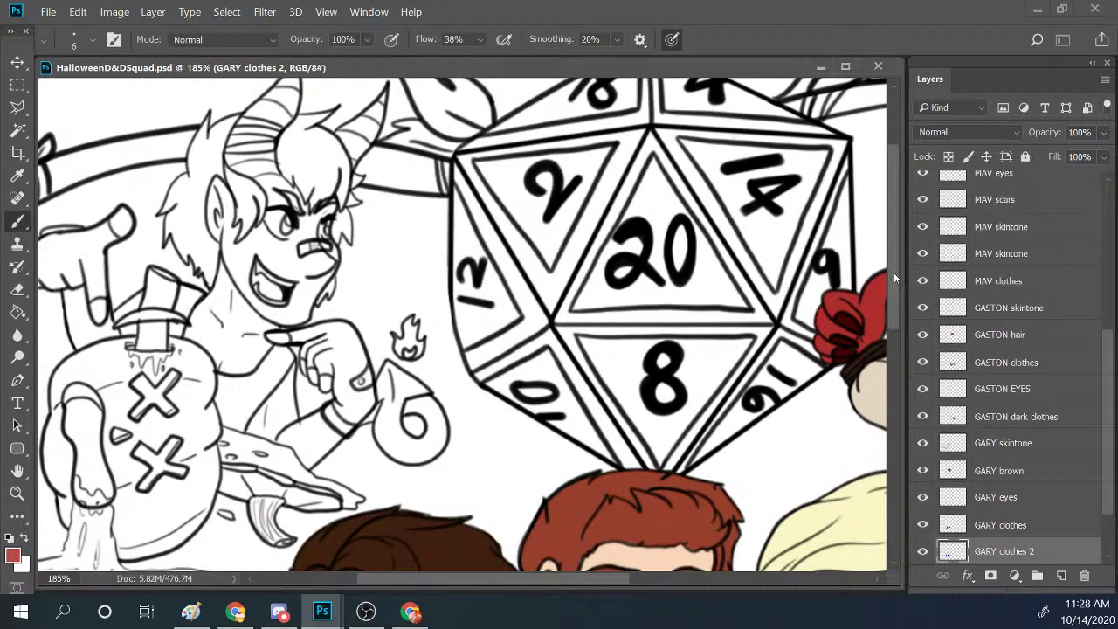
scroll(893, 276, "up", 3)
scroll(1082, 454, "down", 3)
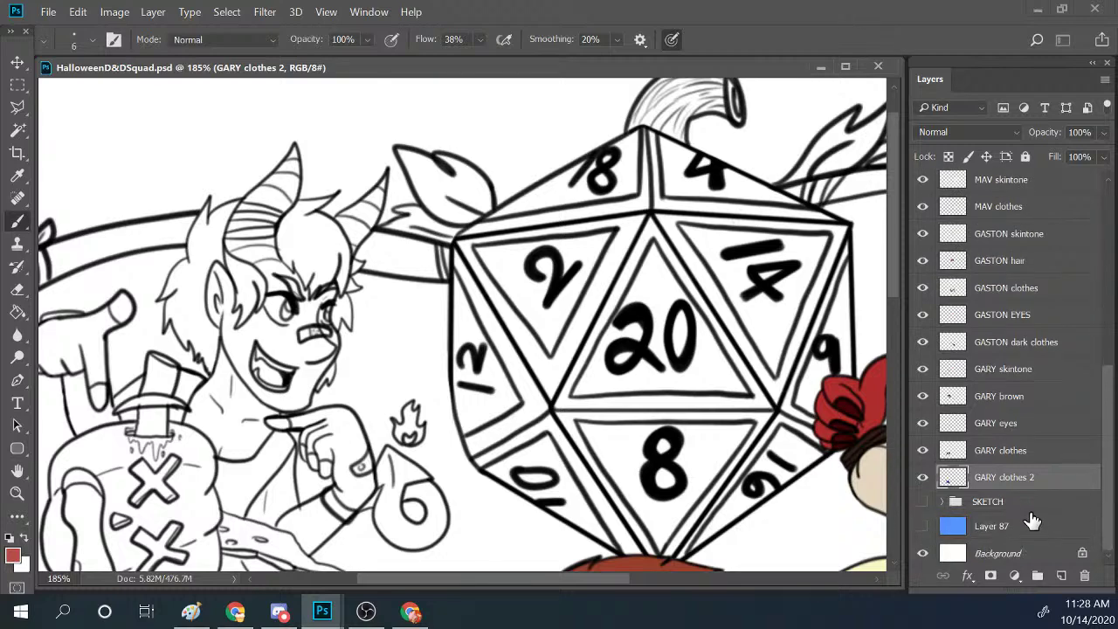
left_click(1030, 503)
left_click(1061, 575)
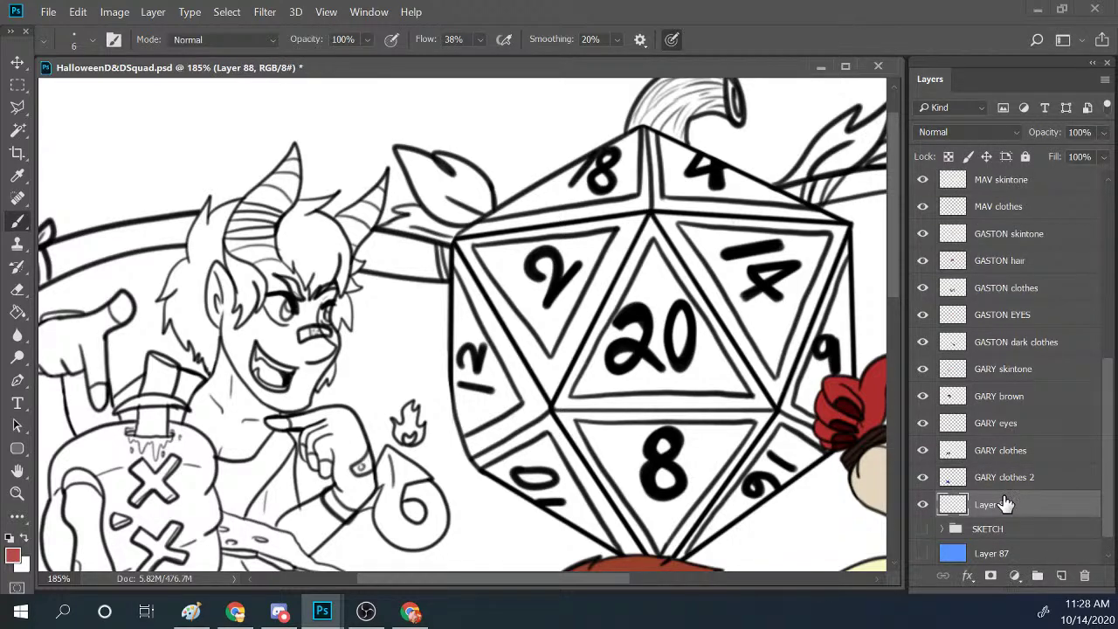
double_click(1004, 504)
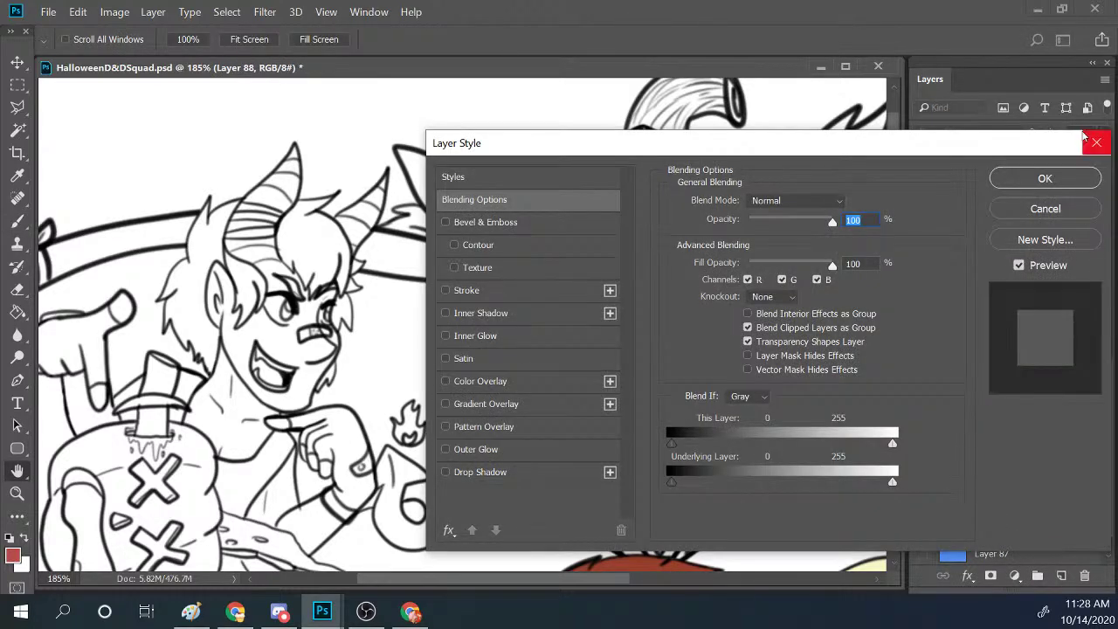
left_click(1087, 140)
double_click(993, 504)
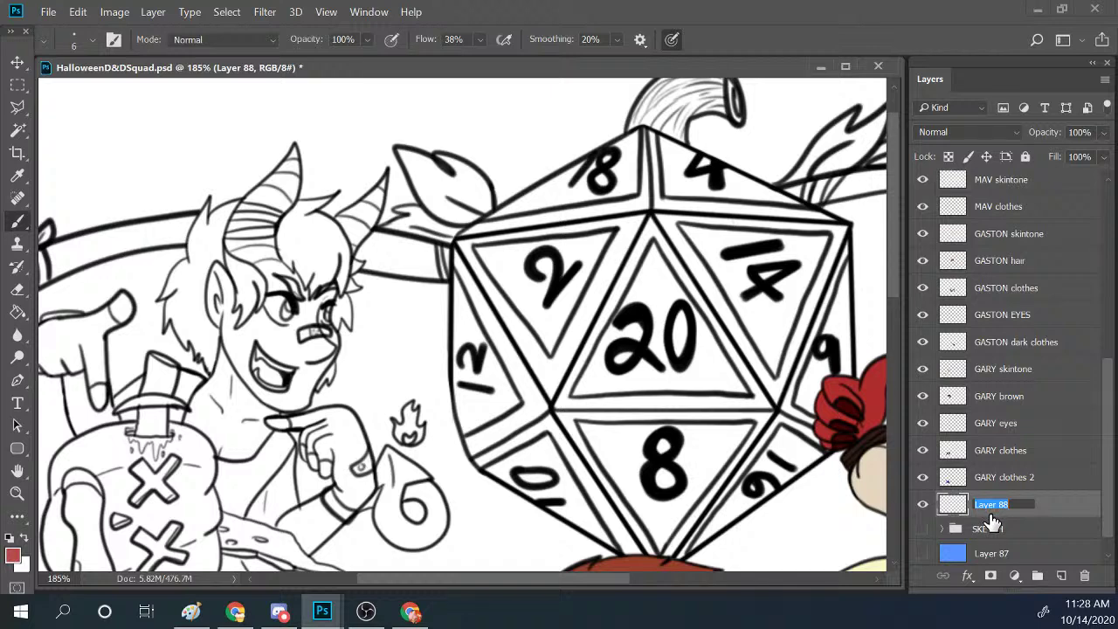
type("NM")
type("A")
type("TE skintone")
left_click(950, 507)
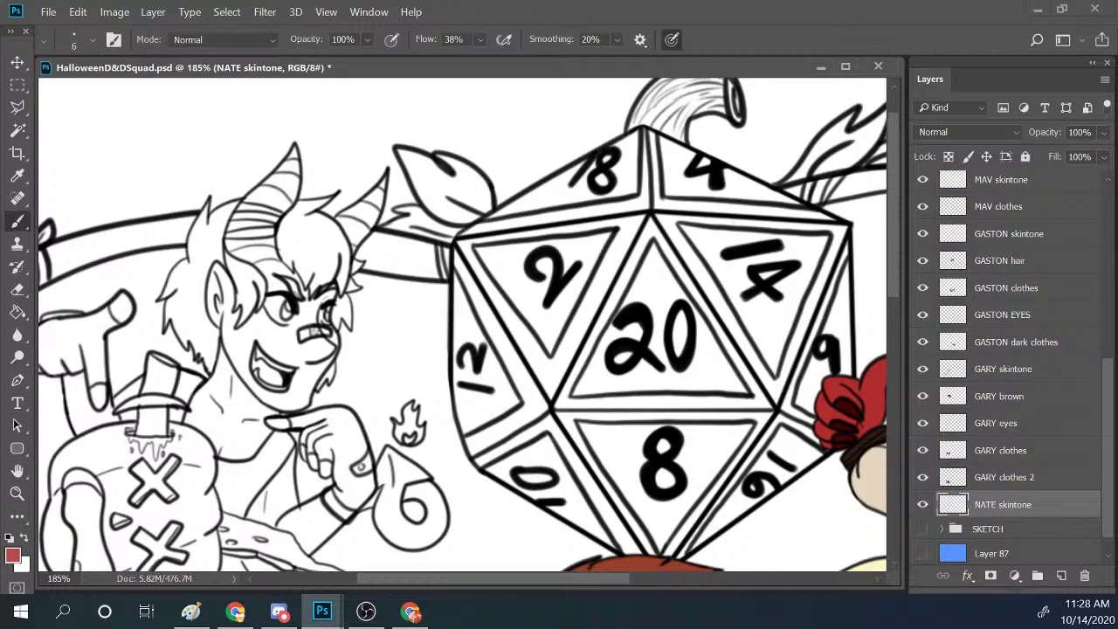
Paint both horns and the exposed forehead of the horned character flat red with a 6 px brush, leaving the horn wrapping uncoloured.
left_click(16, 492)
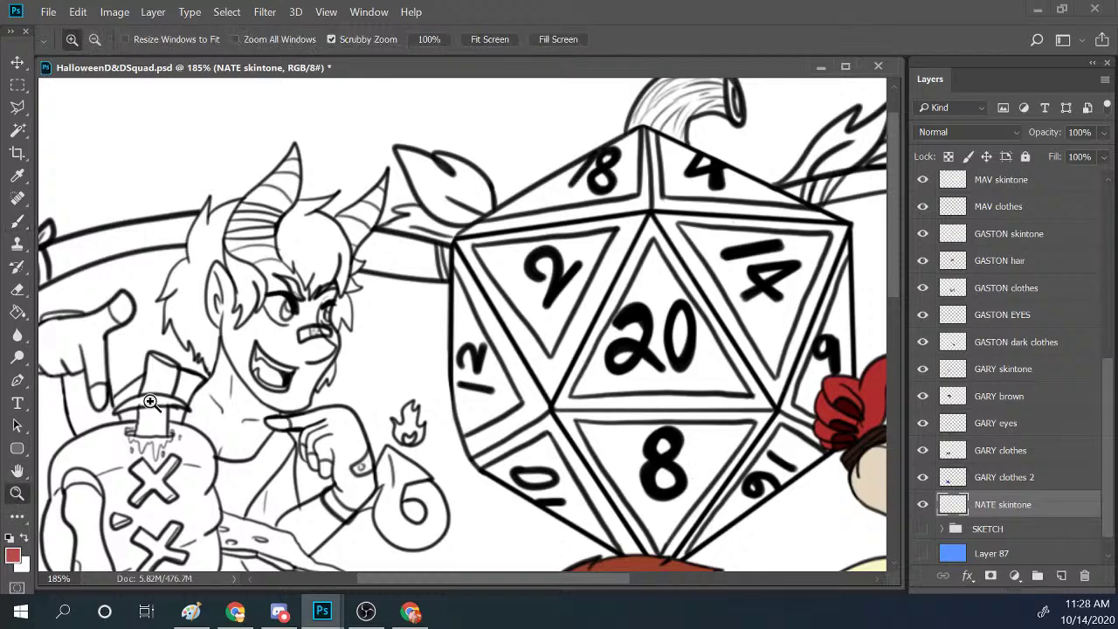
left_click_drag(326, 289, 345, 232)
left_click(16, 218)
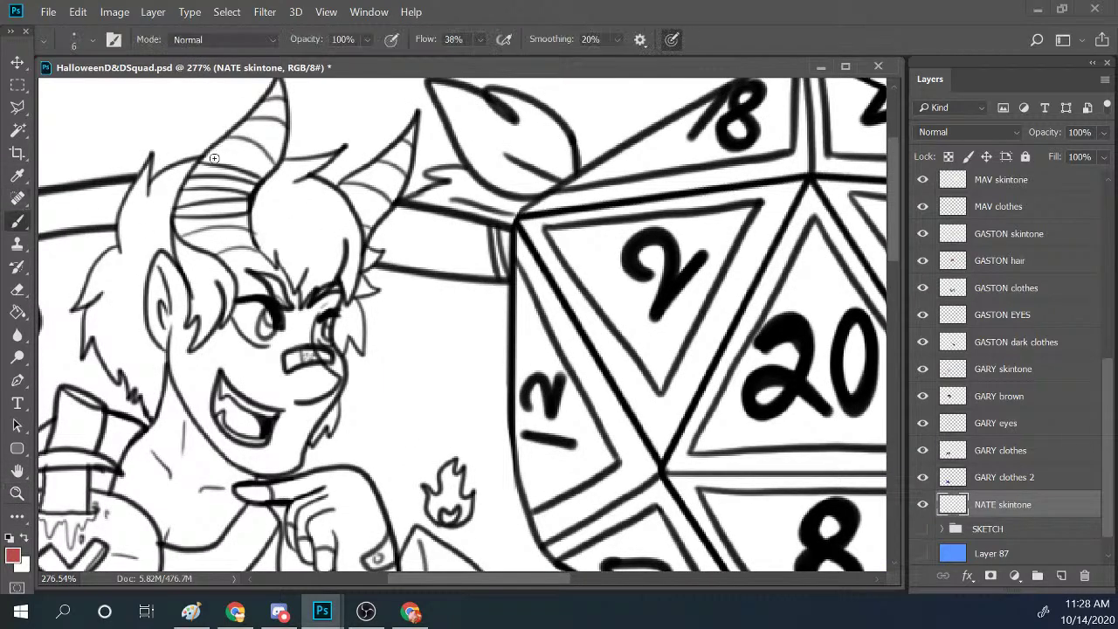
mouse_move(210, 155)
left_mouse_down()
mouse_move(248, 124)
mouse_move(234, 133)
left_mouse_up()
scroll(900, 258, "up", 2)
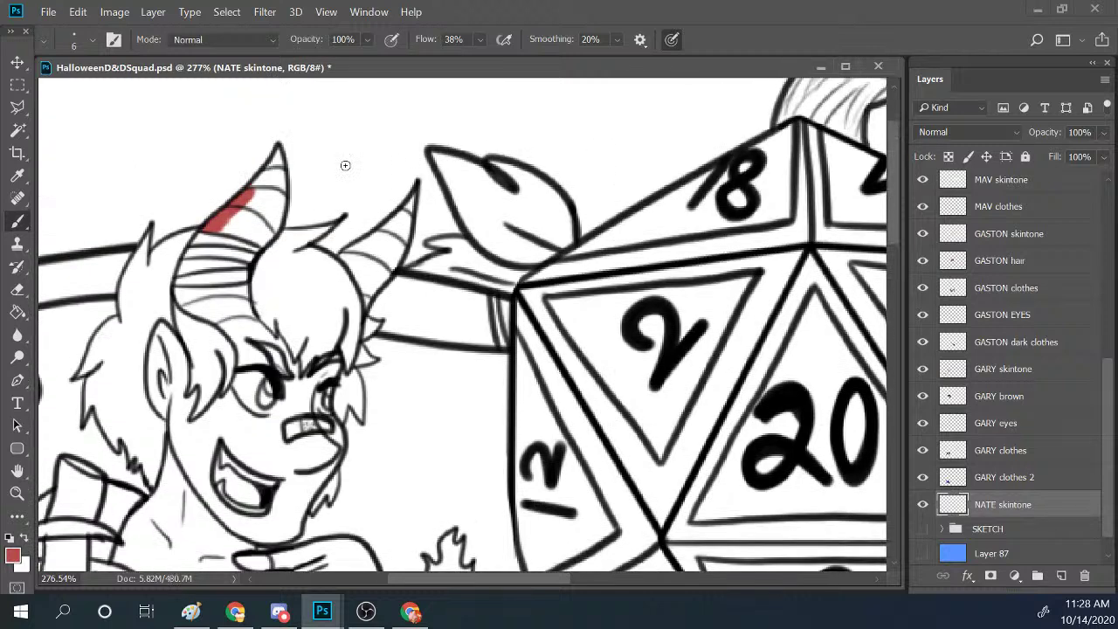
mouse_move(250, 194)
left_mouse_down()
mouse_move(278, 156)
mouse_move(255, 224)
mouse_move(278, 187)
mouse_move(274, 229)
mouse_move(283, 169)
mouse_move(259, 219)
mouse_move(260, 180)
mouse_move(230, 214)
mouse_move(229, 226)
mouse_move(246, 227)
mouse_move(216, 229)
mouse_move(263, 244)
mouse_move(246, 219)
mouse_move(216, 230)
mouse_move(260, 244)
mouse_move(278, 225)
mouse_move(277, 157)
left_mouse_up()
mouse_move(180, 302)
left_mouse_down()
mouse_move(178, 294)
mouse_move(245, 286)
left_mouse_up()
mouse_move(194, 311)
left_mouse_down()
mouse_move(213, 285)
mouse_move(195, 304)
mouse_move(208, 320)
mouse_move(178, 290)
mouse_move(226, 326)
mouse_move(218, 298)
mouse_move(235, 317)
mouse_move(230, 279)
mouse_move(245, 313)
mouse_move(246, 284)
mouse_move(254, 326)
mouse_move(237, 301)
mouse_move(241, 336)
mouse_move(228, 322)
mouse_move(240, 348)
mouse_move(243, 308)
mouse_move(245, 323)
mouse_move(216, 319)
mouse_move(263, 295)
mouse_move(241, 365)
mouse_move(246, 351)
mouse_move(262, 365)
mouse_move(255, 338)
left_mouse_up()
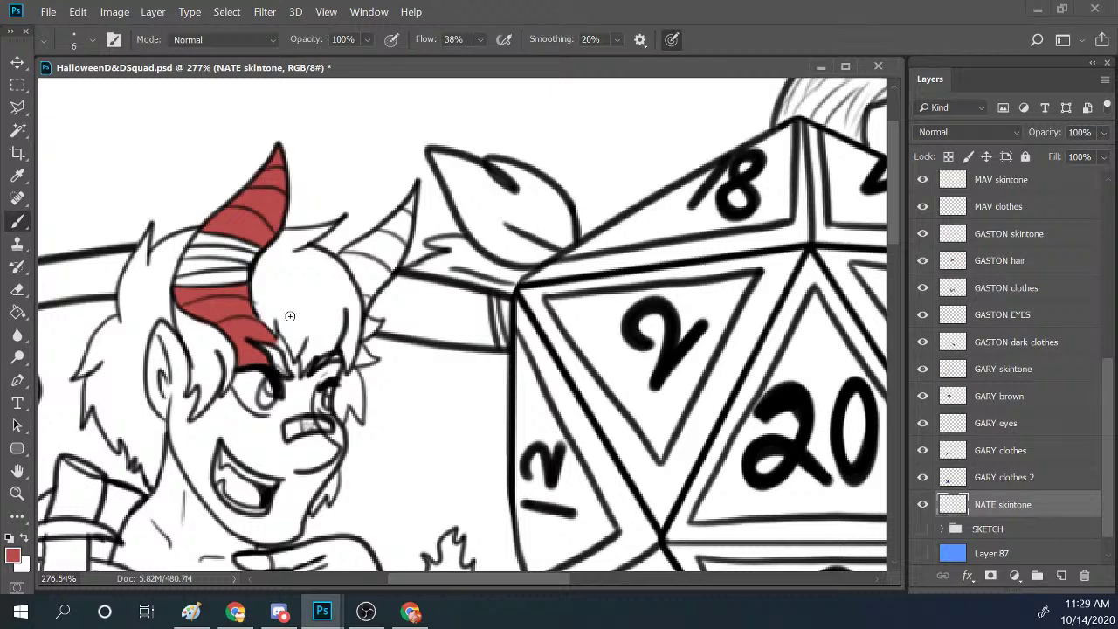
mouse_move(364, 294)
left_mouse_down()
mouse_move(344, 255)
mouse_move(376, 238)
mouse_move(355, 270)
mouse_move(374, 259)
mouse_move(364, 250)
mouse_move(355, 268)
mouse_move(368, 274)
mouse_move(390, 255)
mouse_move(365, 297)
left_mouse_up()
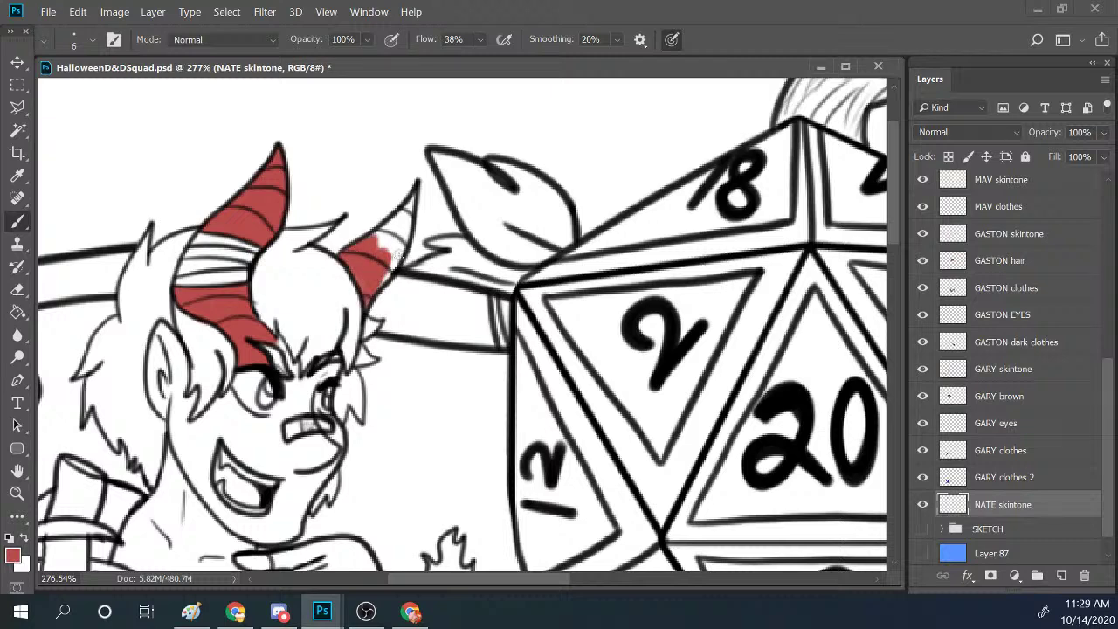
mouse_move(372, 257)
left_mouse_down()
mouse_move(416, 191)
mouse_move(378, 260)
mouse_move(390, 250)
mouse_move(390, 267)
mouse_move(409, 222)
mouse_move(386, 273)
left_mouse_up()
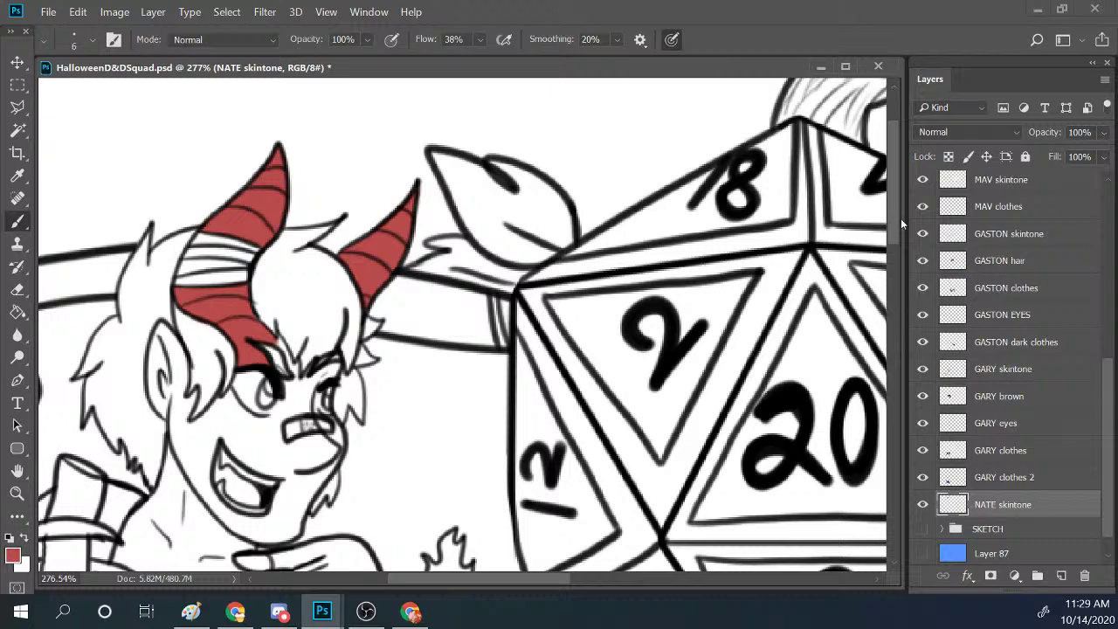
Paint the horned character's ear, the back edge of the cheek and the side of the neck flat red.
scroll(897, 253, "down", 3)
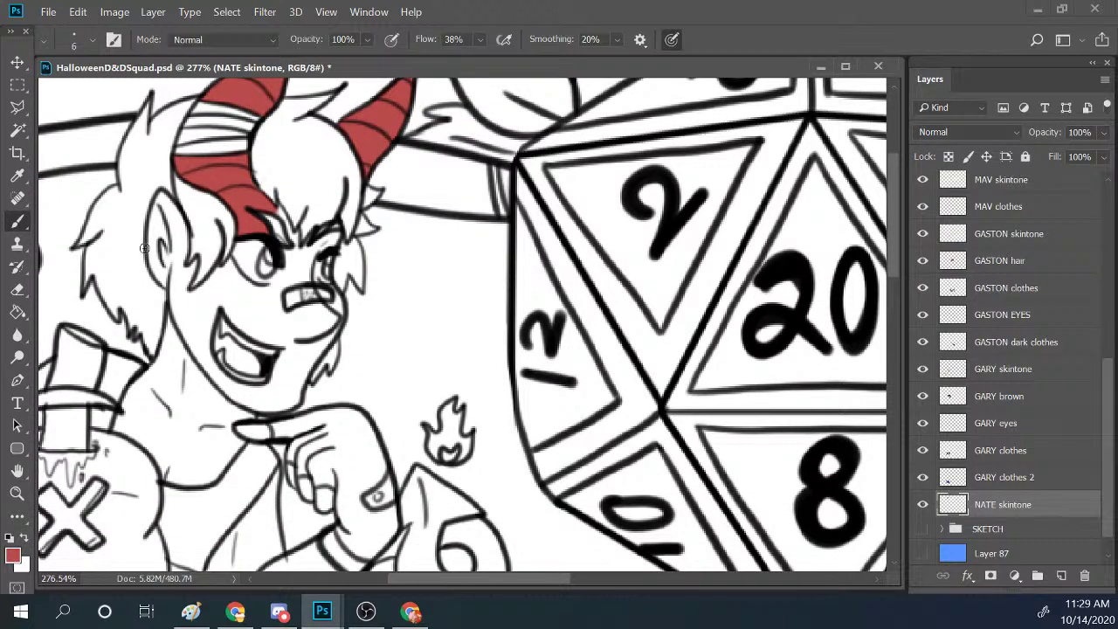
mouse_move(169, 276)
left_mouse_down()
mouse_move(161, 197)
mouse_move(169, 288)
mouse_move(157, 248)
mouse_move(161, 201)
mouse_move(170, 212)
mouse_move(162, 193)
mouse_move(183, 241)
mouse_move(175, 208)
mouse_move(162, 279)
mouse_move(175, 215)
mouse_move(175, 270)
mouse_move(185, 238)
mouse_move(185, 253)
mouse_move(173, 247)
mouse_move(168, 316)
mouse_move(179, 263)
mouse_move(176, 280)
mouse_move(188, 268)
mouse_move(149, 390)
mouse_move(162, 351)
mouse_move(169, 363)
mouse_move(118, 419)
mouse_move(172, 366)
mouse_move(159, 380)
mouse_move(171, 339)
mouse_move(146, 399)
mouse_move(120, 425)
mouse_move(159, 464)
left_mouse_up()
mouse_move(141, 400)
left_mouse_down()
mouse_move(153, 427)
mouse_move(150, 391)
mouse_move(175, 385)
mouse_move(167, 372)
mouse_move(161, 396)
mouse_move(185, 296)
mouse_move(209, 283)
mouse_move(199, 295)
mouse_move(188, 283)
mouse_move(244, 276)
left_mouse_up()
key("bracketright")
key("bracketleft")
key("bracketleft")
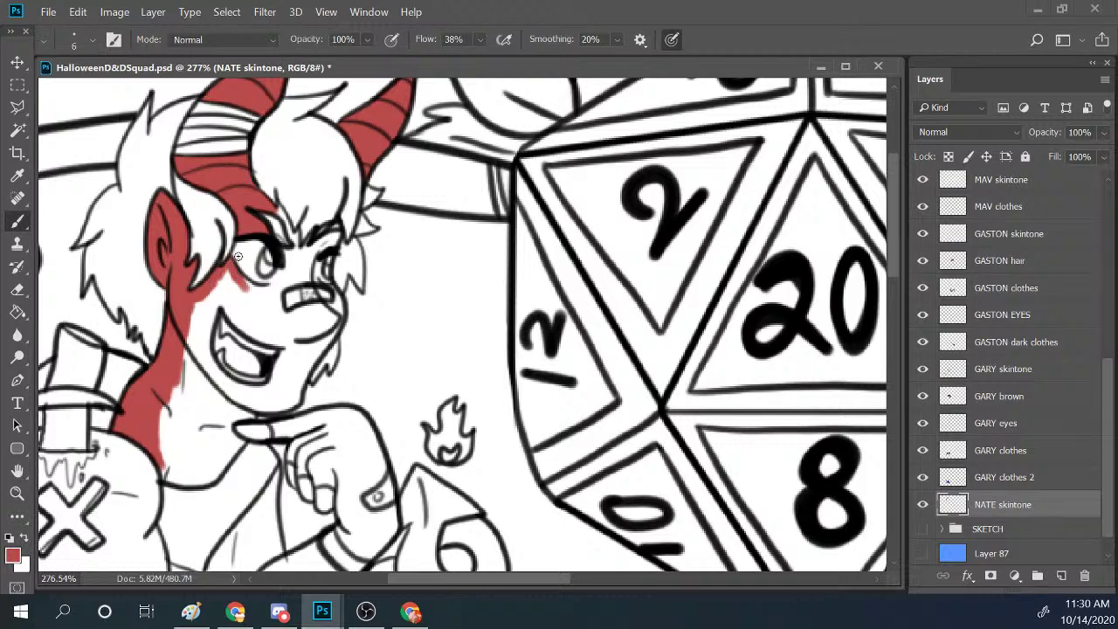
Fill the rest of the horned character's face with red down to the chin, leaving the eyes, nose bandage and mouth uncoloured.
mouse_move(241, 282)
left_mouse_down()
mouse_move(292, 279)
mouse_move(247, 295)
mouse_move(292, 276)
mouse_move(286, 258)
mouse_move(298, 251)
mouse_move(284, 251)
mouse_move(306, 220)
mouse_move(295, 235)
mouse_move(275, 210)
mouse_move(297, 237)
mouse_move(297, 266)
mouse_move(338, 234)
mouse_move(299, 274)
mouse_move(313, 267)
mouse_move(317, 281)
mouse_move(306, 253)
mouse_move(268, 296)
mouse_move(341, 262)
mouse_move(314, 278)
mouse_move(308, 263)
mouse_move(317, 279)
mouse_move(336, 236)
left_mouse_up()
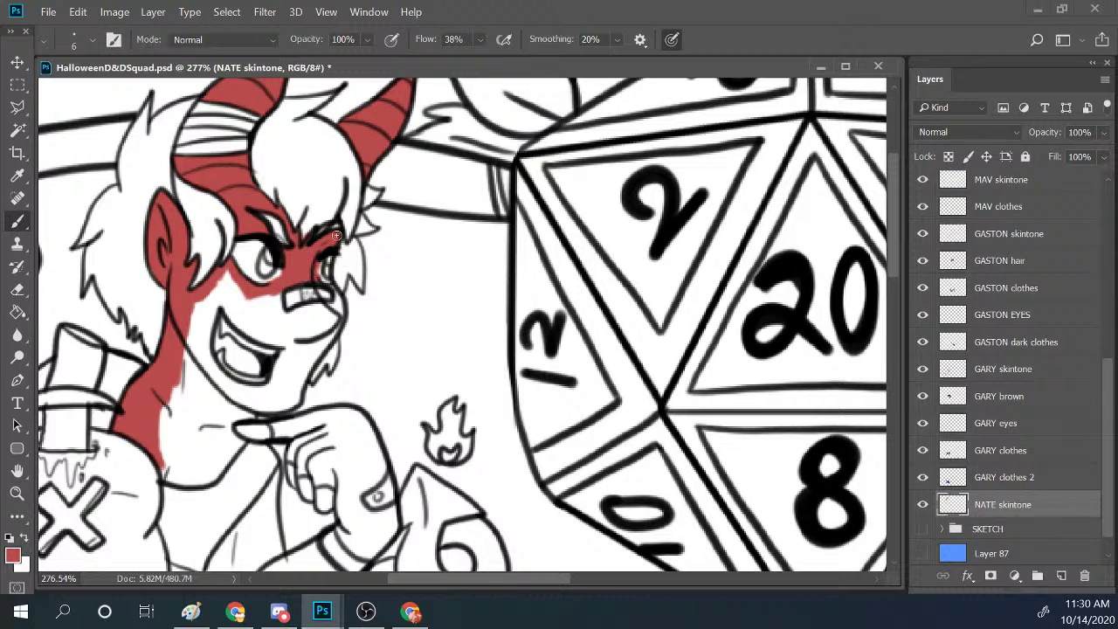
mouse_move(336, 293)
left_mouse_down()
mouse_move(335, 310)
mouse_move(309, 307)
mouse_move(297, 321)
mouse_move(338, 306)
mouse_move(325, 336)
mouse_move(344, 309)
mouse_move(305, 364)
mouse_move(323, 312)
mouse_move(293, 330)
mouse_move(323, 323)
mouse_move(298, 375)
mouse_move(290, 347)
mouse_move(303, 362)
left_mouse_up()
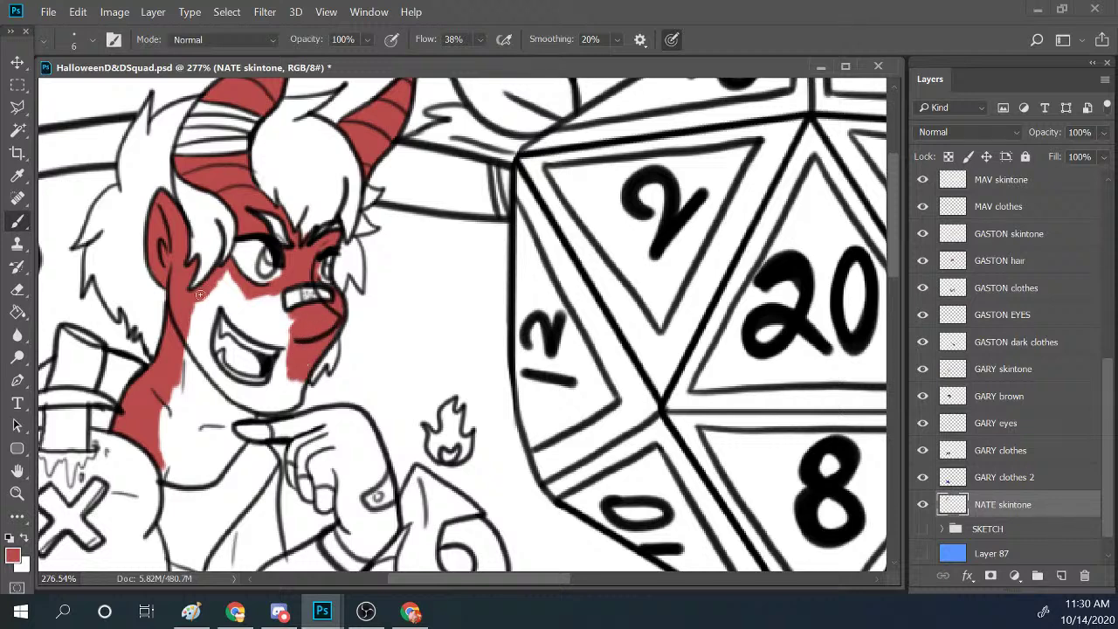
mouse_move(200, 296)
left_mouse_down()
mouse_move(223, 278)
mouse_move(215, 265)
mouse_move(244, 313)
mouse_move(249, 291)
mouse_move(260, 324)
mouse_move(292, 305)
left_mouse_up()
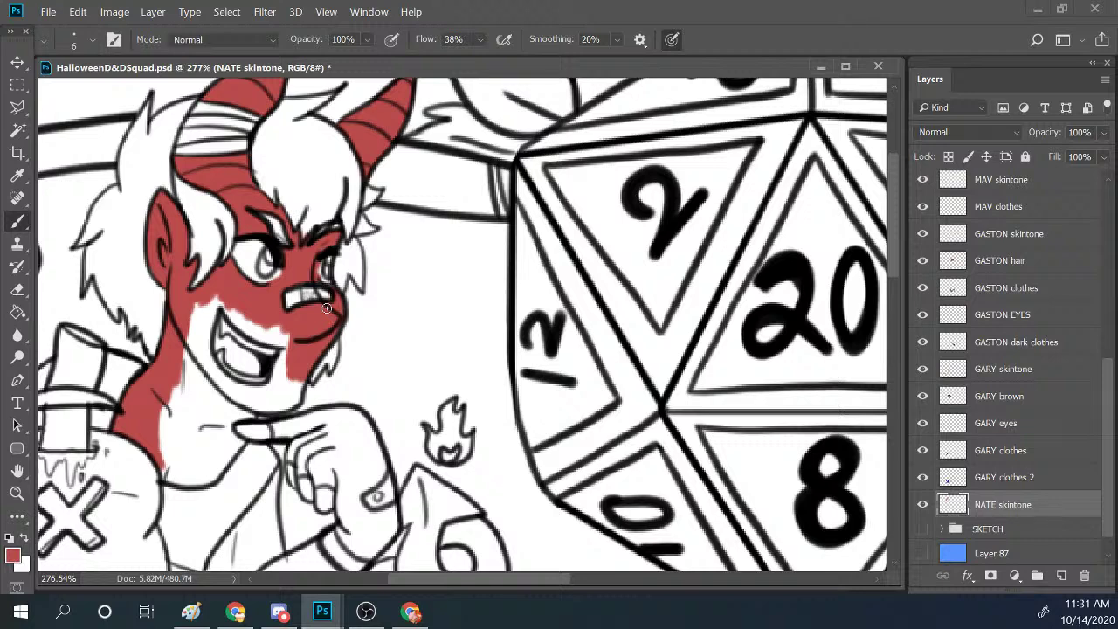
mouse_move(195, 323)
left_mouse_down()
mouse_move(217, 299)
mouse_move(200, 357)
mouse_move(189, 323)
mouse_move(177, 402)
mouse_move(193, 330)
mouse_move(198, 394)
mouse_move(201, 341)
mouse_move(219, 380)
mouse_move(209, 364)
mouse_move(238, 307)
mouse_move(239, 318)
mouse_move(228, 315)
mouse_move(268, 342)
mouse_move(282, 344)
mouse_move(282, 322)
mouse_move(293, 349)
mouse_move(322, 329)
mouse_move(281, 383)
mouse_move(291, 333)
mouse_move(273, 389)
mouse_move(289, 344)
left_mouse_up()
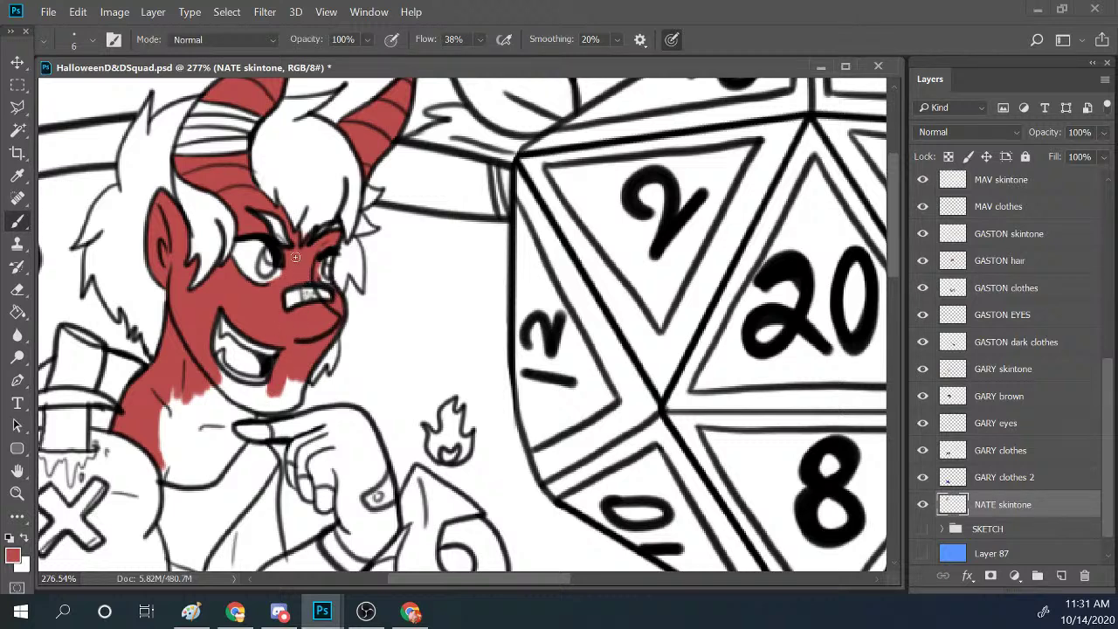
mouse_move(279, 385)
left_mouse_down()
mouse_move(297, 393)
mouse_move(262, 406)
mouse_move(269, 385)
mouse_move(225, 377)
mouse_move(260, 411)
mouse_move(263, 396)
left_mouse_up()
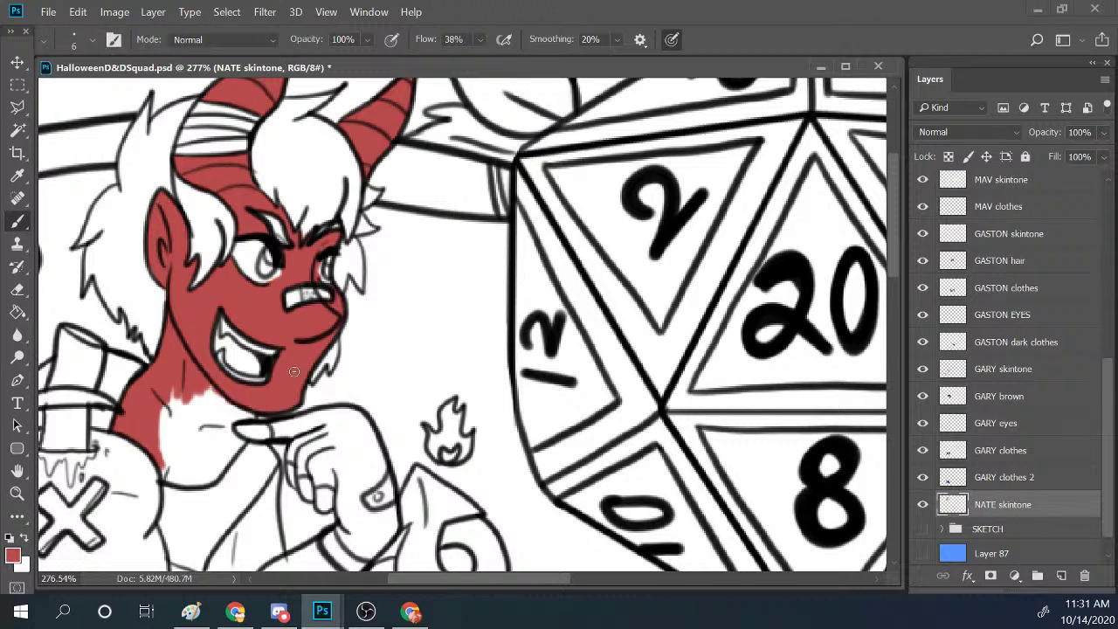
Fill the neck and upper chest down to the shirt collar with red, plus the index fingertip under the chin, enlarging the brush to 8 px.
mouse_move(159, 394)
left_mouse_down()
mouse_move(184, 376)
mouse_move(158, 416)
mouse_move(191, 359)
mouse_move(173, 400)
mouse_move(197, 384)
mouse_move(172, 420)
mouse_move(220, 382)
mouse_move(202, 406)
mouse_move(246, 395)
mouse_move(220, 418)
mouse_move(264, 369)
mouse_move(238, 436)
mouse_move(254, 425)
mouse_move(260, 441)
mouse_move(264, 401)
mouse_move(225, 441)
mouse_move(180, 419)
mouse_move(154, 453)
mouse_move(184, 397)
mouse_move(179, 437)
mouse_move(167, 446)
mouse_move(174, 392)
mouse_move(239, 392)
mouse_move(213, 435)
mouse_move(189, 420)
mouse_move(193, 404)
mouse_move(175, 457)
mouse_move(246, 394)
mouse_move(214, 437)
left_mouse_up()
key("bracketright")
key("bracketright")
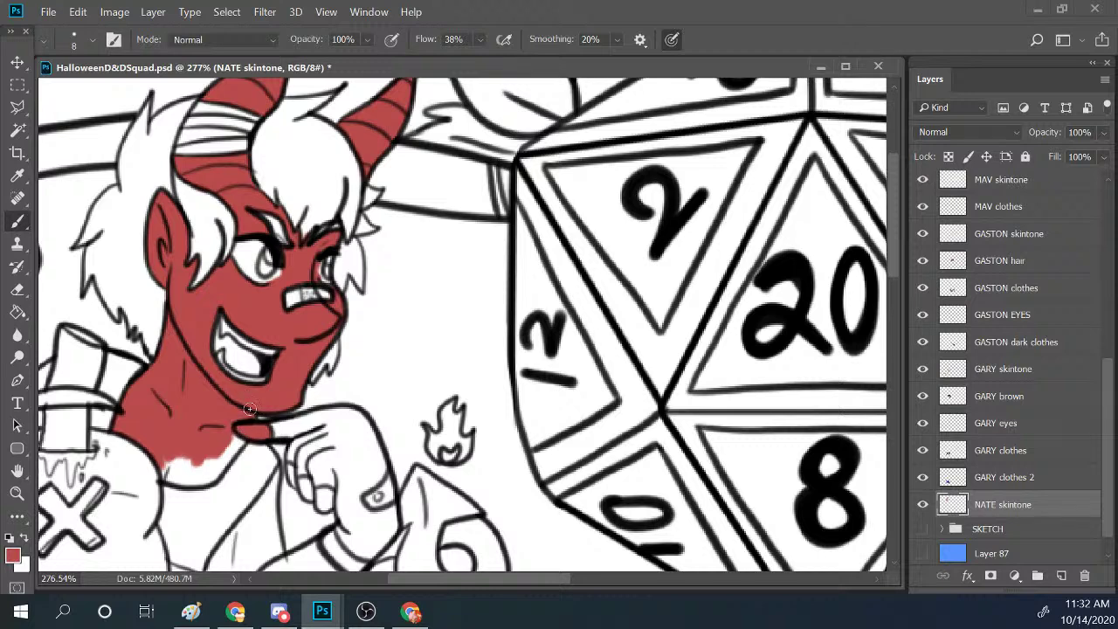
mouse_move(190, 456)
left_mouse_down()
mouse_move(174, 481)
mouse_move(183, 449)
mouse_move(187, 480)
mouse_move(215, 444)
mouse_move(211, 468)
mouse_move(246, 433)
mouse_move(201, 480)
mouse_move(168, 478)
mouse_move(208, 474)
left_mouse_up()
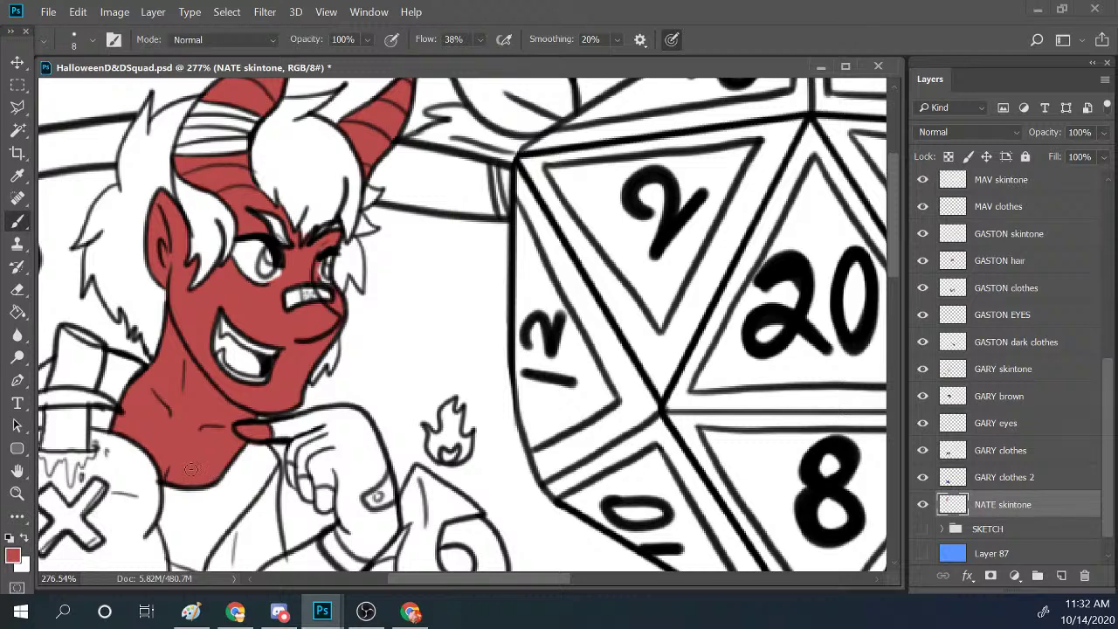
Paint the exposed fingertips of both gloved hands red, on the raised hand and on the hand held at the chin.
left_click_drag(476, 578, 402, 578)
mouse_move(360, 264)
left_mouse_down()
mouse_move(349, 255)
mouse_move(361, 245)
mouse_move(359, 276)
mouse_move(374, 264)
mouse_move(370, 251)
mouse_move(361, 273)
mouse_move(364, 244)
left_mouse_up()
mouse_move(317, 392)
left_mouse_down()
mouse_move(324, 379)
mouse_move(325, 406)
mouse_move(339, 382)
mouse_move(330, 377)
left_mouse_up()
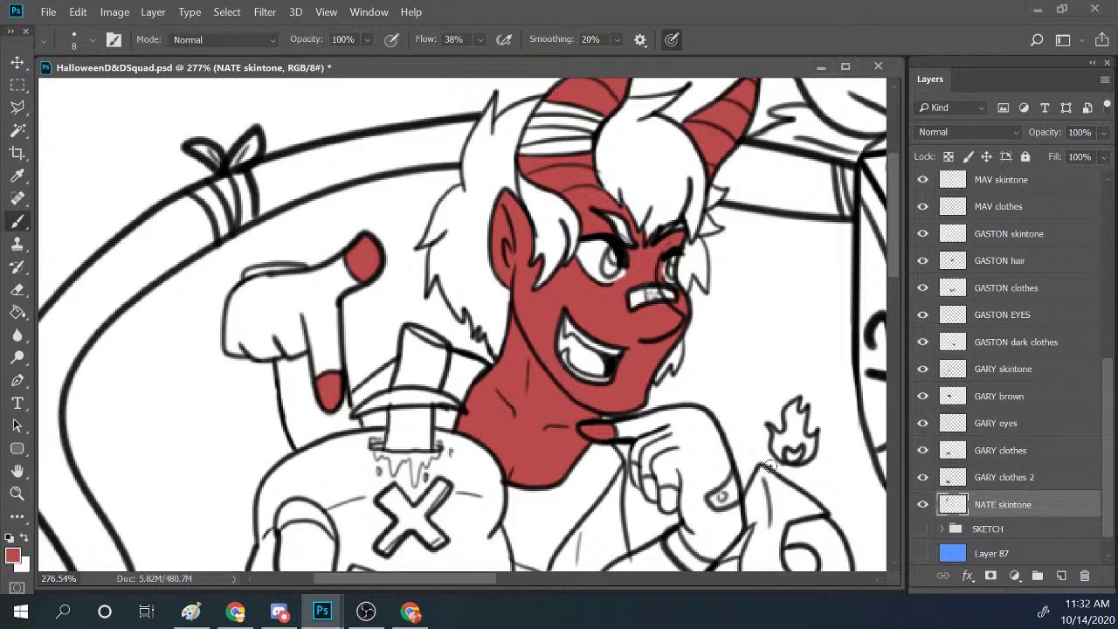
left_click_drag(475, 578, 515, 578)
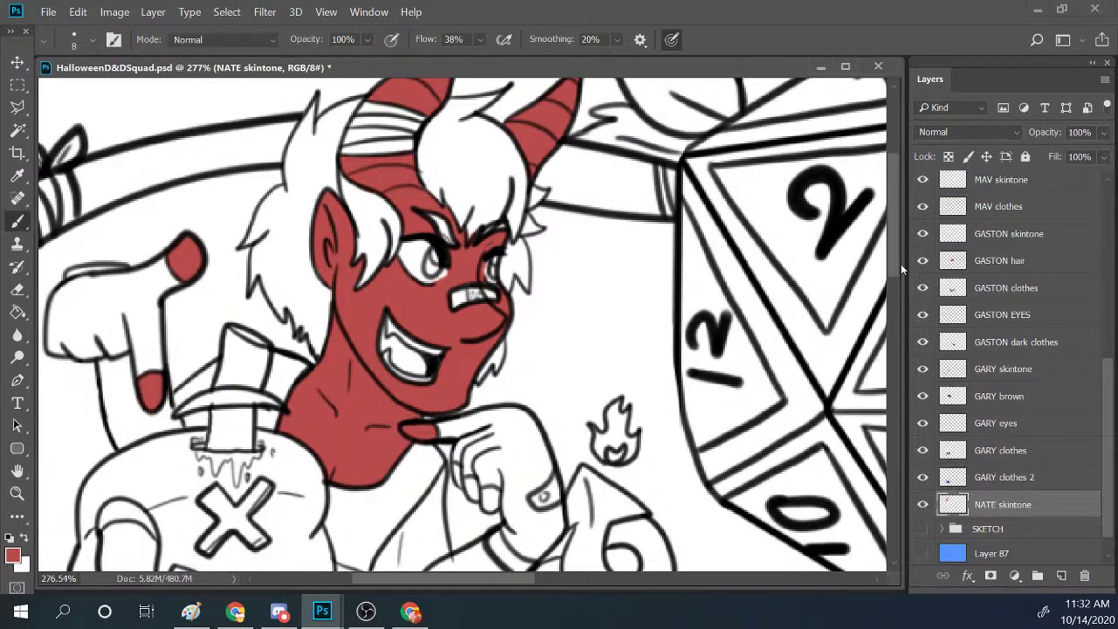
left_click_drag(893, 268, 894, 303)
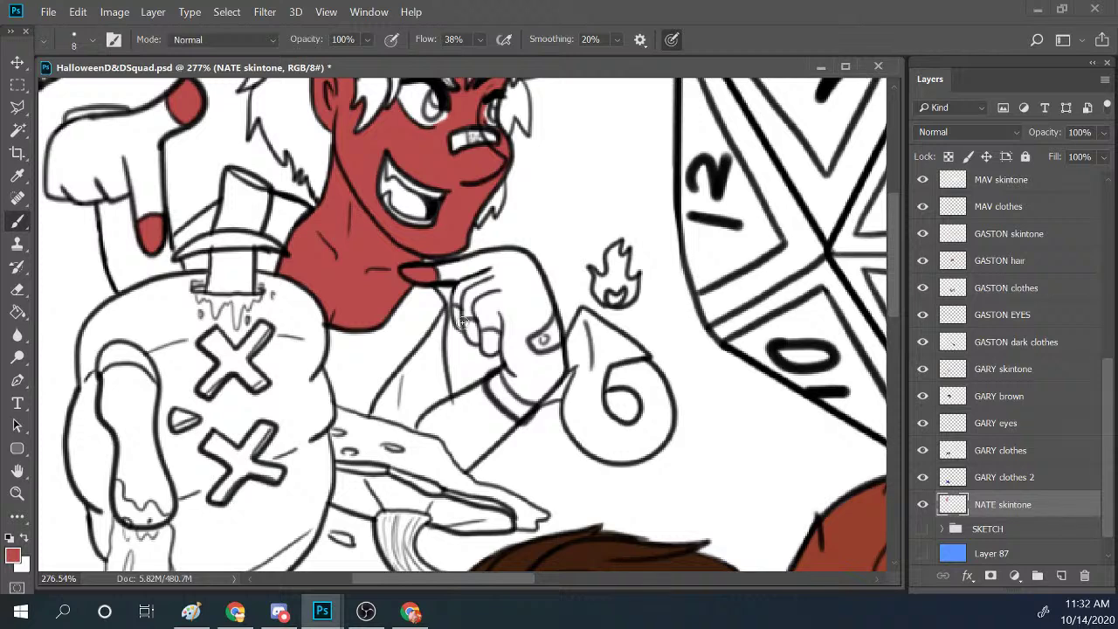
left_click_drag(463, 322, 496, 349)
Fill the raised arm and shoulder behind the bottle-shaped pumpkin and the bent arm up to the glove cuff with red.
mouse_move(94, 206)
left_mouse_down()
mouse_move(102, 225)
mouse_move(108, 202)
mouse_move(128, 199)
mouse_move(129, 229)
mouse_move(106, 213)
mouse_move(107, 272)
mouse_move(117, 219)
mouse_move(137, 246)
left_mouse_up()
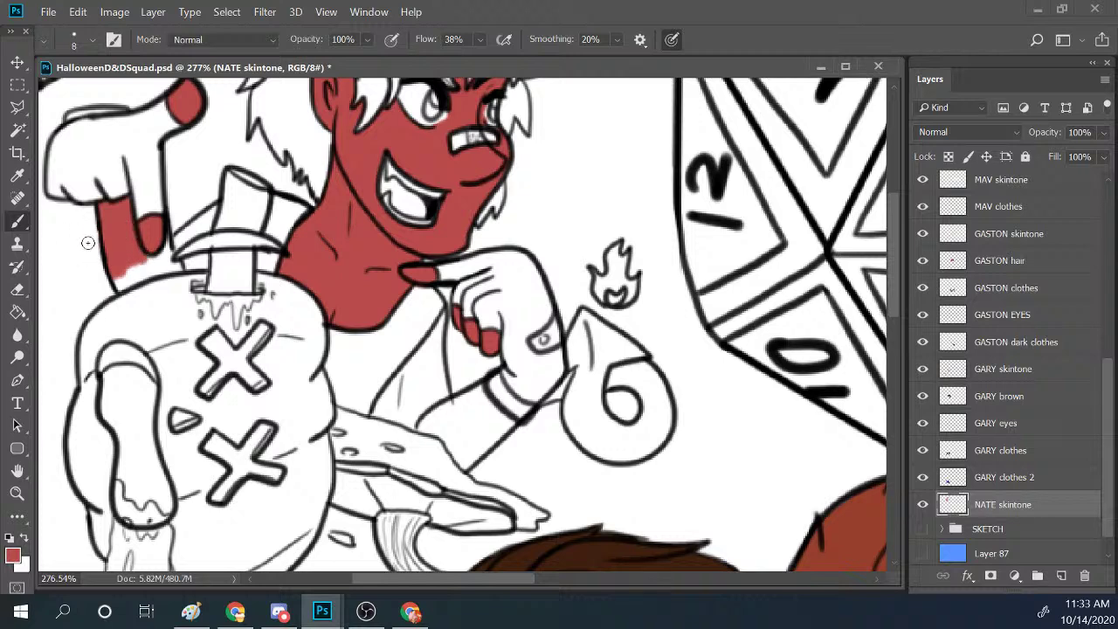
mouse_move(116, 277)
left_mouse_down()
mouse_move(161, 234)
mouse_move(172, 249)
mouse_move(136, 281)
mouse_move(124, 283)
mouse_move(144, 265)
mouse_move(119, 276)
mouse_move(166, 266)
mouse_move(167, 254)
mouse_move(162, 270)
mouse_move(177, 264)
mouse_move(145, 276)
mouse_move(164, 264)
mouse_move(178, 224)
mouse_move(175, 266)
mouse_move(191, 233)
mouse_move(171, 244)
mouse_move(209, 213)
mouse_move(205, 230)
mouse_move(209, 204)
mouse_move(189, 251)
left_mouse_up()
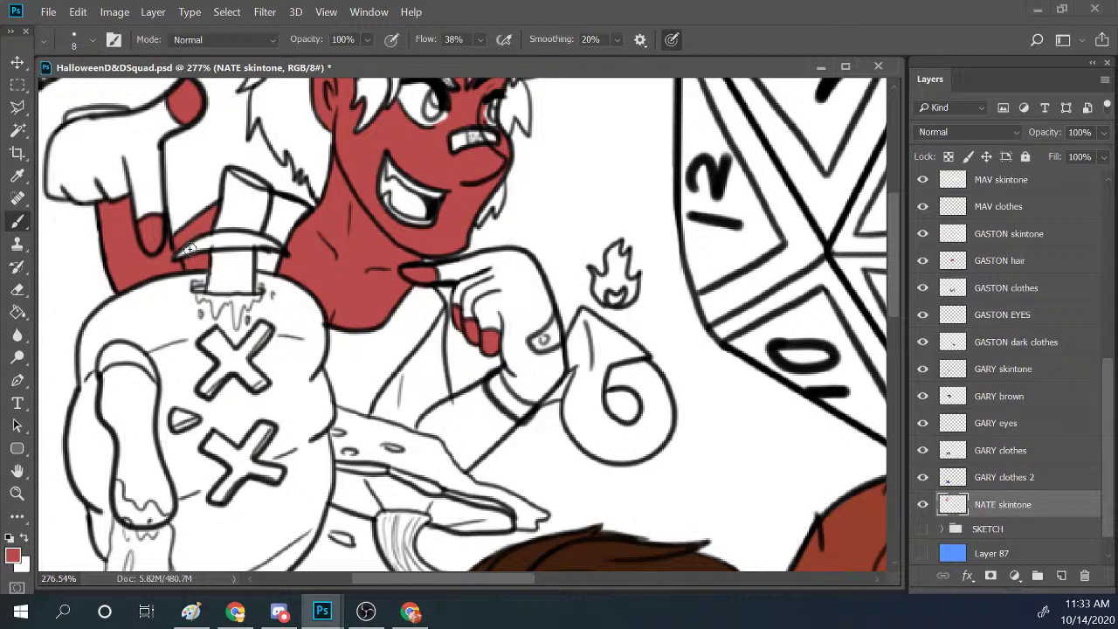
mouse_move(374, 415)
left_mouse_down()
mouse_move(418, 363)
mouse_move(397, 388)
mouse_move(399, 337)
mouse_move(398, 381)
mouse_move(444, 315)
mouse_move(433, 353)
mouse_move(438, 339)
mouse_move(449, 413)
mouse_move(429, 370)
mouse_move(383, 414)
mouse_move(397, 407)
mouse_move(423, 425)
mouse_move(438, 380)
mouse_move(429, 420)
mouse_move(421, 395)
mouse_move(385, 409)
mouse_move(419, 388)
mouse_move(382, 411)
mouse_move(407, 366)
mouse_move(375, 422)
left_mouse_up()
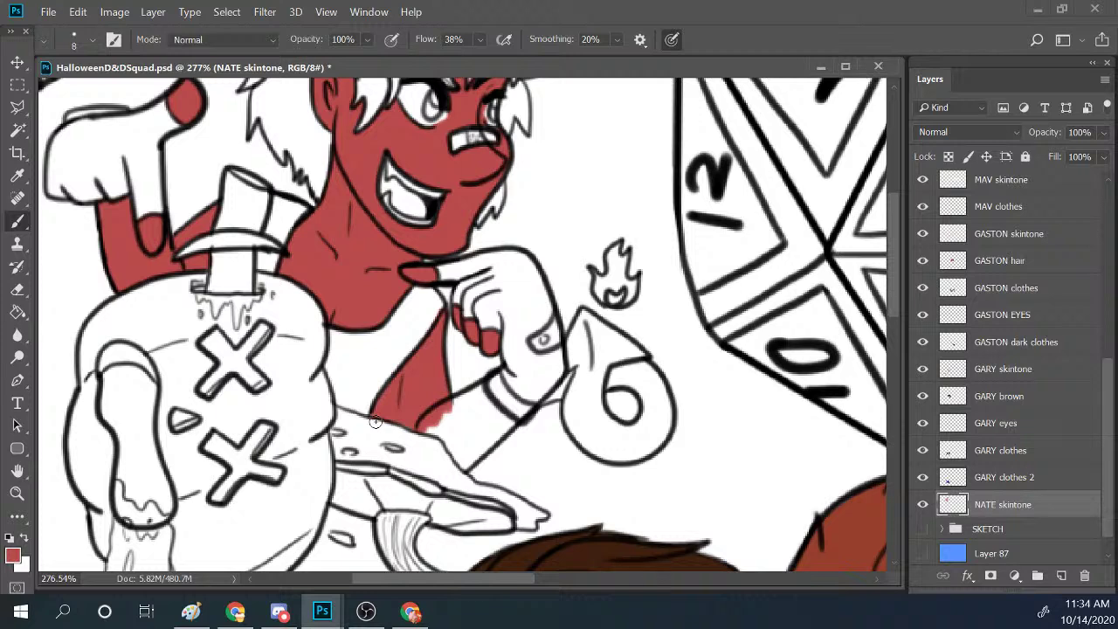
left_click_drag(450, 414, 482, 386)
right_click(485, 384)
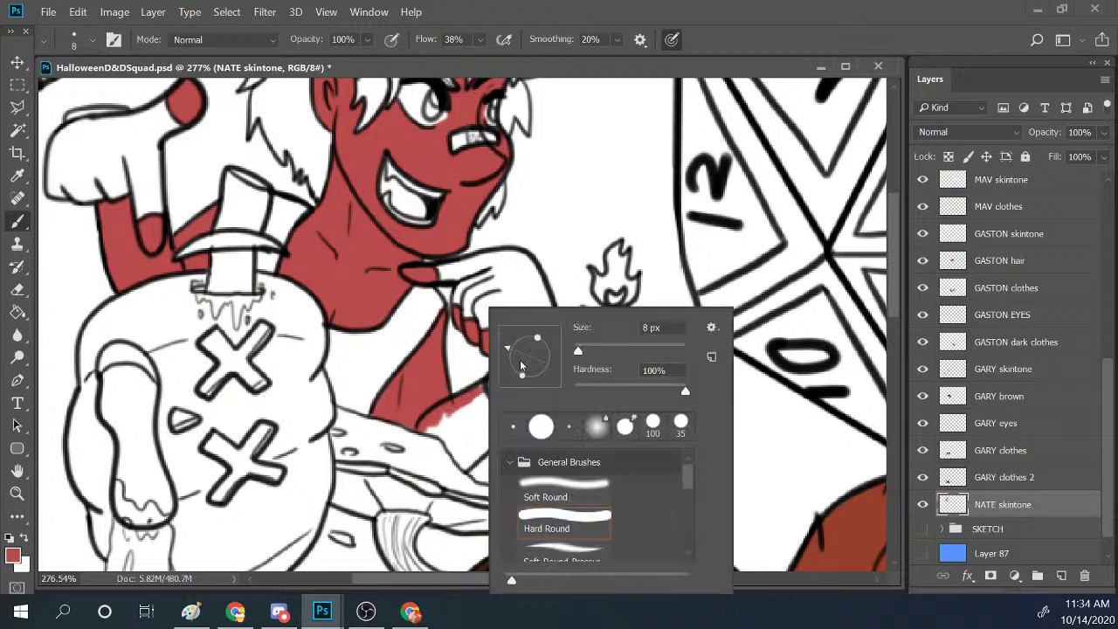
left_click(447, 423)
mouse_move(447, 422)
left_mouse_down()
mouse_move(485, 387)
mouse_move(487, 421)
mouse_move(477, 400)
mouse_move(410, 424)
mouse_move(449, 433)
mouse_move(433, 427)
mouse_move(501, 386)
mouse_move(448, 443)
mouse_move(475, 394)
mouse_move(468, 445)
mouse_move(511, 422)
mouse_move(481, 446)
mouse_move(501, 428)
mouse_move(469, 437)
mouse_move(461, 470)
mouse_move(498, 436)
left_mouse_up()
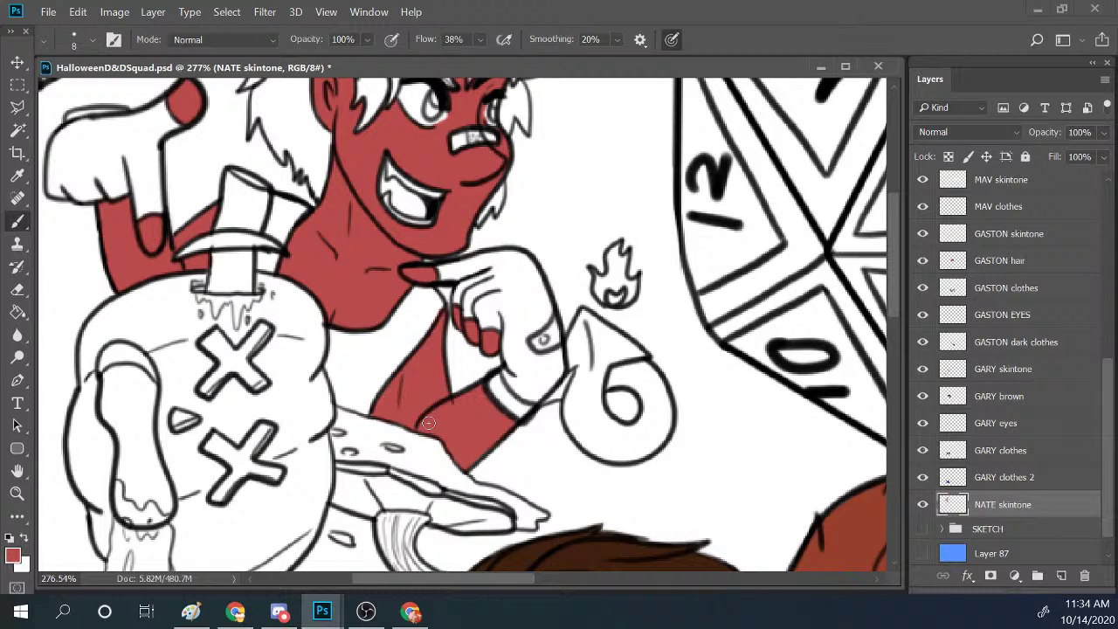
Fill the curled tail tip beside the gloved hand and the small tail section behind the wrist with red.
mouse_move(563, 373)
left_mouse_down()
mouse_move(552, 398)
mouse_move(574, 370)
mouse_move(569, 383)
left_mouse_up()
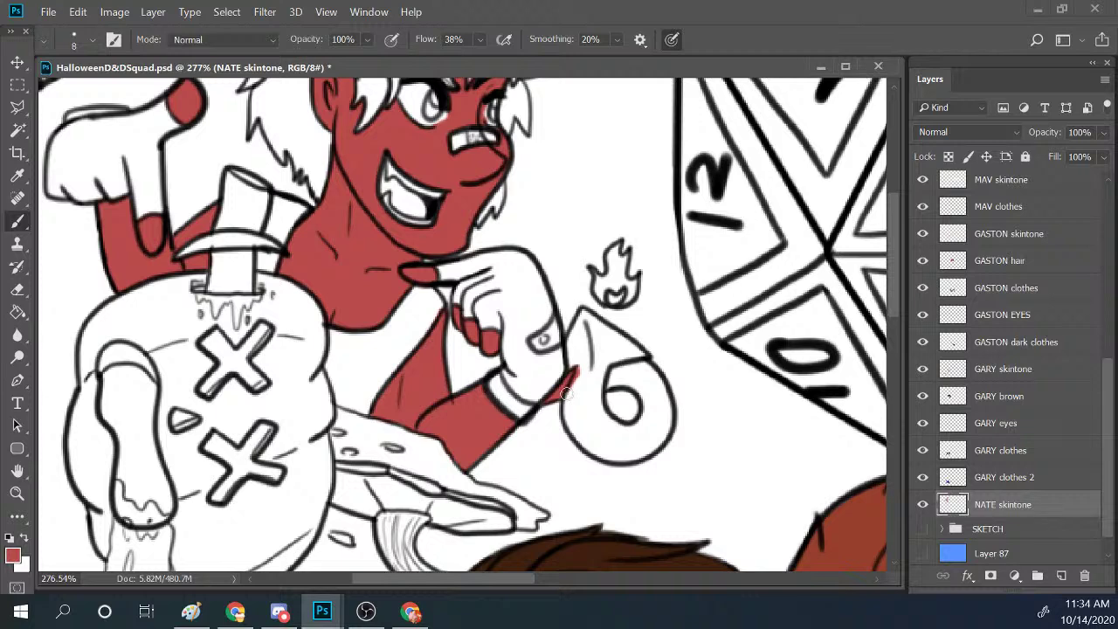
mouse_move(566, 395)
left_mouse_down()
mouse_move(587, 354)
mouse_move(576, 366)
mouse_move(574, 344)
mouse_move(572, 371)
mouse_move(584, 318)
mouse_move(575, 370)
mouse_move(592, 337)
mouse_move(578, 382)
mouse_move(582, 357)
mouse_move(636, 362)
mouse_move(589, 349)
mouse_move(607, 347)
mouse_move(586, 316)
mouse_move(631, 354)
mouse_move(624, 343)
mouse_move(629, 358)
mouse_move(612, 355)
mouse_move(647, 357)
mouse_move(610, 333)
mouse_move(606, 373)
mouse_move(574, 413)
mouse_move(580, 377)
mouse_move(586, 411)
mouse_move(629, 378)
mouse_move(618, 364)
mouse_move(645, 388)
left_mouse_up()
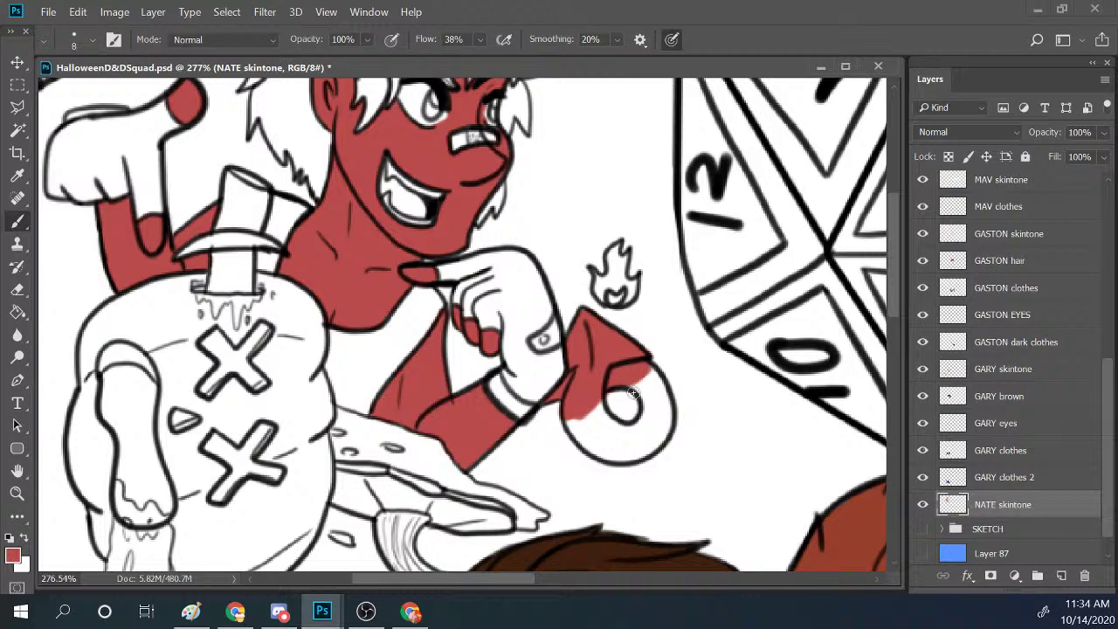
mouse_move(641, 387)
left_mouse_down()
mouse_move(626, 385)
mouse_move(657, 386)
mouse_move(626, 358)
left_mouse_up()
mouse_move(579, 428)
left_mouse_down()
mouse_move(588, 403)
mouse_move(611, 445)
mouse_move(635, 437)
mouse_move(615, 431)
mouse_move(646, 416)
mouse_move(659, 366)
mouse_move(623, 386)
mouse_move(660, 338)
mouse_move(648, 397)
mouse_move(655, 407)
mouse_move(662, 385)
mouse_move(656, 425)
mouse_move(643, 436)
mouse_move(653, 416)
mouse_move(641, 434)
mouse_move(661, 431)
mouse_move(669, 409)
mouse_move(665, 427)
mouse_move(665, 405)
mouse_move(648, 404)
mouse_move(614, 449)
mouse_move(597, 440)
mouse_move(599, 453)
mouse_move(626, 461)
mouse_move(657, 443)
mouse_move(602, 452)
left_mouse_up()
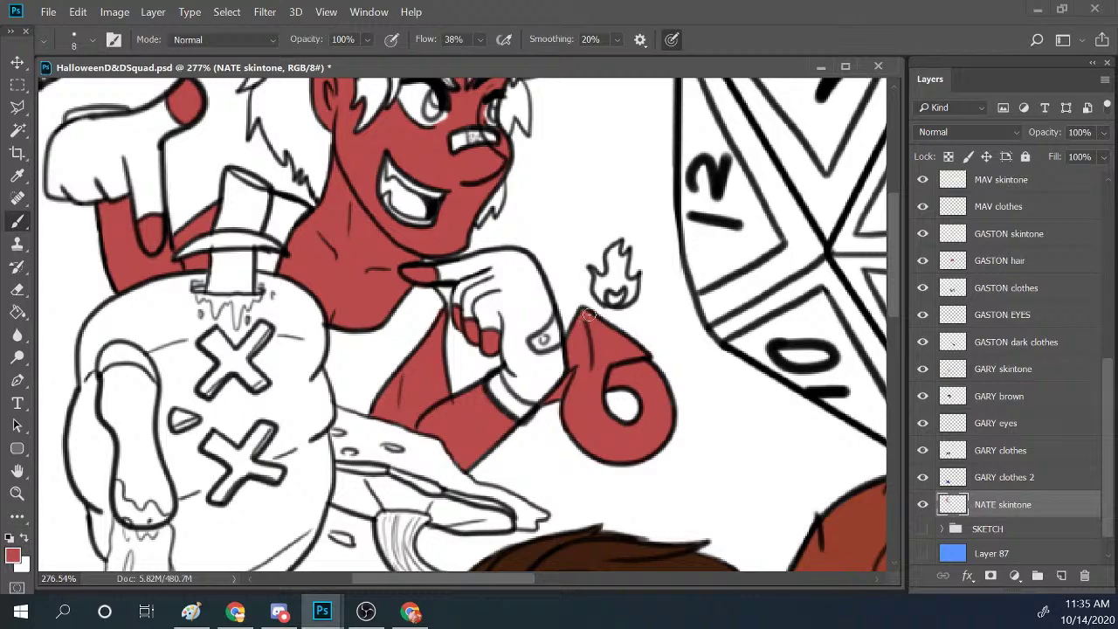
left_click_drag(900, 311, 892, 268)
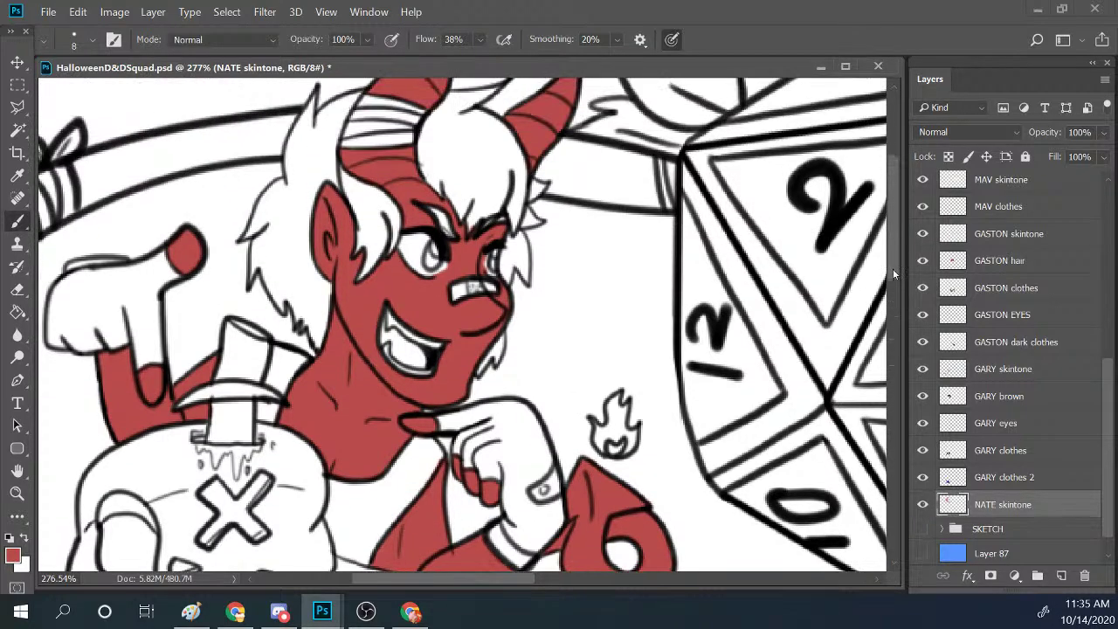
left_click(17, 494)
scroll(593, 351, "down", 3)
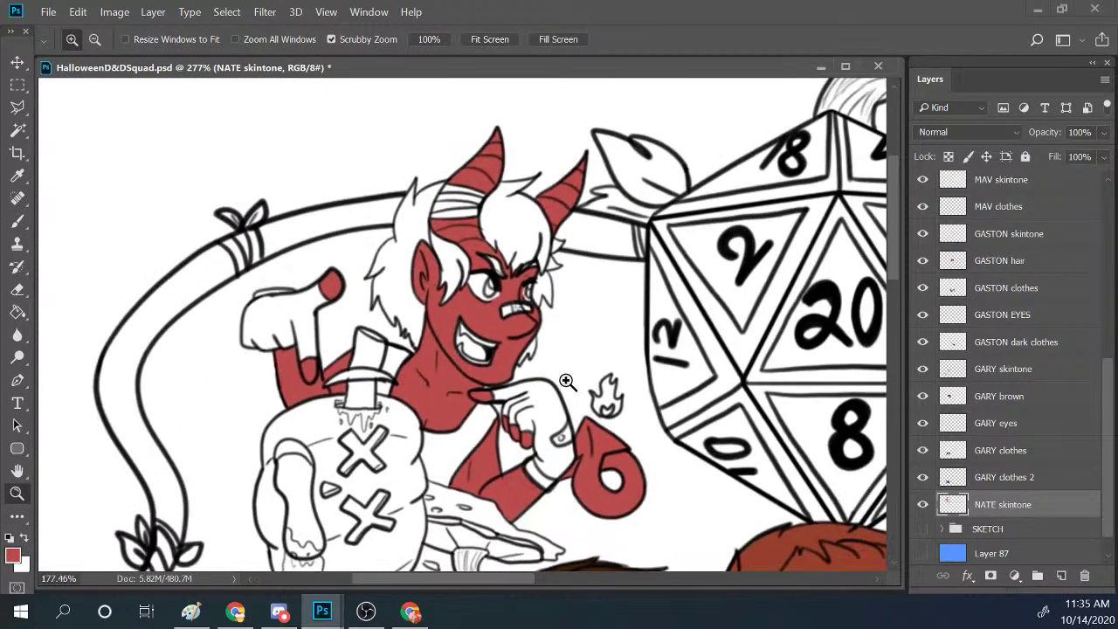
left_click_drag(646, 370, 656, 364)
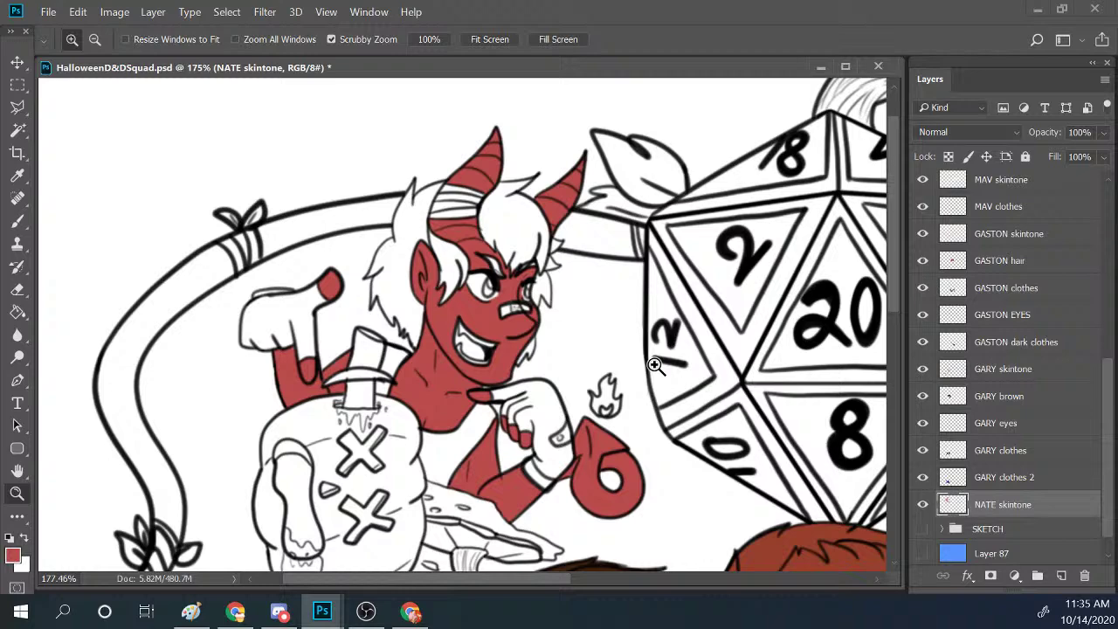
Close the Gaston and Gary reference images and sample the dark brown of the hair in 5-30-20 Ren + Nate.png.
left_click(323, 611)
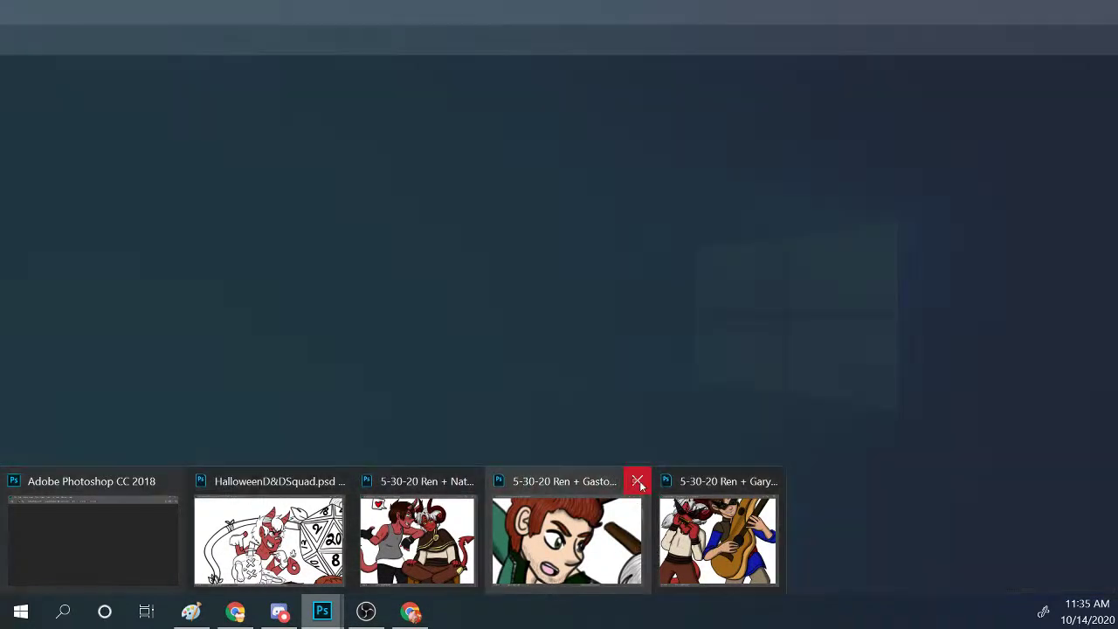
left_click(637, 482)
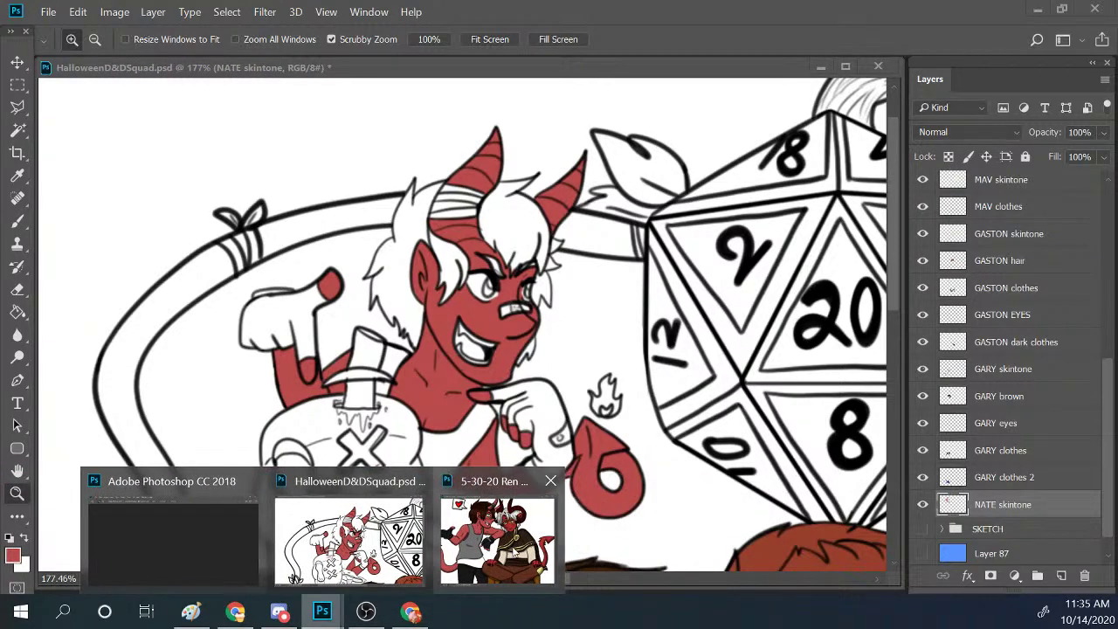
left_click(524, 546)
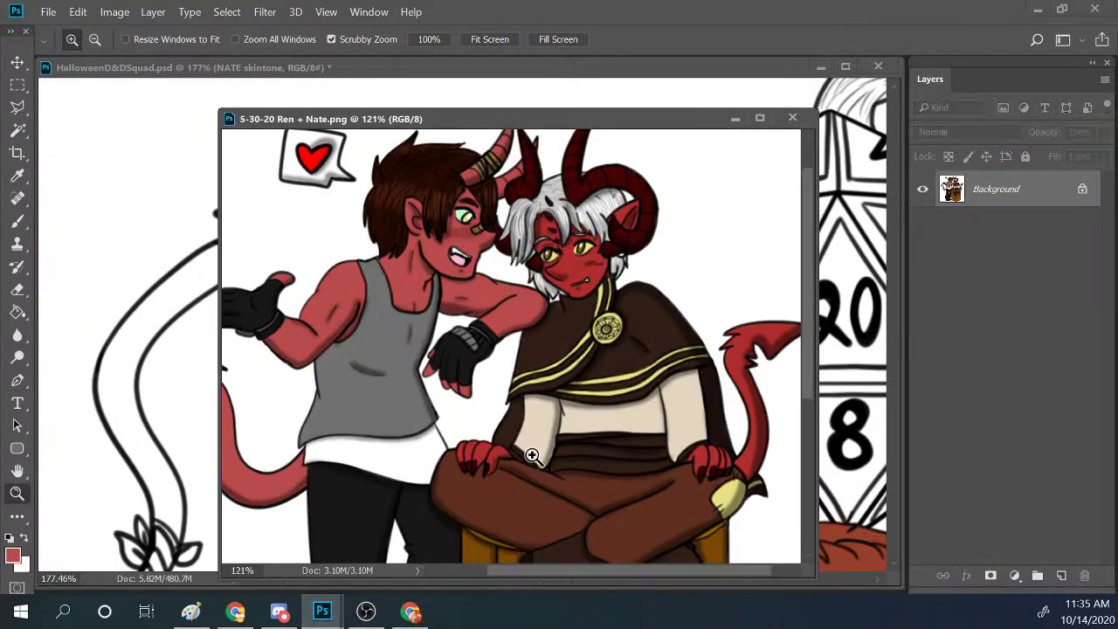
left_click(18, 221)
left_click(16, 492)
left_click_drag(524, 161, 317, 250)
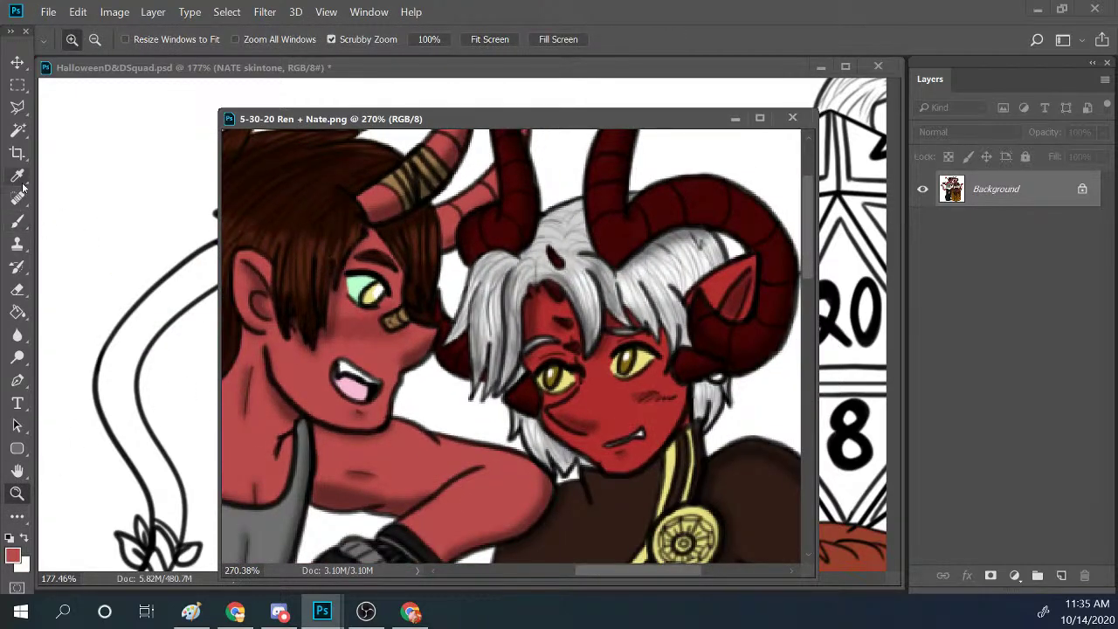
left_click(18, 221)
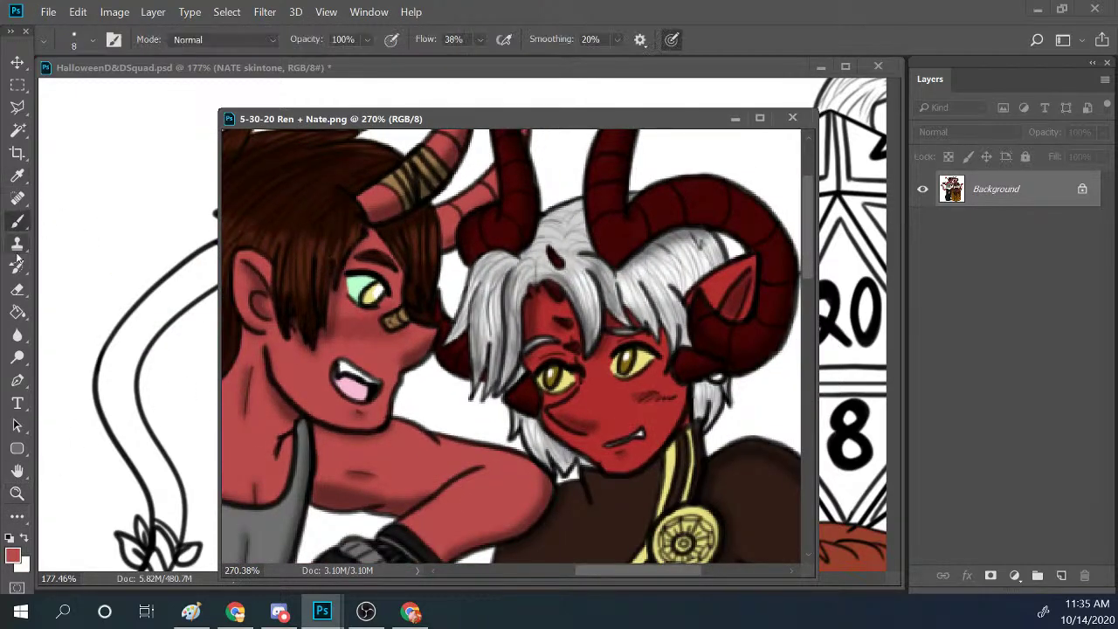
left_click(284, 199, "alt")
left_click(435, 61)
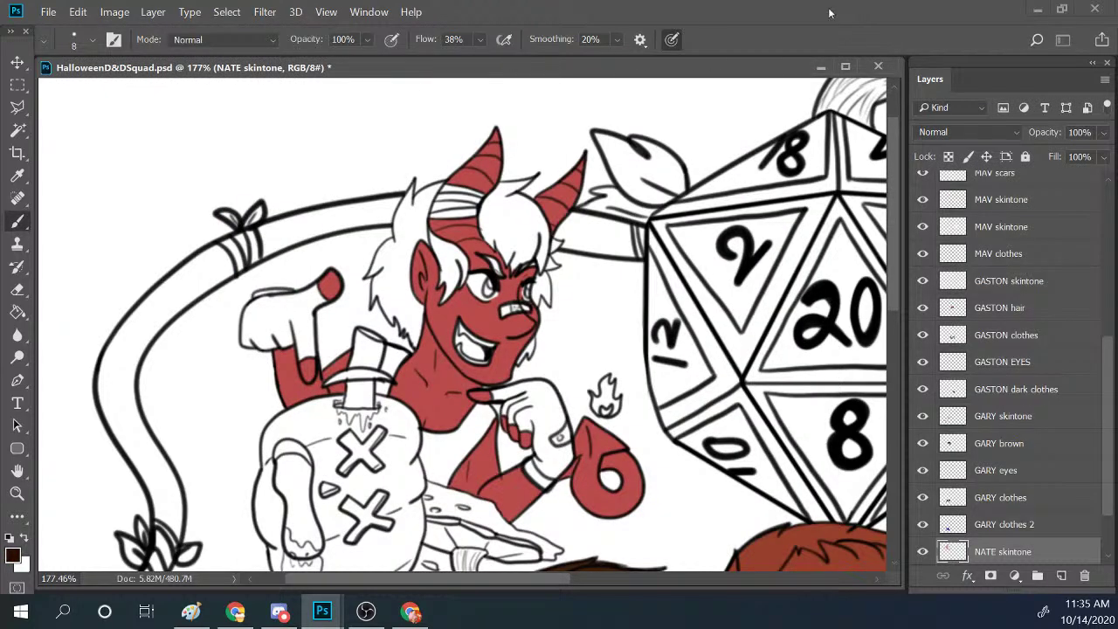
Add a new layer directly above the SKETCH group and name it NATE hair.
scroll(1016, 509, "down", 3)
left_click(1016, 510)
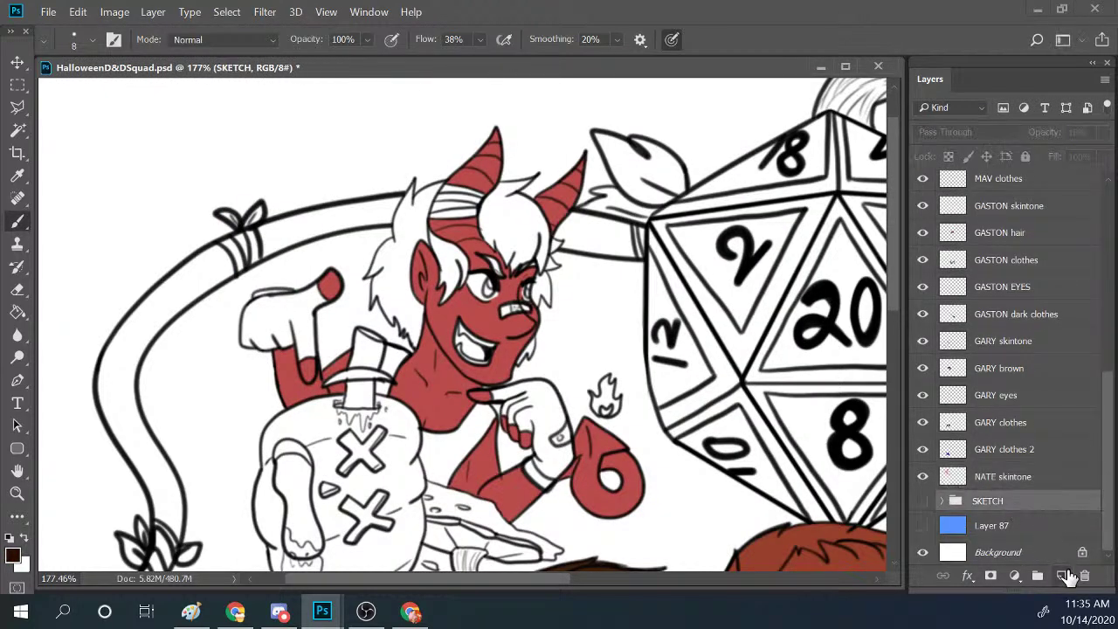
left_click(1061, 575)
double_click(996, 503)
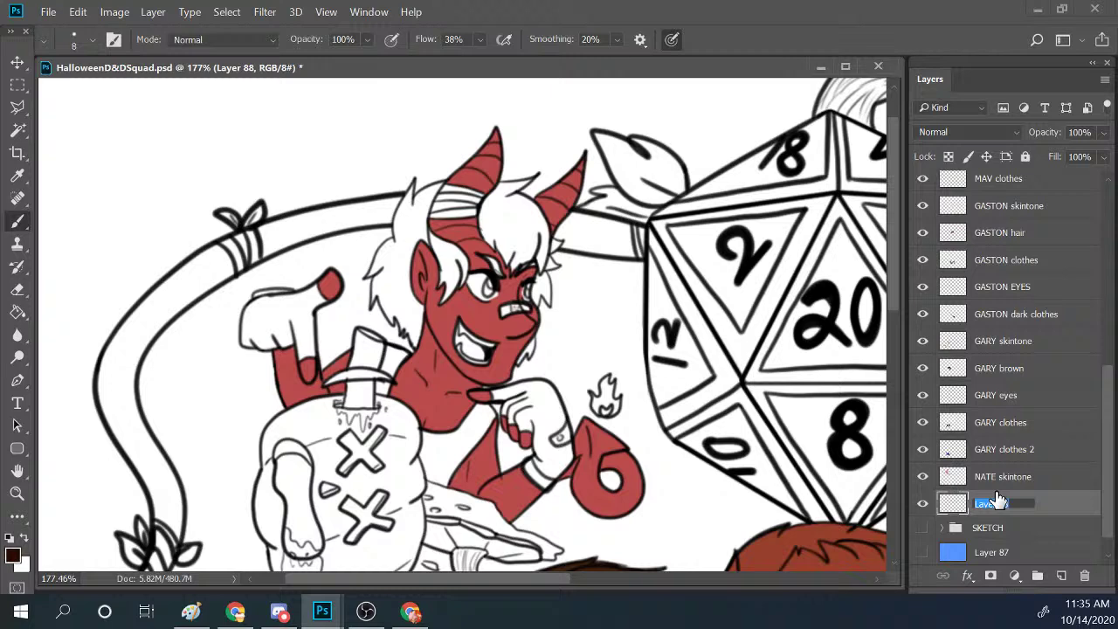
type("NATR")
key("BackSpace")
type("E hair")
key("Return")
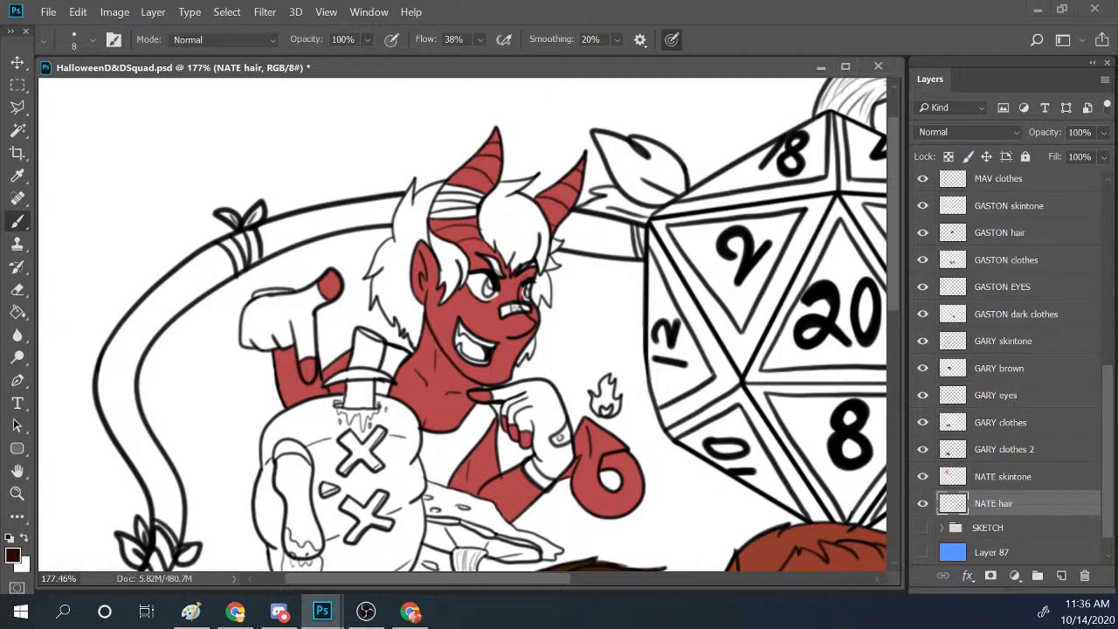
Paint the horned character's fringe between the horns, its outer tufts and the eyebrows dark brown on the NATE hair layer.
left_click(410, 611)
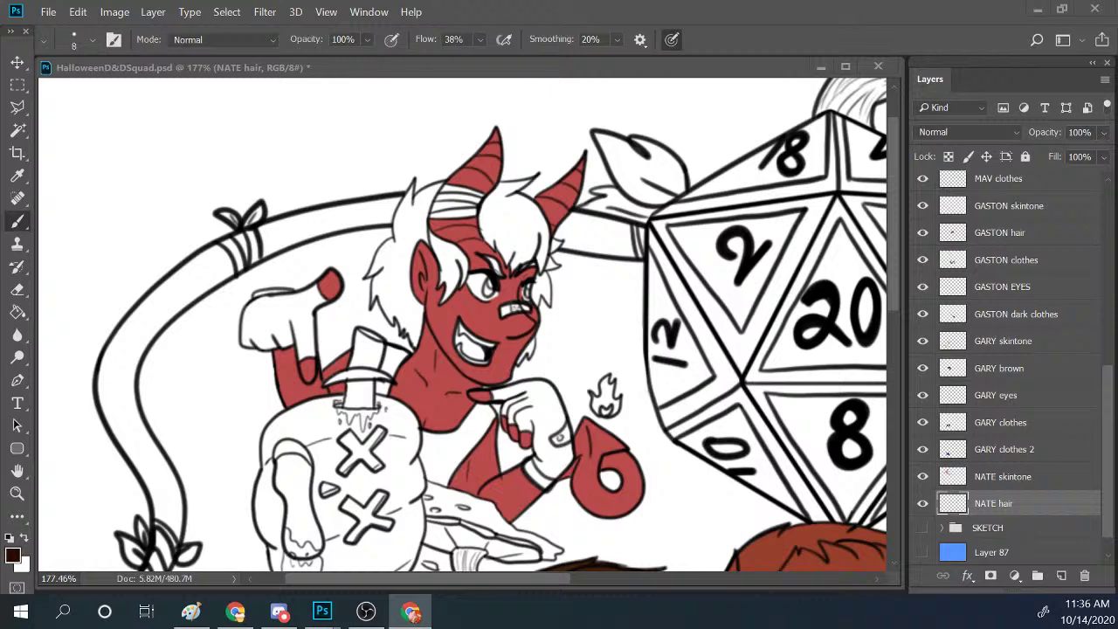
left_click(17, 493)
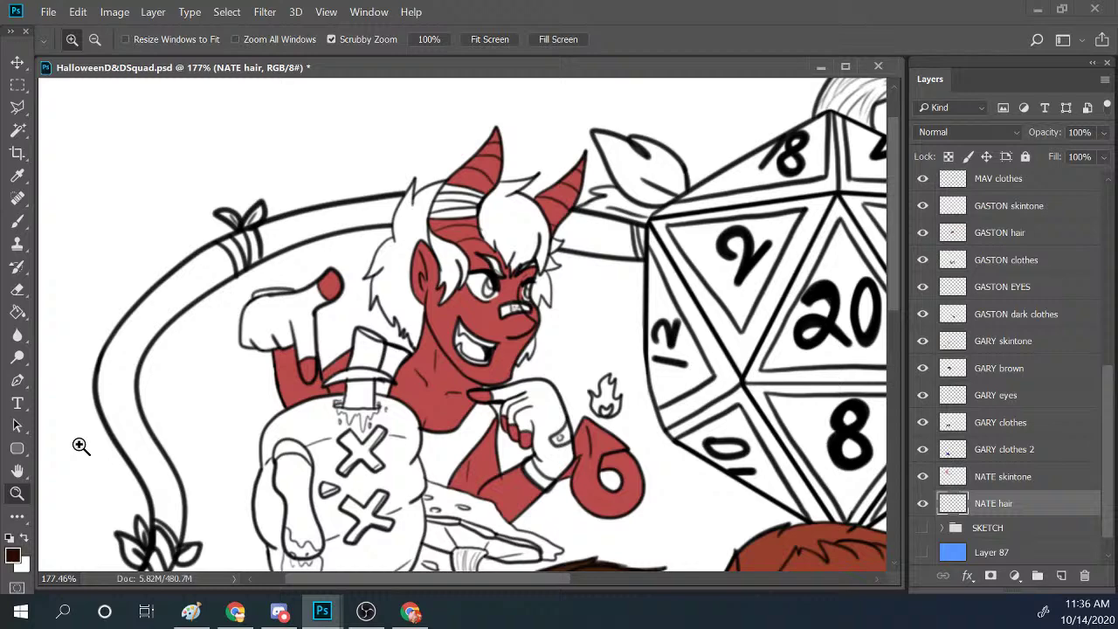
left_click(580, 222)
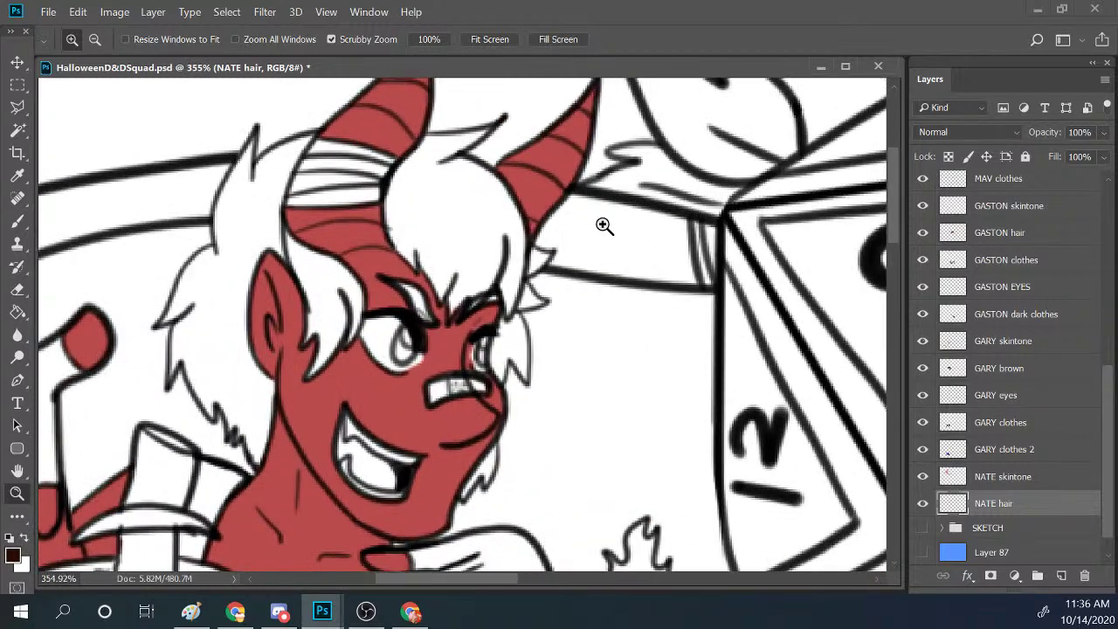
left_click(996, 478)
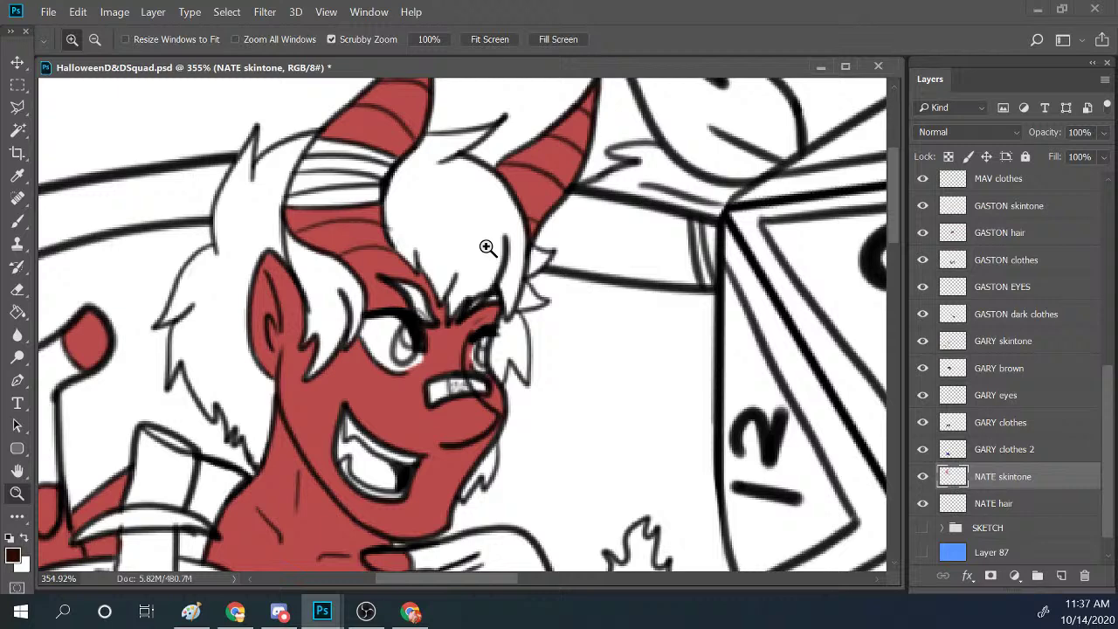
left_click(1004, 504)
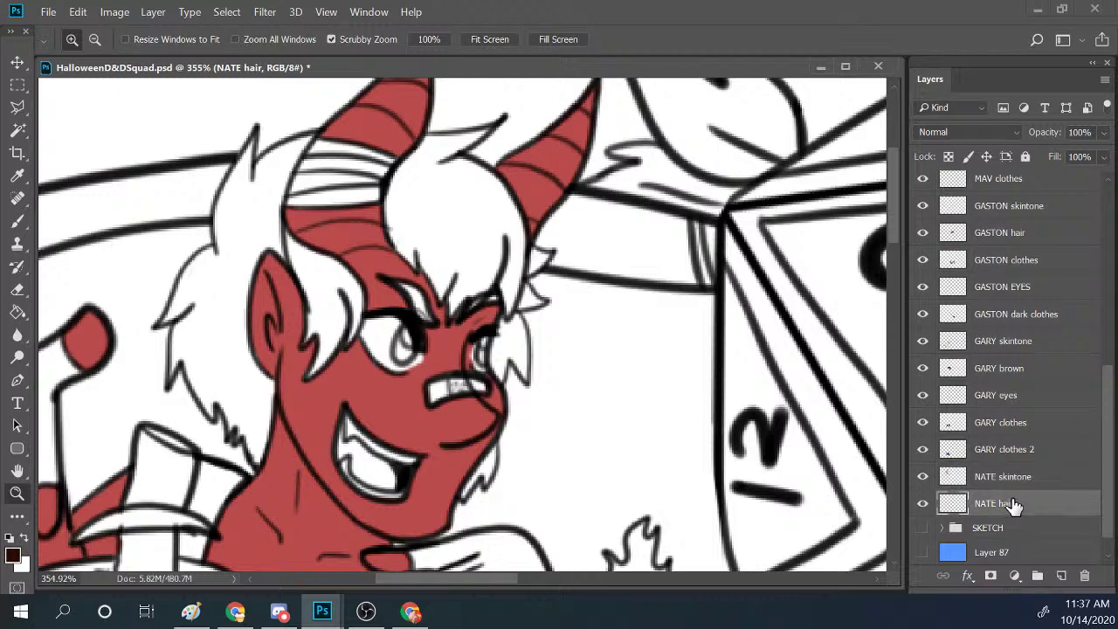
left_click(17, 221)
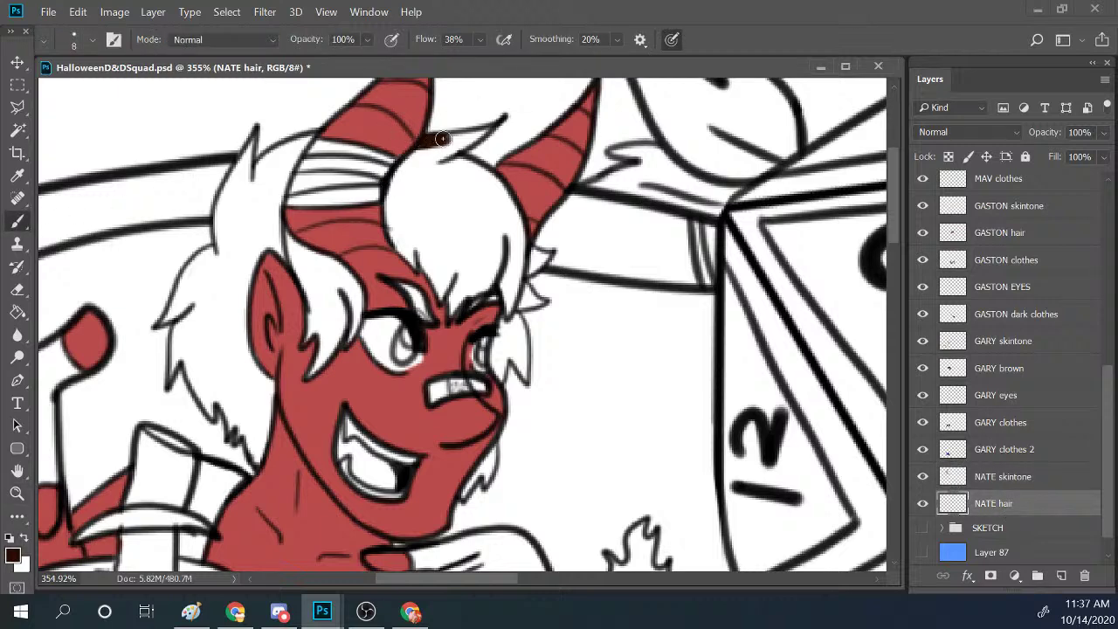
mouse_move(442, 138)
left_mouse_down()
mouse_move(492, 128)
mouse_move(394, 175)
mouse_move(397, 201)
mouse_move(414, 169)
mouse_move(396, 259)
mouse_move(410, 200)
mouse_move(413, 262)
mouse_move(434, 234)
mouse_move(440, 304)
mouse_move(473, 249)
mouse_move(461, 317)
mouse_move(517, 218)
mouse_move(501, 298)
mouse_move(444, 319)
mouse_move(446, 297)
mouse_move(418, 304)
mouse_move(417, 291)
mouse_move(433, 323)
mouse_move(395, 280)
mouse_move(400, 251)
left_mouse_up()
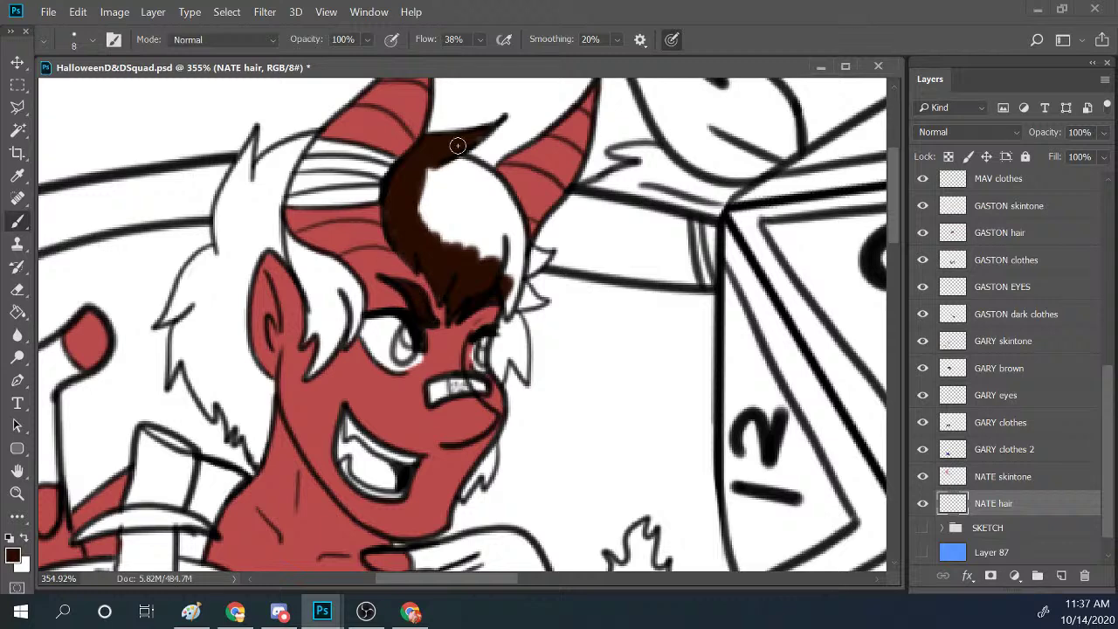
mouse_move(424, 173)
left_mouse_down()
mouse_move(462, 160)
mouse_move(501, 182)
mouse_move(417, 172)
mouse_move(494, 184)
mouse_move(417, 200)
mouse_move(510, 197)
mouse_move(421, 220)
mouse_move(422, 174)
mouse_move(411, 202)
mouse_move(458, 204)
mouse_move(424, 235)
mouse_move(403, 200)
mouse_move(387, 221)
mouse_move(500, 210)
mouse_move(420, 250)
mouse_move(506, 182)
mouse_move(461, 258)
mouse_move(478, 255)
mouse_move(511, 192)
mouse_move(508, 312)
mouse_move(522, 241)
mouse_move(521, 271)
mouse_move(518, 261)
mouse_move(548, 256)
mouse_move(529, 247)
mouse_move(541, 261)
mouse_move(549, 253)
mouse_move(515, 285)
left_mouse_up()
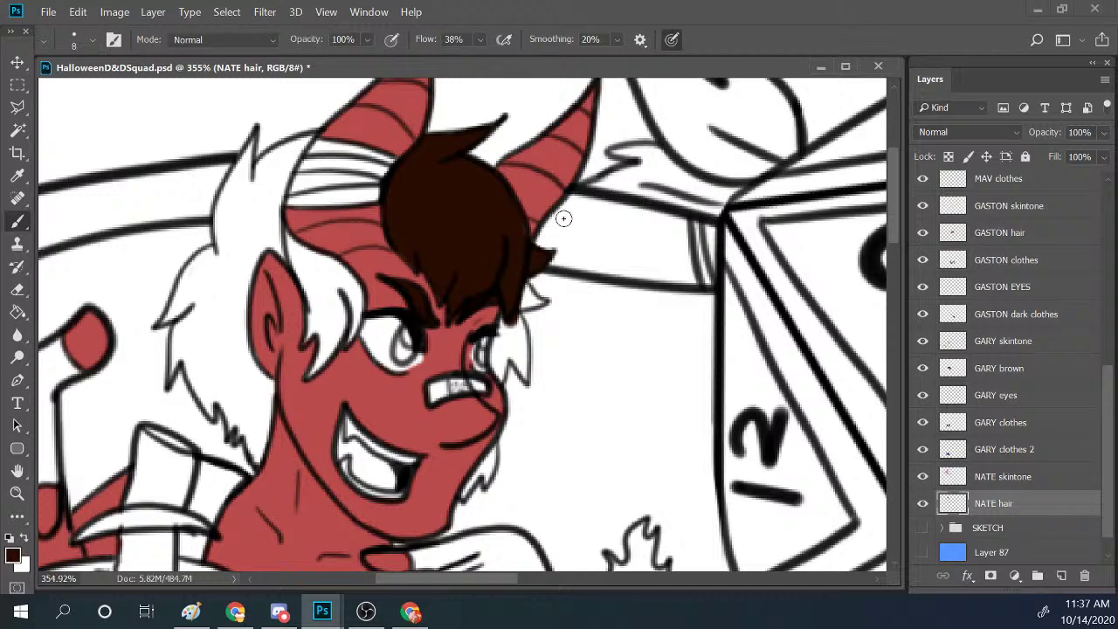
mouse_move(522, 286)
left_mouse_down()
mouse_move(534, 294)
mouse_move(519, 305)
left_mouse_up()
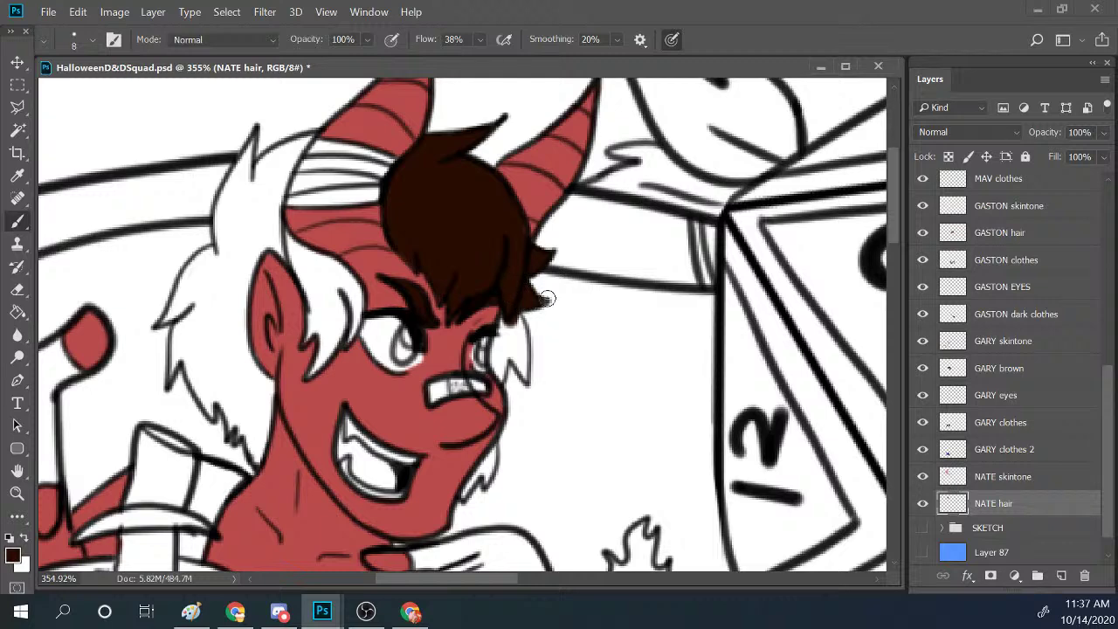
Fill the hair strands beside the far eye and the small tuft behind the jaw with dark brown.
mouse_move(492, 322)
left_mouse_down()
mouse_move(486, 354)
mouse_move(496, 367)
mouse_move(499, 340)
mouse_move(500, 370)
mouse_move(517, 337)
mouse_move(527, 381)
left_mouse_up()
mouse_move(521, 336)
left_mouse_down()
mouse_move(527, 383)
mouse_move(531, 358)
left_mouse_up()
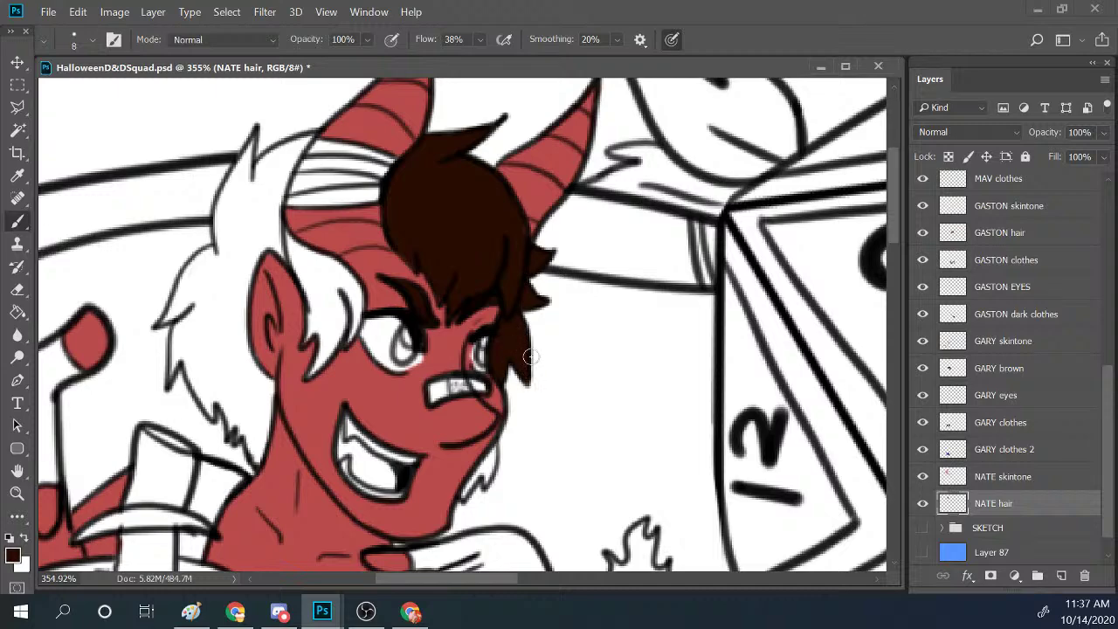
scroll(524, 367, "down", 5)
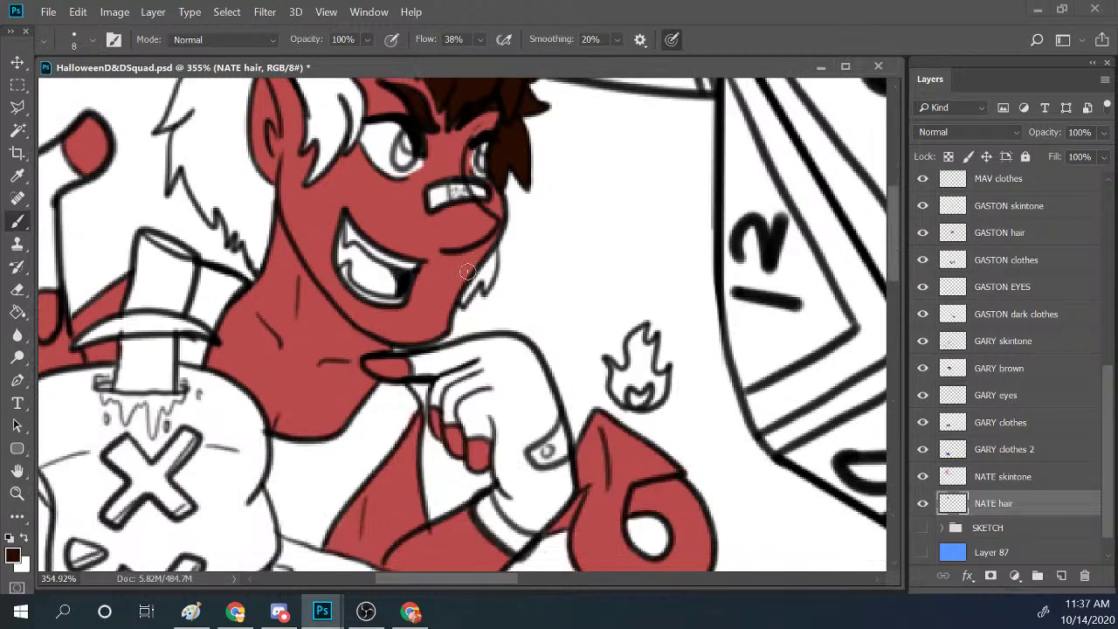
left_click_drag(464, 298, 482, 272)
mouse_move(471, 291)
left_mouse_down()
mouse_move(488, 270)
mouse_move(487, 286)
mouse_move(491, 259)
mouse_move(484, 292)
mouse_move(495, 244)
left_mouse_up()
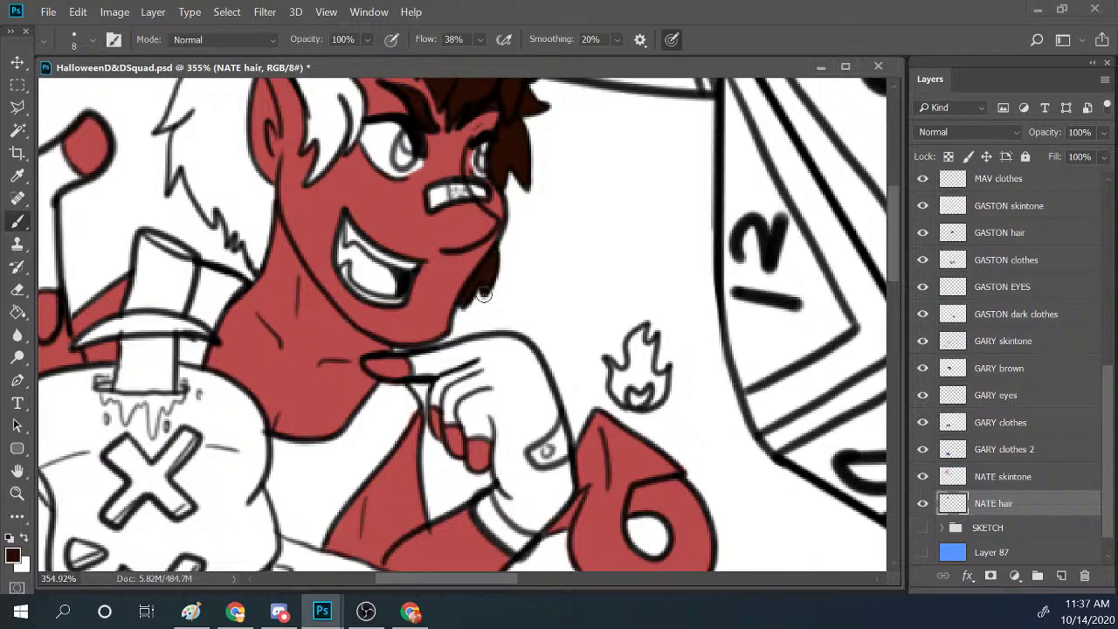
Fill the hair behind the near horn, the lock in front of the ear and the back hair down to the neck with dark brown.
scroll(489, 210, "up", 3)
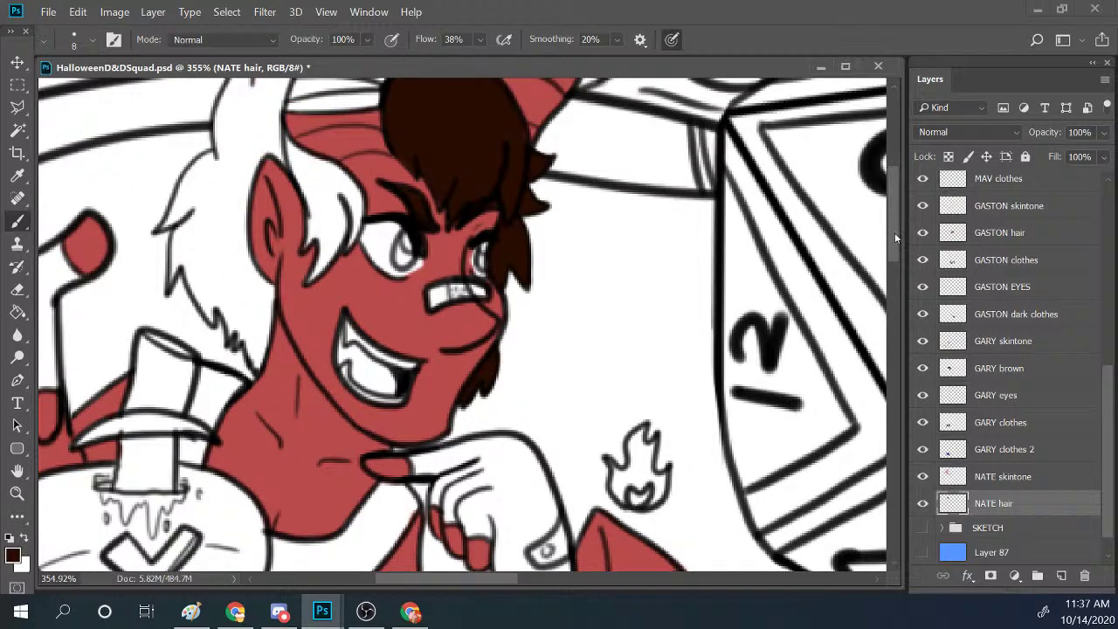
scroll(488, 176, "up", 3)
mouse_move(224, 267)
left_mouse_down()
mouse_move(229, 212)
mouse_move(218, 267)
left_mouse_up()
mouse_move(244, 187)
left_mouse_down()
mouse_move(248, 219)
mouse_move(236, 202)
mouse_move(224, 224)
mouse_move(249, 203)
mouse_move(226, 273)
mouse_move(259, 196)
mouse_move(289, 177)
mouse_move(248, 207)
mouse_move(309, 162)
mouse_move(254, 247)
mouse_move(259, 272)
mouse_move(281, 213)
mouse_move(268, 226)
mouse_move(278, 267)
mouse_move(303, 299)
mouse_move(299, 286)
mouse_move(289, 272)
mouse_move(313, 343)
mouse_move(319, 321)
mouse_move(307, 379)
left_mouse_up()
mouse_move(337, 330)
left_mouse_down()
mouse_move(315, 412)
mouse_move(367, 334)
mouse_move(352, 326)
mouse_move(327, 343)
mouse_move(341, 300)
mouse_move(308, 272)
left_mouse_up()
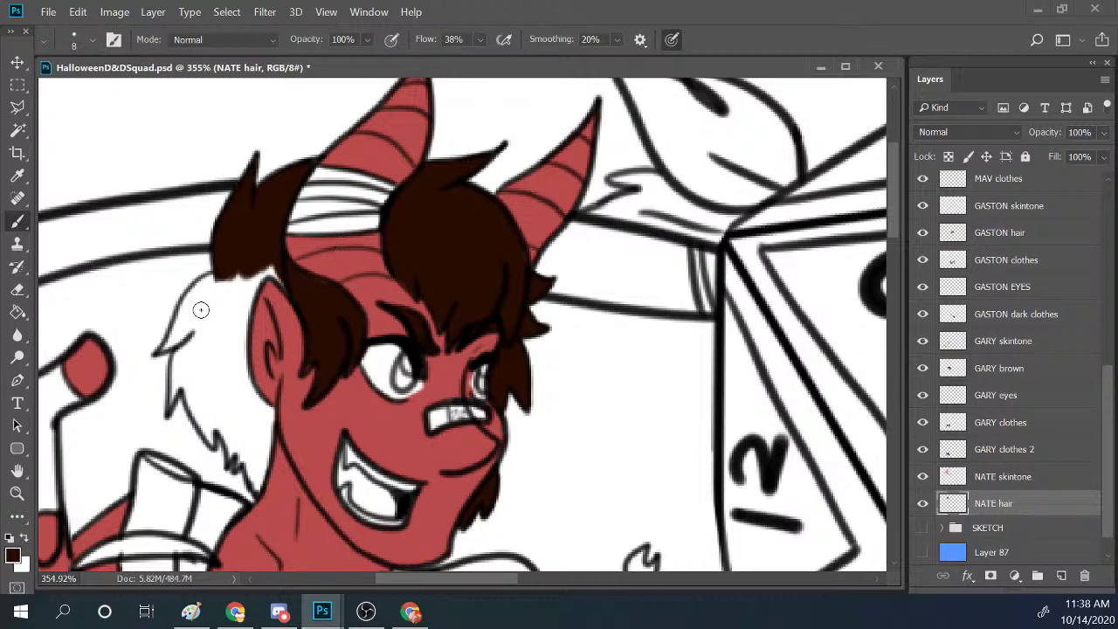
mouse_move(171, 343)
left_mouse_down()
mouse_move(213, 279)
mouse_move(189, 320)
mouse_move(224, 279)
mouse_move(189, 349)
mouse_move(206, 351)
mouse_move(263, 283)
mouse_move(287, 299)
mouse_move(290, 274)
mouse_move(186, 354)
mouse_move(176, 378)
mouse_move(181, 339)
mouse_move(204, 327)
mouse_move(191, 382)
mouse_move(212, 374)
mouse_move(258, 307)
mouse_move(245, 383)
mouse_move(250, 435)
mouse_move(265, 384)
mouse_move(259, 463)
mouse_move(279, 408)
mouse_move(256, 421)
mouse_move(259, 490)
mouse_move(240, 440)
mouse_move(251, 429)
mouse_move(268, 486)
mouse_move(223, 414)
mouse_move(230, 462)
mouse_move(221, 422)
mouse_move(234, 459)
mouse_move(244, 435)
mouse_move(246, 444)
mouse_move(241, 459)
mouse_move(232, 395)
mouse_move(161, 398)
mouse_move(169, 404)
mouse_move(172, 364)
mouse_move(183, 376)
mouse_move(190, 343)
mouse_move(158, 421)
mouse_move(168, 361)
mouse_move(154, 364)
mouse_move(171, 394)
left_mouse_up()
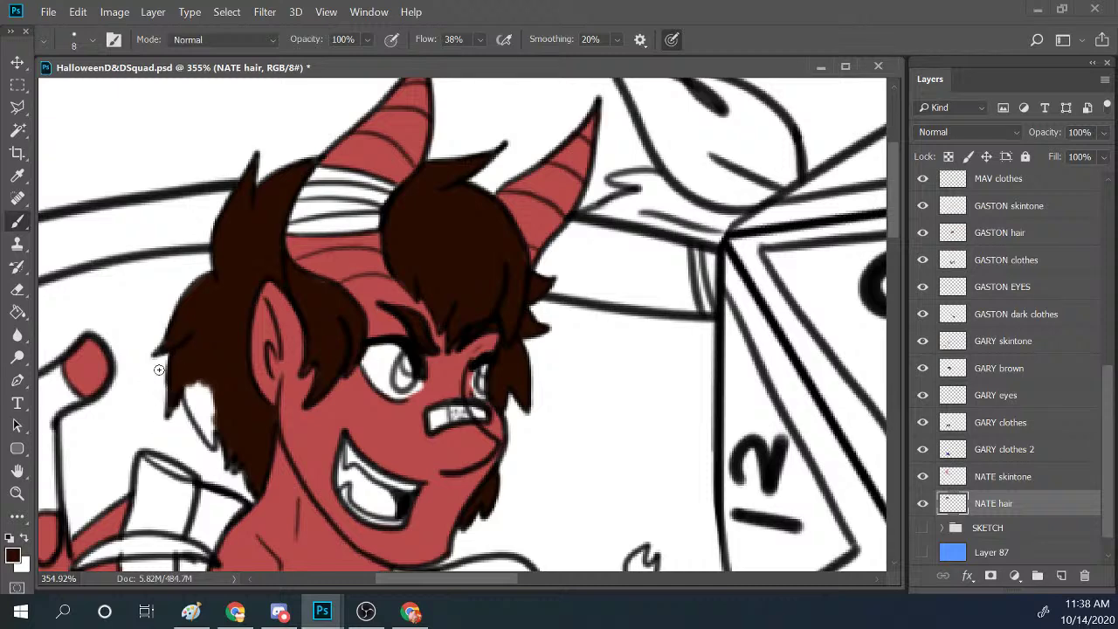
mouse_move(182, 373)
left_mouse_down()
mouse_move(214, 445)
mouse_move(192, 389)
mouse_move(197, 369)
mouse_move(223, 428)
mouse_move(186, 371)
mouse_move(221, 444)
left_mouse_up()
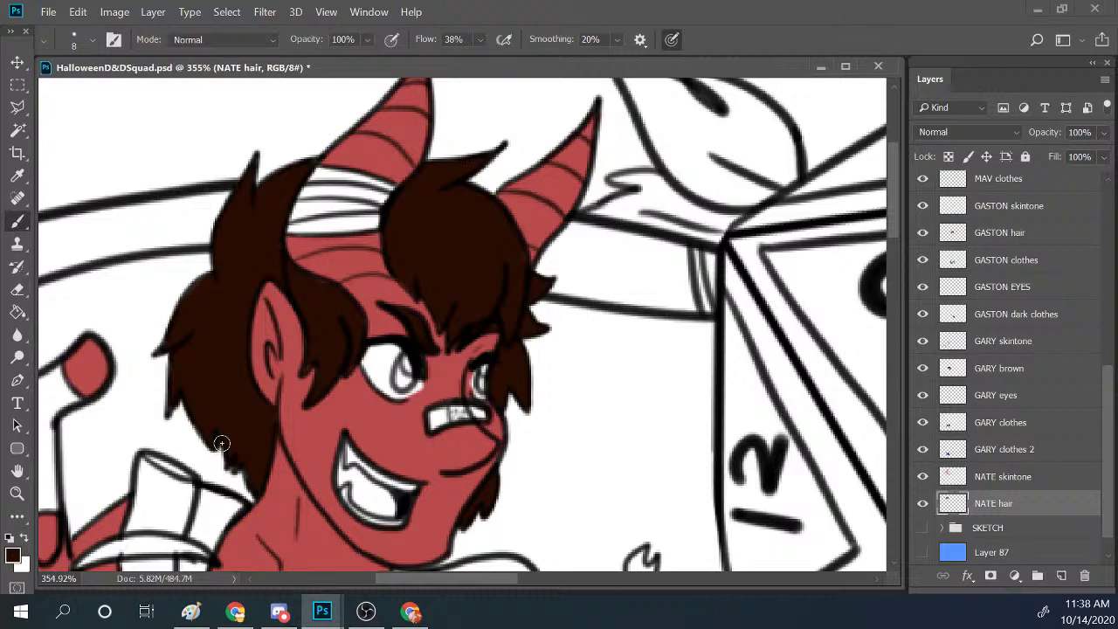
left_click_drag(221, 444, 216, 447)
Sample the tan of the horn bandage in the 5-30-20 Ren + Nate.png reference as the foreground colour and return to the drawing.
left_click(1001, 479)
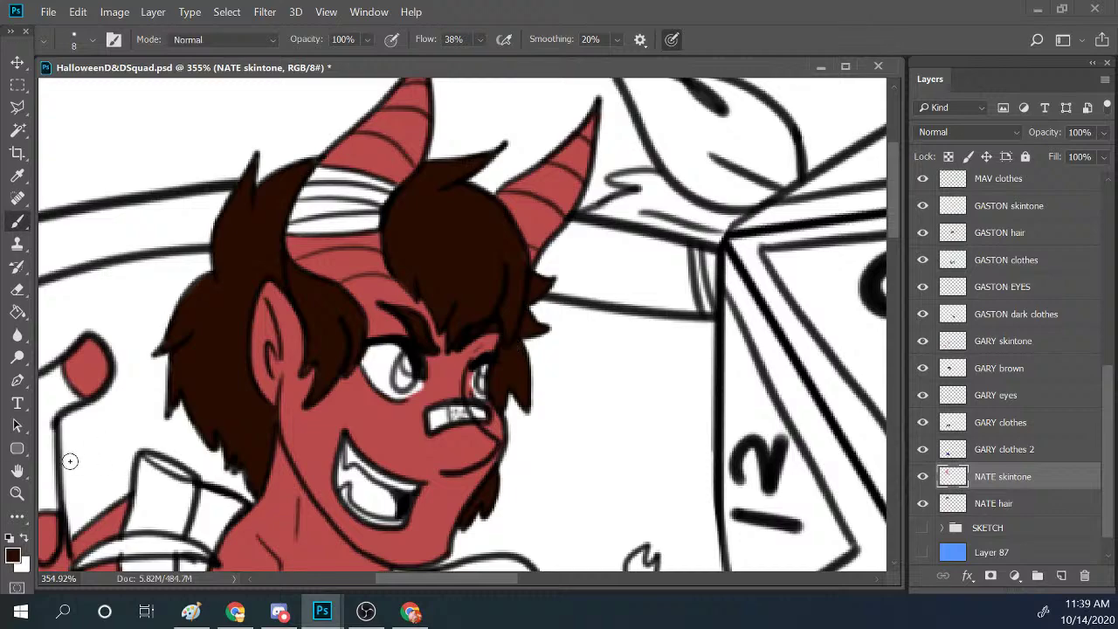
left_click(16, 492)
left_click_drag(559, 352, 515, 400)
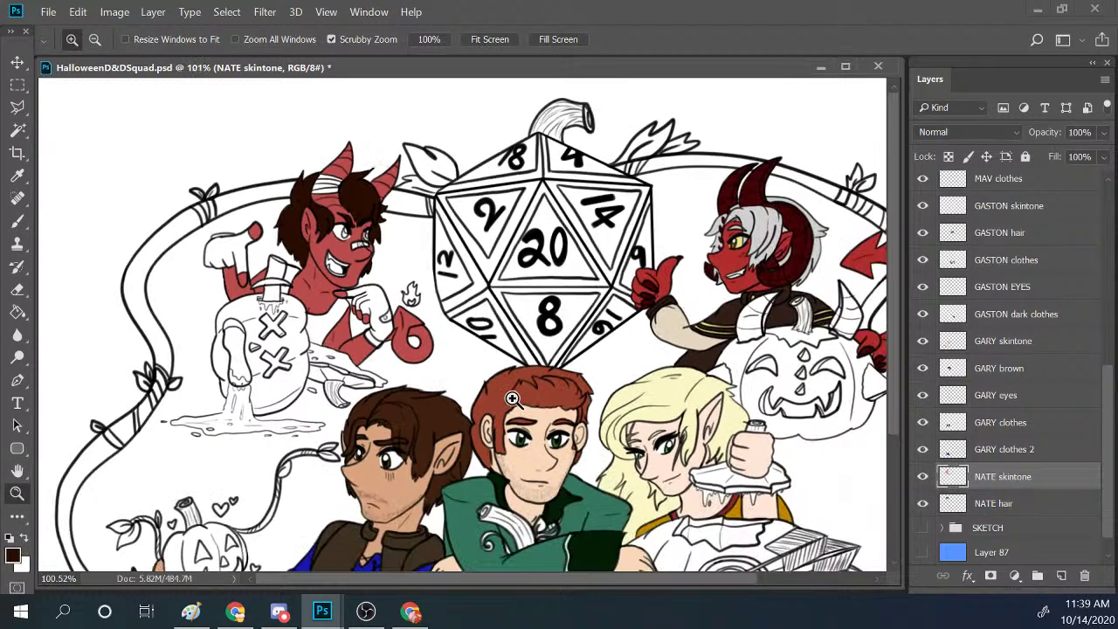
left_click_drag(420, 258, 458, 228)
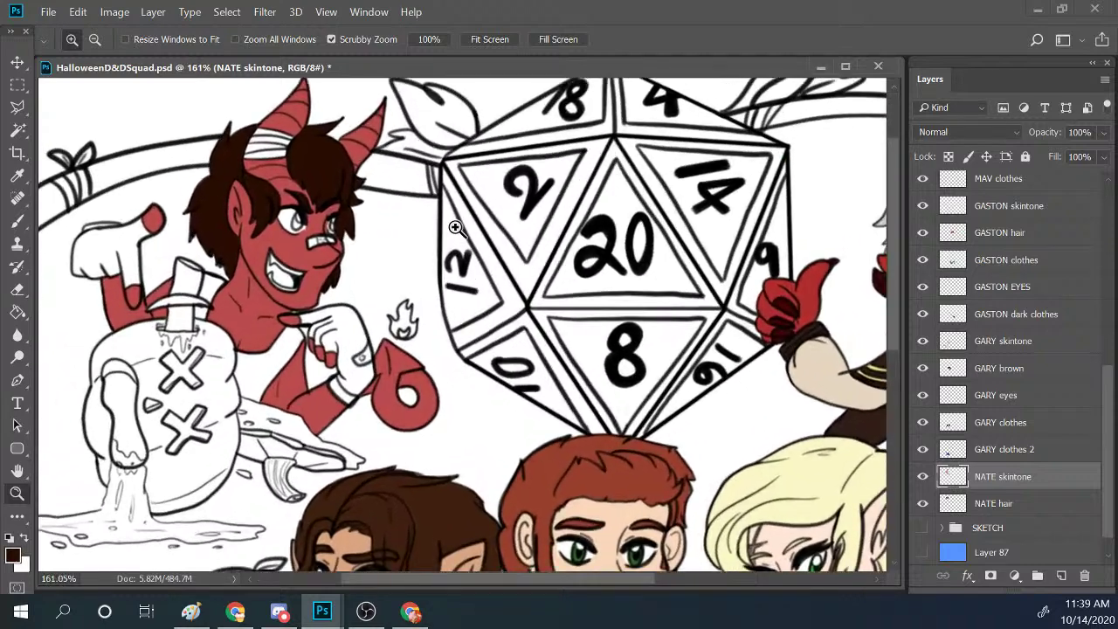
mouse_move(322, 611)
left_click(507, 528)
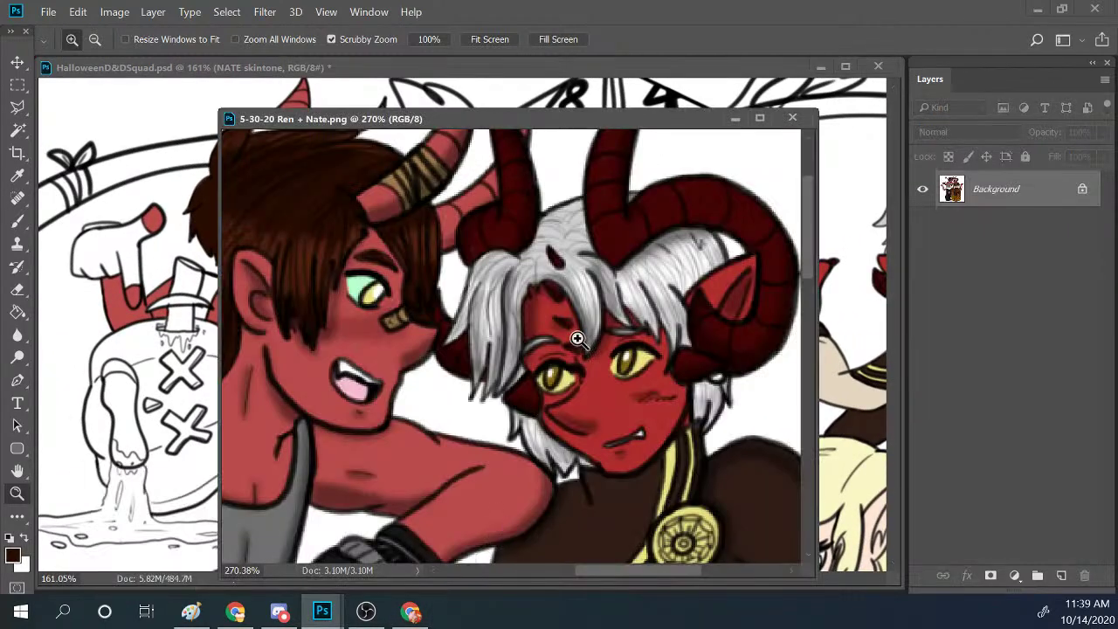
left_click(18, 218)
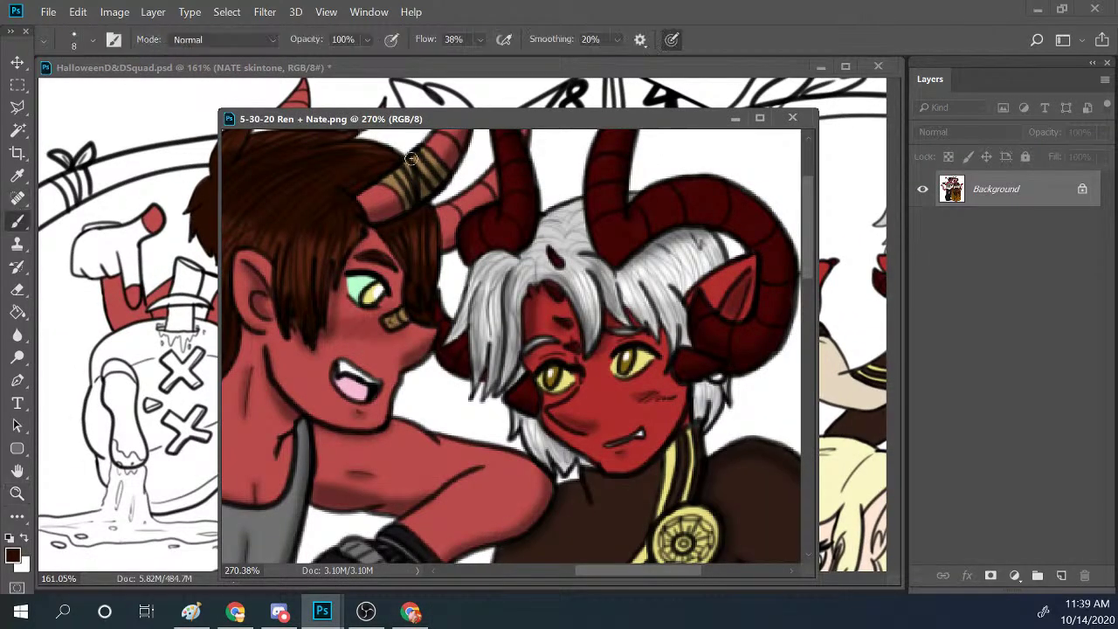
left_click(390, 179, "alt")
key("ctrl+Tab")
Add a new layer directly below the NATE hair layer and name it NATE bandaids.
key("z")
left_click_drag(328, 155, 359, 135)
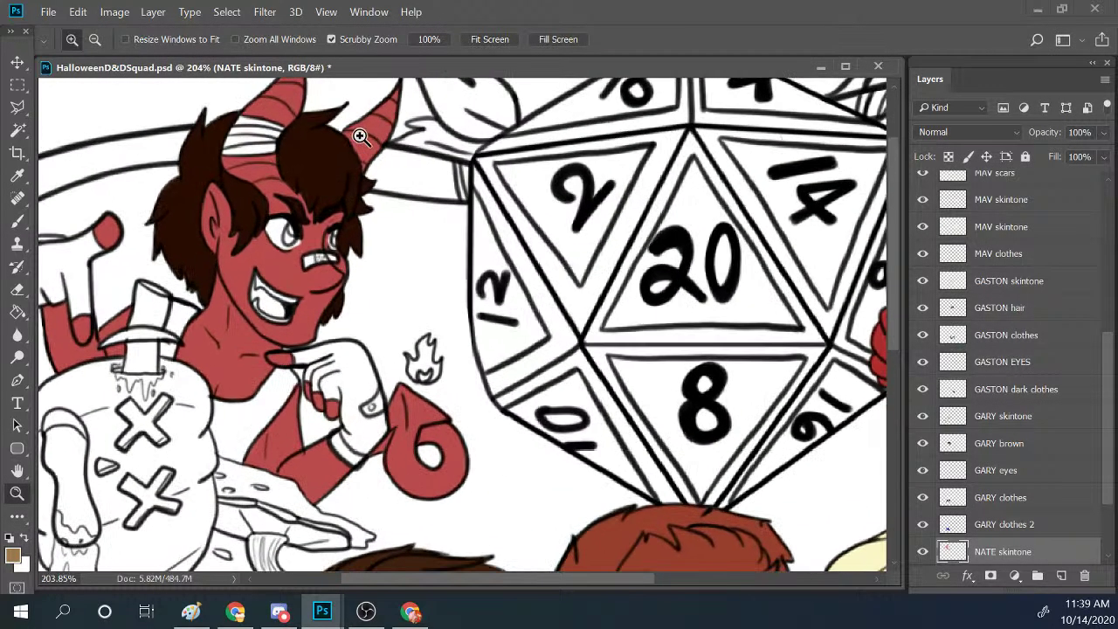
left_click_drag(893, 260, 896, 229)
left_click_drag(352, 324, 362, 301)
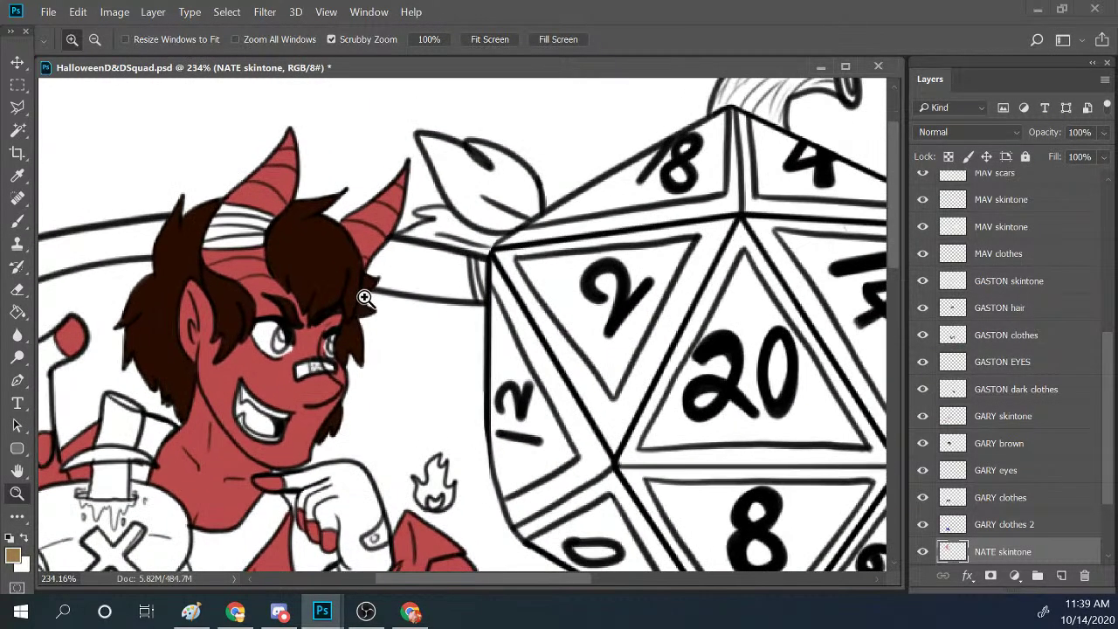
scroll(1013, 484, "down", 3)
left_click(1011, 479)
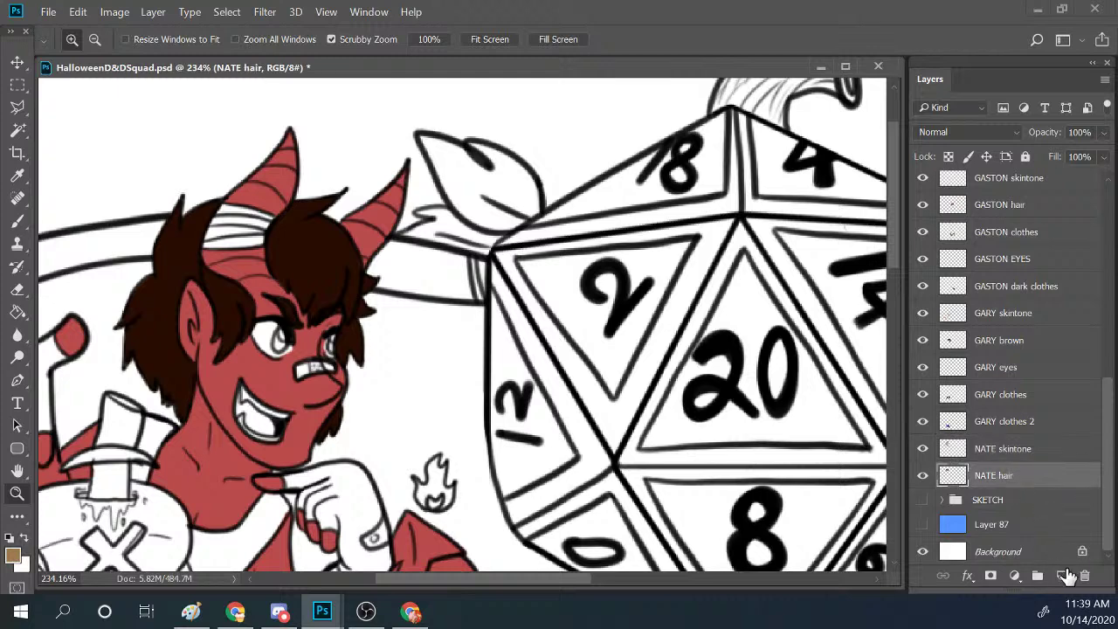
left_click(1061, 576, "ctrl")
double_click(994, 505)
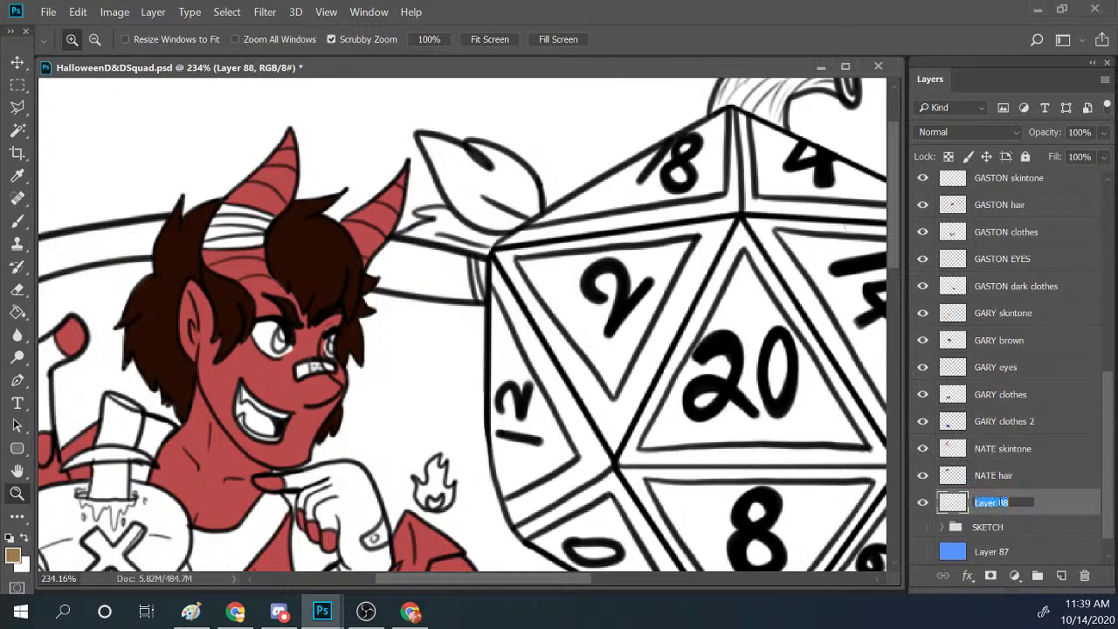
type("NMA")
key("BackSpace")
key("BackSpace")
type("ATE bandaids")
key("Return")
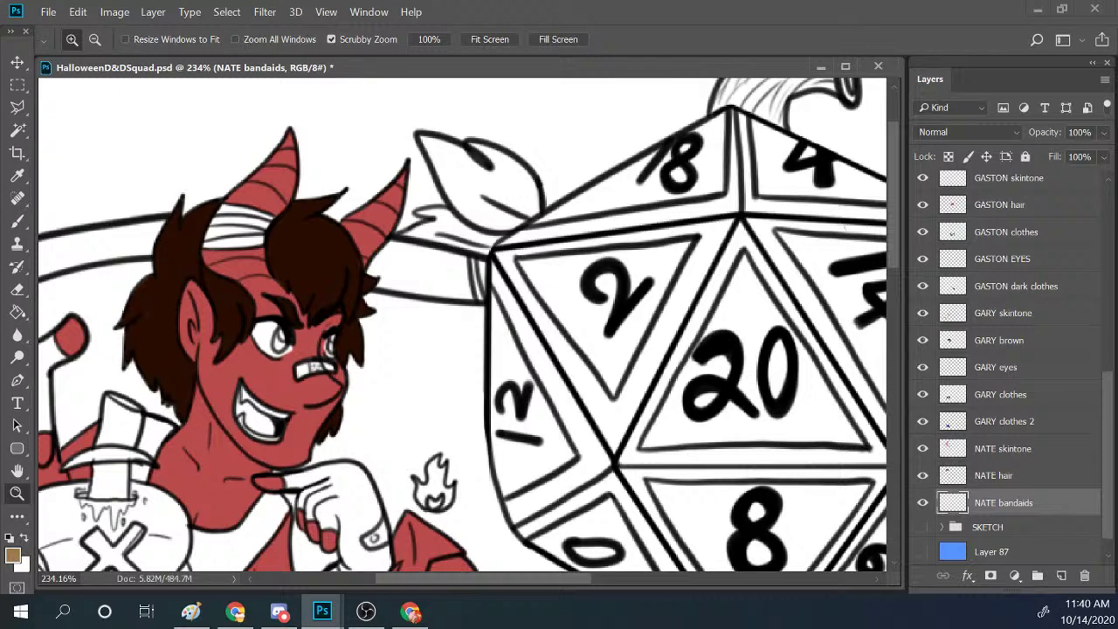
Paint the horned character's nose bandage and the wrap around the near horn tan on the NATE bandaids layer.
left_click(18, 221)
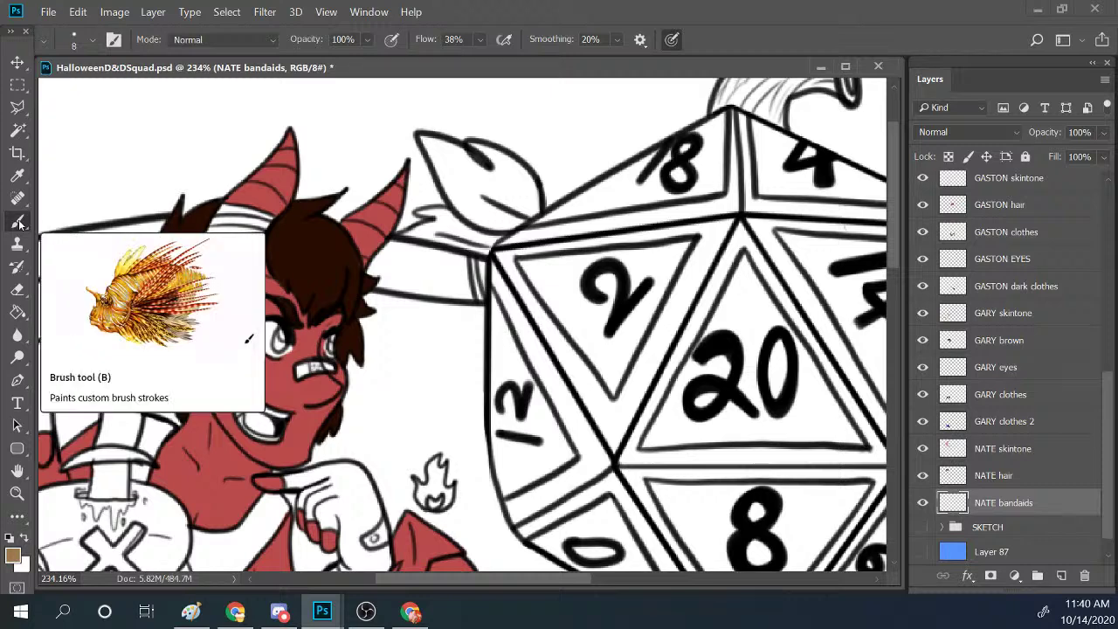
mouse_move(298, 368)
left_mouse_down()
mouse_move(329, 366)
mouse_move(307, 368)
left_mouse_up()
mouse_move(213, 234)
left_mouse_down()
mouse_move(234, 199)
mouse_move(217, 256)
mouse_move(269, 224)
left_mouse_up()
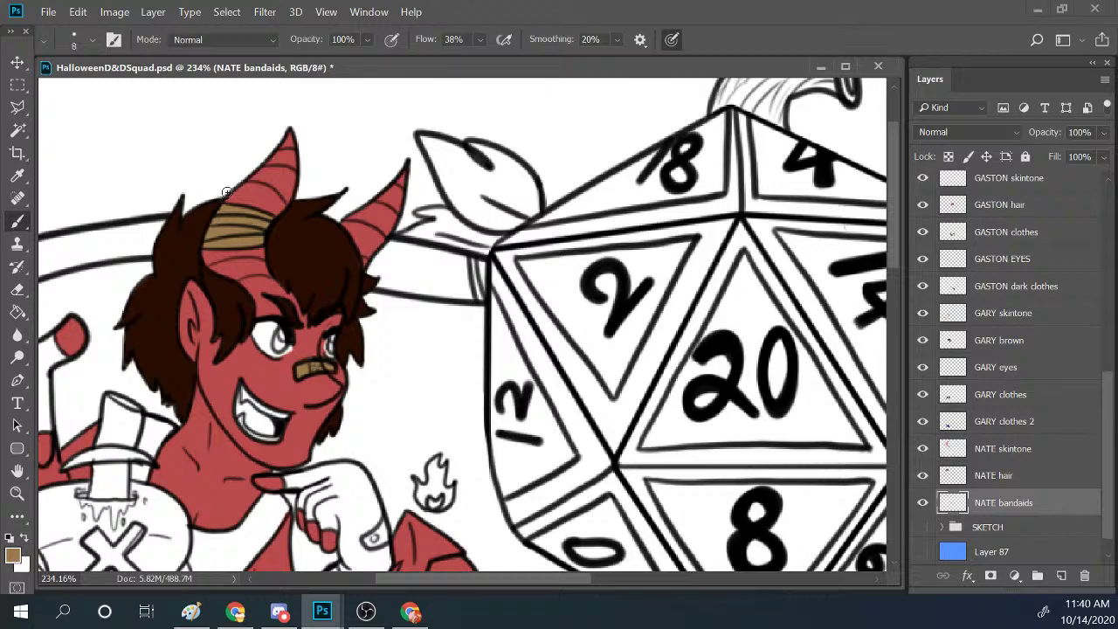
Sample the black of the glove in the 5-30-20 Ren + Nate.png reference as the foreground colour and return to the drawing.
mouse_move(897, 255)
left_mouse_down()
mouse_move(892, 289)
mouse_move(893, 275)
left_mouse_up()
mouse_move(559, 580)
left_mouse_down()
mouse_move(520, 581)
mouse_move(527, 575)
left_mouse_up()
key("z")
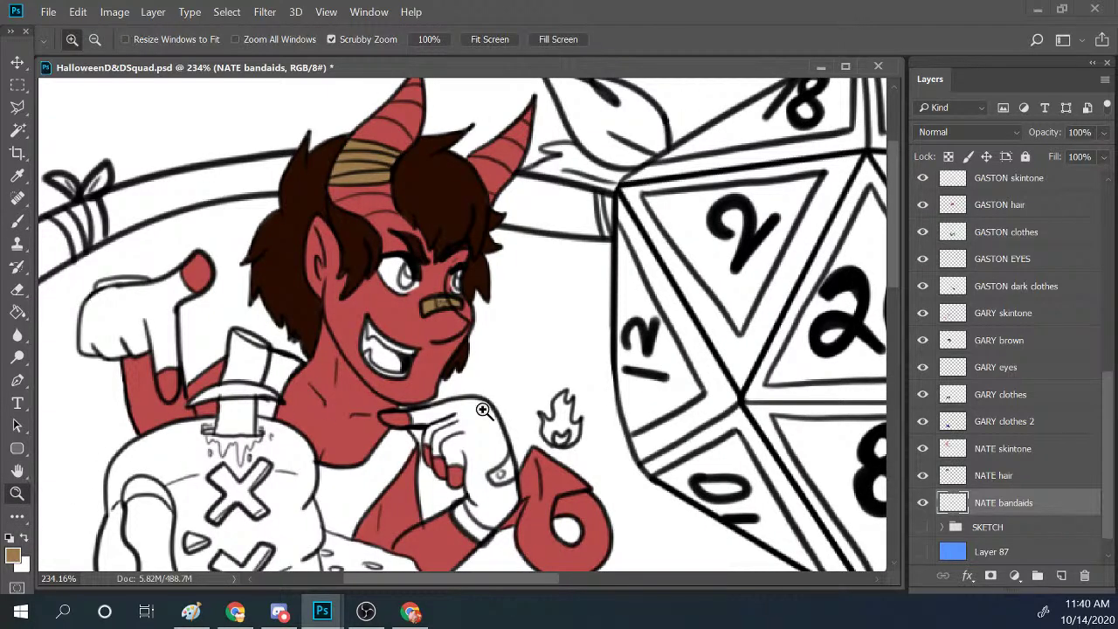
left_click_drag(484, 411, 533, 404)
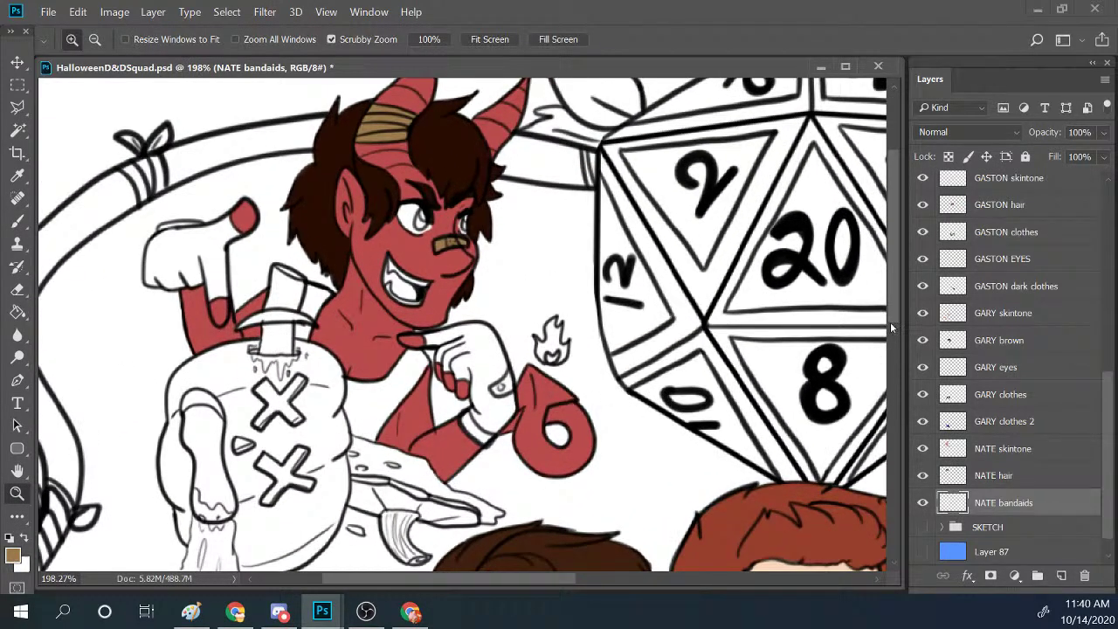
left_click_drag(894, 315, 877, 275)
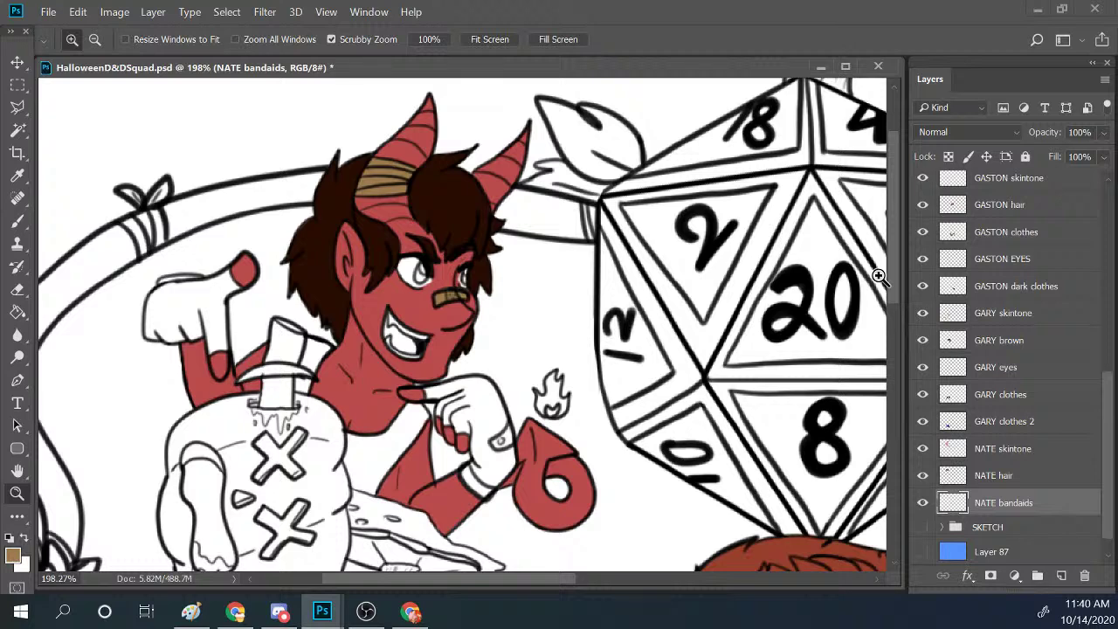
left_click(16, 220)
mouse_move(330, 601)
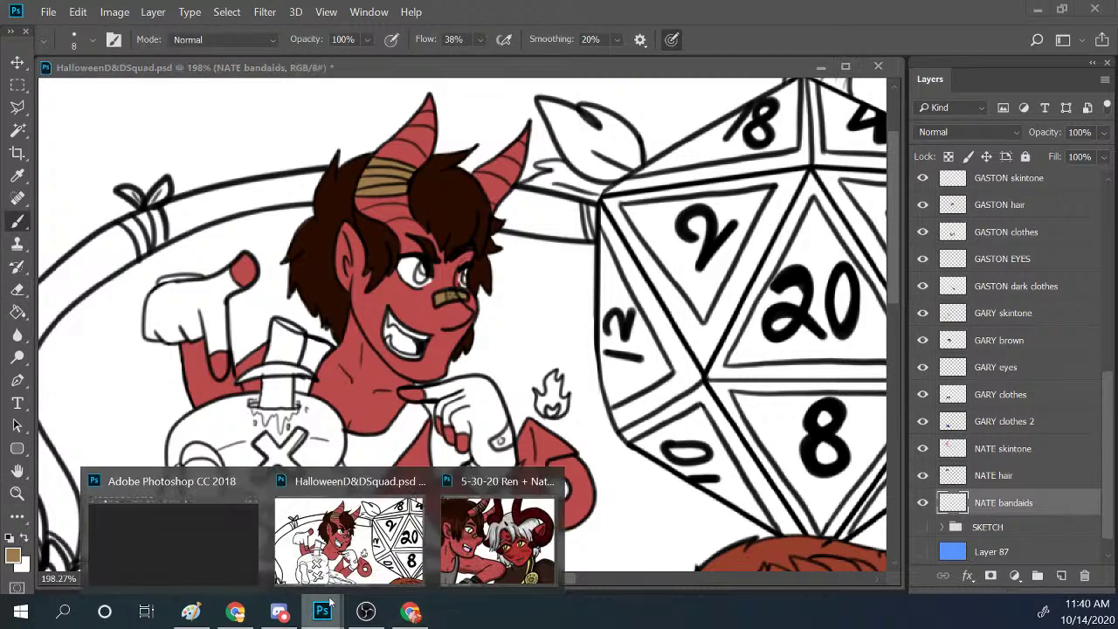
left_click(494, 556)
scroll(807, 316, "down", 3)
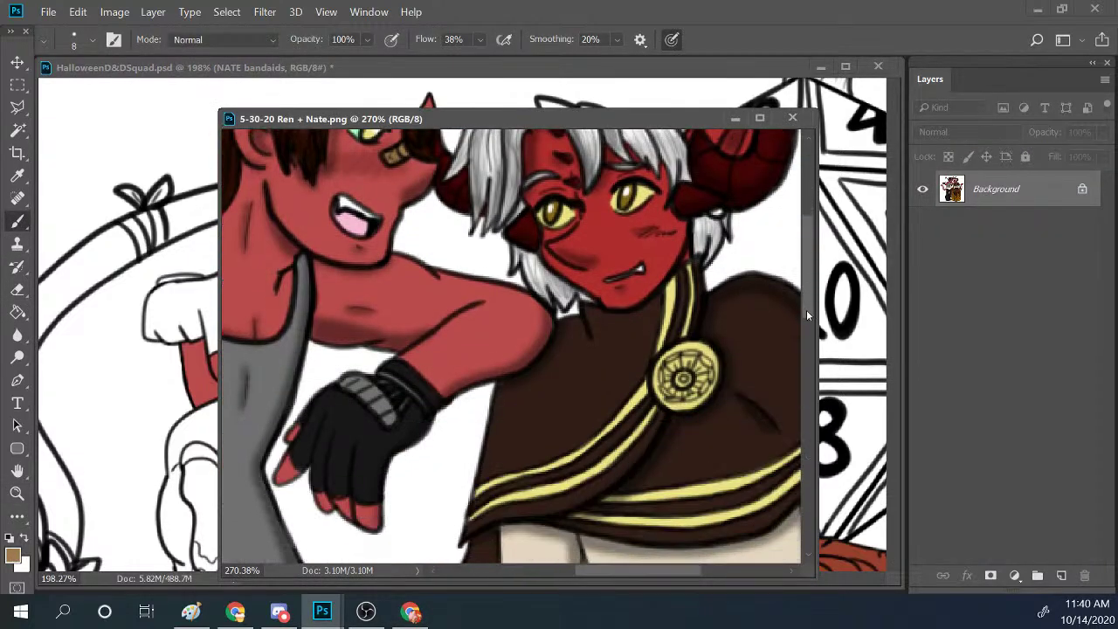
scroll(808, 316, "down", 1)
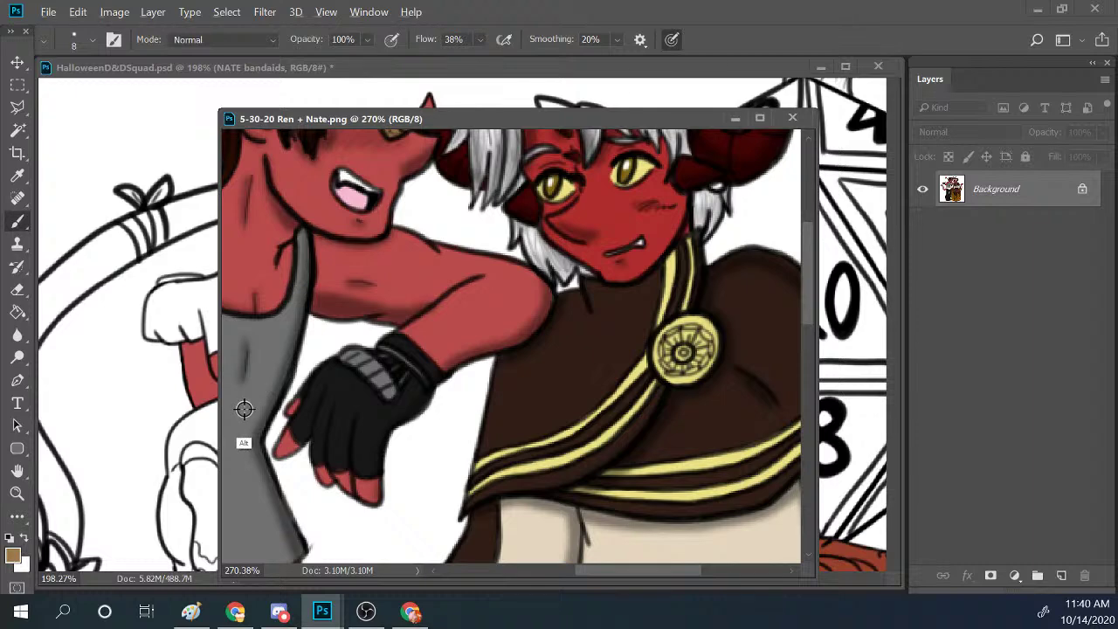
left_click(358, 387, "alt")
left_click(449, 70)
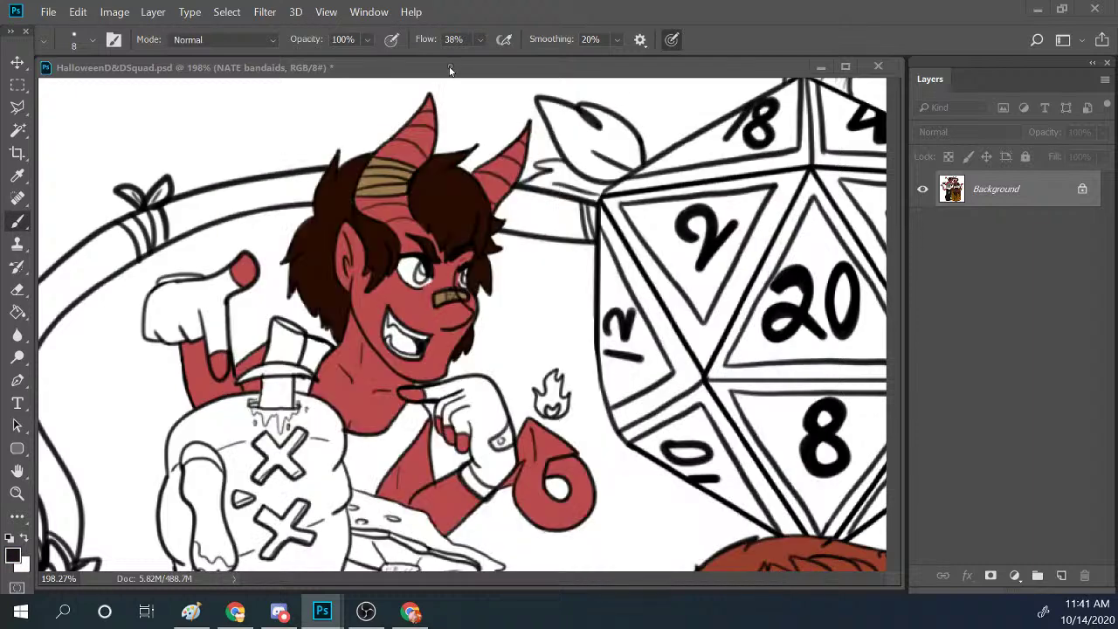
Add a new layer directly above the SKETCH group and name it NATE clothes.
scroll(1082, 454, "down", 2)
left_click(1013, 500)
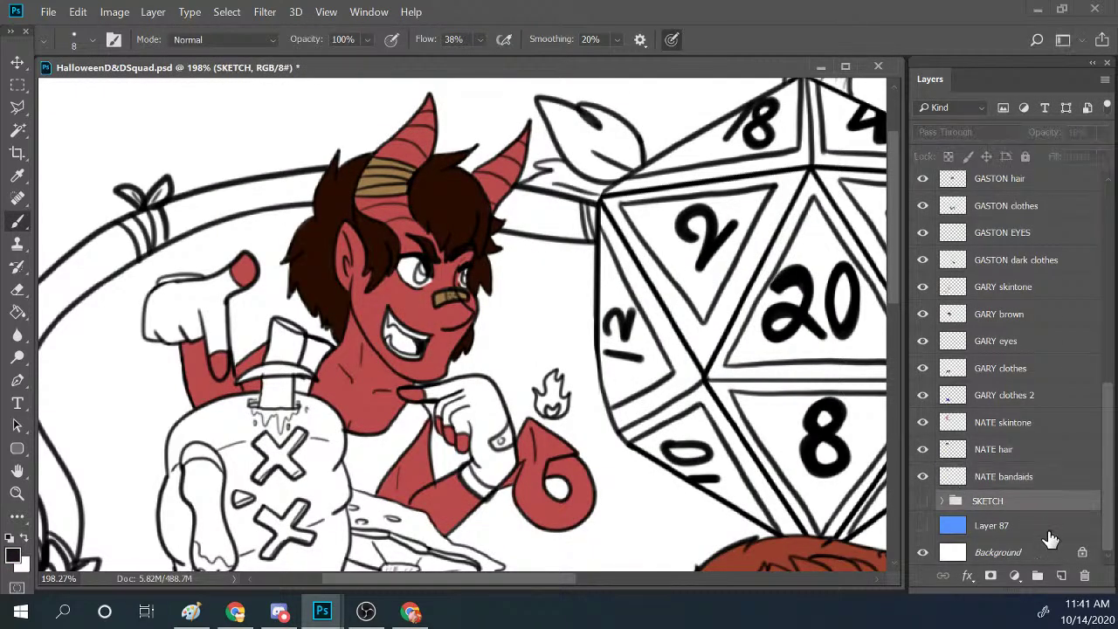
left_click(1061, 576)
double_click(995, 502)
type("NATE clothes")
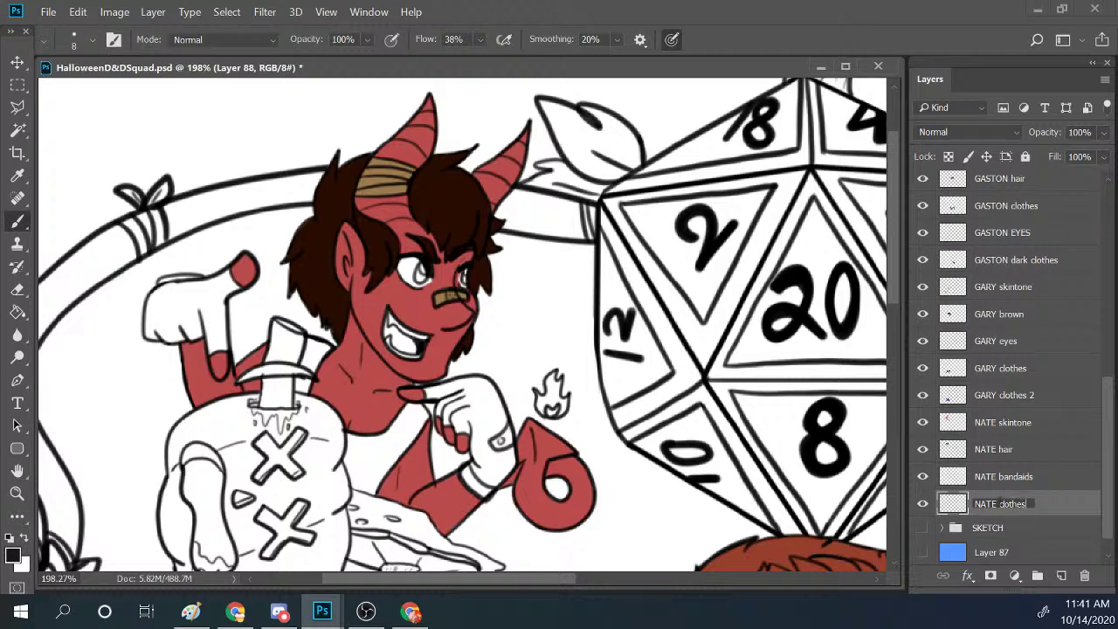
key("Return")
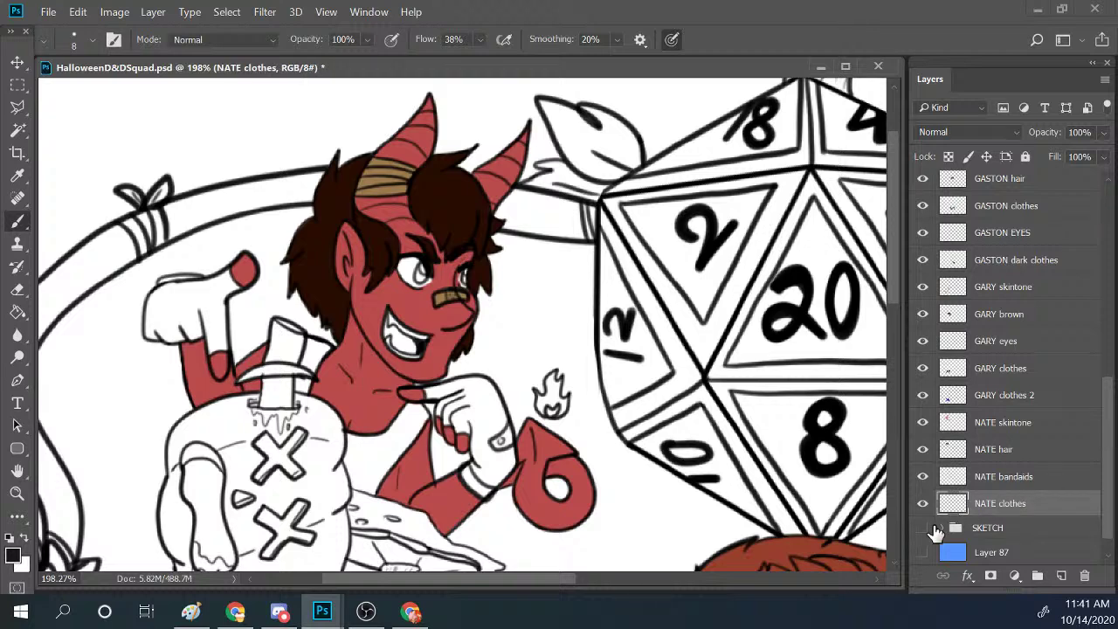
Fill the fingerless glove on the horned character's raised hand with black on the NATE clothes layer, leaving the fingertips and knuckle pad unpainted.
left_click(17, 492)
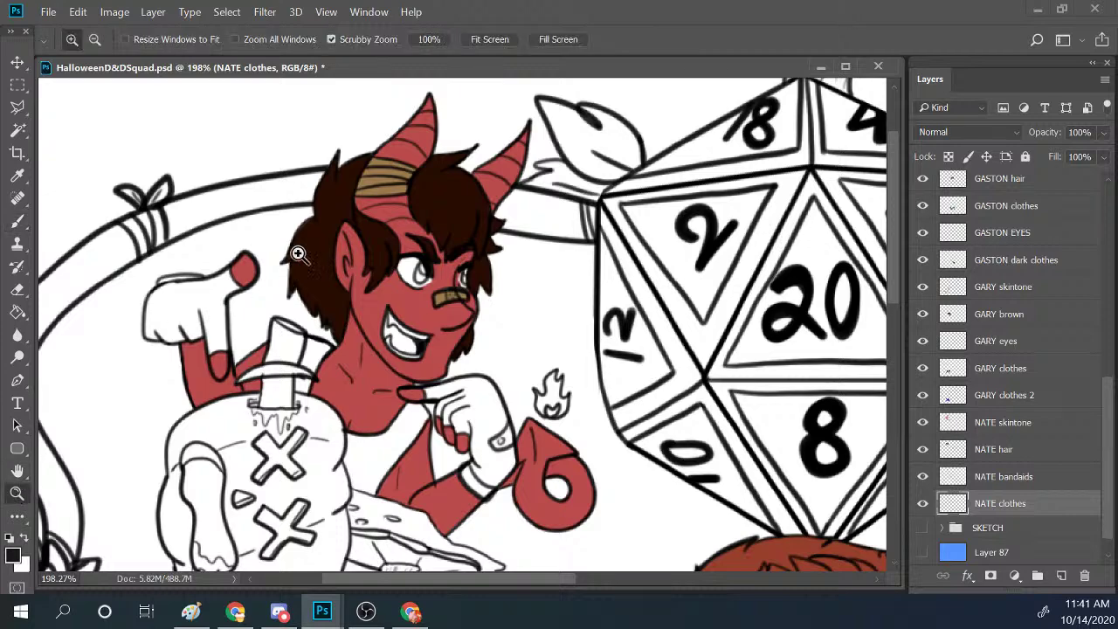
left_click(298, 253)
key("b")
scroll(379, 459, "down", 2)
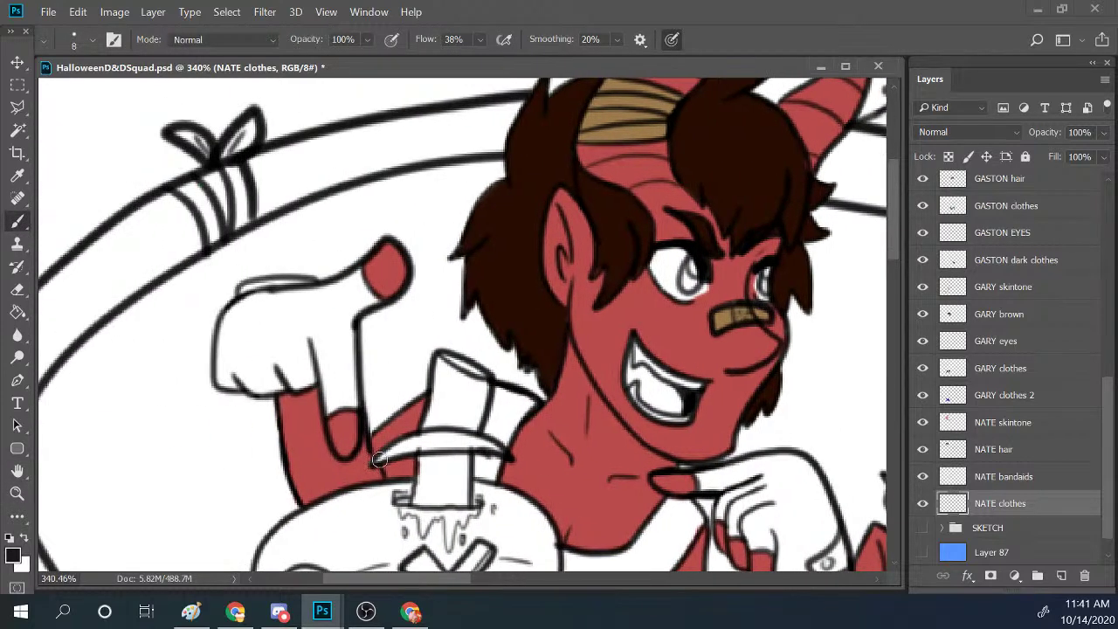
mouse_move(220, 386)
left_mouse_down()
mouse_move(242, 303)
mouse_move(360, 274)
mouse_move(339, 300)
mouse_move(375, 285)
mouse_move(359, 303)
mouse_move(382, 275)
mouse_move(308, 308)
mouse_move(353, 296)
mouse_move(321, 340)
mouse_move(354, 298)
mouse_move(317, 320)
mouse_move(331, 417)
mouse_move(325, 392)
mouse_move(339, 392)
mouse_move(349, 418)
mouse_move(347, 347)
mouse_move(332, 379)
mouse_move(328, 339)
mouse_move(300, 315)
mouse_move(251, 312)
mouse_move(229, 331)
mouse_move(288, 306)
mouse_move(266, 303)
mouse_move(269, 326)
mouse_move(291, 316)
mouse_move(220, 354)
mouse_move(224, 364)
mouse_move(228, 320)
mouse_move(233, 369)
mouse_move(223, 382)
mouse_move(283, 377)
mouse_move(280, 386)
mouse_move(234, 363)
mouse_move(303, 314)
mouse_move(317, 325)
mouse_move(302, 307)
mouse_move(327, 298)
mouse_move(258, 363)
mouse_move(332, 330)
mouse_move(285, 366)
mouse_move(339, 351)
mouse_move(309, 381)
mouse_move(262, 363)
mouse_move(306, 348)
mouse_move(283, 321)
mouse_move(271, 376)
mouse_move(223, 348)
mouse_move(341, 278)
left_mouse_up()
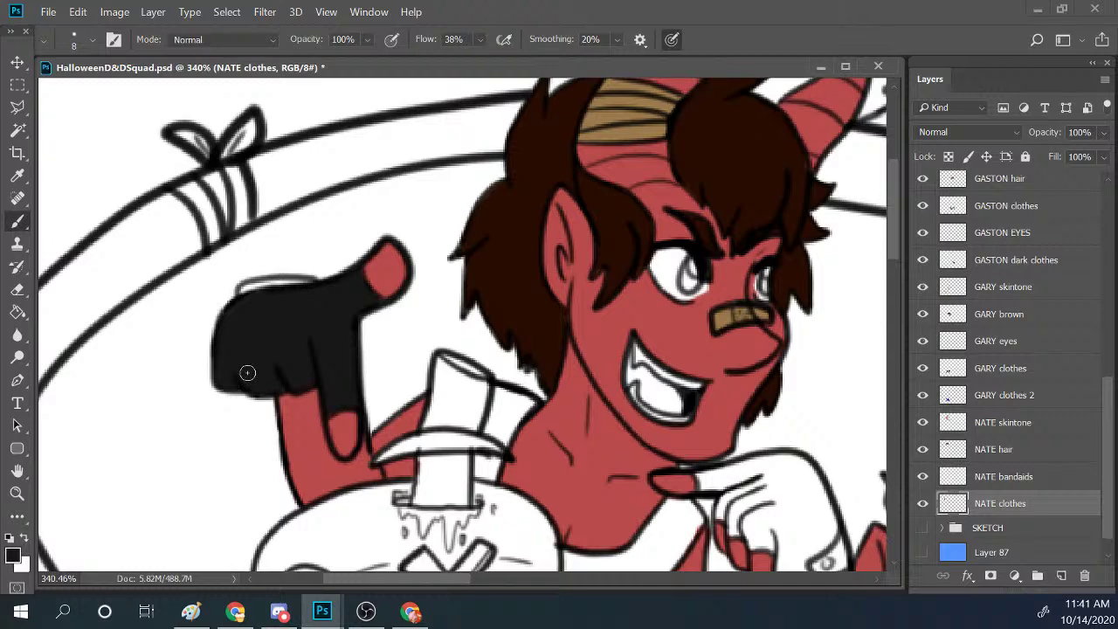
Paint the glove fingers and knuckles of the hand at the chin black on the NATE clothes layer.
scroll(489, 576, "right", 5)
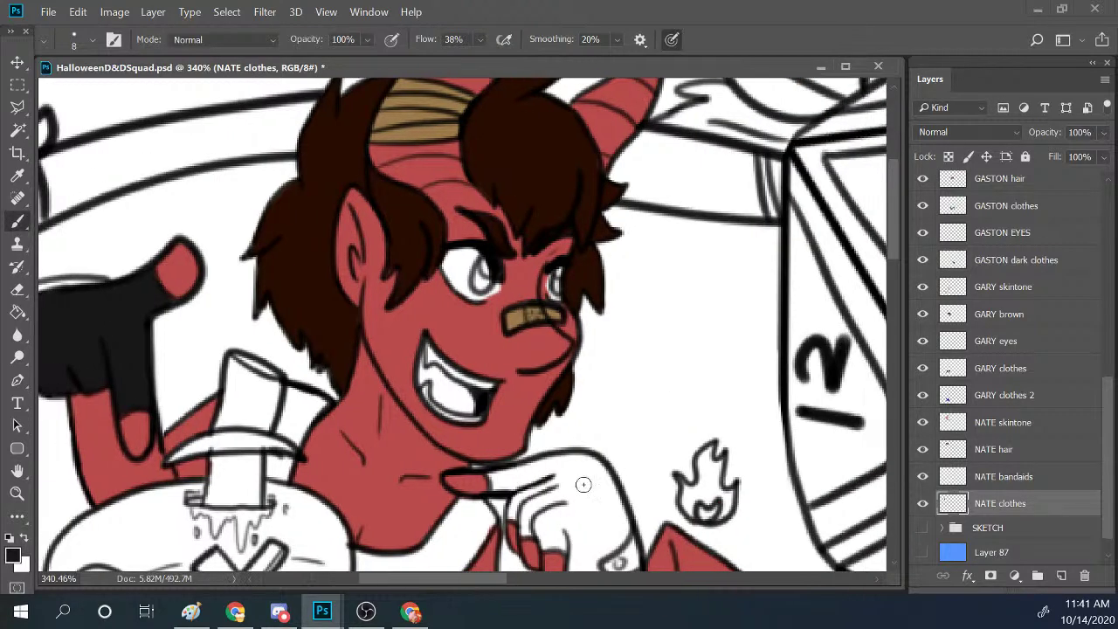
left_click_drag(891, 250, 897, 286)
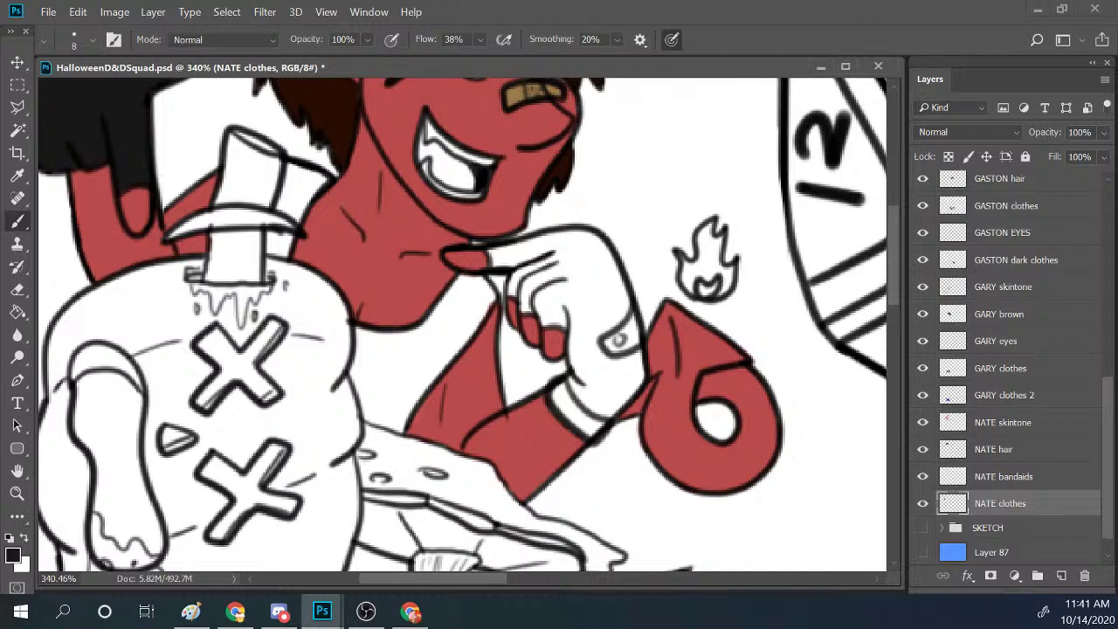
mouse_move(489, 255)
left_mouse_down()
mouse_move(530, 263)
mouse_move(519, 252)
mouse_move(577, 237)
mouse_move(502, 250)
mouse_move(552, 234)
mouse_move(562, 257)
mouse_move(518, 289)
mouse_move(516, 274)
mouse_move(517, 294)
mouse_move(552, 249)
mouse_move(570, 251)
mouse_move(530, 323)
mouse_move(588, 278)
mouse_move(552, 334)
mouse_move(590, 285)
left_mouse_up()
Toggle the visibility of the NATE clothes layer to check that it holds the black glove paint.
left_click(995, 449)
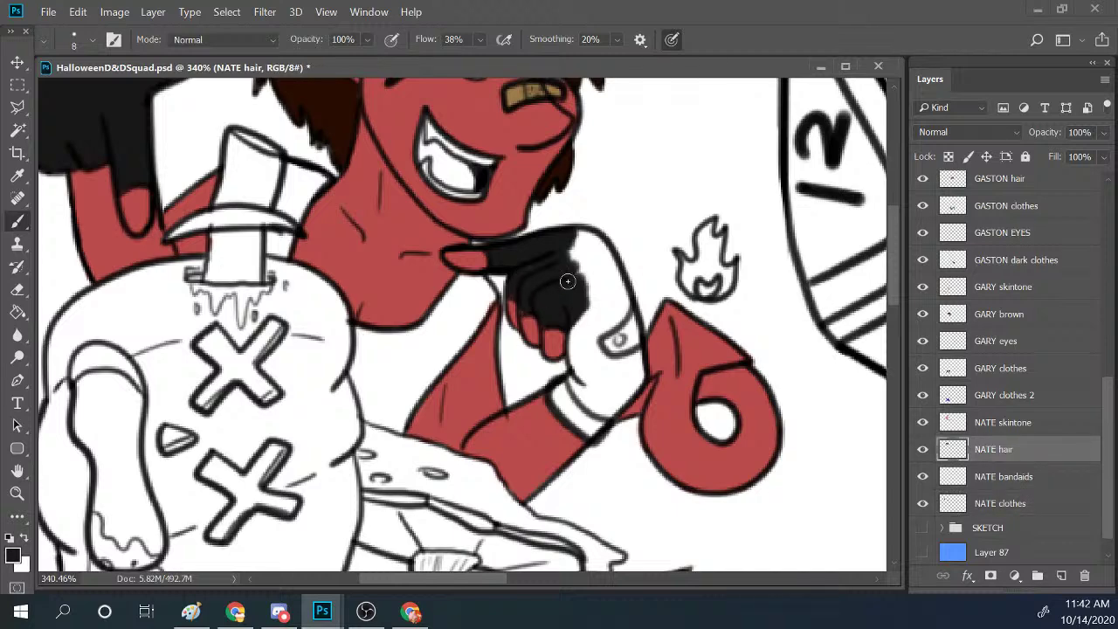
left_click(1021, 424)
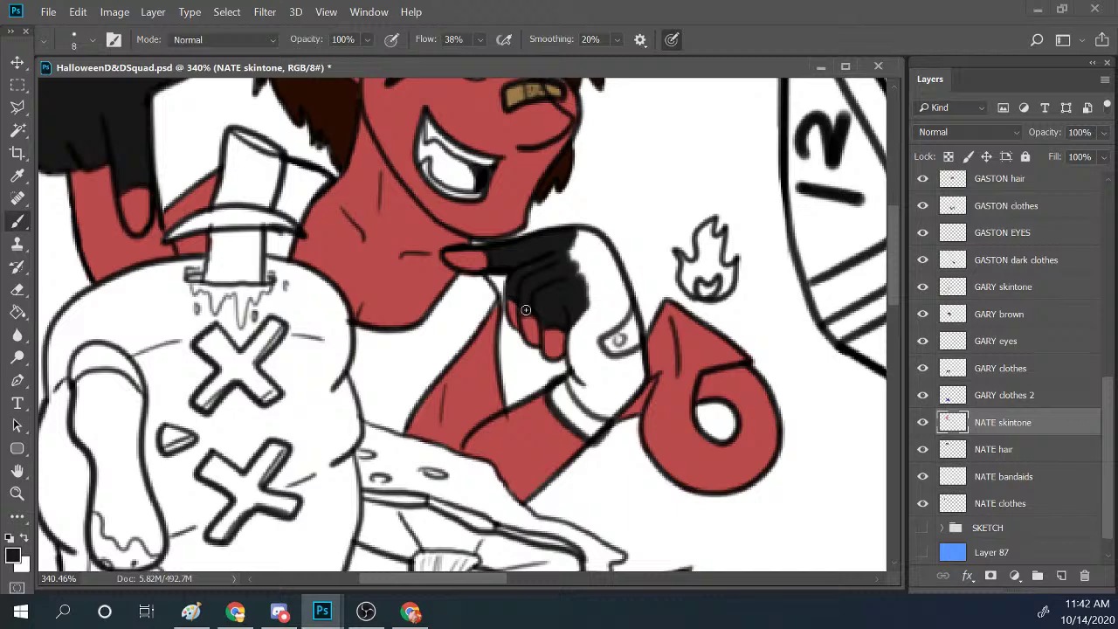
mouse_move(551, 302)
left_mouse_down()
mouse_move(552, 322)
mouse_move(591, 272)
left_mouse_up()
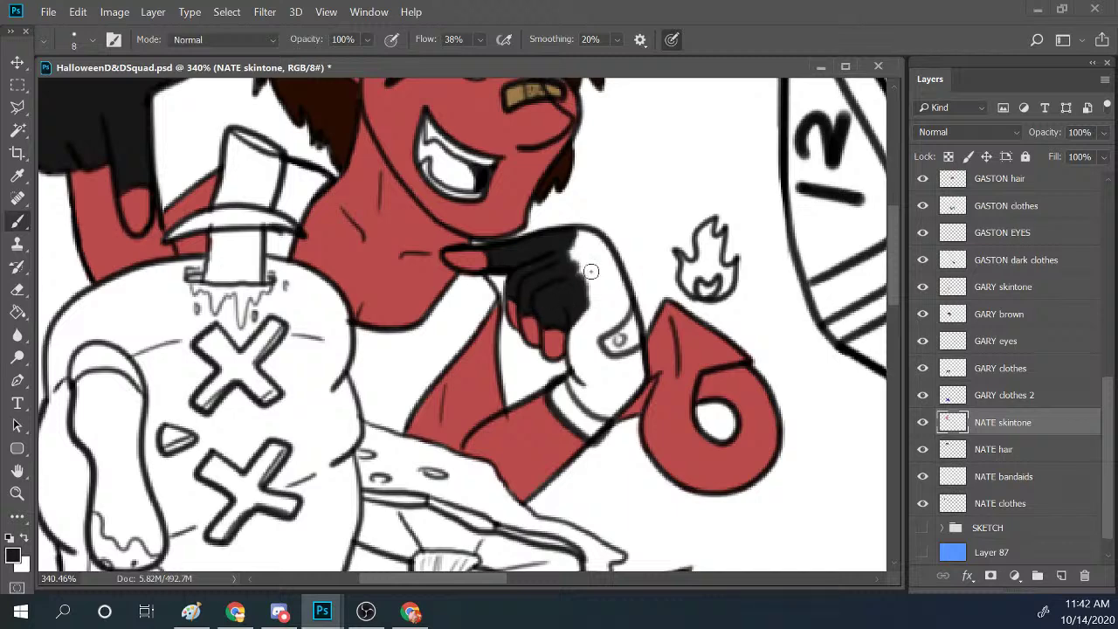
left_click(1012, 505)
left_click(923, 503)
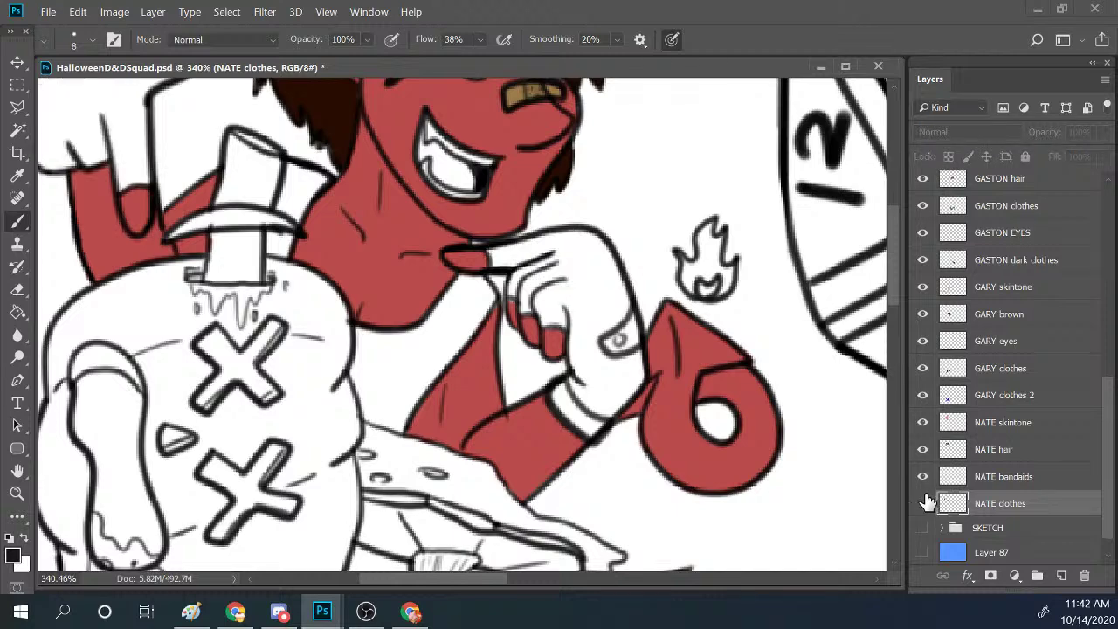
left_click(923, 502)
Fill the back and wrist of the chin hand's glove with black, leaving the buttoned strap and the cuff band unpainted.
mouse_move(563, 245)
left_mouse_down()
mouse_move(537, 271)
mouse_move(568, 238)
mouse_move(595, 246)
mouse_move(566, 307)
mouse_move(600, 285)
mouse_move(572, 346)
mouse_move(585, 385)
mouse_move(592, 318)
mouse_move(615, 302)
mouse_move(584, 342)
mouse_move(610, 315)
mouse_move(601, 311)
mouse_move(610, 290)
mouse_move(614, 341)
left_mouse_up()
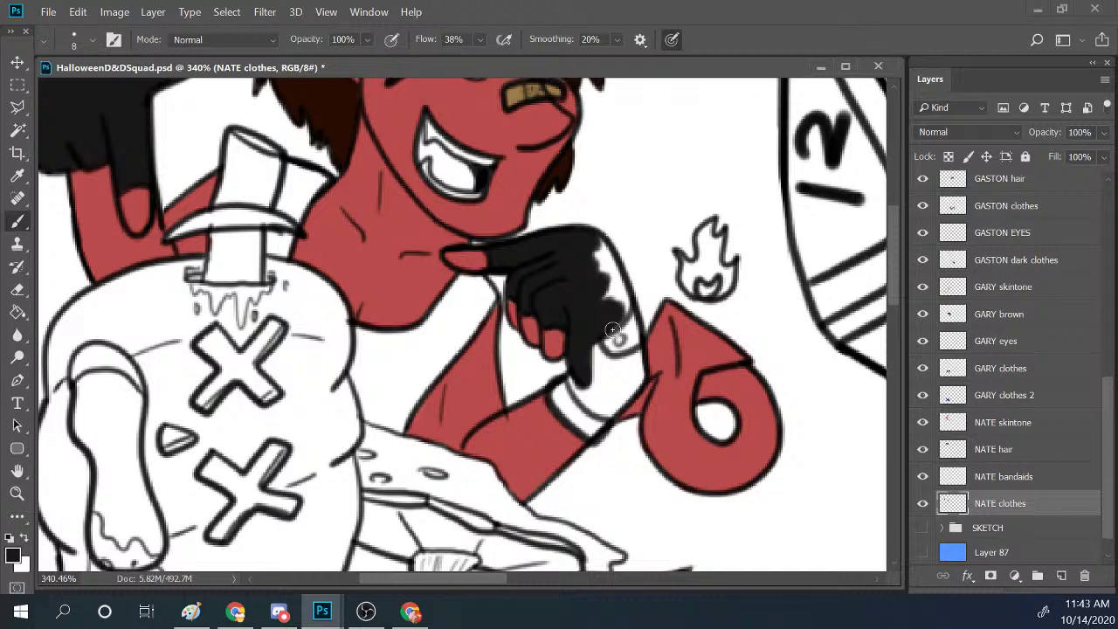
mouse_move(612, 329)
left_mouse_down()
mouse_move(598, 241)
mouse_move(611, 306)
mouse_move(616, 277)
mouse_move(621, 286)
mouse_move(613, 323)
mouse_move(625, 306)
mouse_move(580, 231)
mouse_move(602, 367)
mouse_move(594, 381)
mouse_move(625, 300)
mouse_move(611, 374)
mouse_move(600, 354)
mouse_move(639, 353)
mouse_move(640, 370)
mouse_move(583, 391)
mouse_move(572, 377)
mouse_move(585, 396)
mouse_move(580, 368)
mouse_move(595, 339)
mouse_move(590, 400)
mouse_move(580, 392)
mouse_move(598, 409)
mouse_move(600, 395)
mouse_move(601, 414)
mouse_move(625, 399)
left_mouse_up()
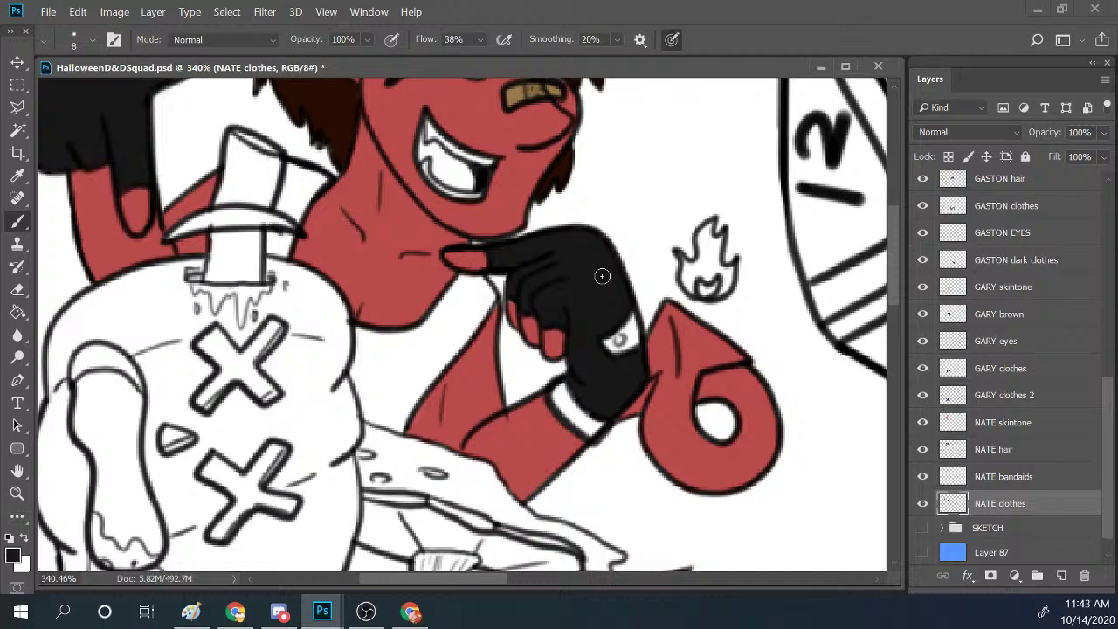
scroll(602, 276, "down", 10)
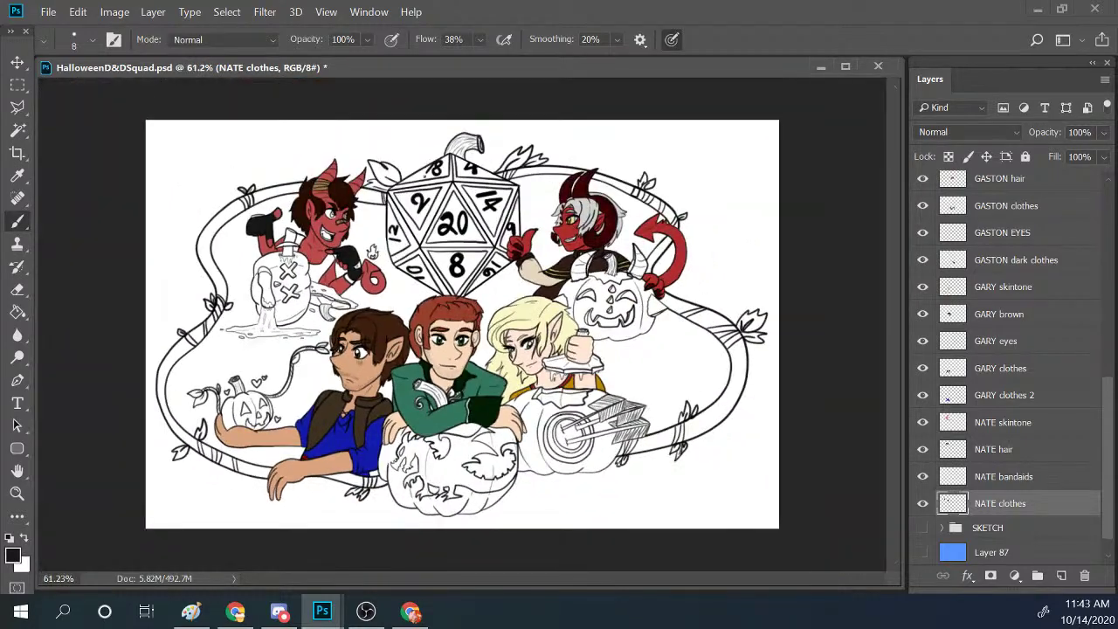
scroll(368, 215, "up", 4)
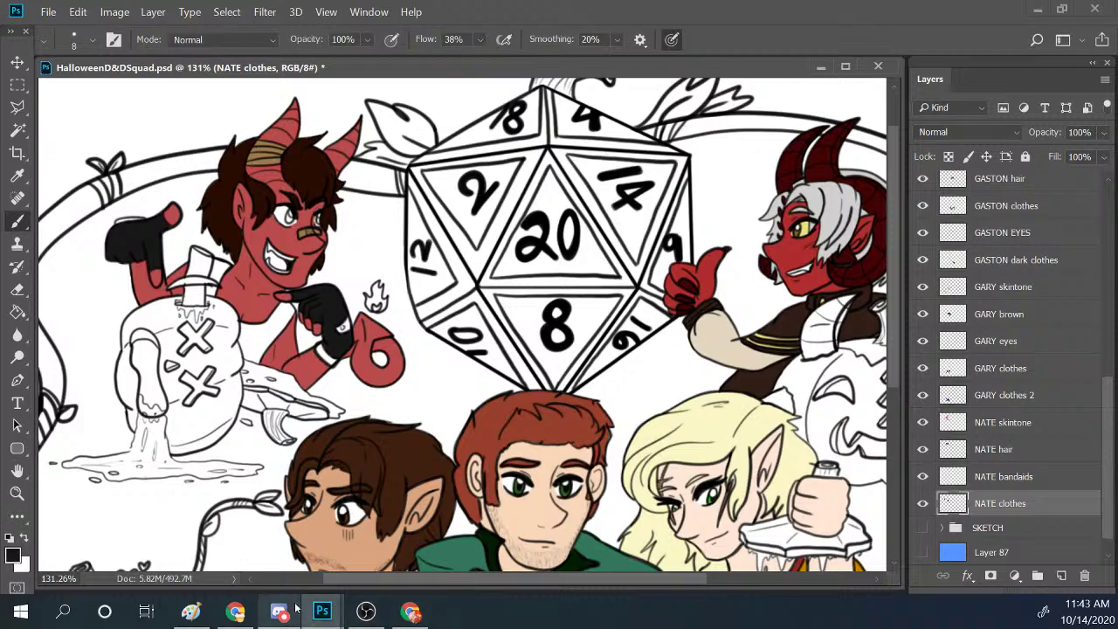
Sample the glove's grey from the 5-30-20 Ren + Nate.png reference and fill the buttoned strap on the chin hand's glove.
mouse_move(325, 614)
left_click(481, 575)
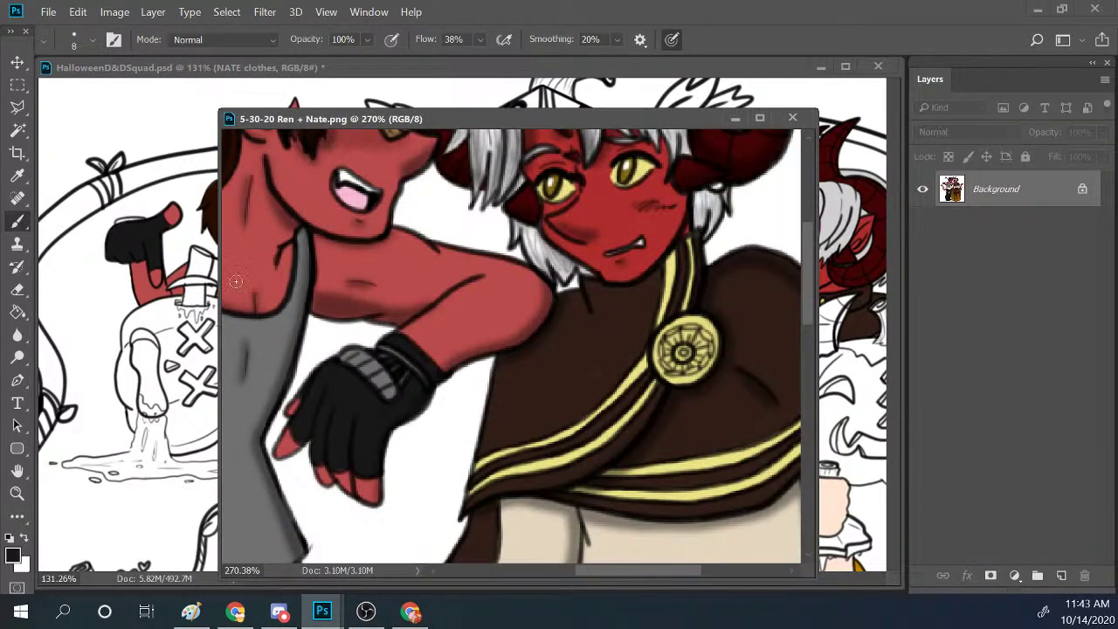
left_click(361, 363, "alt")
left_click_drag(477, 63, 481, 61)
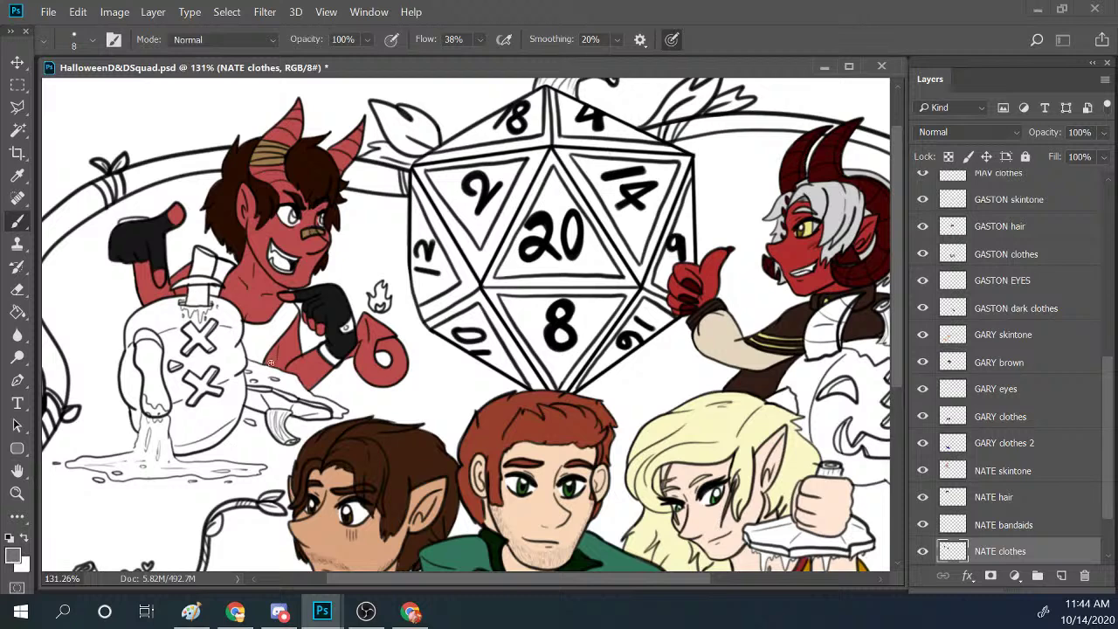
left_click(17, 492)
left_click_drag(365, 319, 369, 326)
key("b")
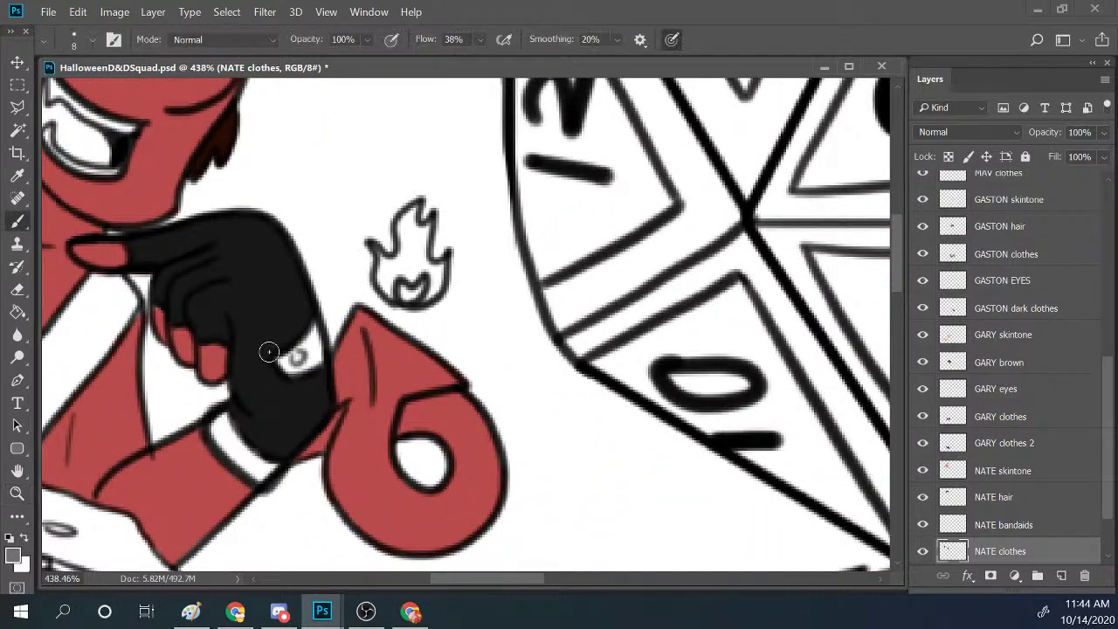
mouse_move(281, 364)
left_mouse_down()
mouse_move(310, 338)
mouse_move(316, 354)
mouse_move(298, 361)
mouse_move(306, 324)
left_mouse_up()
left_click(298, 325, "alt")
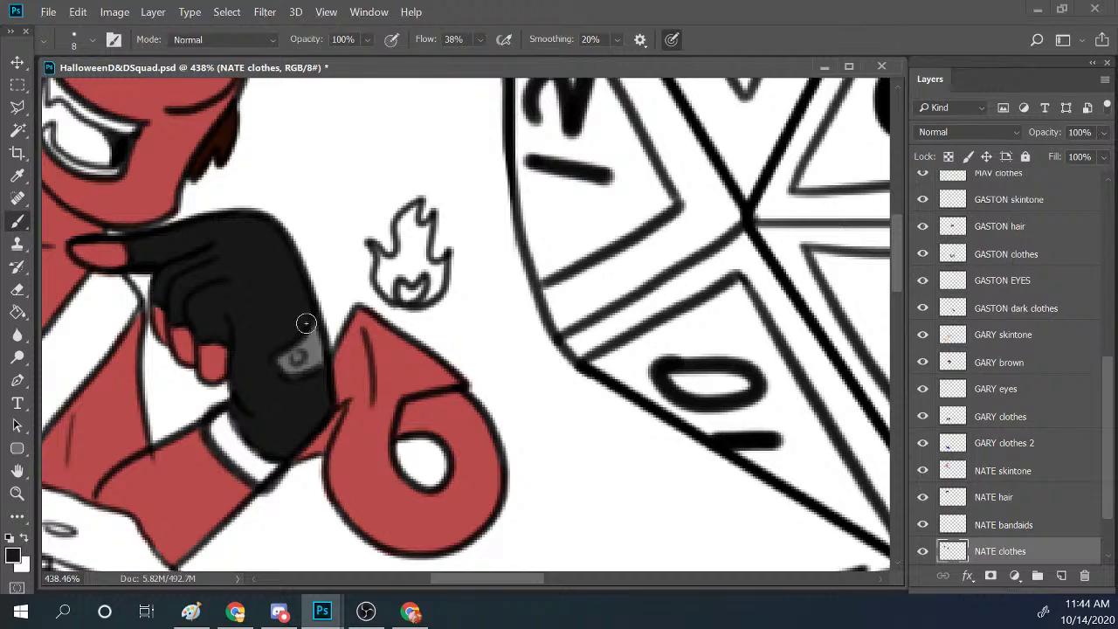
left_click_drag(307, 381, 288, 392)
Paint the knuckle pad on the raised hand's glove grey on the NATE clothes layer, then resample the glove black.
key("z")
key("ctrl+0")
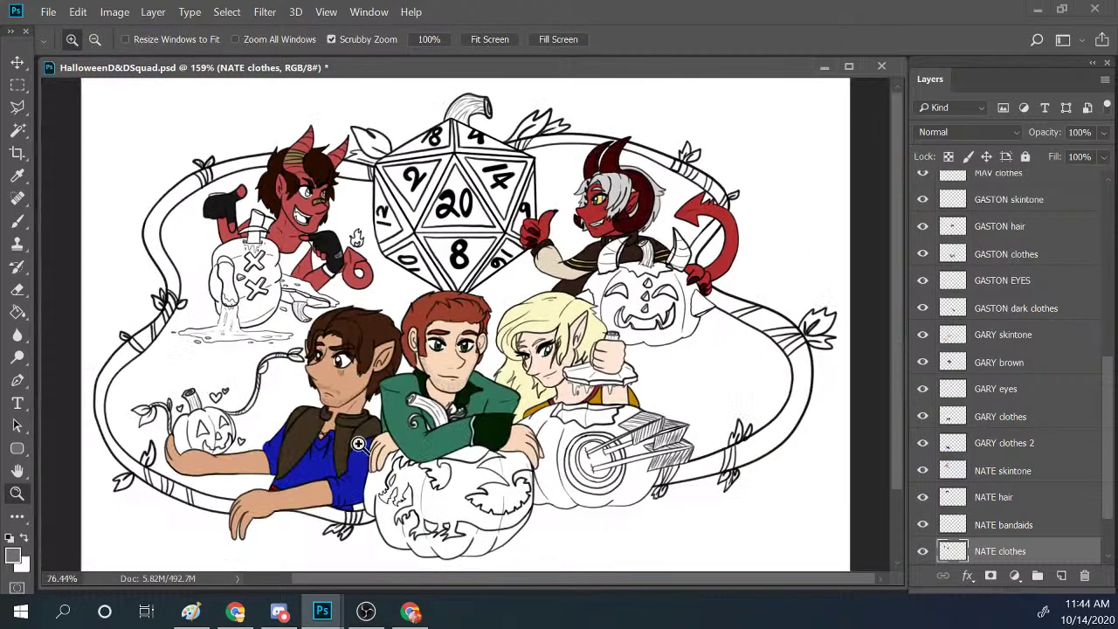
left_click_drag(218, 214, 251, 135)
left_click(16, 216)
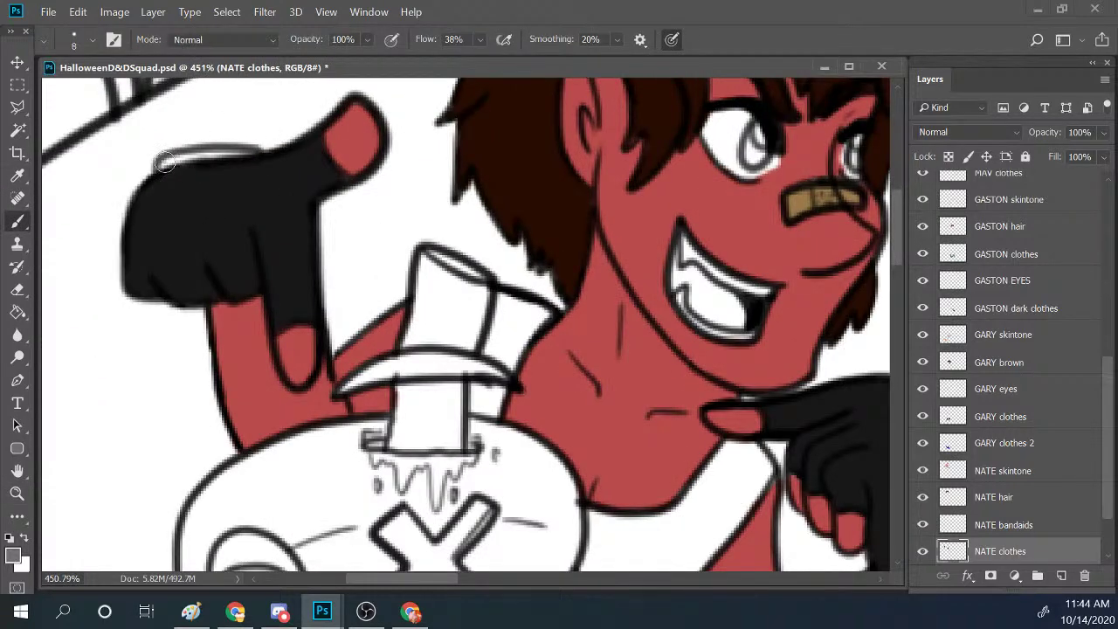
left_click_drag(155, 169, 166, 163)
mouse_move(234, 154)
left_mouse_down()
mouse_move(247, 154)
mouse_move(172, 159)
mouse_move(226, 158)
left_mouse_up()
left_click(234, 183, "alt")
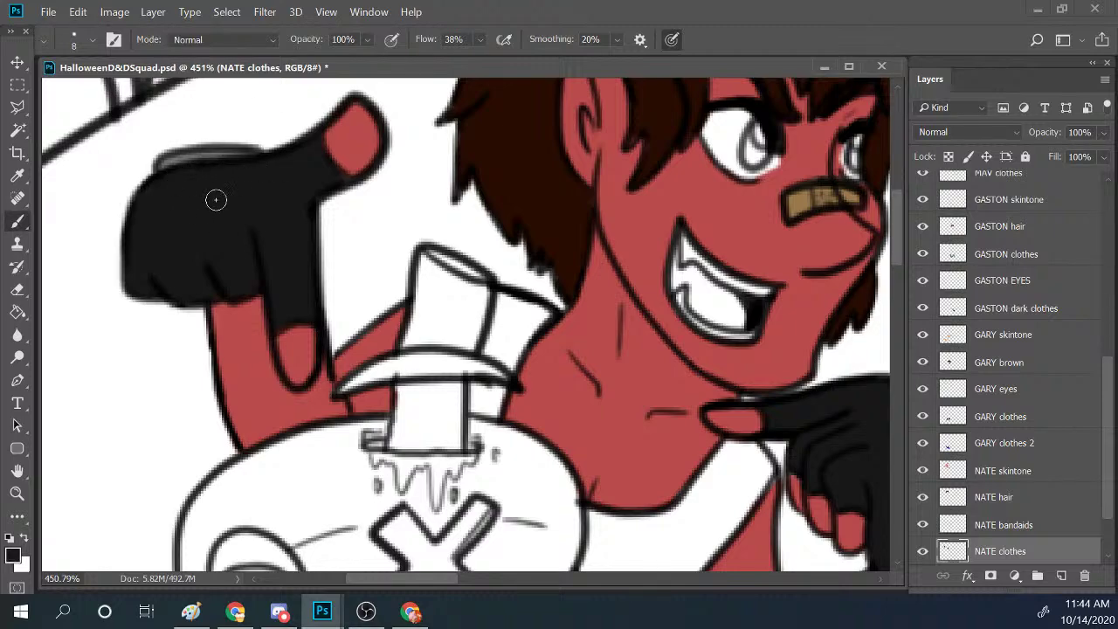
Toggle the visibility of the NATE clothes layer to check the glove colours painted so far.
left_click(17, 493)
left_click_drag(645, 313, 447, 436)
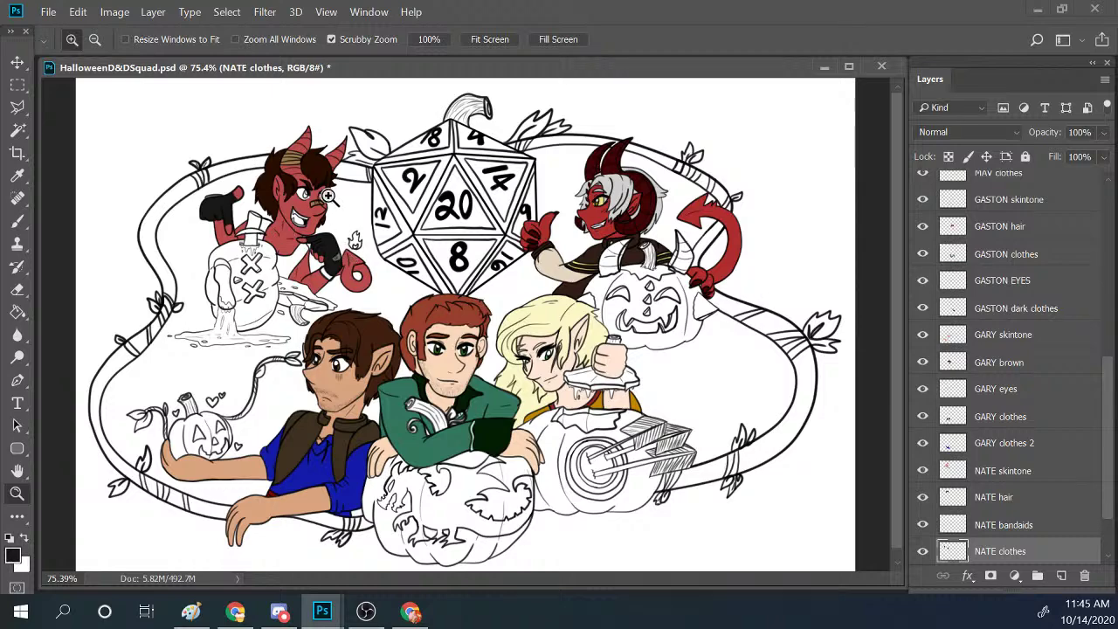
left_click_drag(329, 197, 272, 276)
left_click_drag(497, 578, 457, 578)
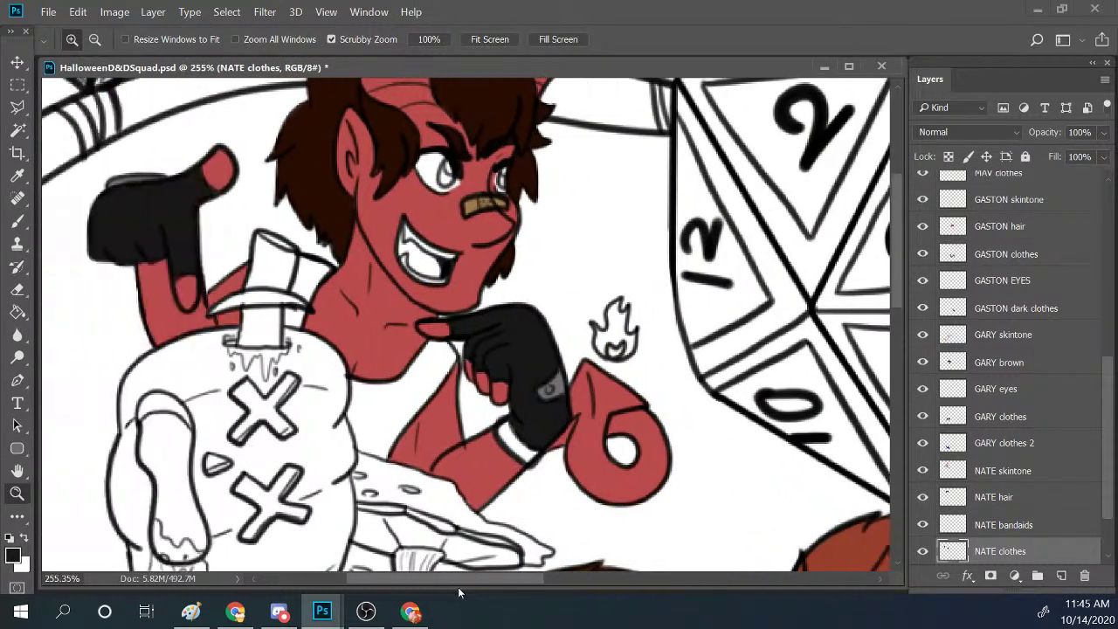
left_click(16, 224)
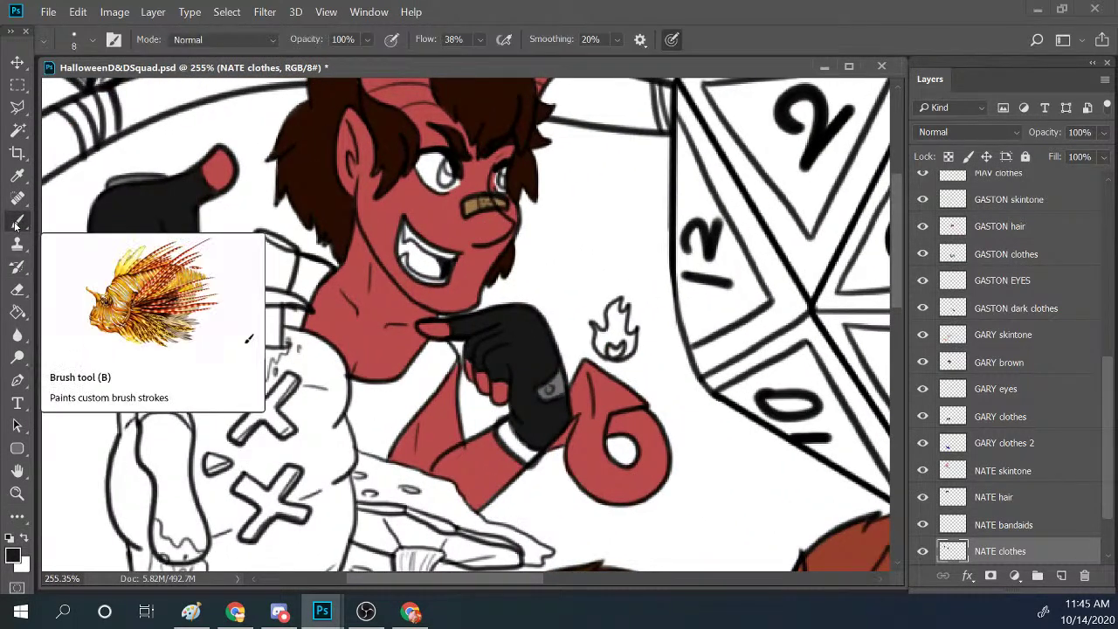
scroll(1048, 506, "down", 3)
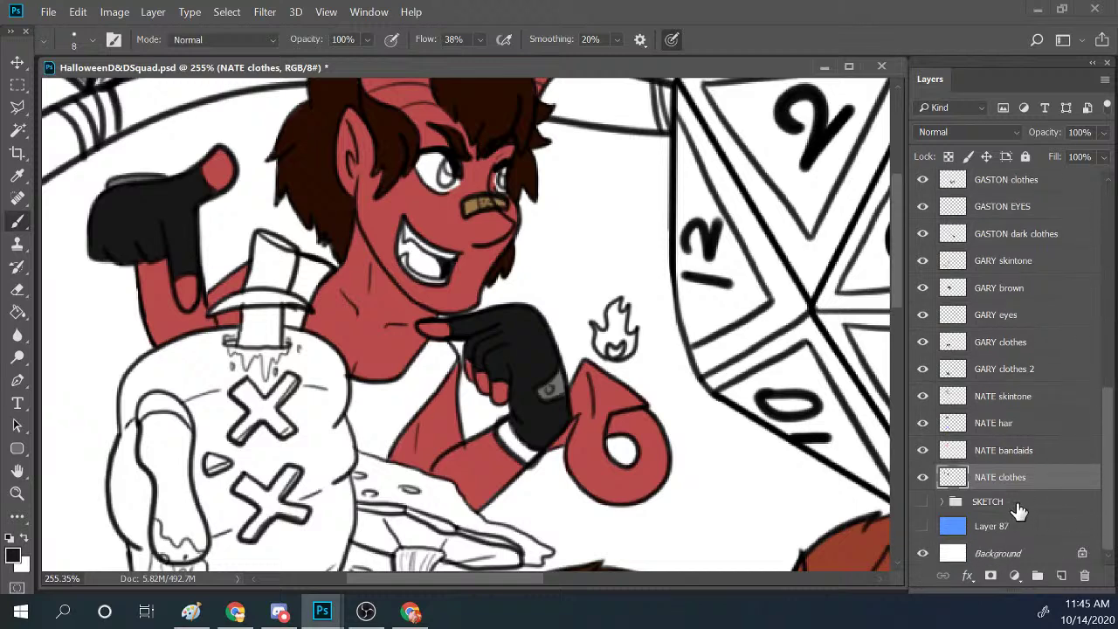
left_click(923, 477)
left_click(923, 477)
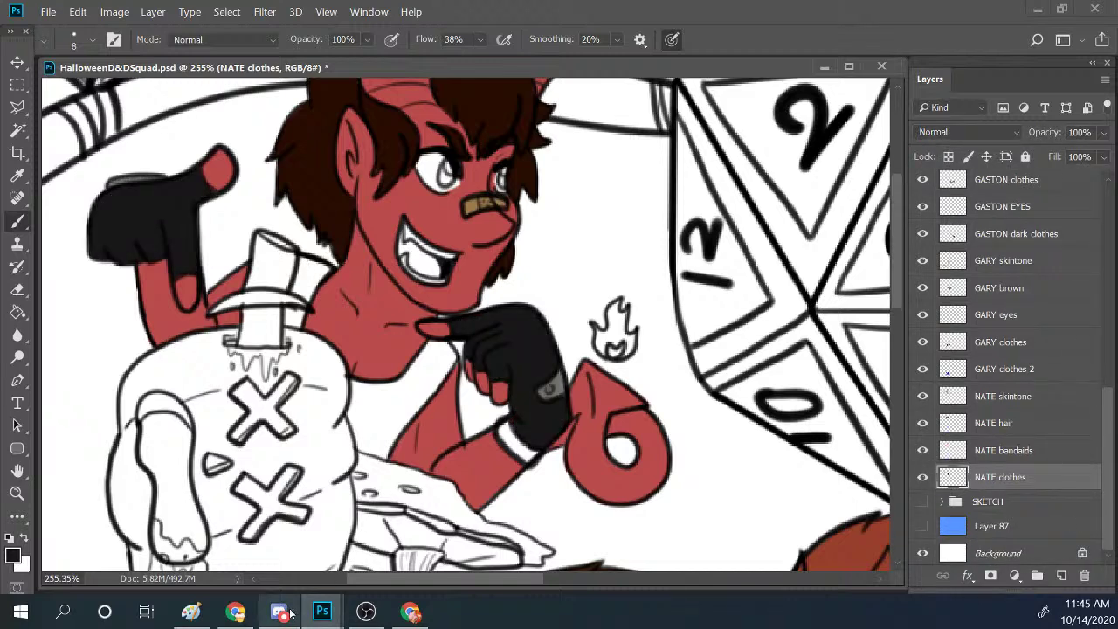
Fill the horned character's tank top, including the shoulder part behind the neck, with grey sampled from the reference drawing.
mouse_move(322, 612)
left_click(497, 541)
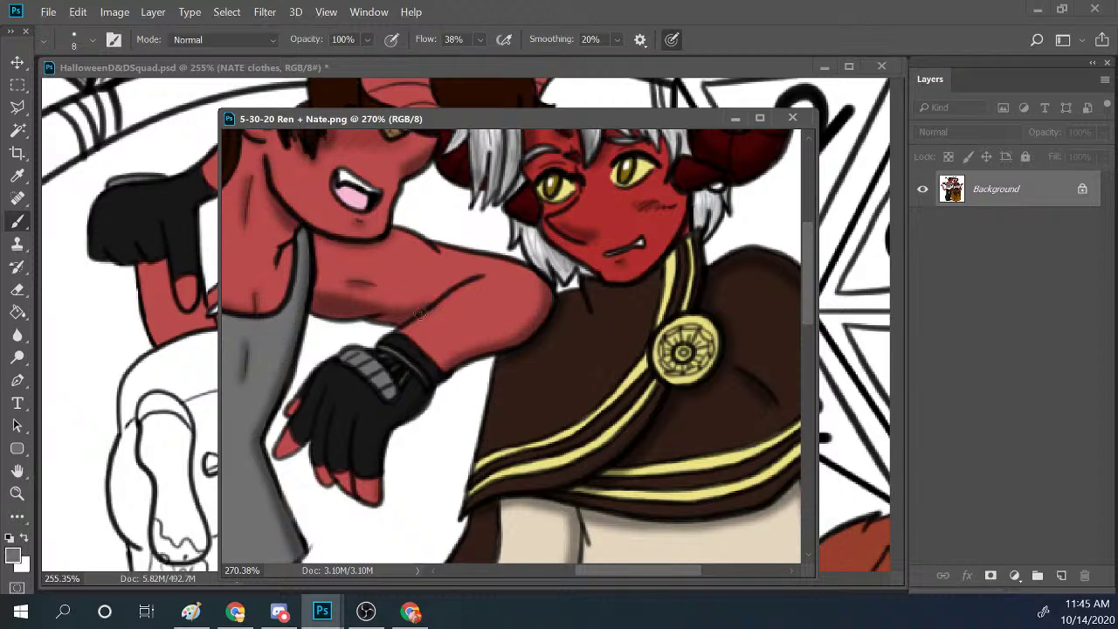
left_click(539, 98)
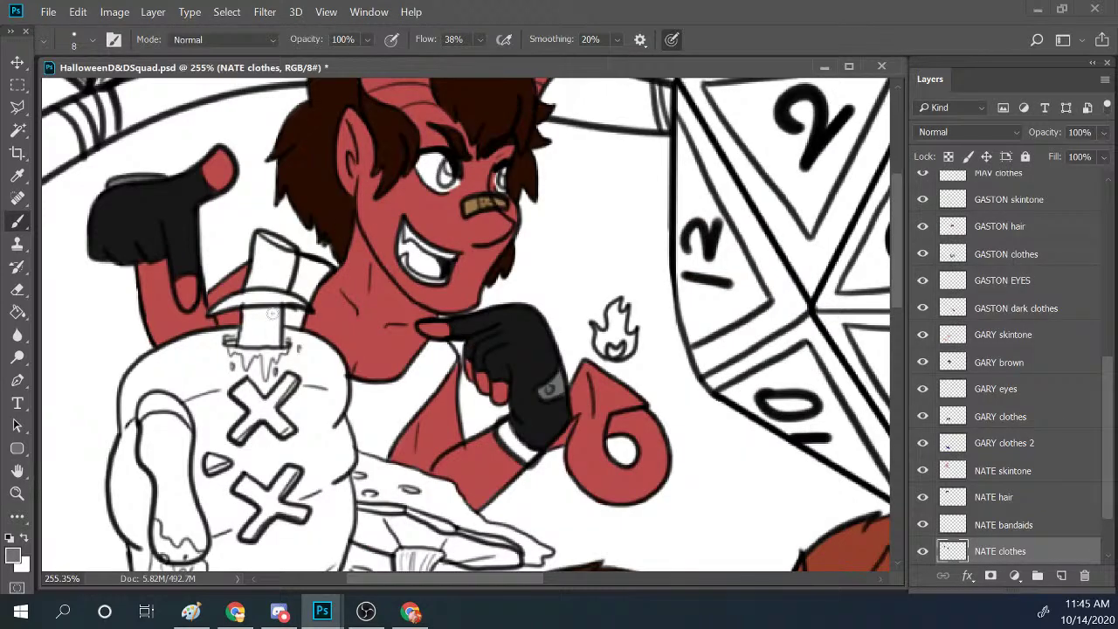
mouse_move(273, 312)
left_mouse_down()
mouse_move(297, 324)
mouse_move(294, 280)
mouse_move(309, 262)
mouse_move(293, 290)
mouse_move(320, 272)
left_mouse_up()
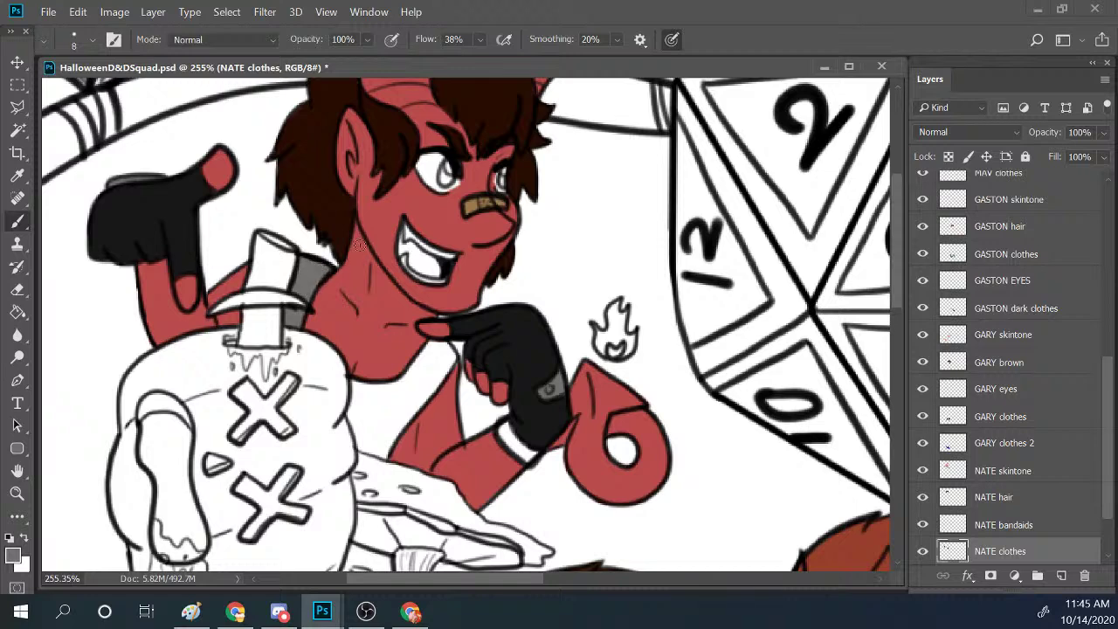
mouse_move(356, 409)
left_mouse_down()
mouse_move(349, 418)
mouse_move(356, 384)
mouse_move(358, 441)
mouse_move(383, 449)
left_mouse_up()
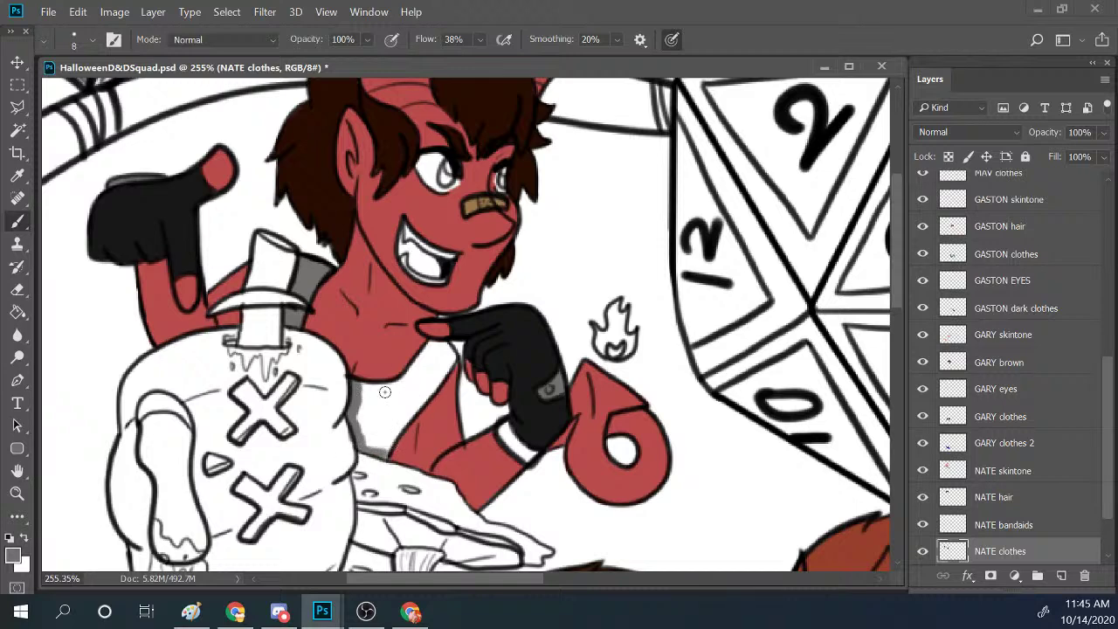
mouse_move(384, 392)
left_mouse_down()
mouse_move(355, 407)
mouse_move(368, 407)
mouse_move(362, 438)
mouse_move(376, 419)
mouse_move(370, 453)
mouse_move(392, 426)
mouse_move(383, 455)
mouse_move(380, 425)
mouse_move(409, 385)
mouse_move(373, 397)
mouse_move(416, 369)
mouse_move(367, 428)
mouse_move(432, 387)
mouse_move(386, 445)
left_mouse_up()
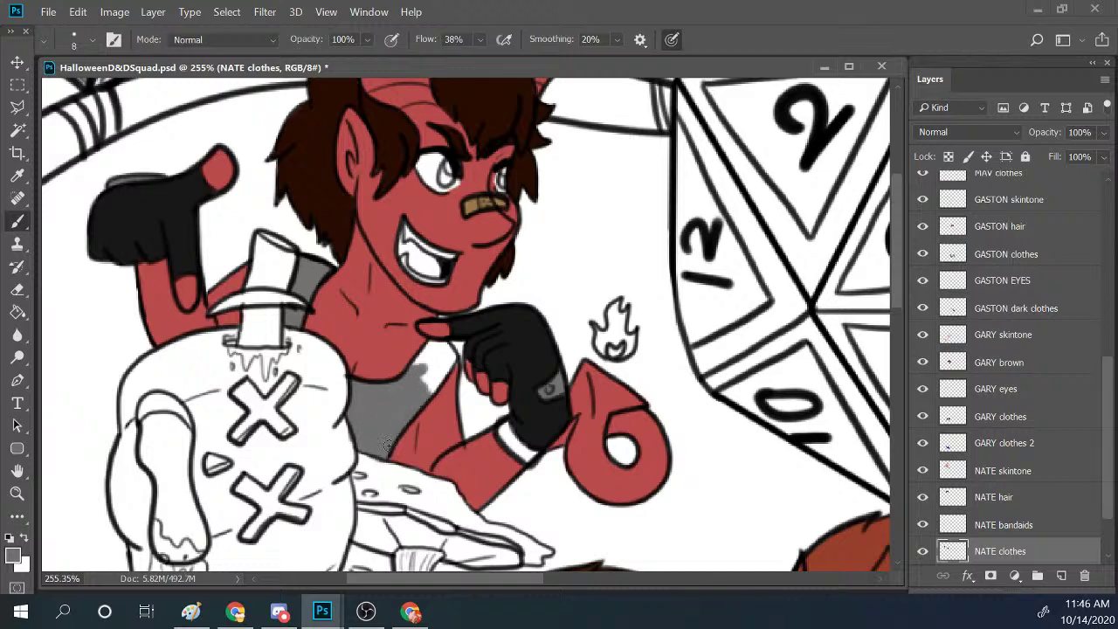
mouse_move(420, 359)
left_mouse_down()
mouse_move(451, 348)
mouse_move(440, 349)
mouse_move(426, 385)
mouse_move(451, 362)
mouse_move(431, 391)
left_mouse_up()
left_click(444, 426, "alt")
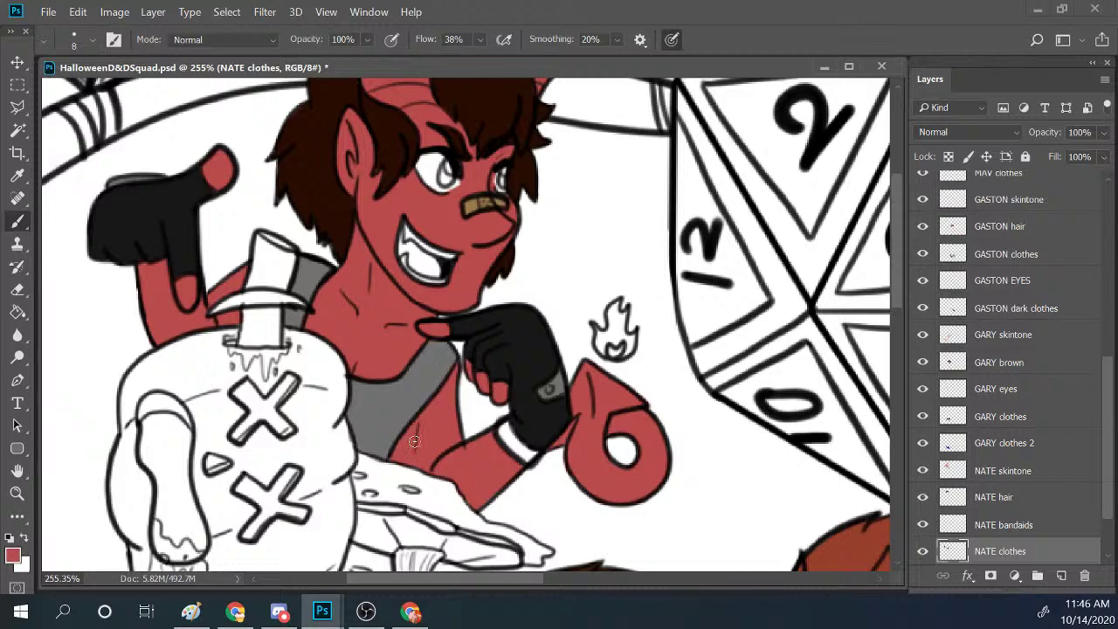
left_click_drag(463, 375, 458, 358)
left_click(435, 376, "alt")
Fill the cuff band at the wrist of the chin hand's glove with grey on the NATE clothes layer.
left_click(17, 494)
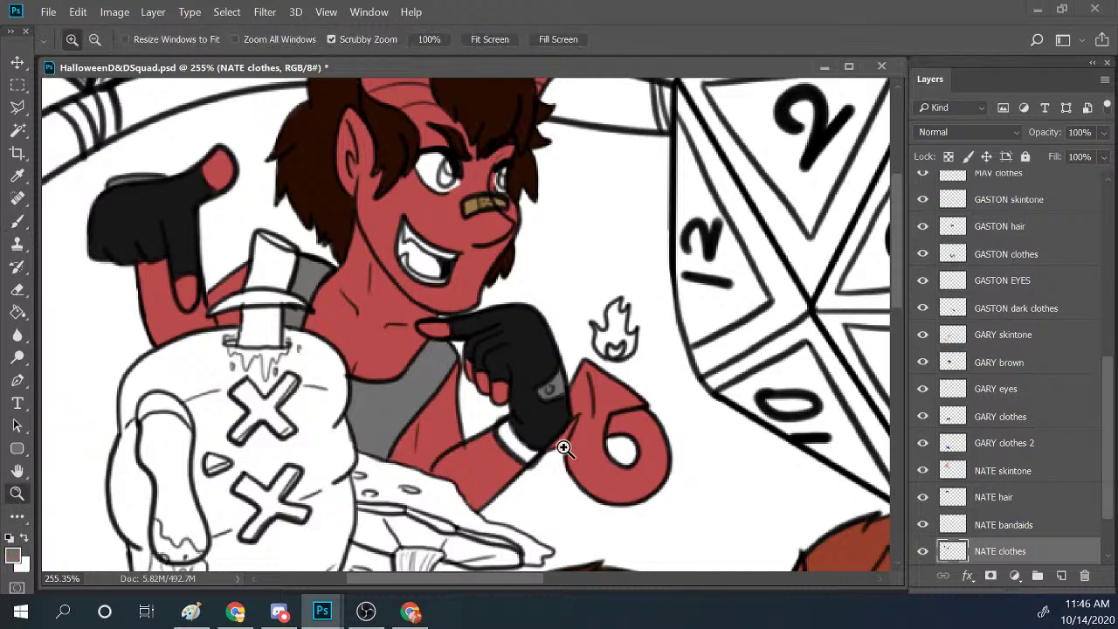
left_click_drag(562, 445, 495, 429)
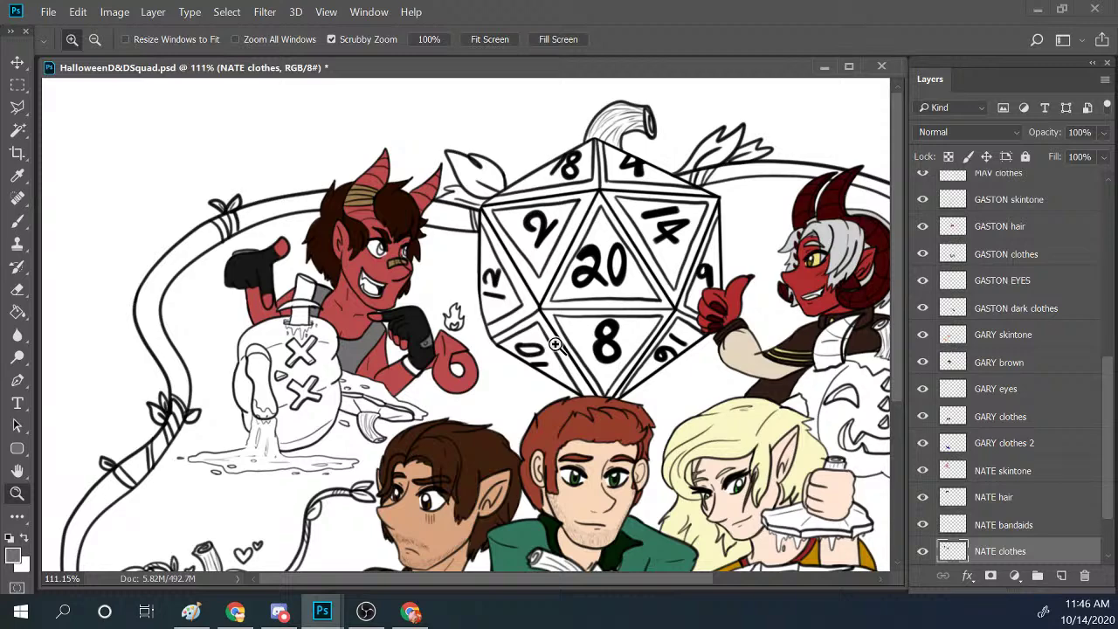
left_click_drag(450, 360, 309, 325)
left_click(16, 221)
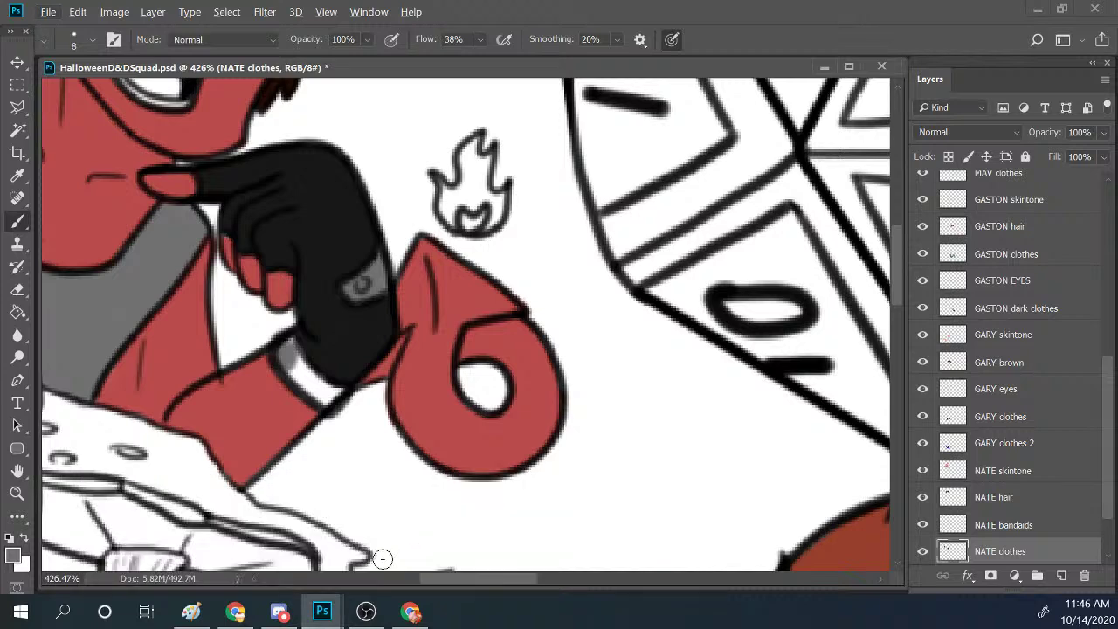
key("alt+bracketright")
left_click(992, 552)
mouse_move(292, 354)
left_mouse_down()
mouse_move(326, 397)
mouse_move(298, 366)
mouse_move(344, 344)
mouse_move(305, 352)
mouse_move(297, 340)
mouse_move(337, 382)
mouse_move(359, 337)
left_mouse_up()
key("x")
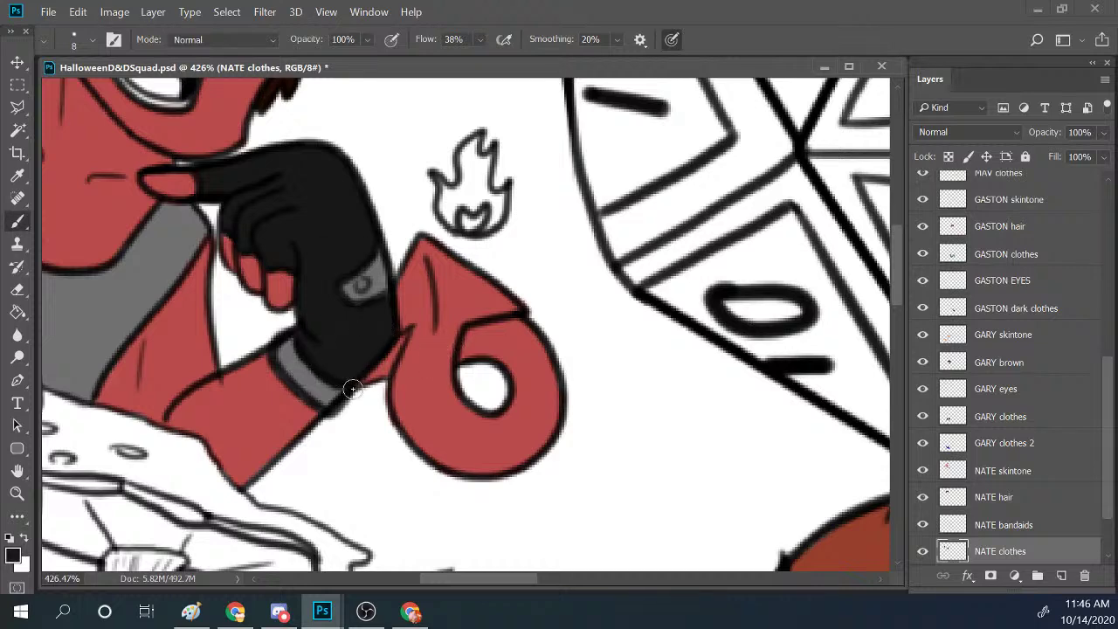
left_click(282, 393, "alt")
Sample the pink of the open mouth from the 5-30-20 Ren + Nate.png reference and return to the squad drawing.
left_click(16, 493)
left_click(464, 346, "alt")
scroll(519, 360, "down", 1)
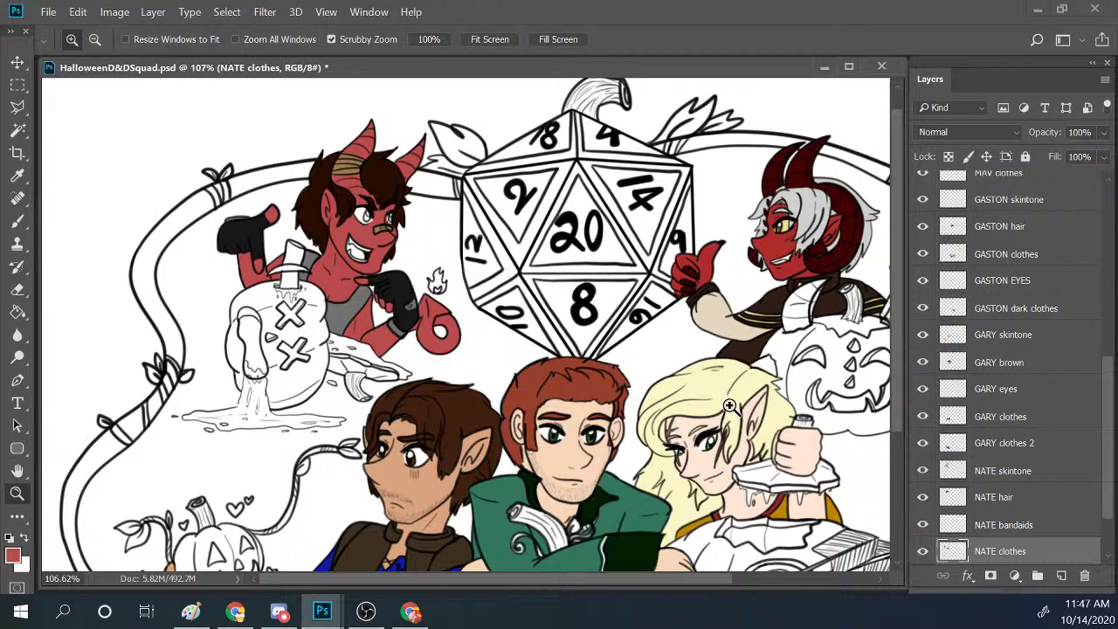
left_click_drag(705, 437, 674, 447)
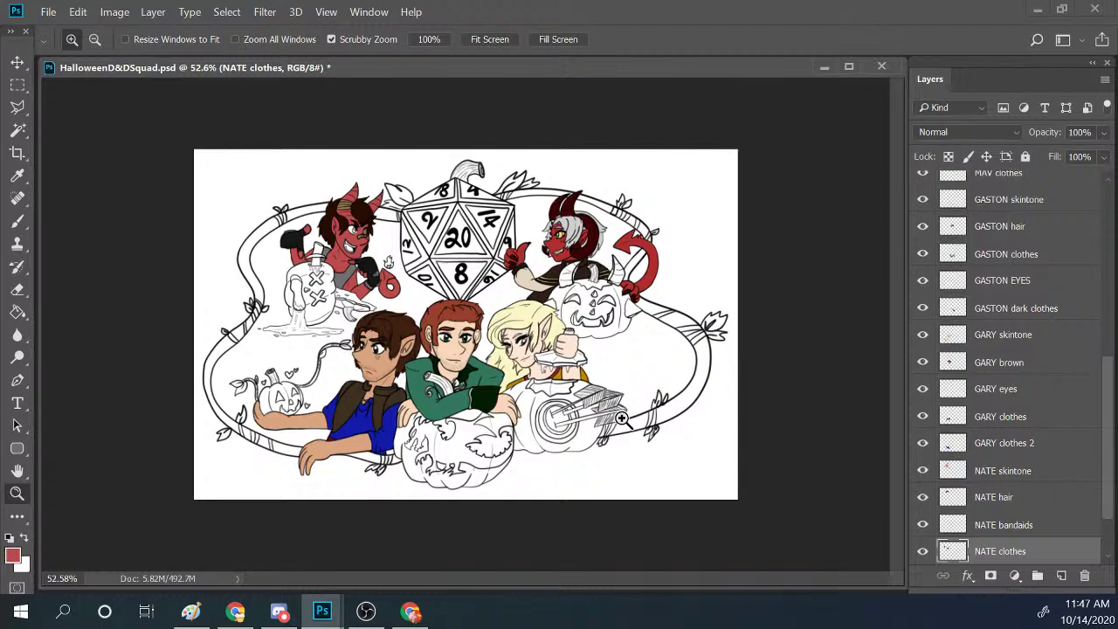
left_click_drag(360, 233, 378, 212)
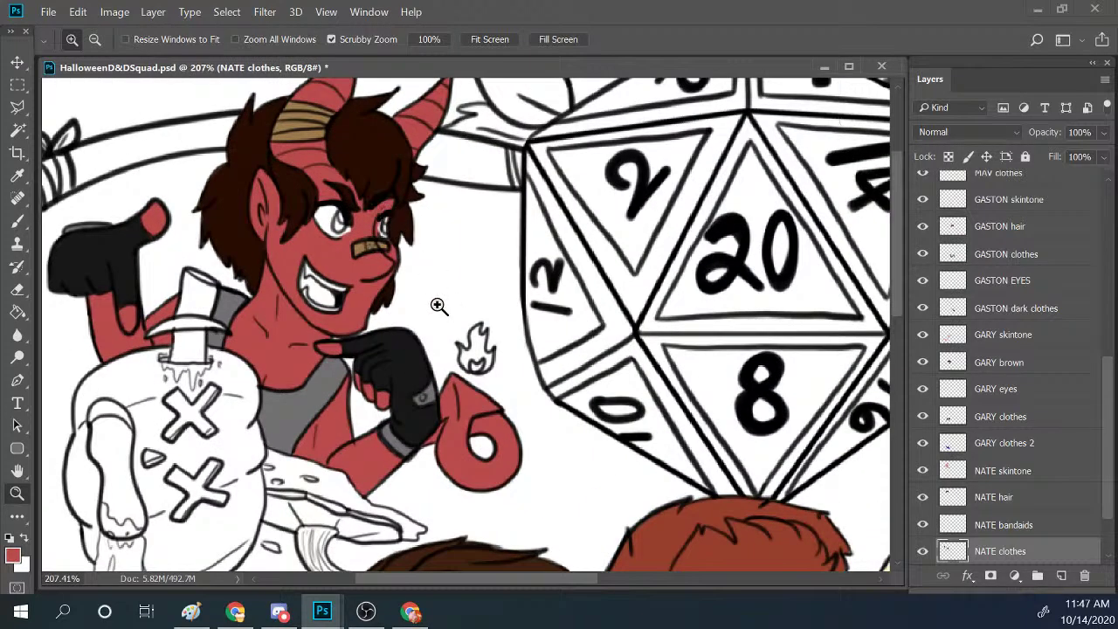
left_click_drag(896, 288, 897, 279)
mouse_move(325, 612)
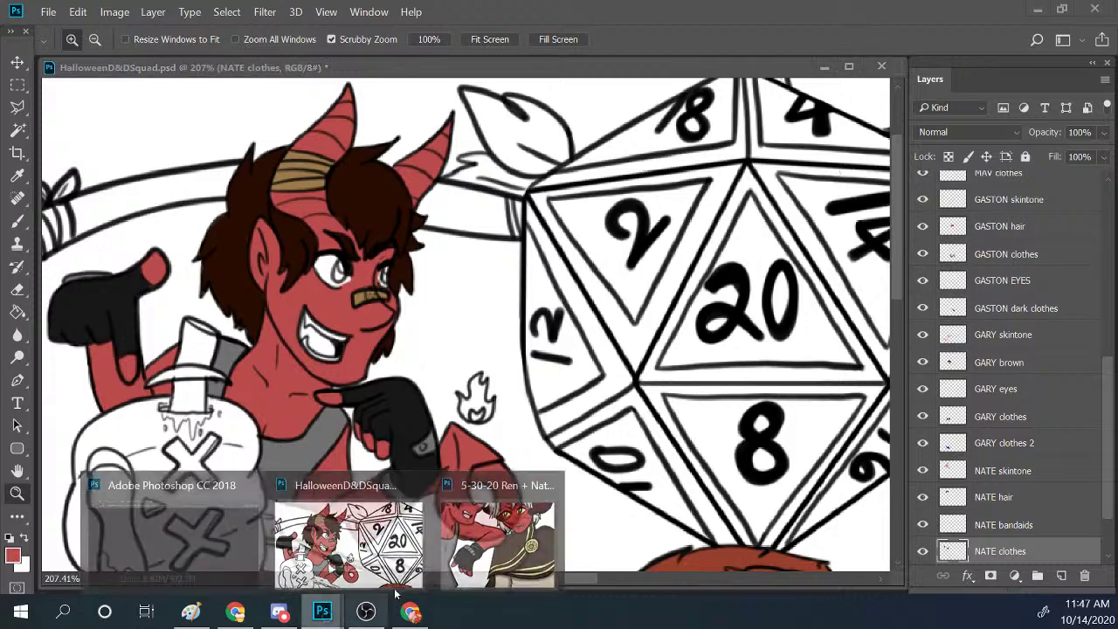
left_click(497, 537)
left_click(17, 221)
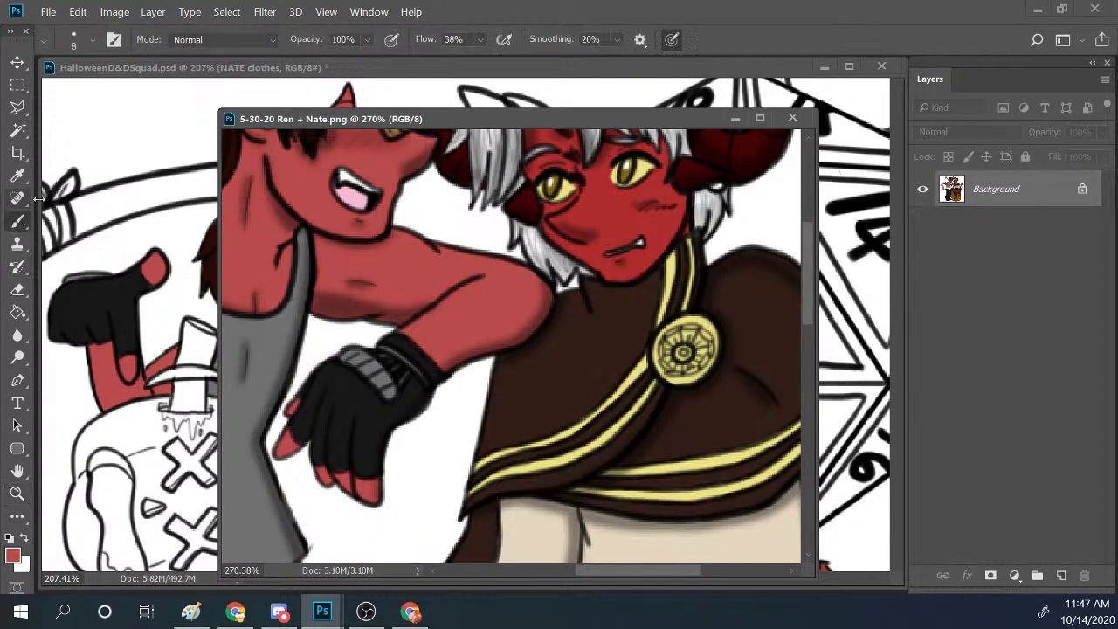
left_click(358, 201, "alt")
left_click(436, 72)
Add a new layer beneath NATE clothes, and fill the horned character's grinning mouth with pink on the NATE clothes layer.
scroll(1013, 494, "down", 3)
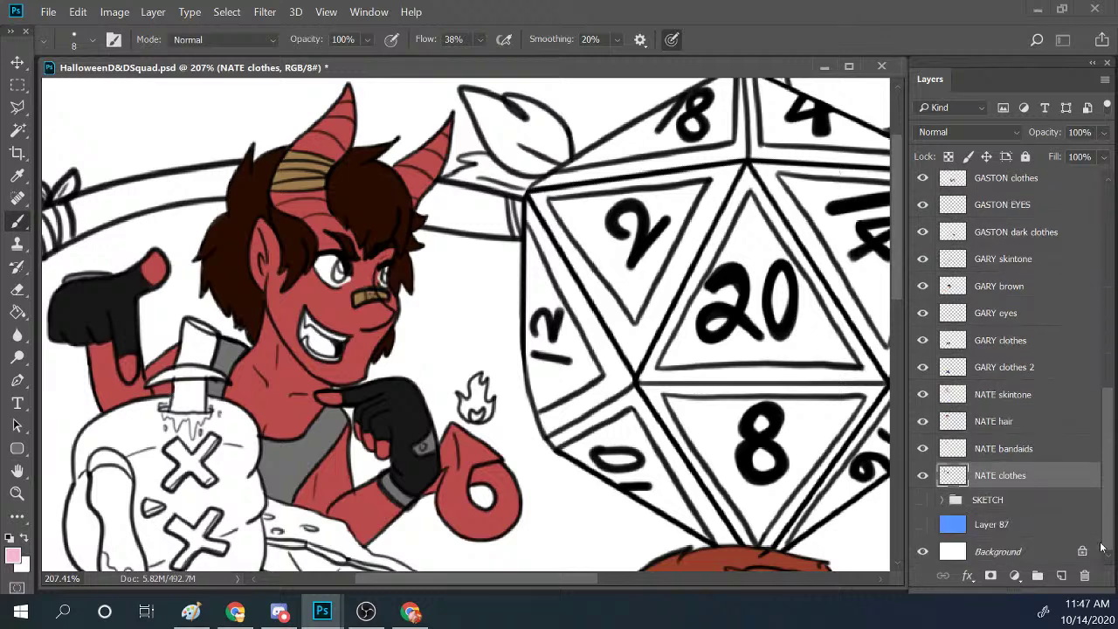
left_click(1004, 498)
left_click(1059, 576)
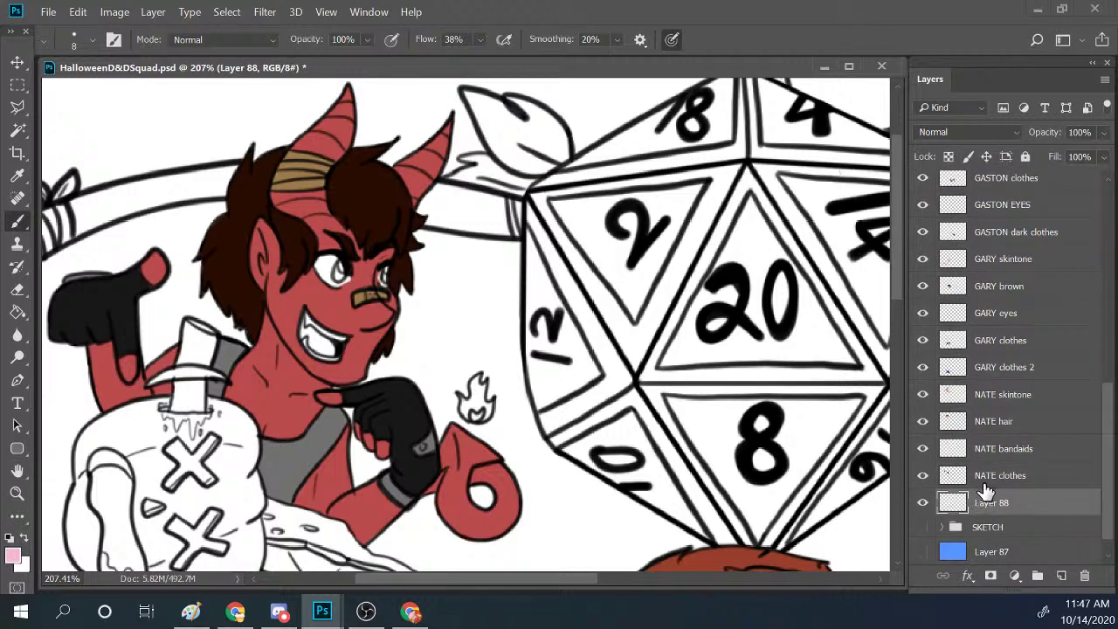
left_click(982, 480)
mouse_move(297, 327)
left_mouse_down()
mouse_move(315, 362)
mouse_move(344, 333)
left_mouse_up()
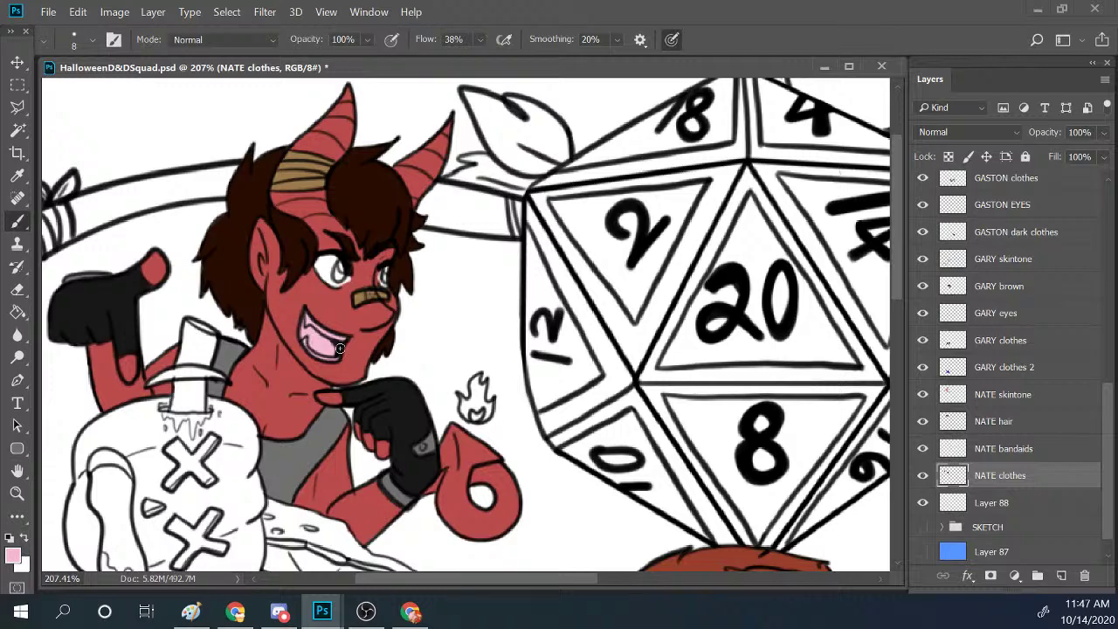
Paint the upper and lower rows of teeth in the horned character's grin white over the pink.
left_click(16, 492)
left_click(361, 332)
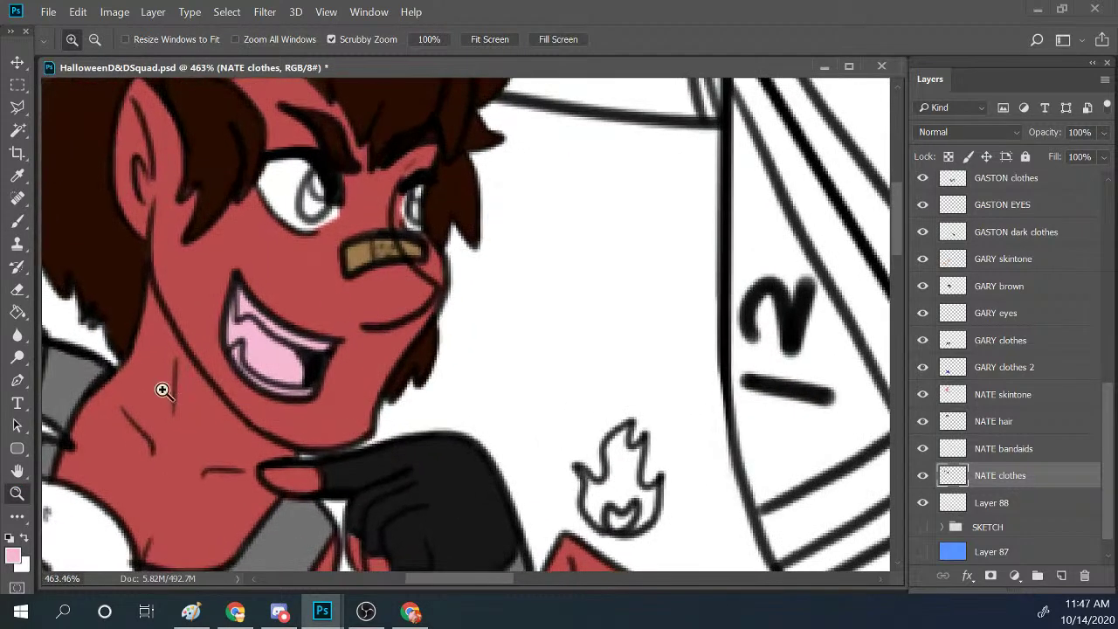
left_click(24, 538)
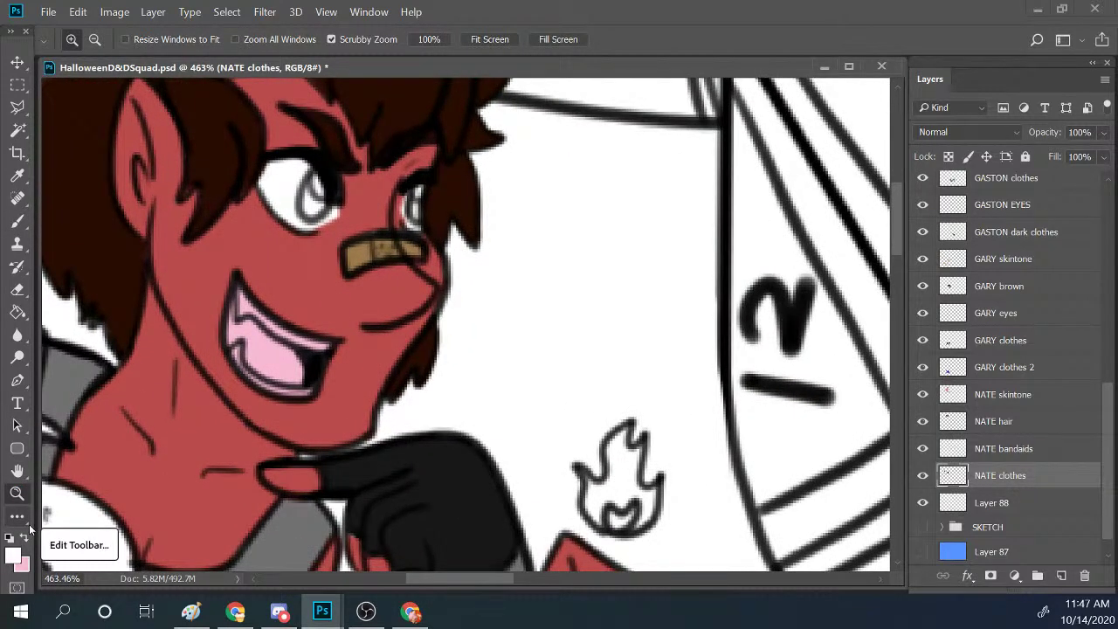
key("b")
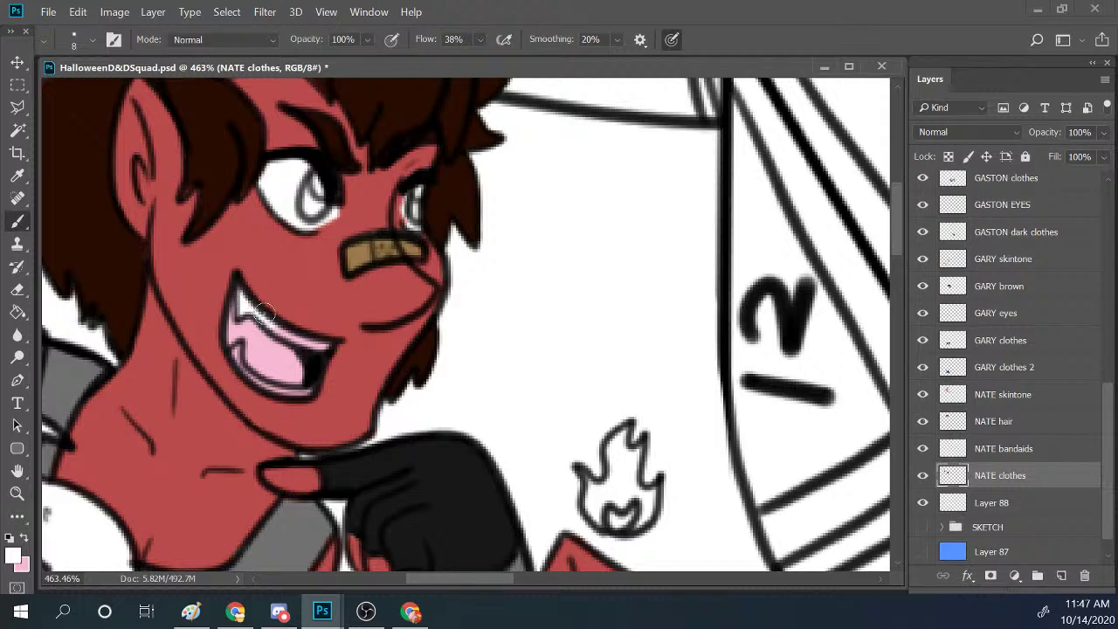
left_click_drag(262, 316, 322, 345)
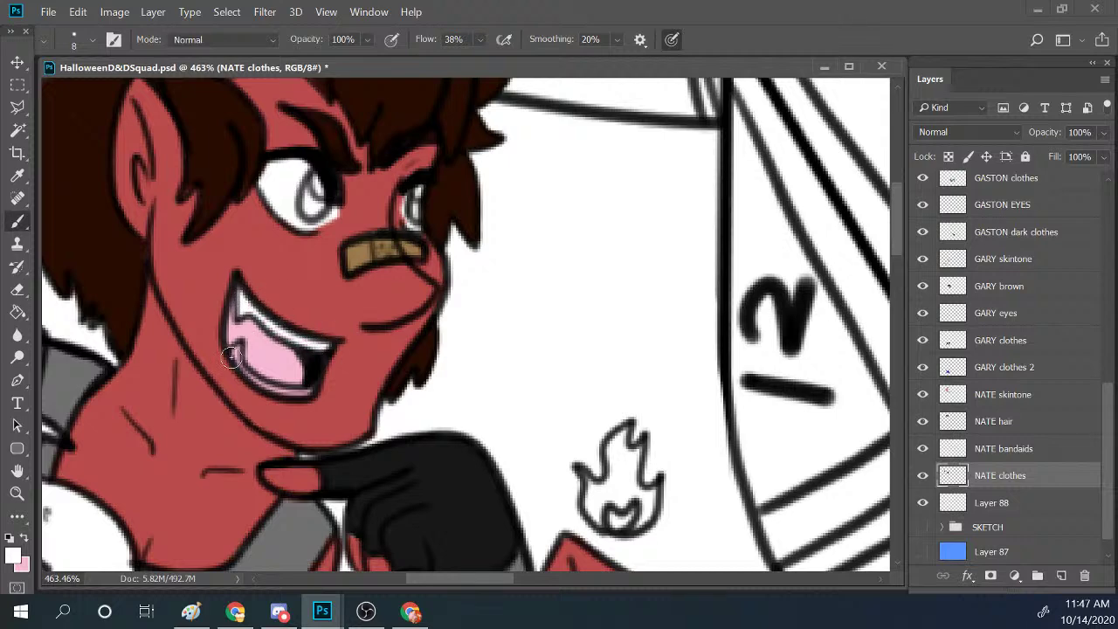
mouse_move(229, 356)
left_mouse_down()
mouse_move(284, 397)
mouse_move(313, 395)
mouse_move(283, 398)
left_mouse_up()
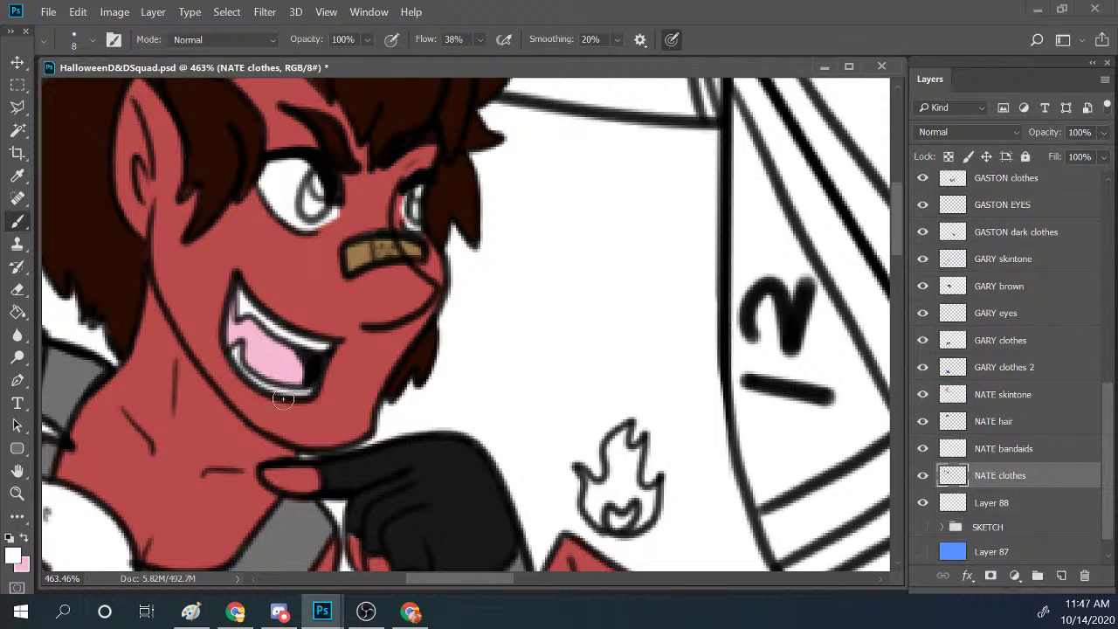
Undo the last white stroke at the mouth, and sample the mint green of the eye from the 5-30-20 Ren + Nate.png reference.
key("ctrl+z")
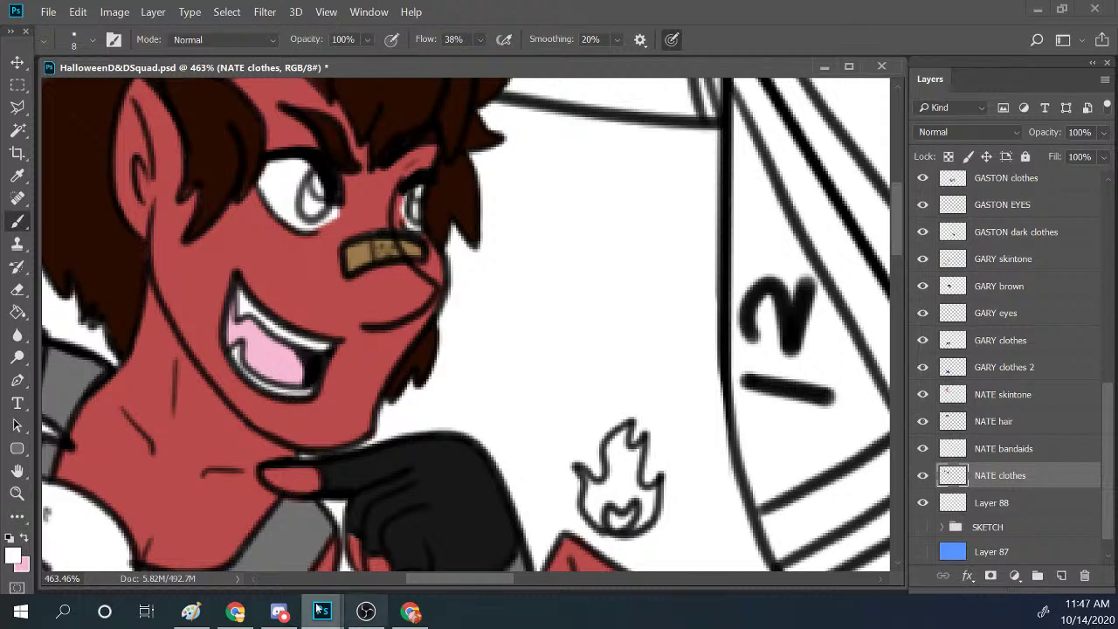
mouse_move(323, 611)
left_click(498, 572)
scroll(799, 355, "down", 5)
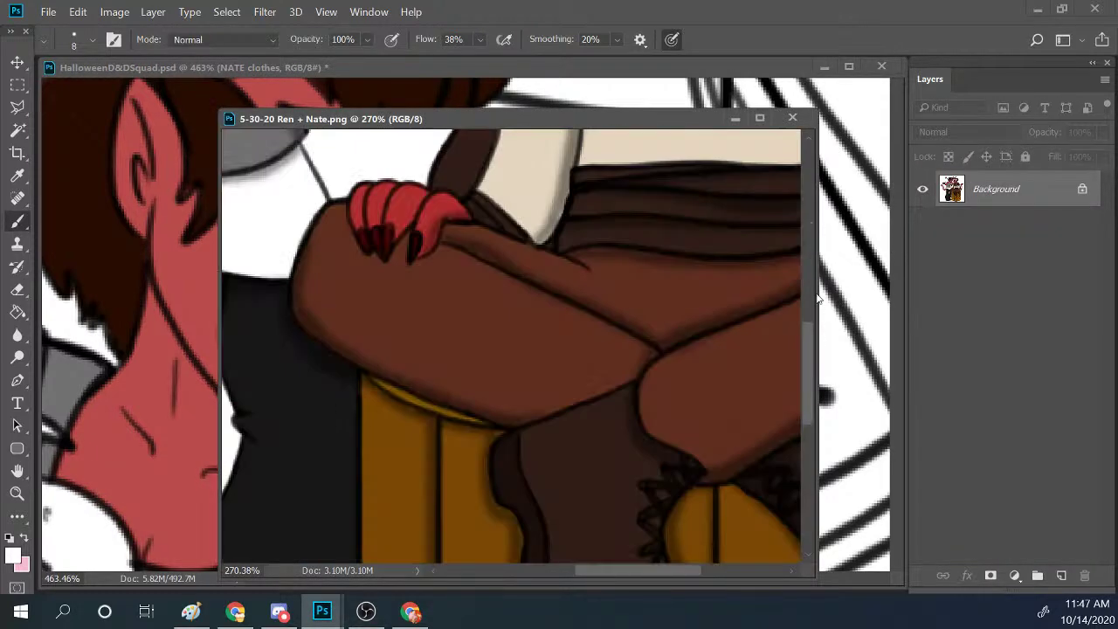
left_click_drag(810, 356, 813, 216)
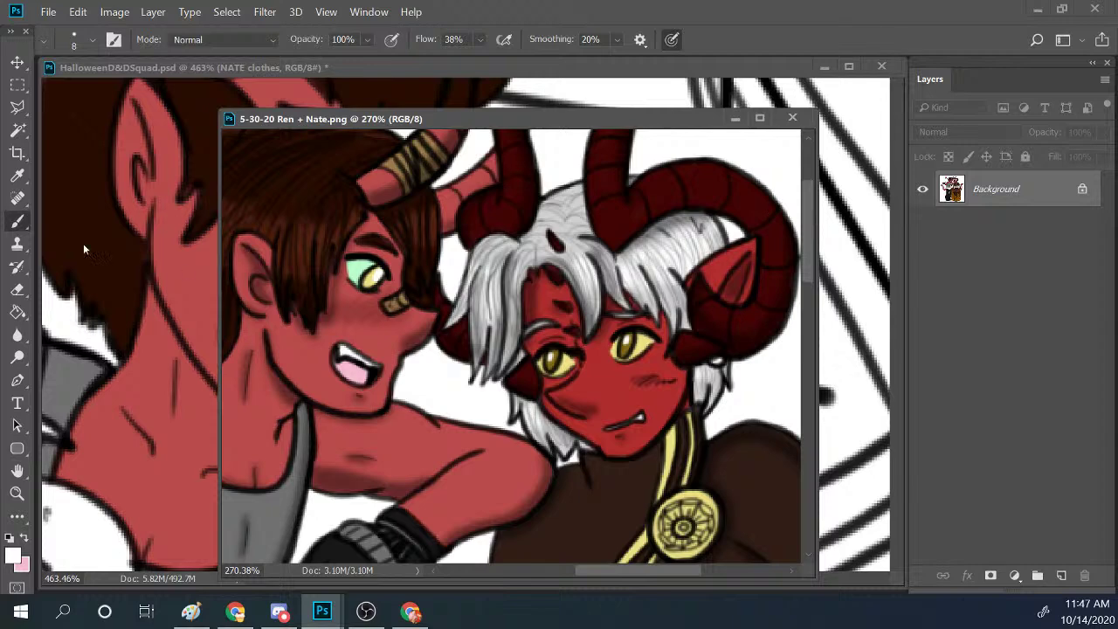
left_click(360, 274, "alt")
left_click(468, 67)
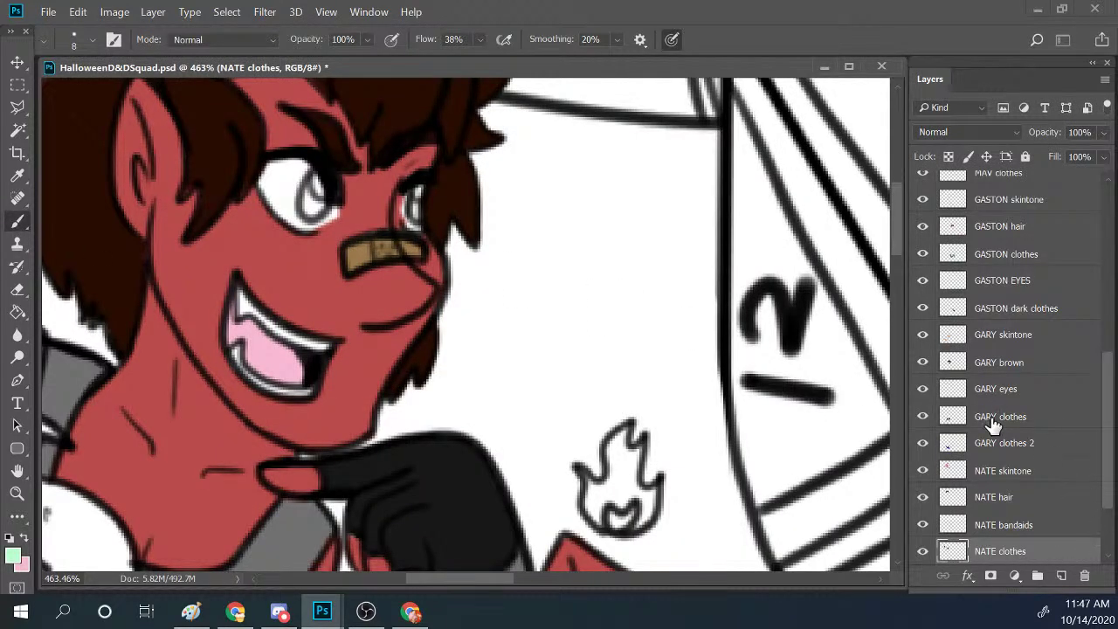
Paint the eyeballs of the grinning horned character mint green on the NATE clothes layer.
left_click_drag(260, 177, 287, 155)
left_click_drag(300, 194, 336, 188)
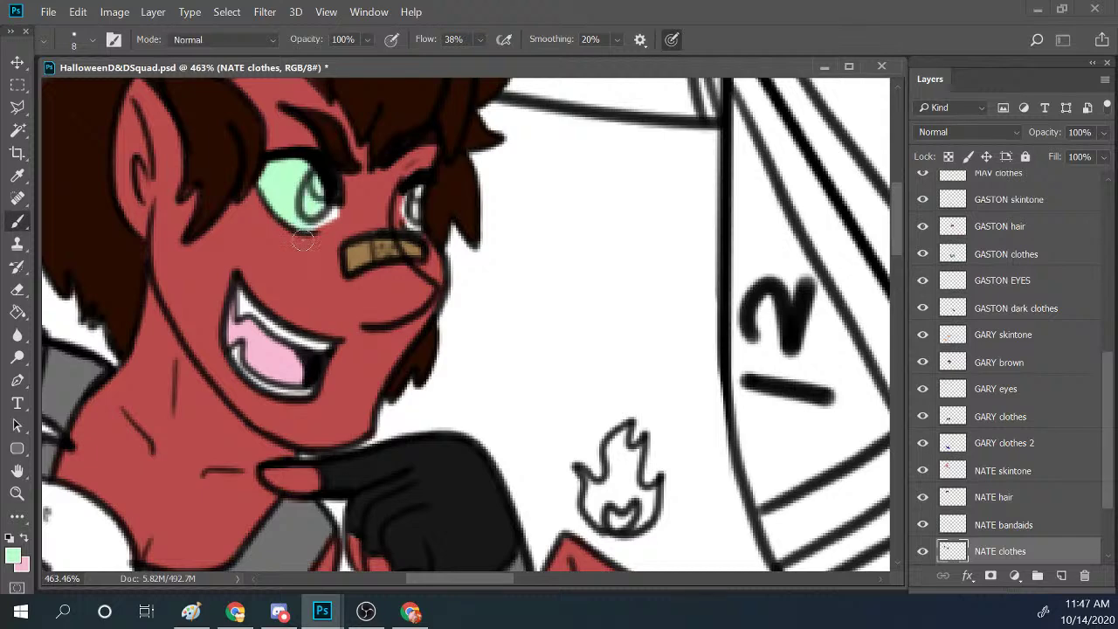
mouse_move(397, 218)
left_mouse_down()
mouse_move(409, 192)
mouse_move(415, 225)
left_mouse_up()
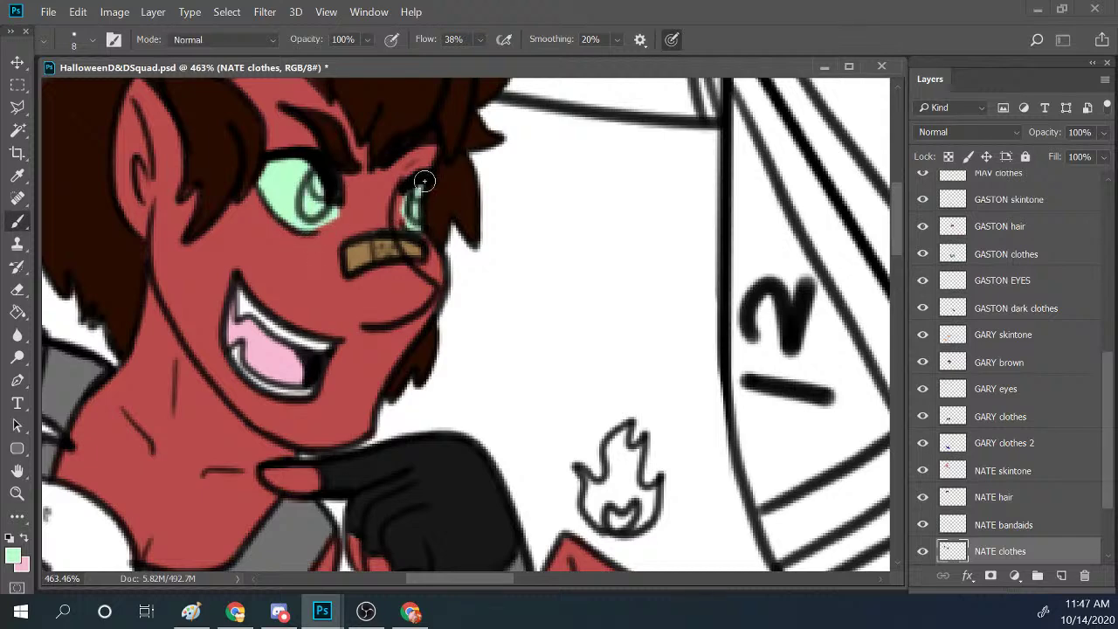
Sample the yellow iris colour from the 5-30-20 Ren + Nate.png reference and paint both of the grinning character's irises with it.
mouse_move(322, 612)
left_click(484, 550)
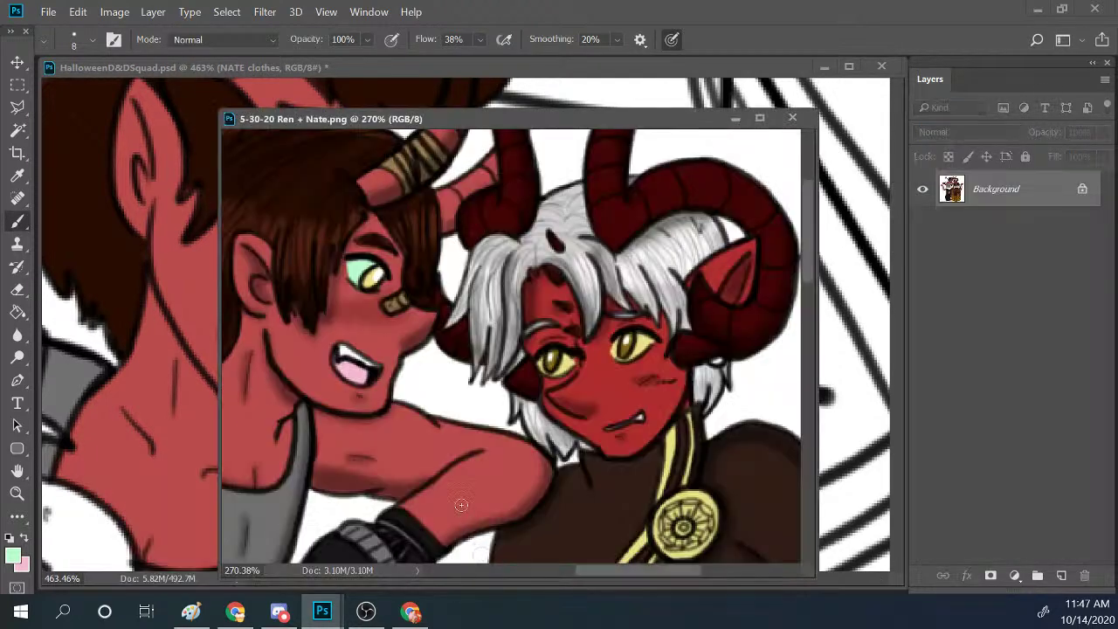
left_click(368, 277, "alt")
left_click(443, 84)
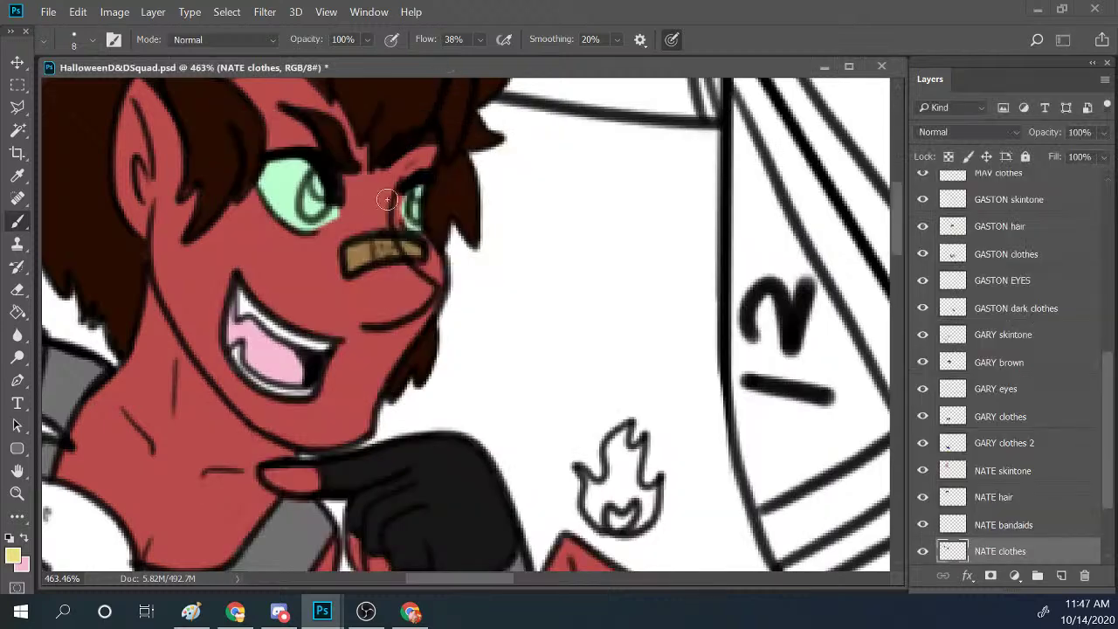
left_click_drag(307, 203, 319, 183)
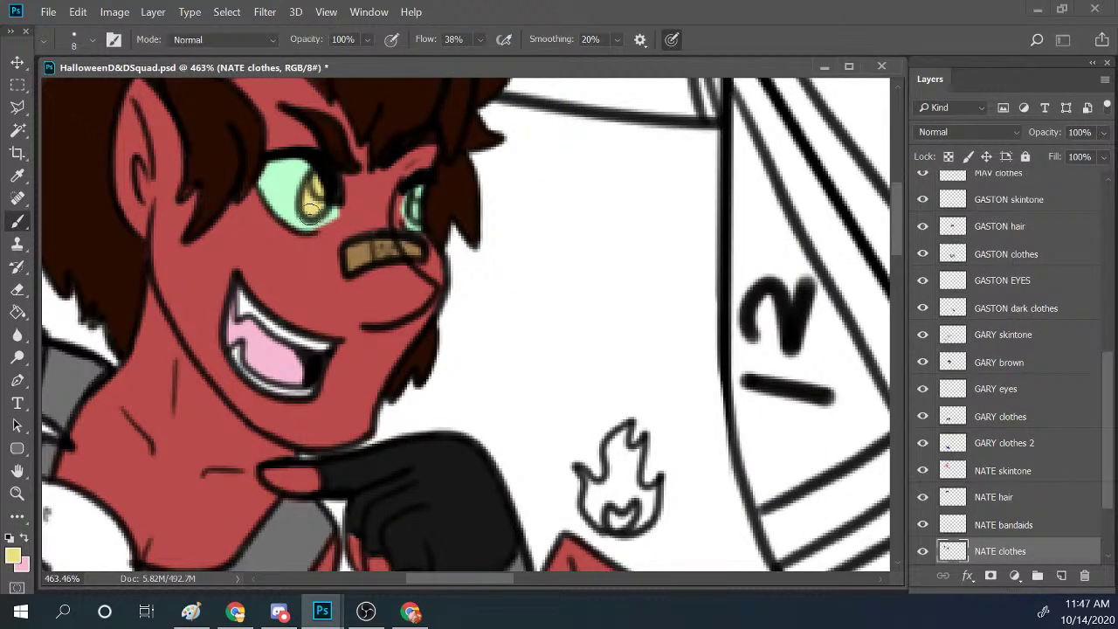
left_click_drag(416, 212, 417, 210)
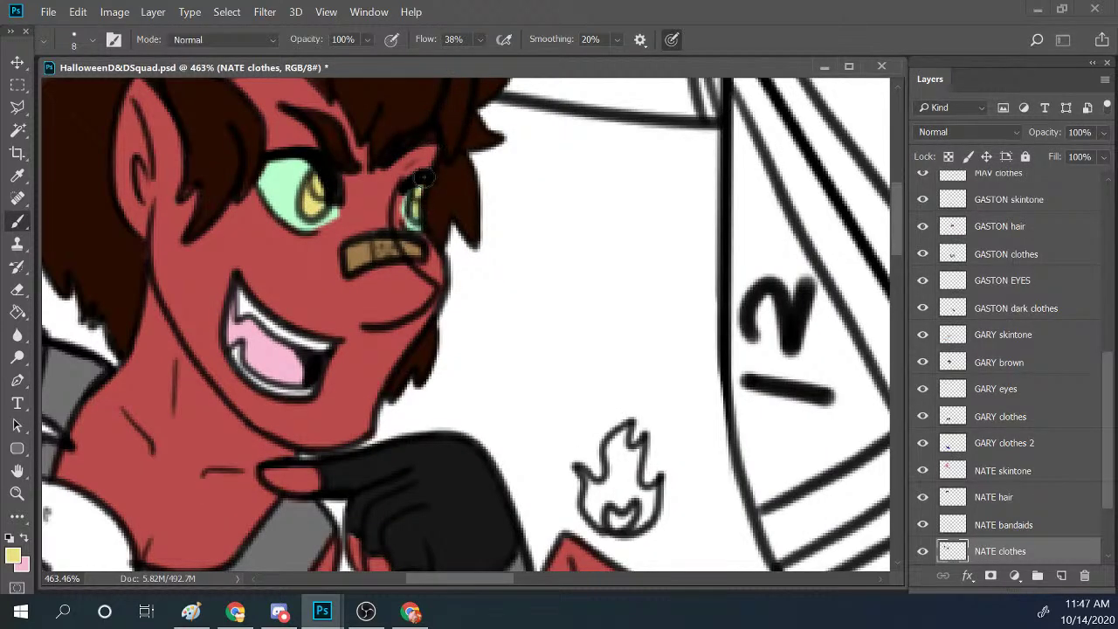
Sample white from the canvas background and paint the highlights at the upper part of the grinning character's irises.
left_click(518, 306, "alt")
left_click_drag(315, 186, 317, 182)
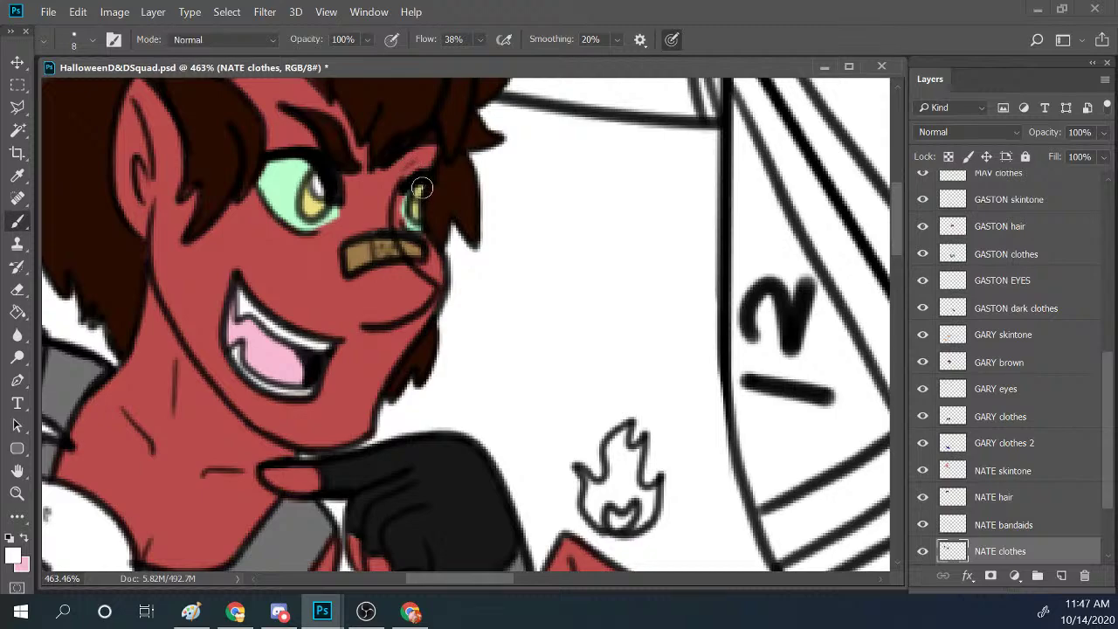
left_click(16, 493)
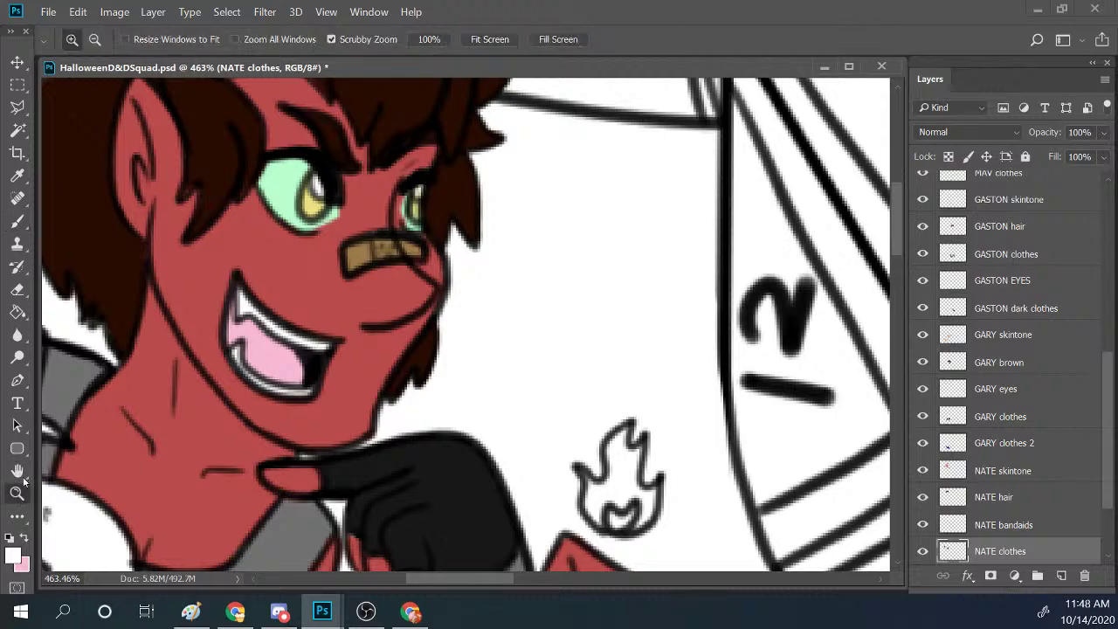
left_click_drag(599, 334, 643, 428)
left_click_drag(651, 380, 674, 375)
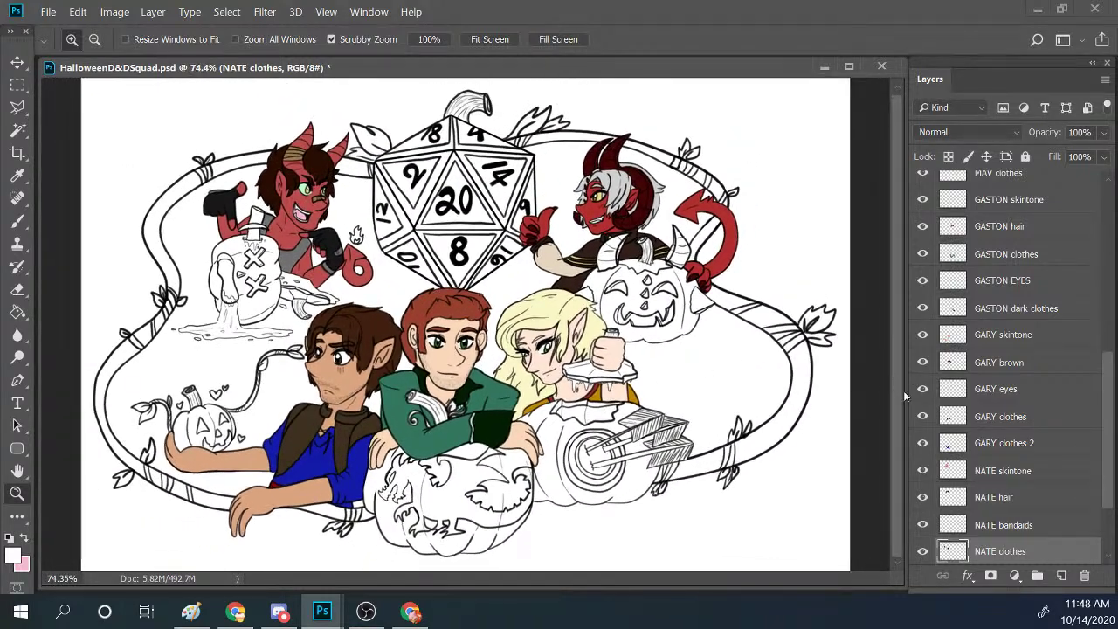